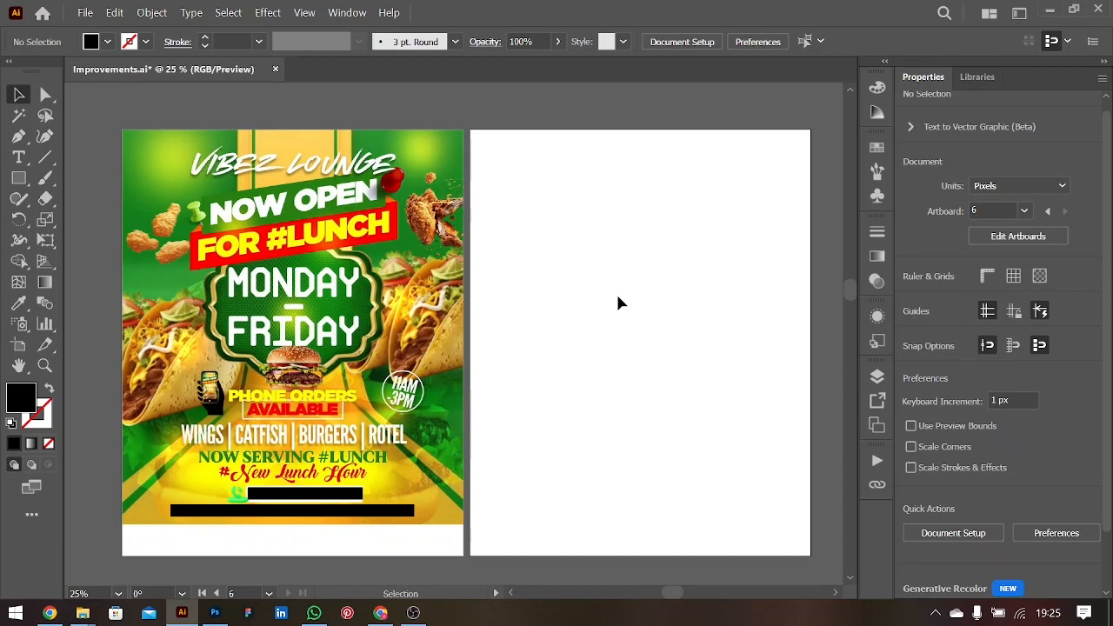
- Save the document and cover the blank artboard beside the lunch flyer with a black rectangle
key(ctrl+s)
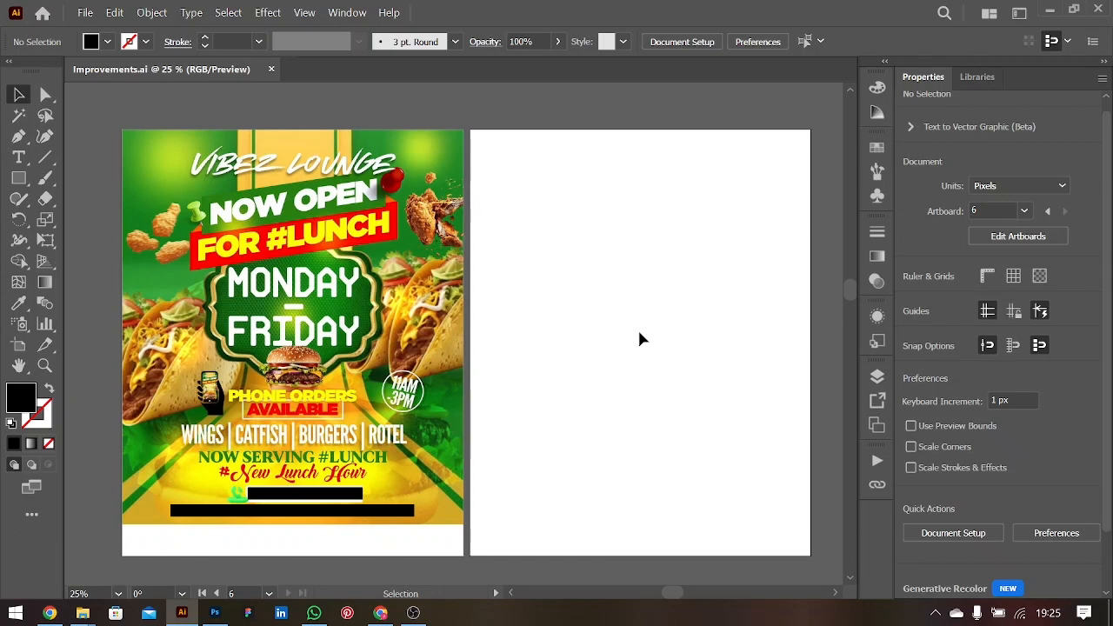
scroll(639, 338, right, 2)
scroll(639, 339, left, 3)
scroll(640, 339, right, 1)
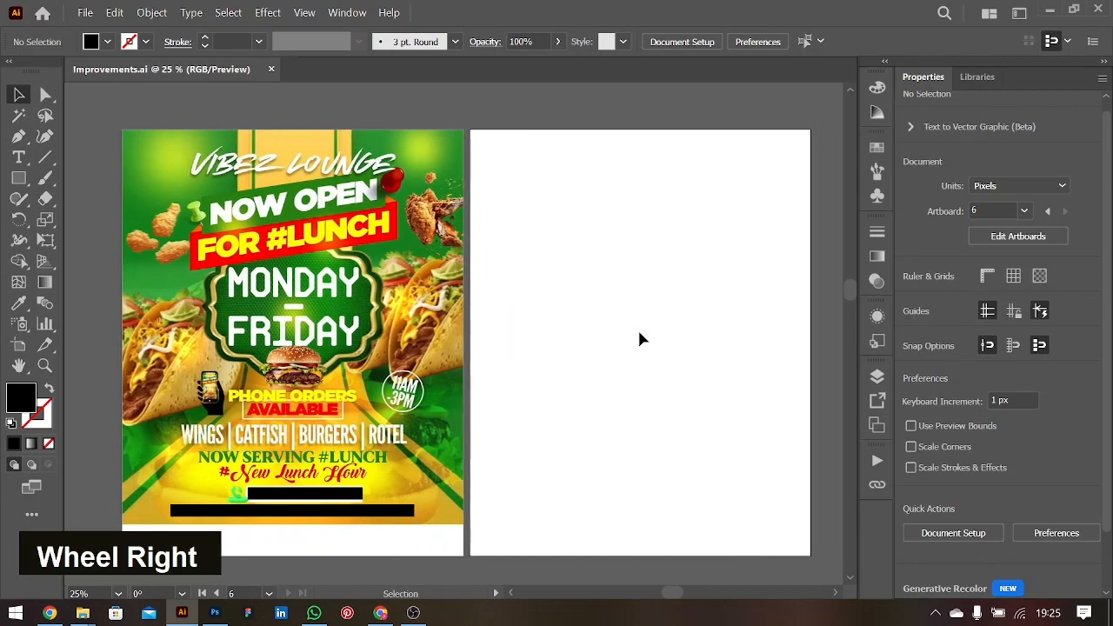
scroll(639, 338, right, 1)
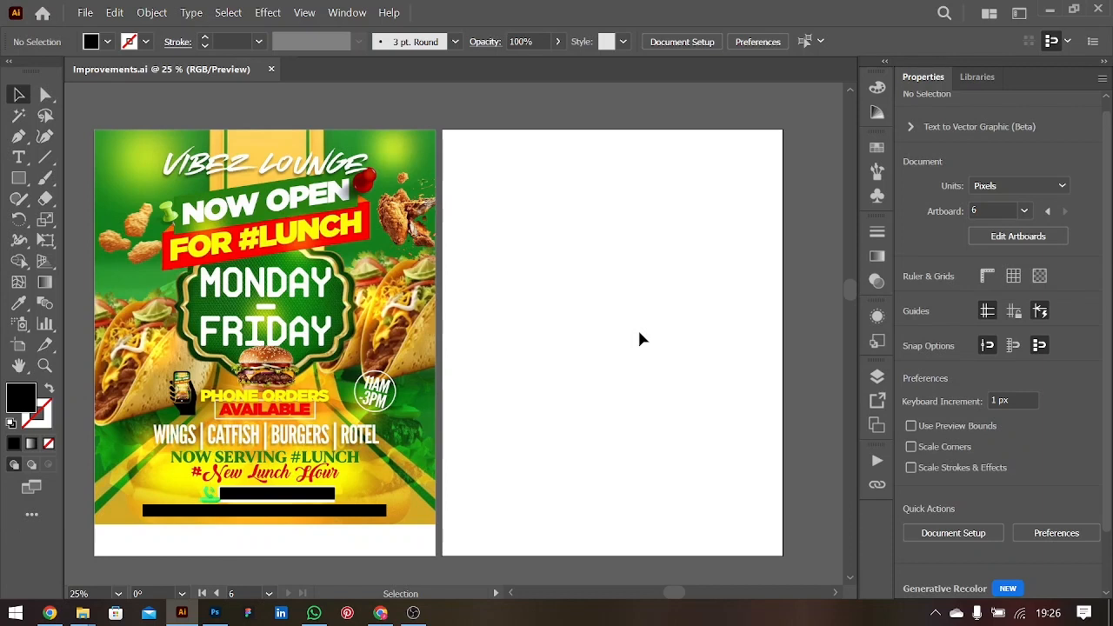
click(18, 177)
mouse_move(441, 131)
mouse_down()
mouse_move(772, 463)
mouse_move(783, 555)
mouse_up()
click(19, 94)
click(399, 120)
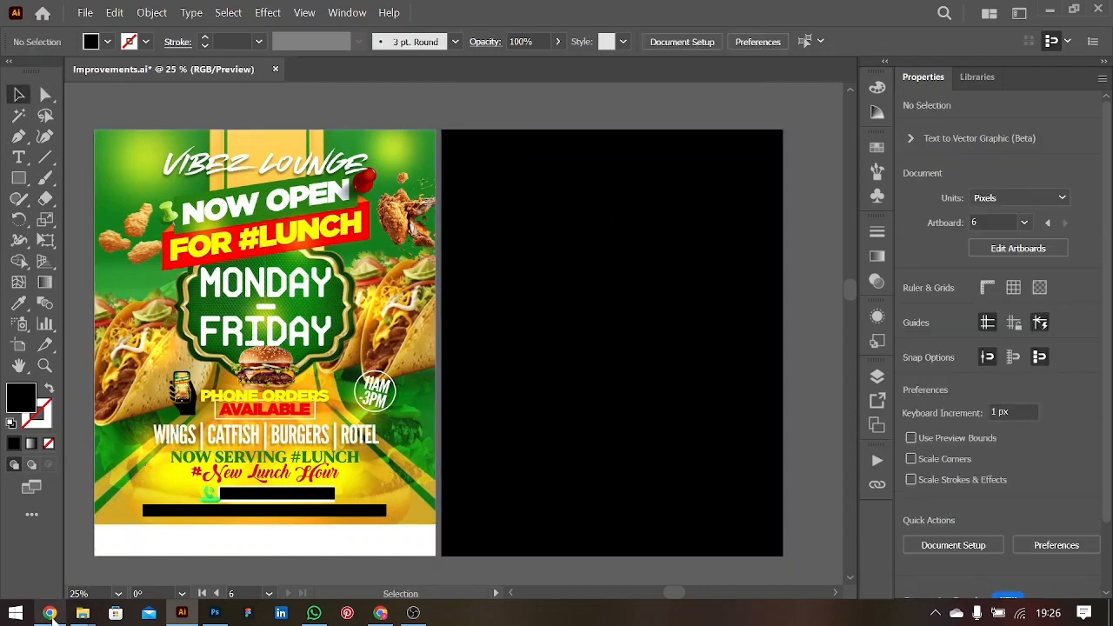
- Switch to Chrome and load pigment.shapefactory.co in a new tab
click(49, 613)
click(933, 27)
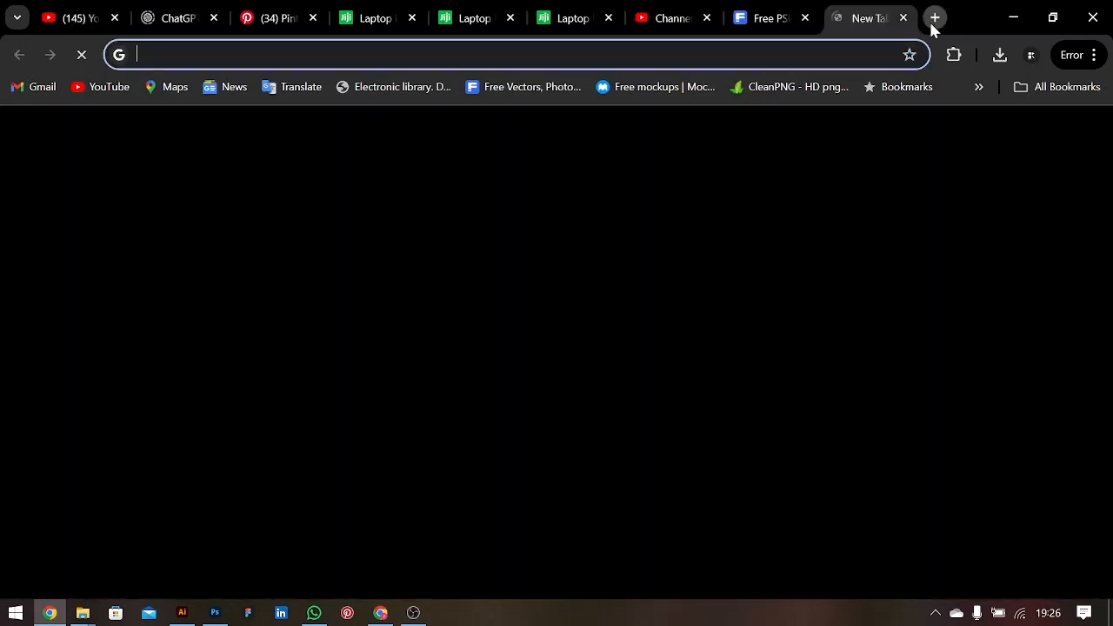
text(pigment.shapefactory.co)
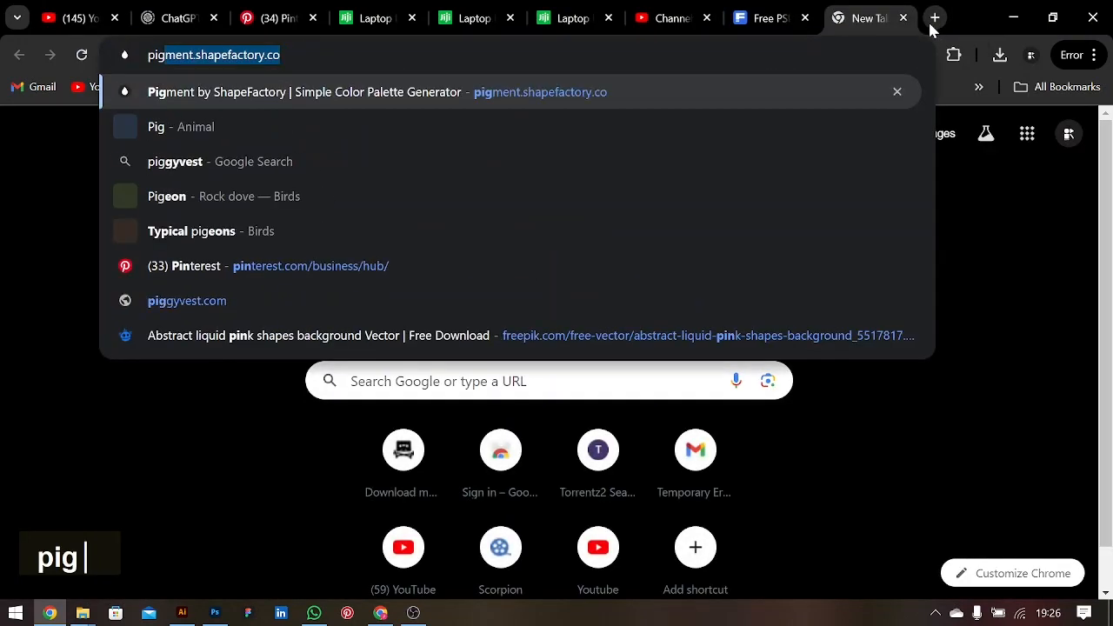
key(Return)
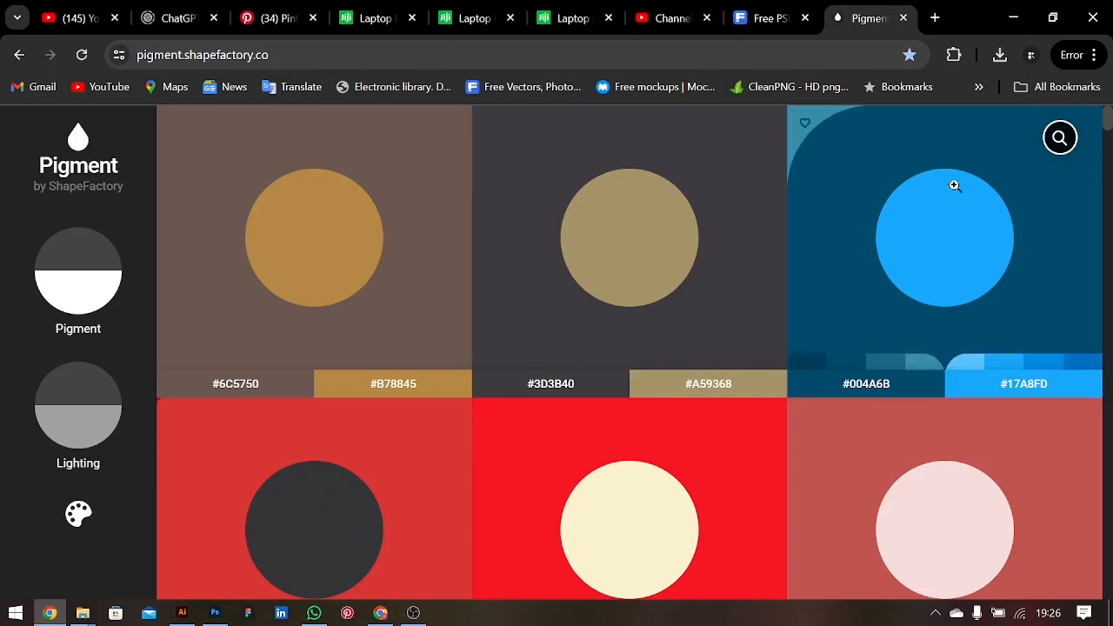
- Search the Pigment site's Unsplash photo palettes for "fast food"
click(1061, 137)
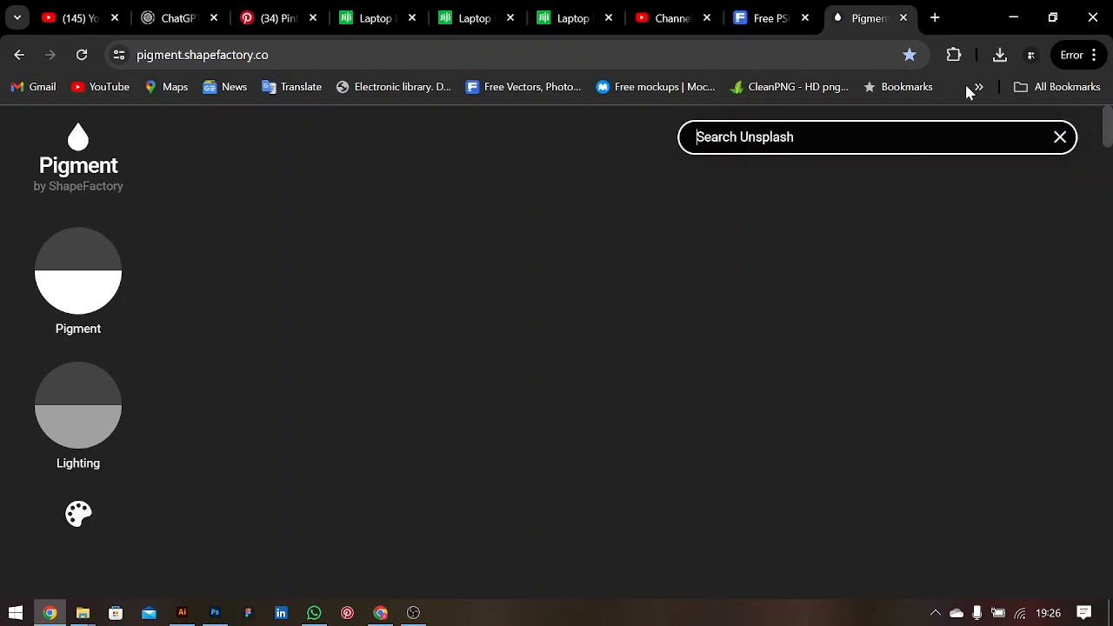
text(foo)
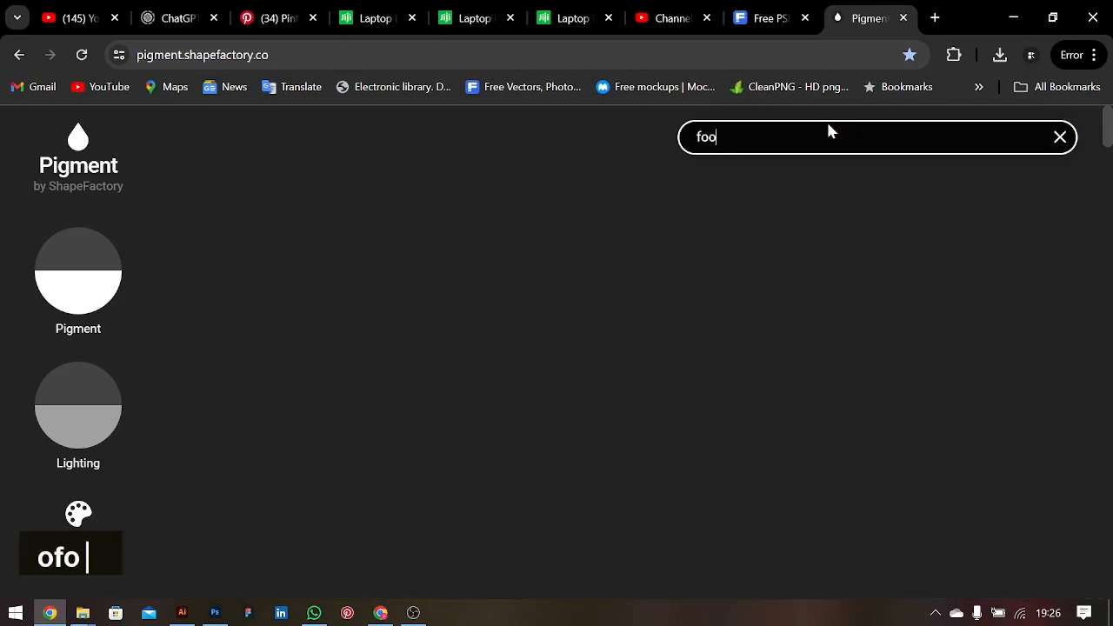
key(BackSpace)
key(BackSpace)
key(BackSpace)
text(fast food)
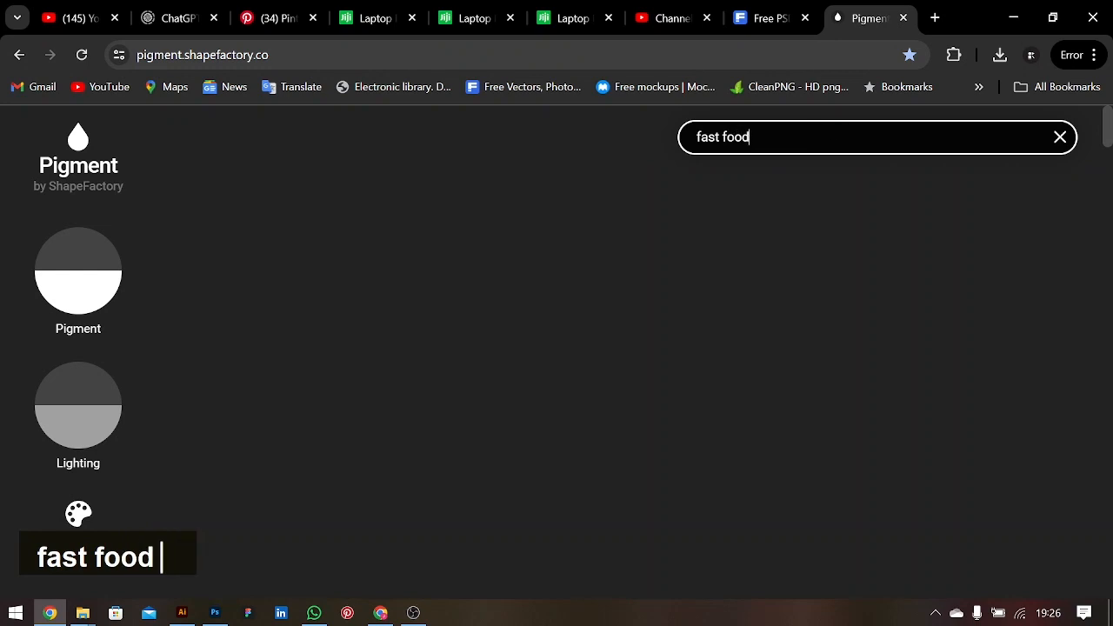
key(Return)
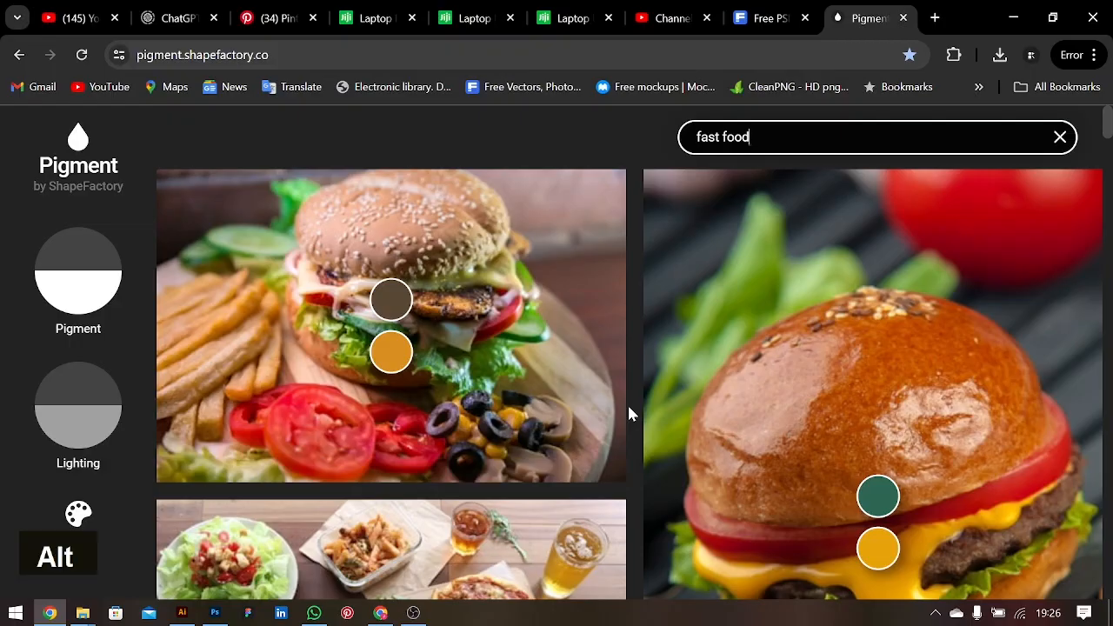
- Compare the colour pairs of the fast food photos with the original flyer to find a suitable palette
key(alt+Tab)
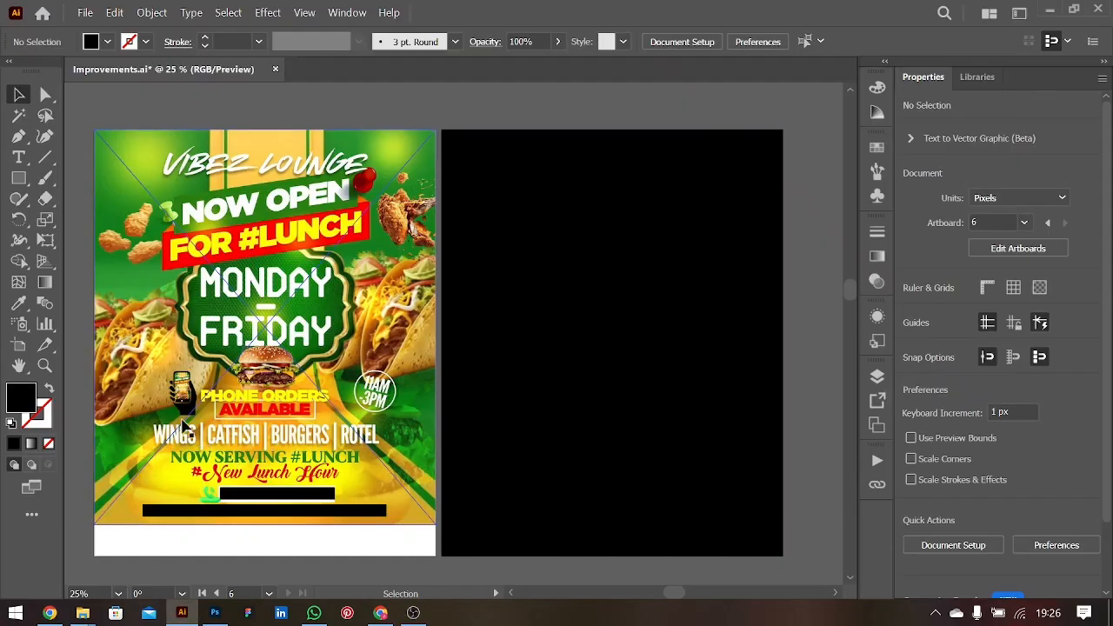
key(alt+Tab)
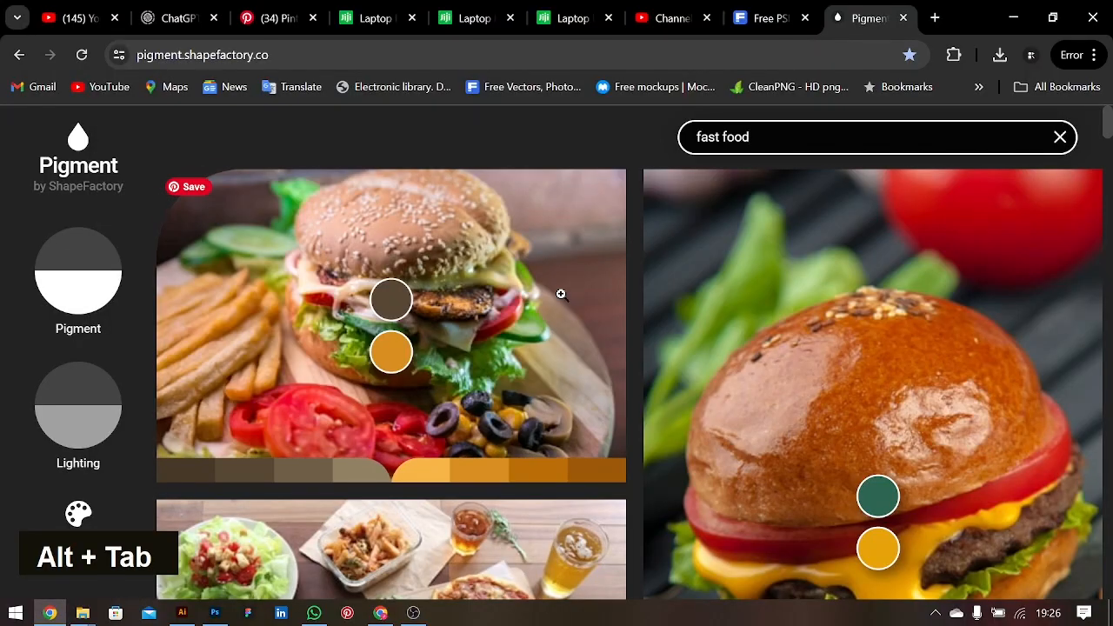
scroll(561, 294, down, 1)
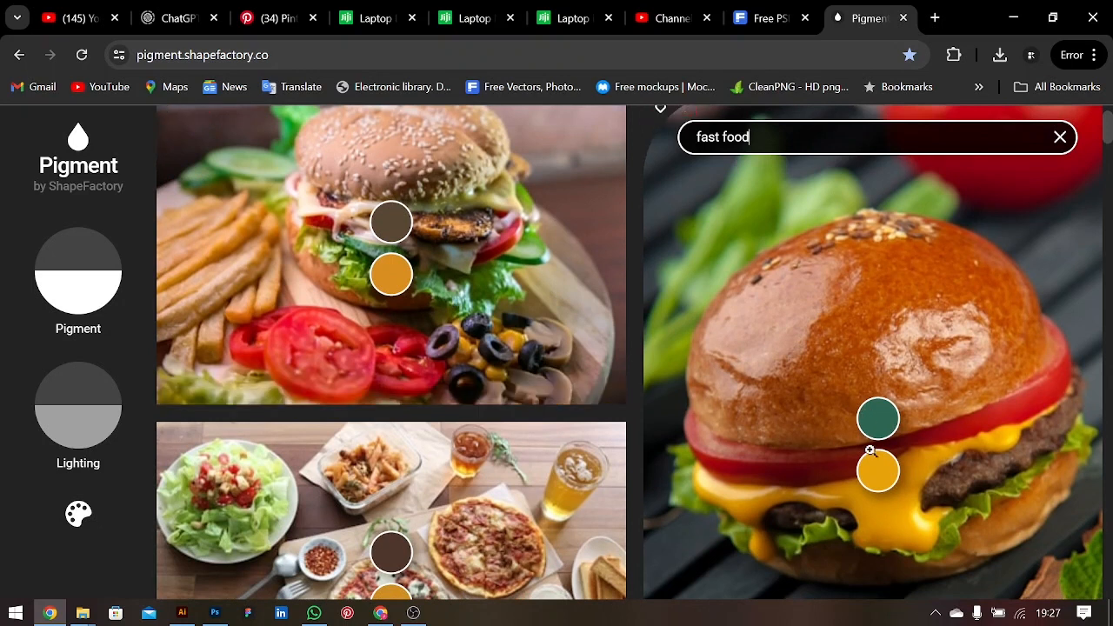
scroll(869, 450, down, 2)
scroll(870, 450, down, 1)
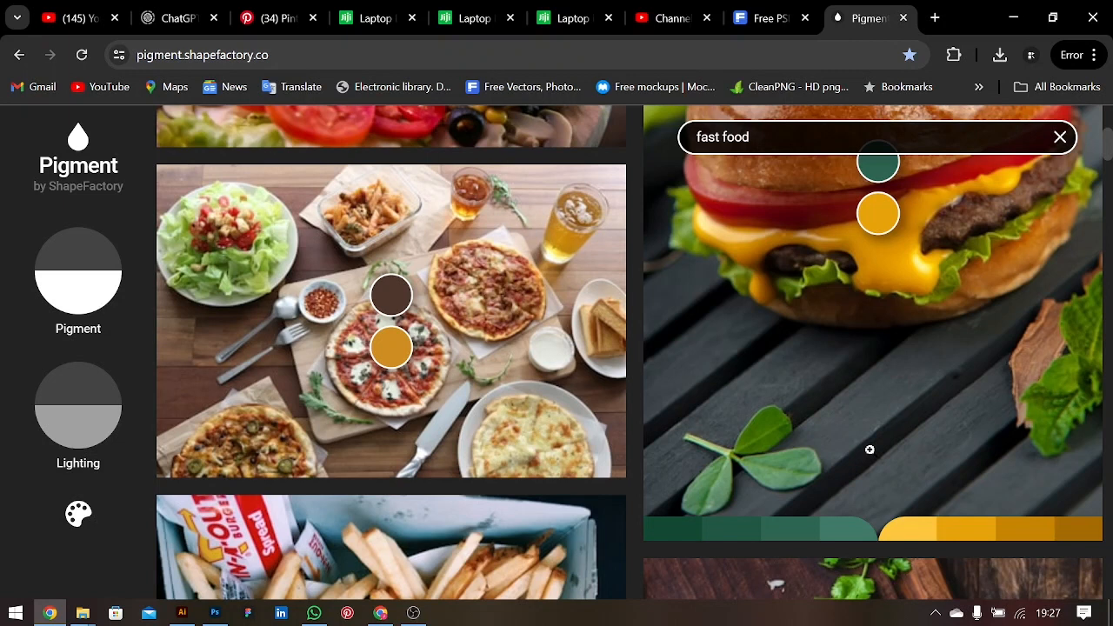
scroll(870, 449, down, 5)
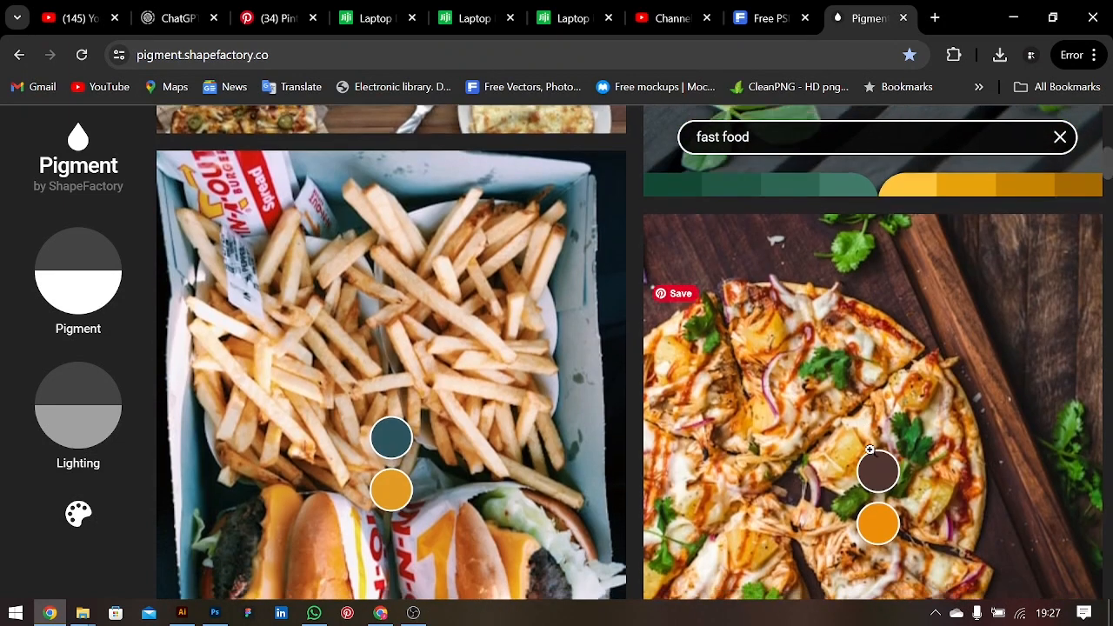
scroll(870, 450, down, 2)
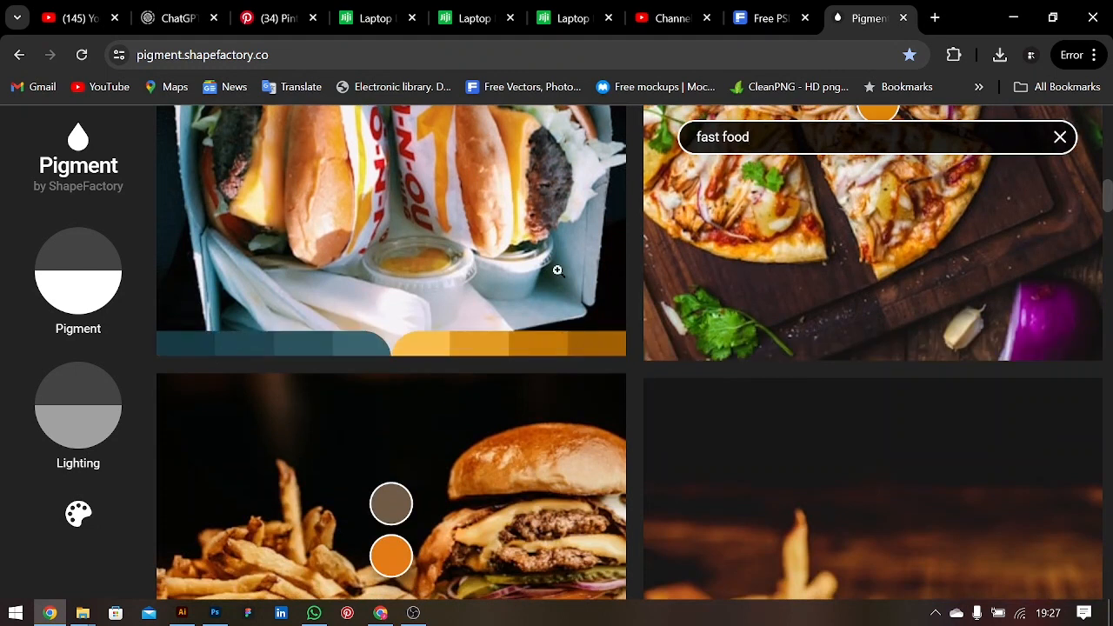
scroll(791, 261, up, 2)
scroll(788, 254, up, 1)
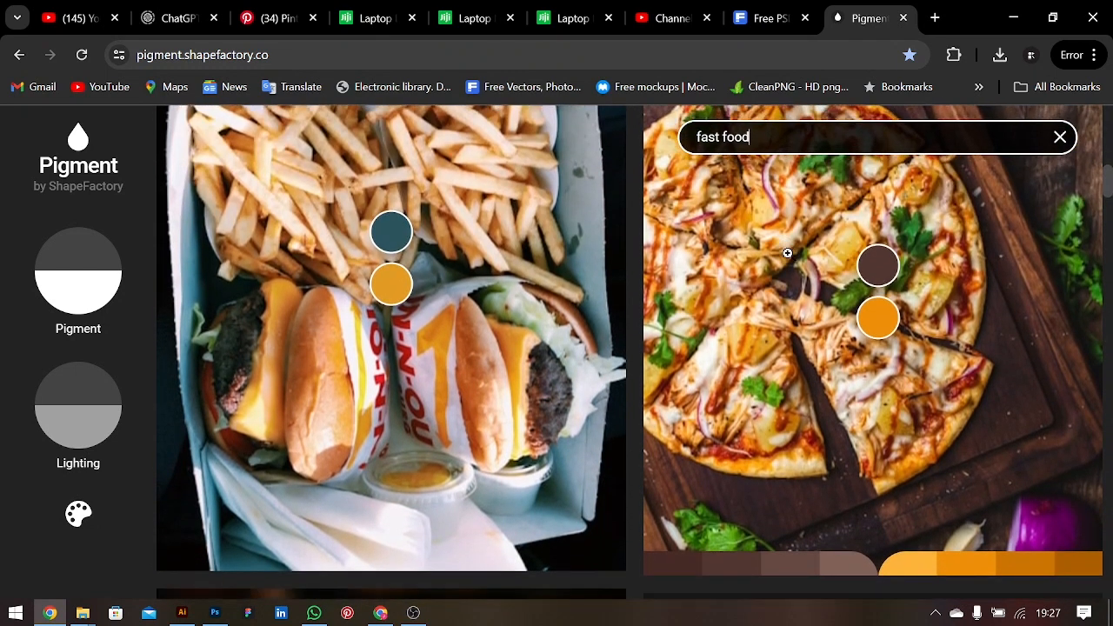
scroll(466, 288, down, 8)
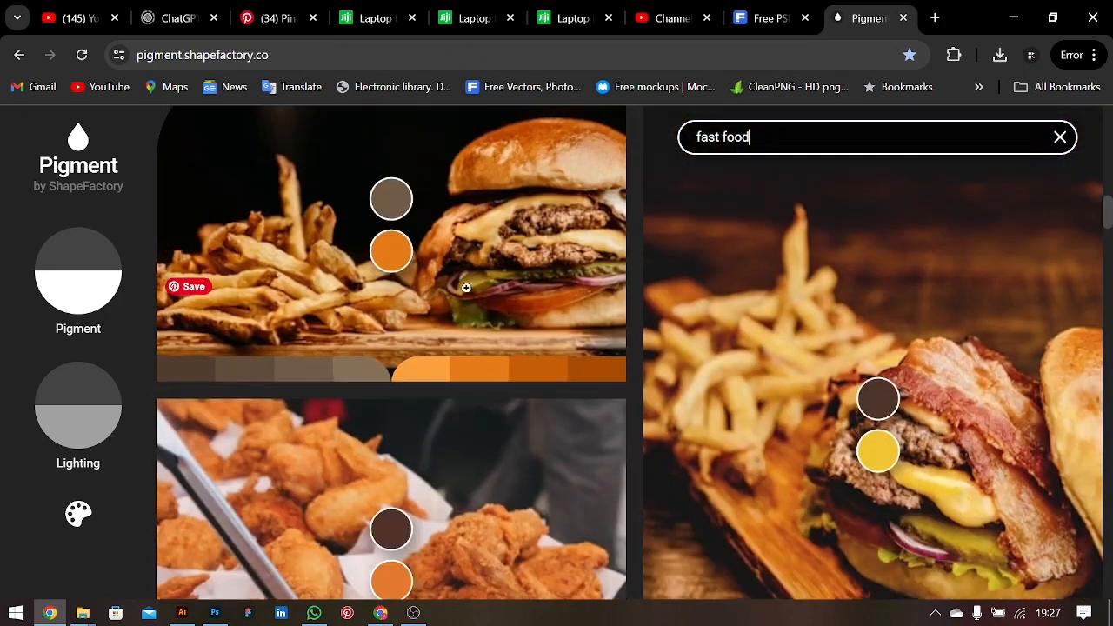
scroll(466, 288, down, 6)
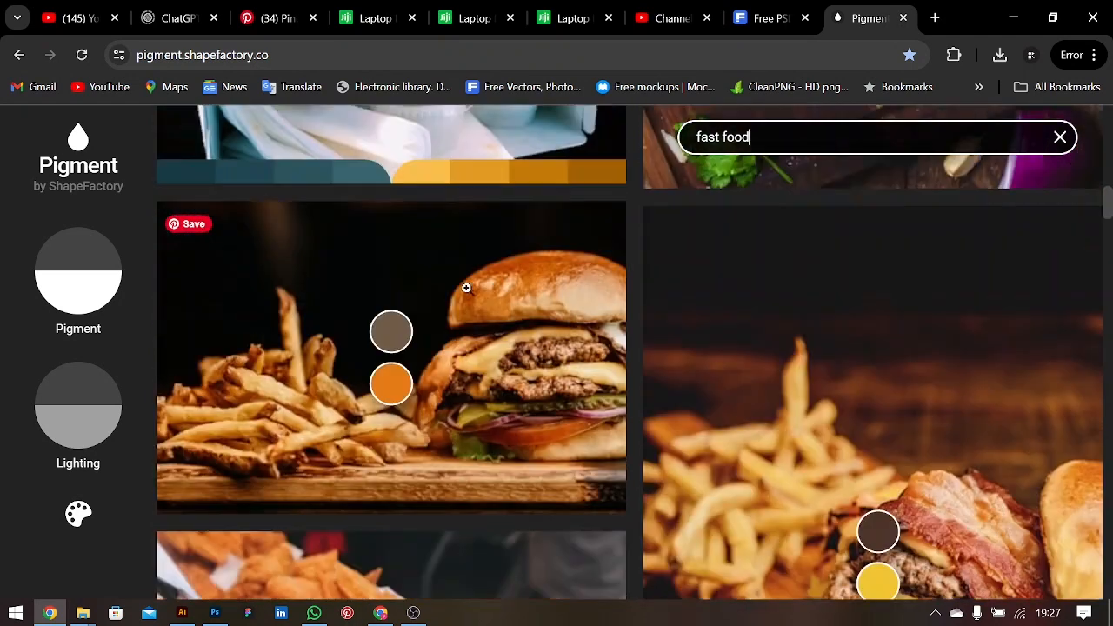
scroll(795, 436, down, 10)
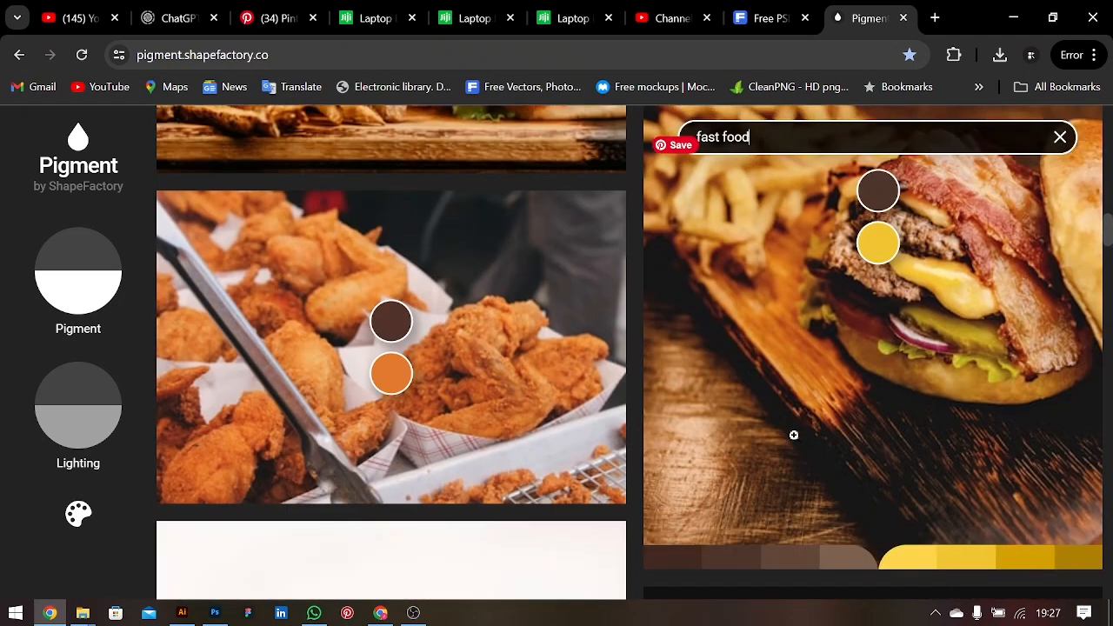
scroll(830, 317, down, 3)
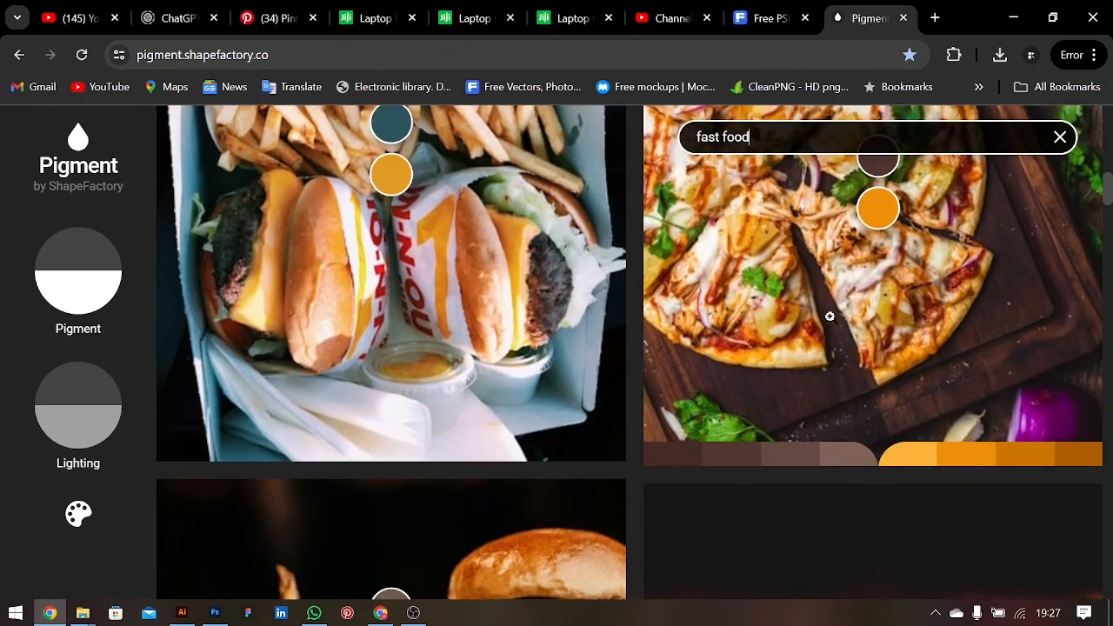
scroll(829, 316, up, 8)
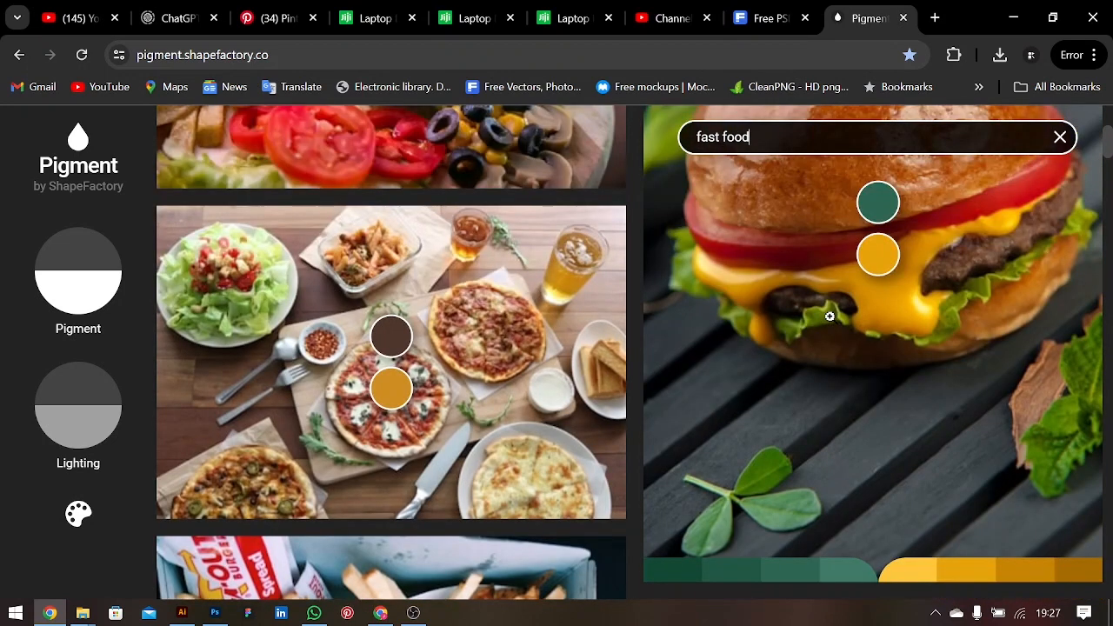
scroll(830, 316, up, 1)
scroll(829, 316, down, 3)
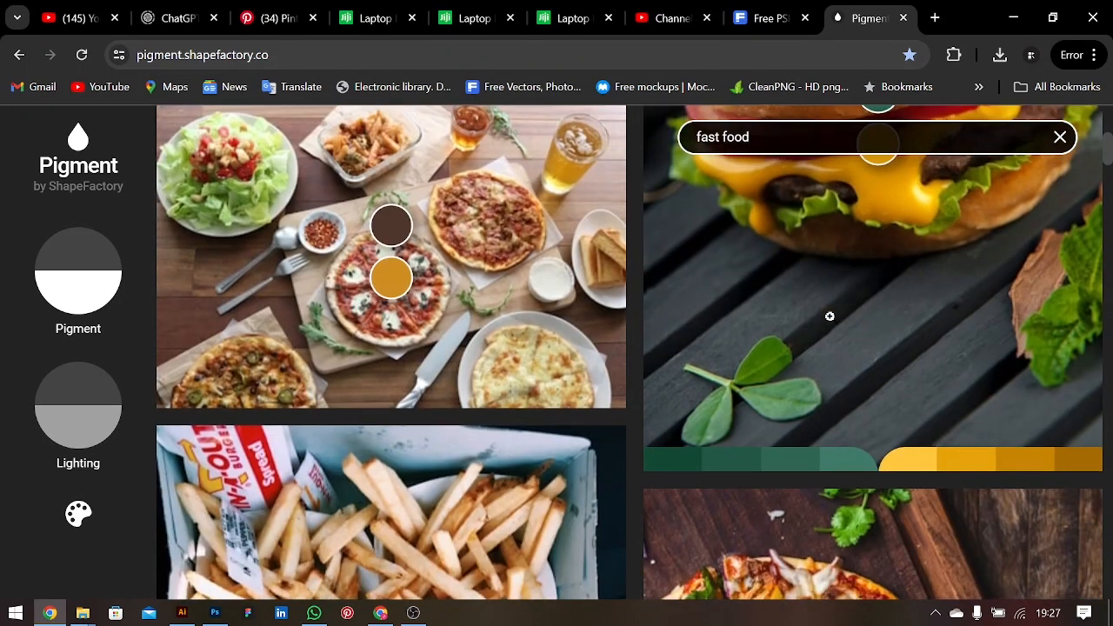
scroll(830, 316, up, 5)
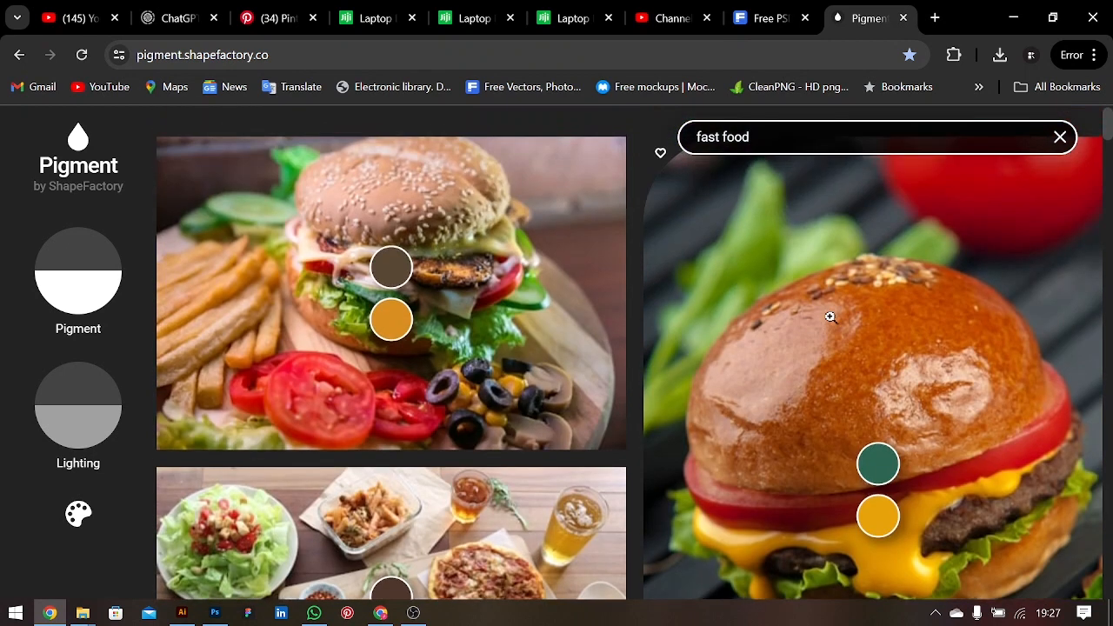
scroll(830, 316, down, 1)
- Open the green and yellow palette of the large burger photo and copy the lightest green's hex code, #3F7A68
click(870, 319)
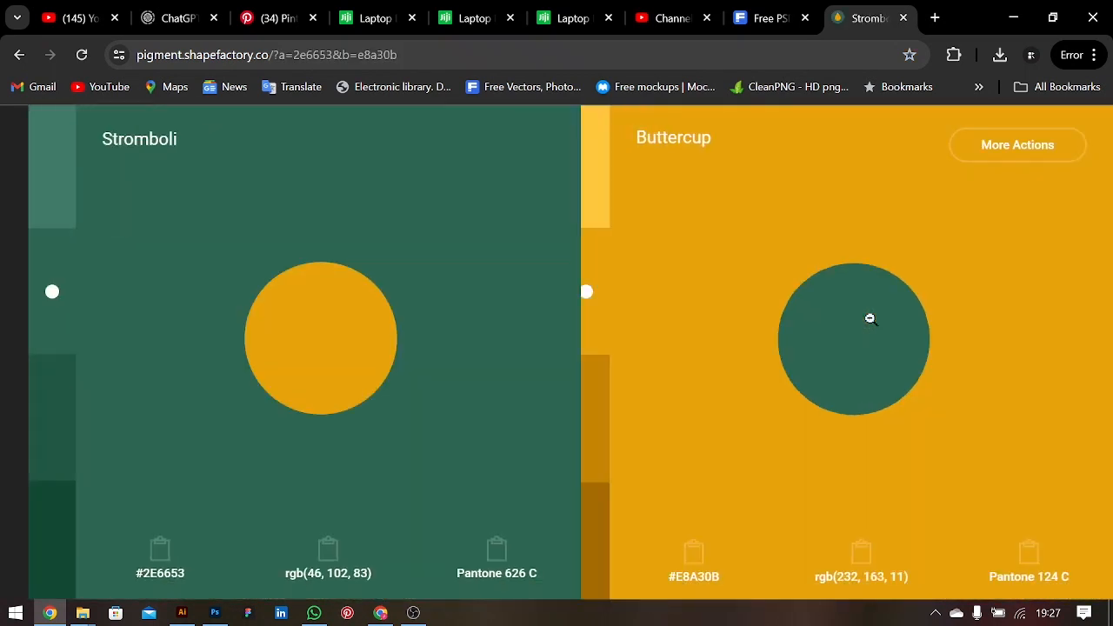
click(90, 195)
click(133, 545)
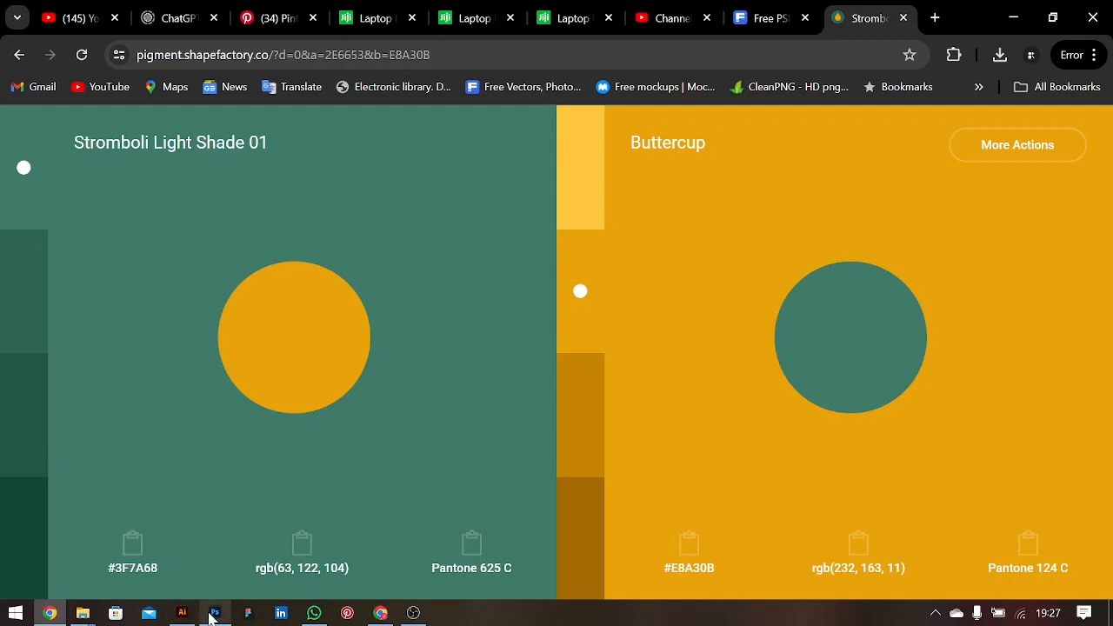
- Switch to Illustrator and draw a 57 px square swatch just above the black artboard
click(182, 614)
click(18, 177)
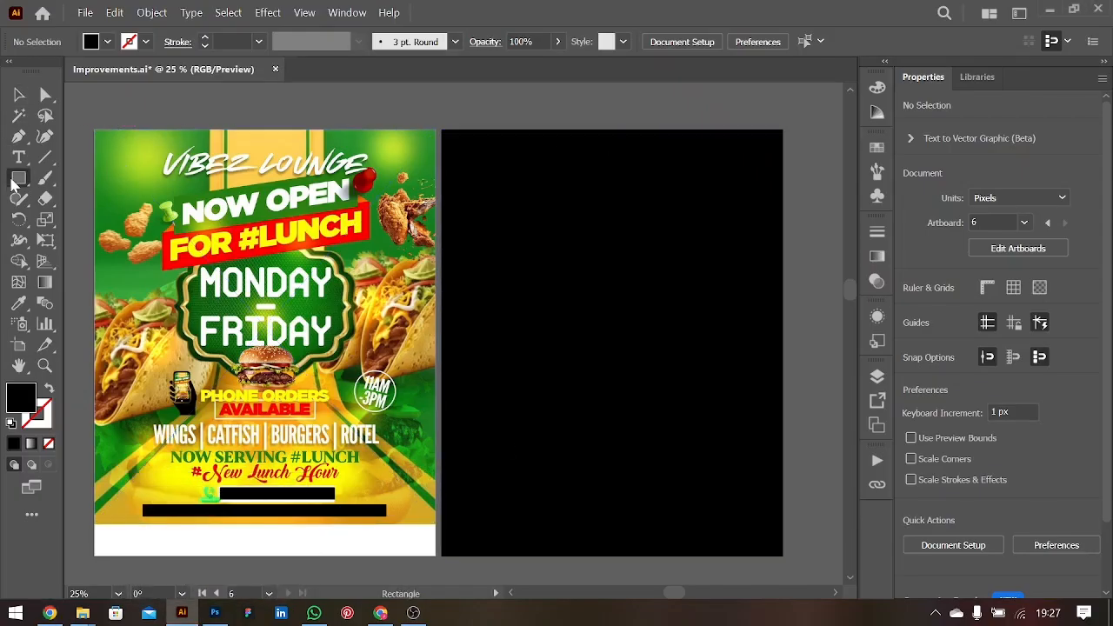
drag(461, 94, 481, 114)
click(18, 95)
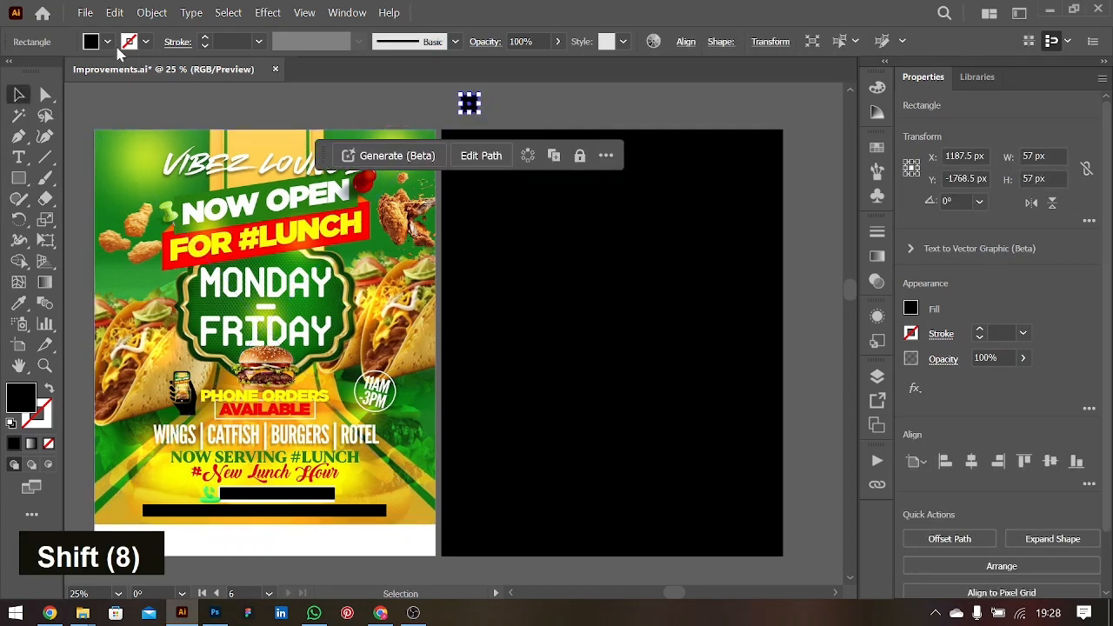
- Fill the small square swatch with the copied green #3F7A68 and deselect it
double_click(19, 401)
key(ctrl+v)
key(Return)
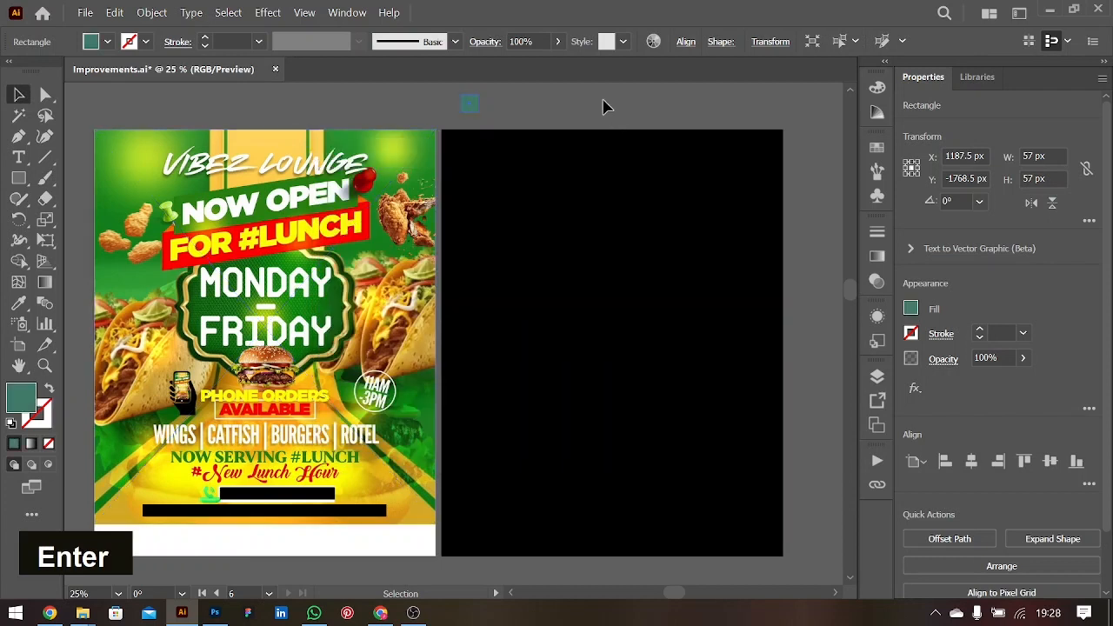
click(606, 107)
- Duplicate the green swatch horizontally, placing the copy about 341 px to the right of the original
drag(480, 106, 606, 105)
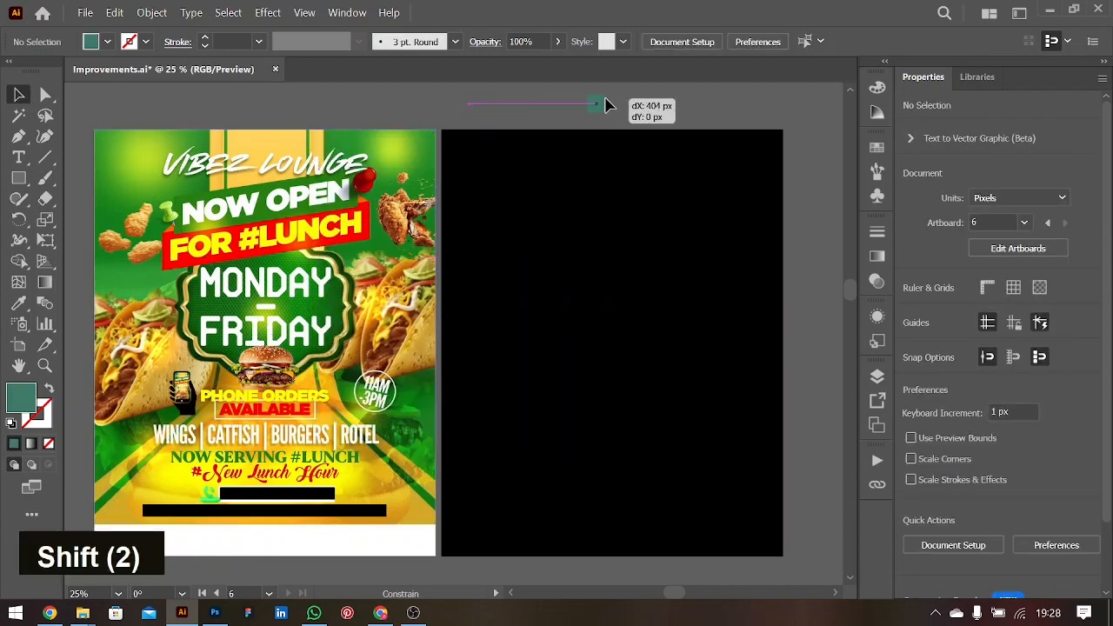
key(ctrl+z)
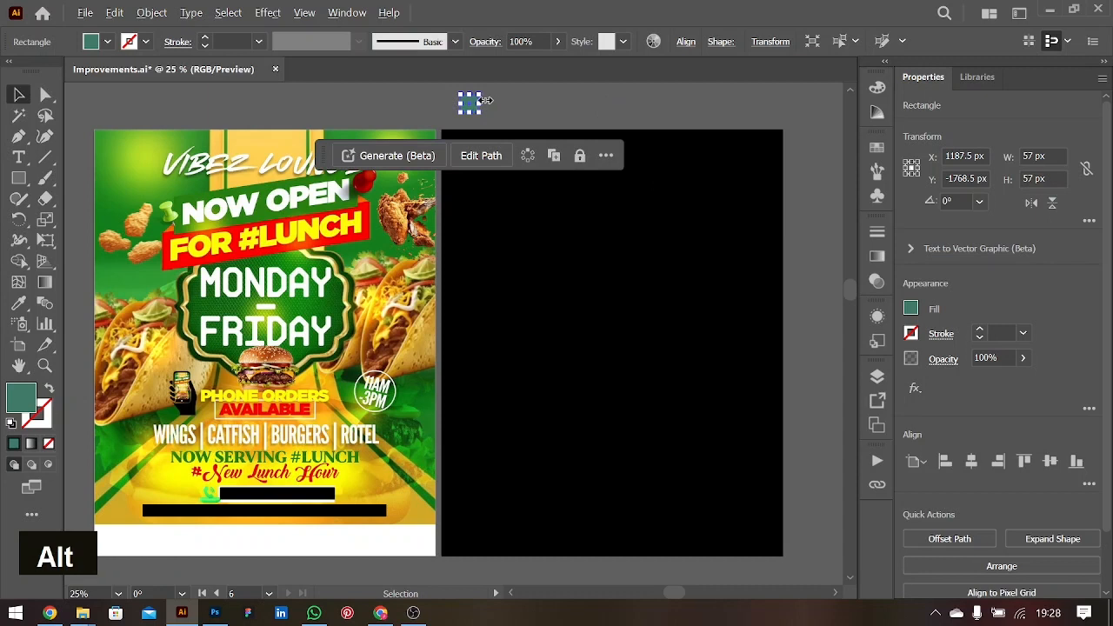
drag(487, 101, 578, 104)
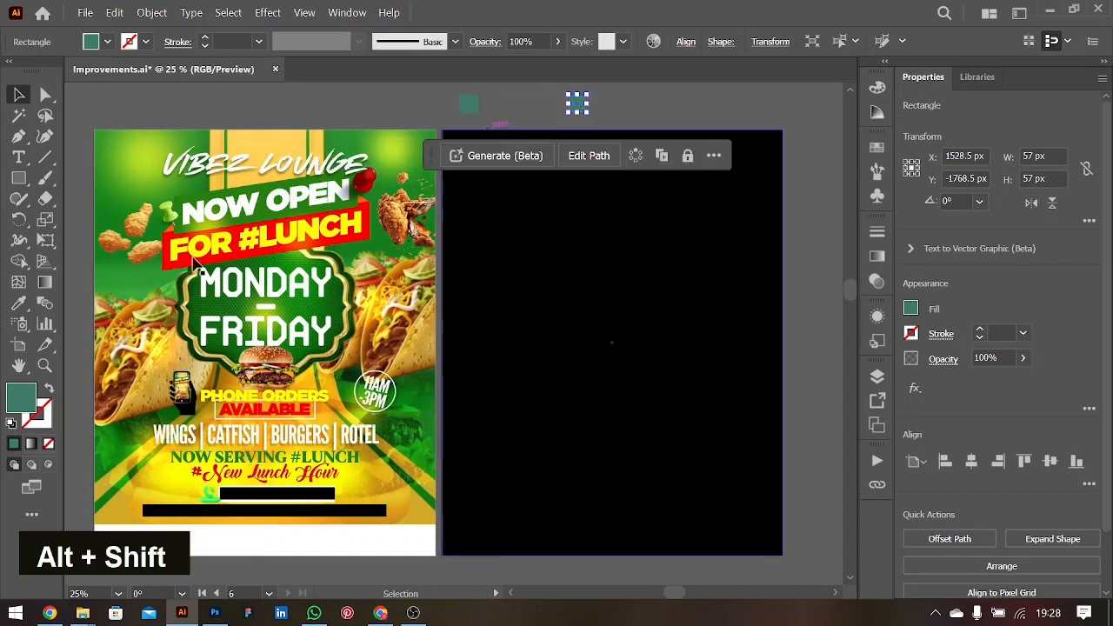
- Copy the hex code of the palette's darkest green shade from the Pigment page and return to Illustrator
key(alt+Tab)
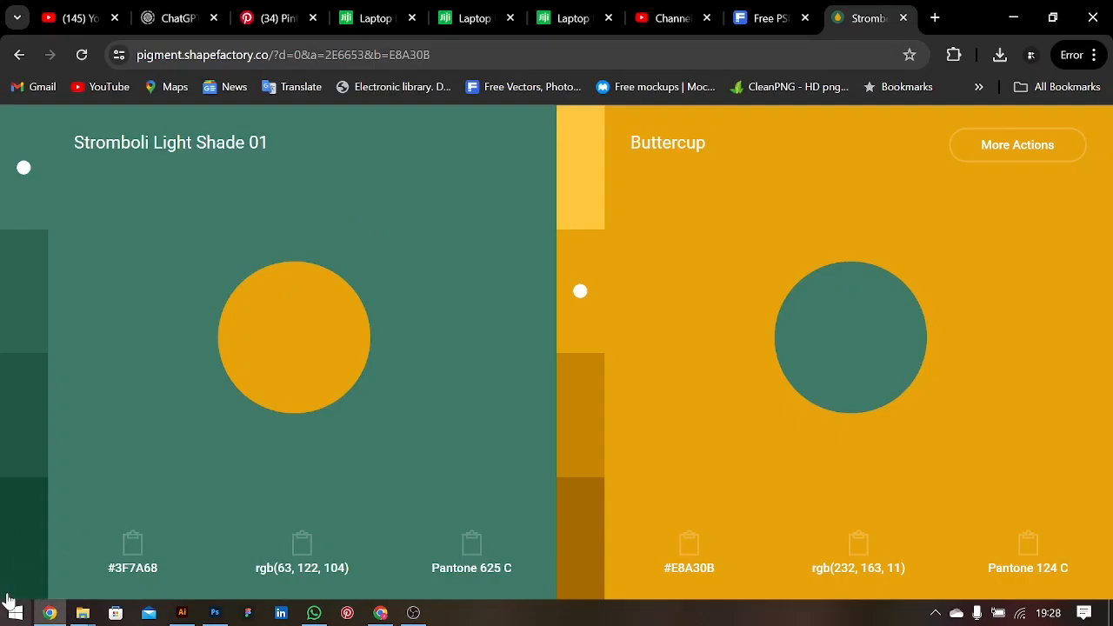
click(15, 566)
click(130, 542)
key(alt+Tab)
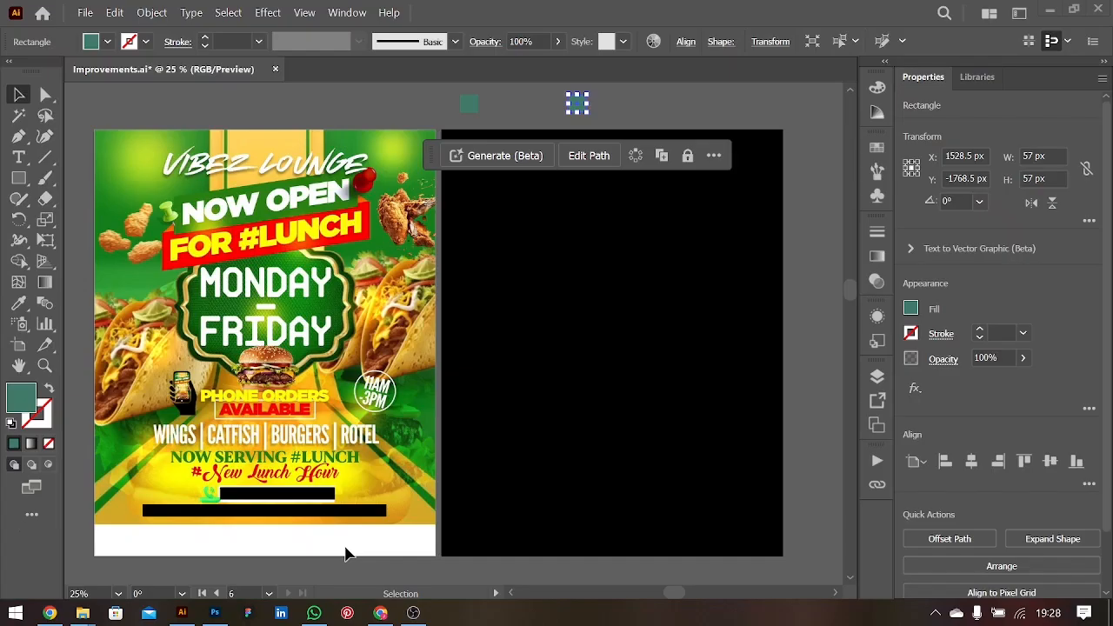
- Fill the second square swatch with the copied dark green
double_click(20, 398)
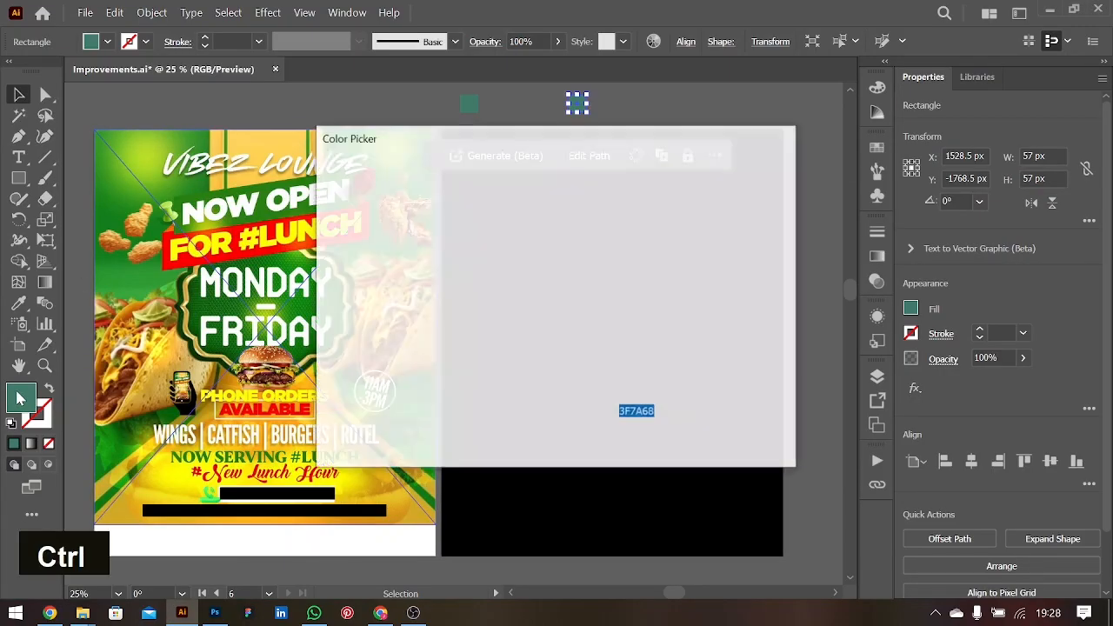
key(ctrl+v)
key(Return)
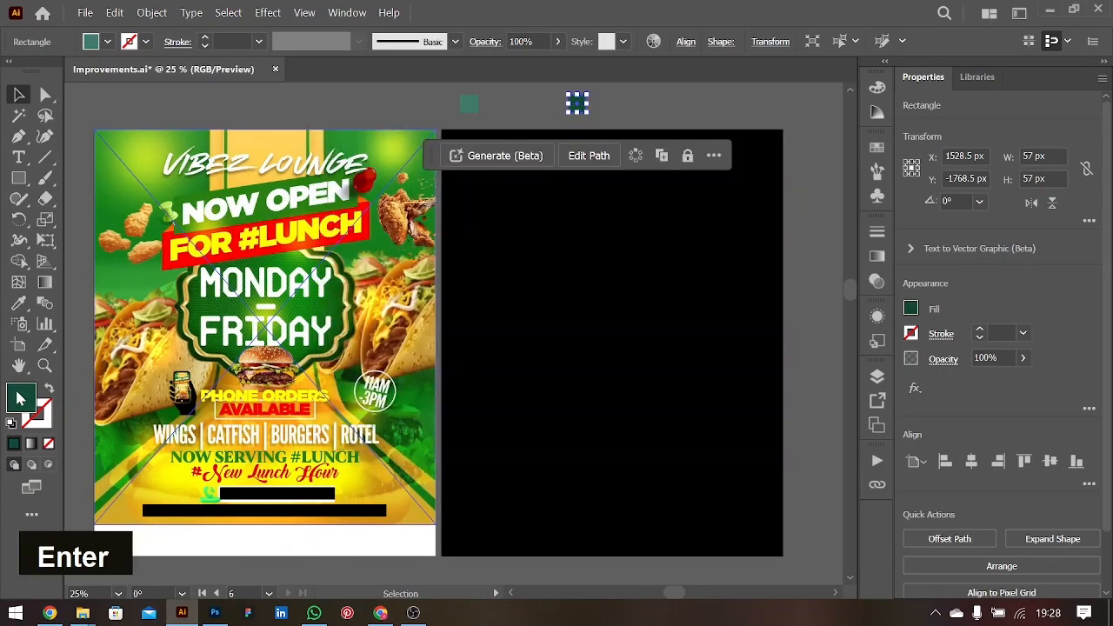
- Duplicate the pair of green swatches horizontally, placing the copies about 501 px to the right, and deselect them
drag(615, 112, 449, 94)
scroll(450, 95, up, 1)
click(661, 147)
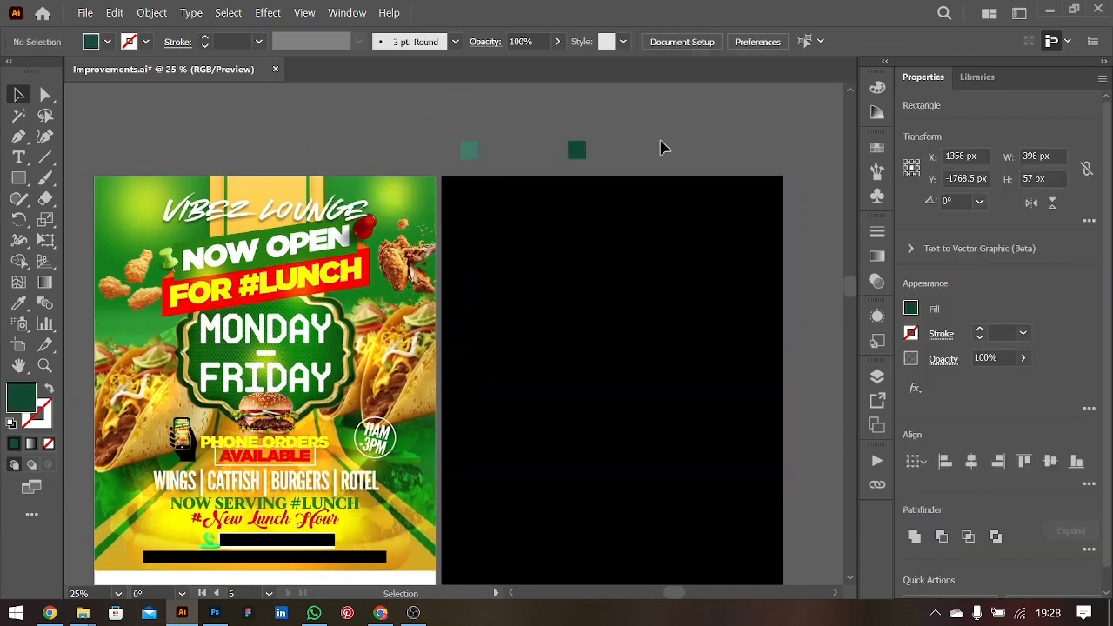
drag(581, 168, 739, 158)
shift+click(607, 209)
click(678, 136)
- Switch to the Pigment page, copy the hex code of the lightest Buttercup shade, #FDC63C, and return to Illustrator
key(alt+Tab)
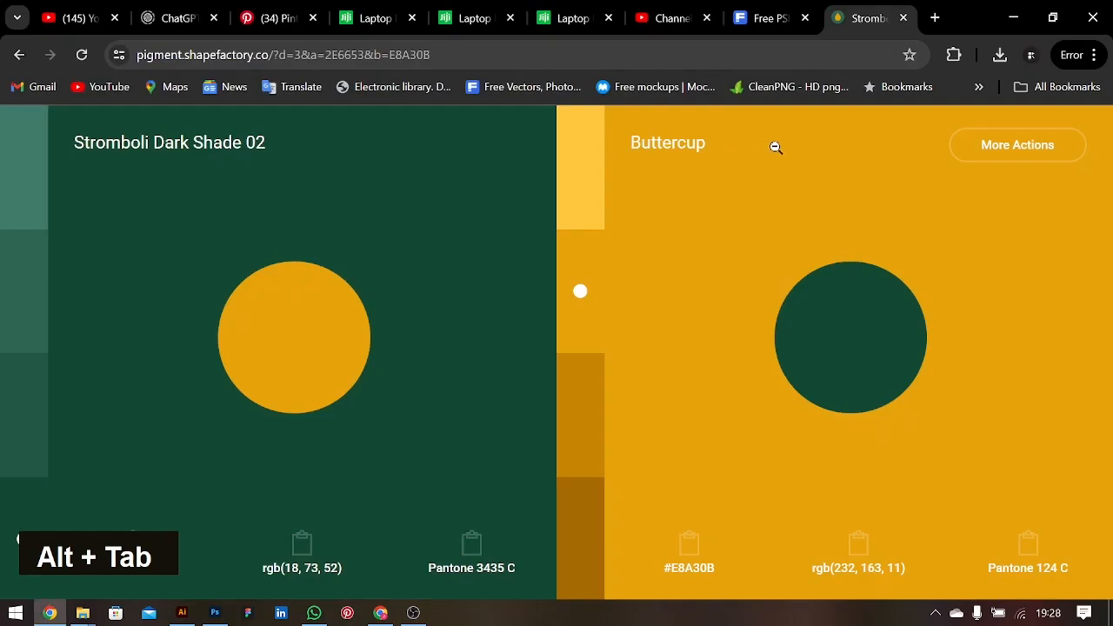
click(607, 168)
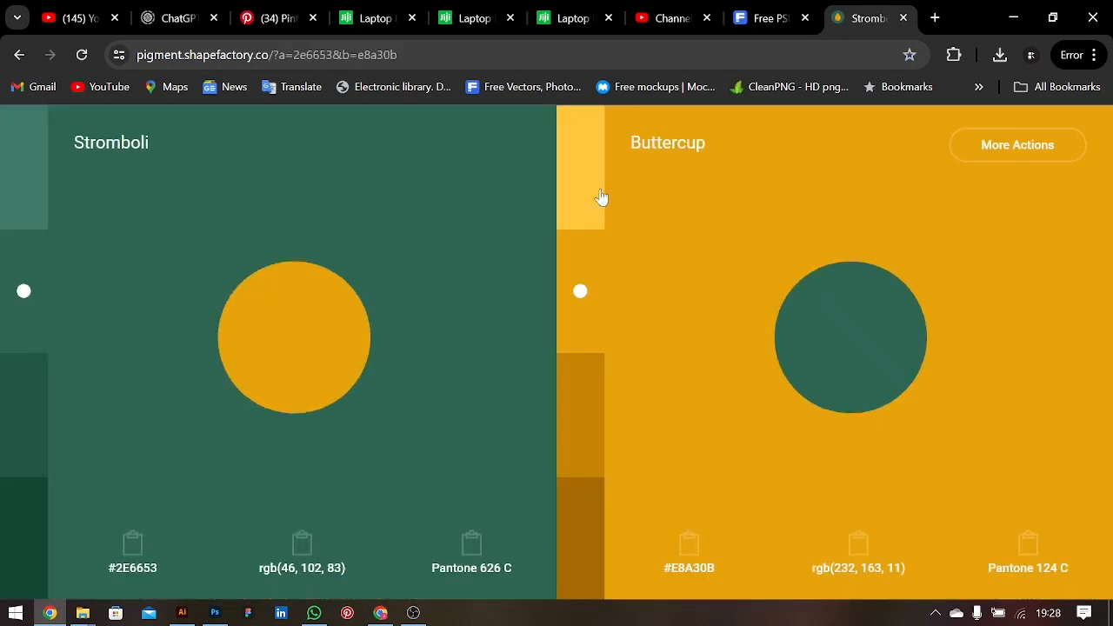
click(600, 197)
click(689, 543)
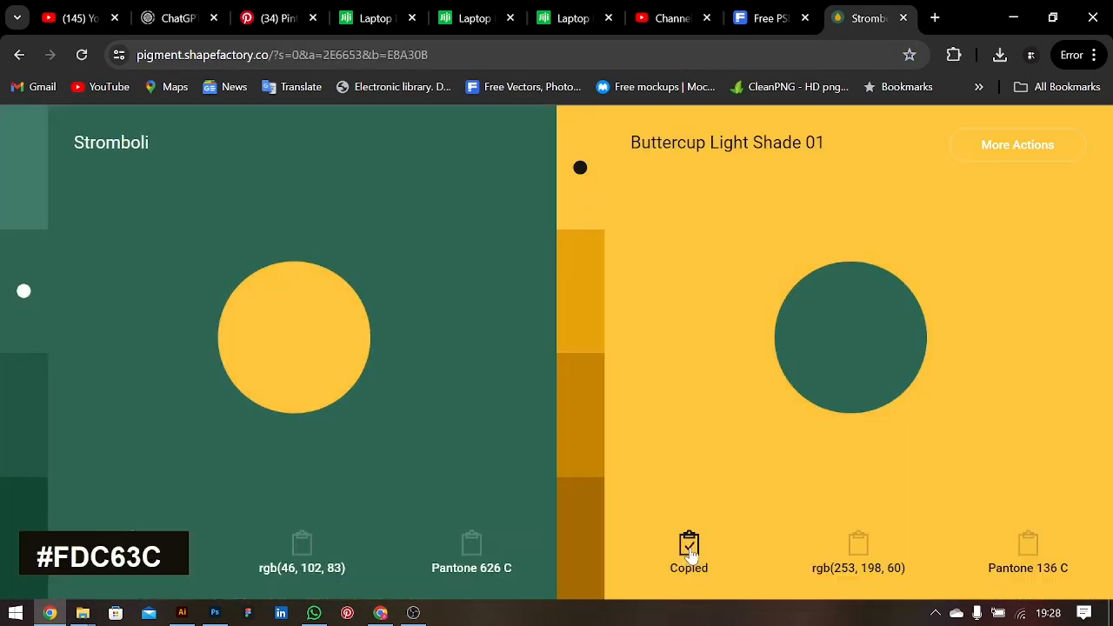
key(alt+Tab)
- Fill the third swatch in the row with the copied yellow #FDC63C
click(628, 150)
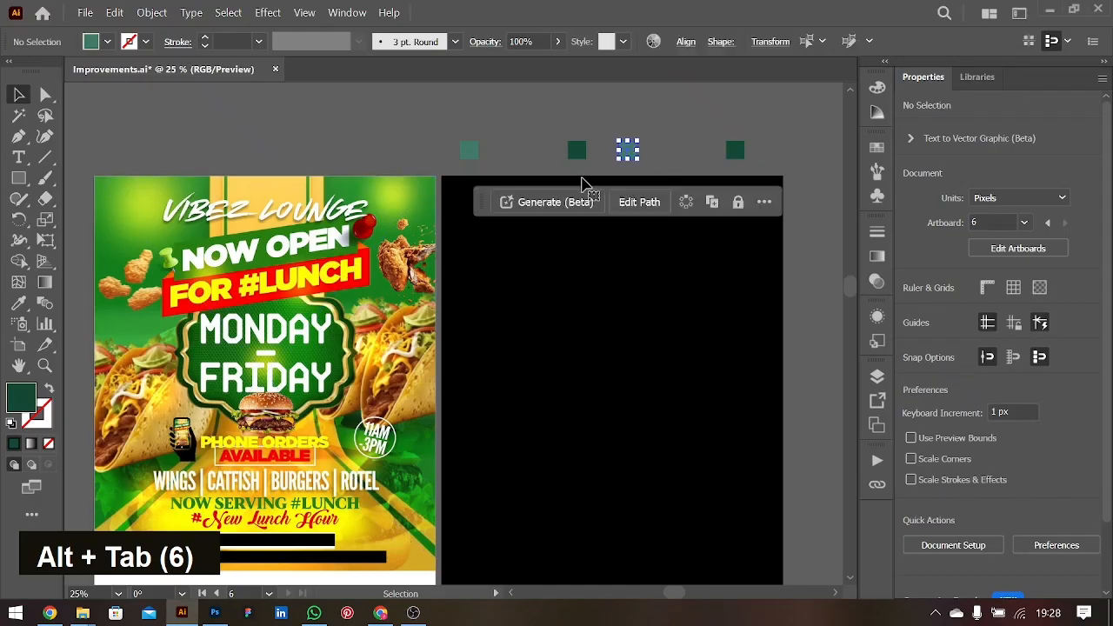
double_click(23, 400)
key(ctrl+v)
key(Return)
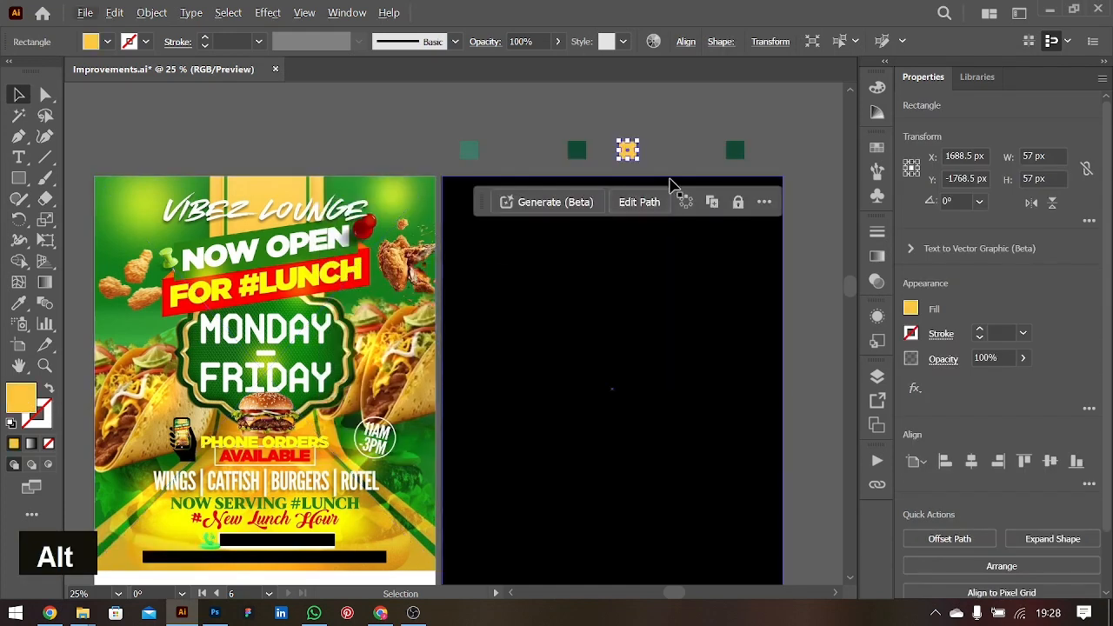
- Select the fourth swatch, copy the hex code of Buttercup Dark Shade 02 from the Pigment page and return to Illustrator
click(735, 151)
key(alt+Tab)
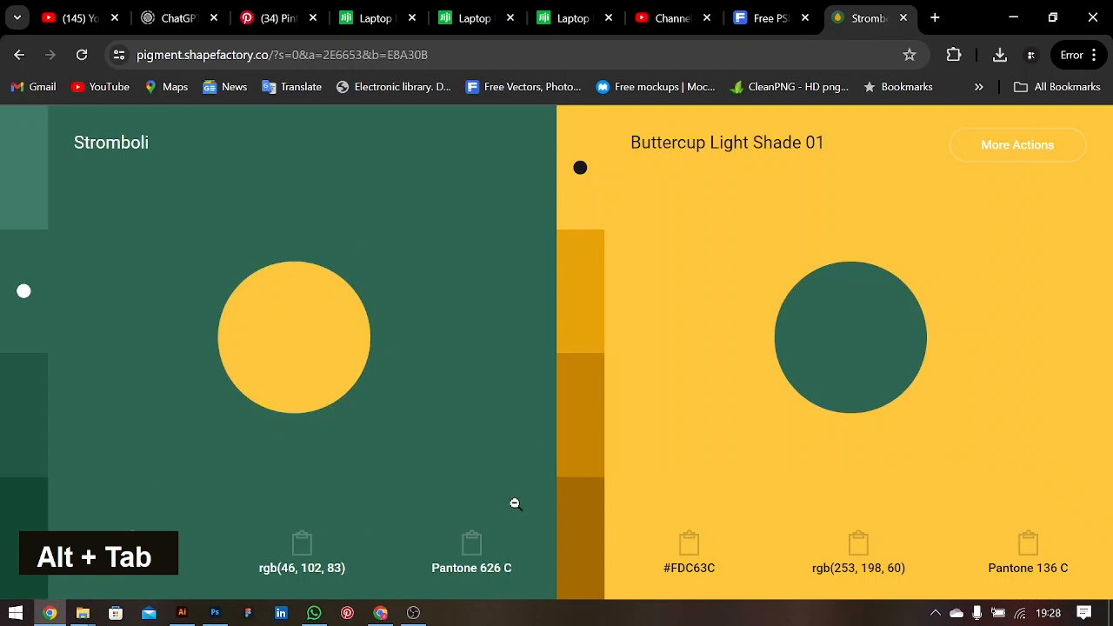
click(585, 553)
click(693, 556)
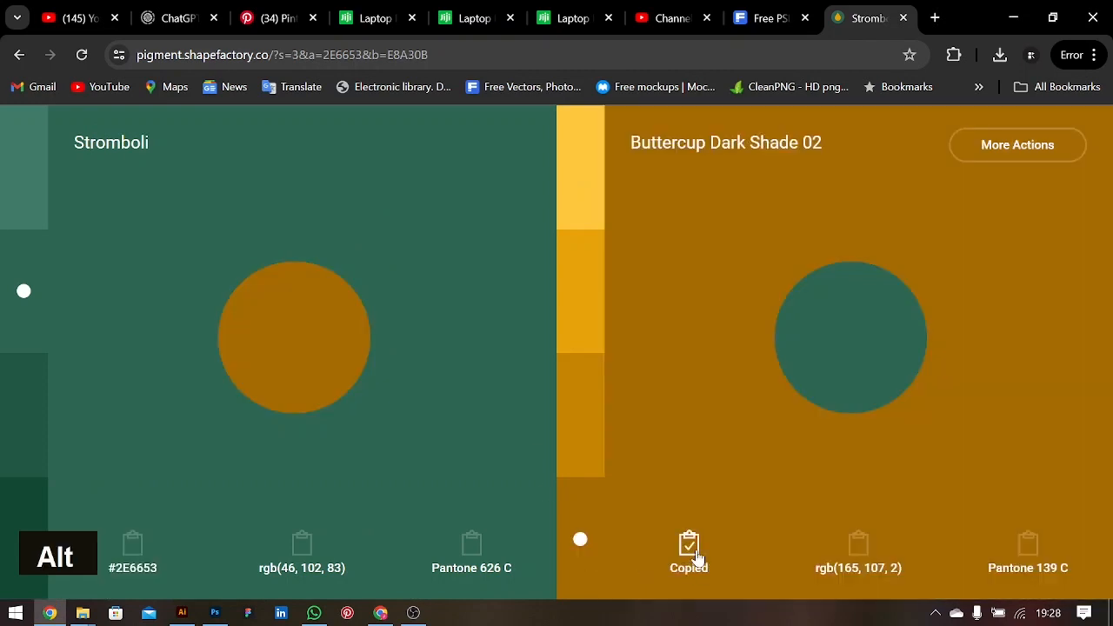
key(alt+Tab)
- Fill the fourth swatch with the copied dark Buttercup brown and deselect it
double_click(21, 398)
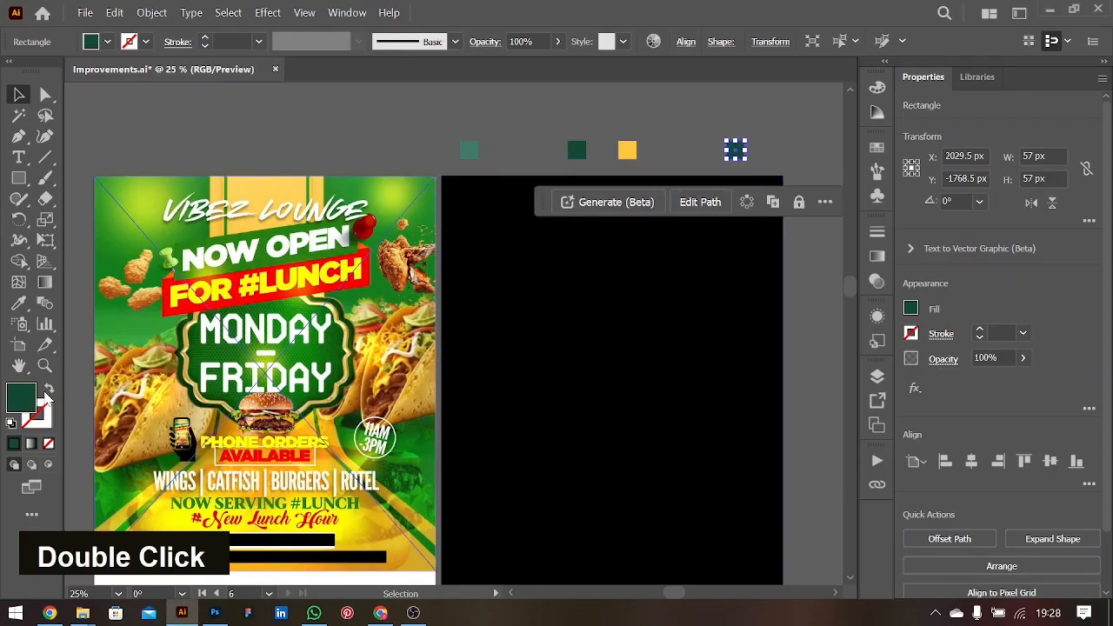
key(ctrl+v)
key(Return)
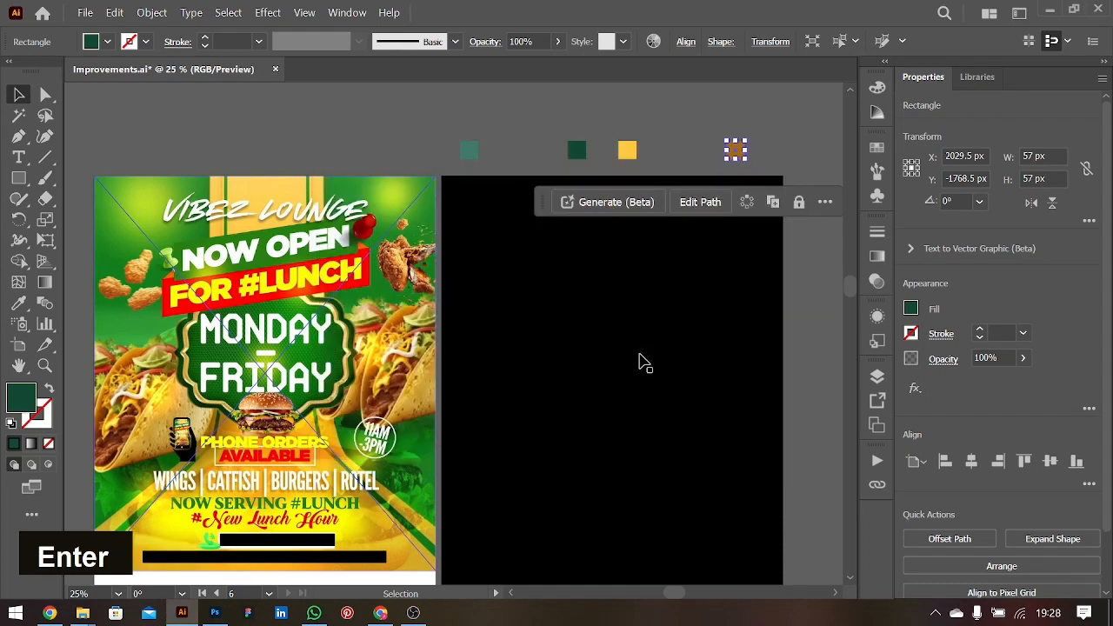
click(809, 406)
scroll(805, 517, right, 2)
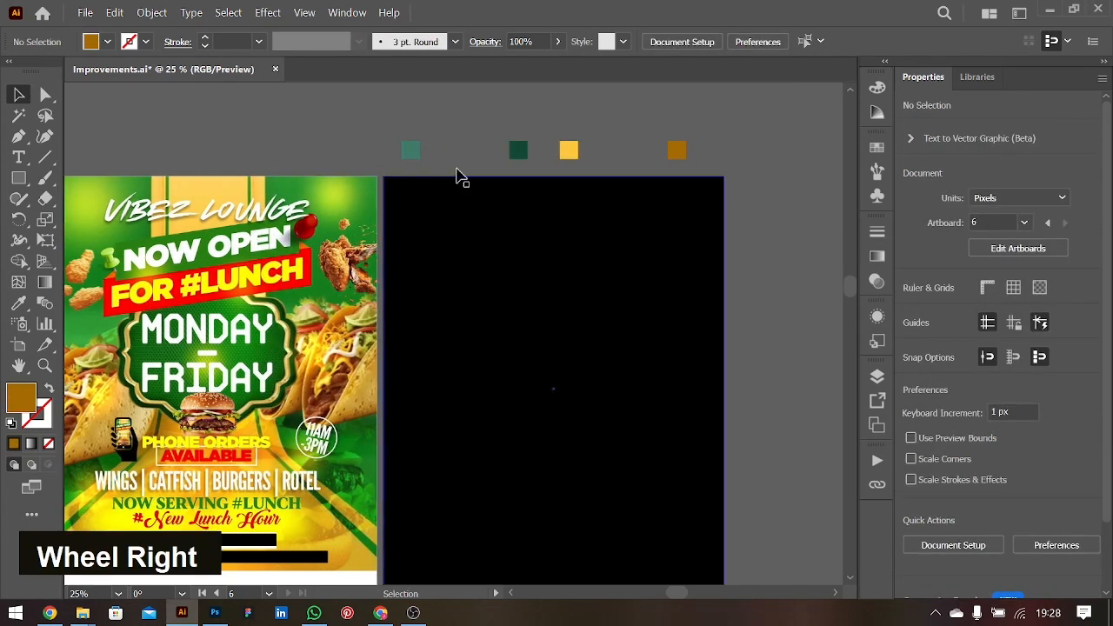
- Select the light and dark green swatches and make a blend between them
click(519, 153)
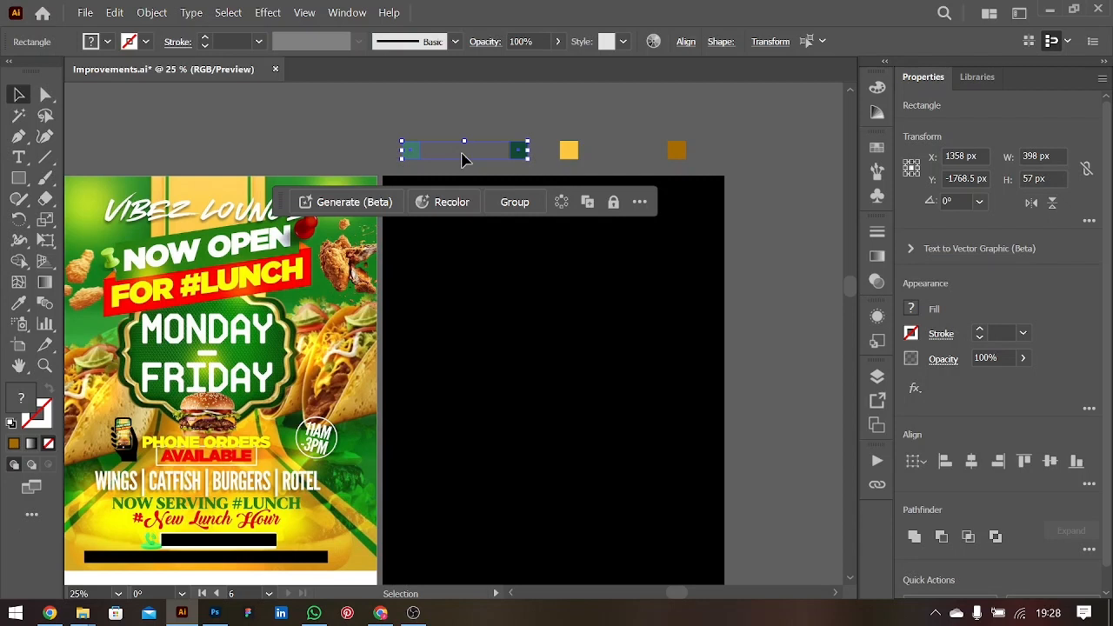
click(149, 14)
mouse_move(304, 517)
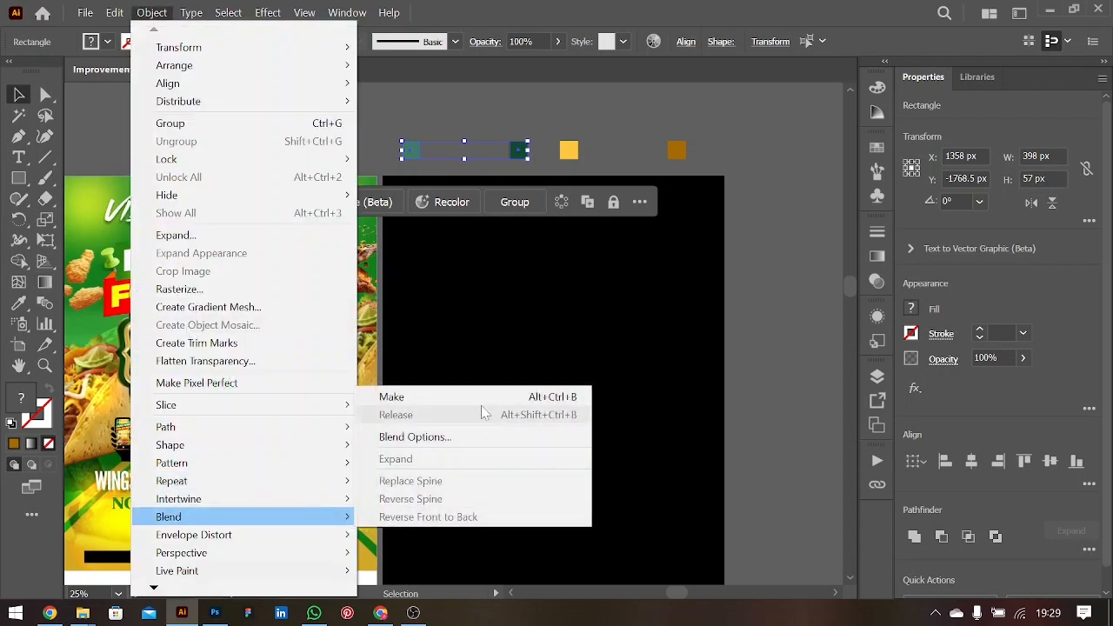
click(560, 397)
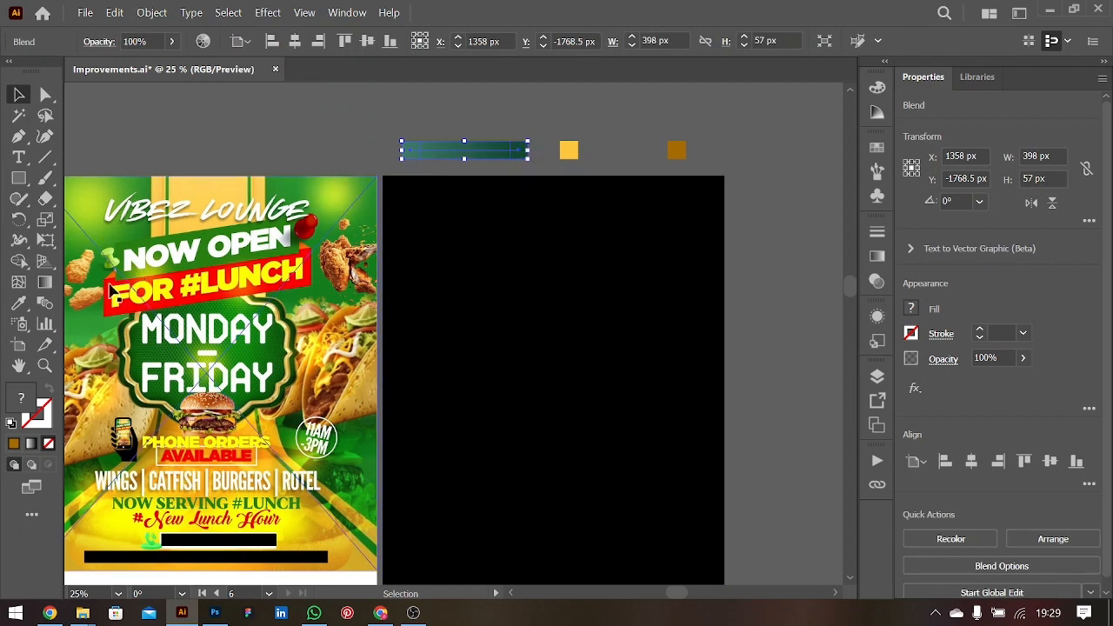
double_click(45, 281)
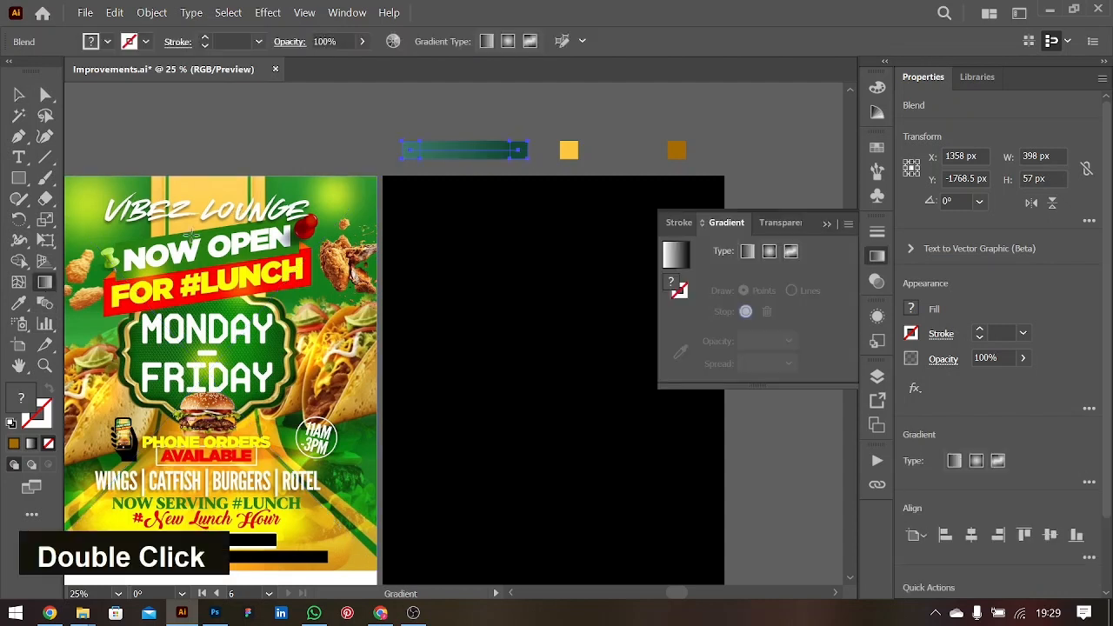
- Set the green blend's spacing to Specified Steps with 2 steps
double_click(45, 302)
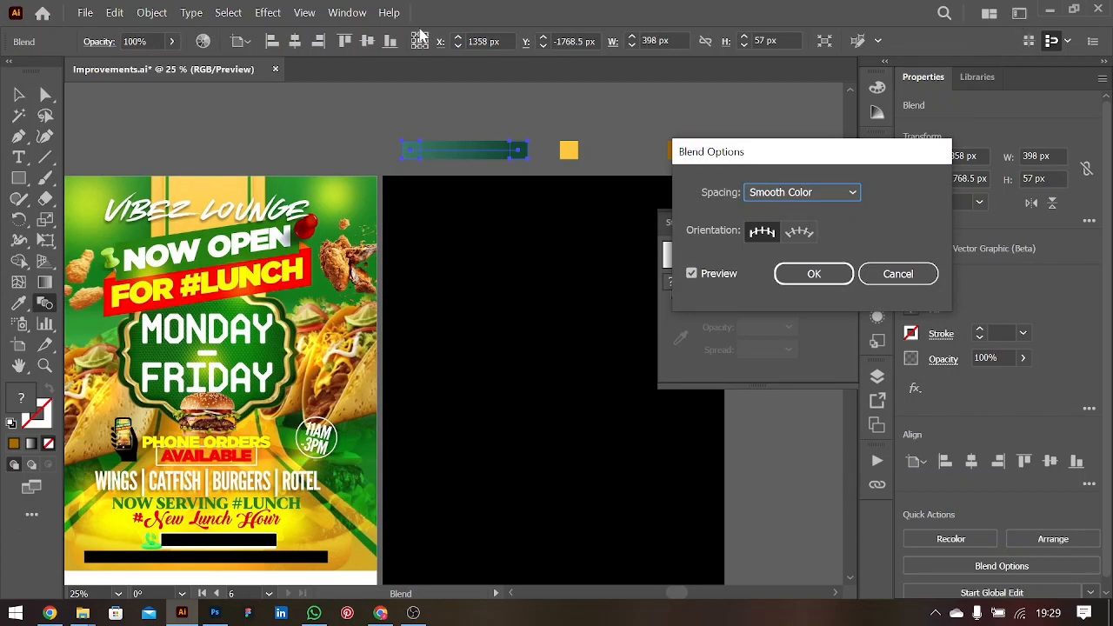
click(811, 195)
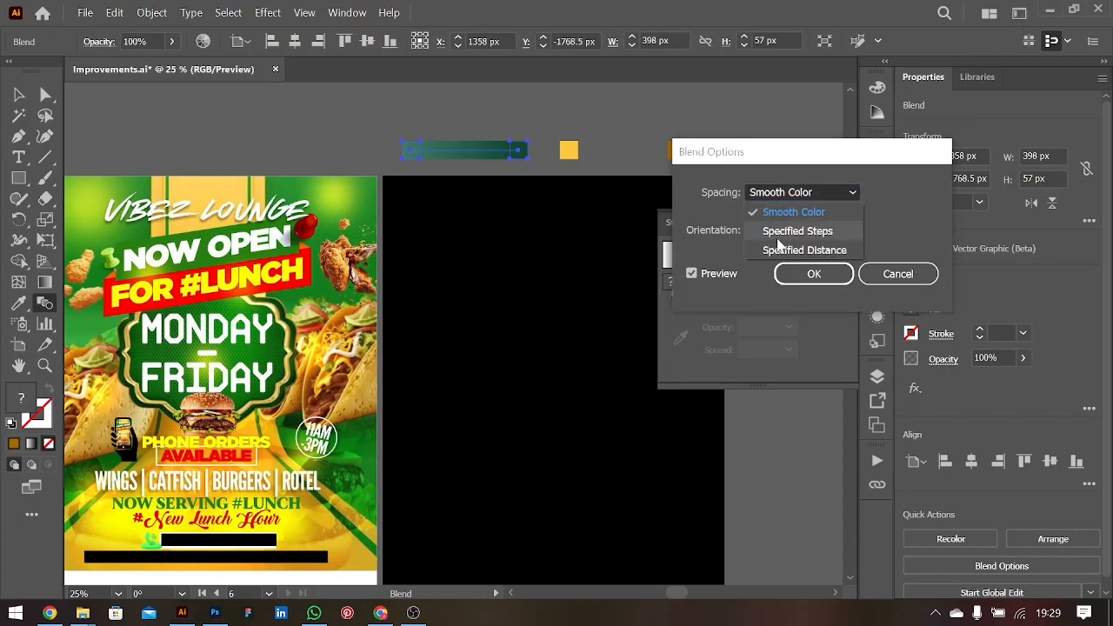
click(780, 233)
text(2)
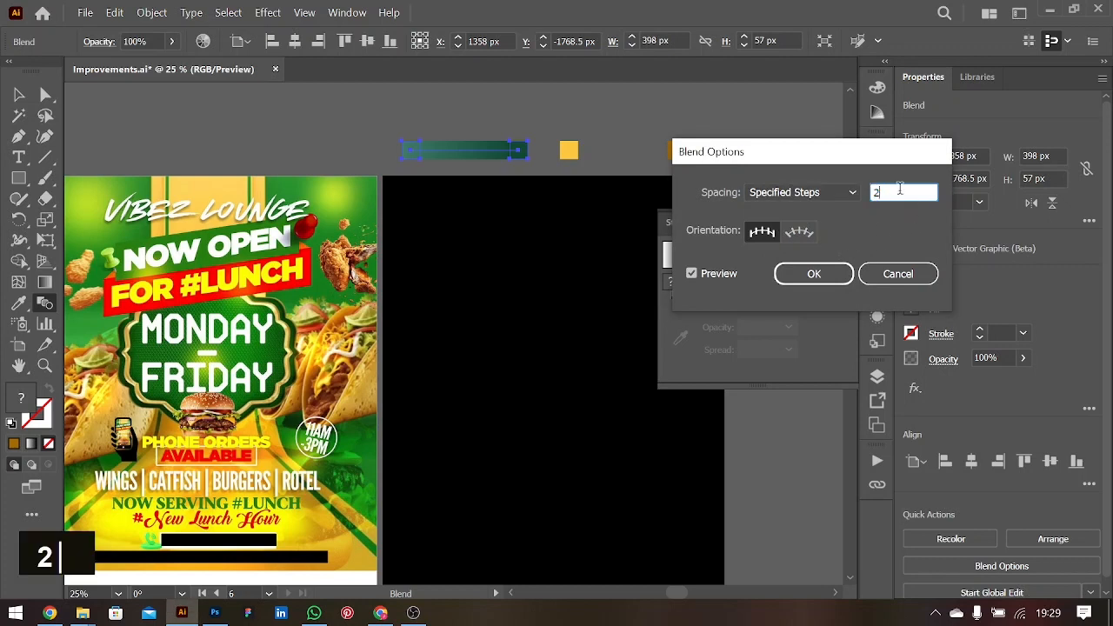
key(Tab)
text(2)
click(813, 274)
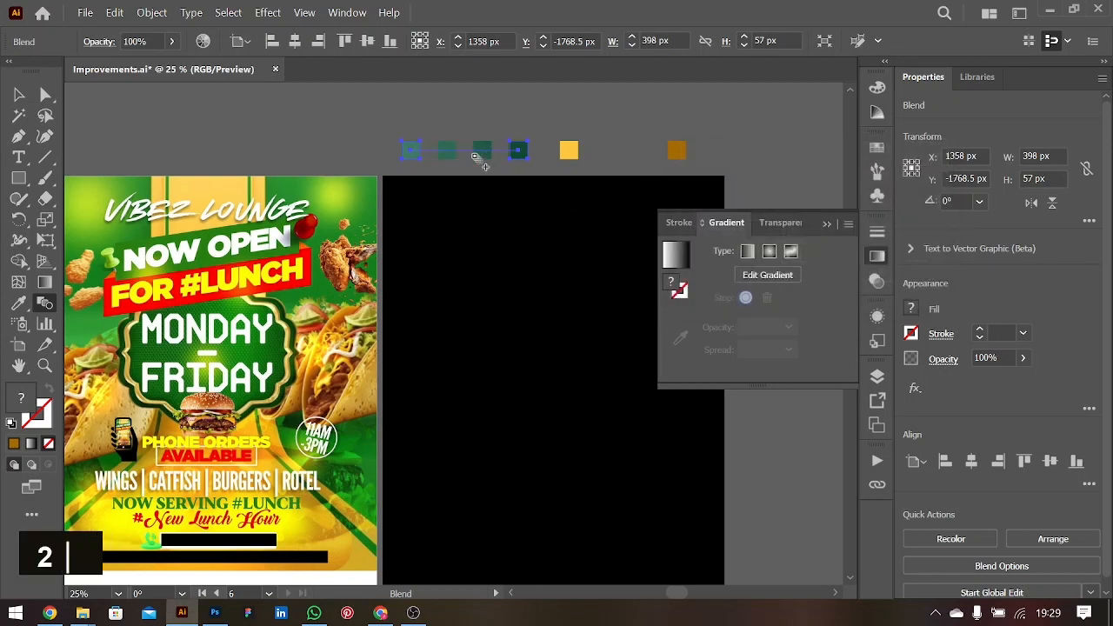
- Select the yellow and brown swatches and make a blend between them
click(20, 97)
drag(562, 127, 693, 153)
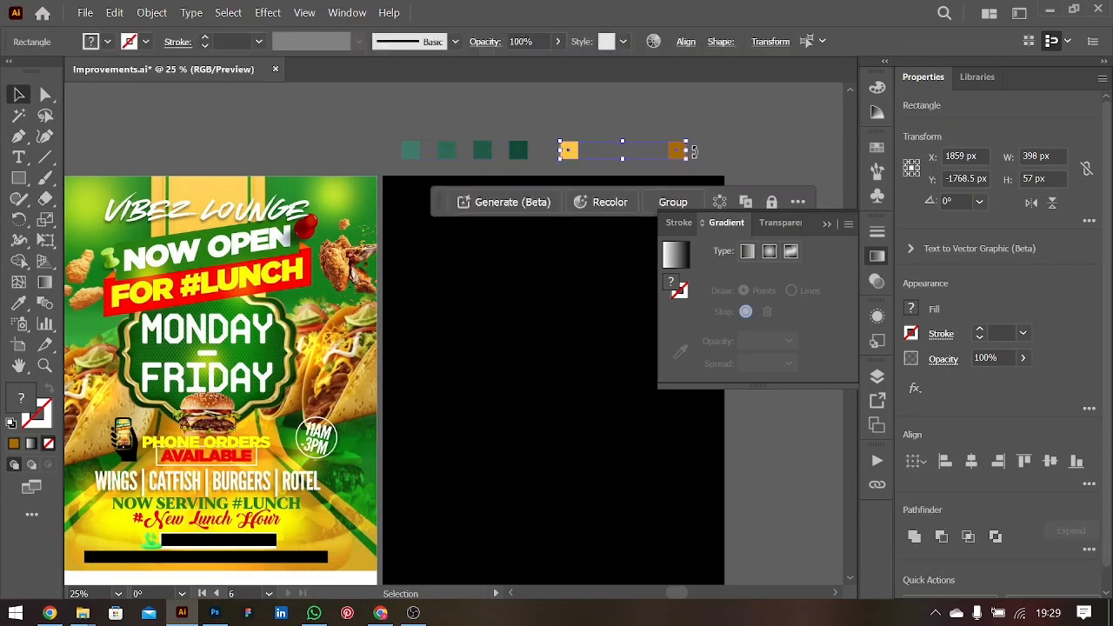
key(ctrl+alt)
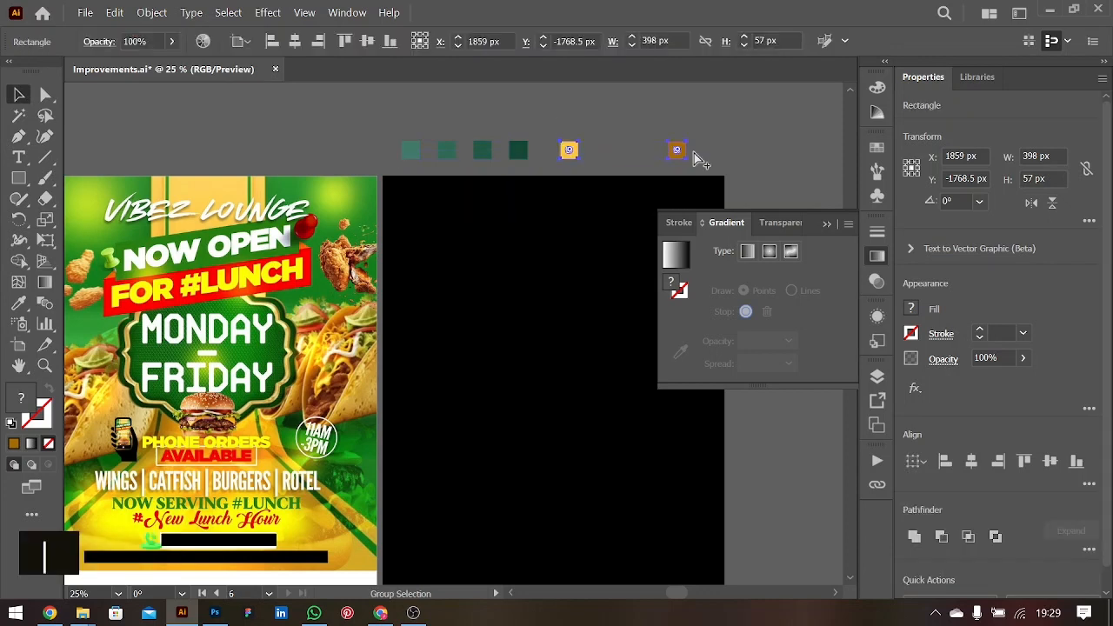
key(ctrl+alt+b)
- Set the yellow-to-brown blend's spacing to Specified Steps with 2 steps and deselect it
double_click(46, 306)
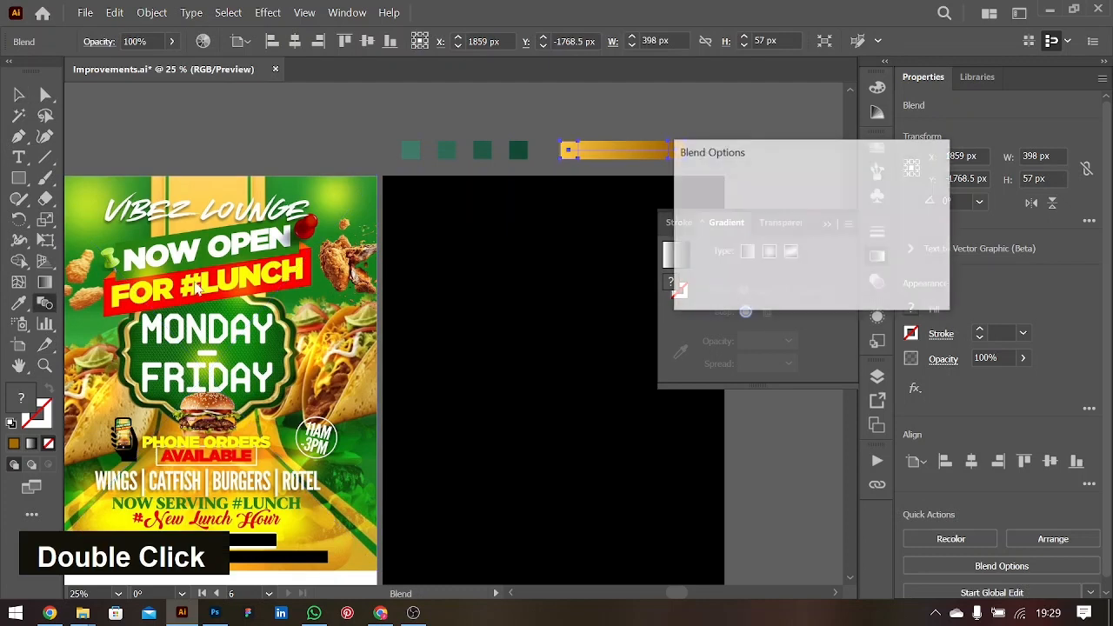
click(838, 192)
click(787, 230)
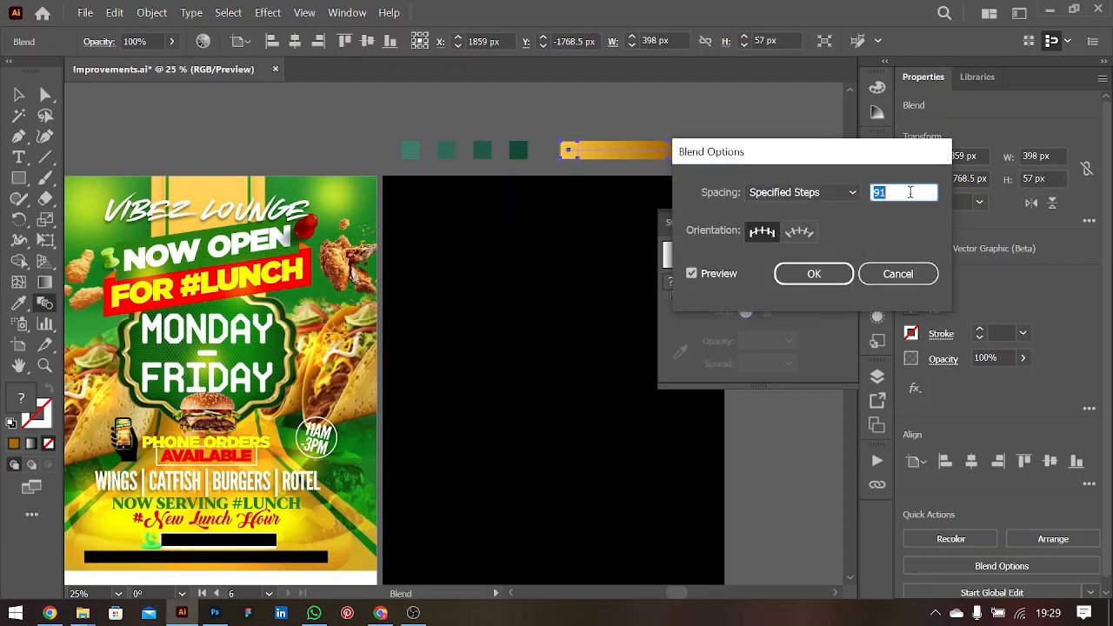
text(2)
key(Return)
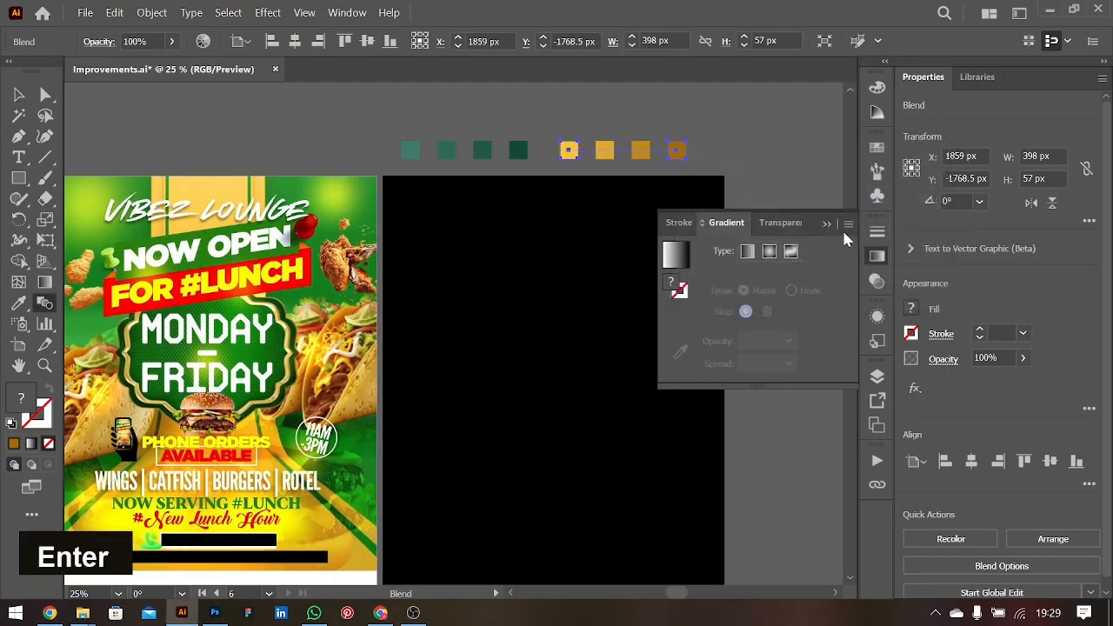
key(v)
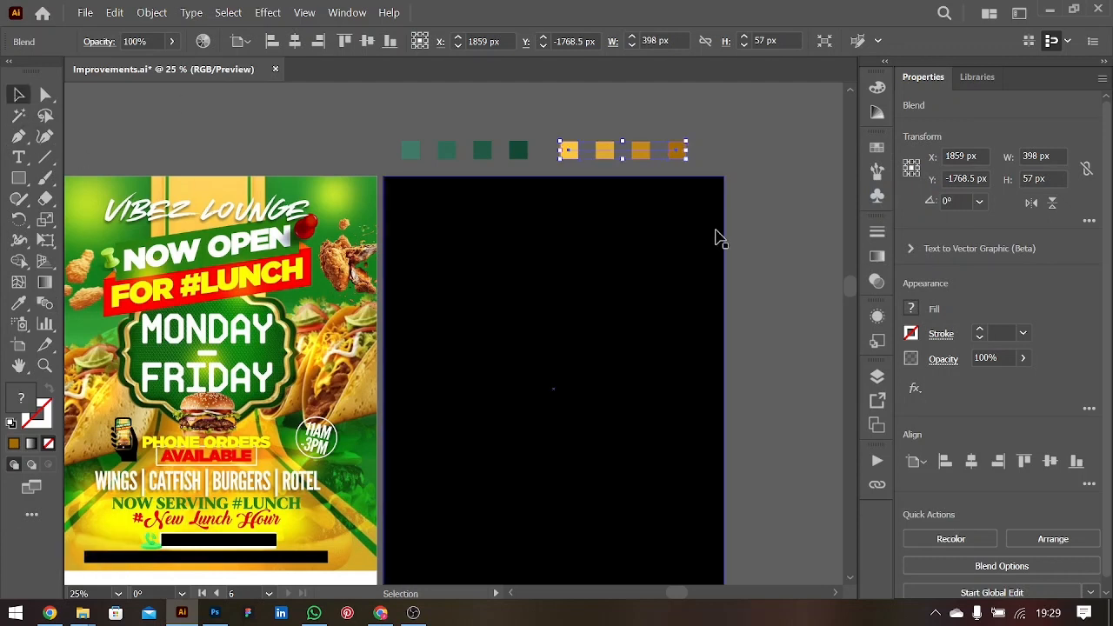
click(787, 386)
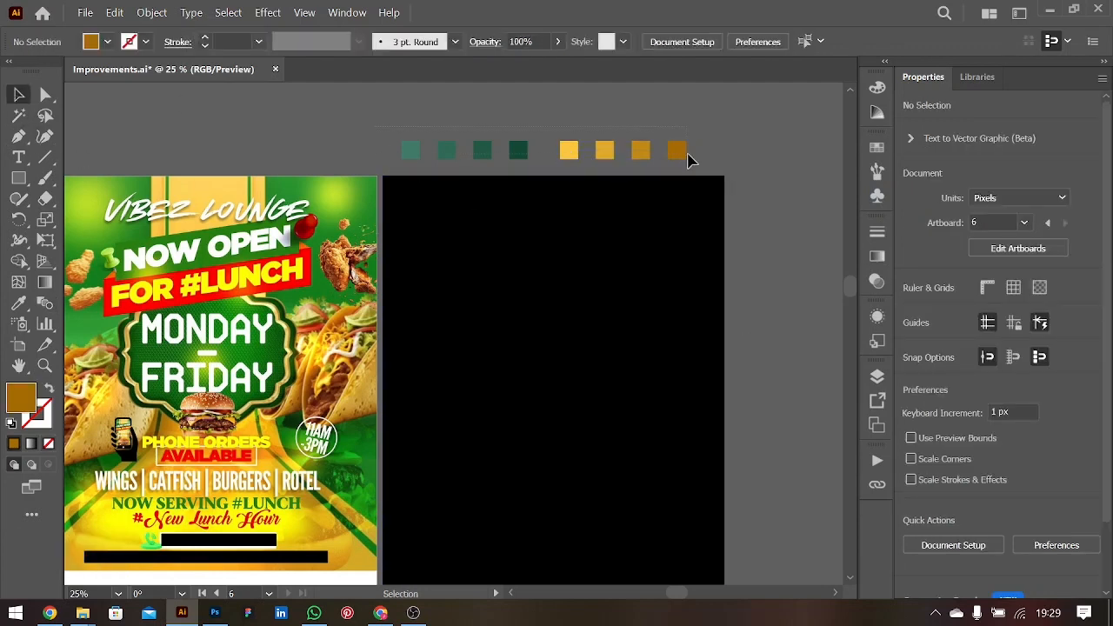
- Select the green and yellow-to-brown blends and expand both into separate shapes
click(682, 157)
click(152, 12)
click(216, 240)
click(515, 397)
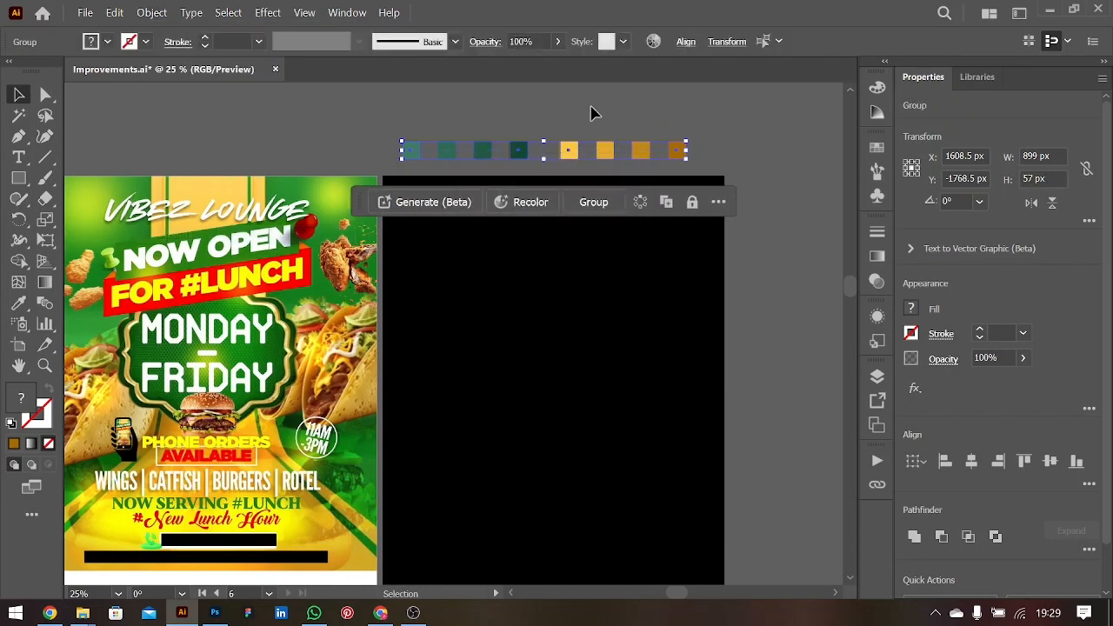
- Try ungrouping the expanded swatches and moving the second green one upward, and undo these changes
click(546, 143)
click(620, 151)
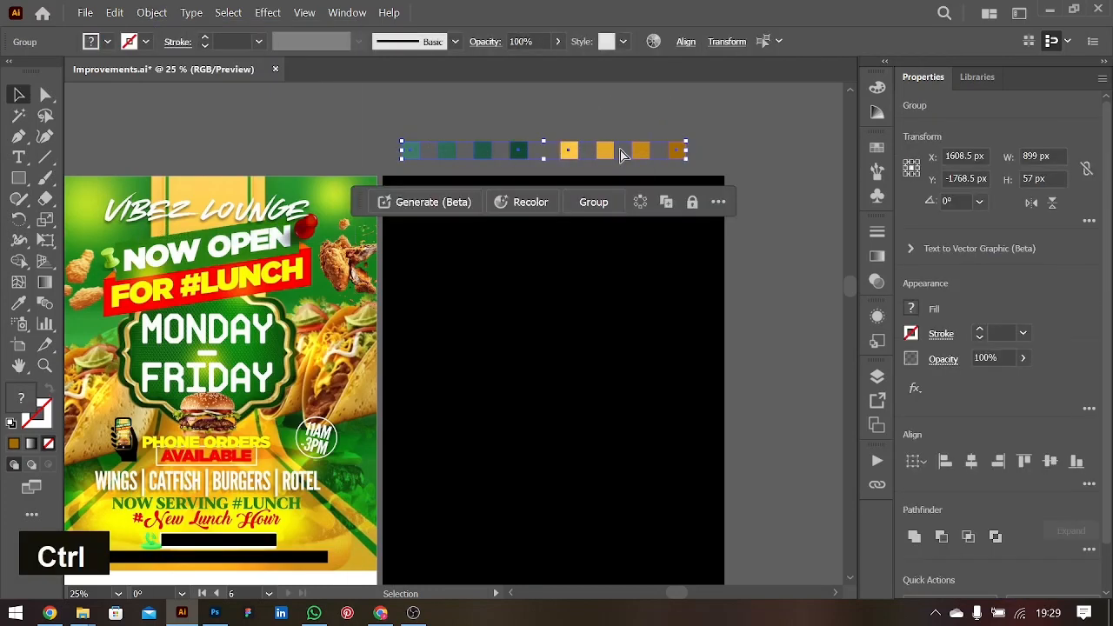
key(ctrl+shift+g)
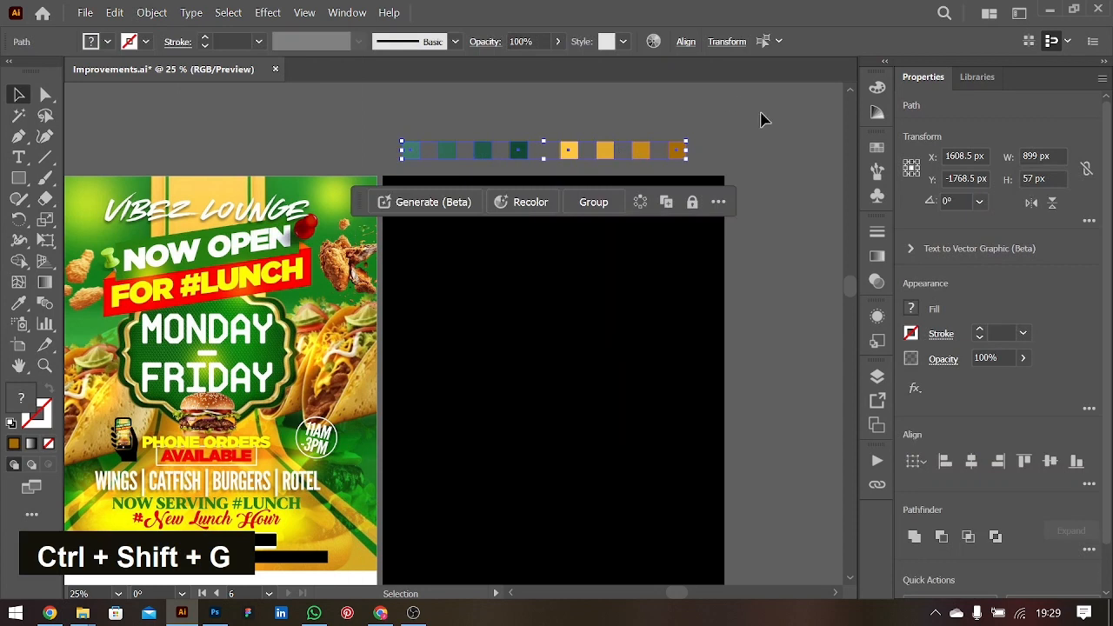
click(761, 120)
drag(450, 153, 467, 111)
key(ctrl+z)
key(ctrl+z)
key(ctrl+z)
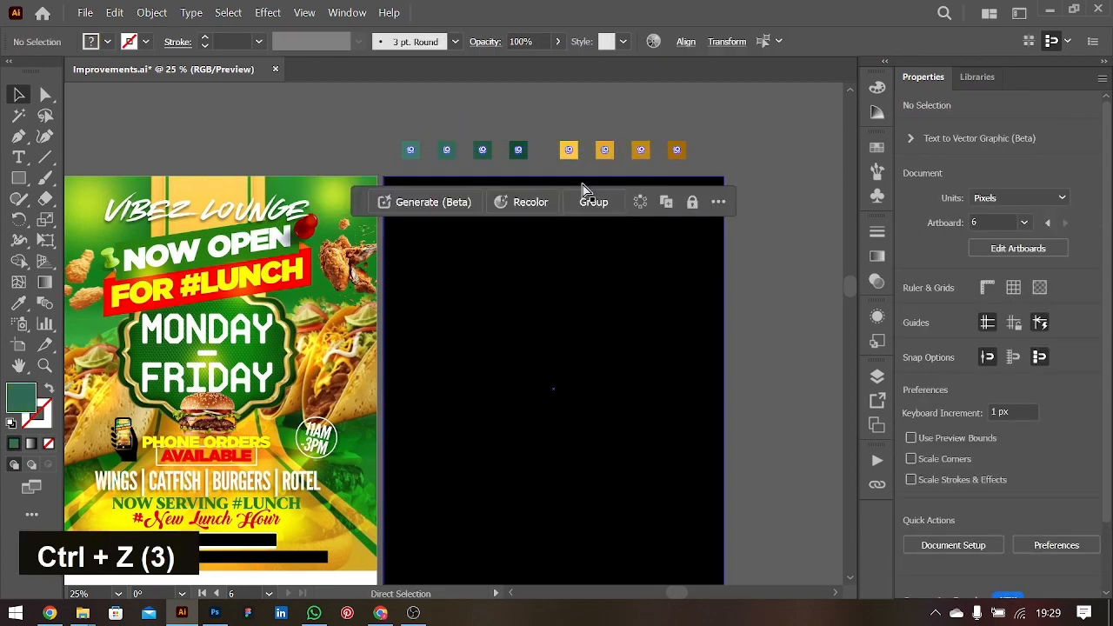
- Try moving the yellow-to-brown swatch group up and to the right, and undo the move
click(760, 171)
drag(574, 149, 614, 133)
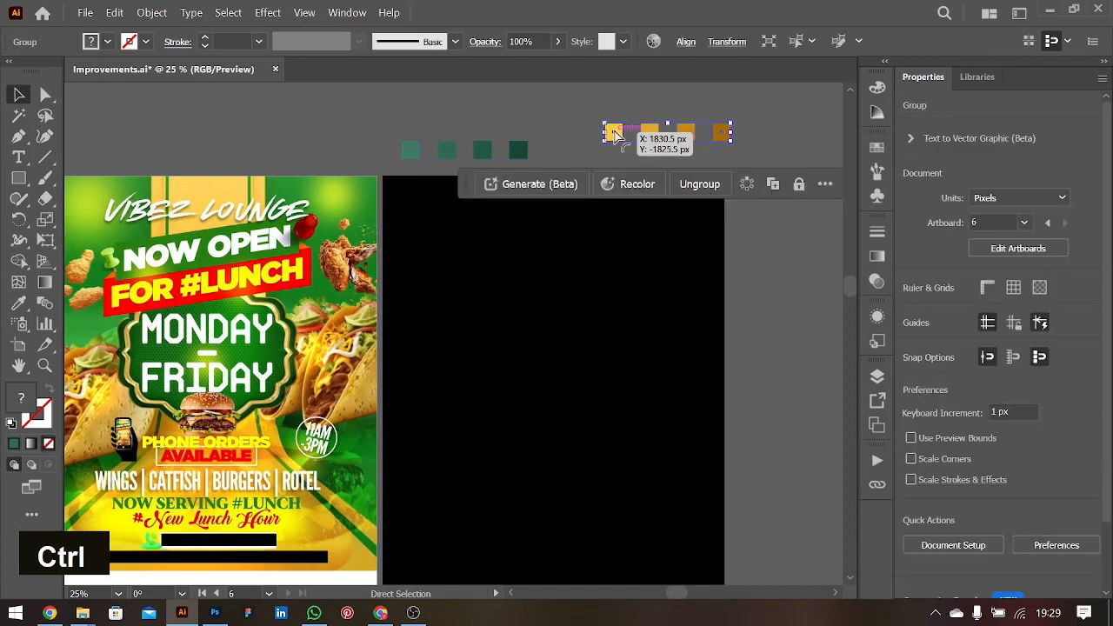
key(ctrl+z)
drag(427, 119, 651, 147)
- Select the yellow-to-brown square group and save its four colours as a new colour group in the swatches
click(781, 166)
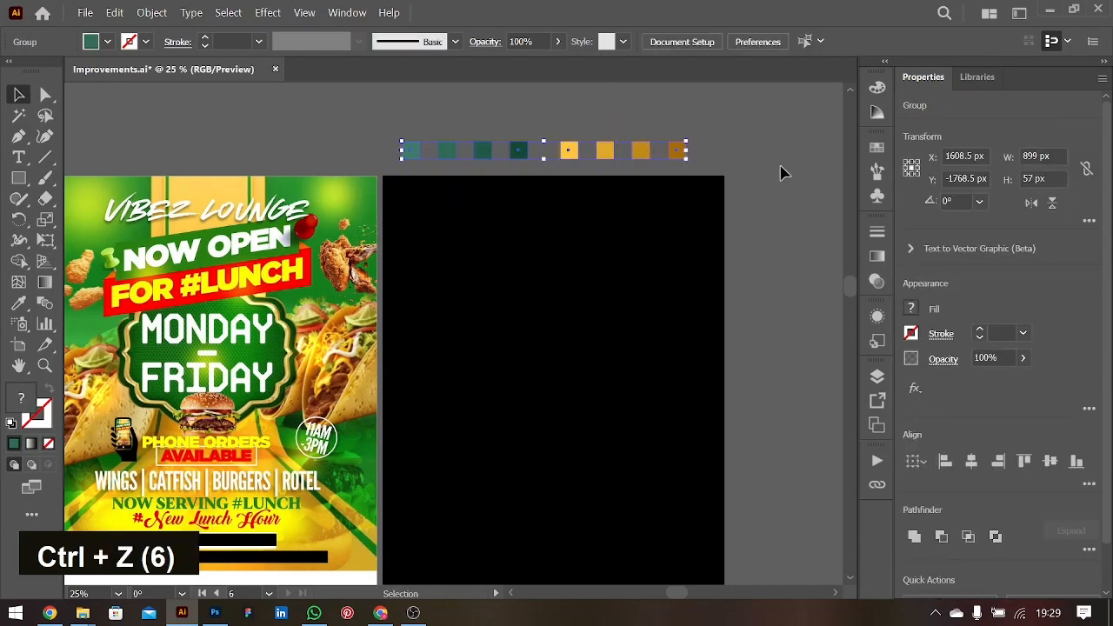
click(651, 149)
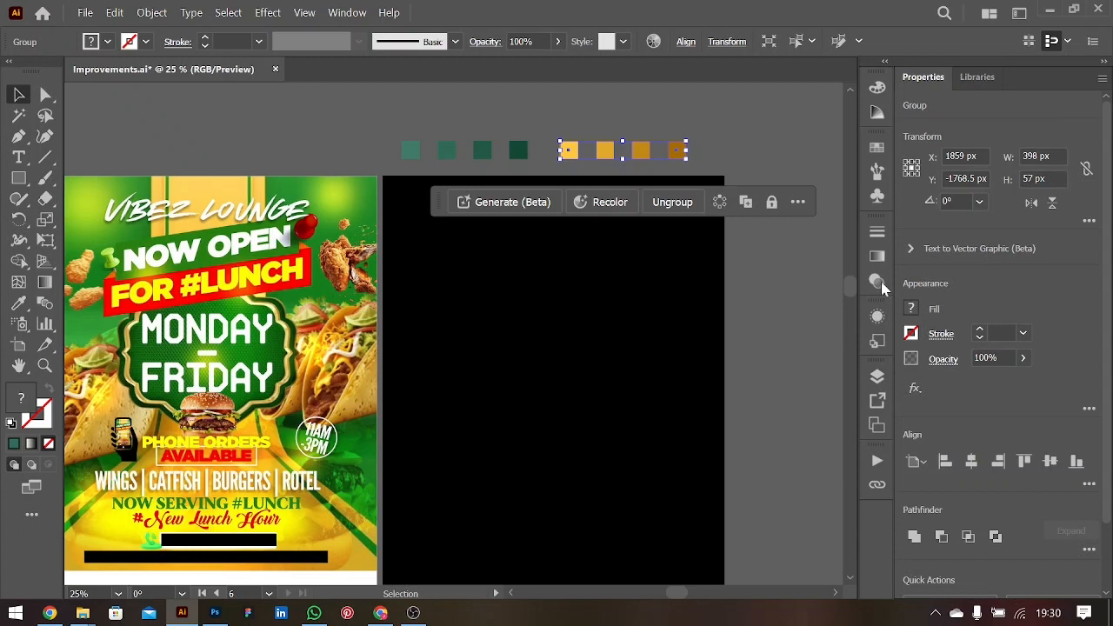
click(912, 310)
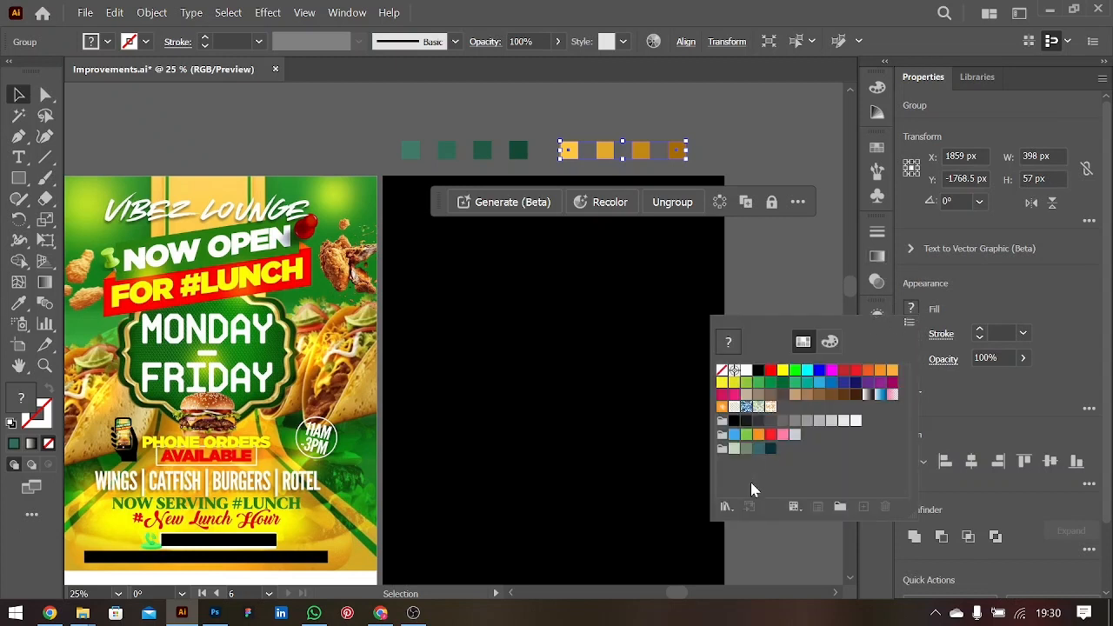
click(840, 507)
click(555, 369)
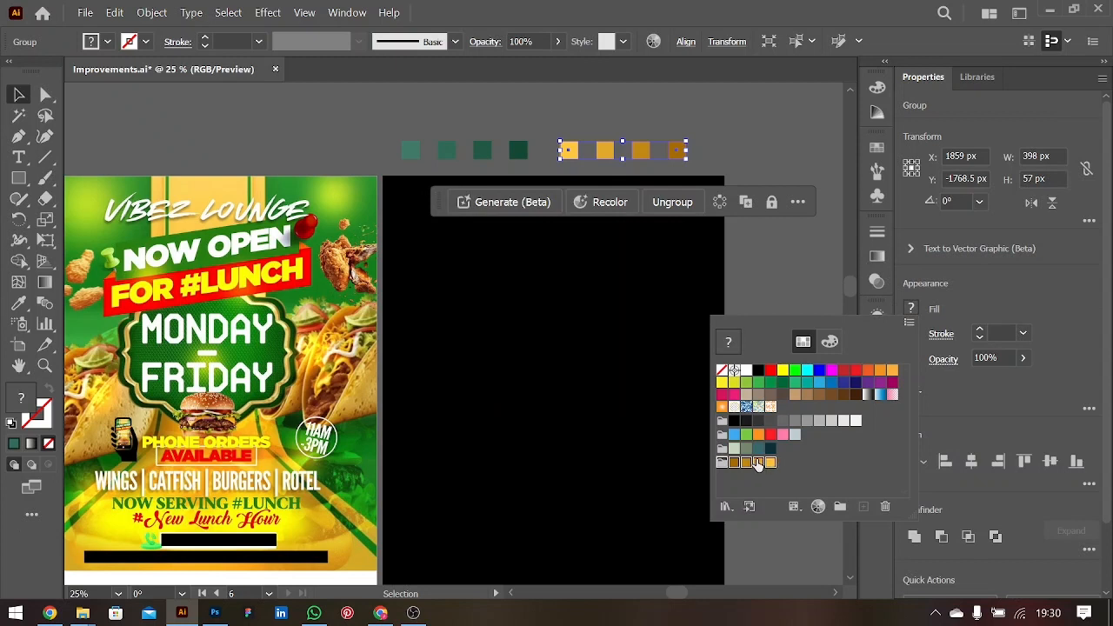
- Save the four colours of the green square group as a new colour group in the swatches and deselect it
click(515, 177)
click(518, 150)
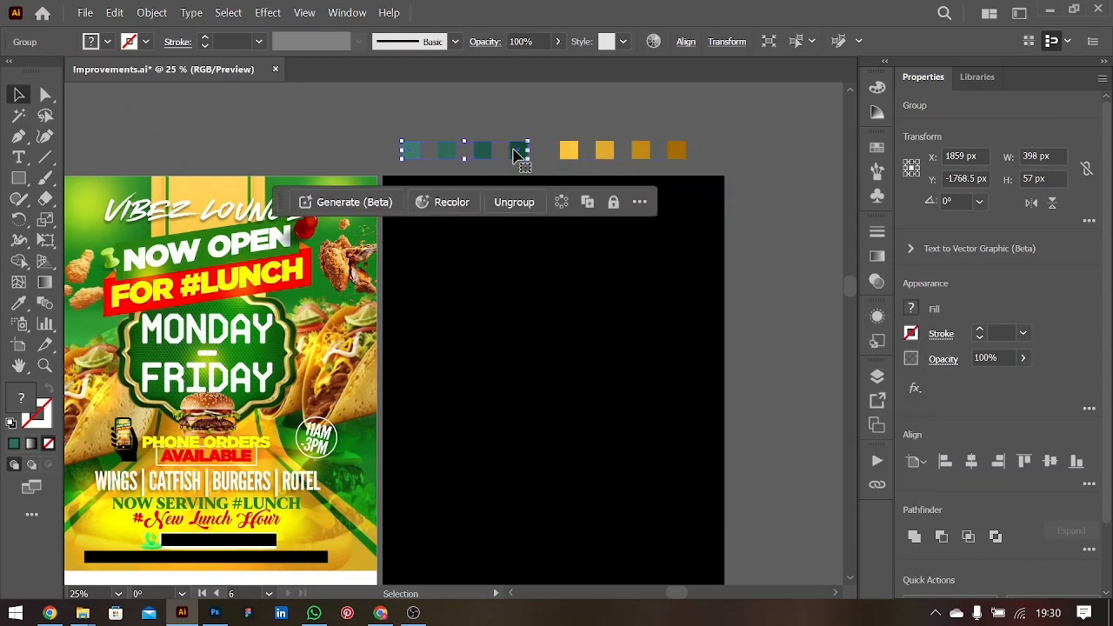
click(911, 309)
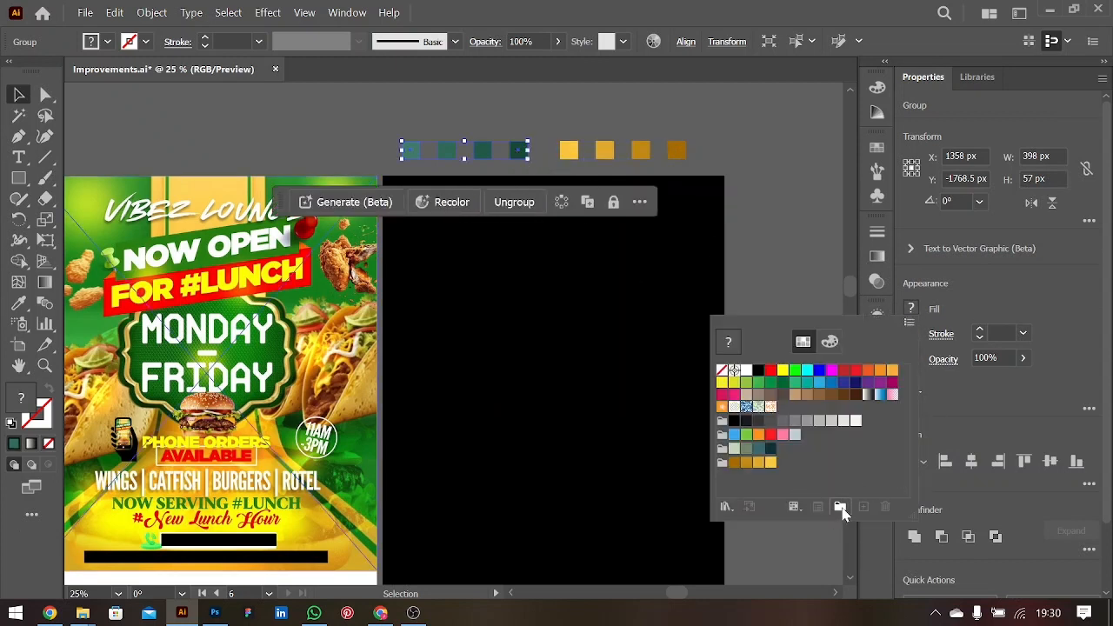
click(840, 506)
click(561, 369)
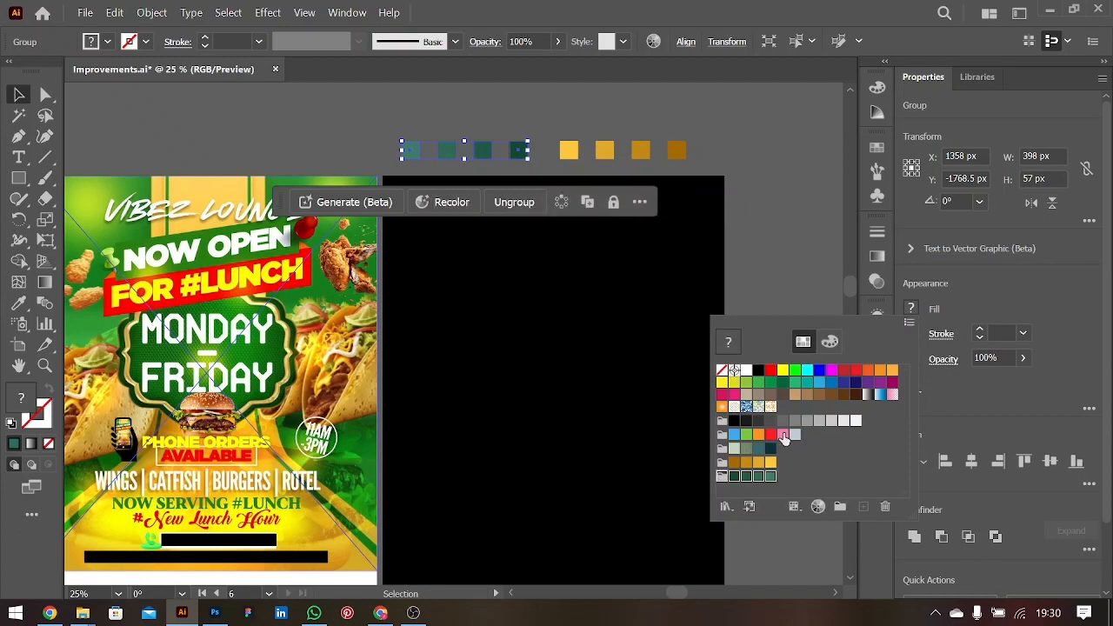
click(789, 254)
click(797, 310)
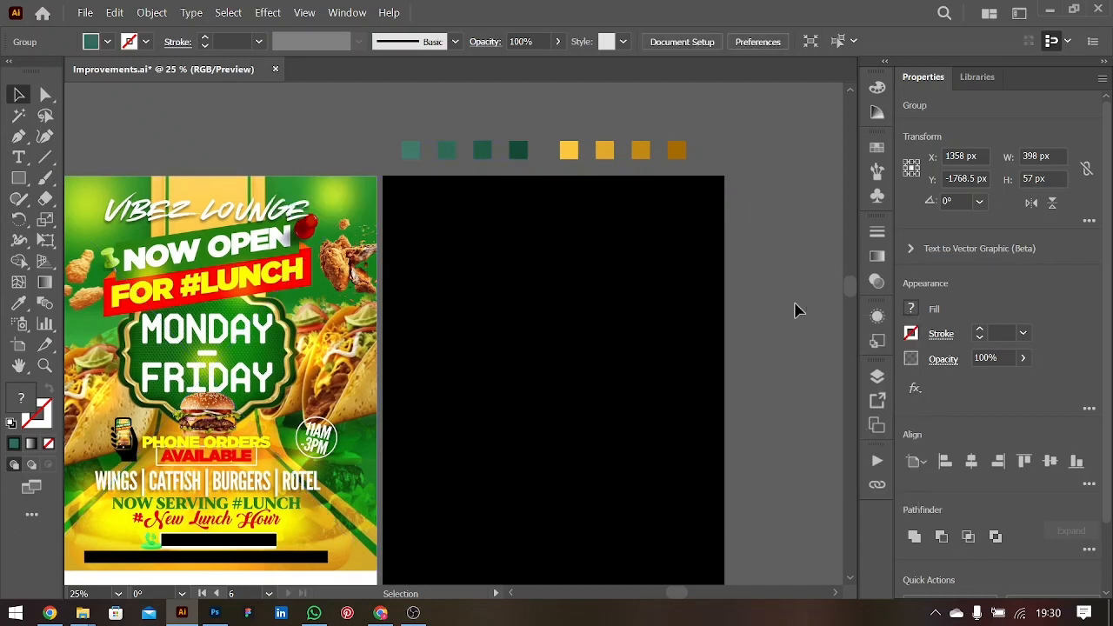
scroll(746, 336, down, 3)
scroll(746, 336, up, 2)
scroll(746, 337, down, 1)
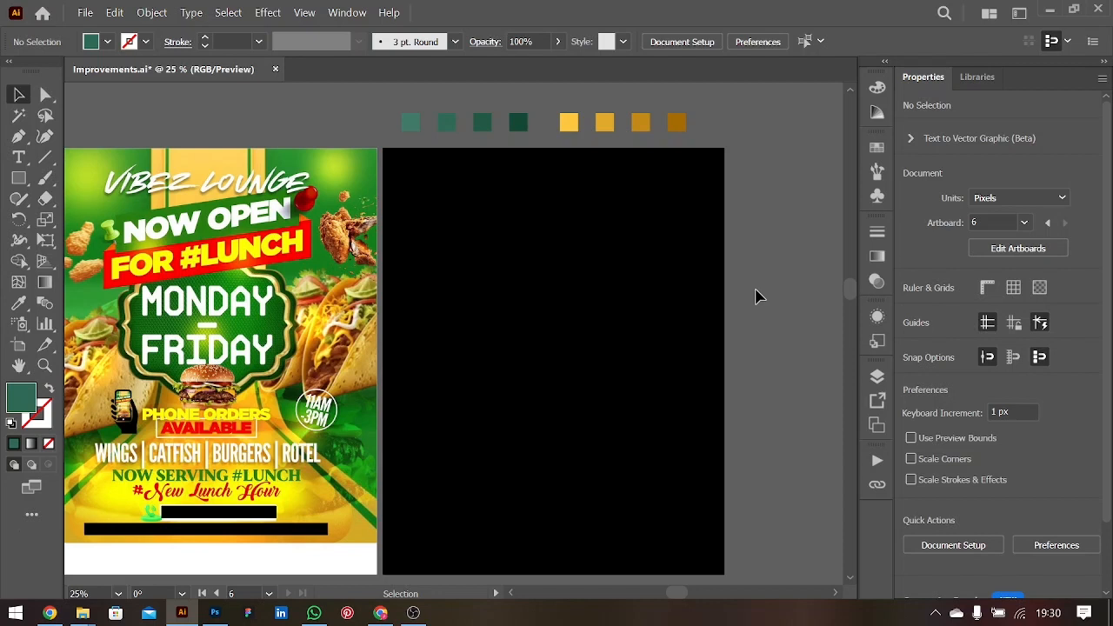
scroll(755, 296, down, 2)
scroll(756, 296, up, 1)
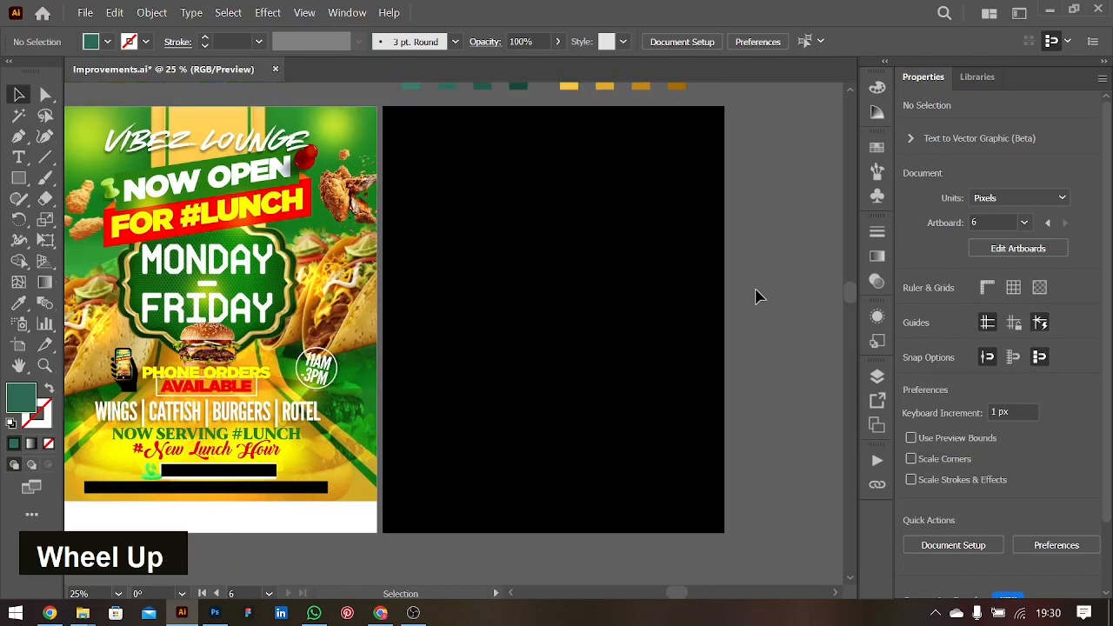
scroll(755, 295, left, 2)
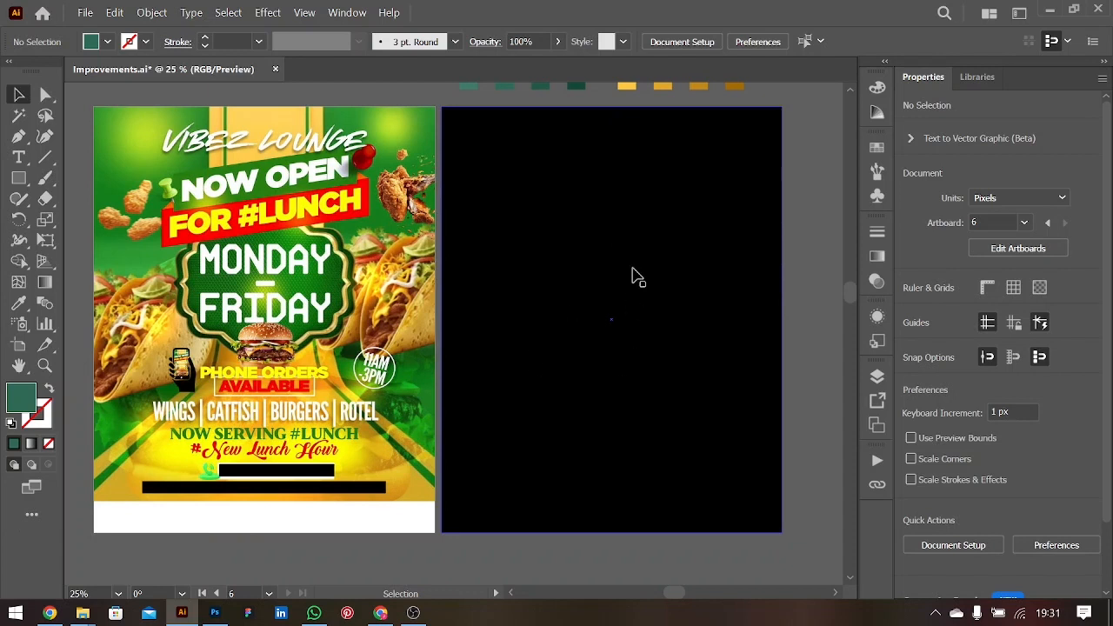
- Check the width and height of the black rectangle's artboard with the Artboard tool
scroll(594, 371, right, 1)
click(566, 327)
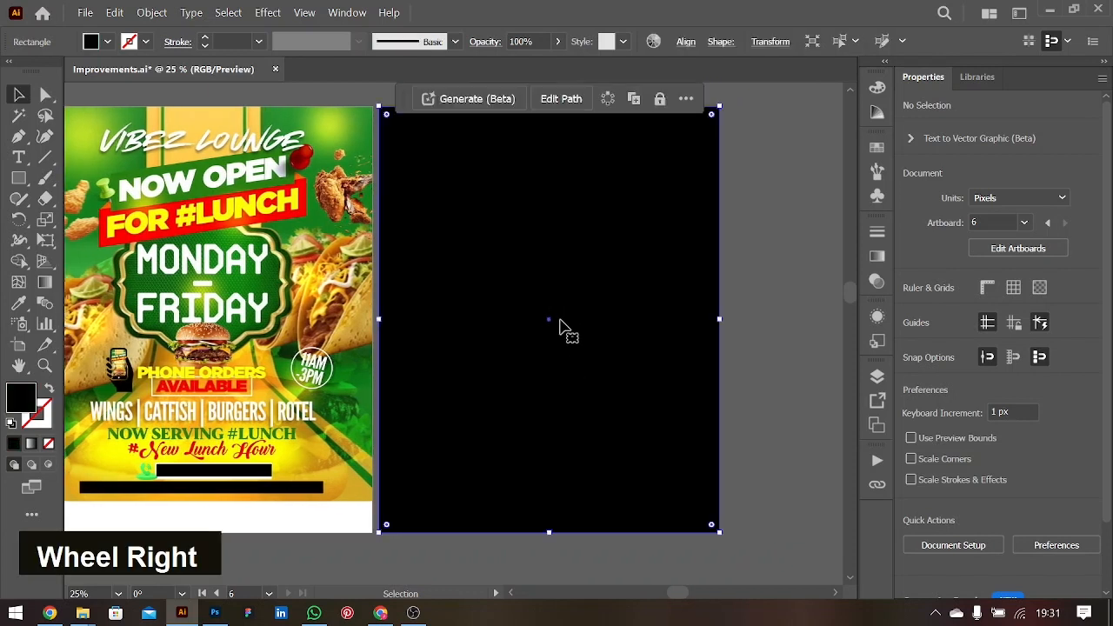
key(shift+o)
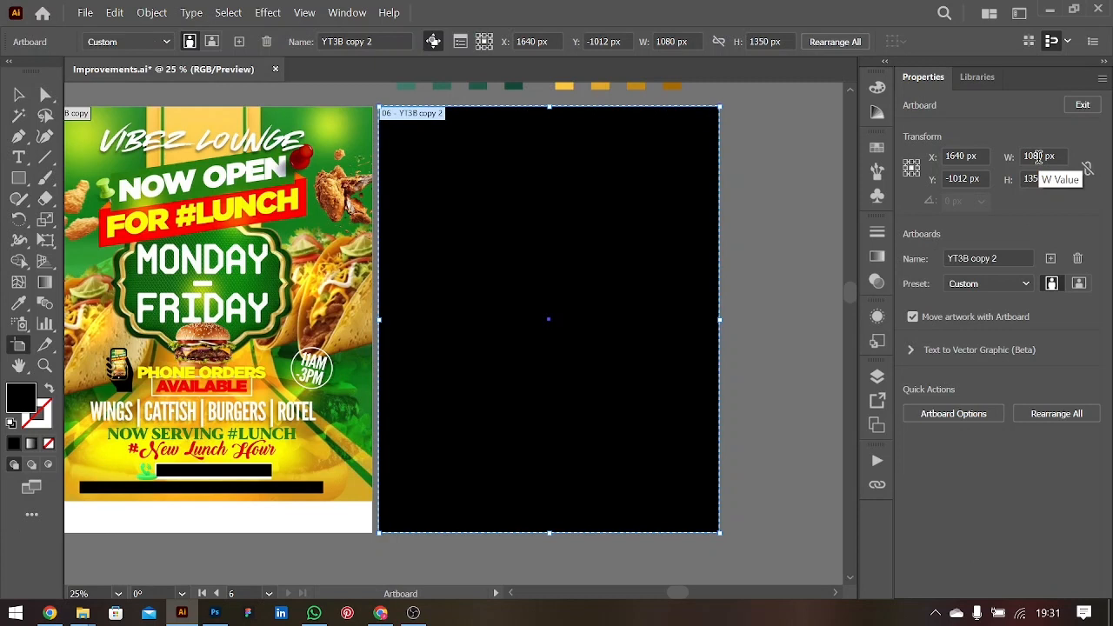
key(v)
click(494, 345)
scroll(494, 345, left, 2)
scroll(494, 345, up, 2)
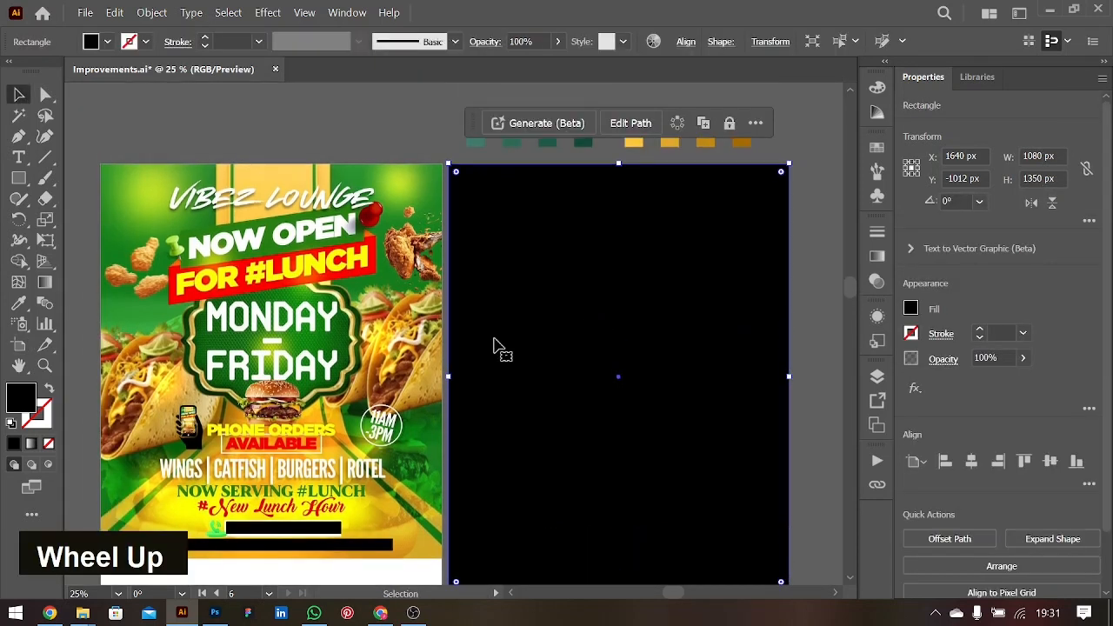
click(801, 290)
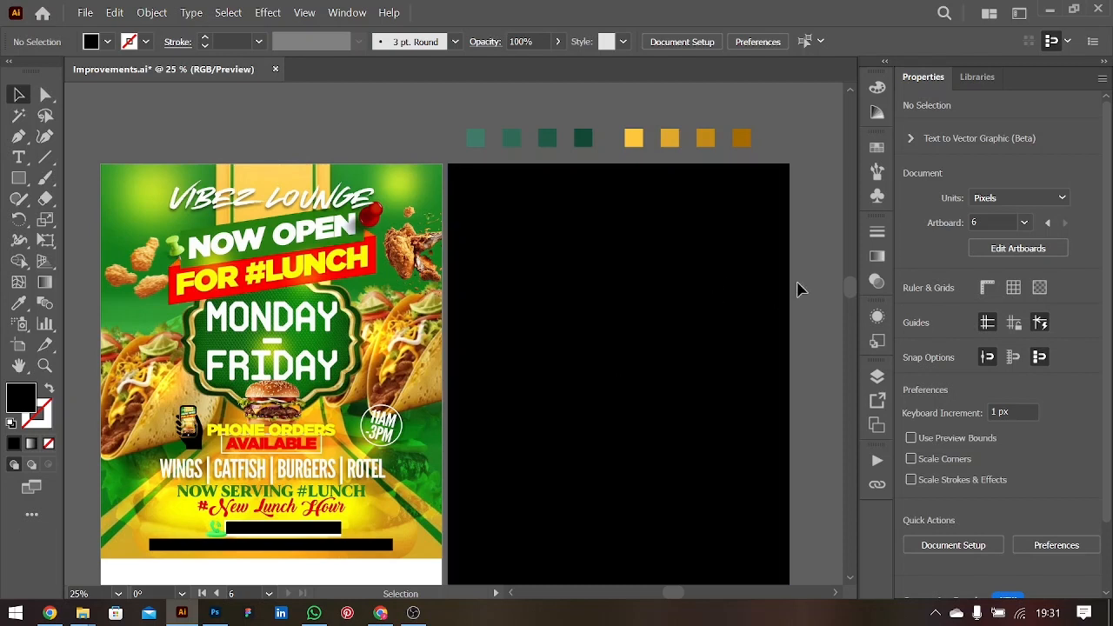
- Fill the black background rectangle with a freeform gradient drawn with points
double_click(636, 302)
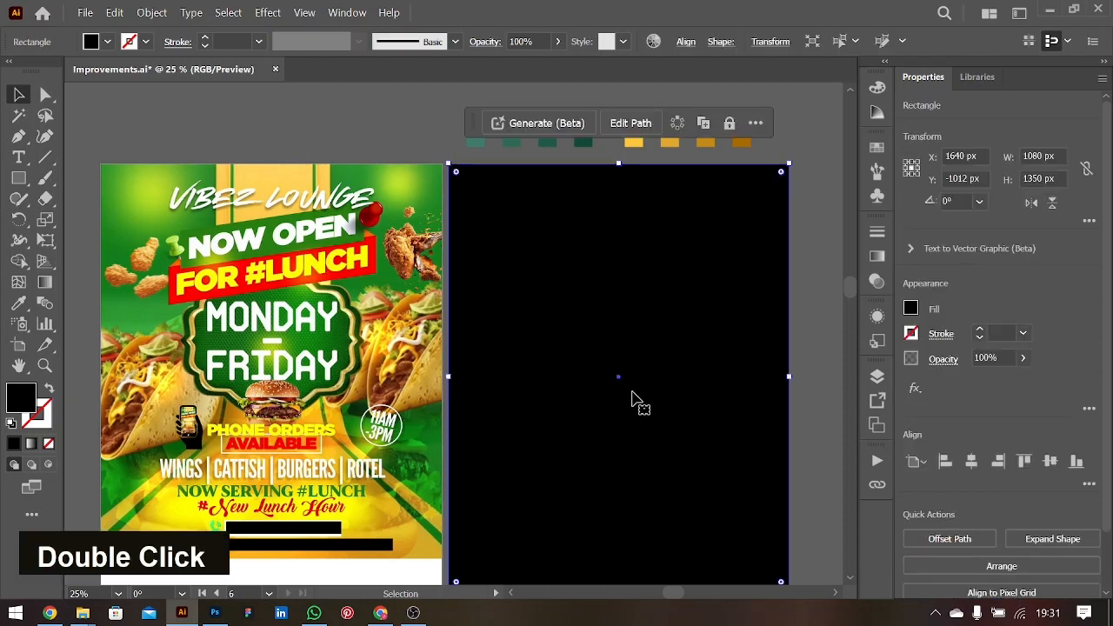
click(878, 256)
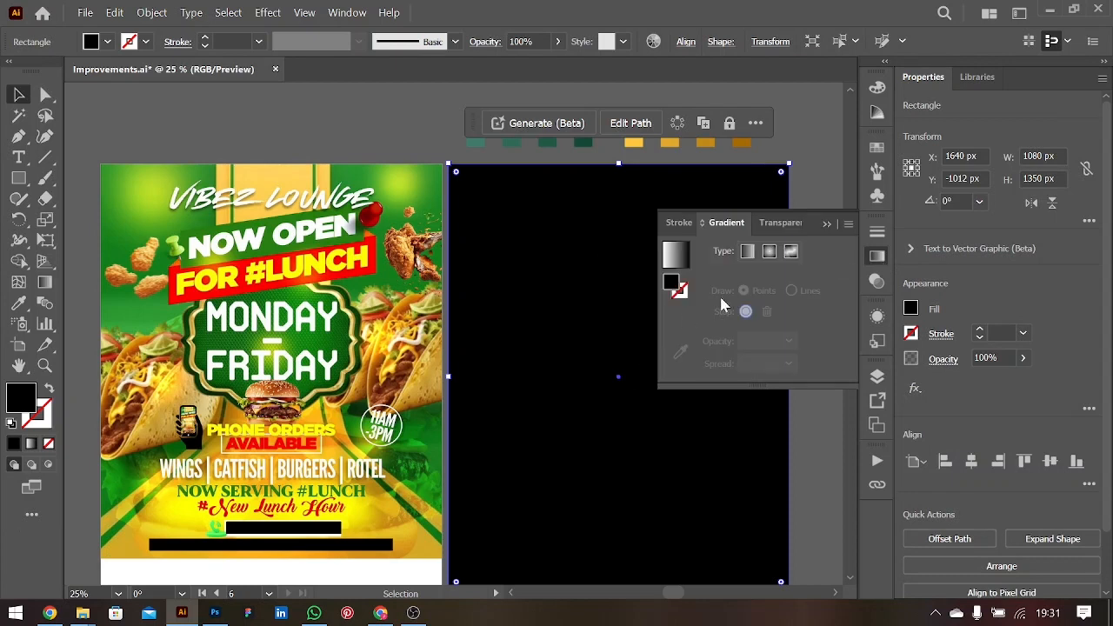
click(791, 253)
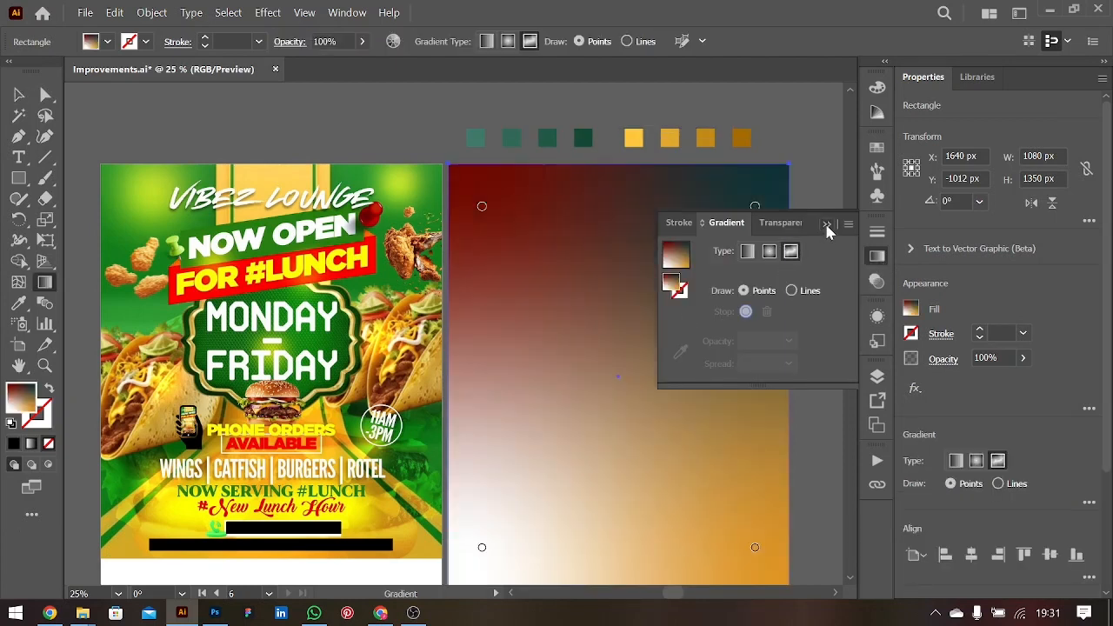
click(827, 223)
- Sample the third green square for the lower-left gradient stop and the second green square for the upper-left stop
click(482, 548)
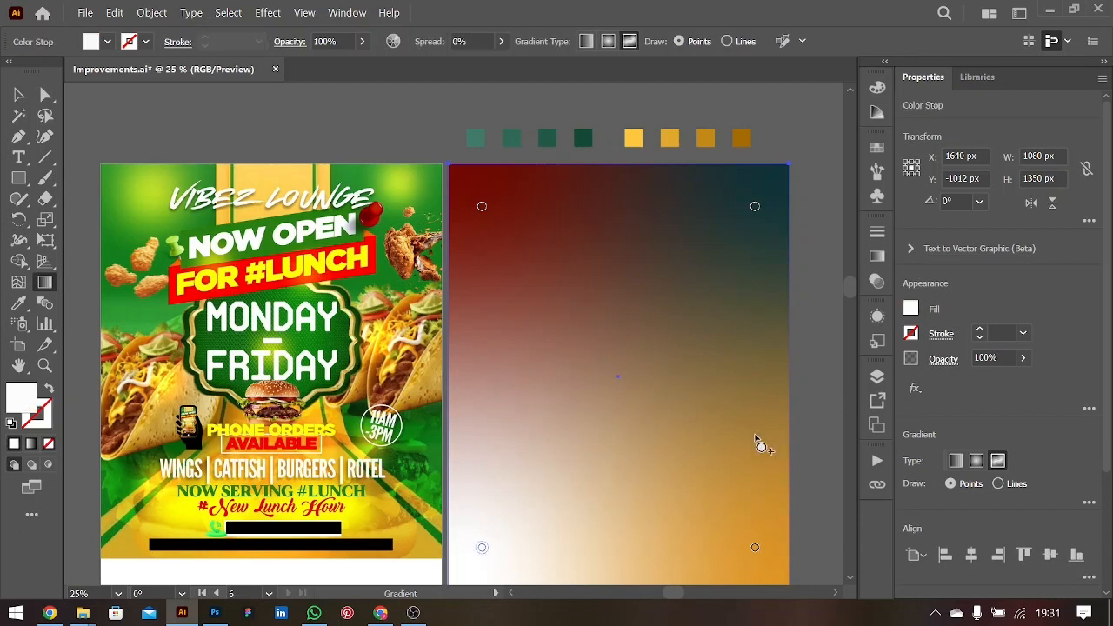
double_click(484, 549)
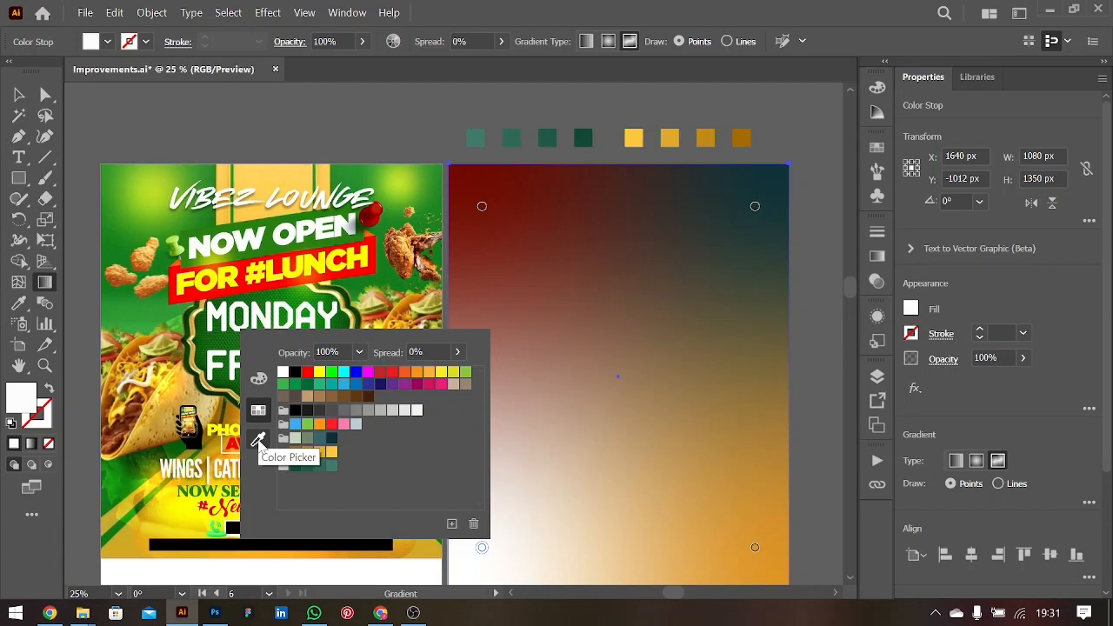
click(258, 441)
scroll(683, 229, up, 2)
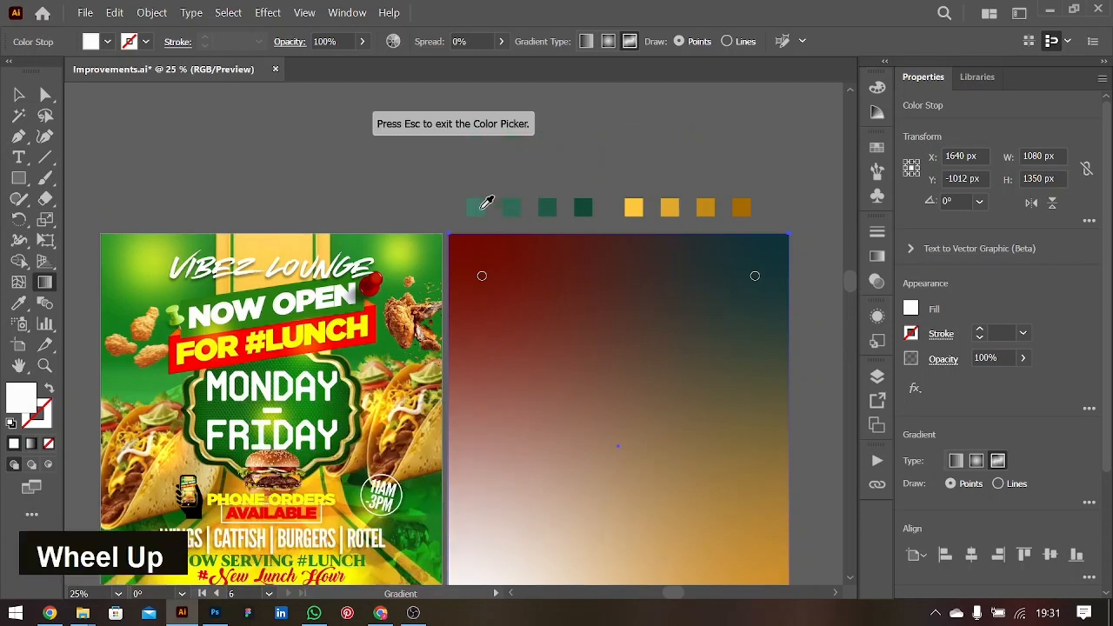
click(547, 206)
scroll(516, 221, down, 2)
click(482, 200)
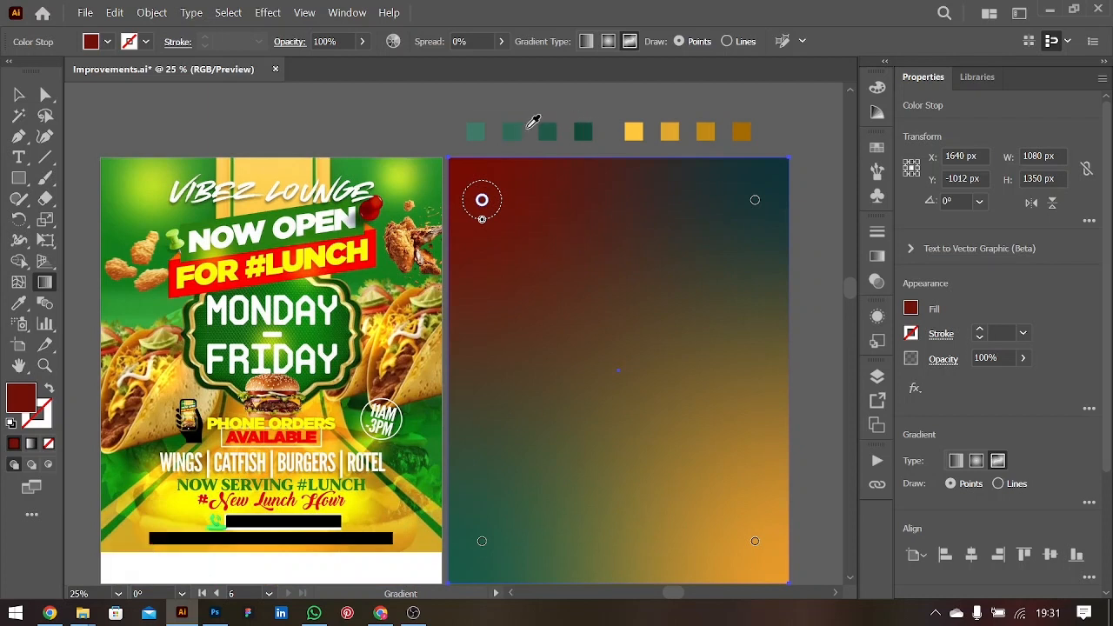
click(518, 125)
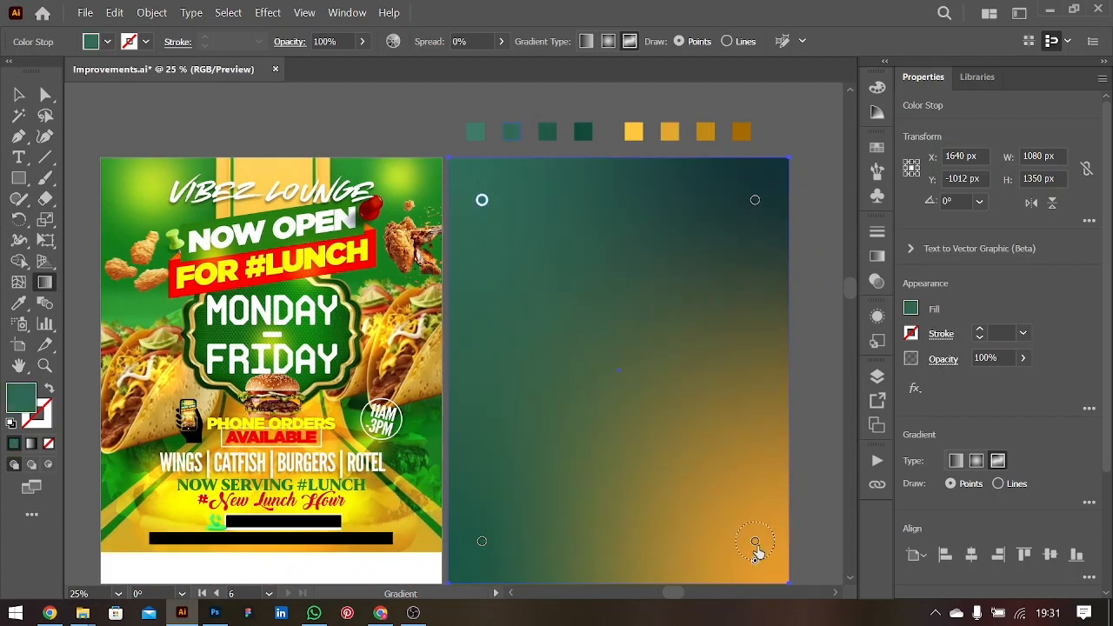
- Sample the darkest green square for the lower-right gradient stop and the lightest green square for the upper-right stop
click(755, 541)
click(583, 131)
click(753, 201)
click(476, 131)
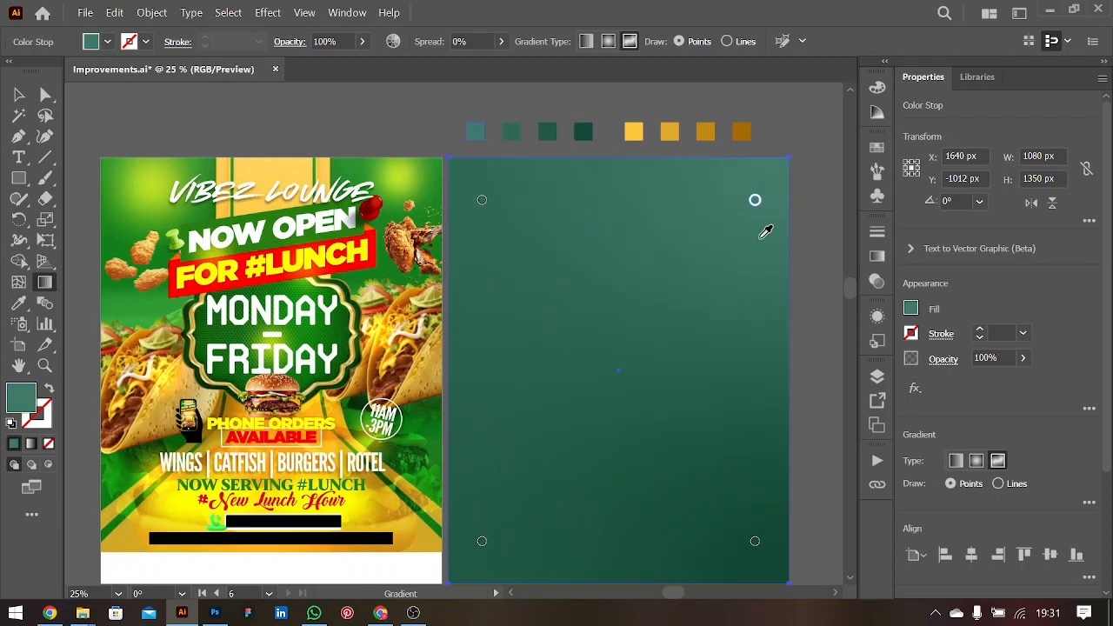
- Move the lightest green gradient stop from the upper-right corner to just below the rectangle's centre
drag(755, 200, 607, 424)
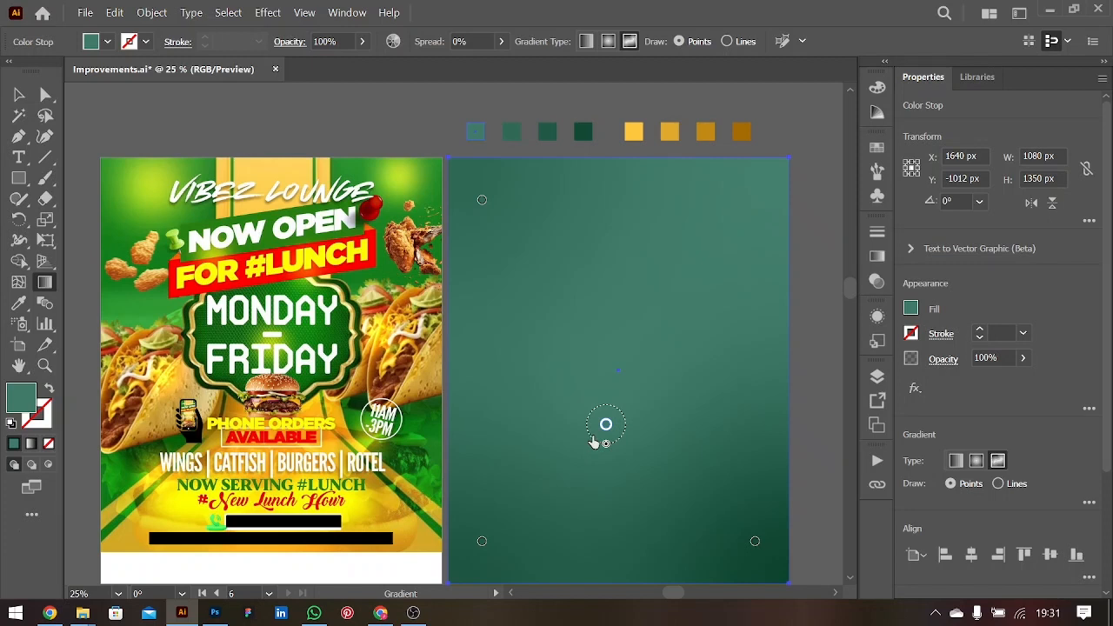
double_click(606, 426)
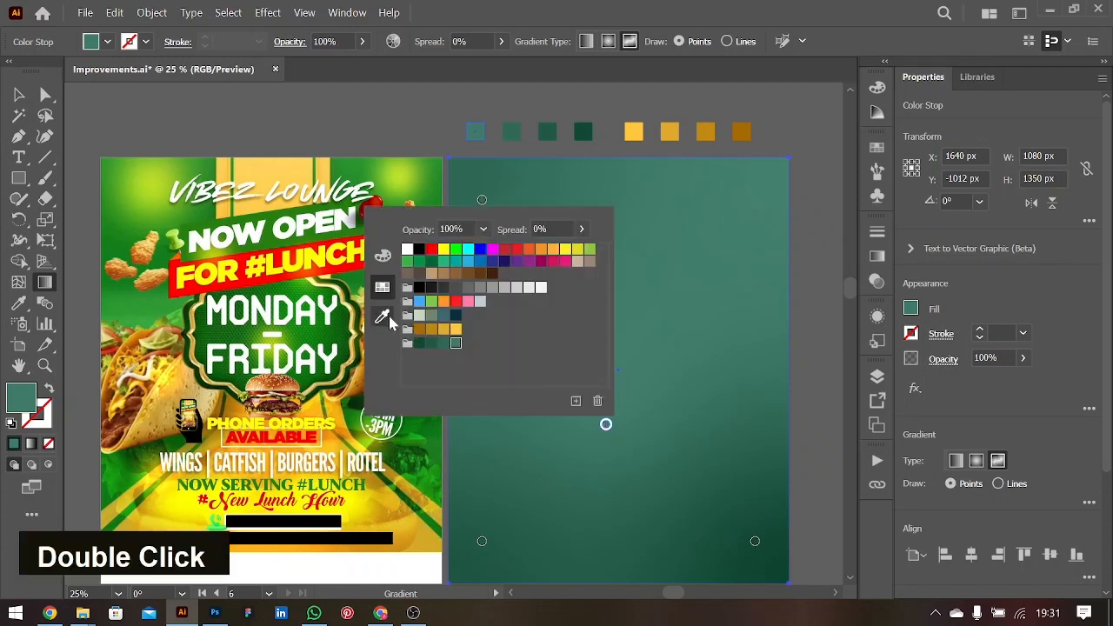
click(743, 205)
- Add a gradient stop near the rectangle's upper-right corner and sample the third green square for it
click(734, 209)
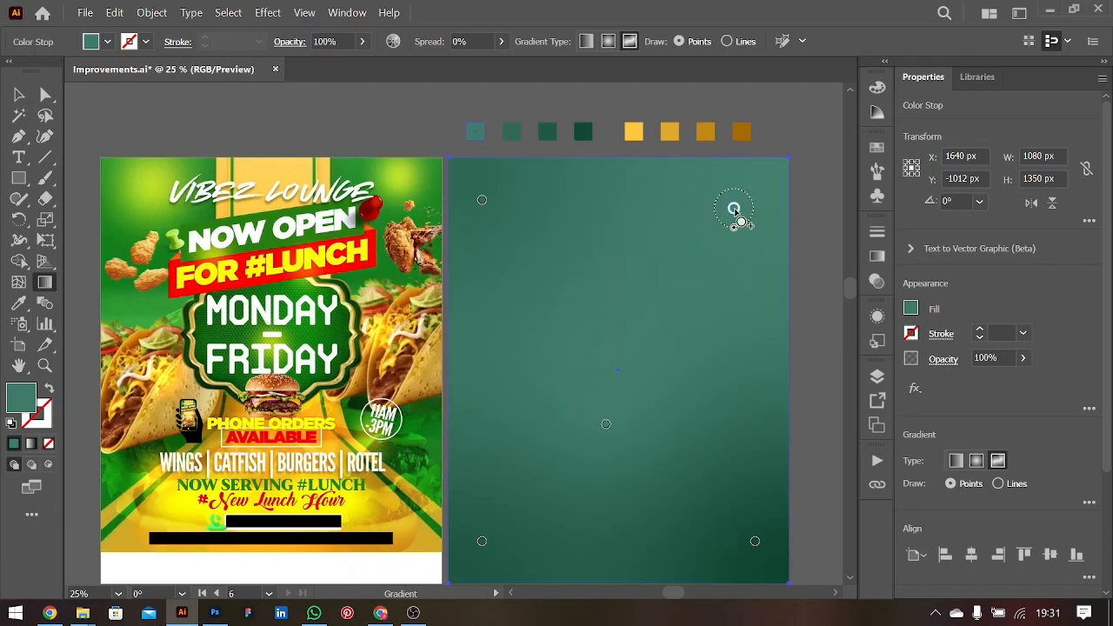
double_click(734, 213)
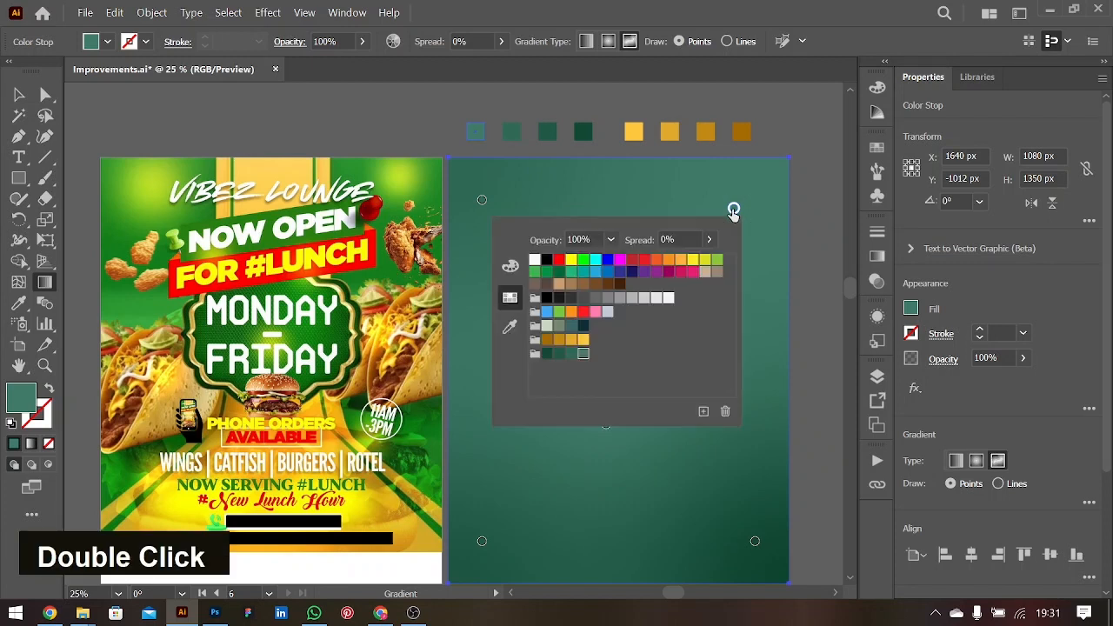
click(510, 327)
click(525, 280)
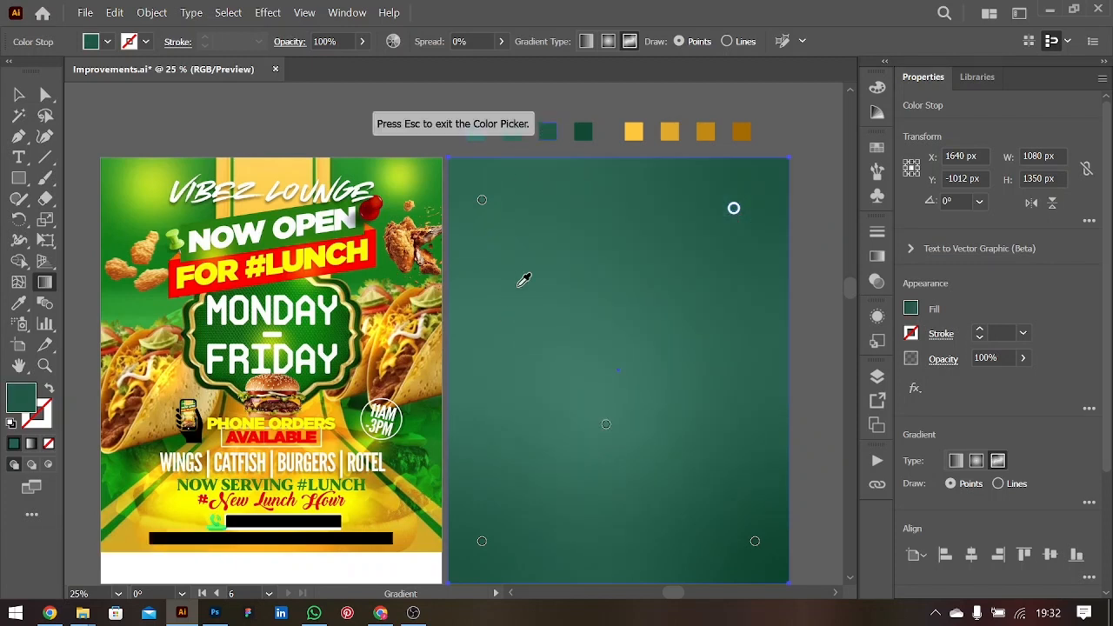
key(Escape)
- Move the upper-left gradient stop slightly inward and the lightest green stop farther down, and finish editing the gradient
click(483, 205)
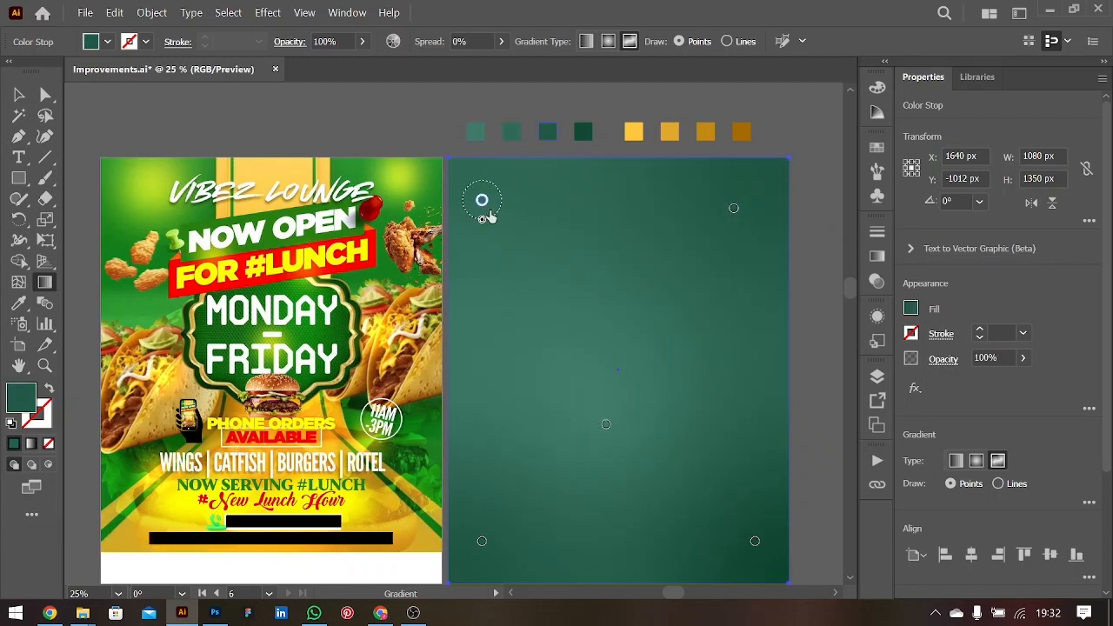
drag(490, 218, 515, 237)
drag(601, 427, 616, 471)
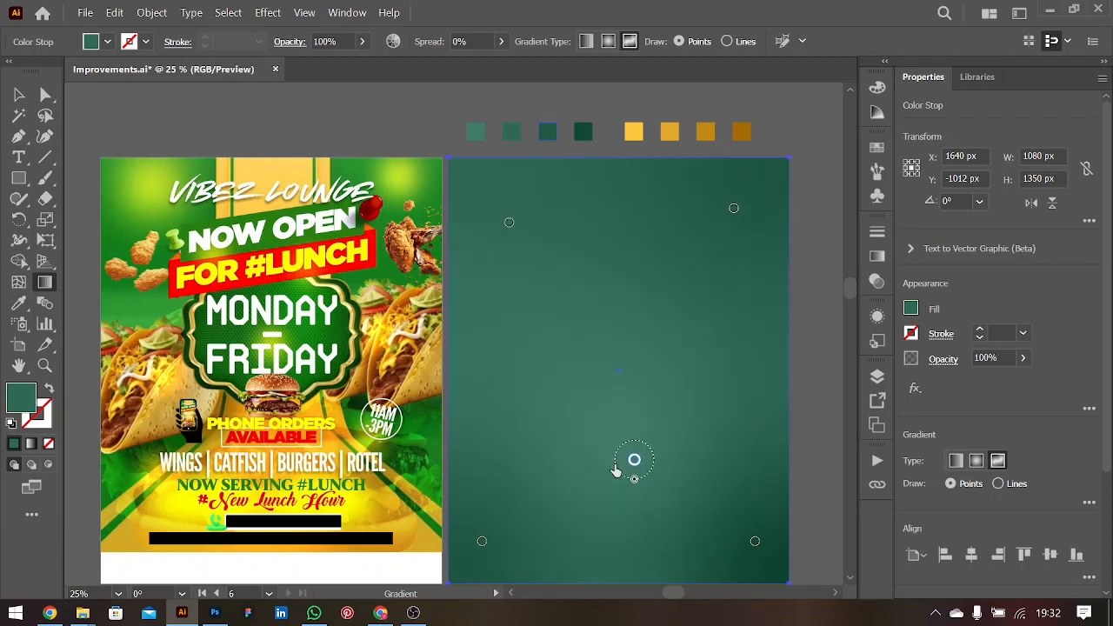
click(18, 94)
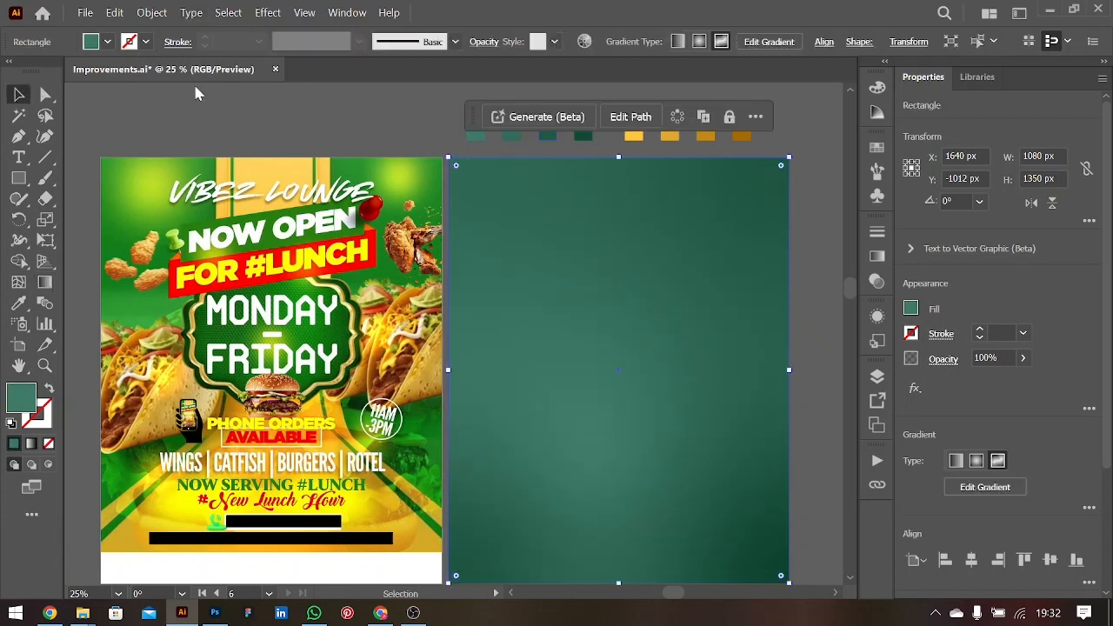
click(365, 119)
- Place the fresh-gourmet-sandwich-with-meat-vegetables-generative-ai image from Downloads > Design > 2 onto the lower half of the green artboard
scroll(609, 226, right, 1)
scroll(608, 226, down, 2)
scroll(608, 227, up, 1)
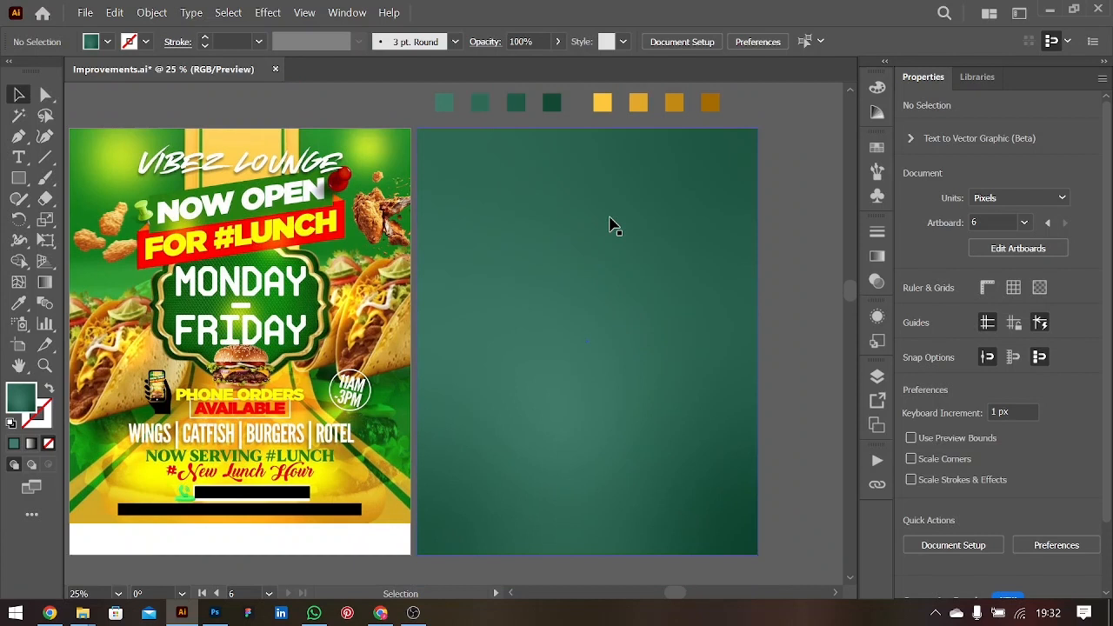
key(ctrl)
key(ctrl)
key(ctrl+shift+p)
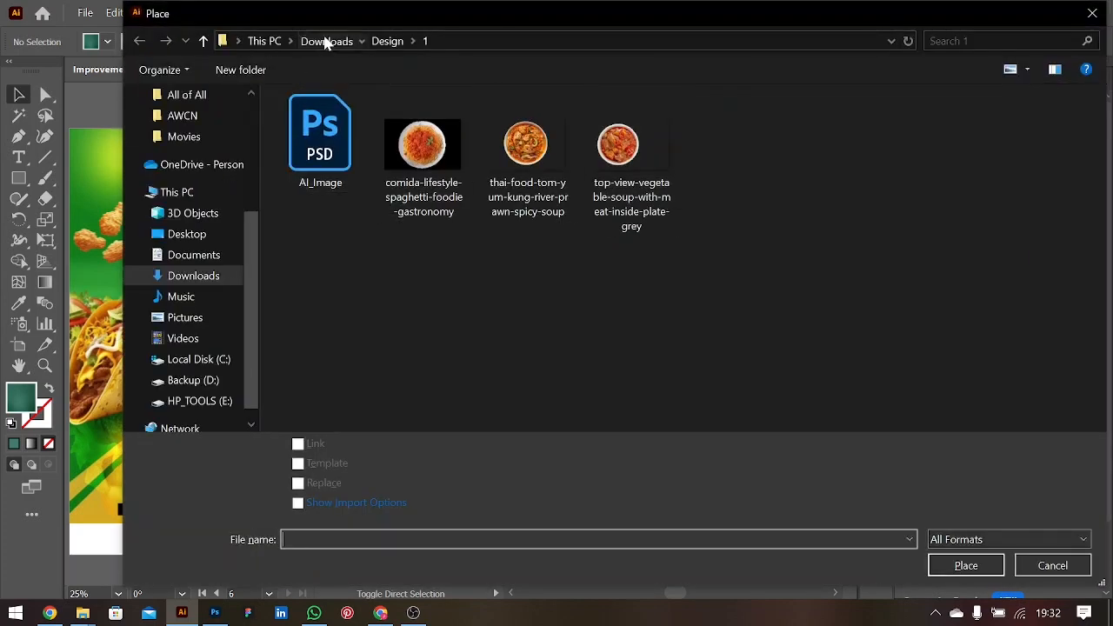
click(326, 43)
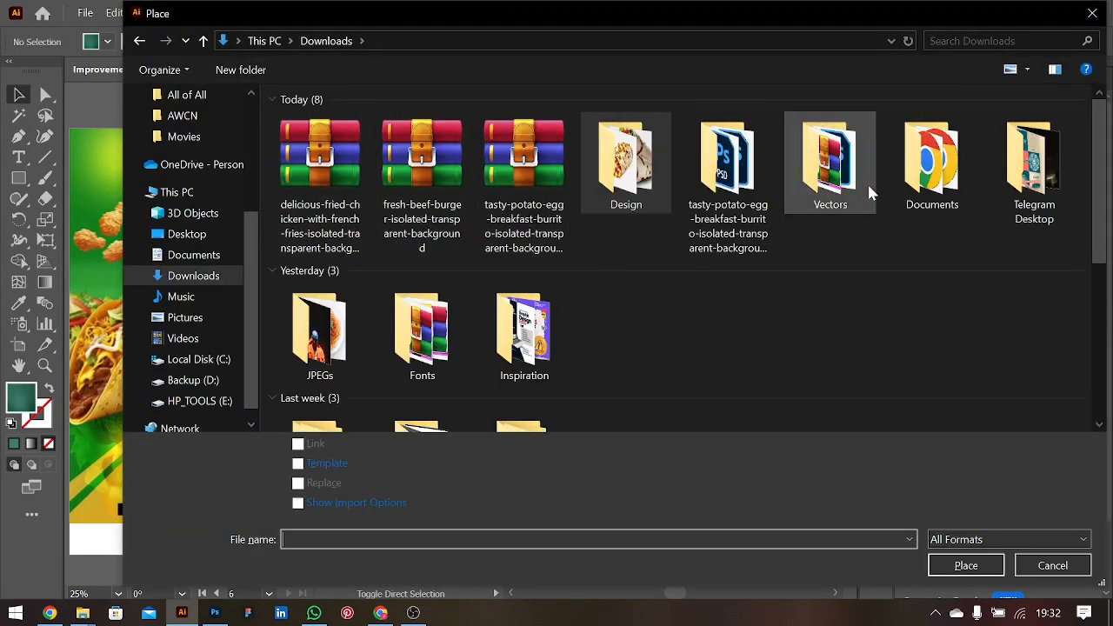
double_click(627, 164)
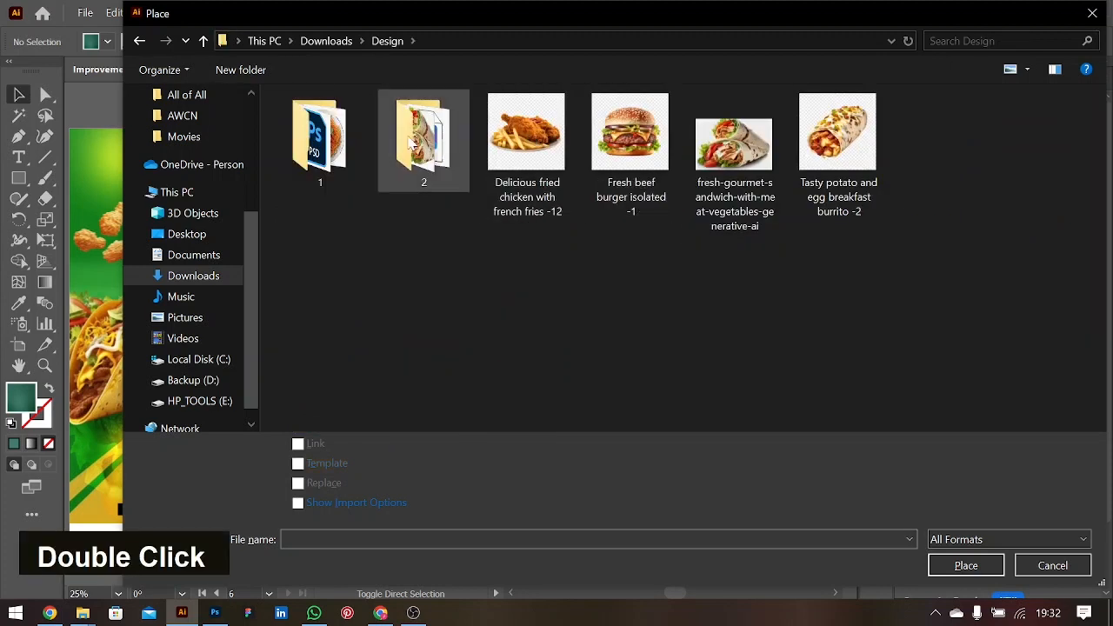
double_click(424, 139)
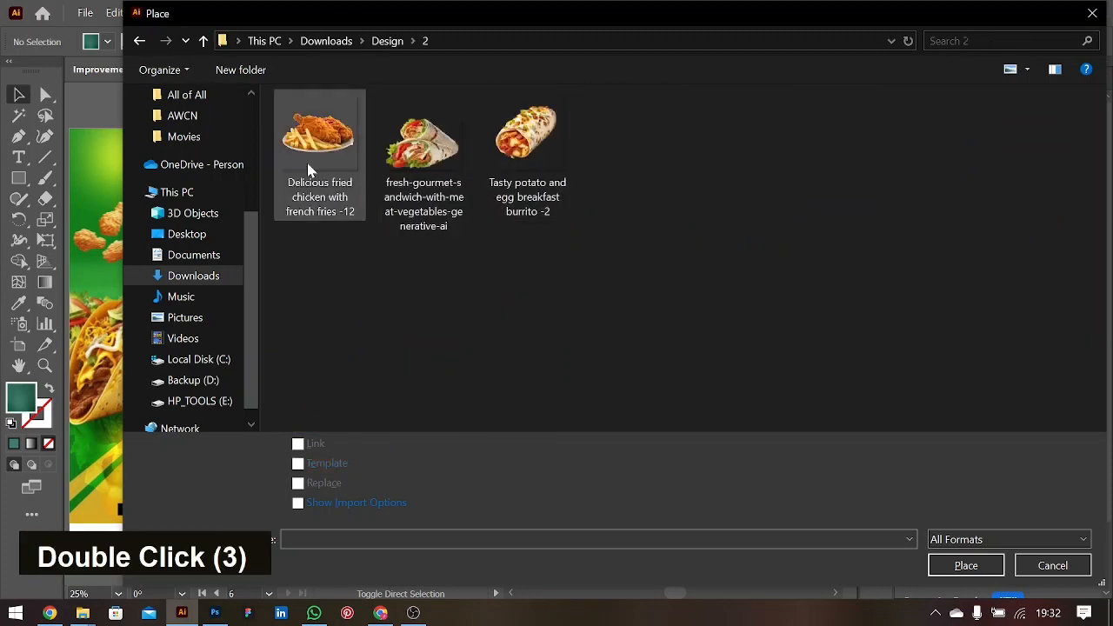
double_click(441, 155)
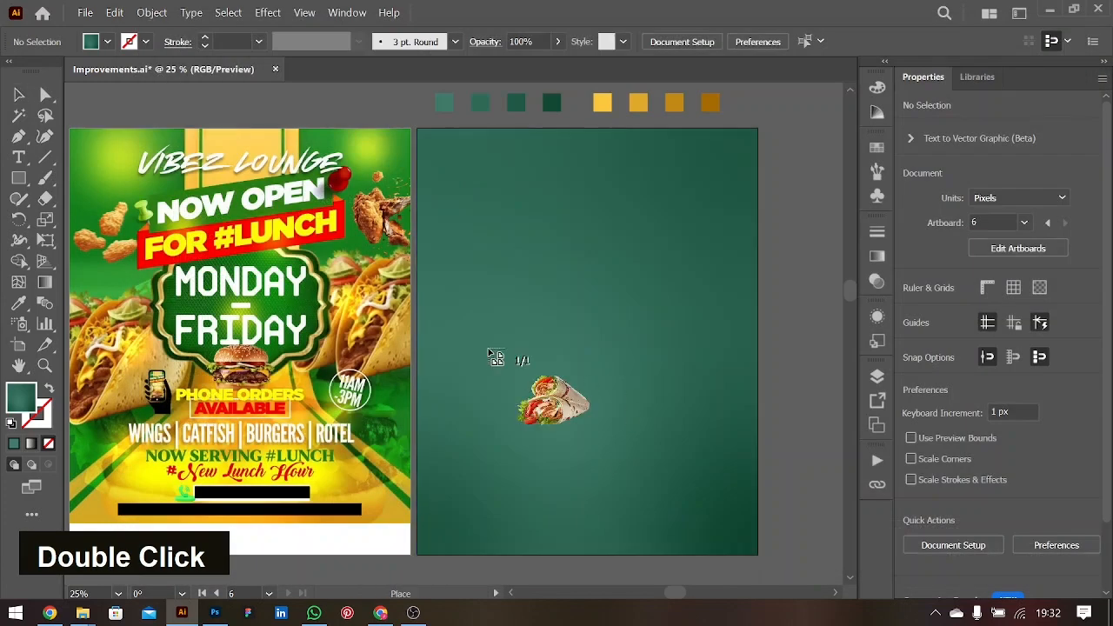
drag(444, 309, 632, 467)
- Move the wrap image to the lower-left area of the green artboard and scale it down slightly
drag(560, 381, 538, 416)
drag(659, 426, 569, 428)
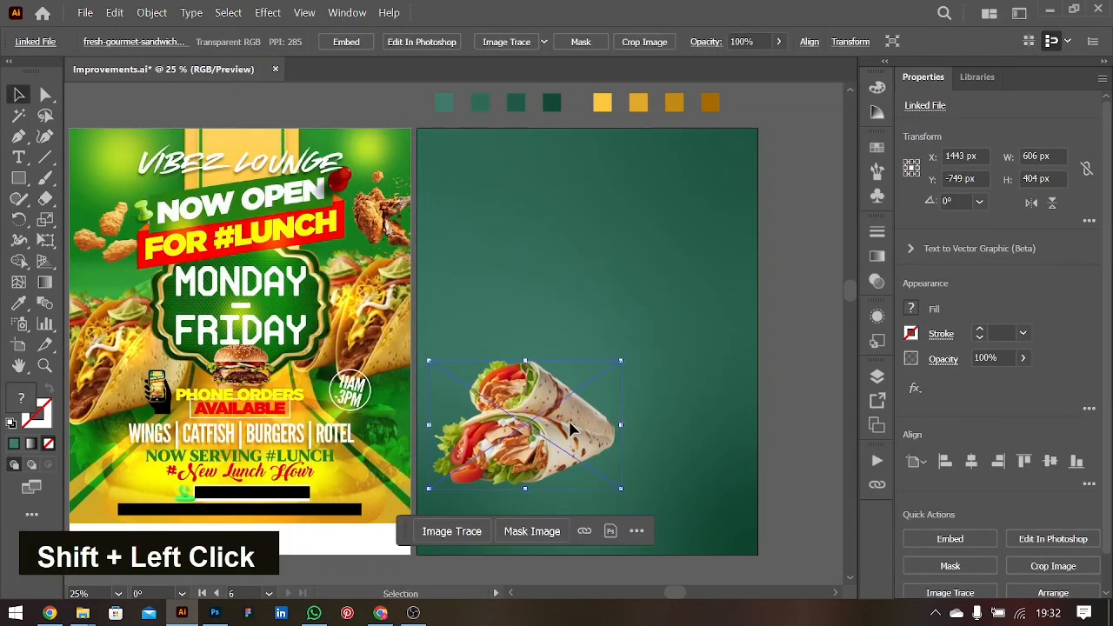
click(753, 426)
click(791, 407)
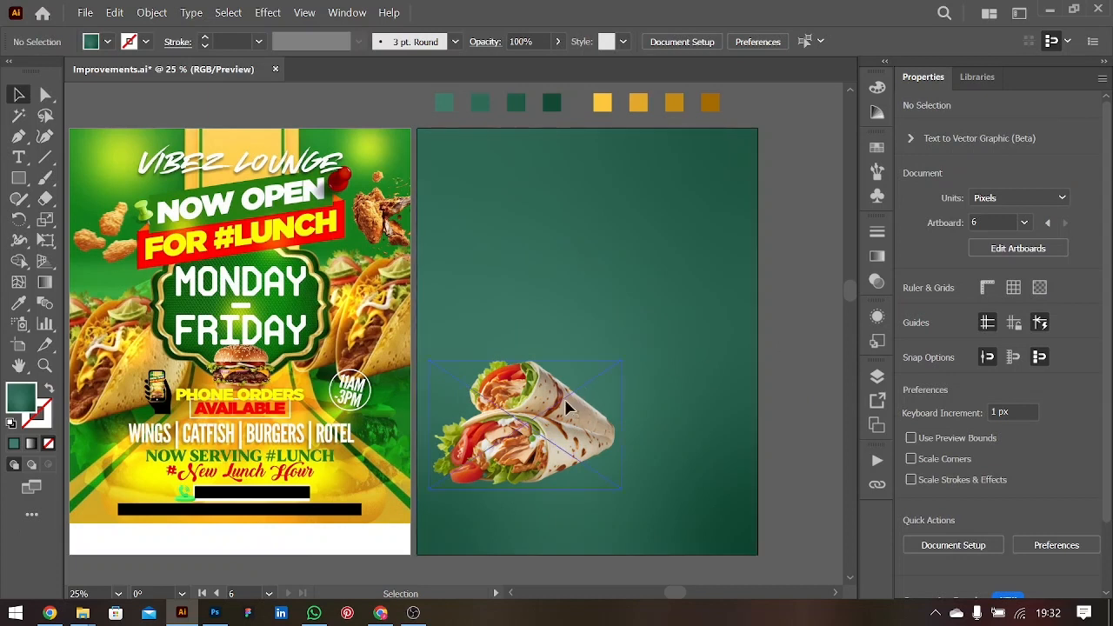
click(614, 427)
drag(621, 426, 610, 426)
click(777, 434)
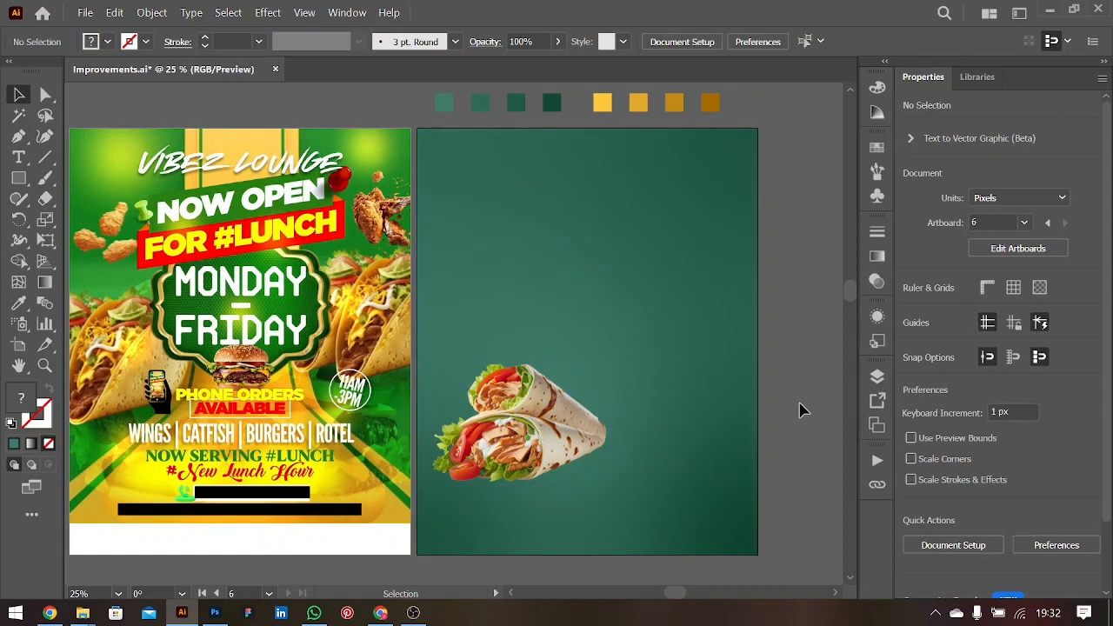
- Enlarge the wrap image to about 791 by 527 px and move it right, near the artboard's horizontal centre
drag(541, 405, 542, 397)
key(shift)
drag(617, 419, 649, 419)
drag(579, 411, 593, 410)
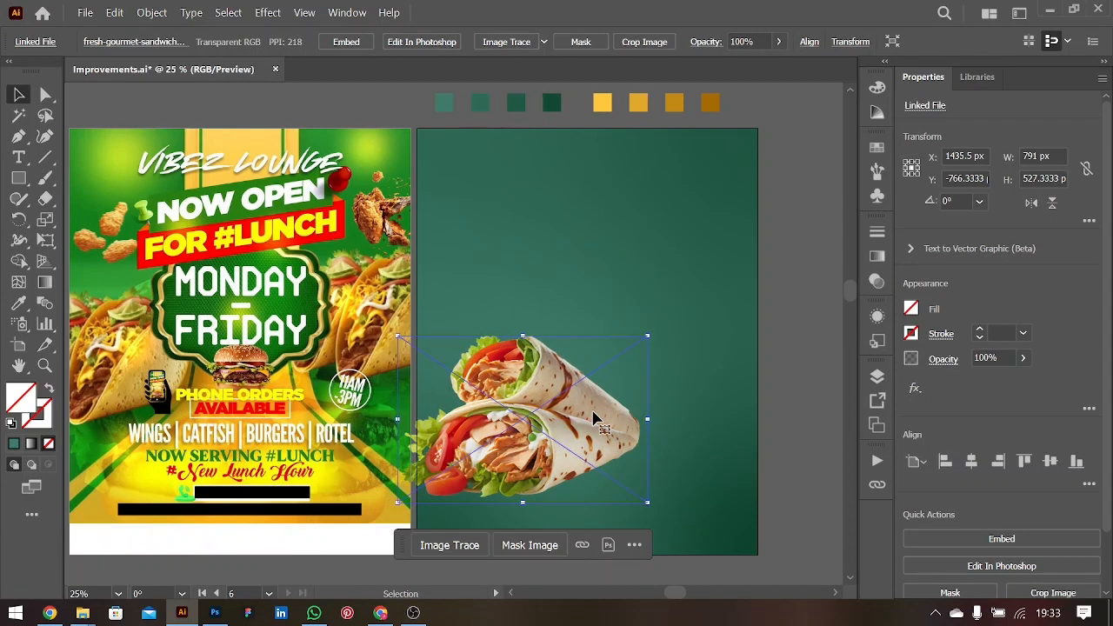
drag(578, 419, 616, 422)
- Place the Fresh beef burger isolated -1 image from Design > 2, enlarge it and position it over the wrap's right end
key(ctrl+shift+p)
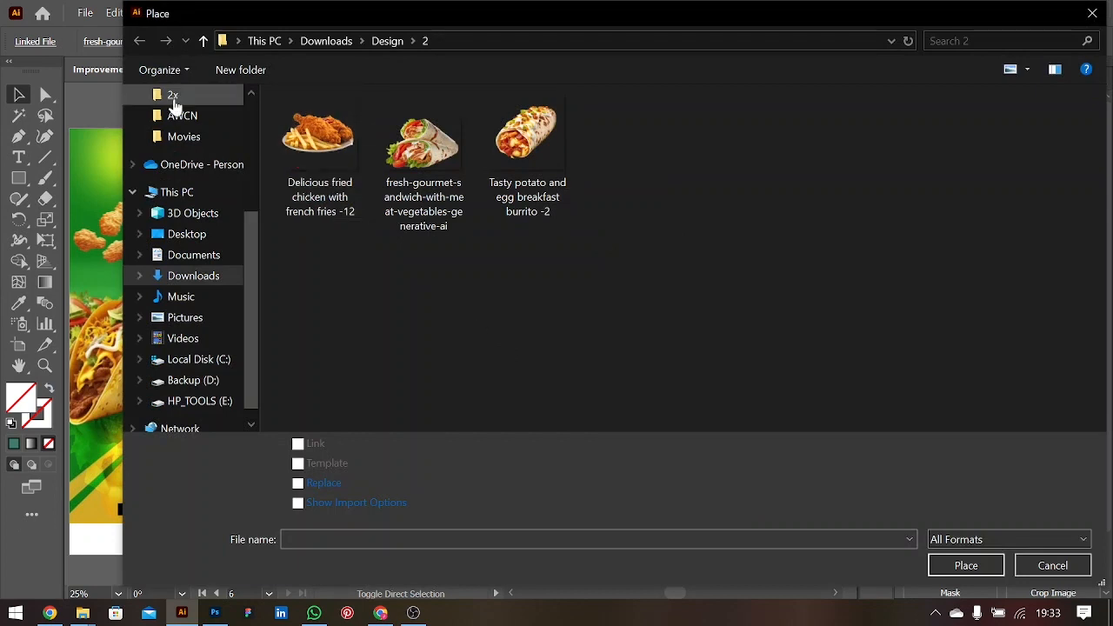
click(387, 44)
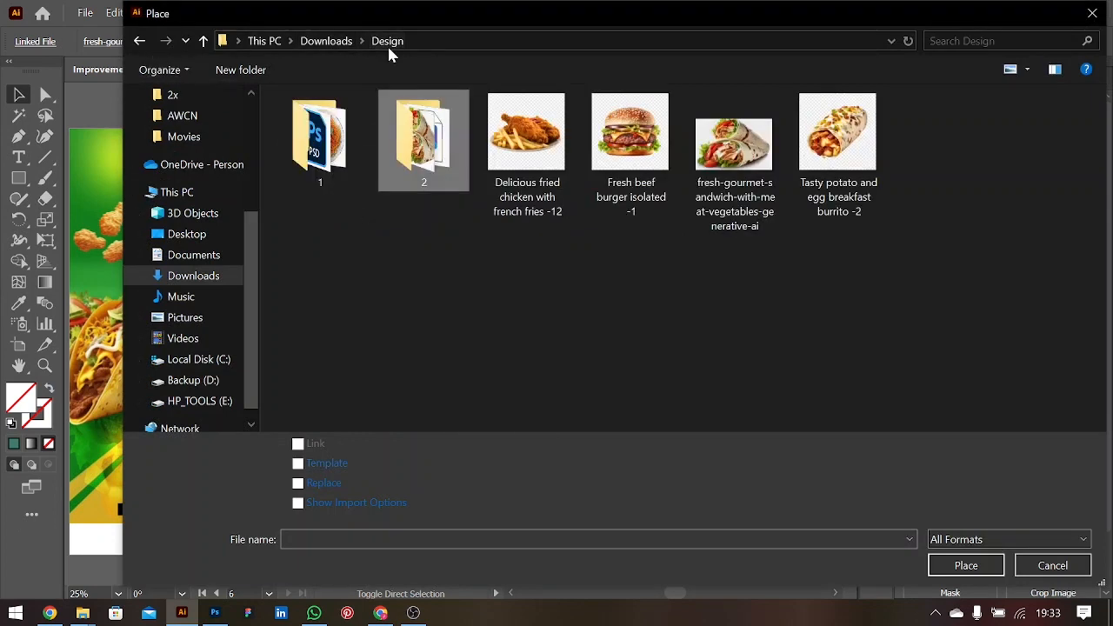
click(630, 147)
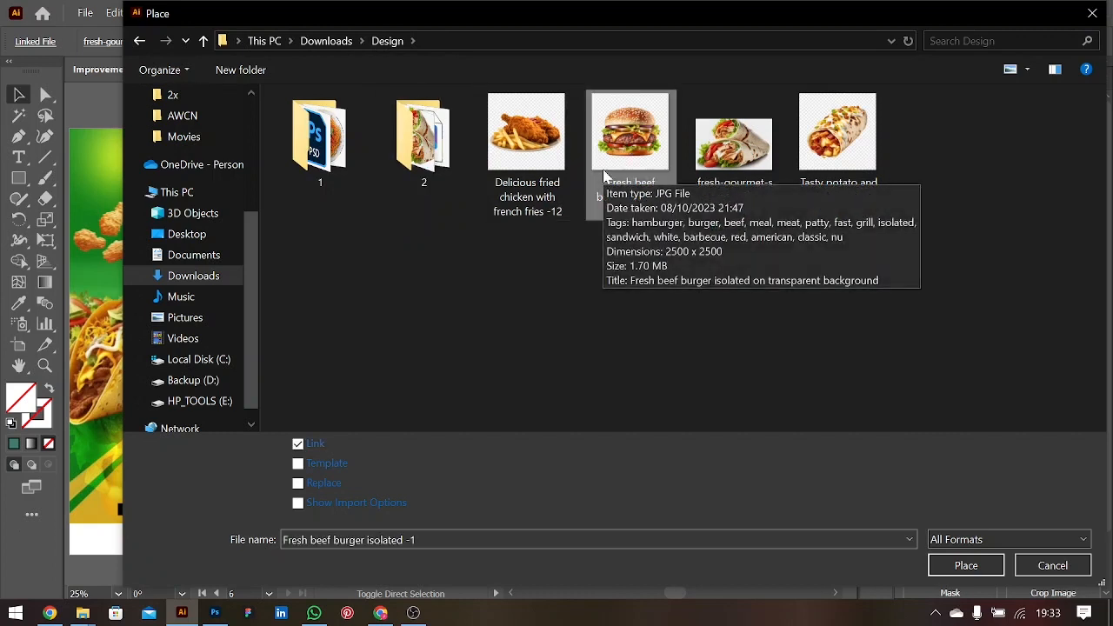
double_click(423, 135)
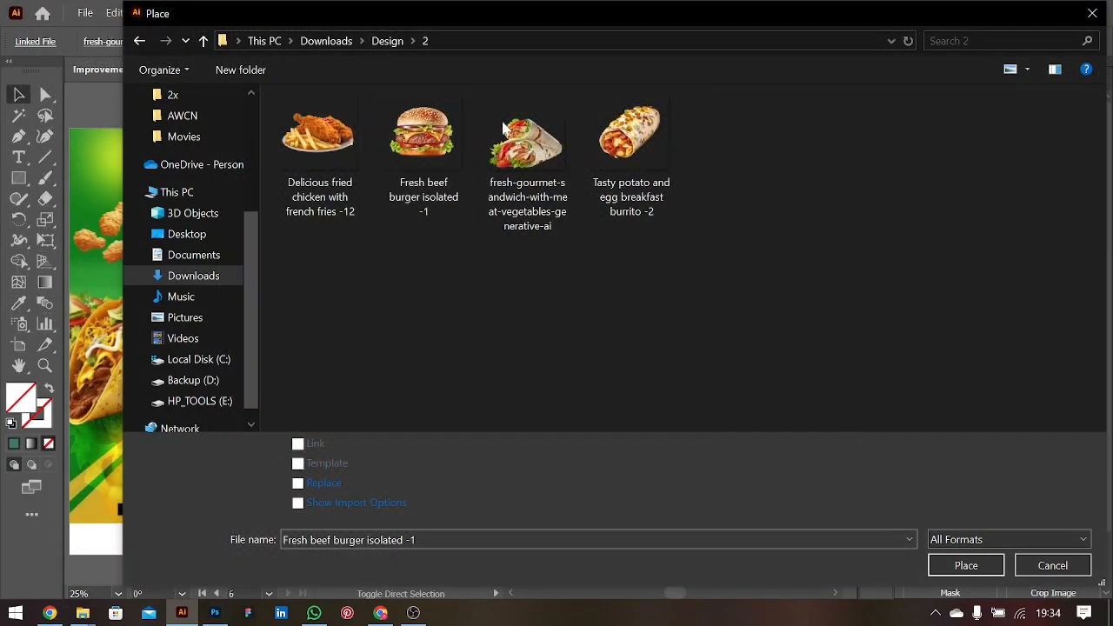
double_click(423, 137)
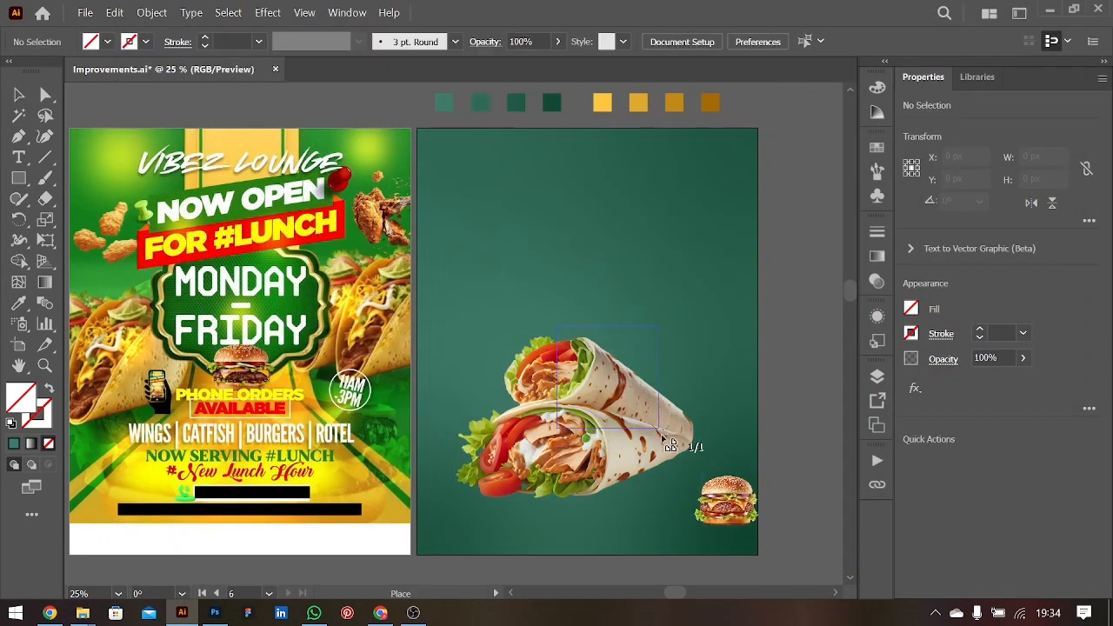
drag(557, 327, 670, 440)
drag(618, 370, 670, 440)
drag(721, 396, 751, 367)
- Scale the wrap image down from its upper-left corner and shift the burger slightly lower to line up the bases
click(574, 400)
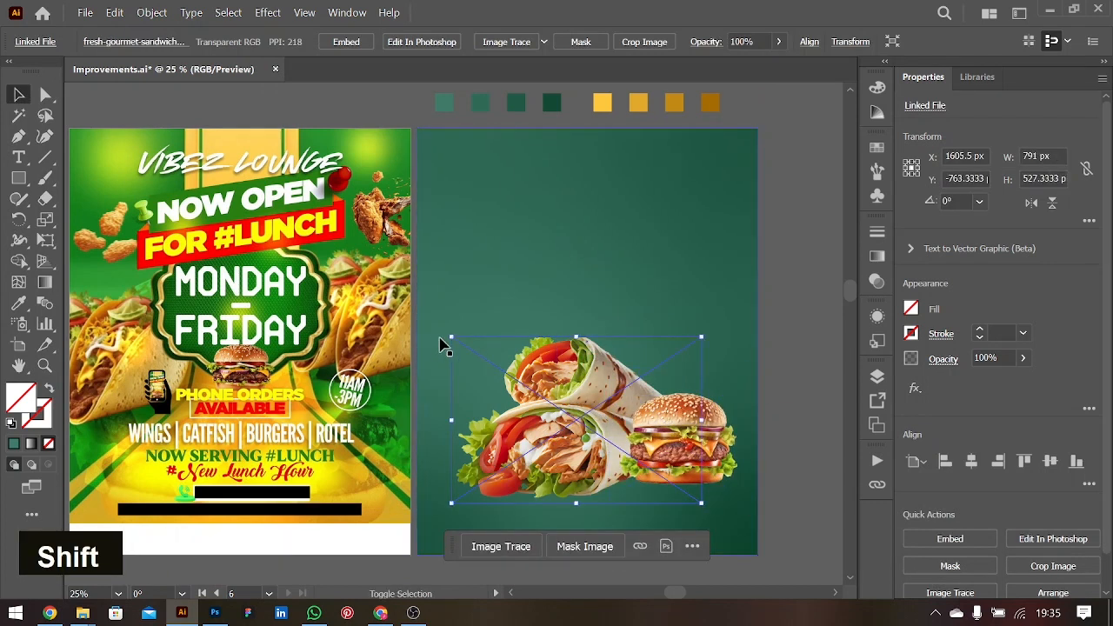
drag(455, 338, 500, 369)
drag(671, 442, 671, 457)
- Select the wrap and burger together, move them 117 px left to centre them on the artboard, and group them
shift+click(581, 452)
key(ctrl+equal)
drag(614, 339, 539, 334)
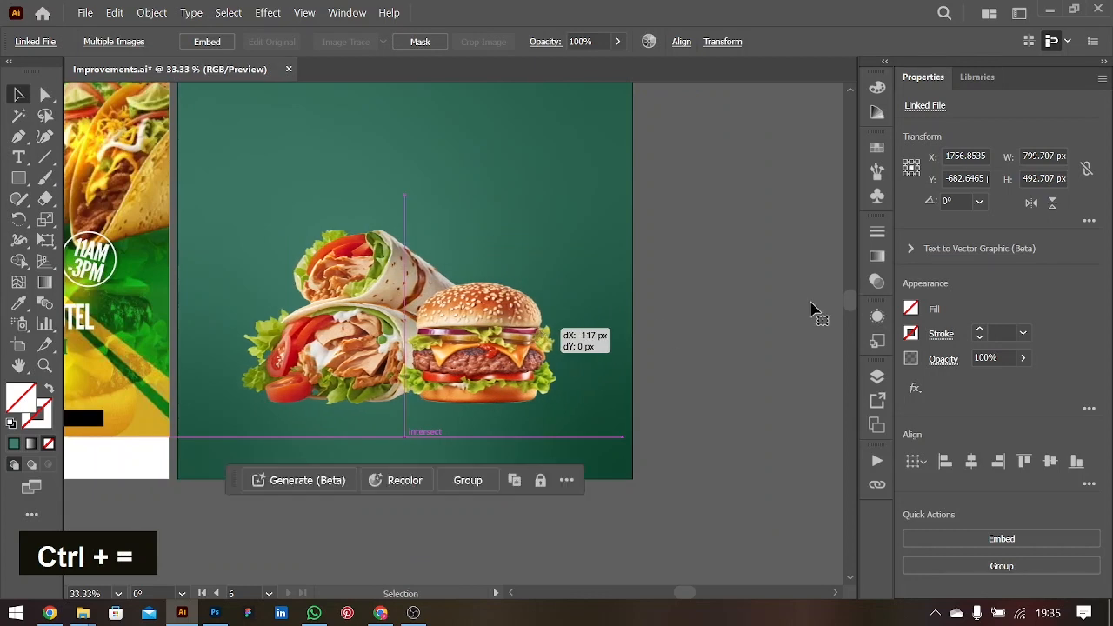
key(ctrl+minus)
scroll(808, 310, up, 3)
scroll(569, 404, up, 3)
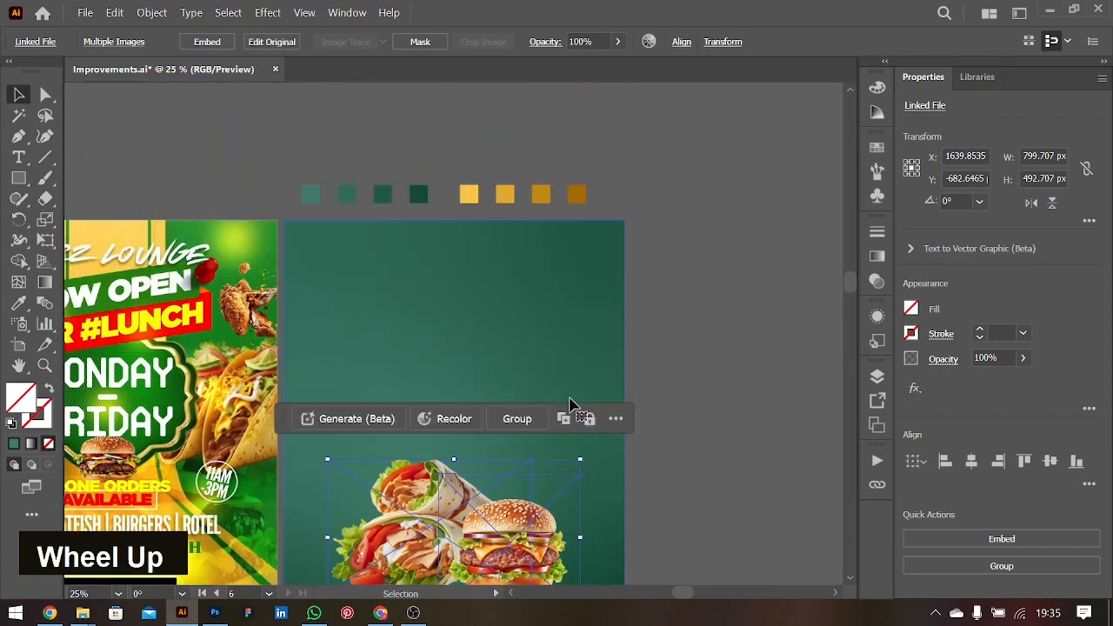
key(ctrl+g)
- Draw a flat ellipse about 318 by 32 px centred on the burger's base
key(ctrl+equal)
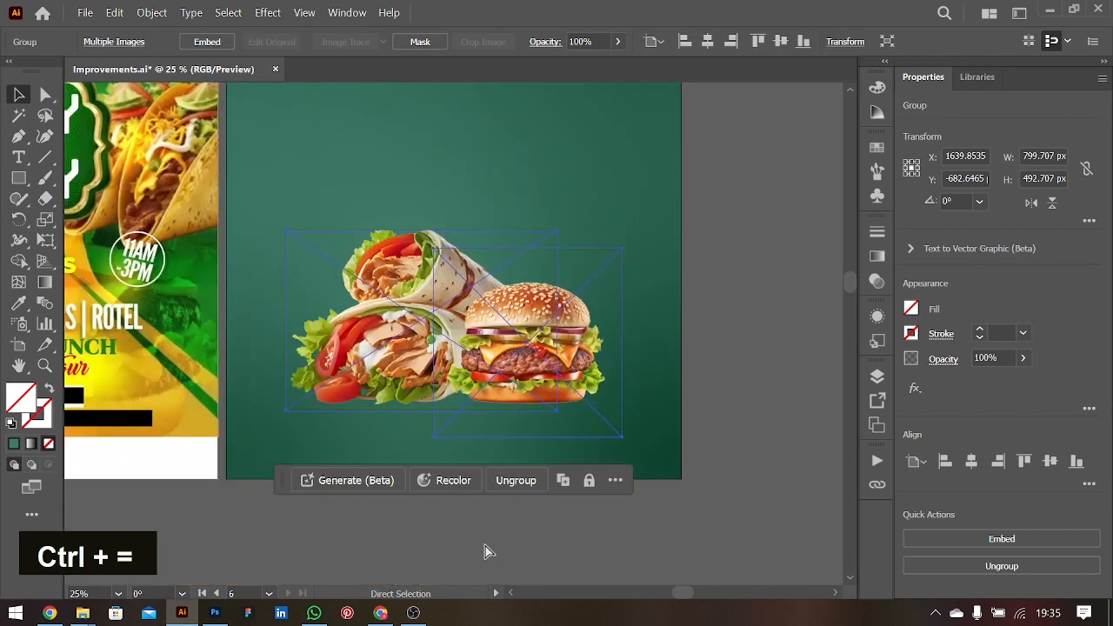
key(ctrl+equal)
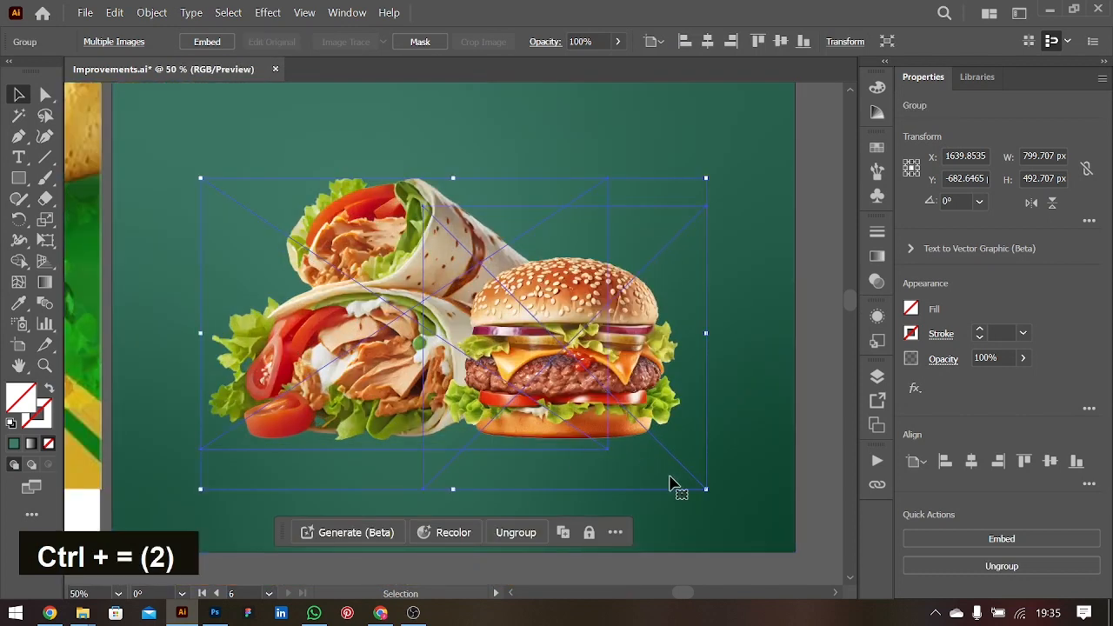
right_click(19, 181)
click(87, 218)
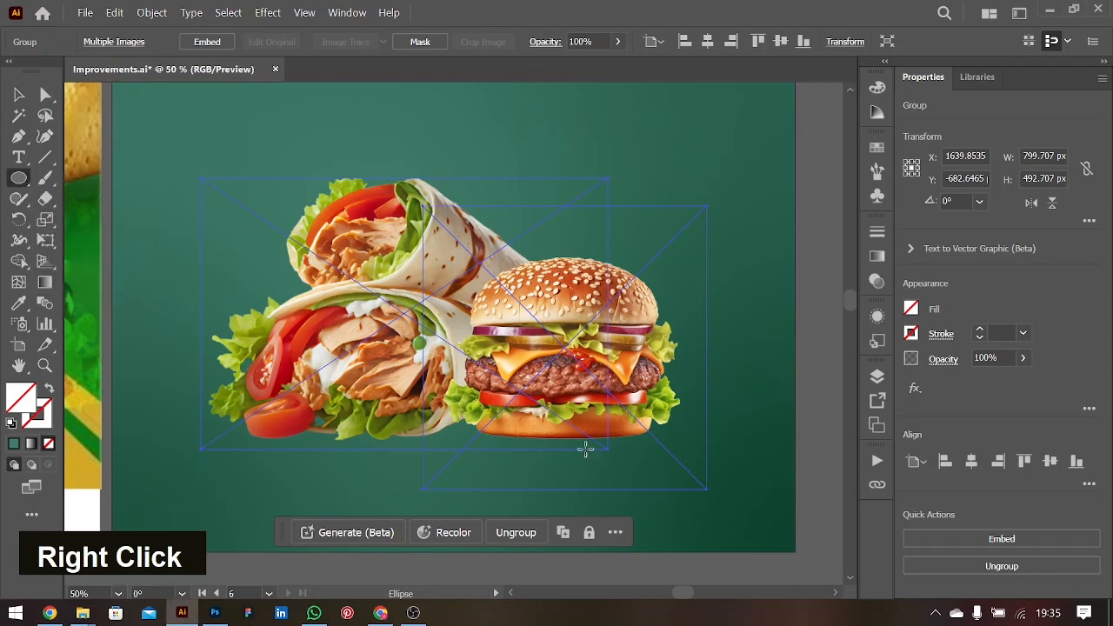
drag(565, 438, 666, 447)
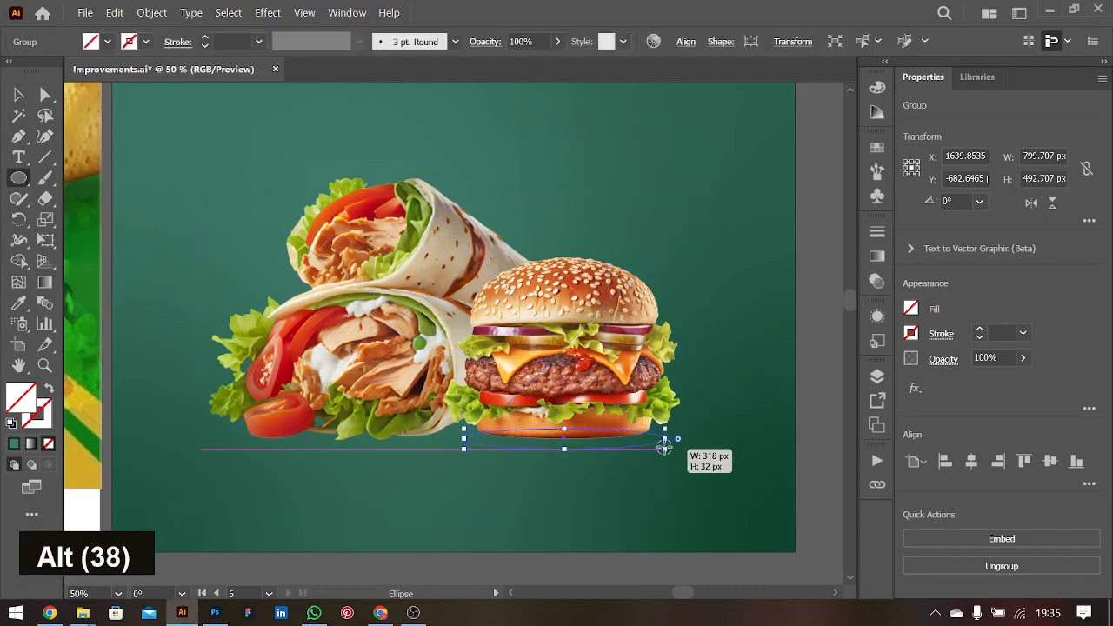
click(21, 94)
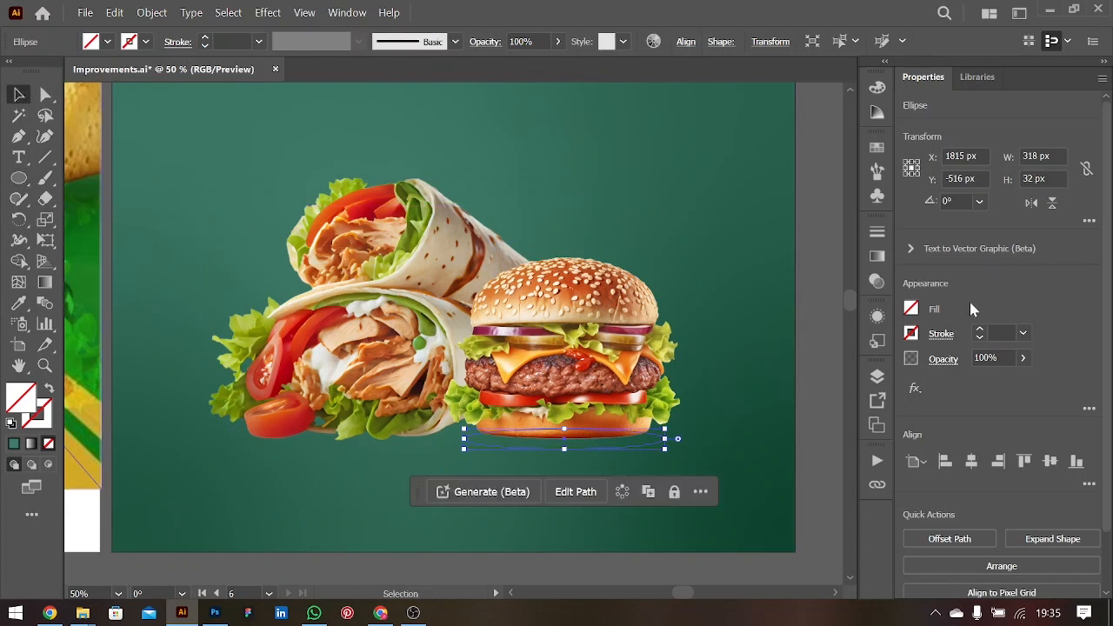
- Fill the ellipse with black and send it backward behind the food group
click(912, 309)
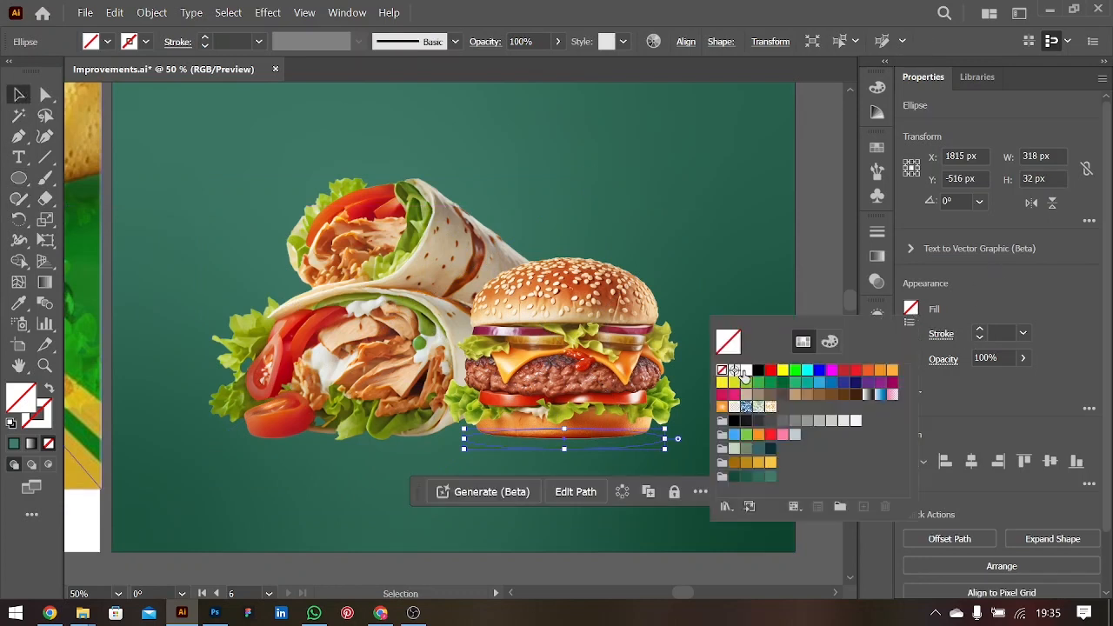
click(758, 371)
key(ctrl+bracketleft)
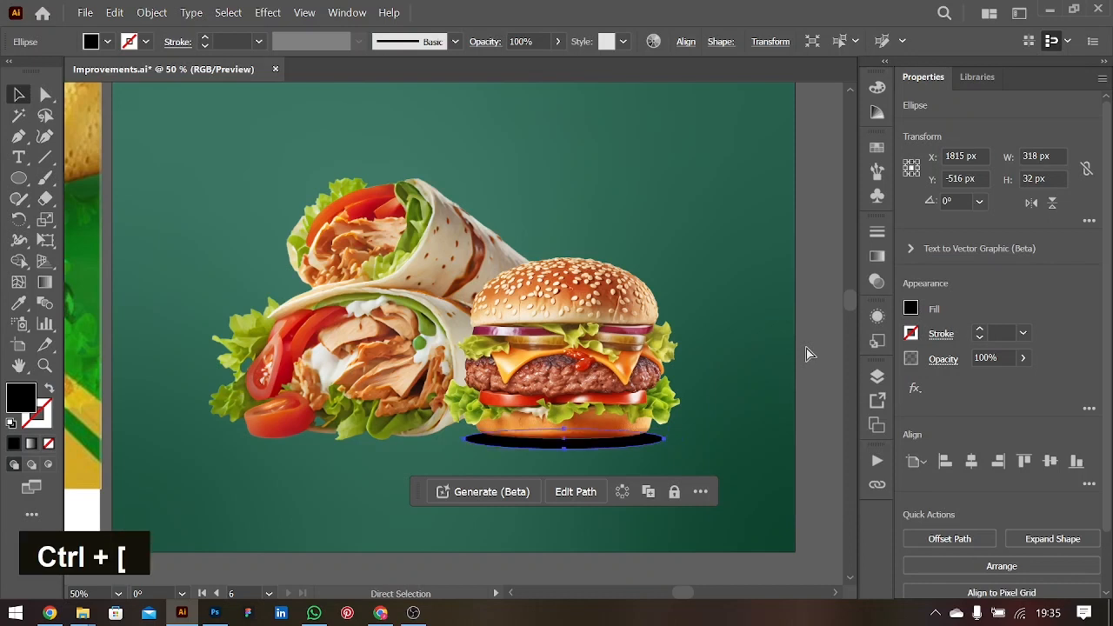
- Nudge the black ellipse vertically to Y -519 px so that it sits just under the burger bun
key(shift+Up)
key(Down)
key(Down)
key(Down)
key(Down)
key(Down)
key(Down)
key(Down)
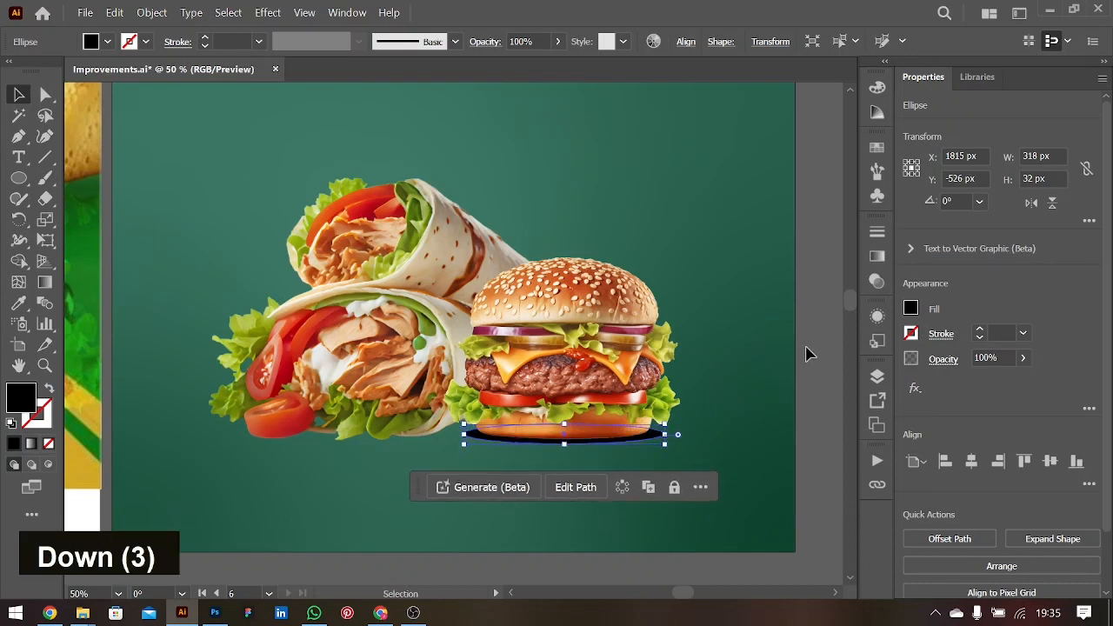
- Lower the ellipse's opacity to 21% and apply a Gaussian Blur with a 20-pixel radius
click(1023, 358)
drag(1024, 380, 970, 387)
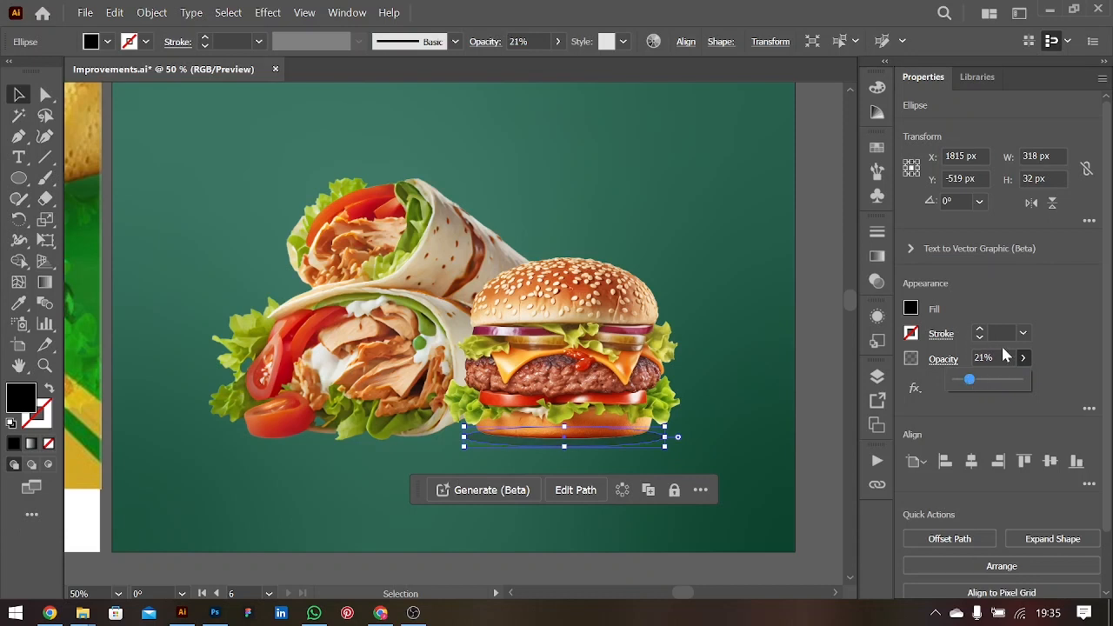
click(915, 388)
mouse_move(957, 463)
click(852, 464)
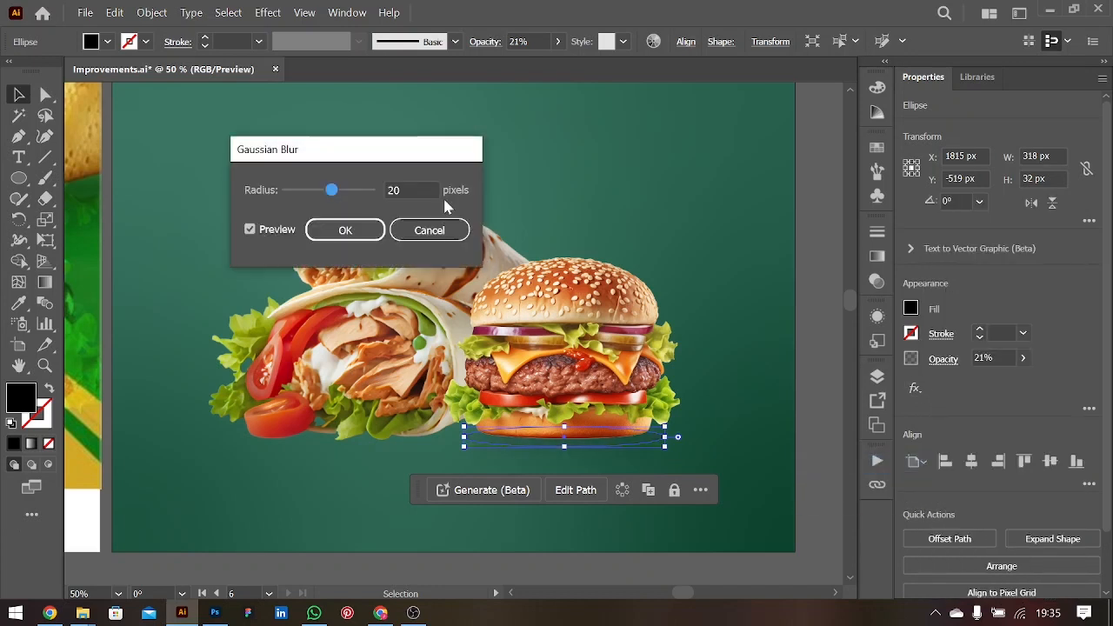
click(345, 230)
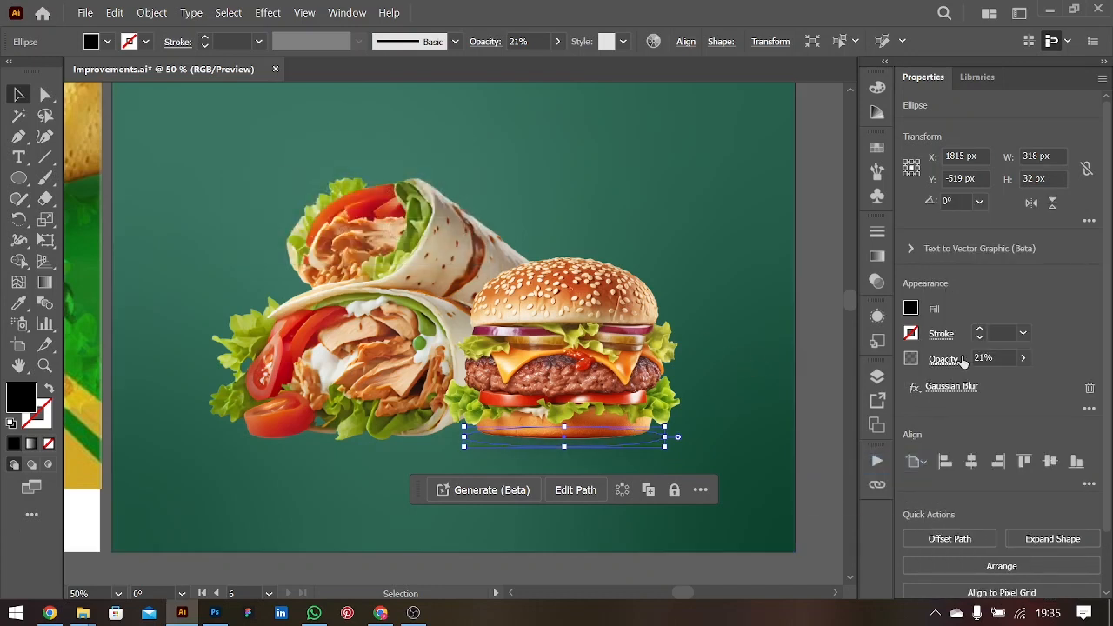
- Raise the blurred ellipse's opacity to 60% and deselect it
key(shift+Up)
key(shift+Up)
key(shift+Up)
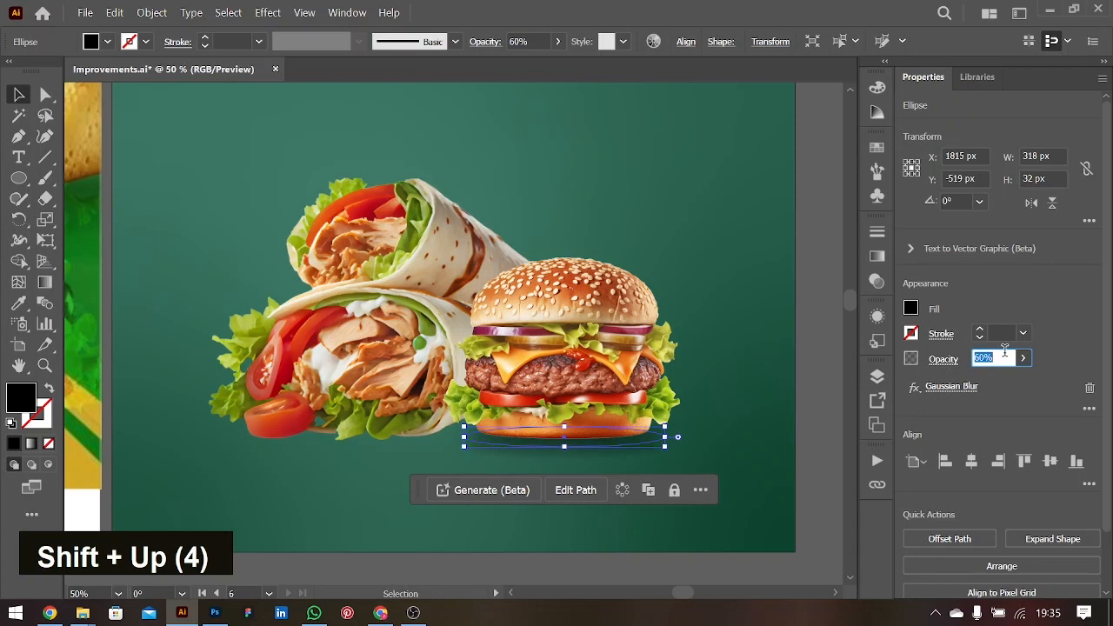
key(shift)
double_click(10, 83)
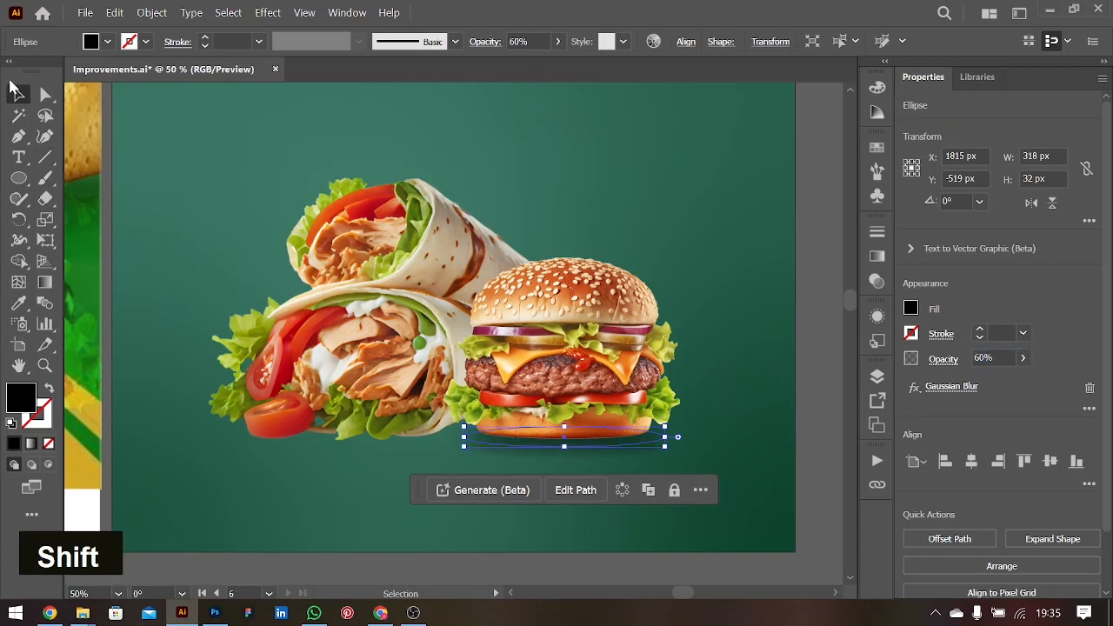
click(815, 484)
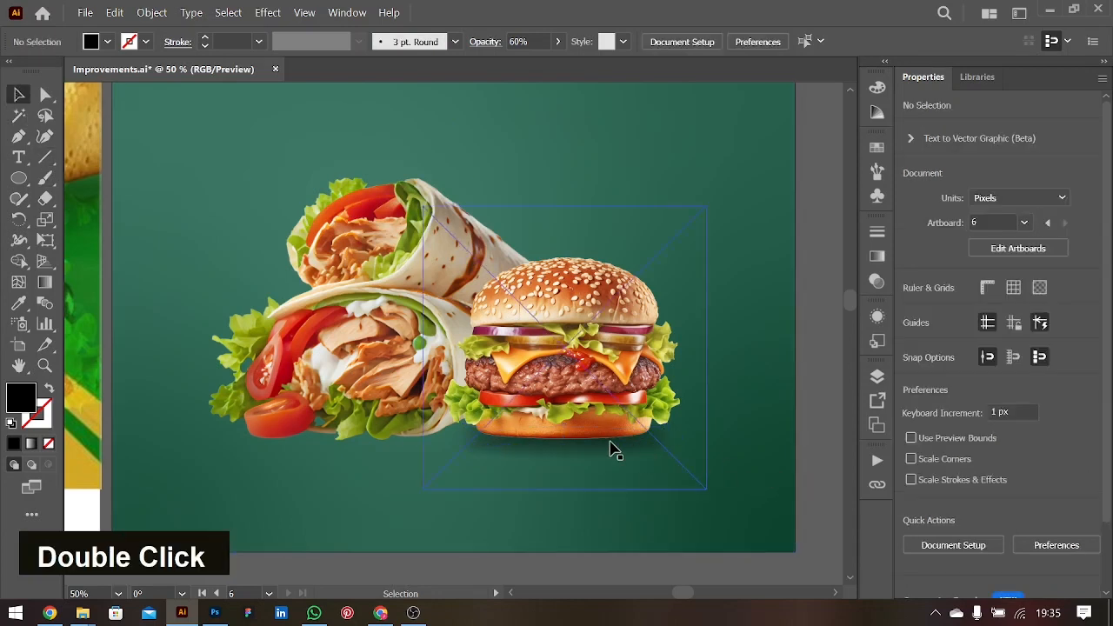
- Try duplicating the burger's shadow ellipse beneath the wrap, and delete the copy
click(606, 450)
key(ctrl+bracketleft)
click(632, 448)
drag(632, 447, 437, 439)
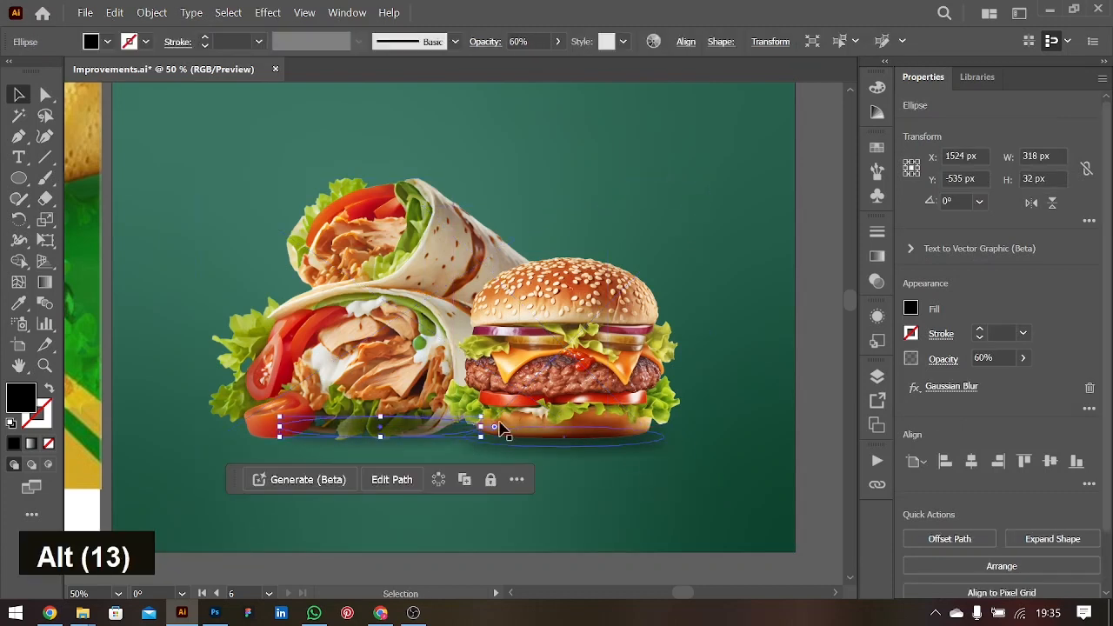
key(BackSpace)
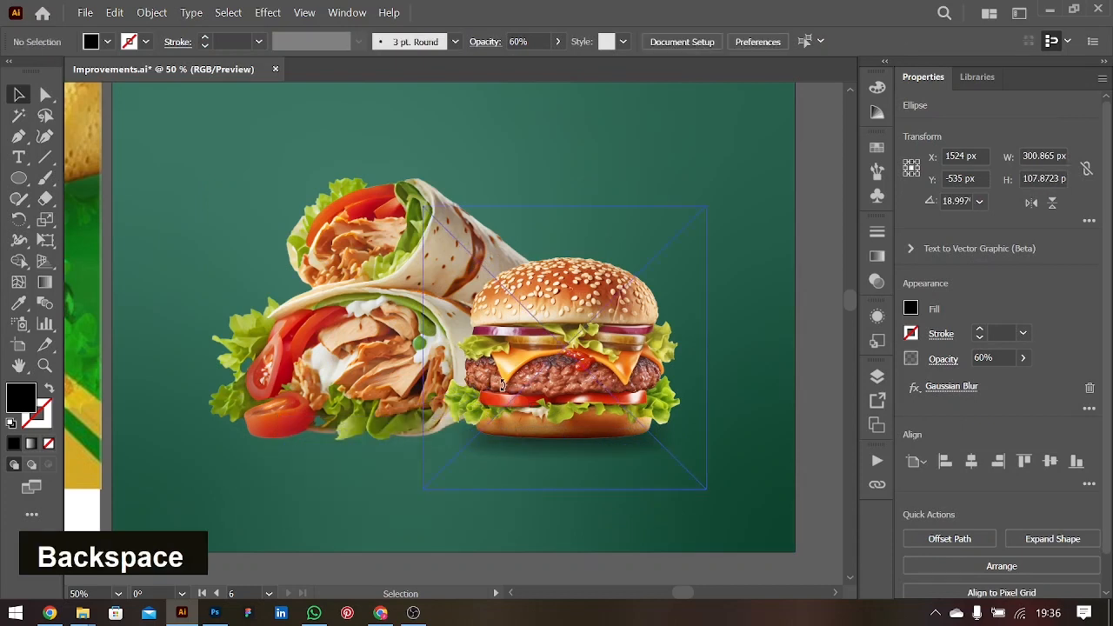
- Send the burger's shadow ellipse one level backward
click(616, 450)
key(ctrl+bracketleft)
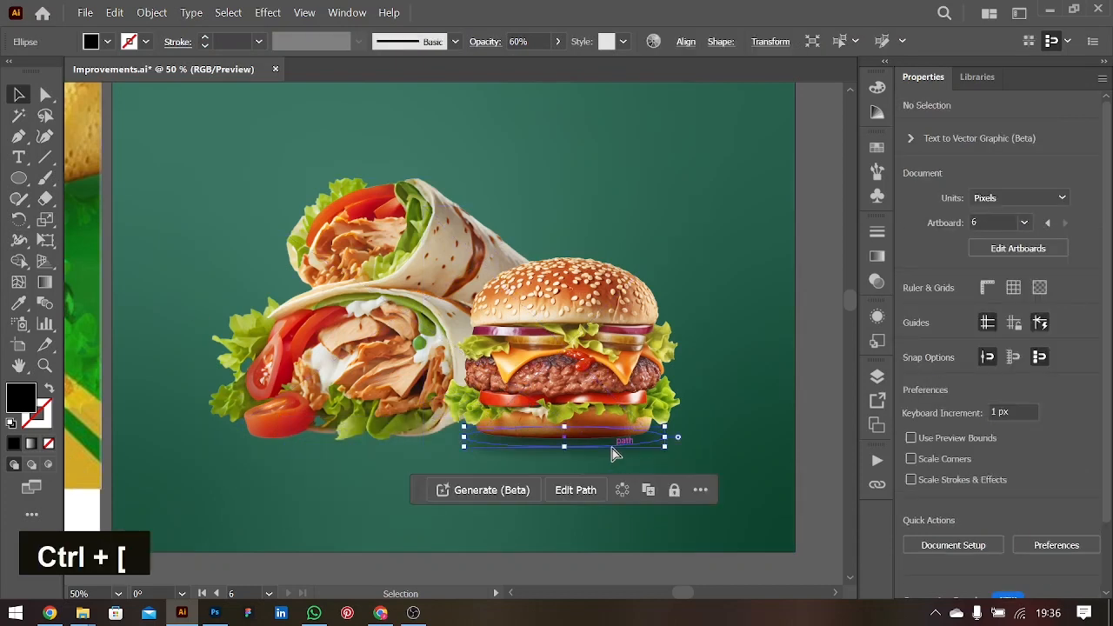
- Nudge the grouped wrap and burger images down 8 px onto the shadow and deselect them
click(623, 428)
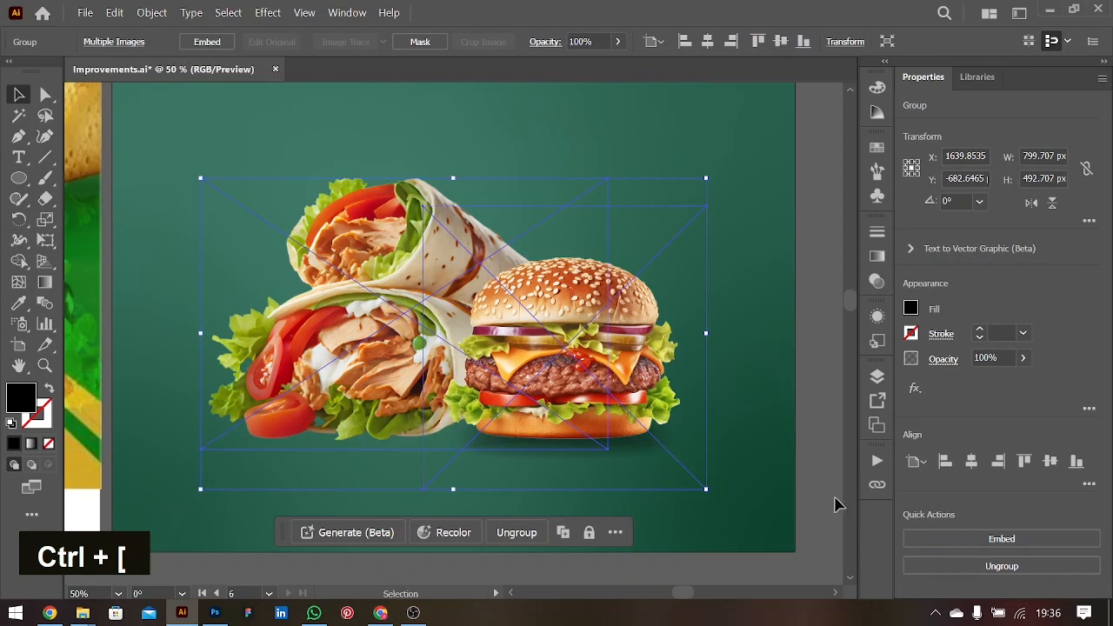
key(Down)
key(Down)
key(Down)
key(Down)
key(Down)
key(Down)
key(Down)
key(Down)
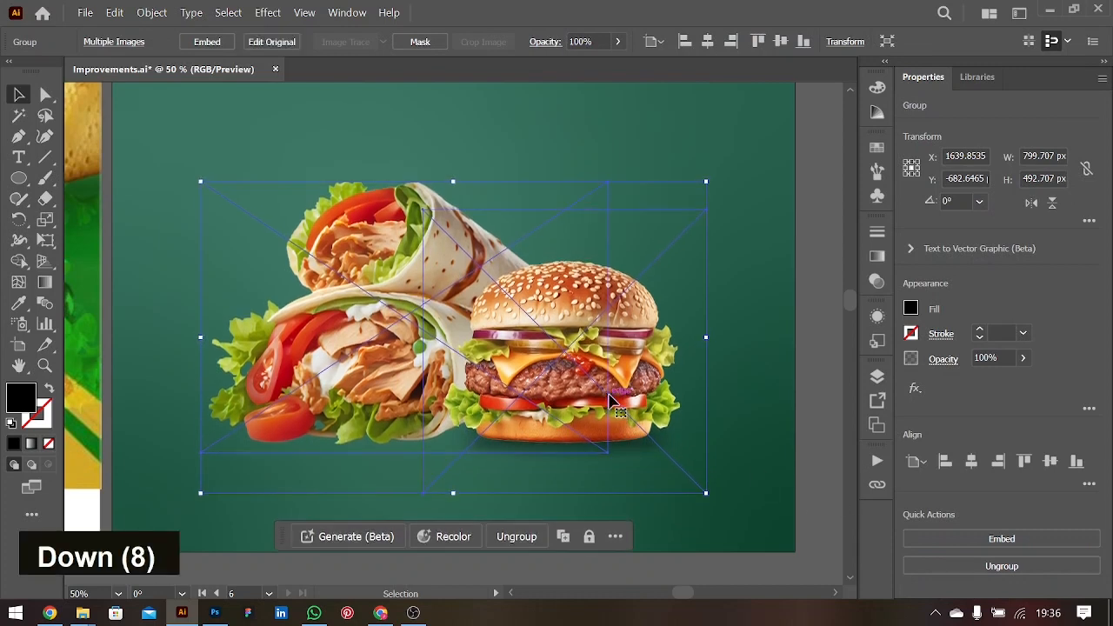
click(801, 437)
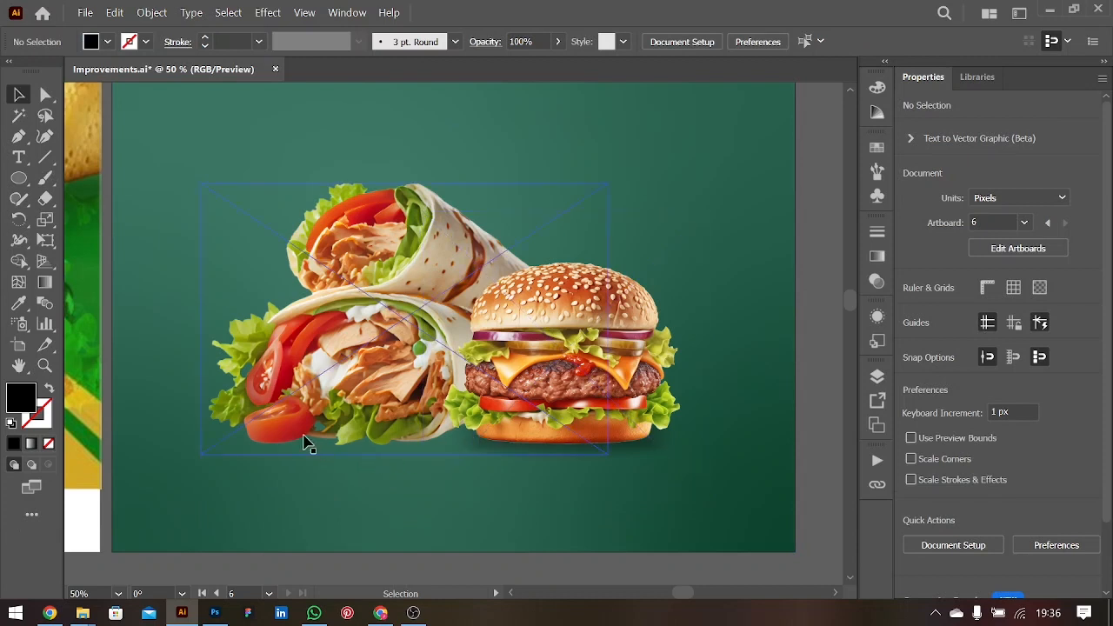
- Draw a closed black shape about 425 × 74 px along the wrap's underside with the Curvature tool, and send it behind the food images
click(46, 138)
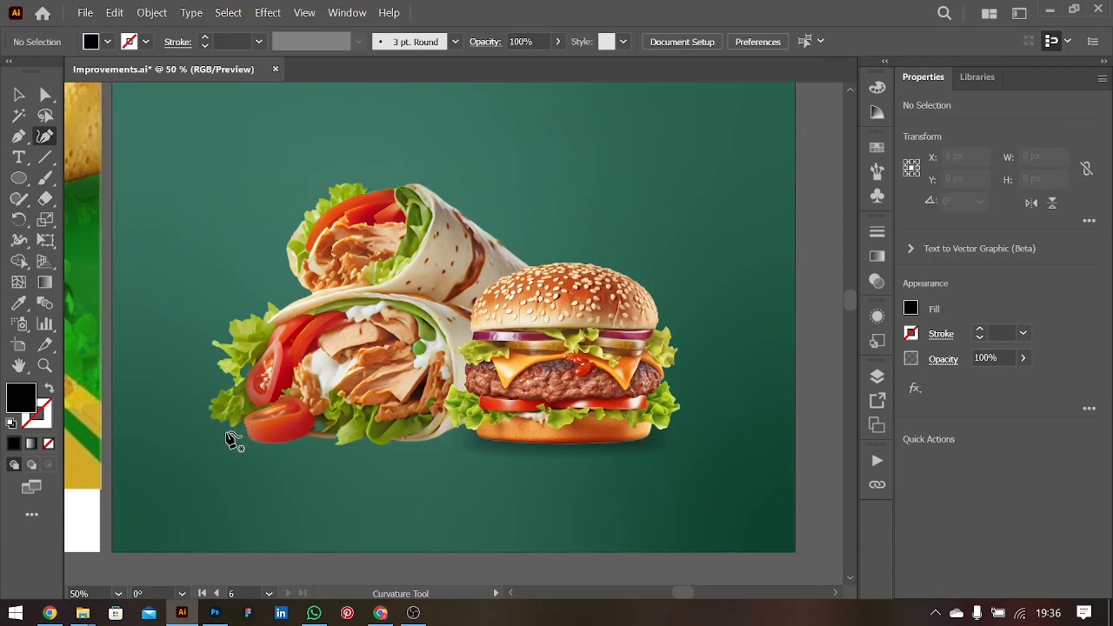
click(259, 418)
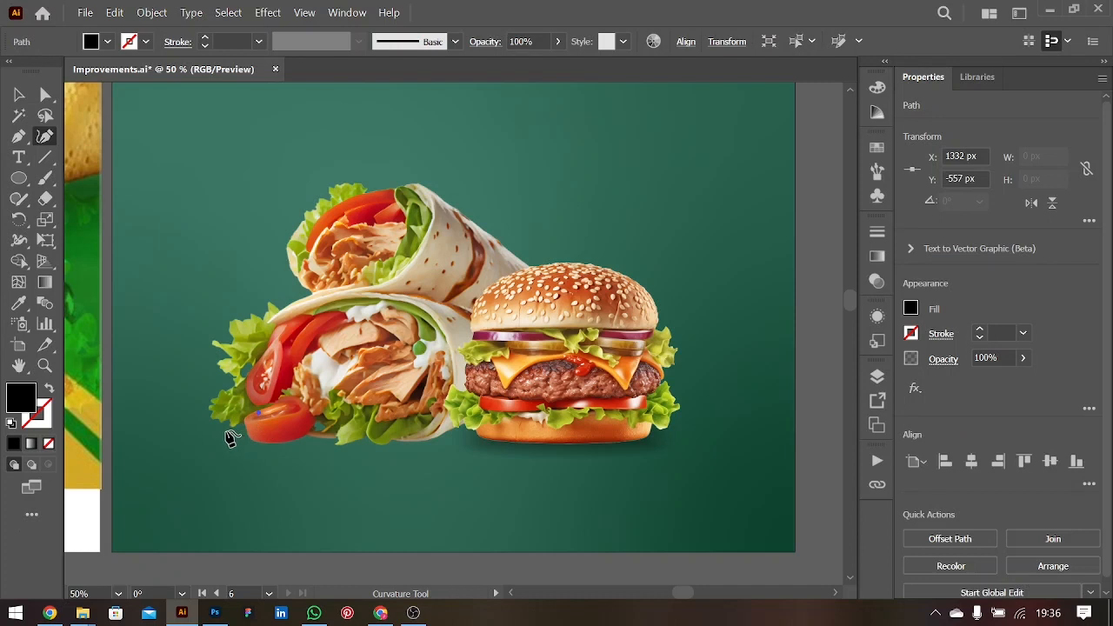
click(227, 433)
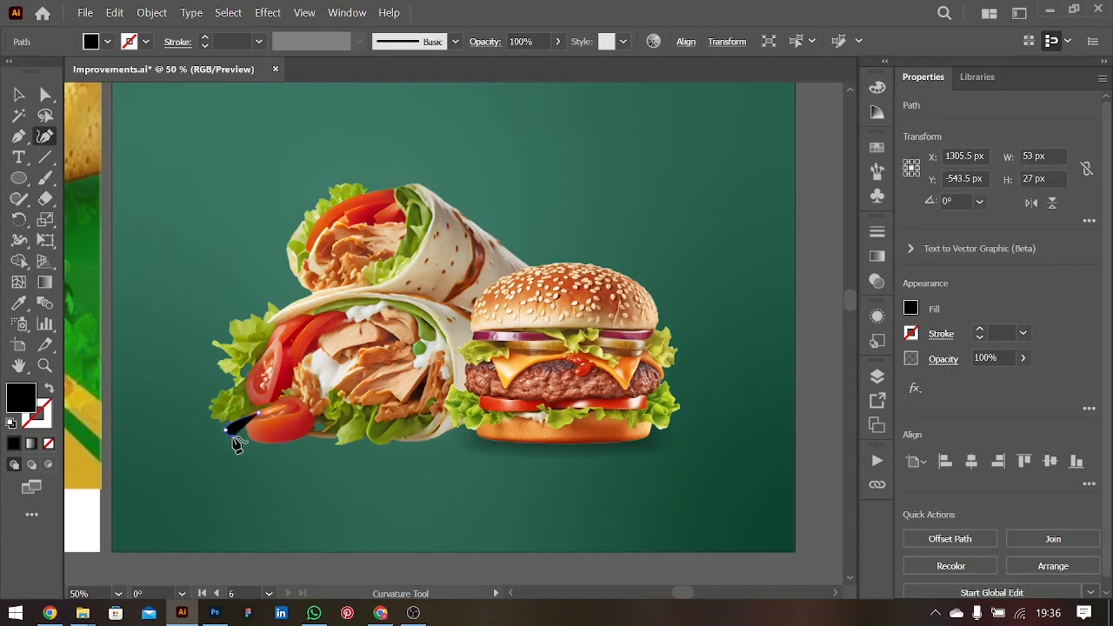
double_click(229, 434)
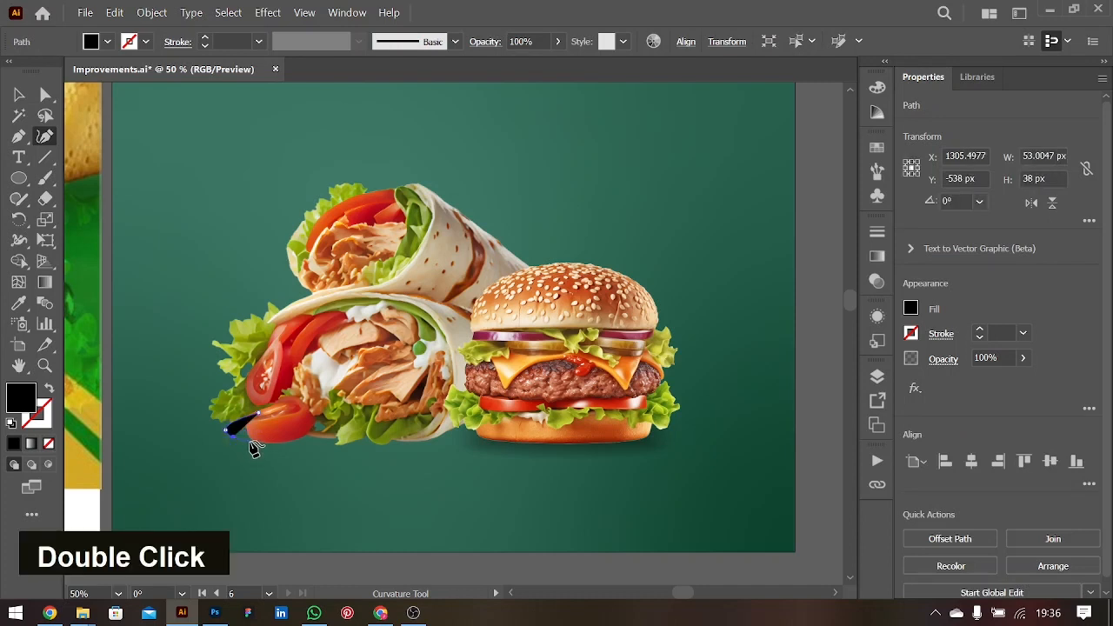
double_click(253, 440)
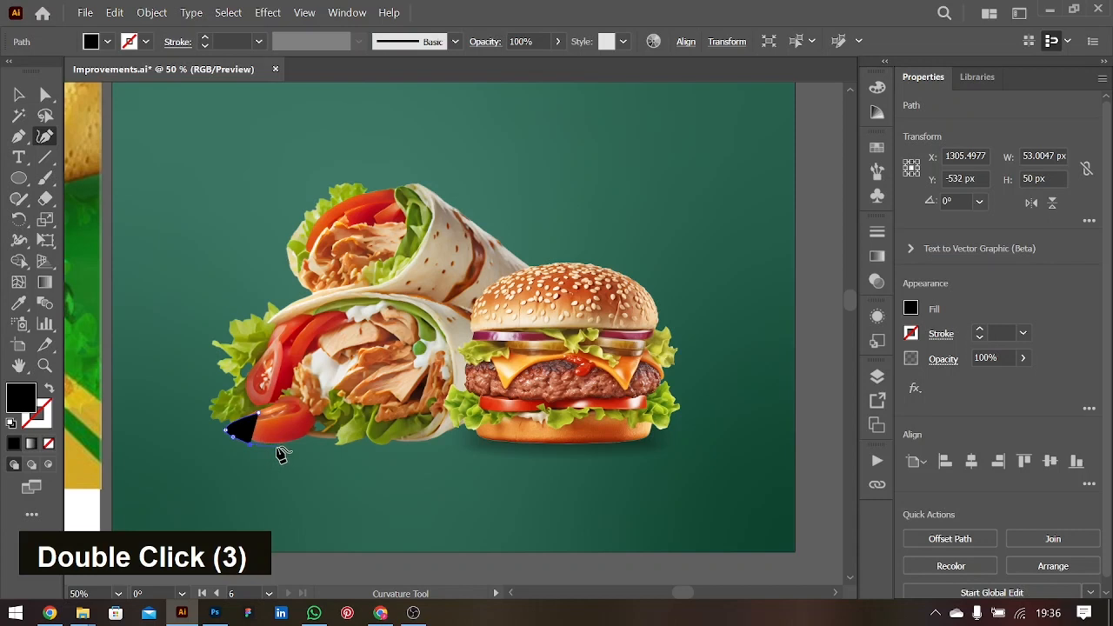
click(278, 447)
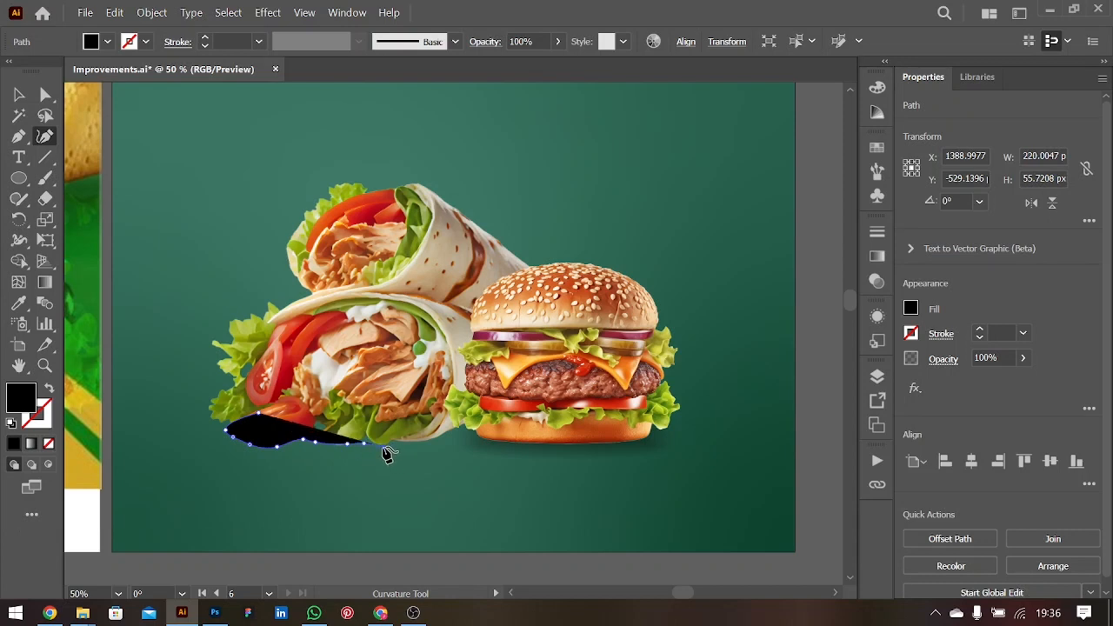
click(414, 445)
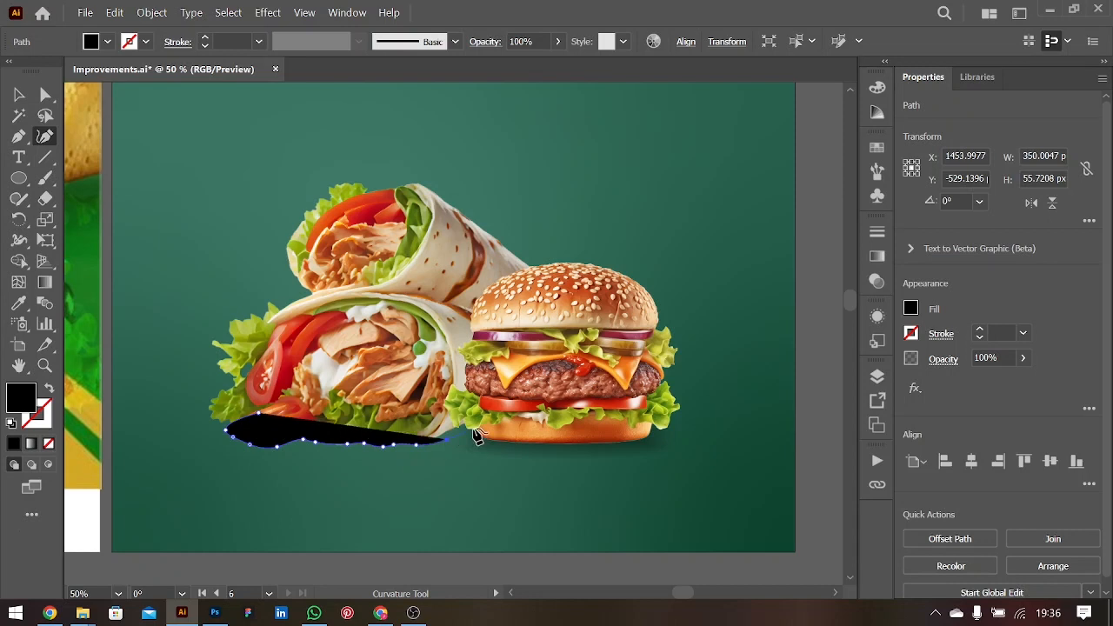
click(476, 430)
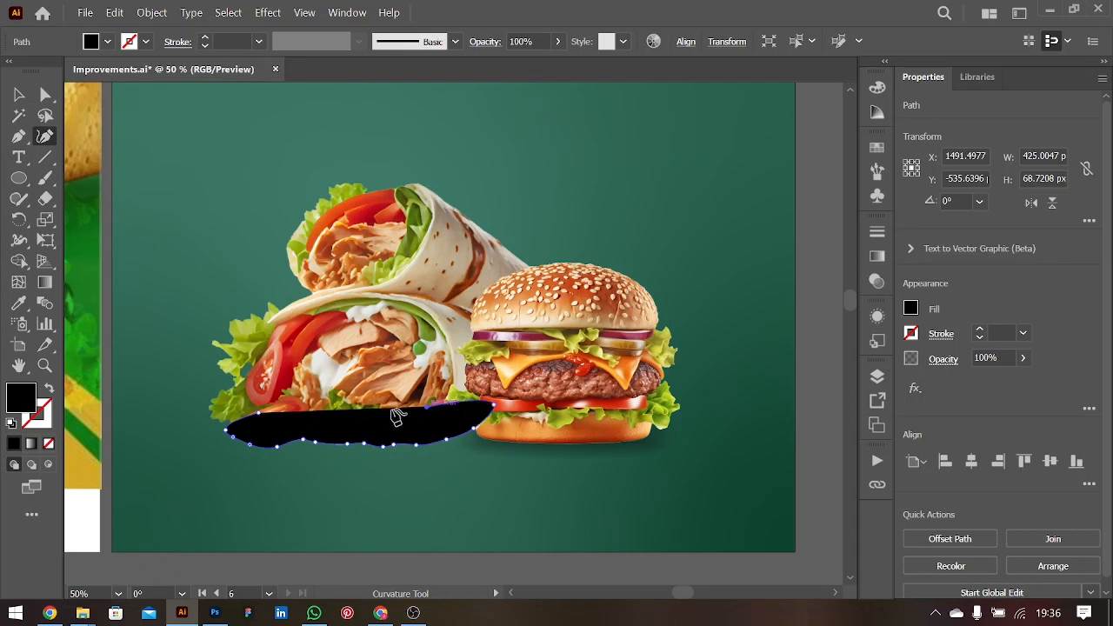
click(319, 418)
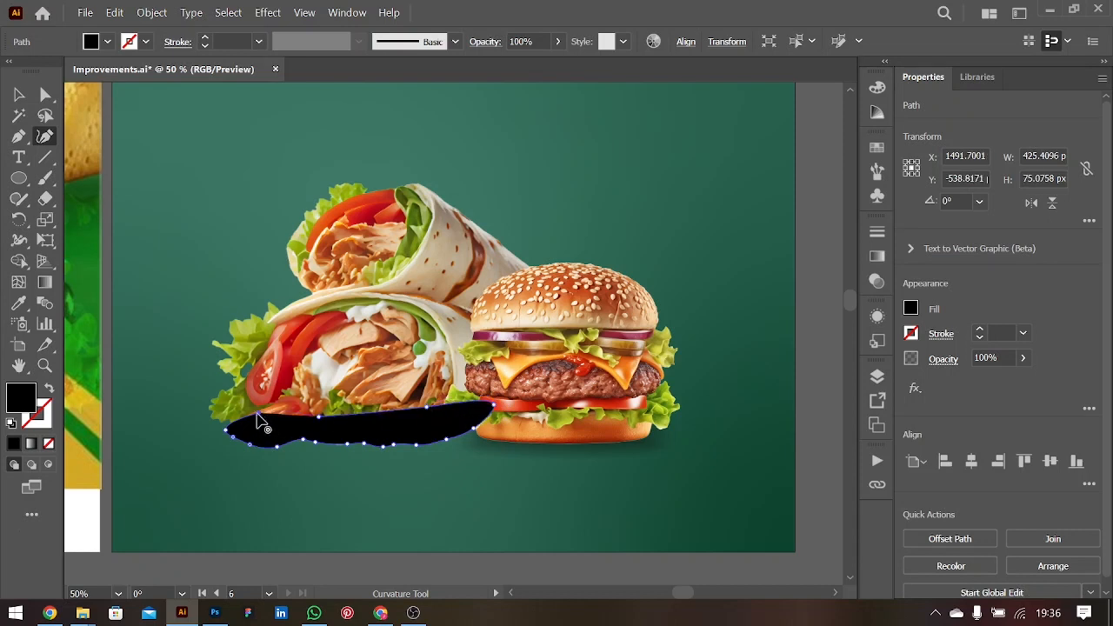
click(260, 417)
key(ctrl+bracketleft)
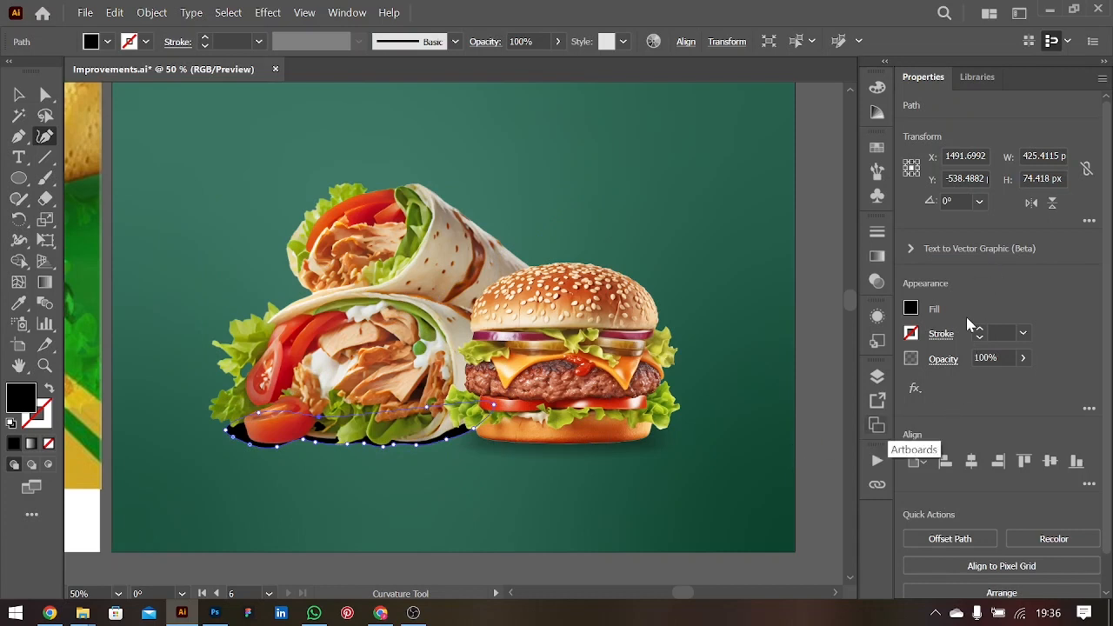
- Lower the wrap shadow shape's opacity to 42% and apply a Gaussian Blur
click(1023, 359)
click(974, 380)
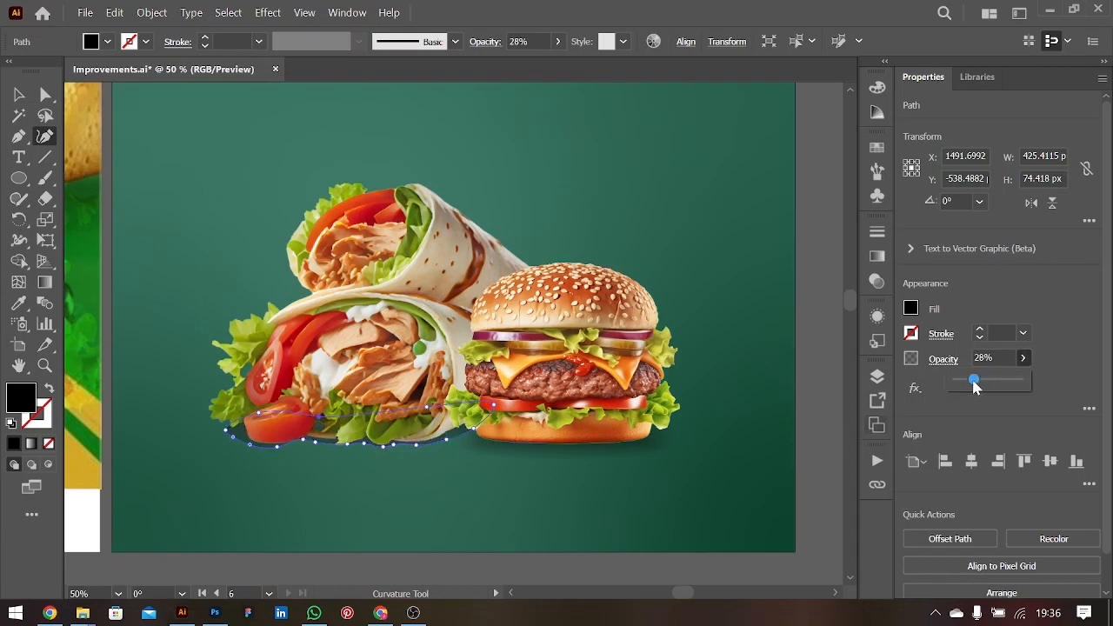
click(915, 390)
mouse_move(1000, 462)
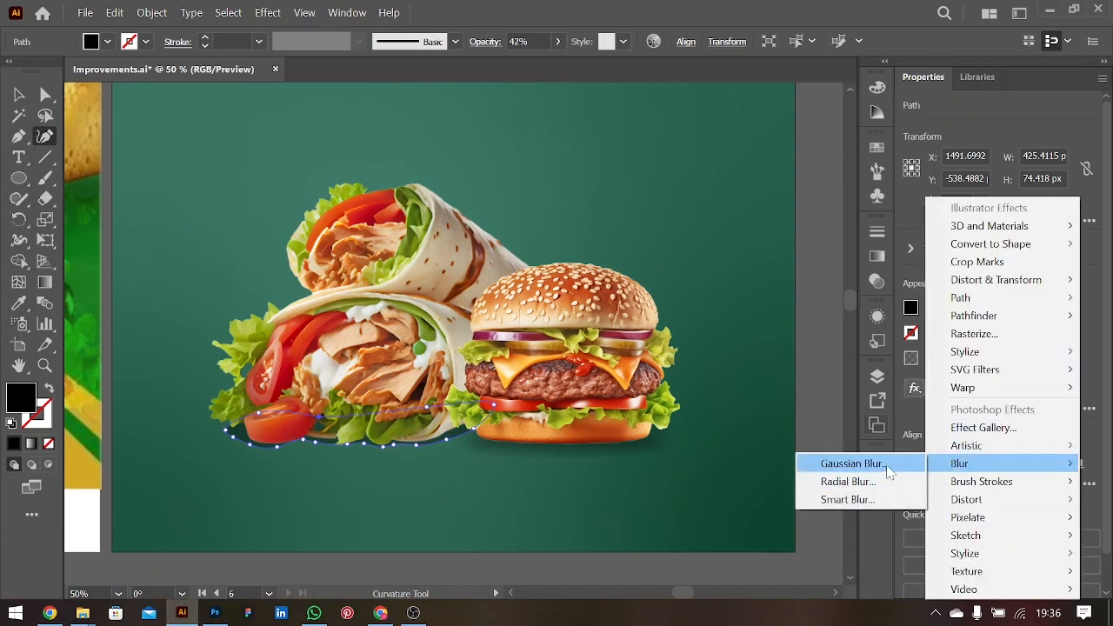
click(846, 462)
click(343, 229)
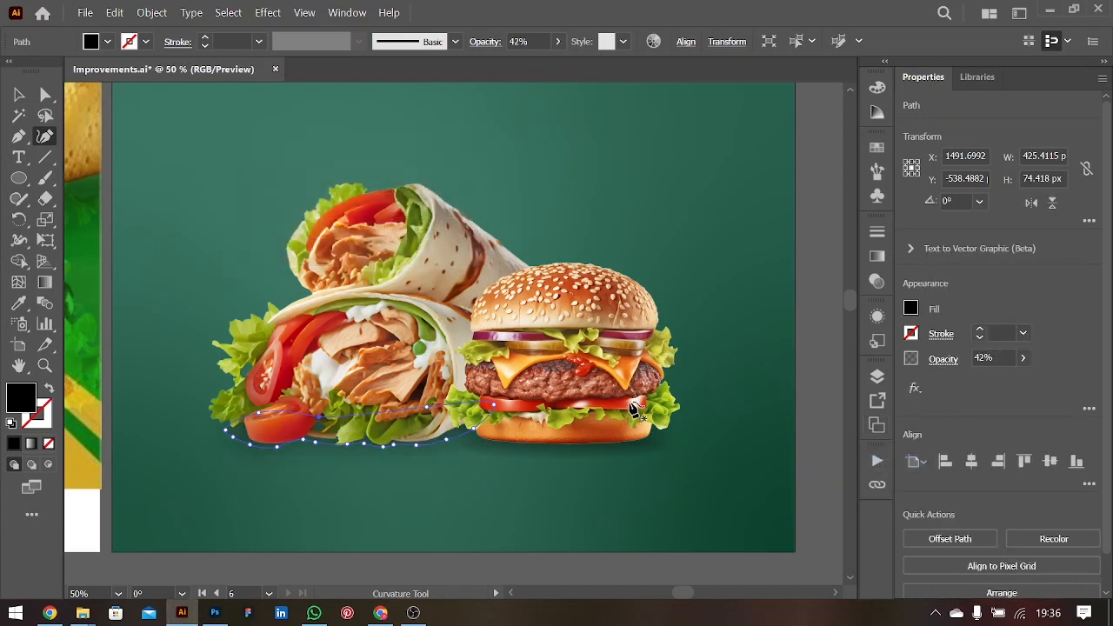
- Nudge the blurred wrap shadow down 6 px
key(shift)
key(shift+Down)
key(shift+Up)
key(Down)
key(Down)
key(Down)
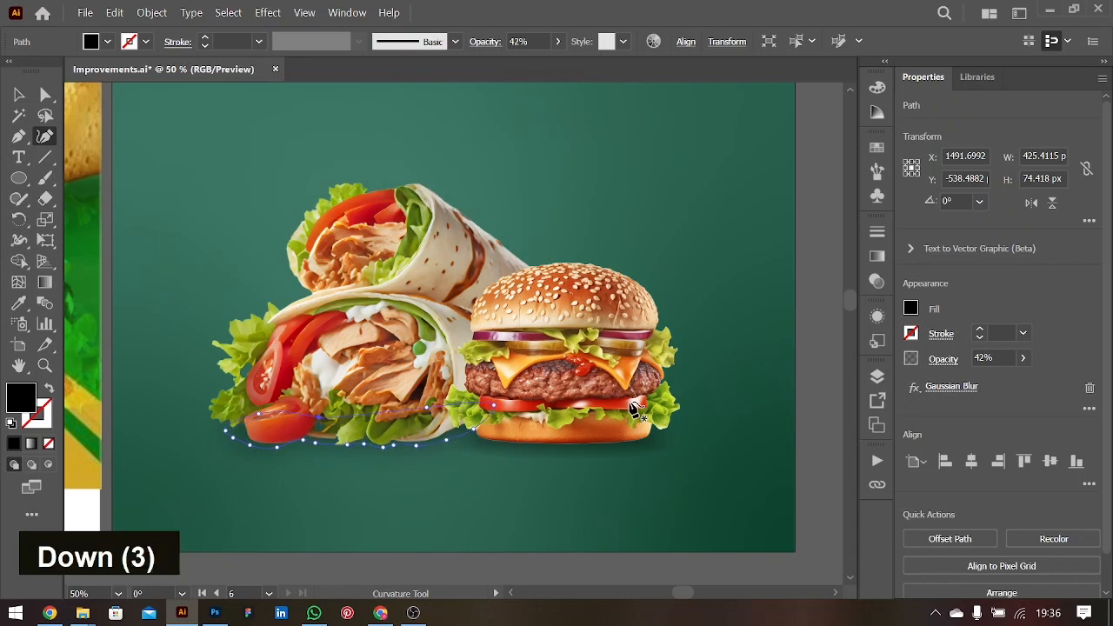
click(19, 94)
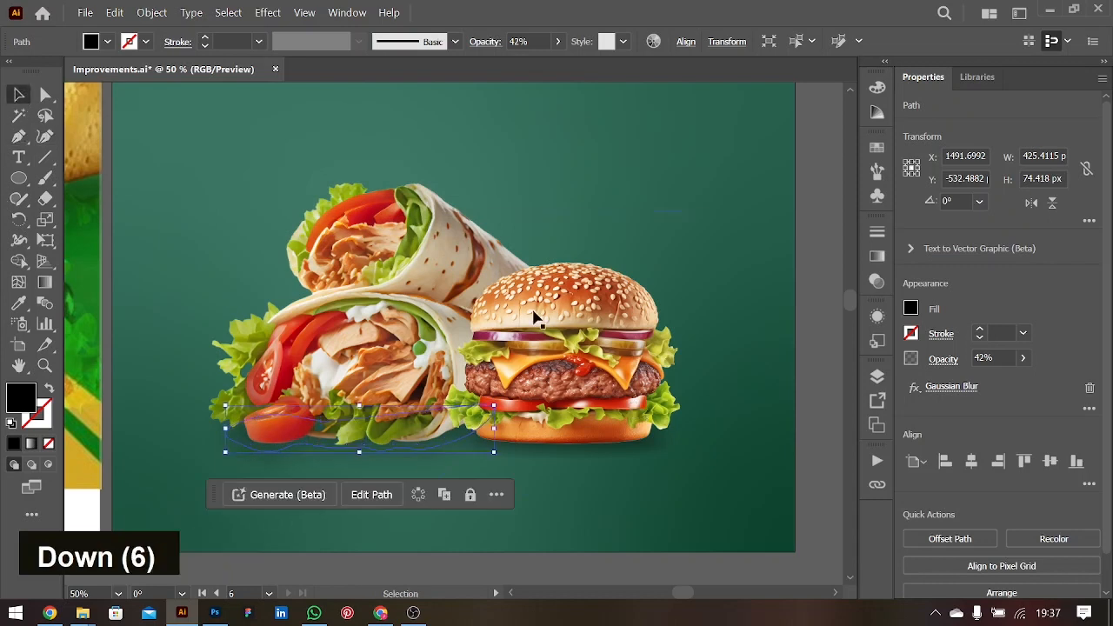
- Send the wrap shadow several levels backward and deselect it
key(ctrl)
key(ctrl+bracketleft)
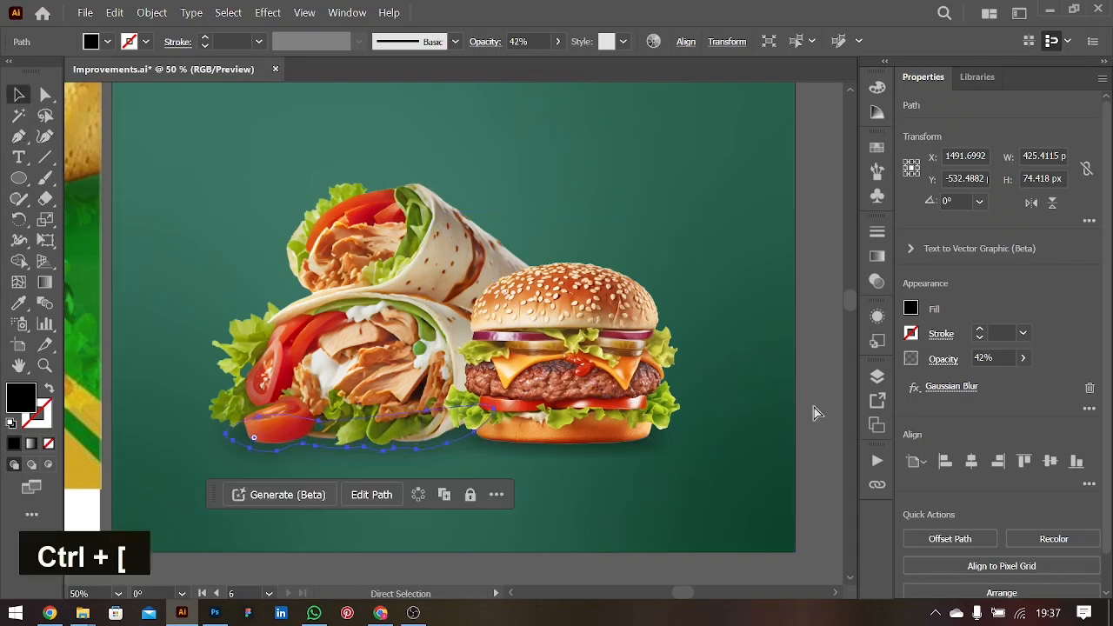
key(ctrl+bracketleft)
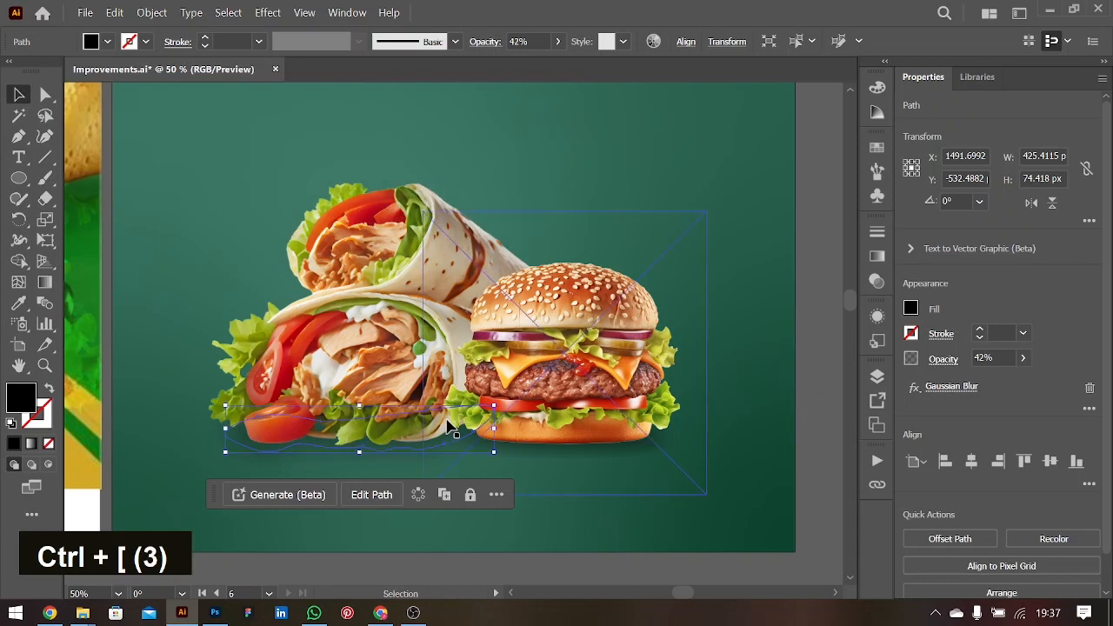
key(ctrl+bracketleft)
key(ctrl+bracketleft)
key(ctrl+bracketleft)
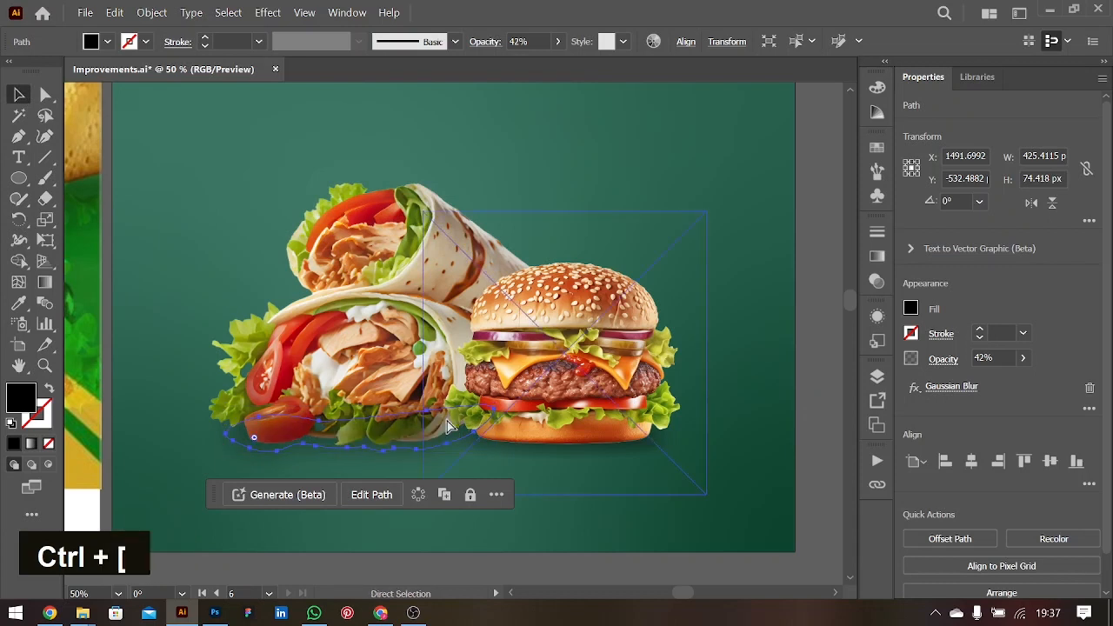
key(ctrl+minus)
key(ctrl+minus)
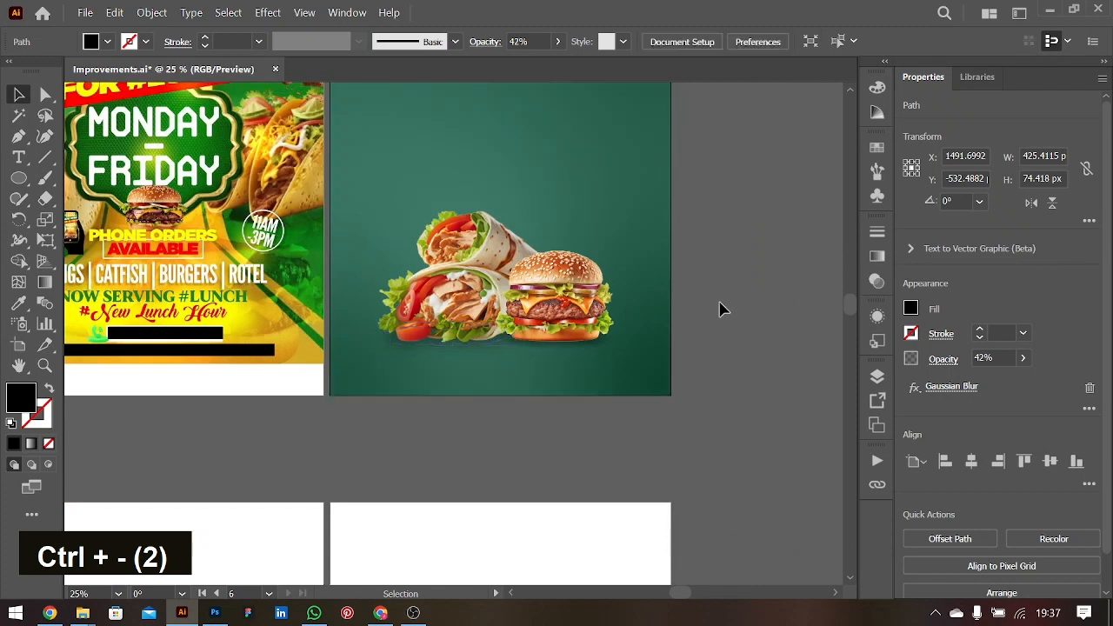
click(721, 309)
- Send the grouped food images one level backward
click(467, 352)
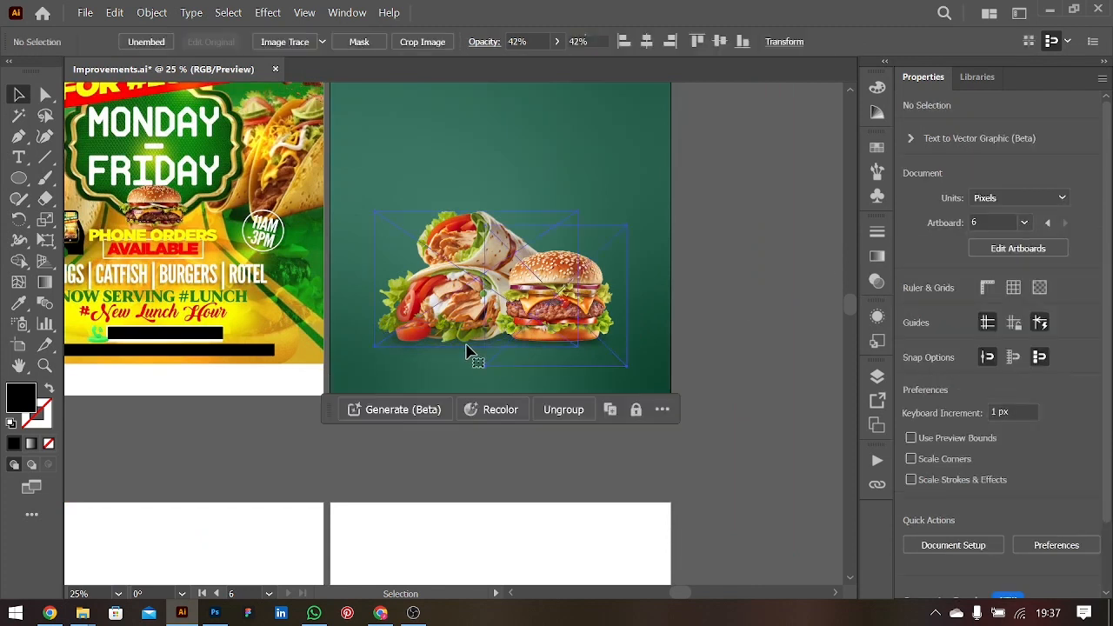
click(467, 352)
key(ctrl+bracketleft)
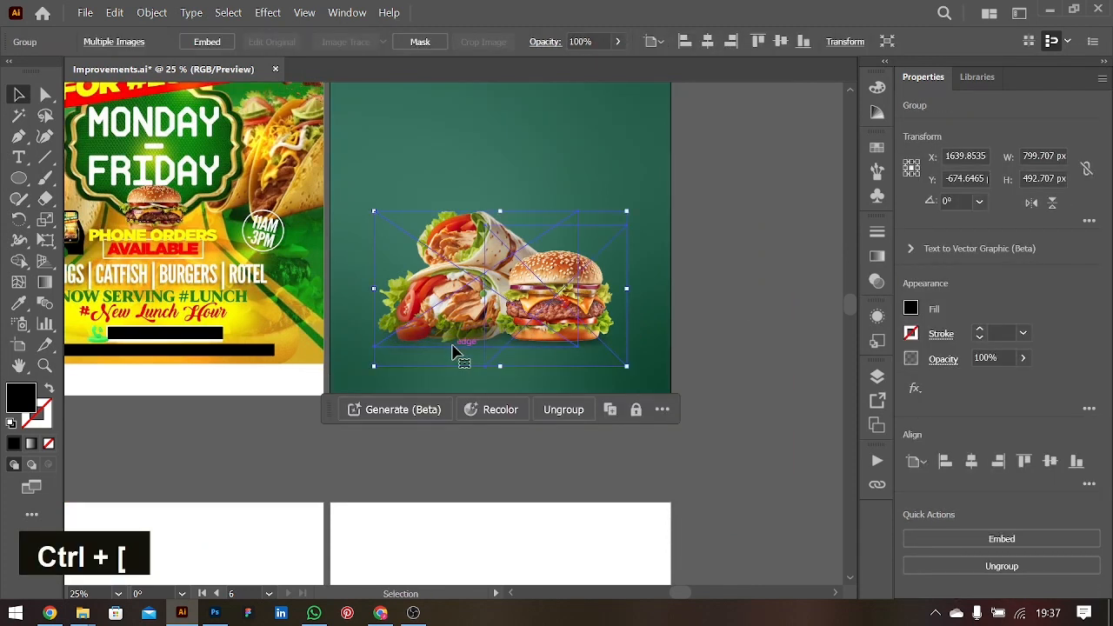
- Nudge the wrap shadow down another 9 px, send it one level backward and deselect it
click(451, 352)
key(shift+Down)
key(Up)
key(ctrl+bracketleft)
click(755, 407)
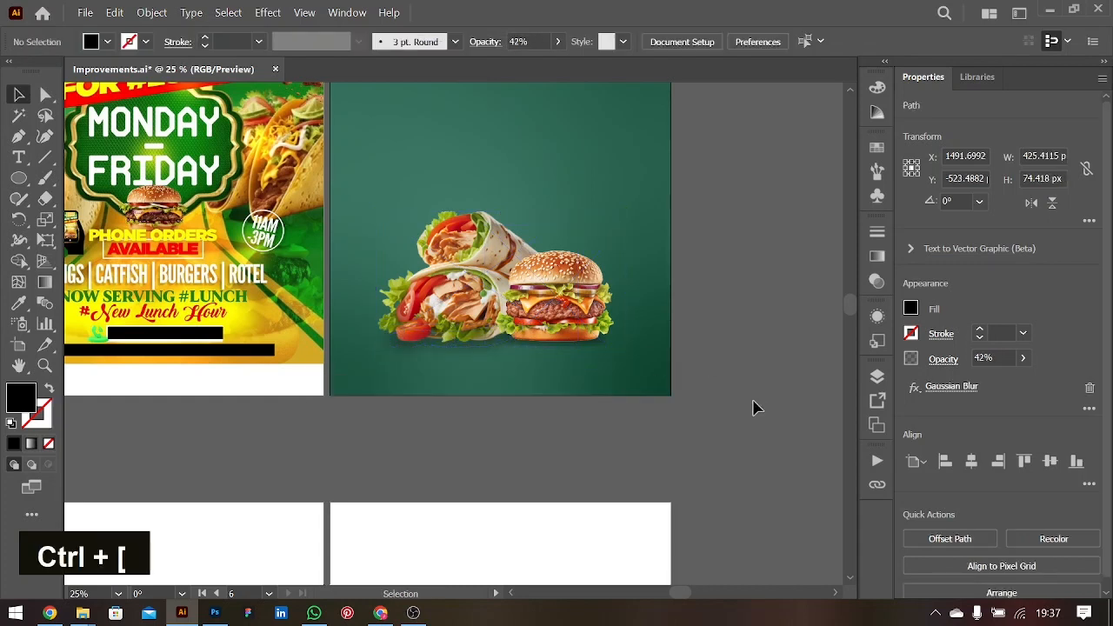
- Draw a black 1080 × 296 px rectangle across the full width of the green artboard's bottom edge
key(ctrl+equal)
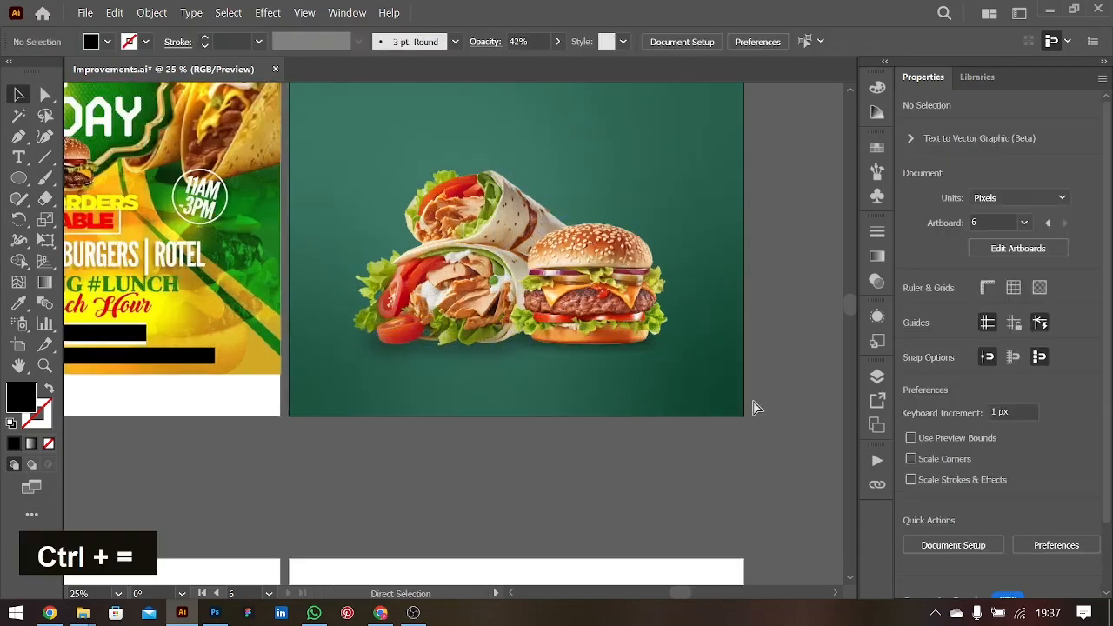
scroll(661, 383, up, 3)
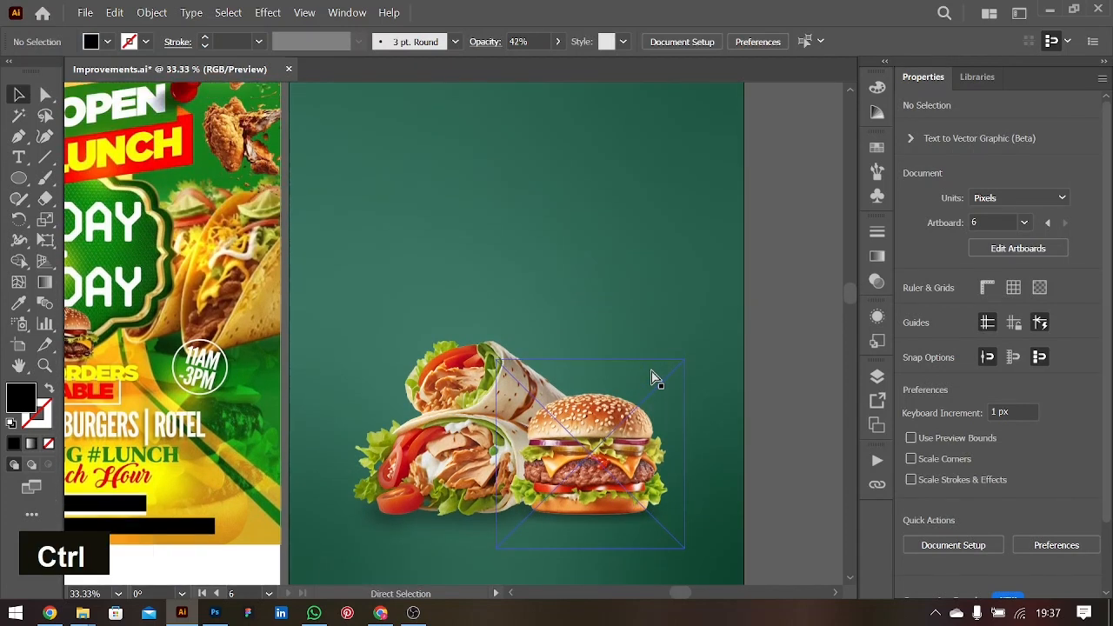
key(ctrl+minus)
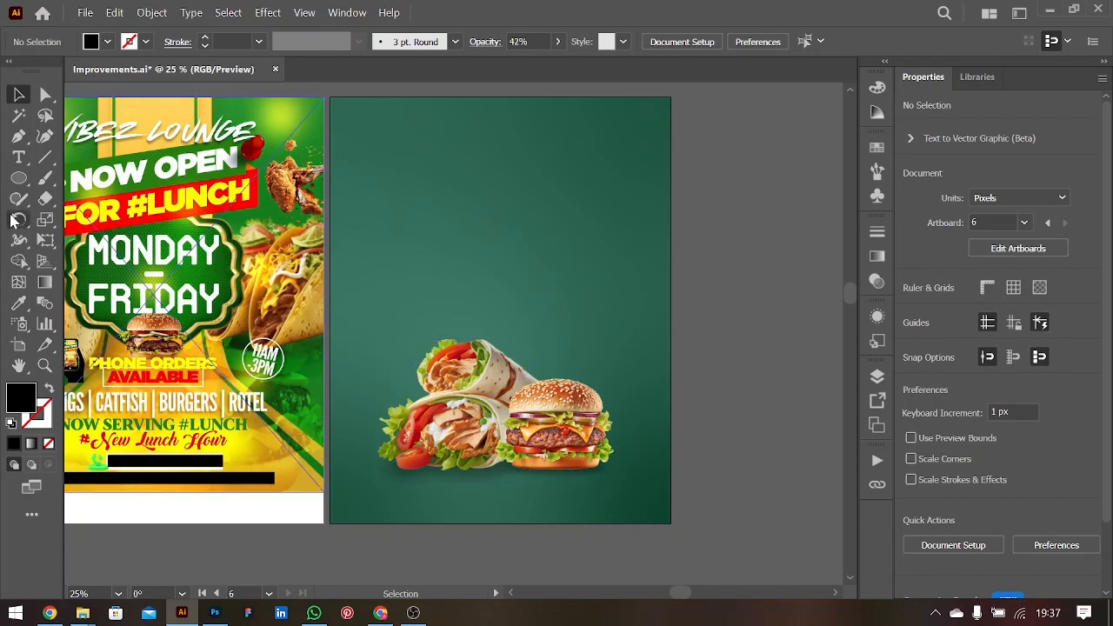
right_click(18, 177)
click(113, 179)
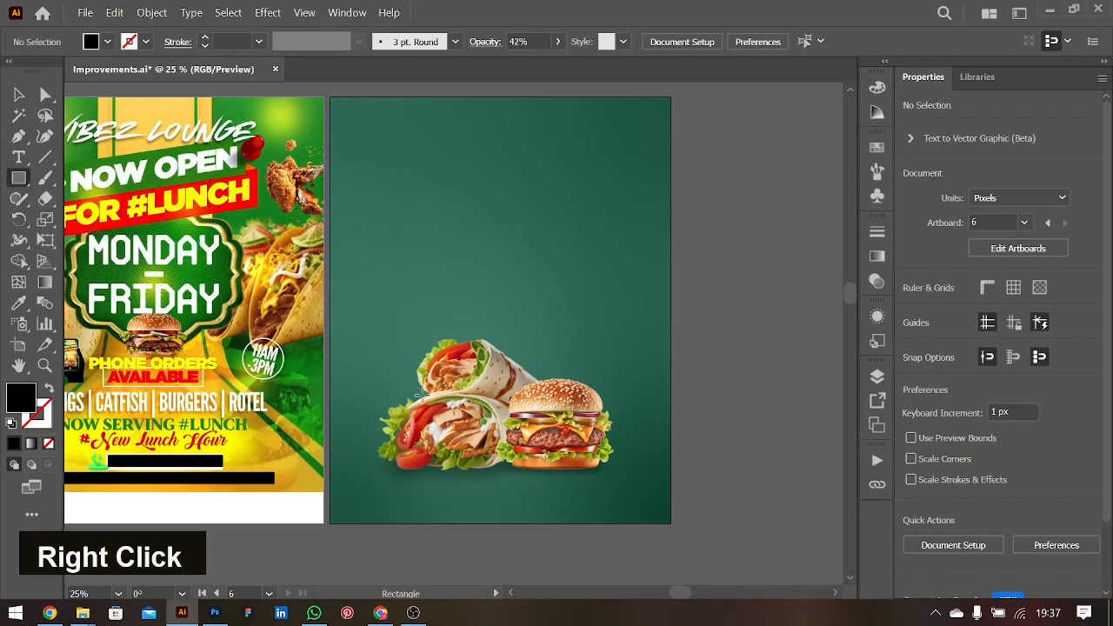
drag(336, 430, 670, 524)
click(15, 97)
- Try to shift the black rectangle's top corner points inward, and undo the change
key(ctrl+equal)
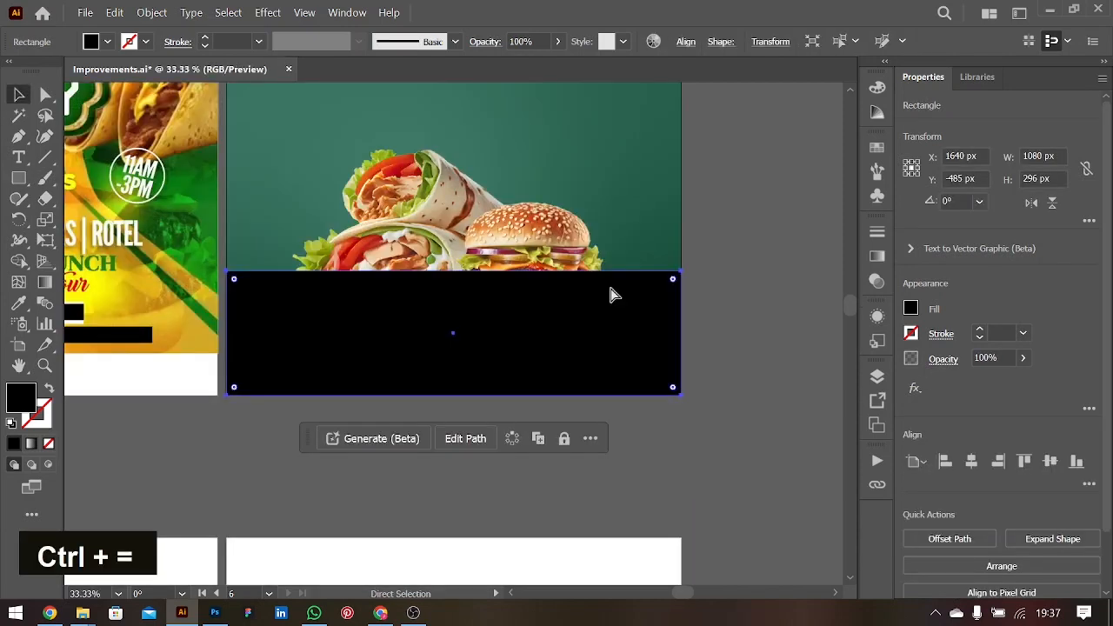
click(45, 94)
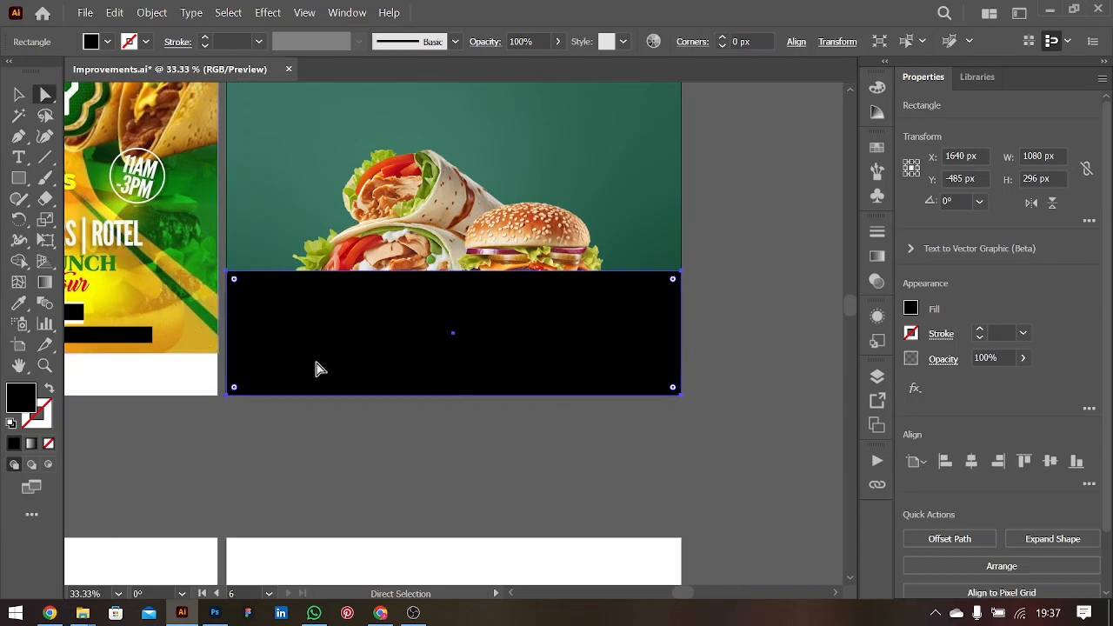
click(234, 278)
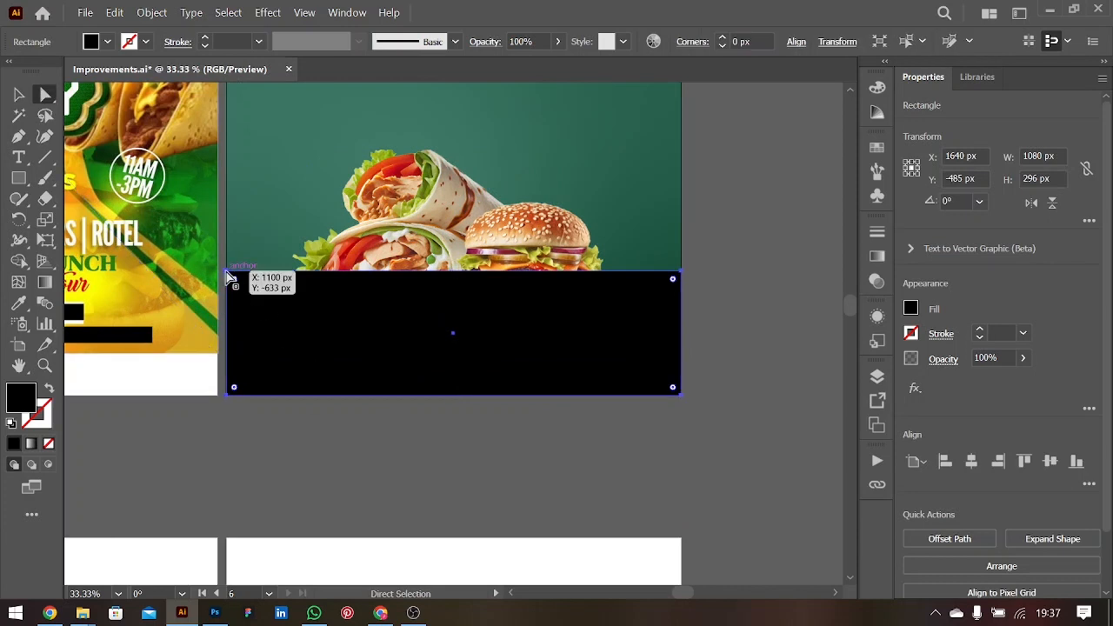
shift+click(683, 278)
drag(683, 279, 658, 270)
key(ctrl+z)
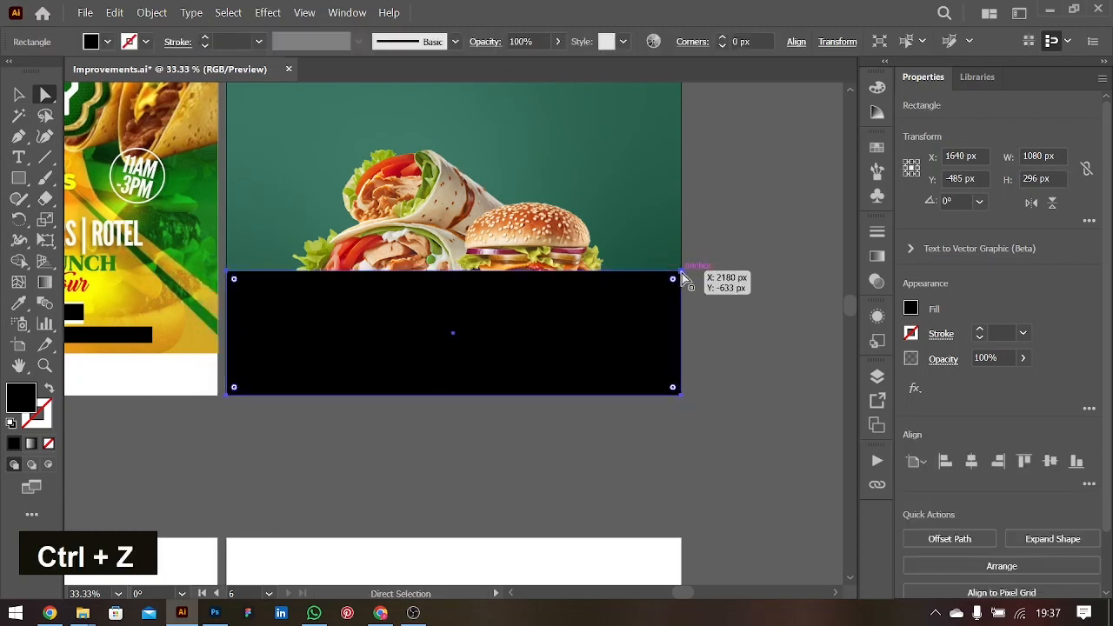
- Move the black rectangle's two upper corner points inward to about X 2124 px and X 1179 px, forming a trapezoid
click(683, 273)
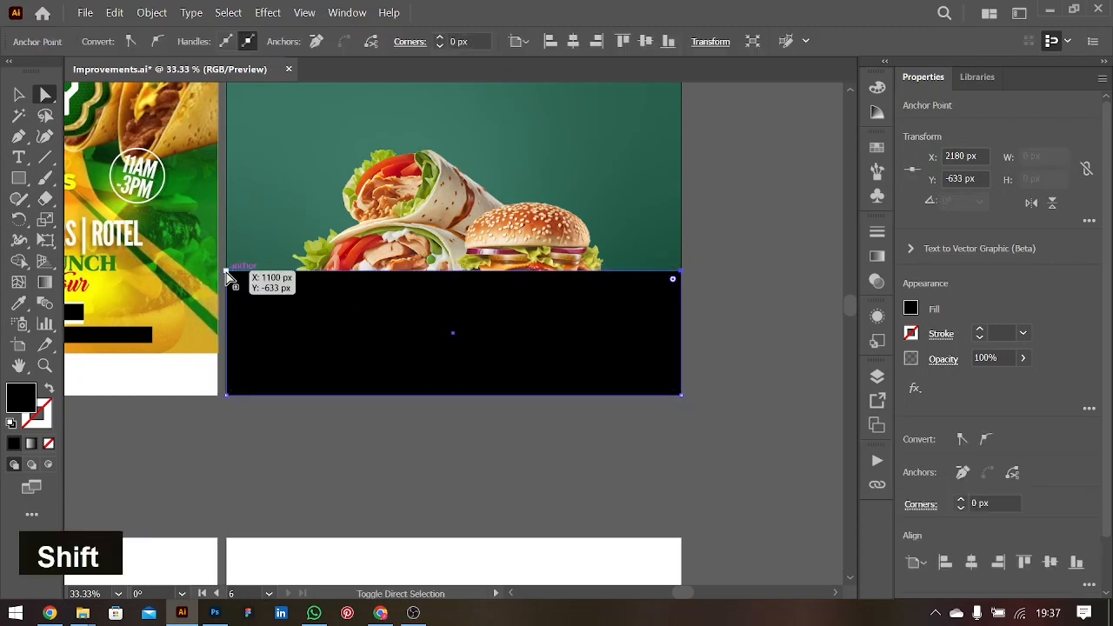
shift+click(227, 273)
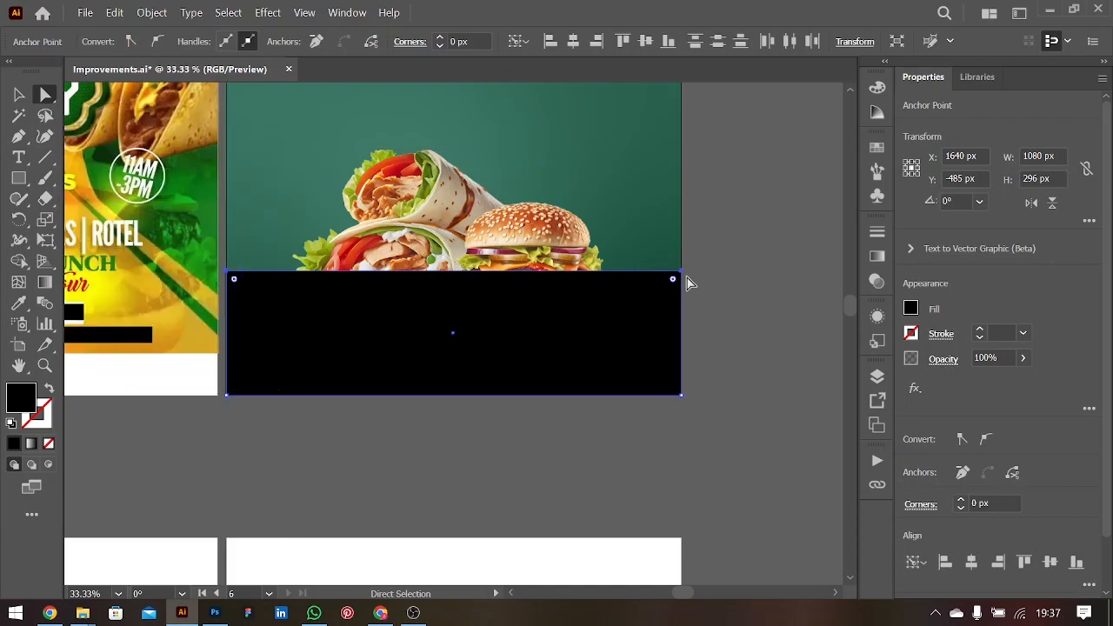
drag(682, 280, 656, 276)
key(BackSpace)
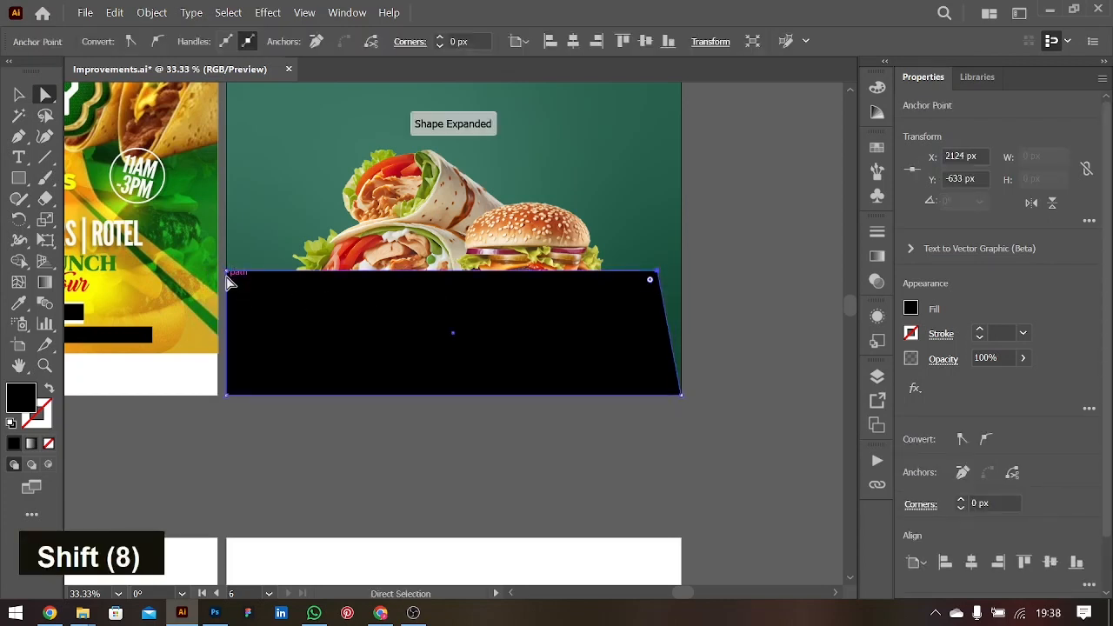
drag(229, 277, 261, 276)
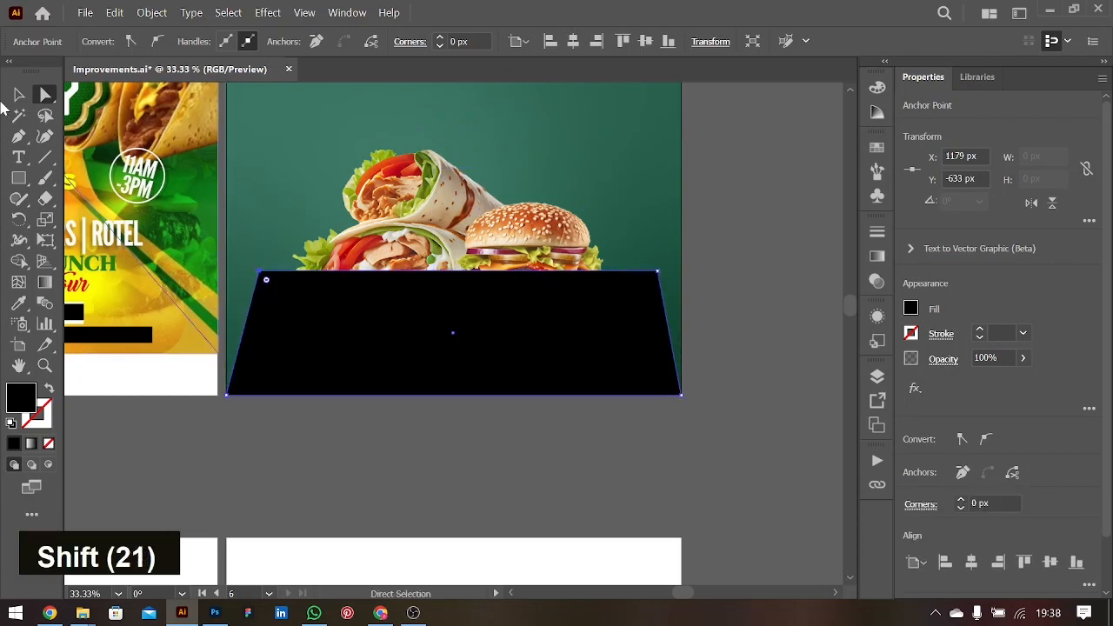
- Enlarge the black trapezoid to about 1166 × 320 px and lower it past the artboard's bottom edge
click(18, 96)
drag(682, 333, 700, 333)
drag(610, 328, 610, 368)
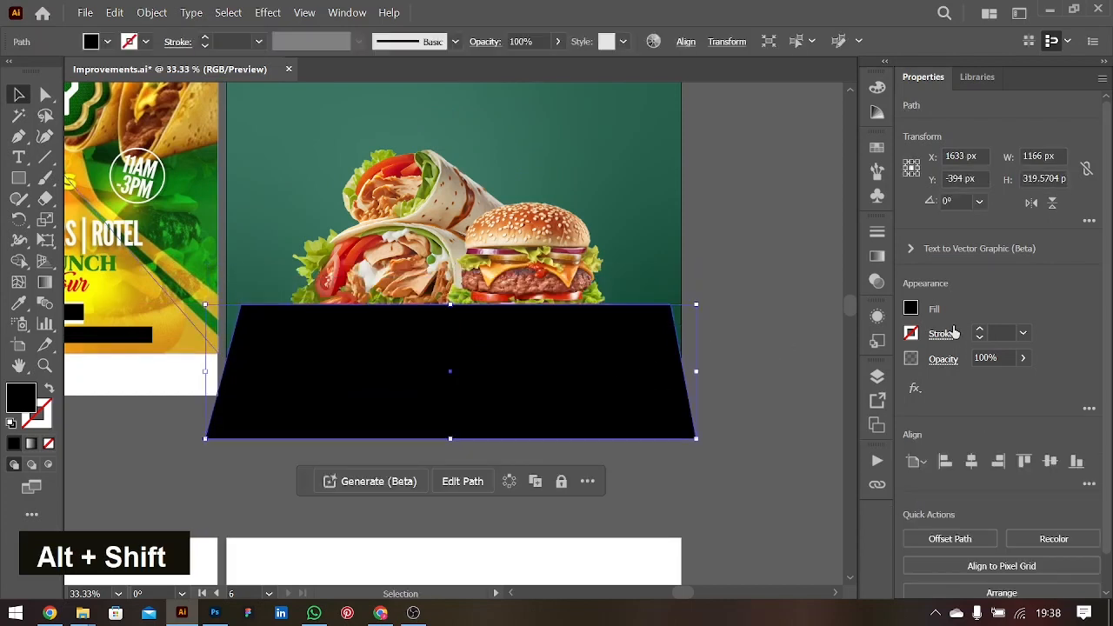
- Fill the trapezoid with the background's sampled green gradient and send it backward behind the food images and their shadows
key(i)
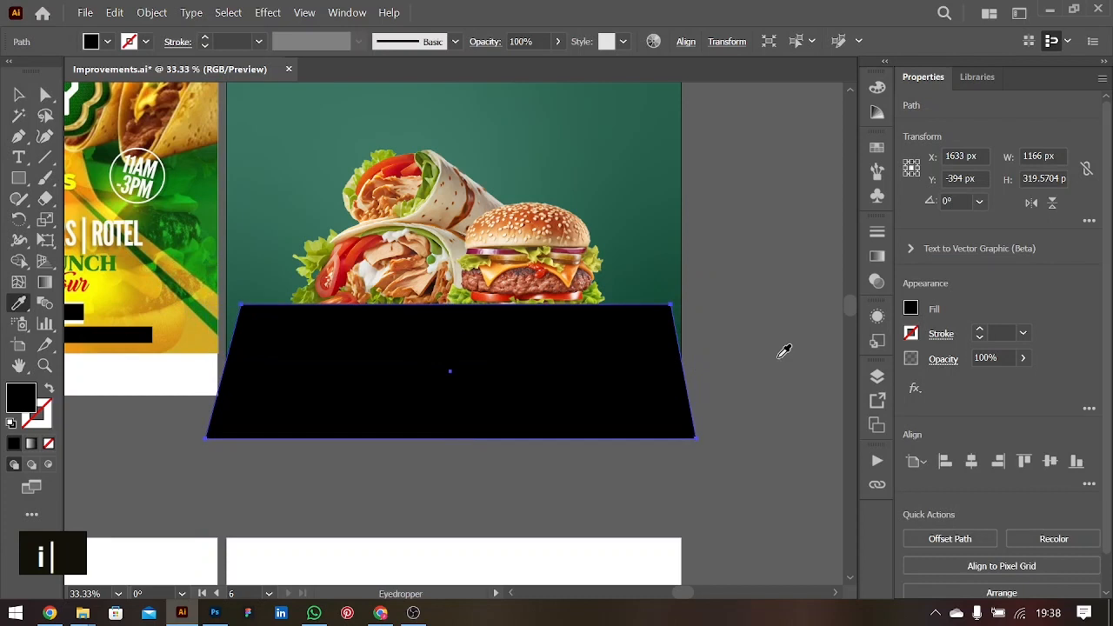
click(655, 159)
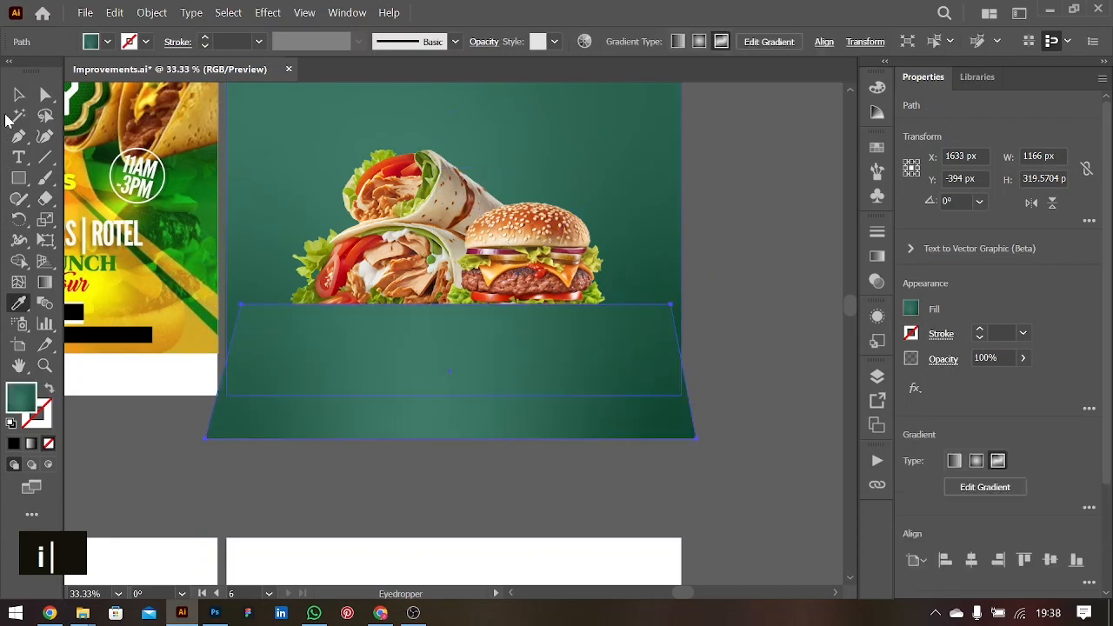
key(a)
key(ctrl+bracketleft)
key(ctrl+bracketleft)
key(ctrl+bracketleft)
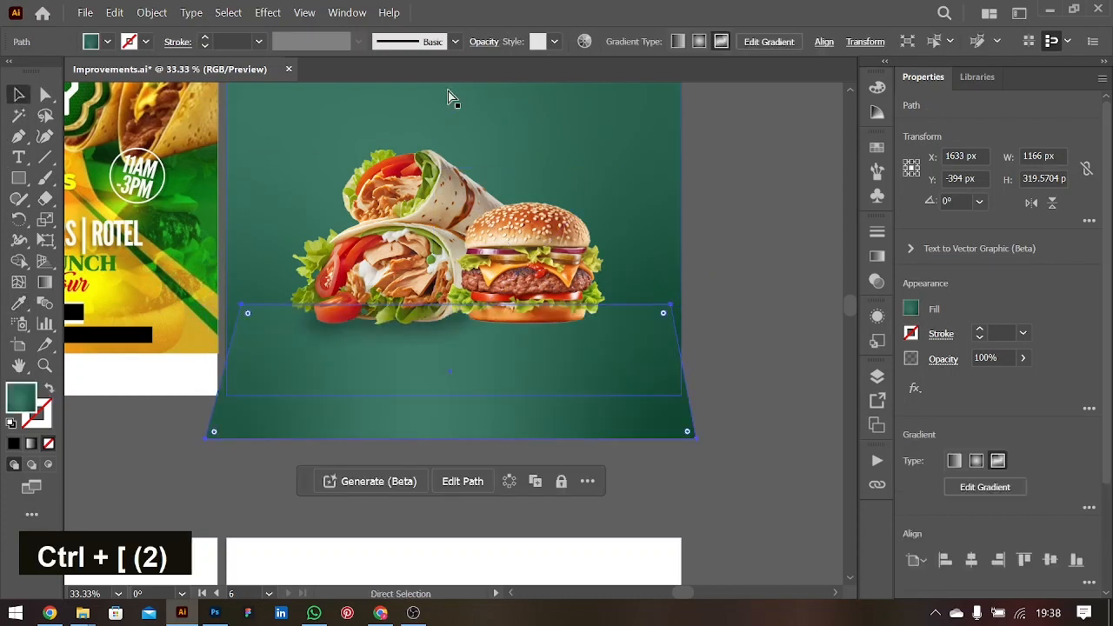
key(ctrl+bracketleft)
key(ctrl+bracketleft)
key(ctrl+bracketleft)
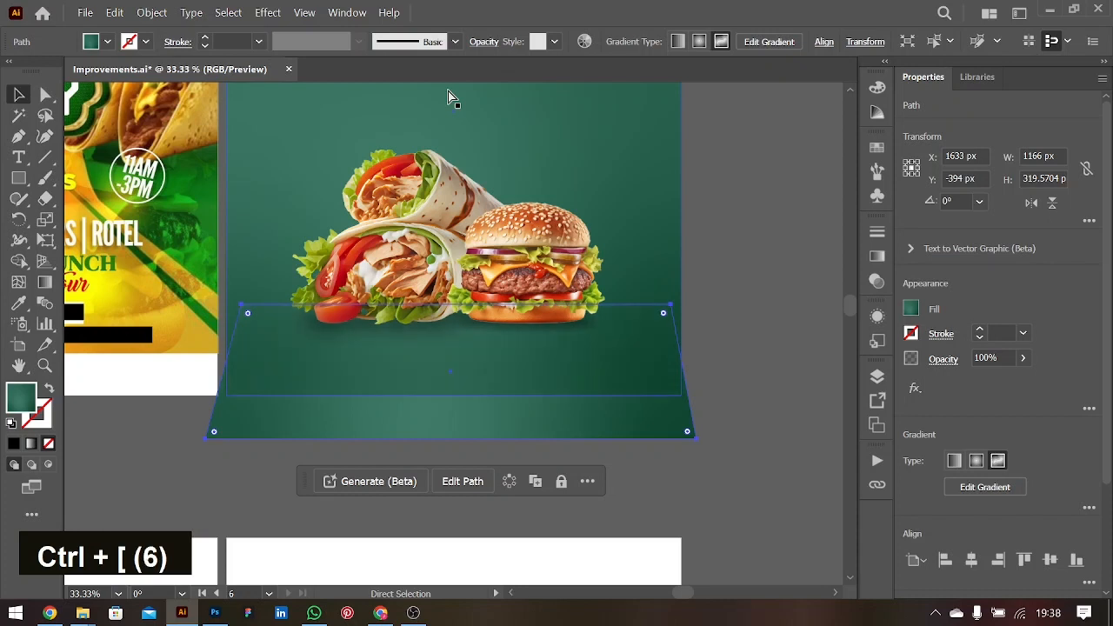
key(ctrl+bracketright)
key(v)
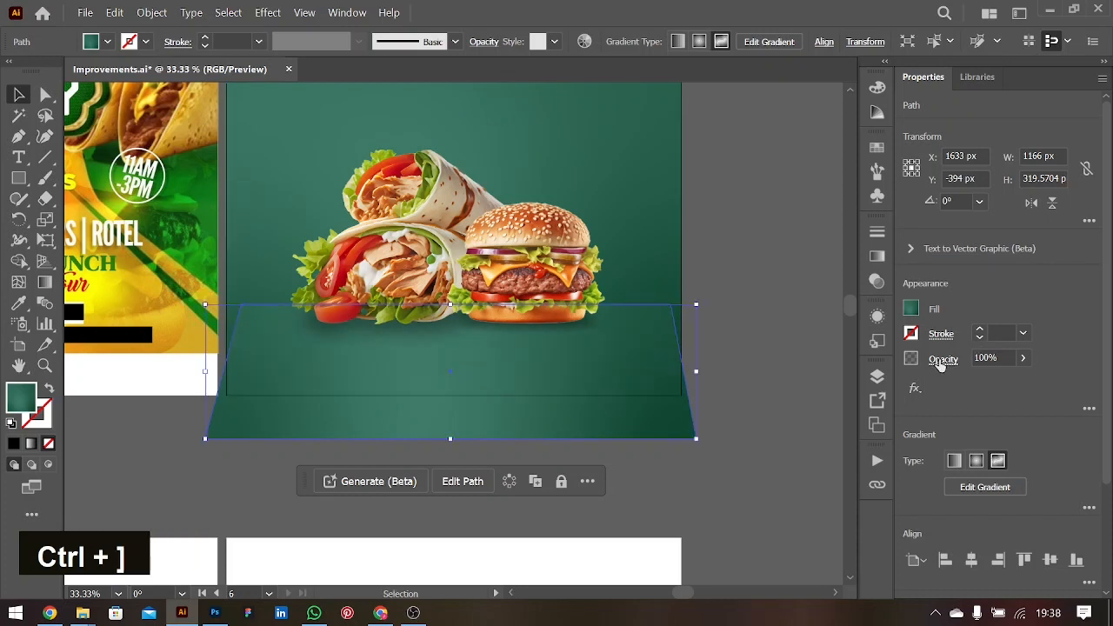
- Try the Soft Light blending mode on the trapezoid, set it to Overlay instead, and deselect the shape
click(943, 359)
click(818, 390)
click(807, 231)
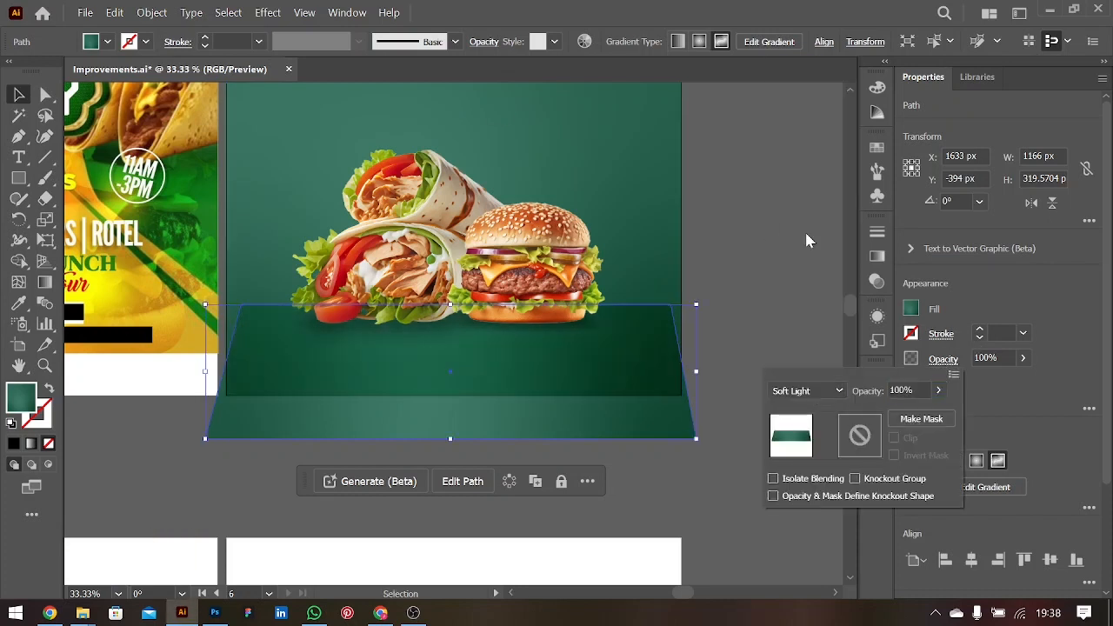
click(826, 391)
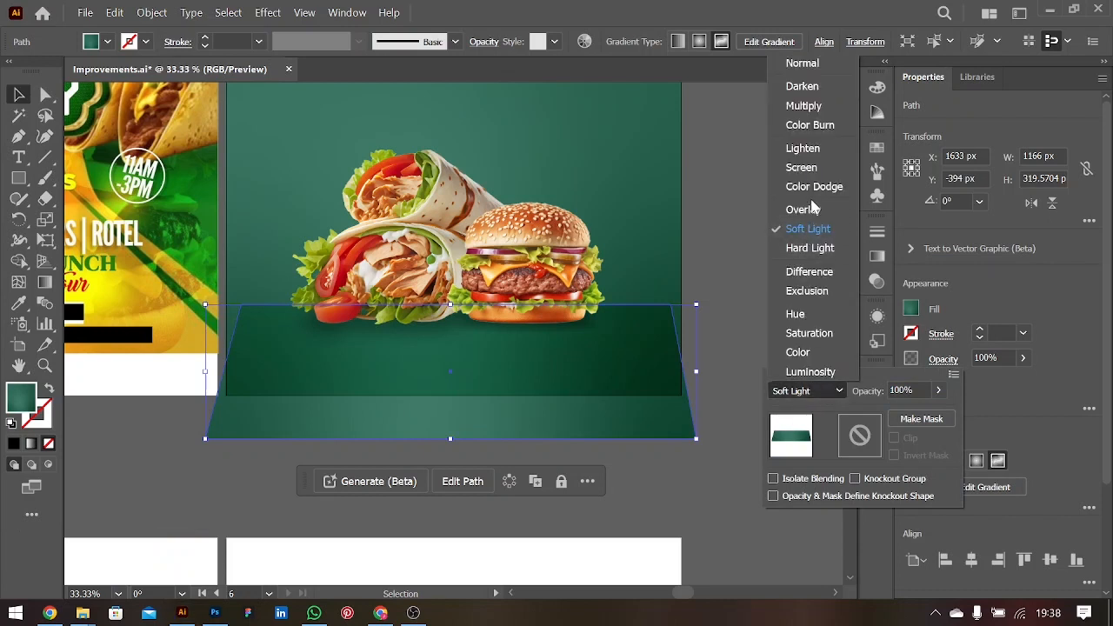
click(805, 209)
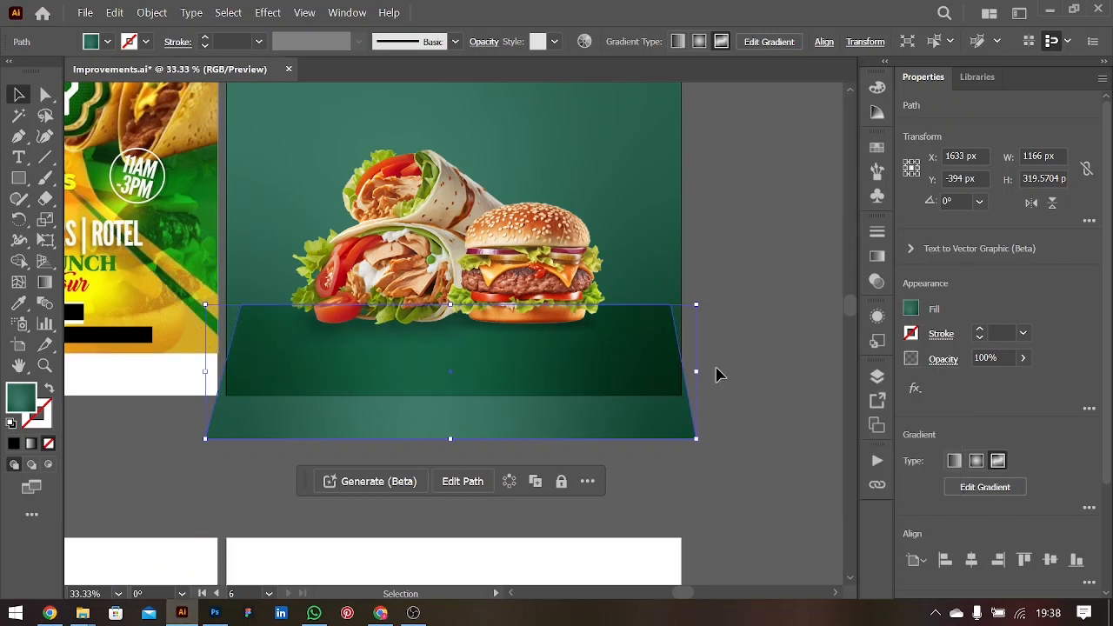
click(789, 266)
- Try to shift the trapezoid's upper-right corner point inward, and undo the change
scroll(737, 320, up, 3)
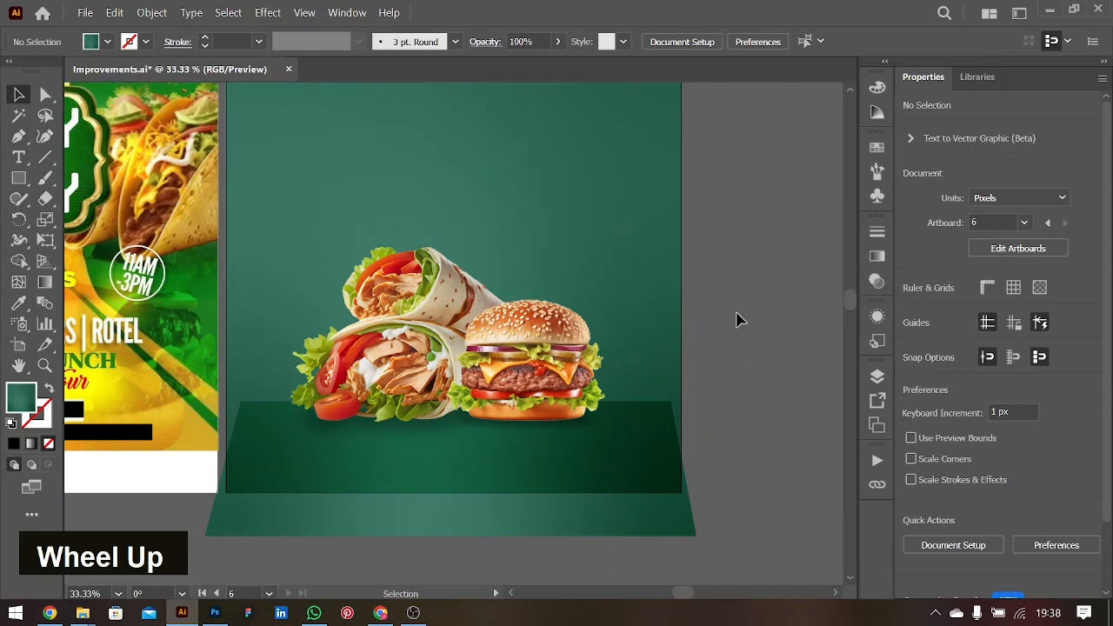
click(669, 418)
key(a)
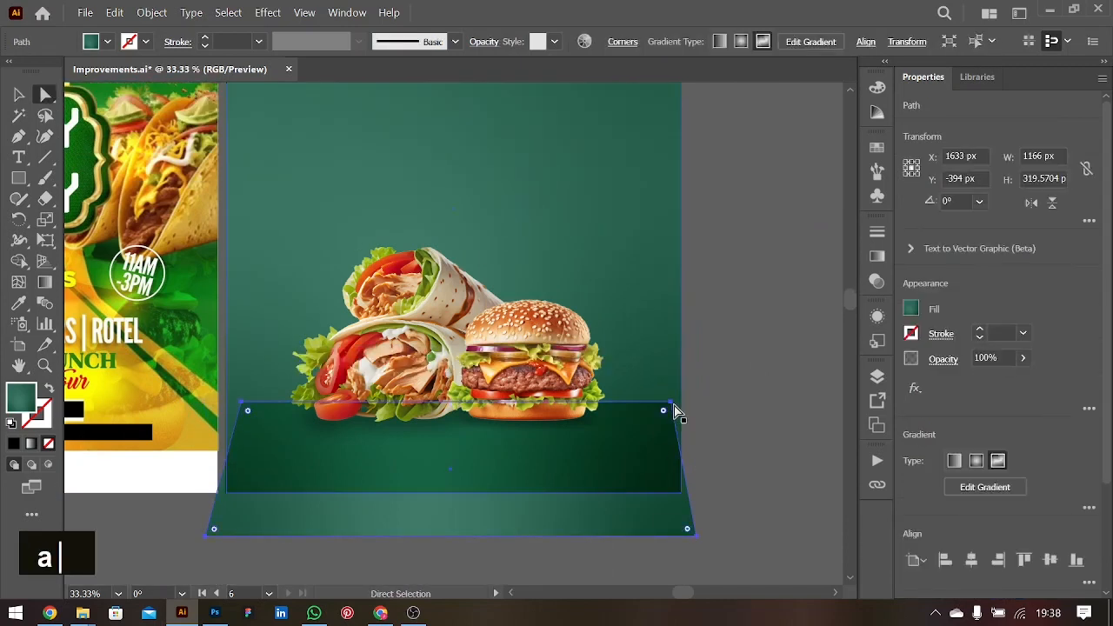
click(669, 406)
drag(670, 406, 641, 406)
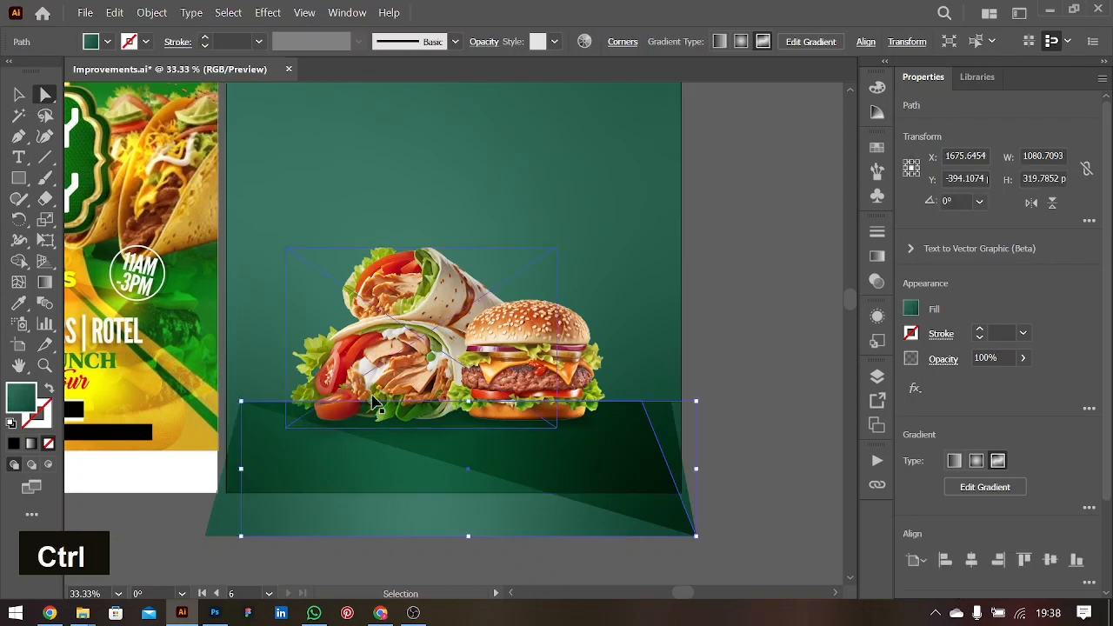
key(ctrl+z)
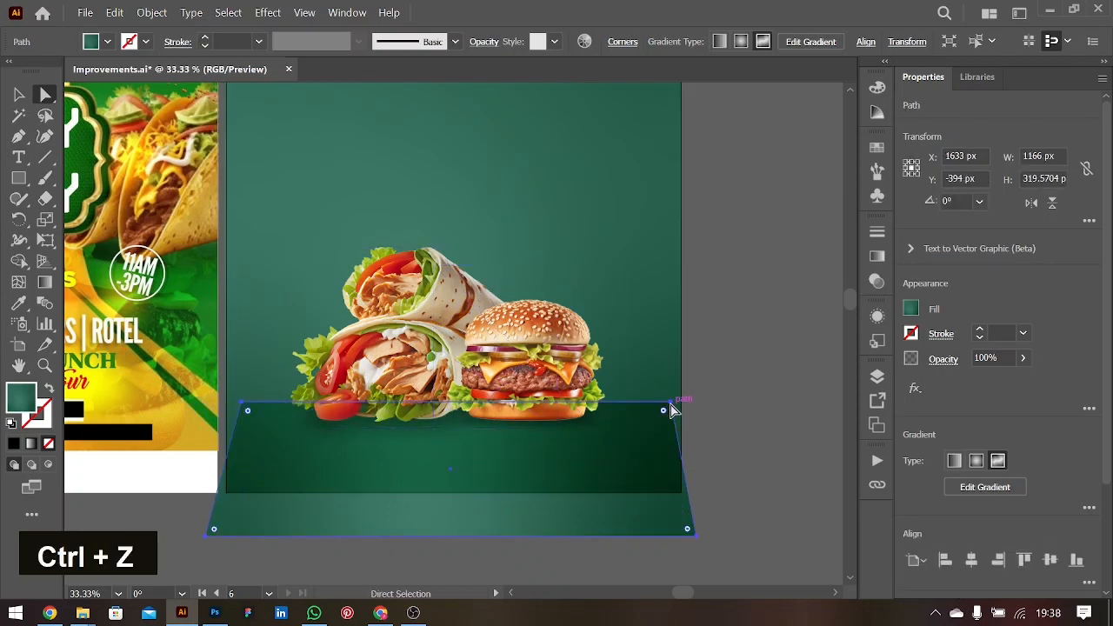
- Move the trapezoid's upper corner points further inward horizontally, to about X 2080 px and X 1215 px
drag(669, 406, 639, 405)
key(shift)
key(shift)
key(shift)
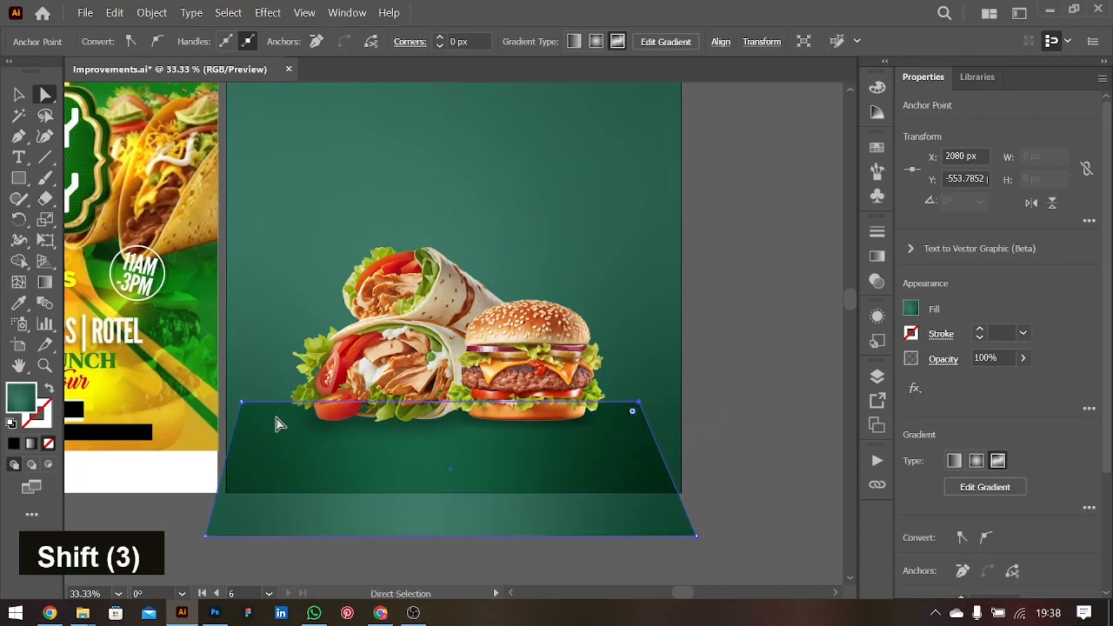
drag(241, 403, 277, 405)
key(shift)
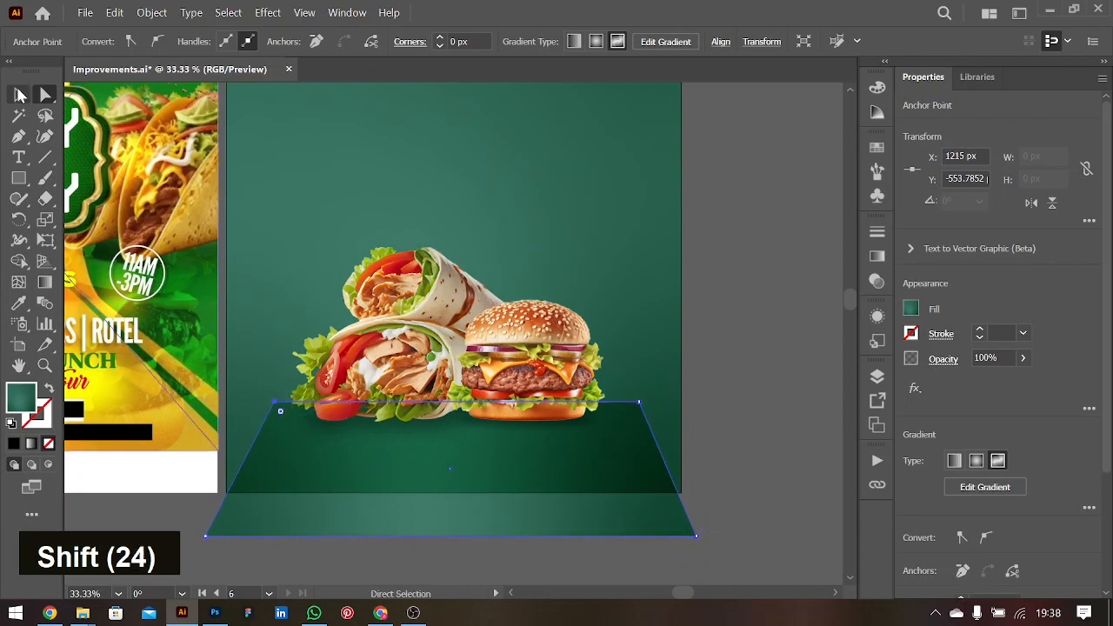
- Raise the trapezoid's lower corner points to about Y -437 px, slightly outside the artboard's sides, and deselect them
drag(206, 538, 221, 449)
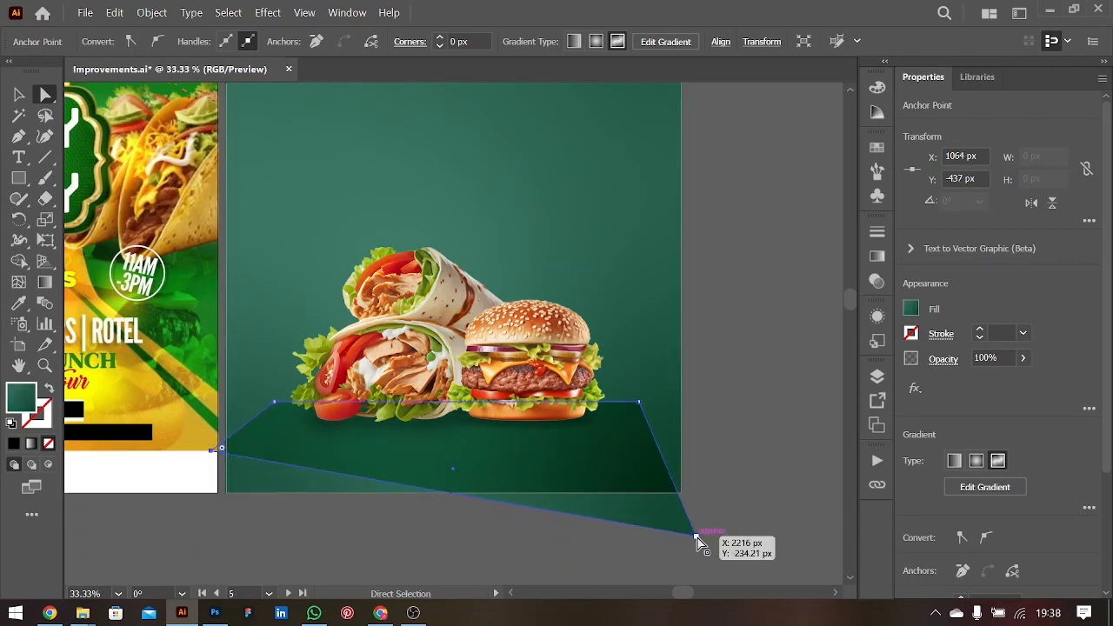
drag(697, 538, 702, 454)
key(v)
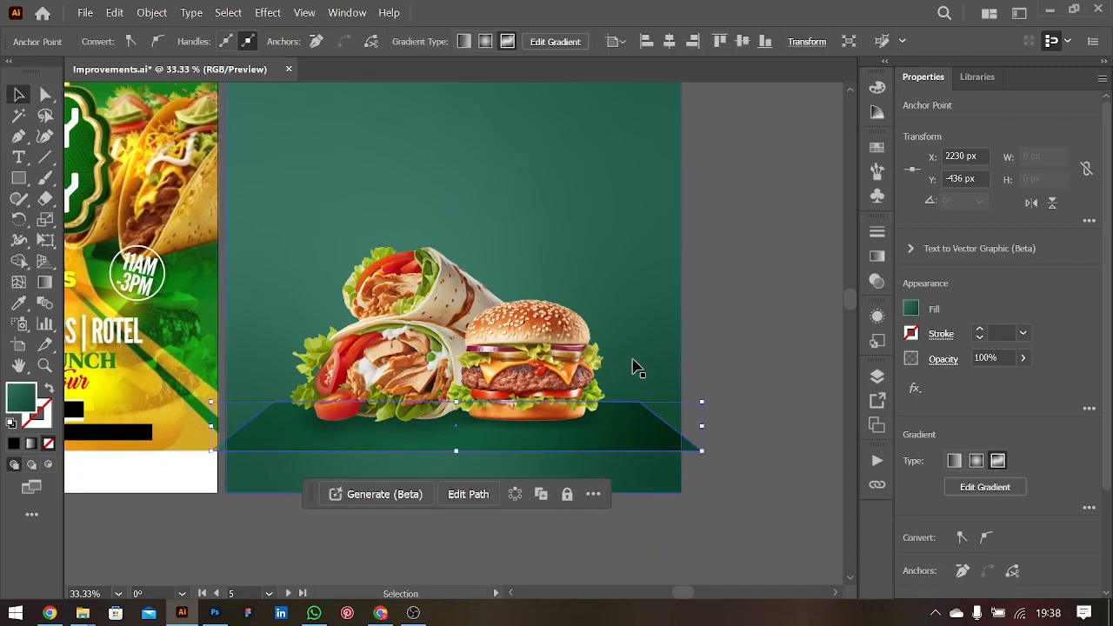
click(740, 340)
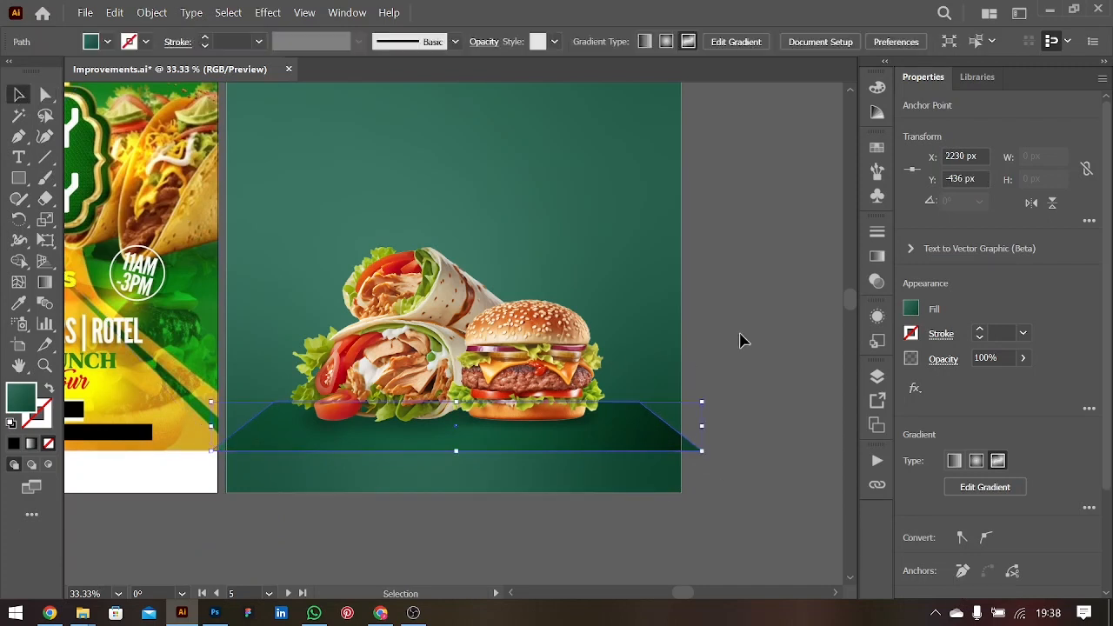
- Scale the trapezoid proportionally to about 3304 × 334 px and lower it to cover the artboard's bottom as a full-width band
click(643, 459)
drag(703, 426, 792, 426)
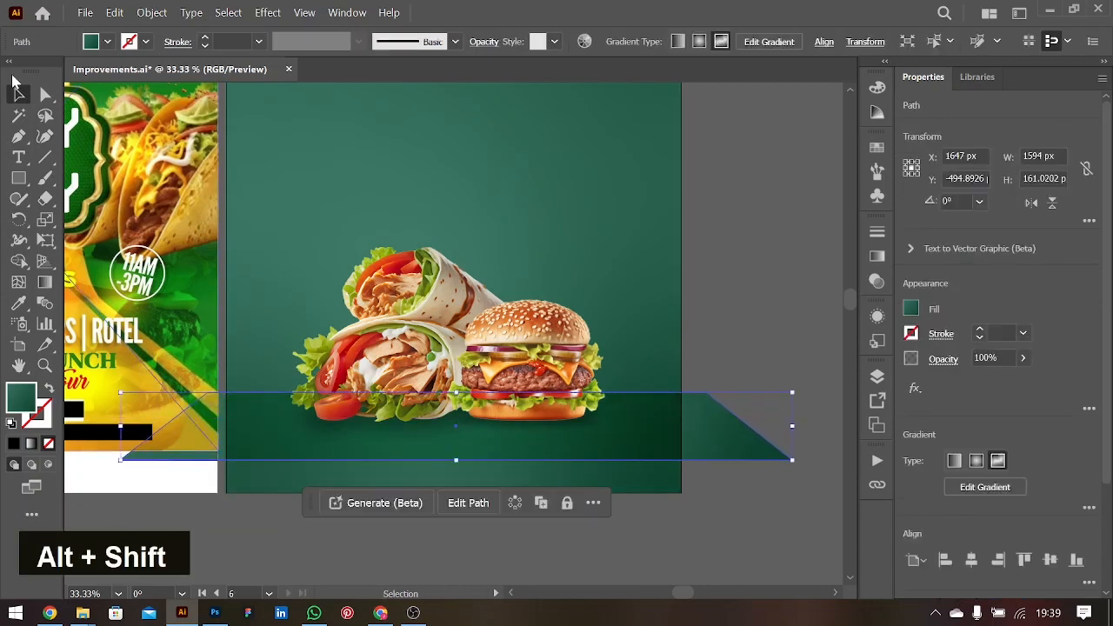
click(733, 291)
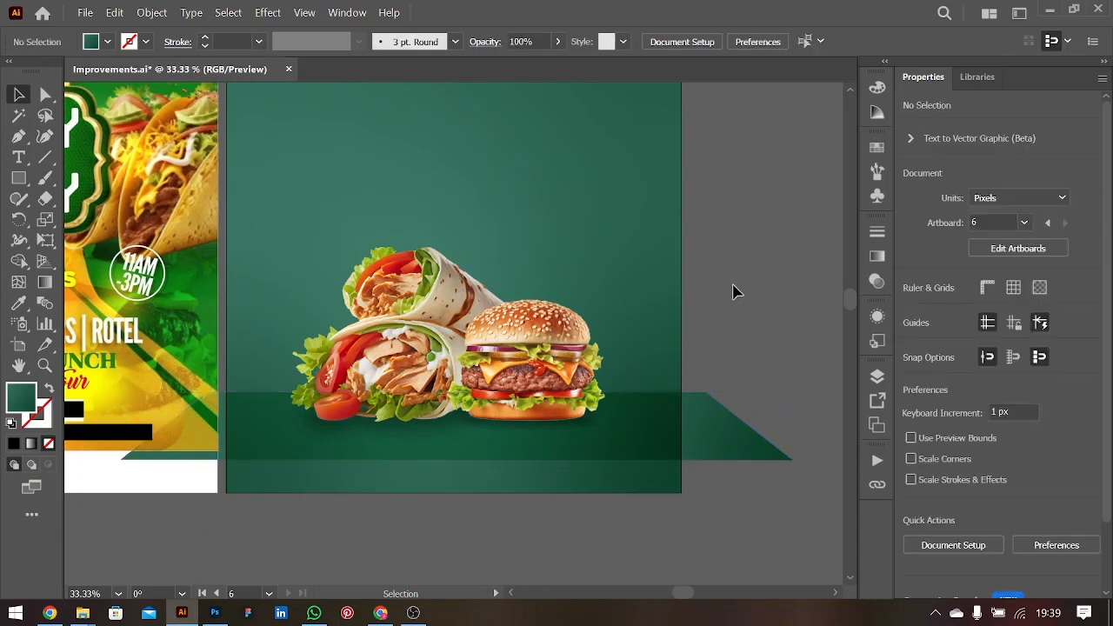
click(533, 453)
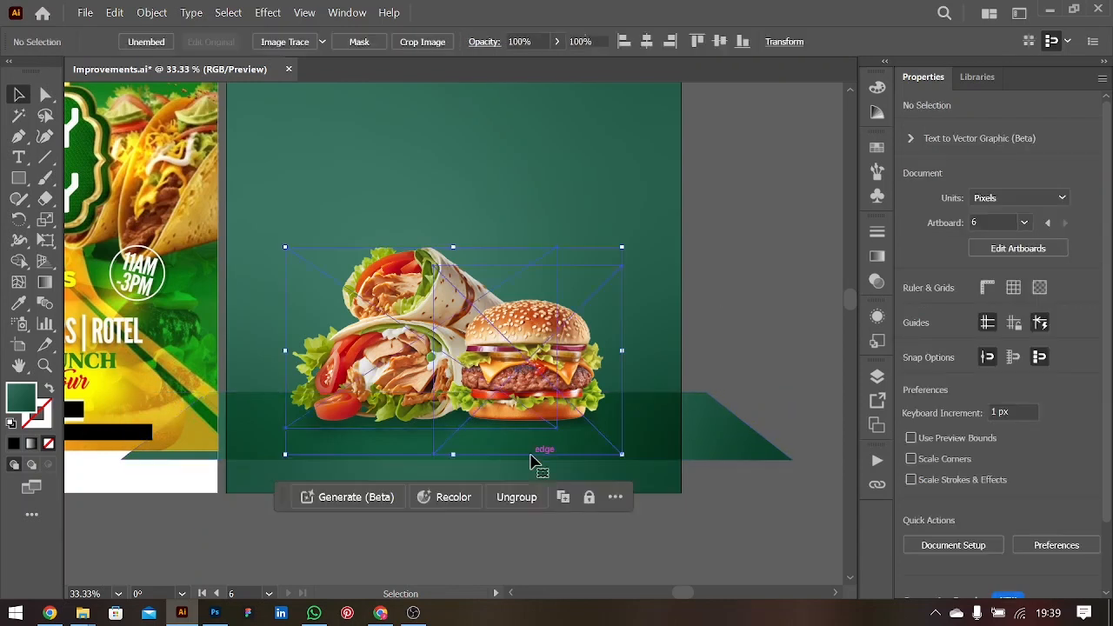
click(667, 449)
drag(455, 459, 459, 499)
drag(773, 409, 774, 437)
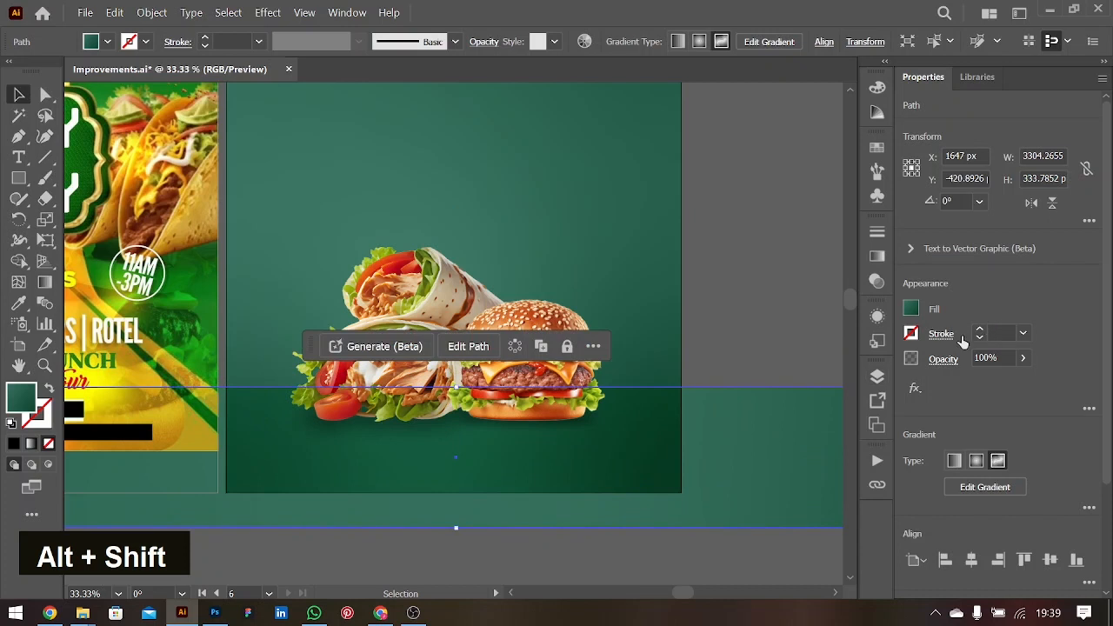
- Set the green band's blending mode to Soft Light and its opacity to 36%, and deselect it
click(943, 359)
click(814, 390)
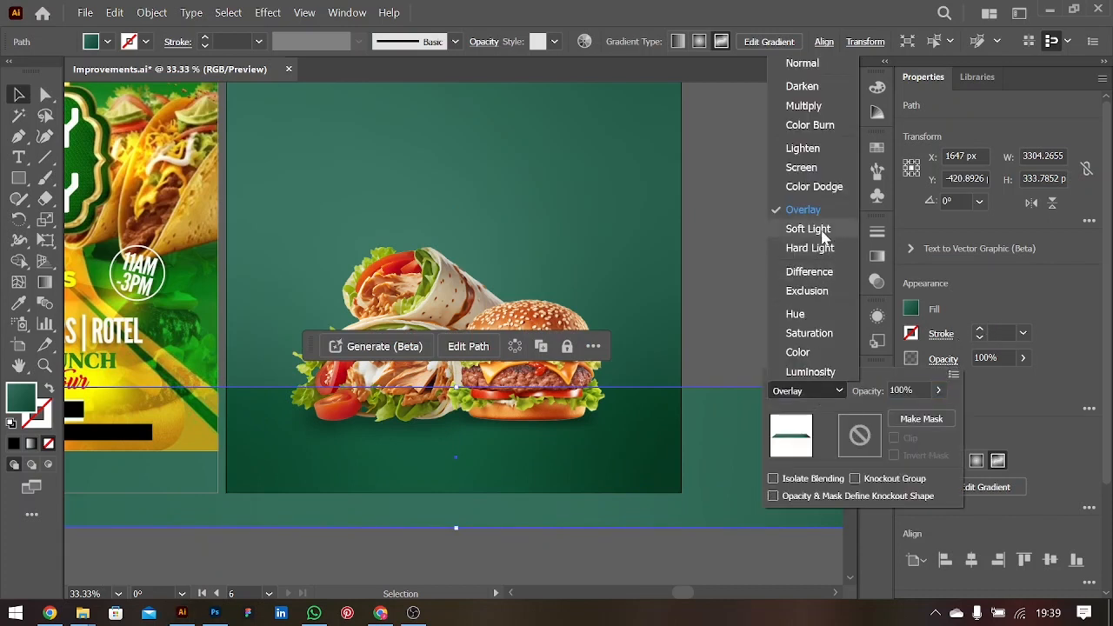
click(808, 229)
click(951, 355)
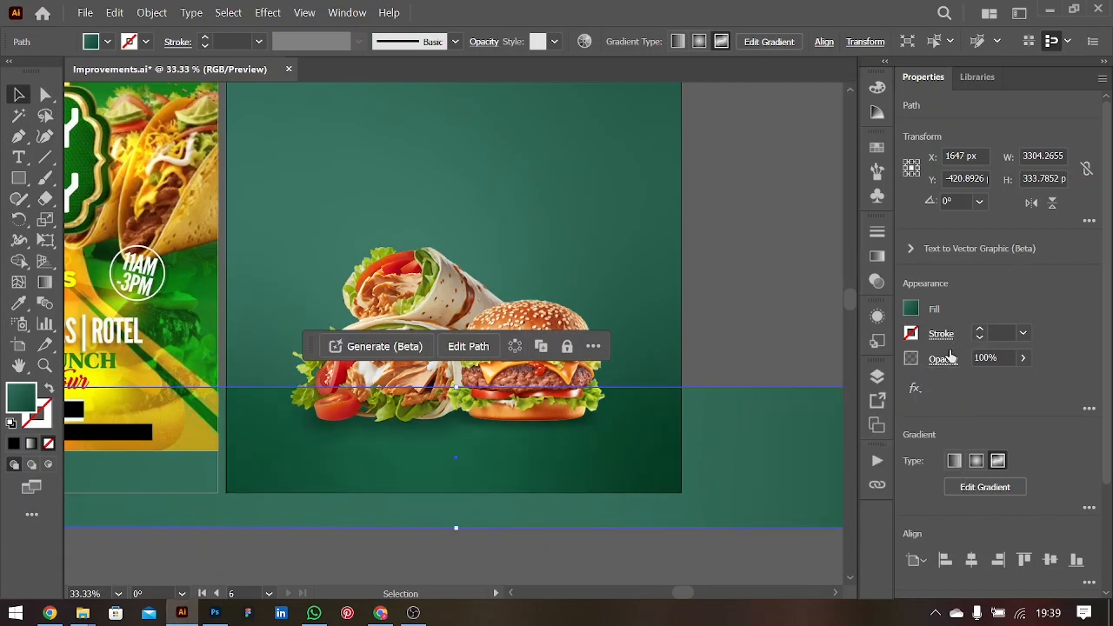
click(1022, 359)
click(1021, 360)
click(982, 380)
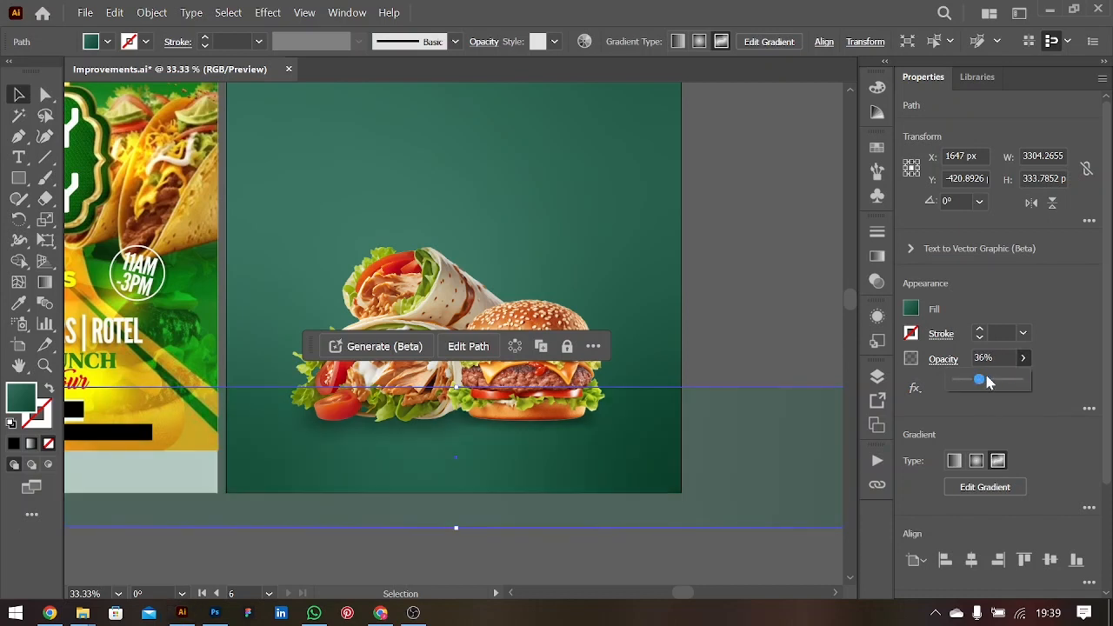
double_click(754, 278)
- Examine how the faded green band blends with the background behind the grouped food images, up close and from afar
key(ctrl)
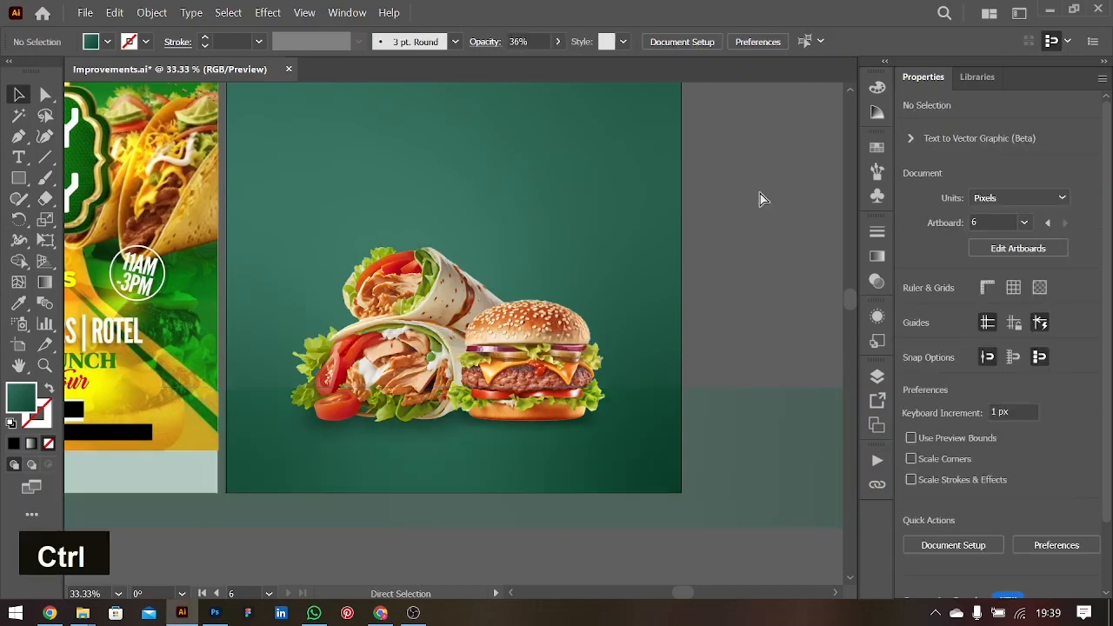
key(ctrl+minus)
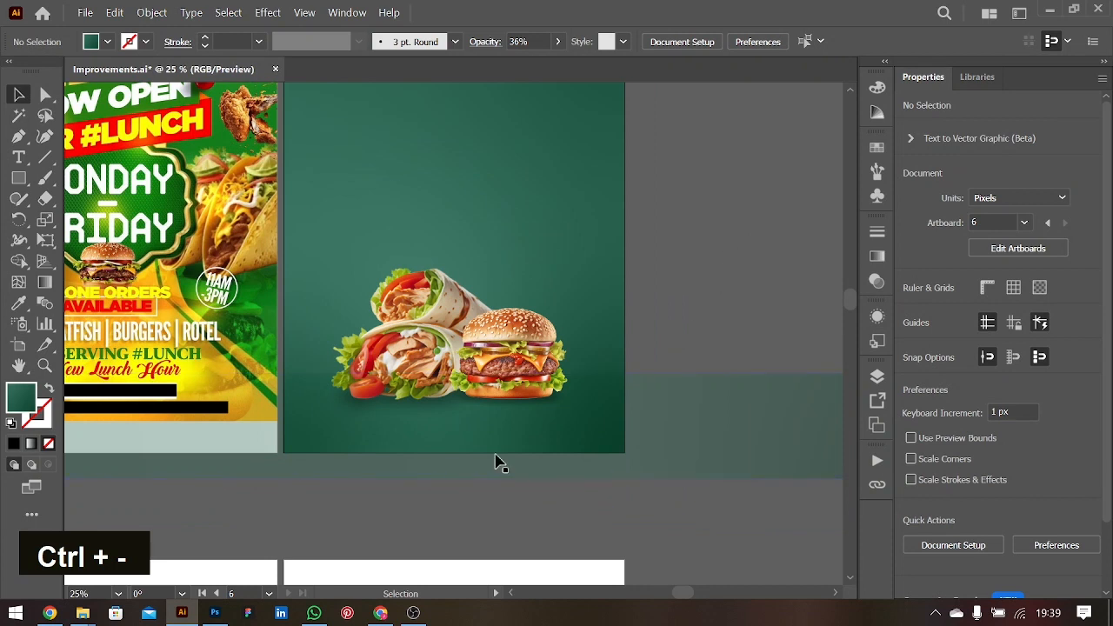
key(ctrl+equal)
key(ctrl+equal)
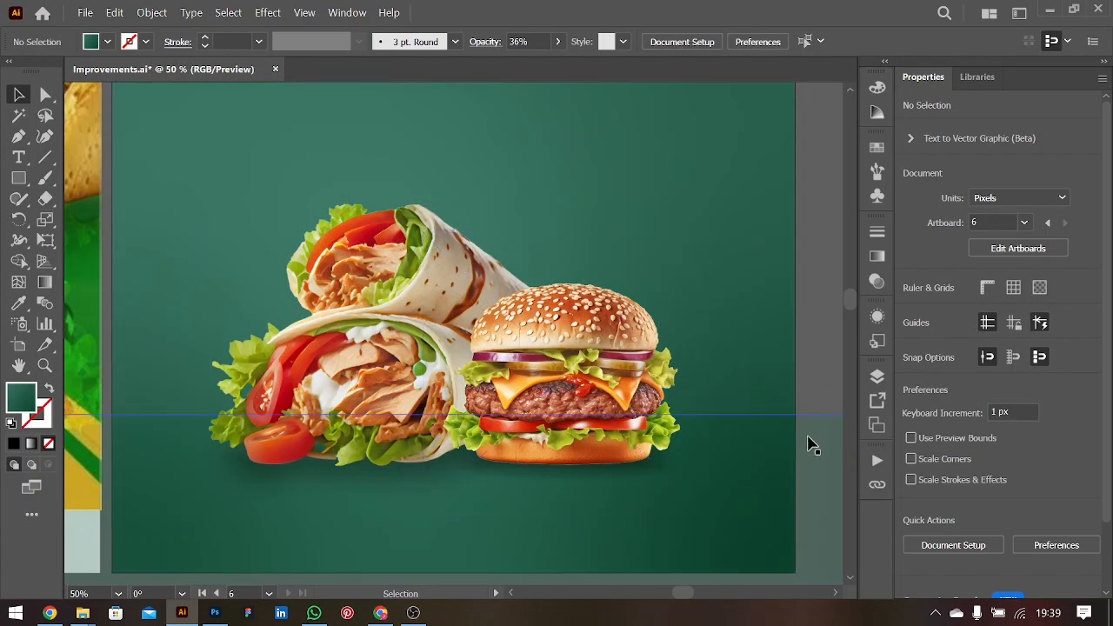
key(ctrl+minus)
key(ctrl+minus)
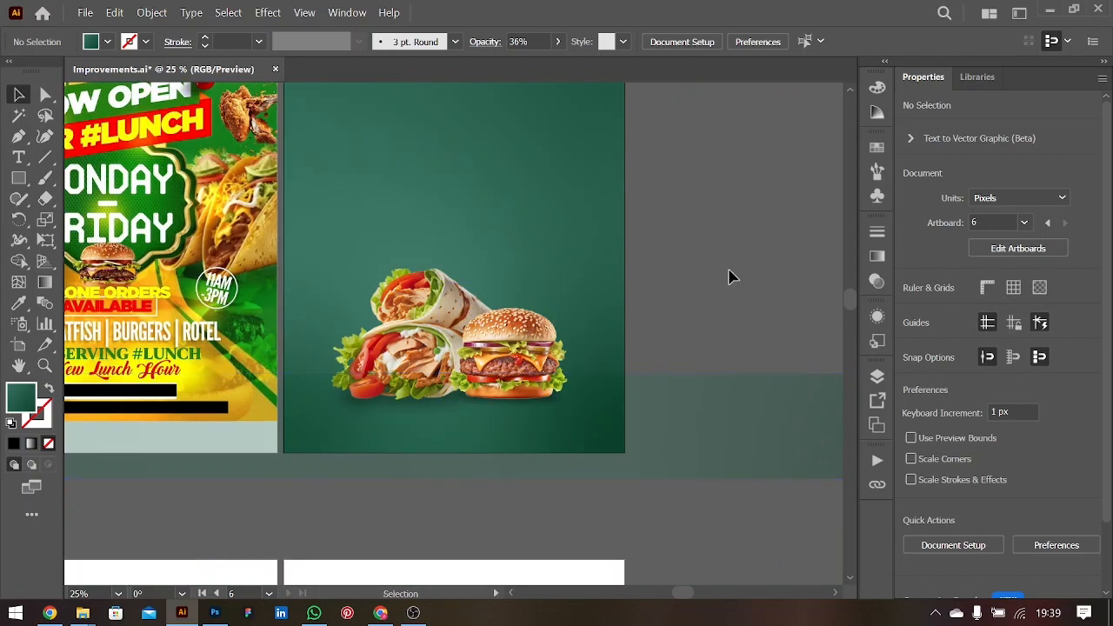
key(ctrl+equal)
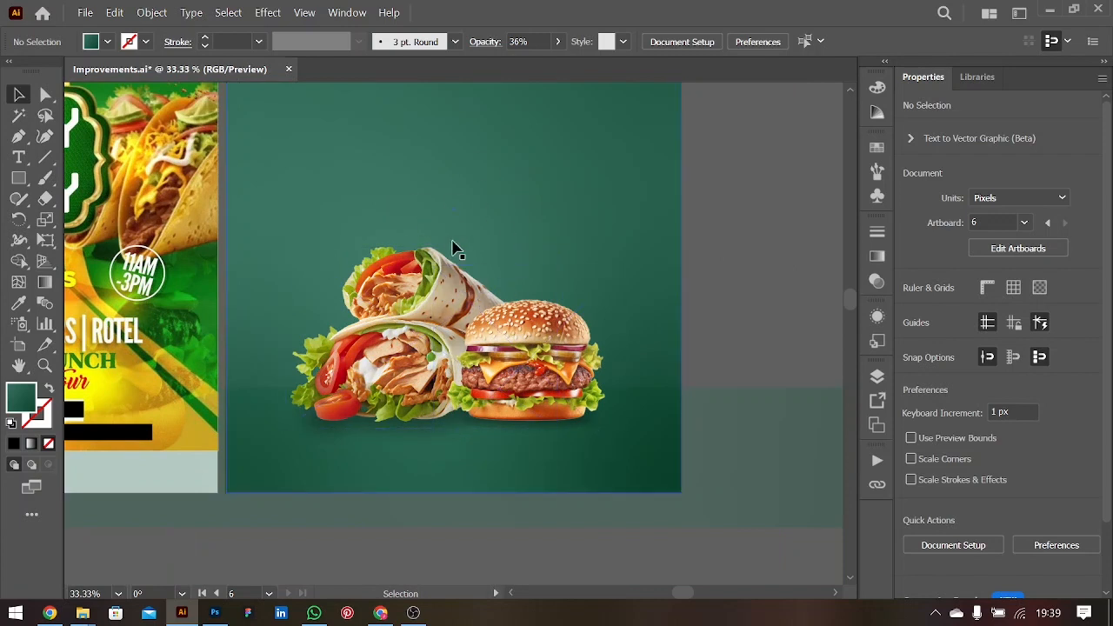
key(ctrl+minus)
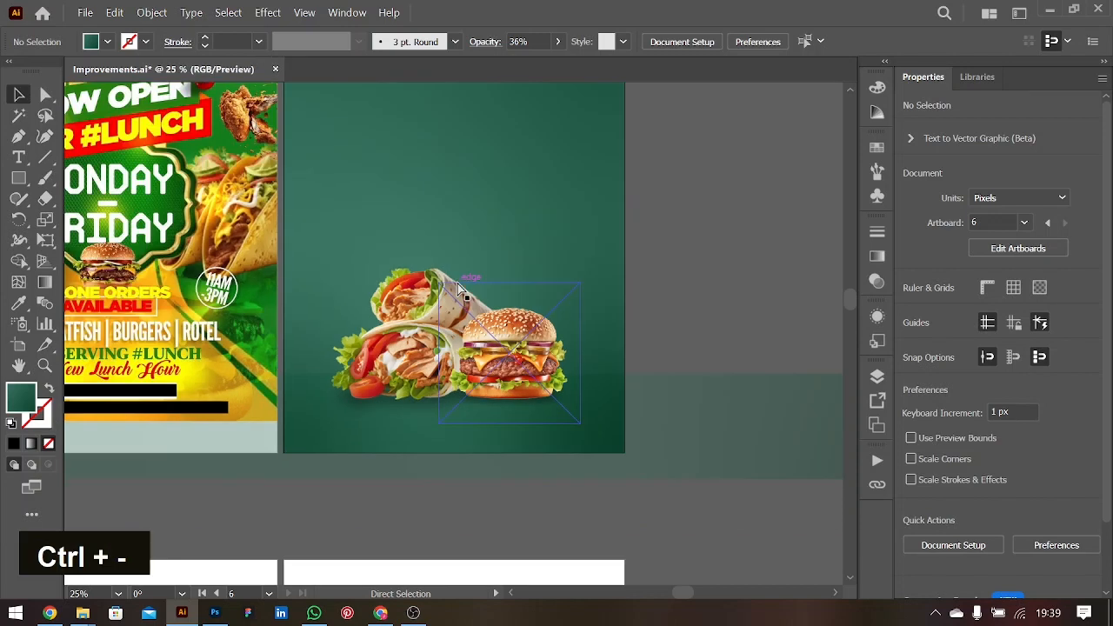
- Draw a circle about 832 px in diameter in the empty area beside the green gradient artboard, using the Ellipse tool
right_click(19, 179)
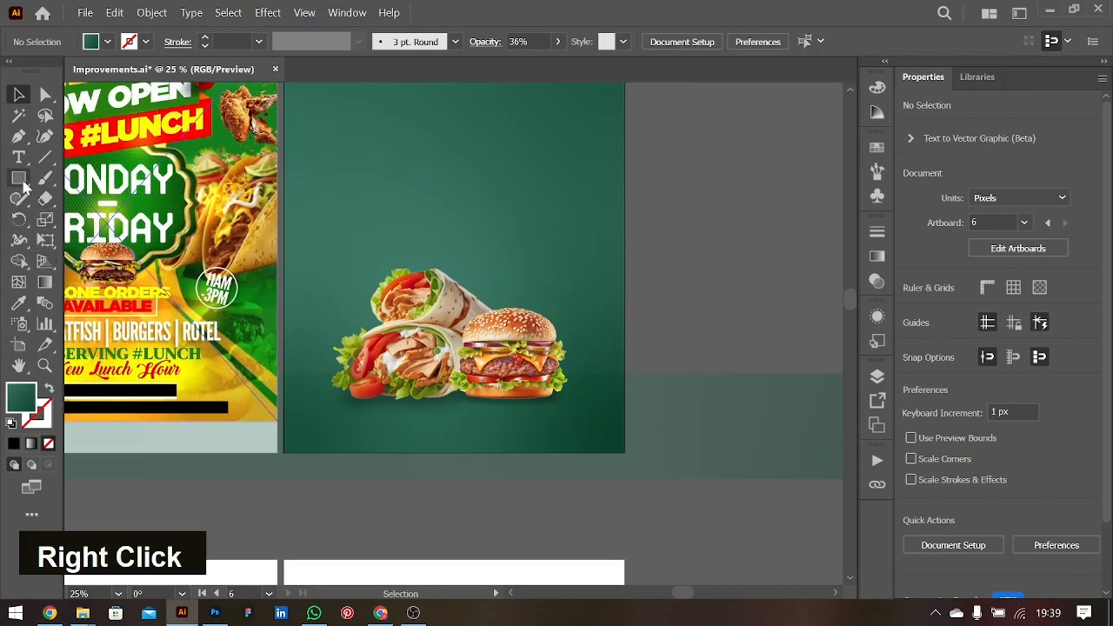
click(96, 221)
scroll(729, 357, right, 5)
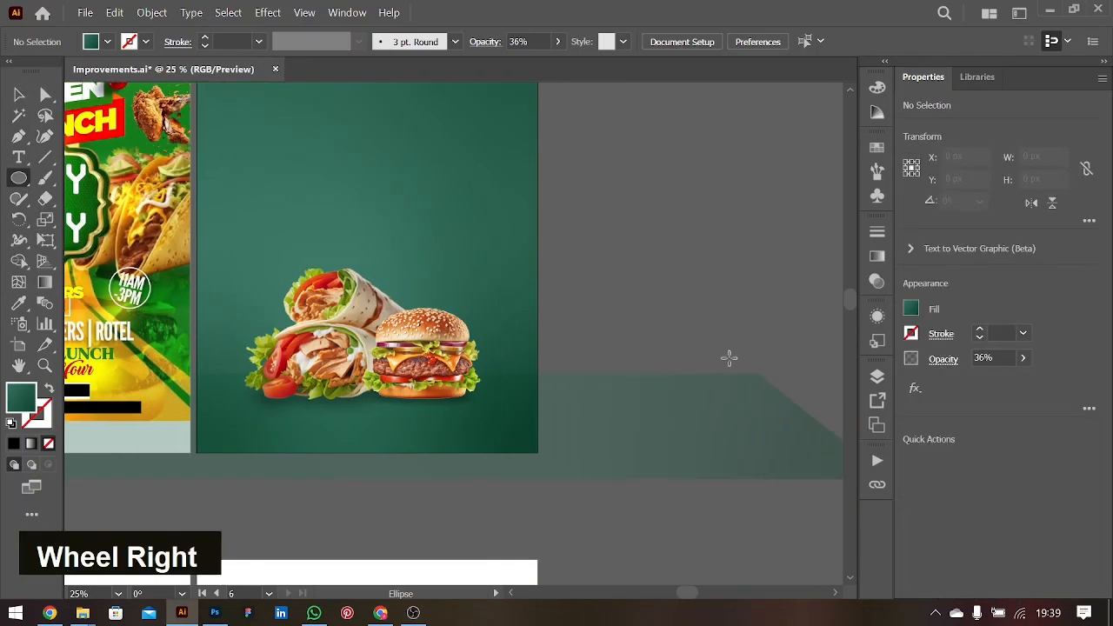
scroll(729, 357, up, 2)
mouse_move(569, 341)
mouse_down()
mouse_move(711, 483)
mouse_move(701, 474)
mouse_up()
click(19, 93)
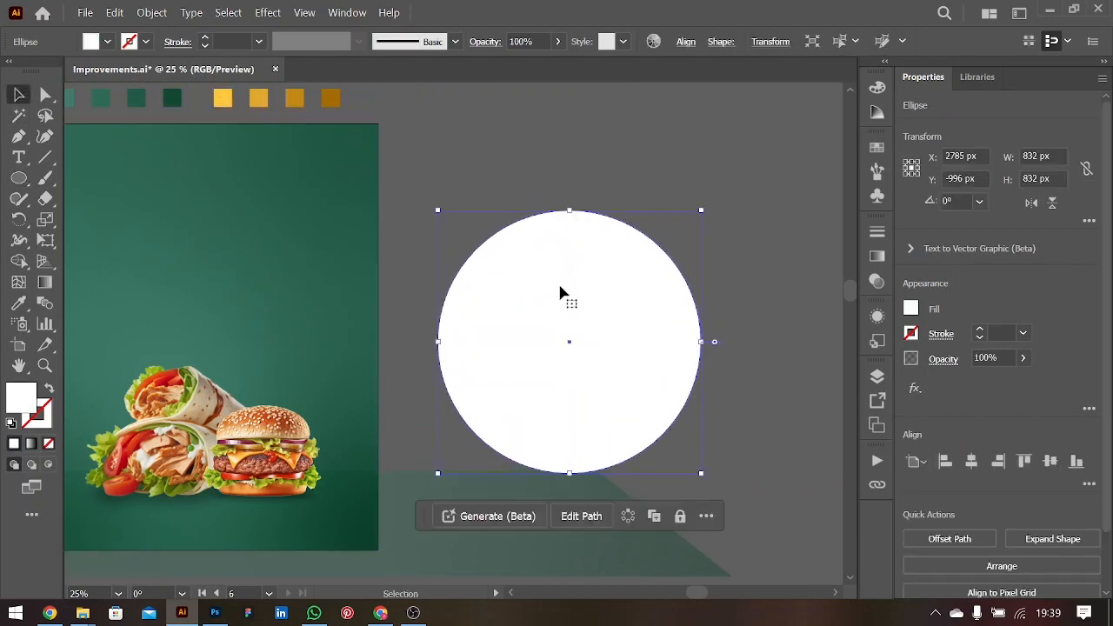
- Fill the circle with a radial gradient and sample the lightest yellow palette swatch for its inner colour stop
click(878, 256)
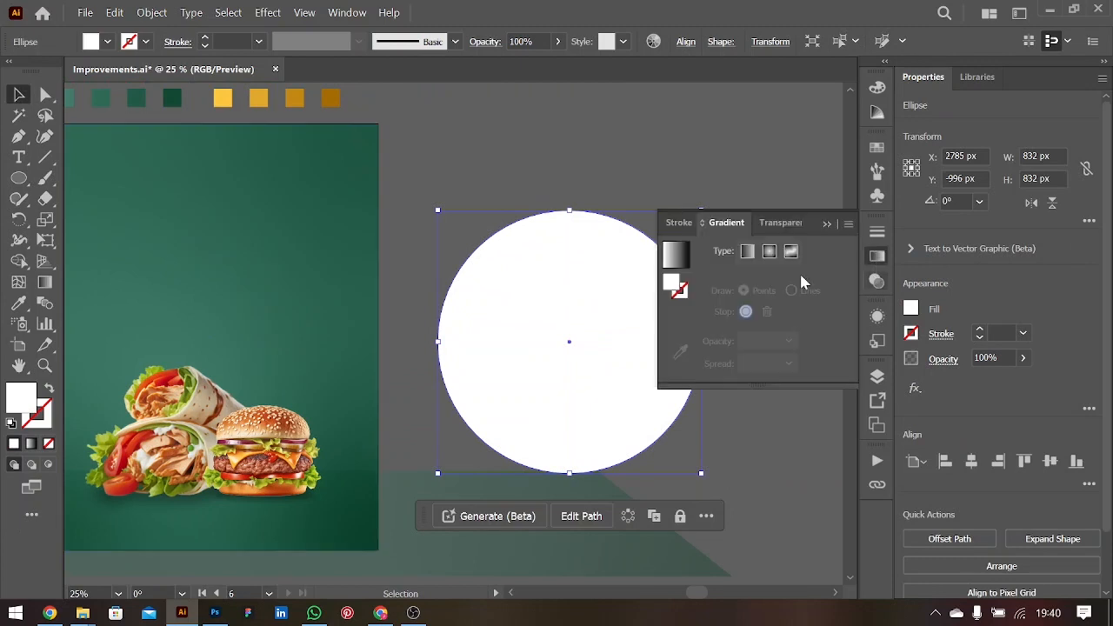
click(746, 253)
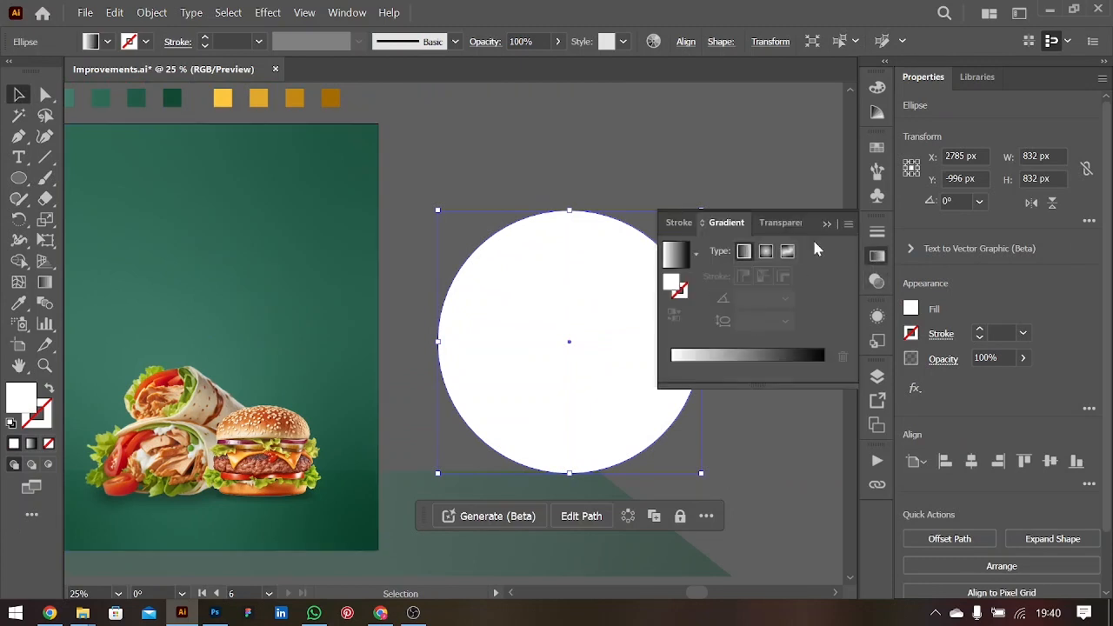
click(767, 252)
click(672, 387)
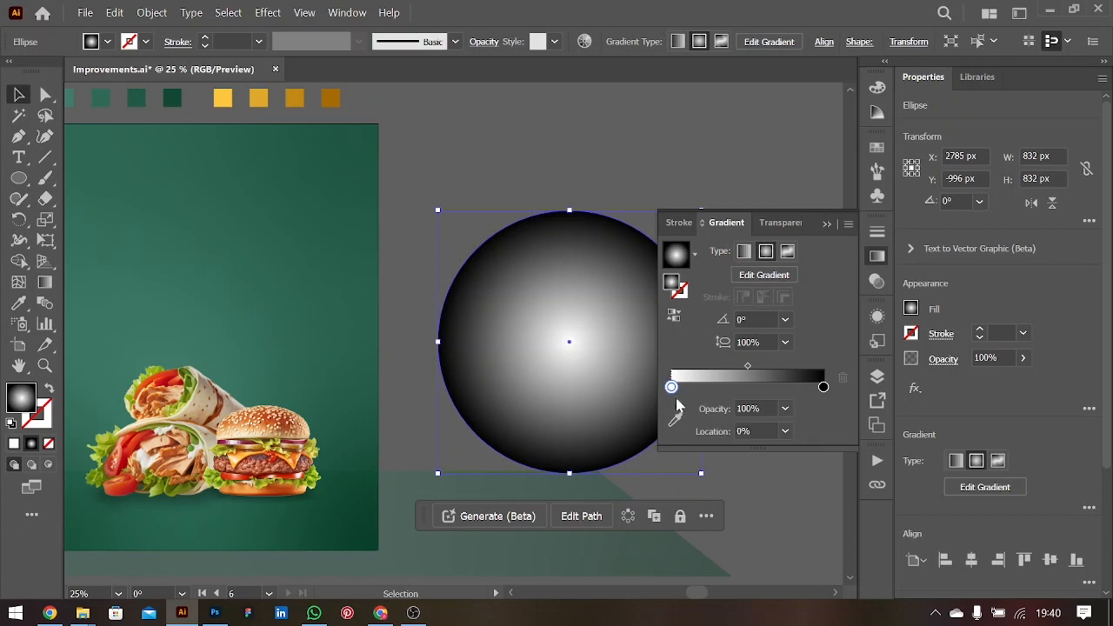
click(675, 422)
click(222, 98)
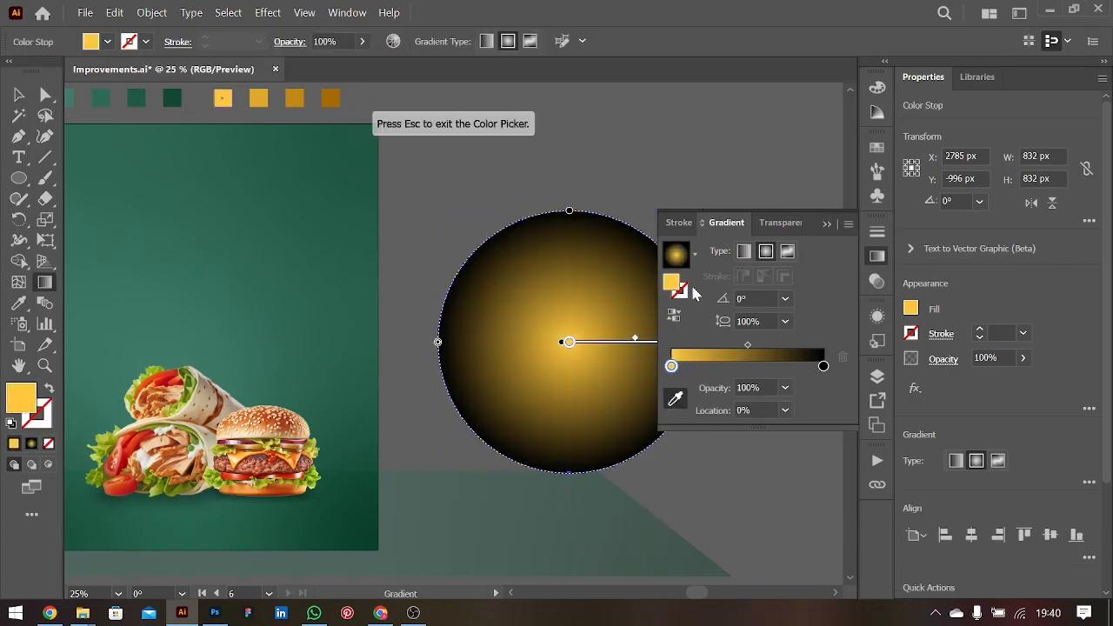
- Recolour the radial gradient's outer stop to pale cream FFF8E6, with 10% saturation and 100% brightness
click(822, 366)
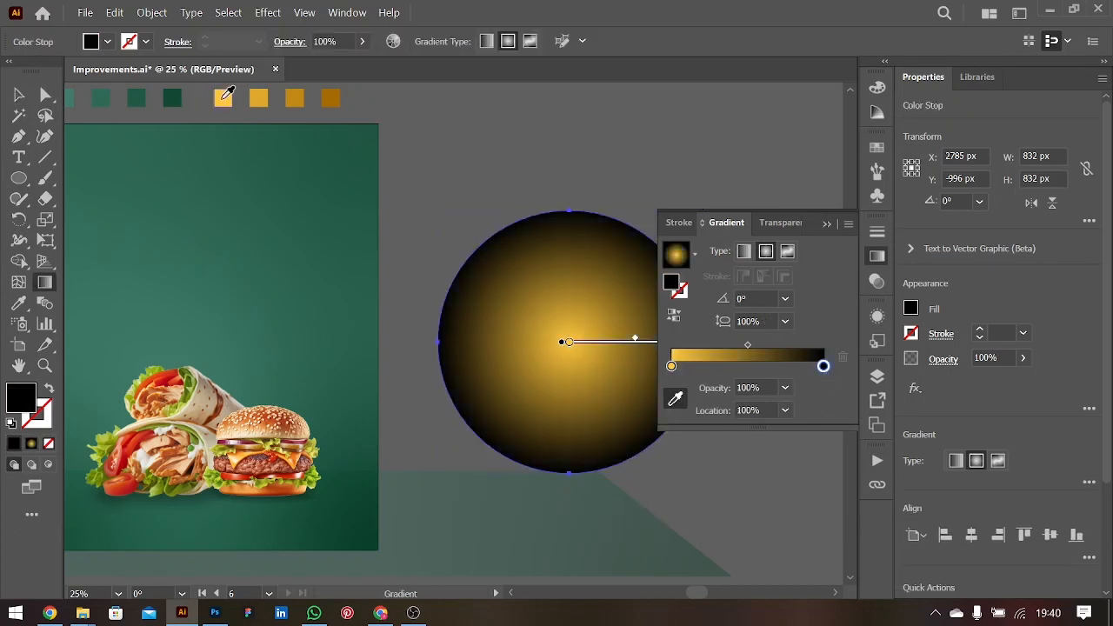
click(223, 98)
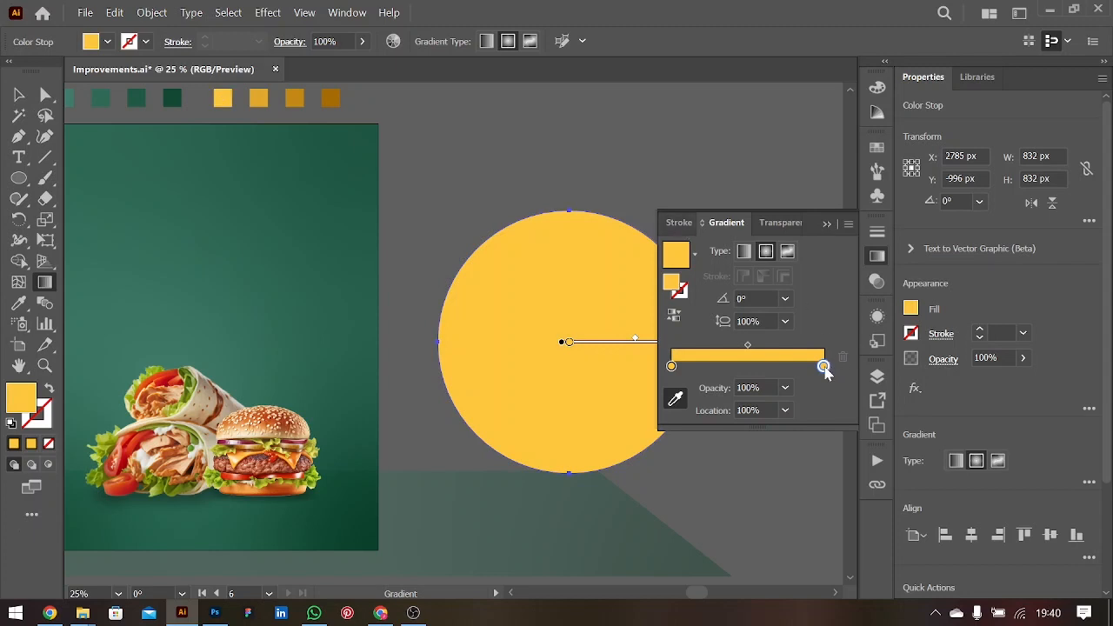
double_click(824, 366)
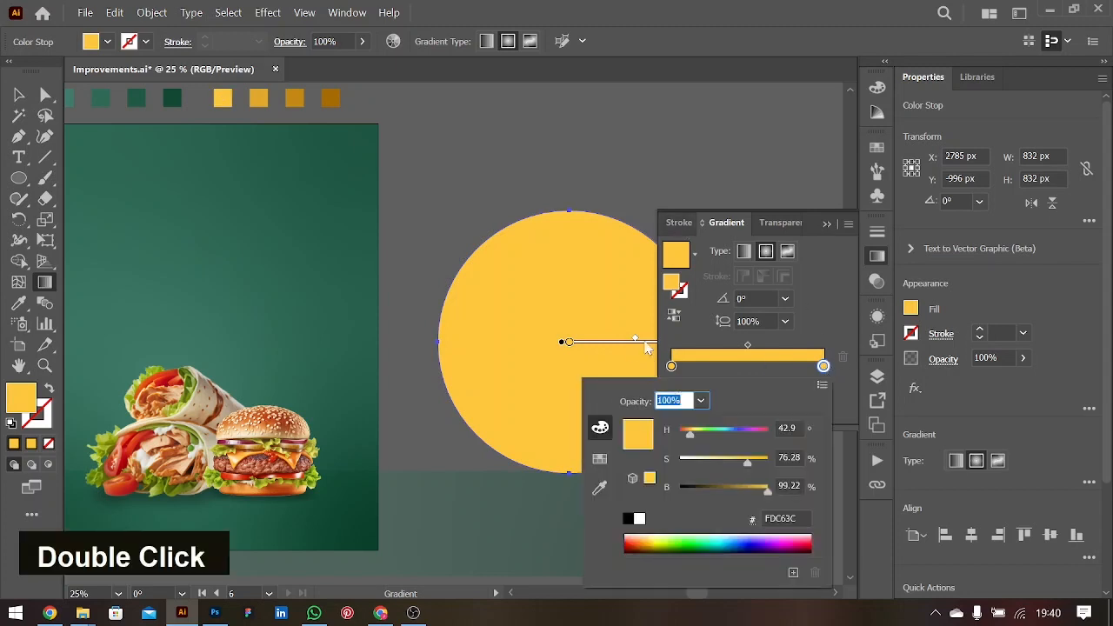
click(599, 460)
click(624, 421)
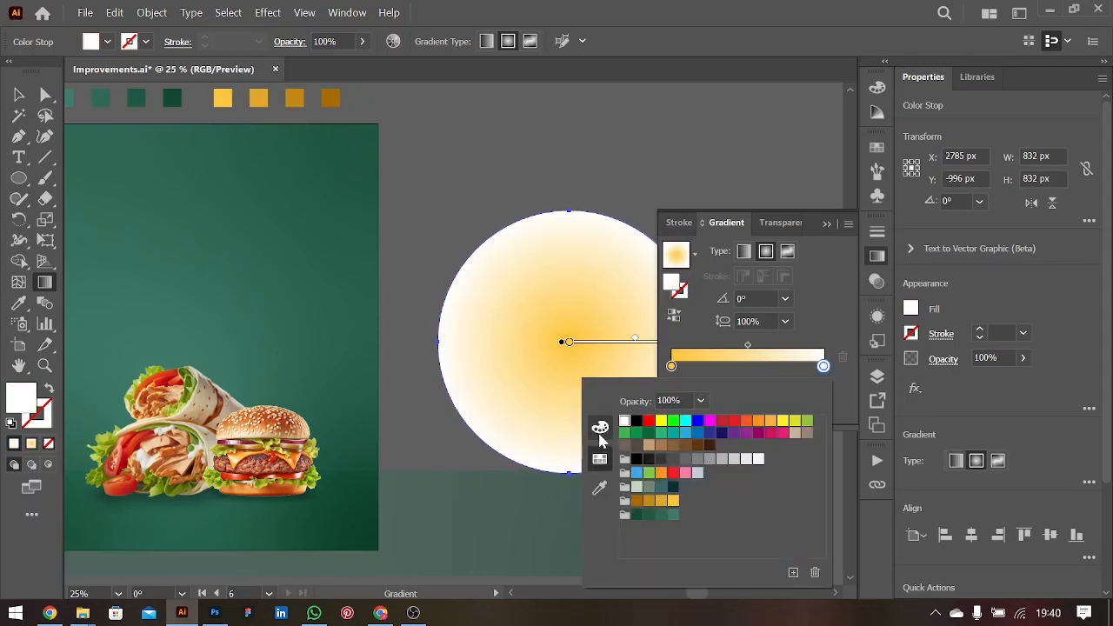
double_click(599, 427)
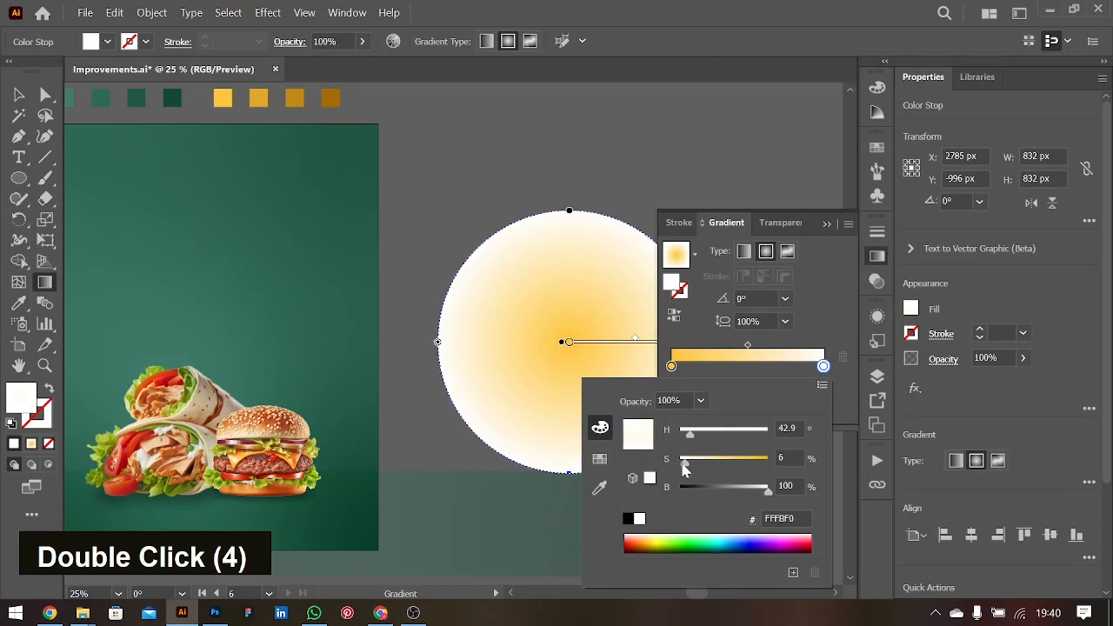
drag(683, 464, 688, 461)
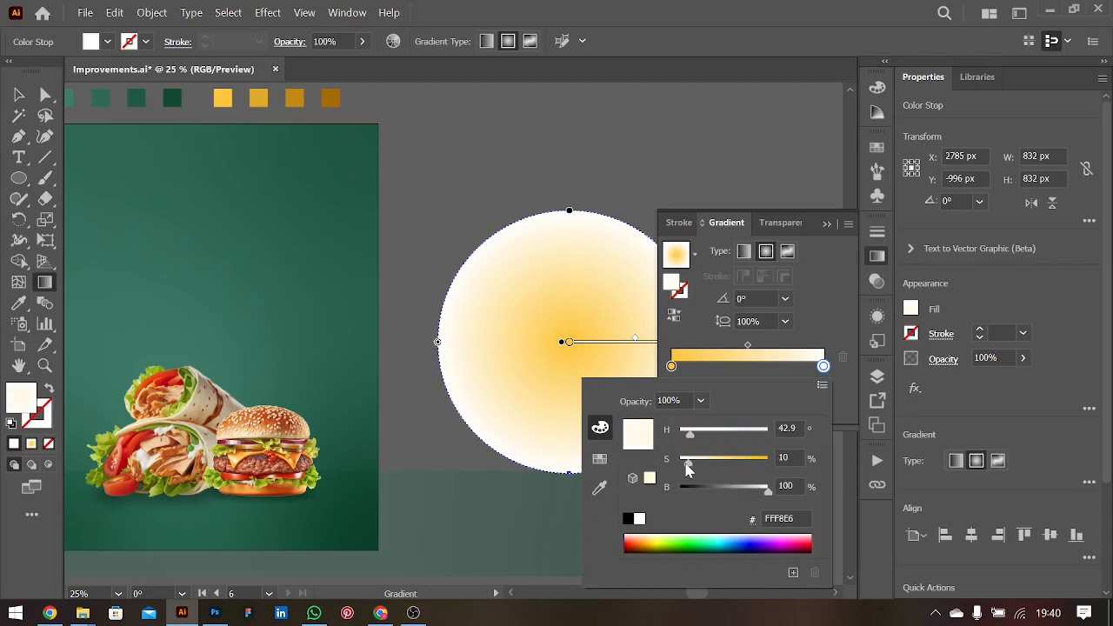
- Set the outer gradient stop's opacity to 0% so the yellow glow fades out at the circle's edge
click(823, 367)
click(786, 388)
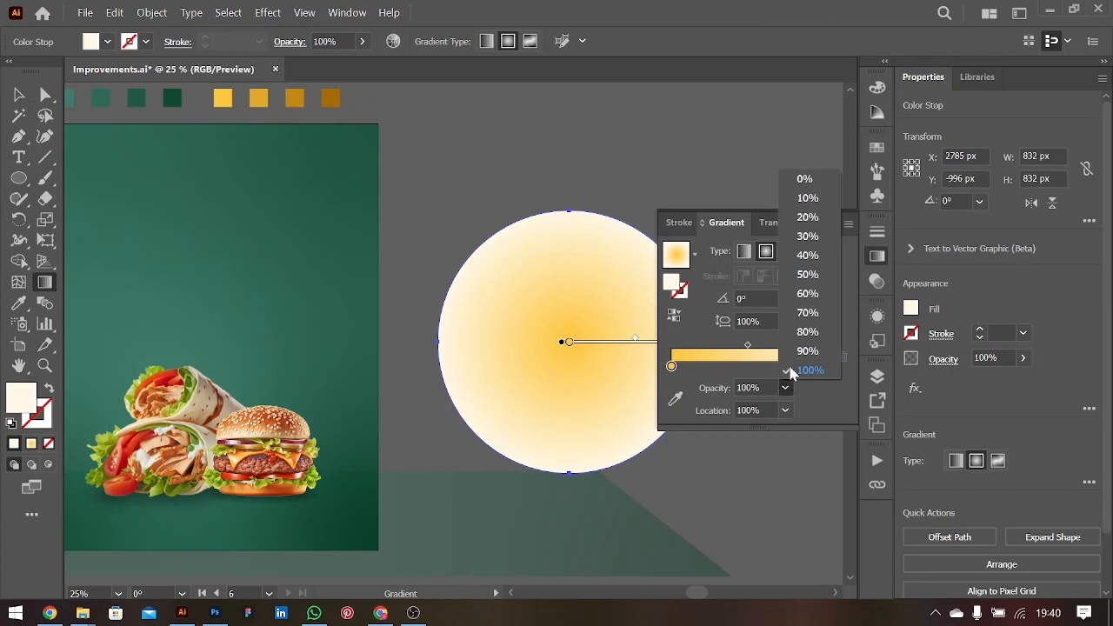
click(805, 179)
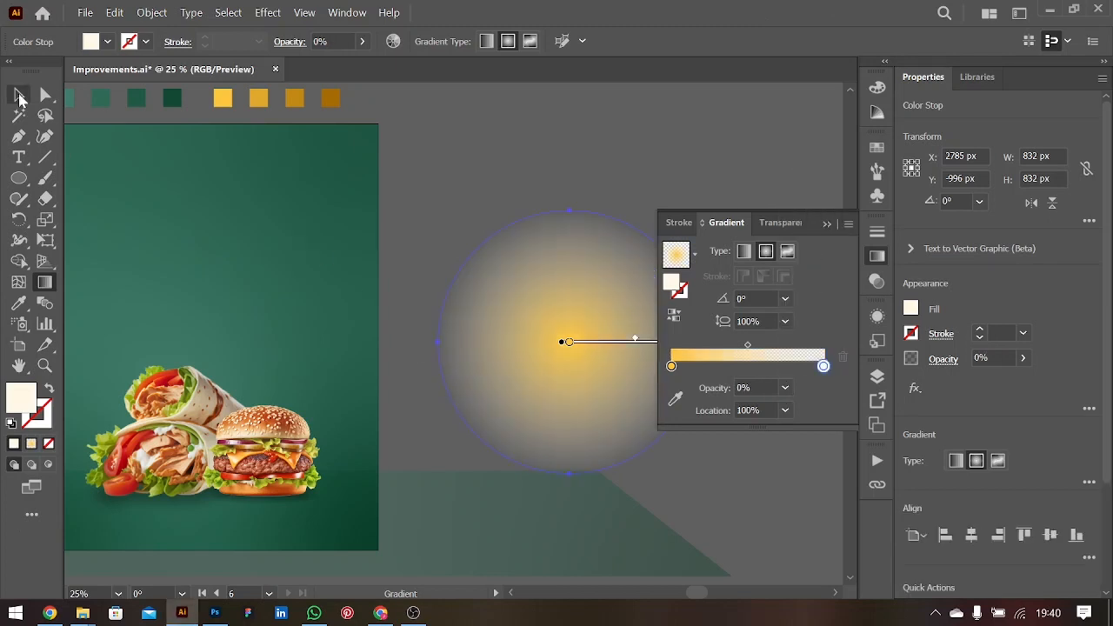
click(19, 94)
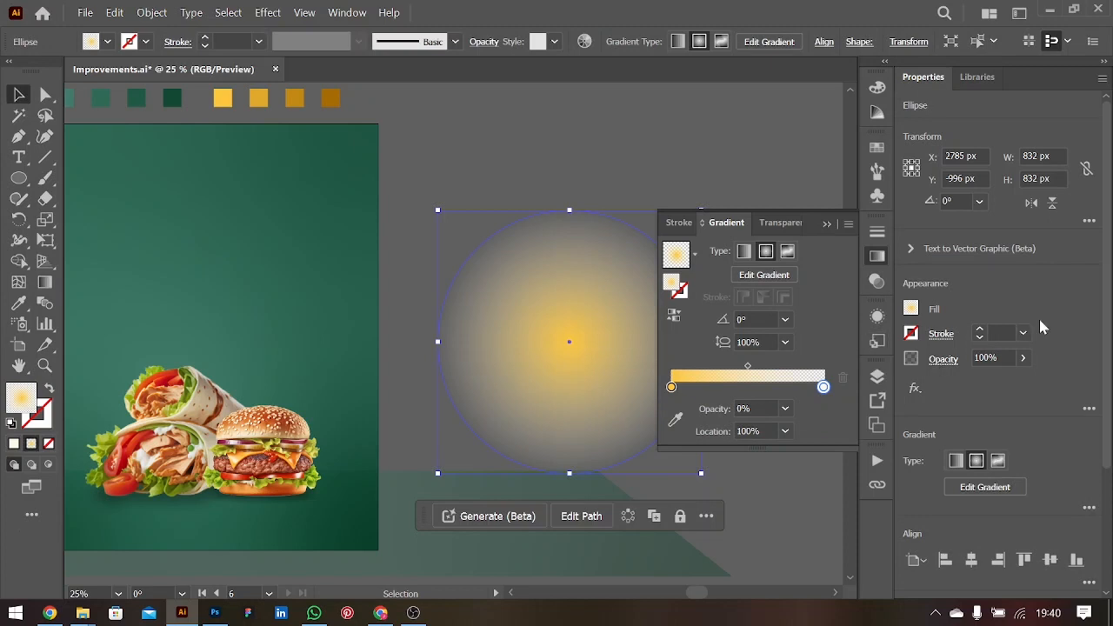
- Apply a Roughen effect to the glow circle with relative size 32%, detail 30 per inch and corner points
click(915, 389)
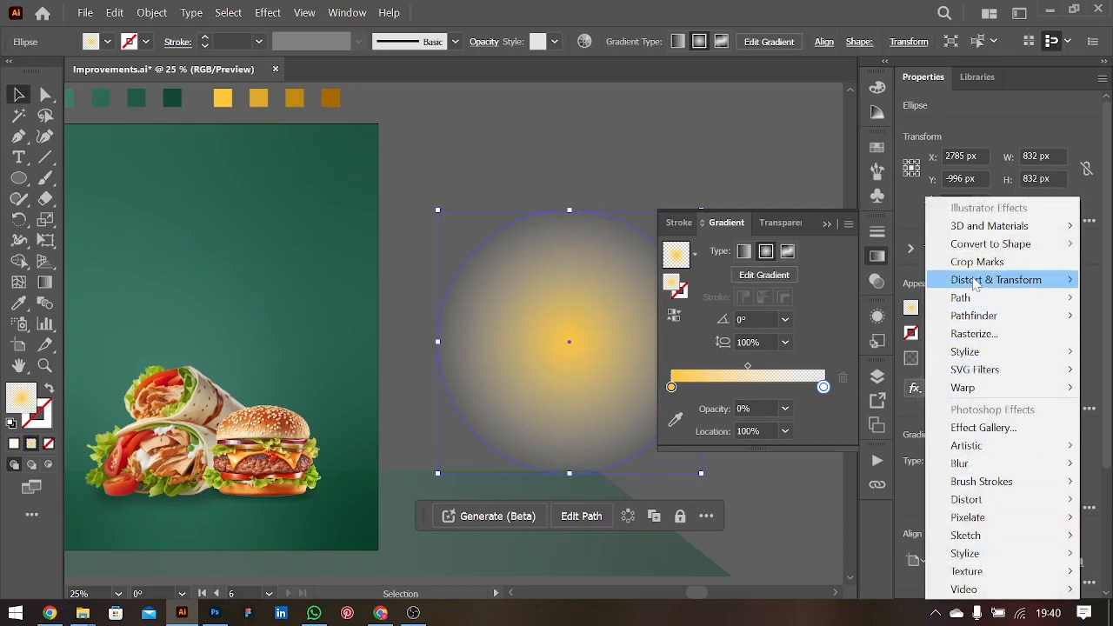
mouse_move(1000, 280)
click(838, 316)
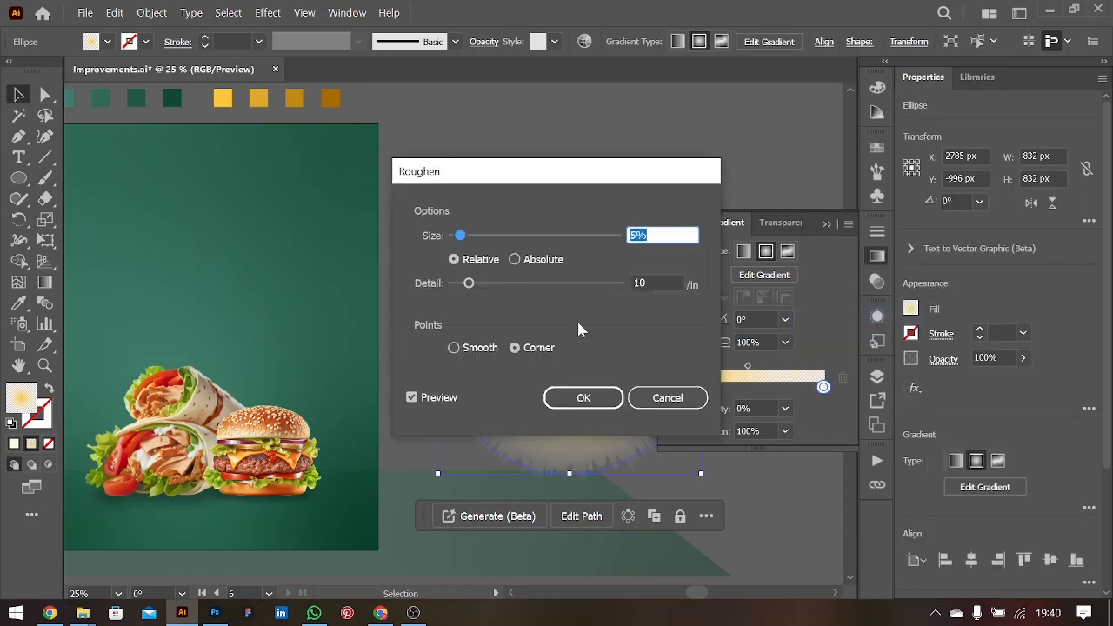
drag(545, 170, 977, 143)
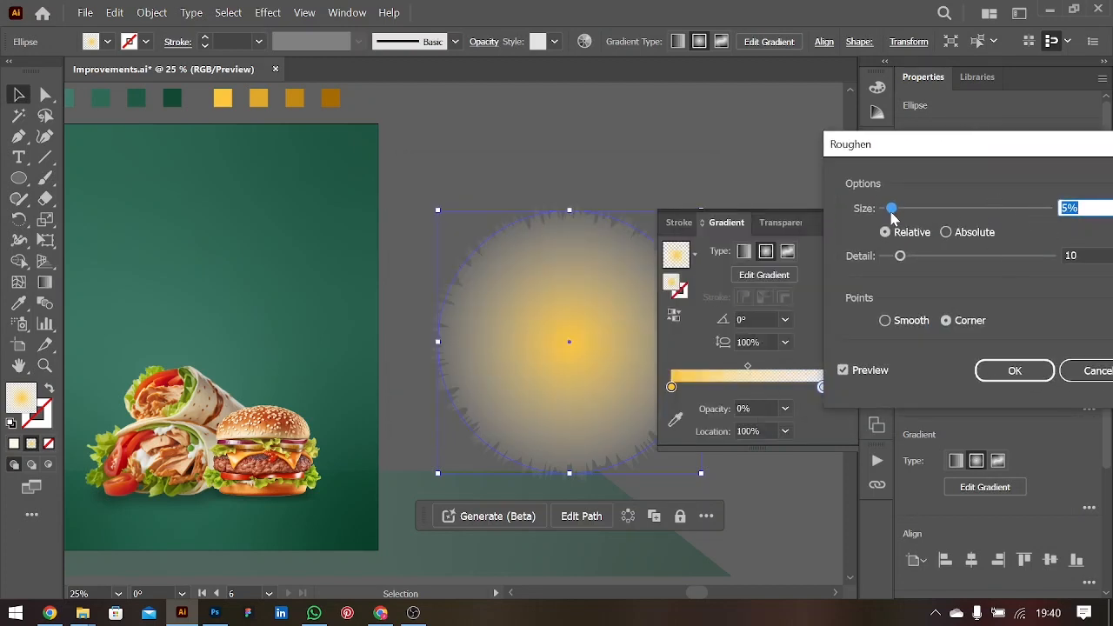
drag(927, 211, 933, 214)
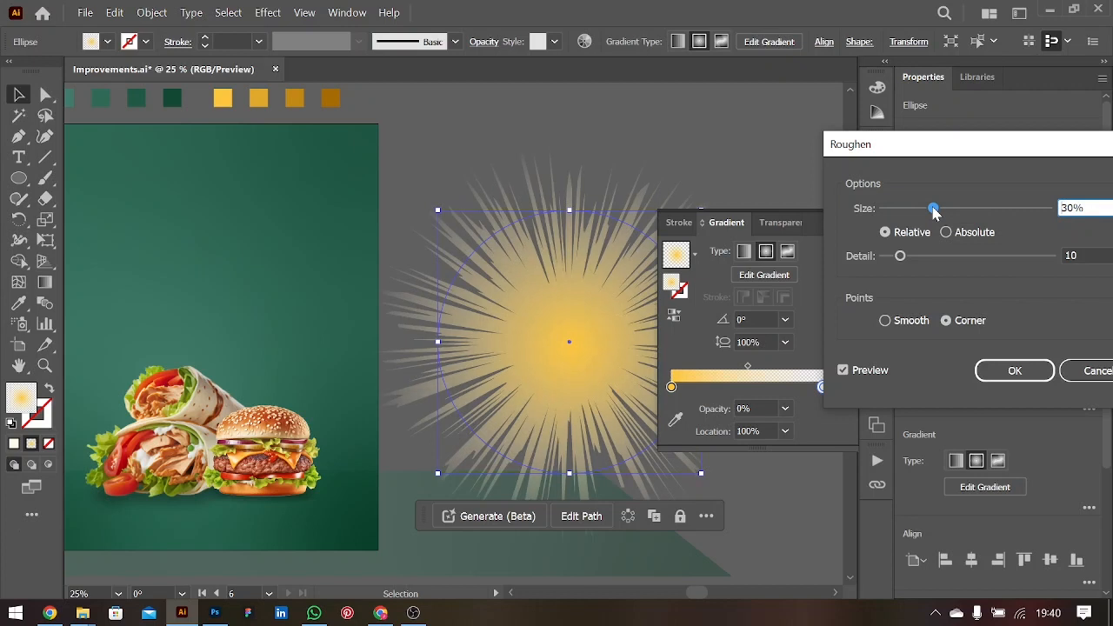
click(1070, 256)
key(shift+Up)
key(shift+Up)
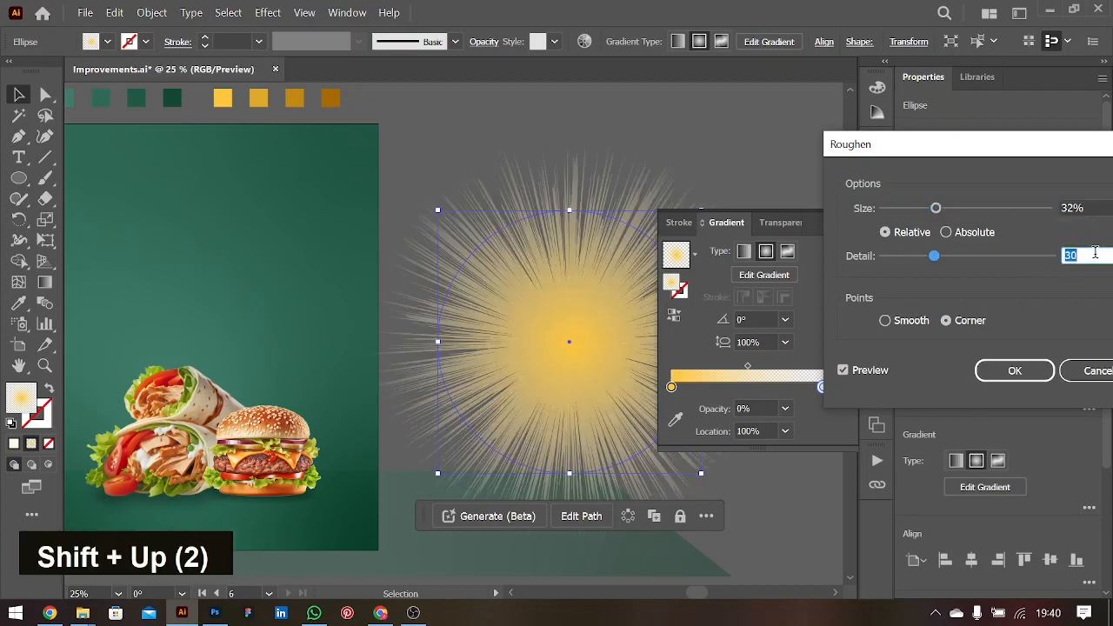
click(1016, 371)
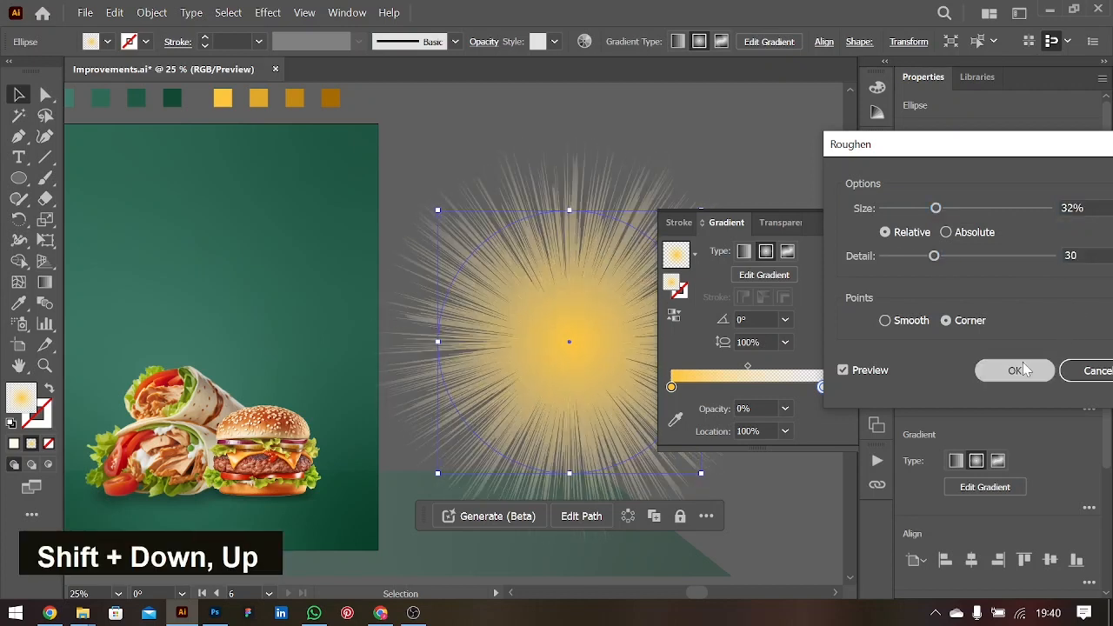
click(825, 224)
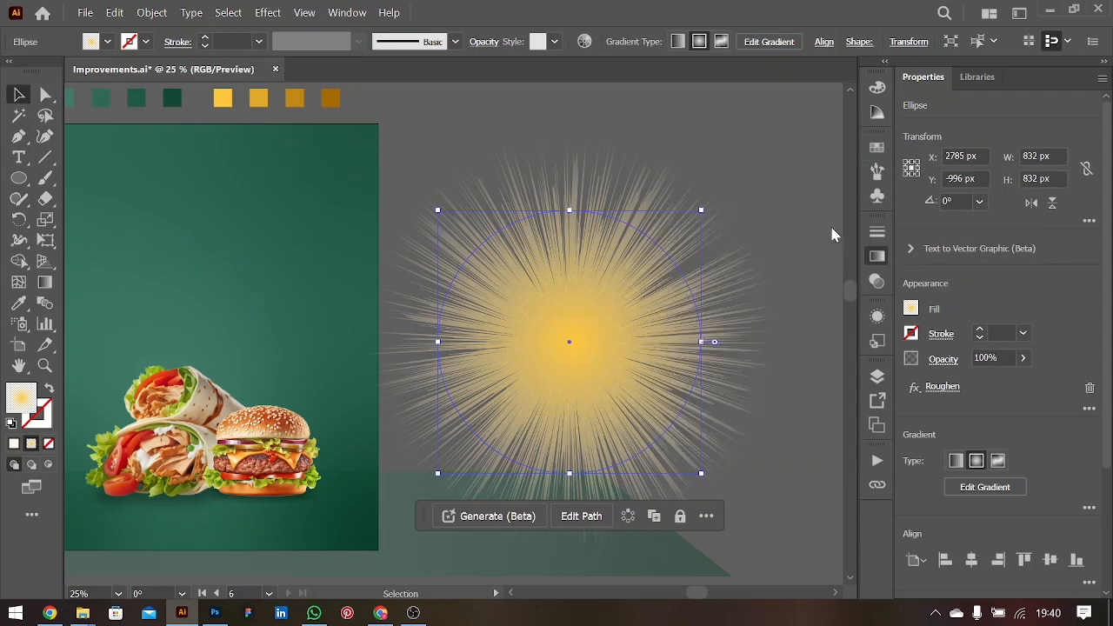
- Shrink the burst proportionally around its centre to about 594 px, apply a 10-pixel Gaussian Blur and deselect it
drag(702, 341, 663, 341)
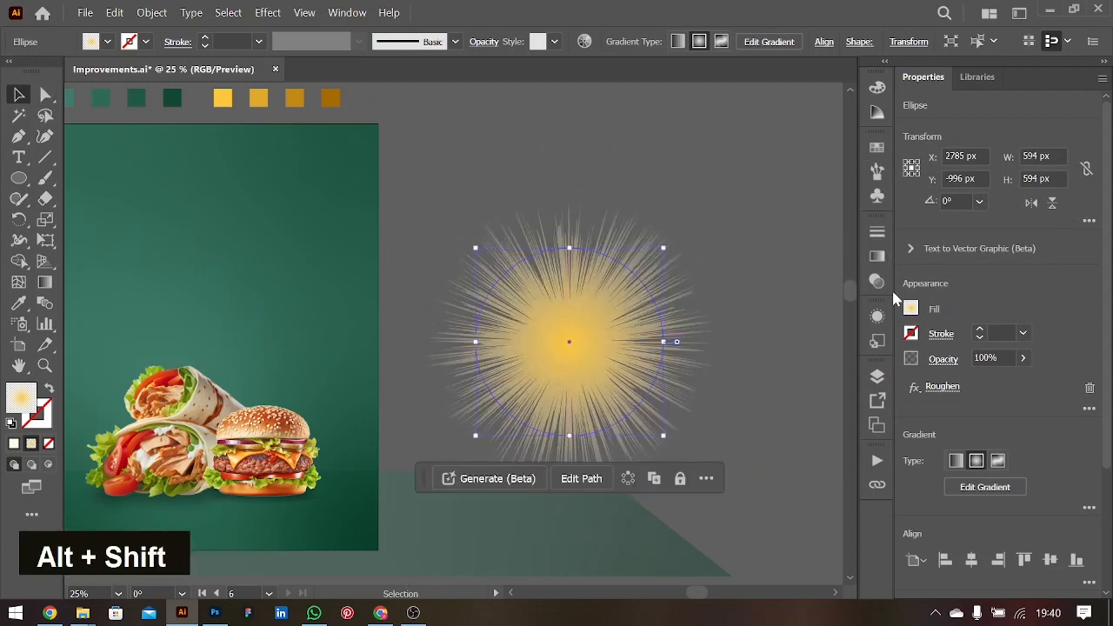
click(913, 385)
mouse_move(953, 469)
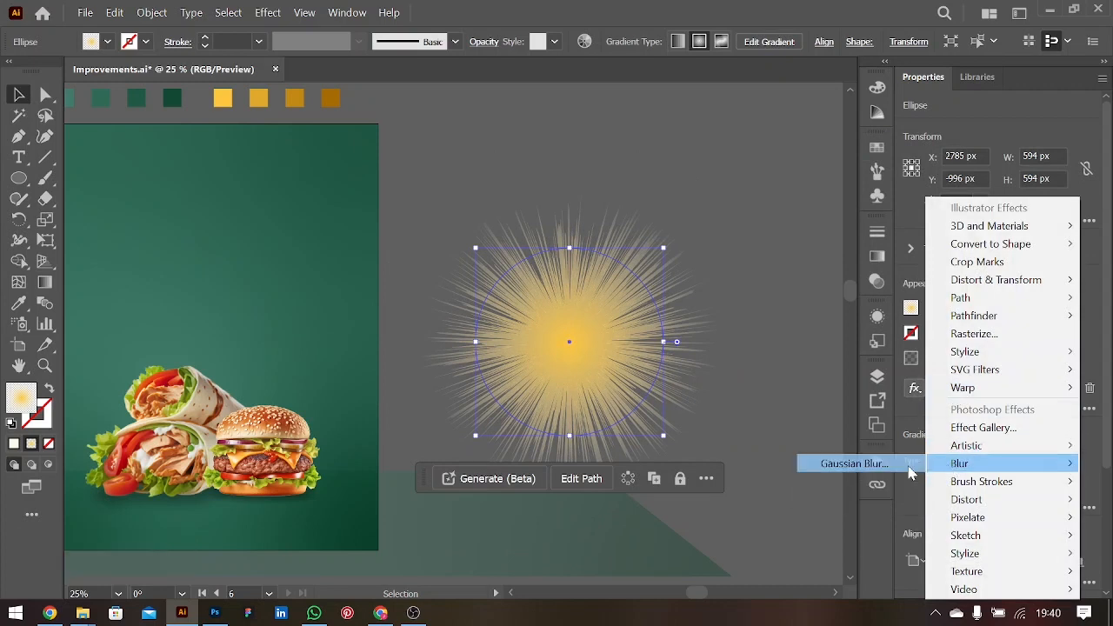
click(911, 471)
click(405, 189)
key(shift)
key(shift+Down)
key(shift+Down)
key(shift+Up)
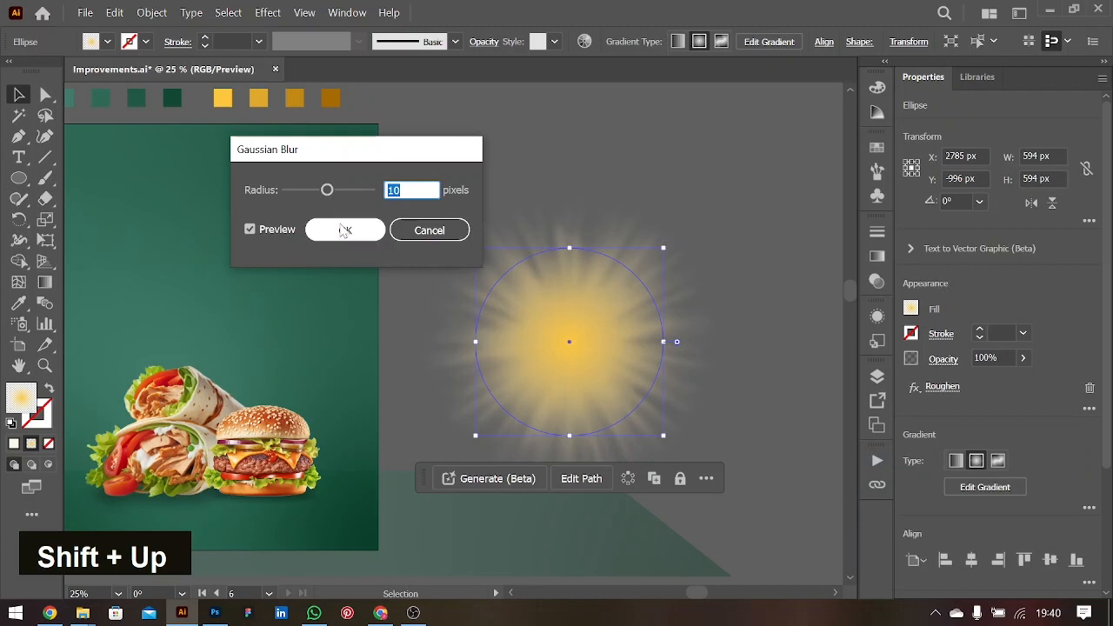
click(345, 230)
click(683, 149)
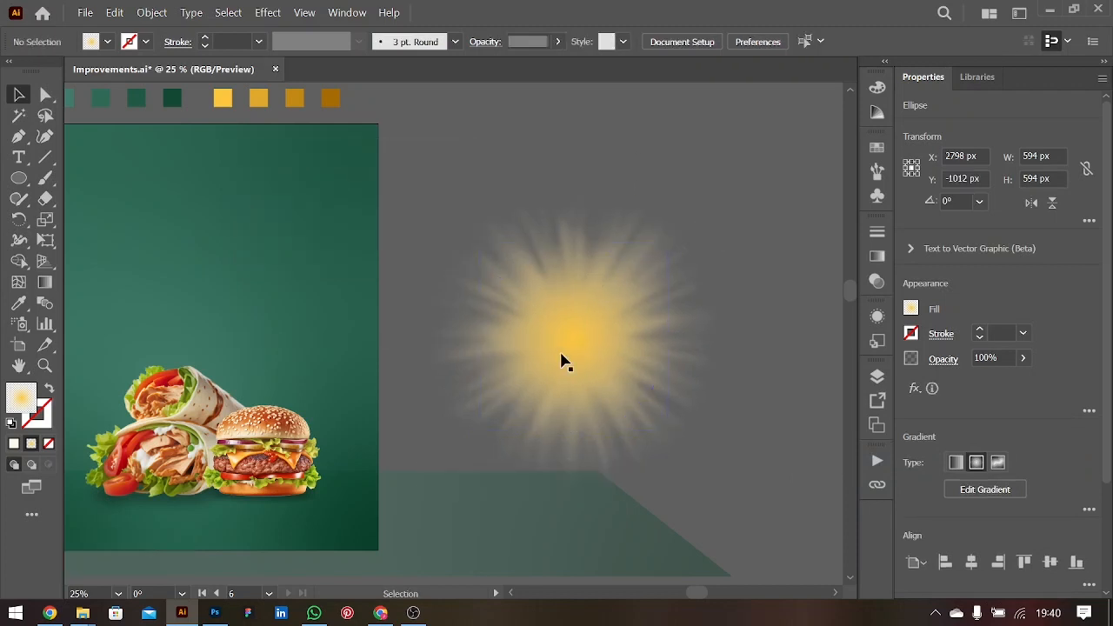
- Move the yellow light burst onto the green artboard and send it backward behind the wraps and burger
scroll(562, 360, left, 3)
drag(793, 326, 423, 380)
key(ctrl+bracketleft)
key(ctrl+bracketleft)
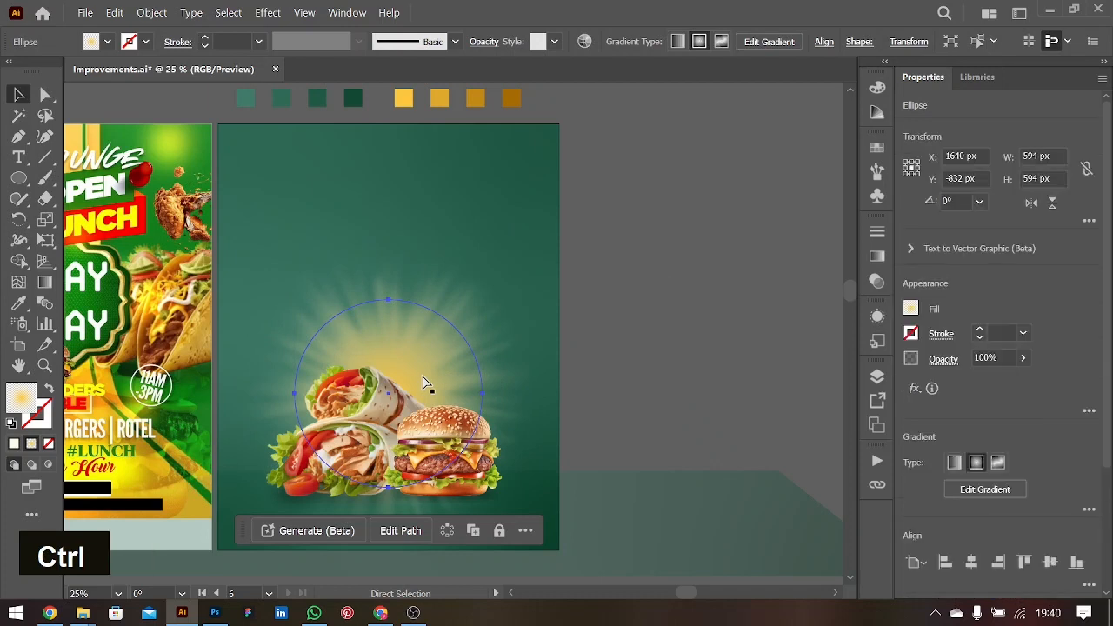
- Lower the light burst to about X 1647, Y -764 px, send it further backward and deselect it
key(ctrl+equal)
key(ctrl+equal)
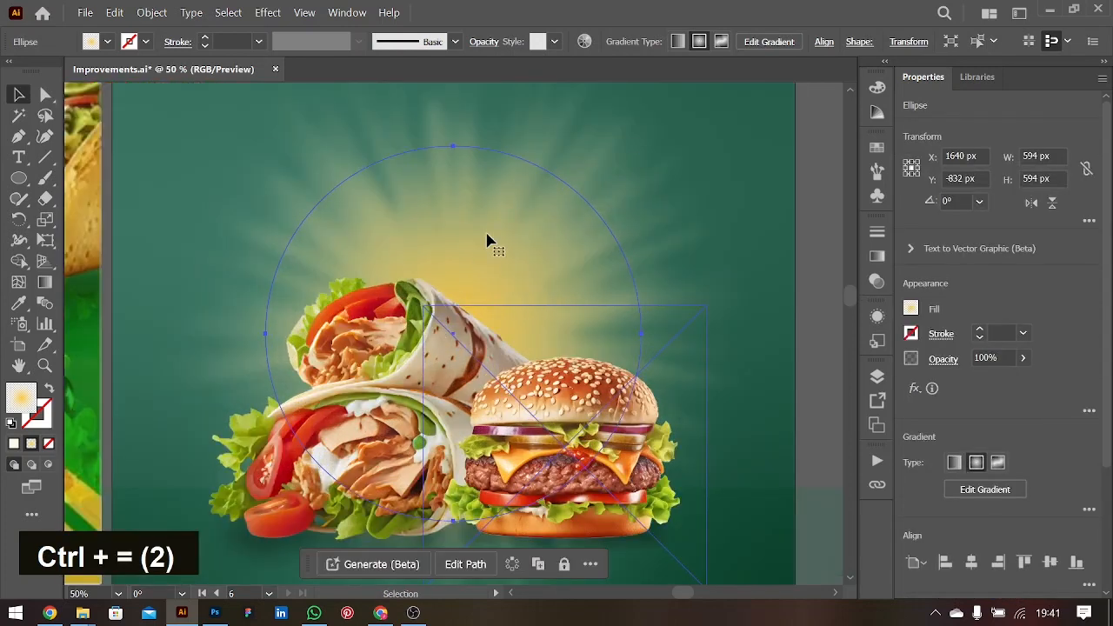
drag(473, 188, 479, 235)
key(ctrl+bracketleft)
key(ctrl+bracketleft)
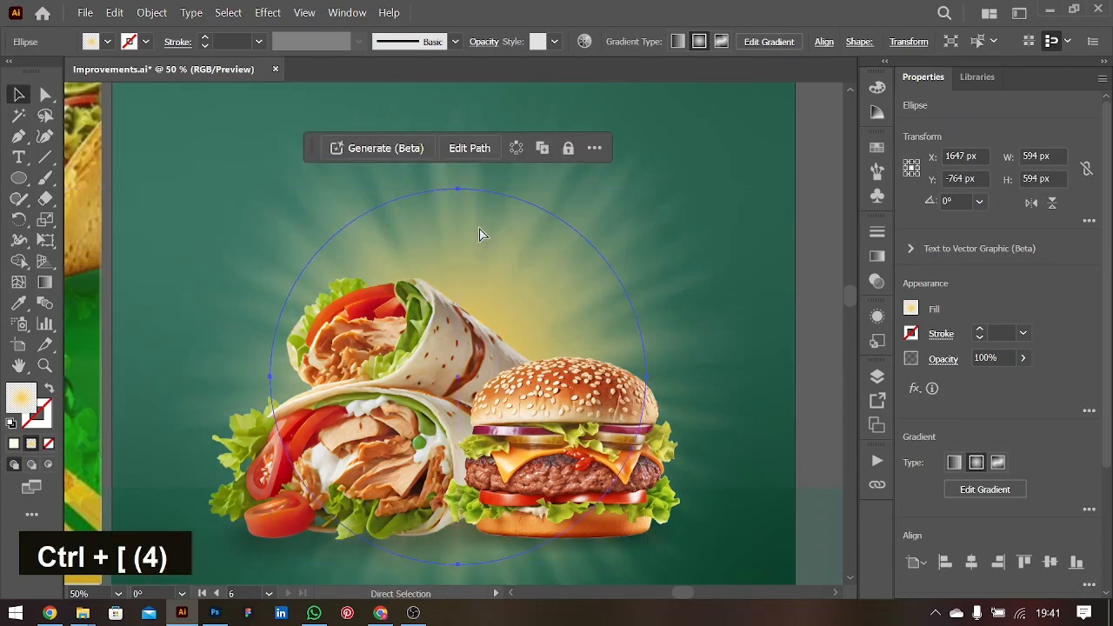
key(ctrl+minus)
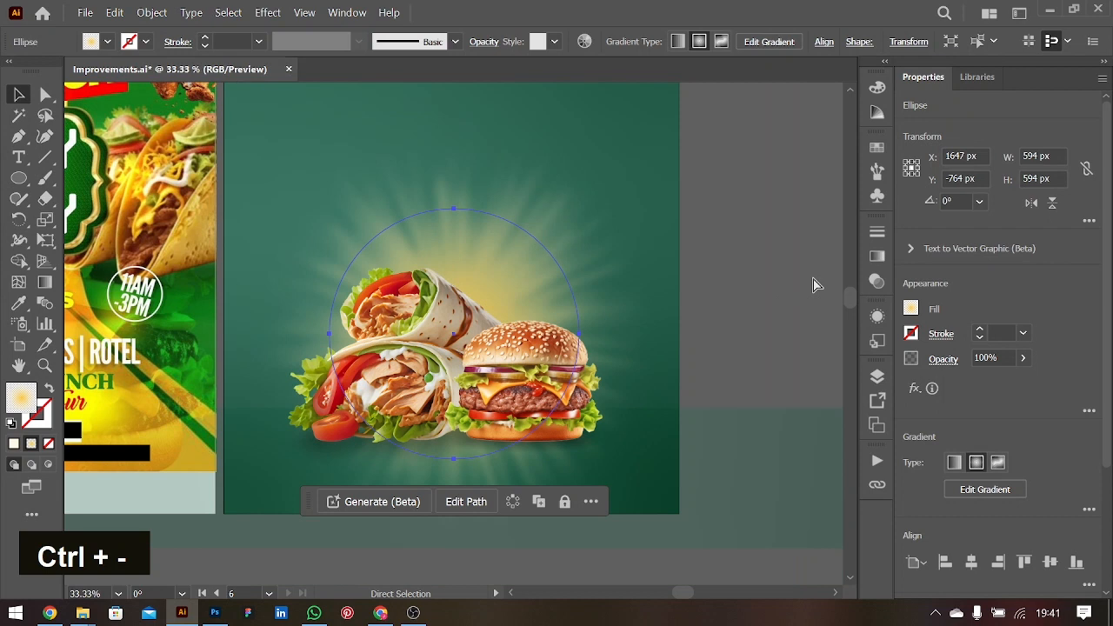
click(748, 300)
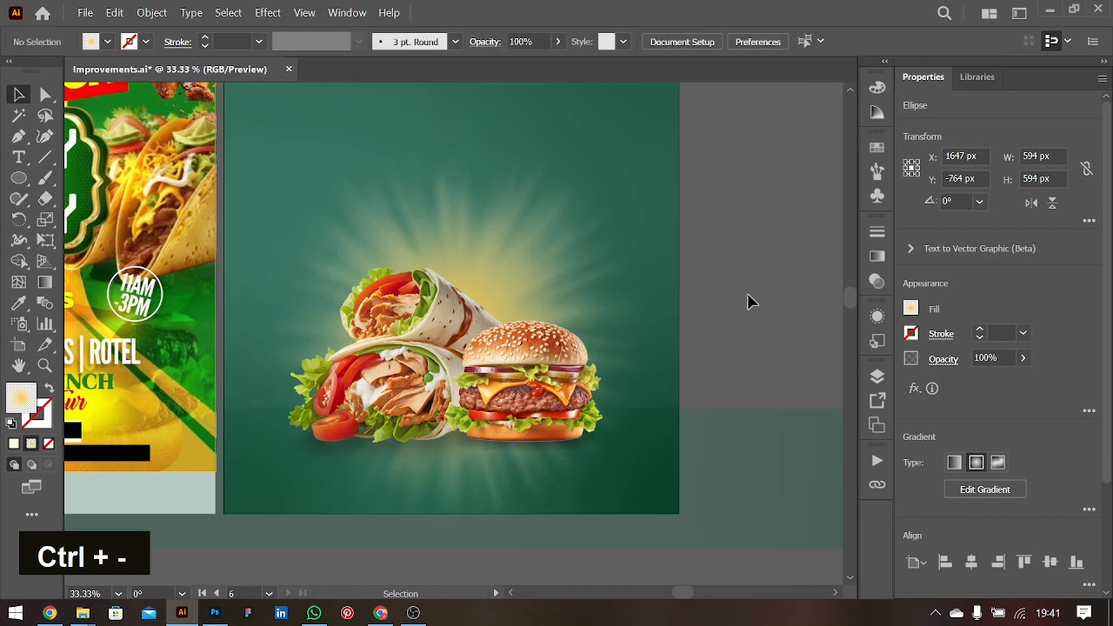
- Select the green band at the artboard's bottom, copy it and set the band's opacity to 100%
ctrl+click(703, 456)
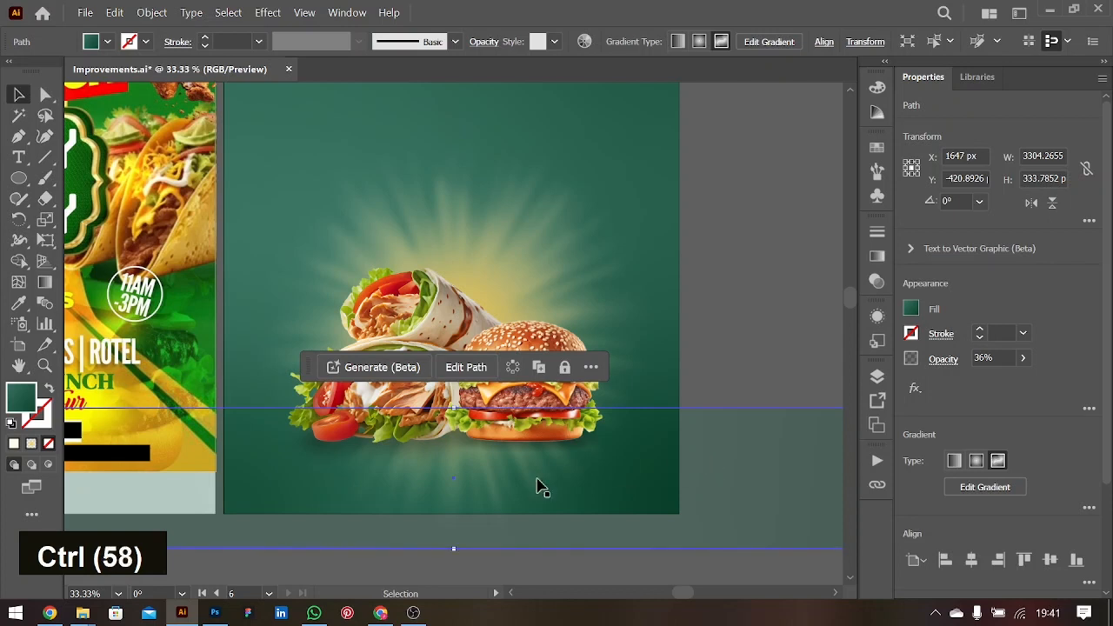
key(ctrl+c)
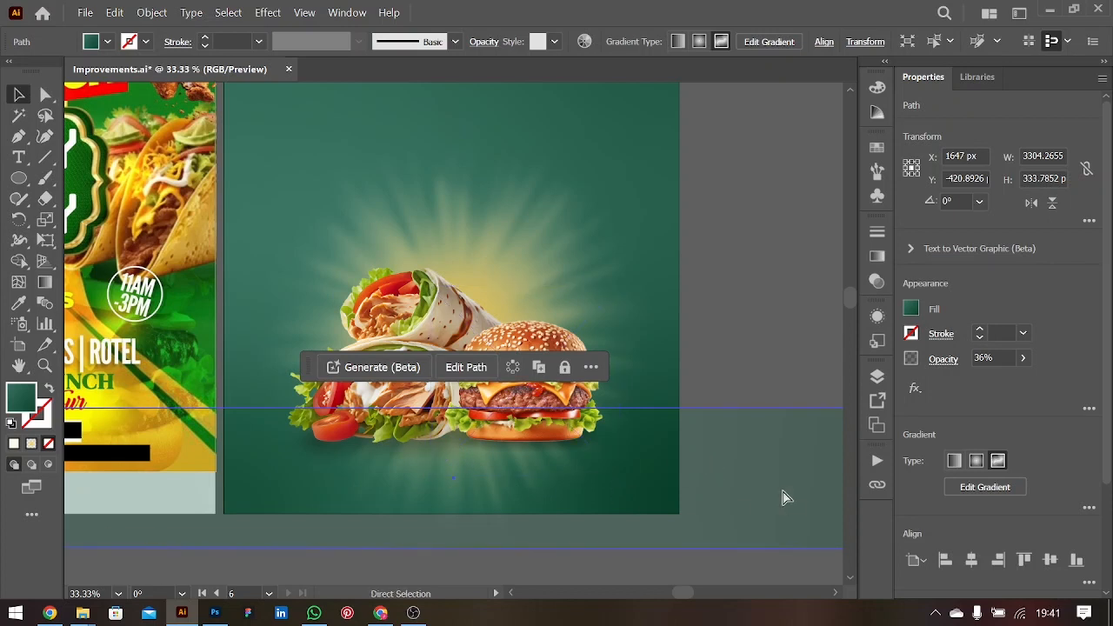
double_click(1024, 358)
drag(986, 388, 1058, 390)
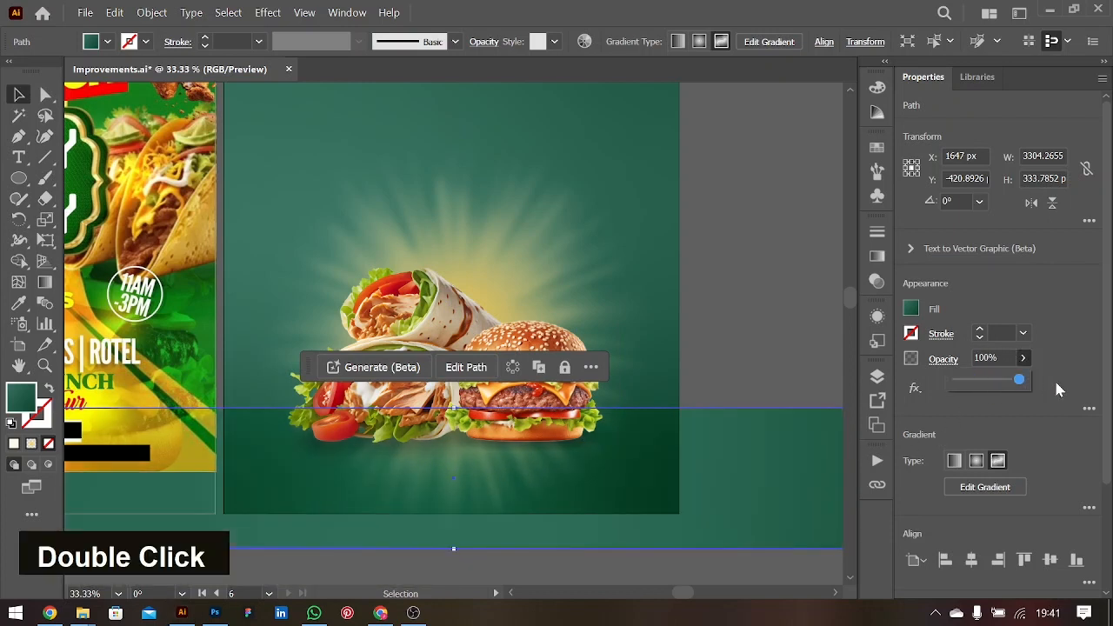
- Try sending the full-opacity green band copy backward and setting its blending mode to Normal
click(779, 282)
click(794, 483)
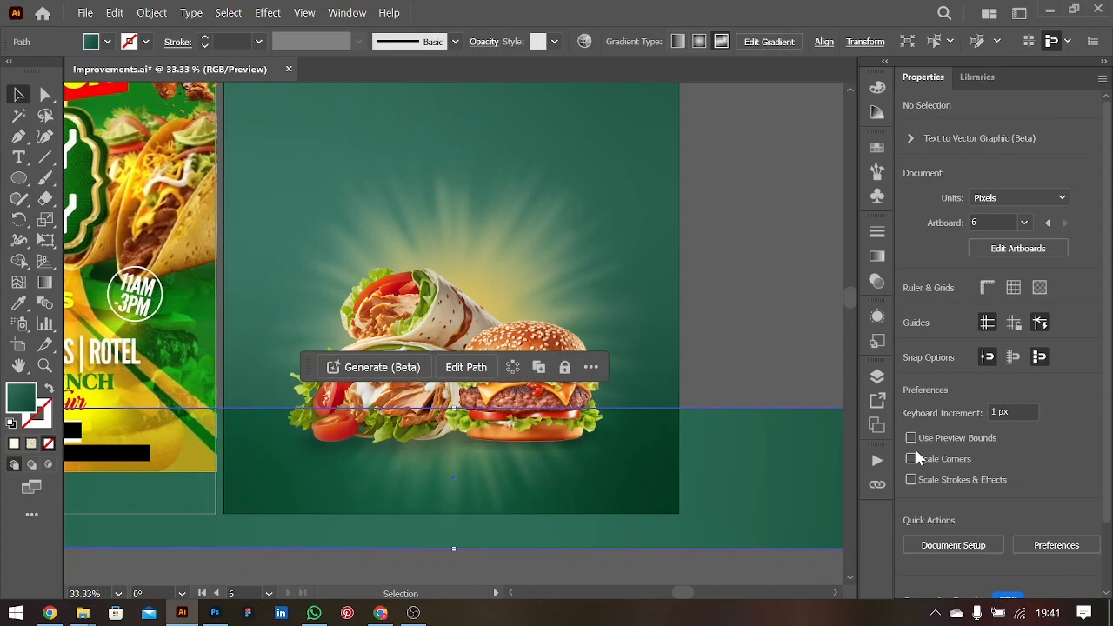
key(ctrl+bracketleft)
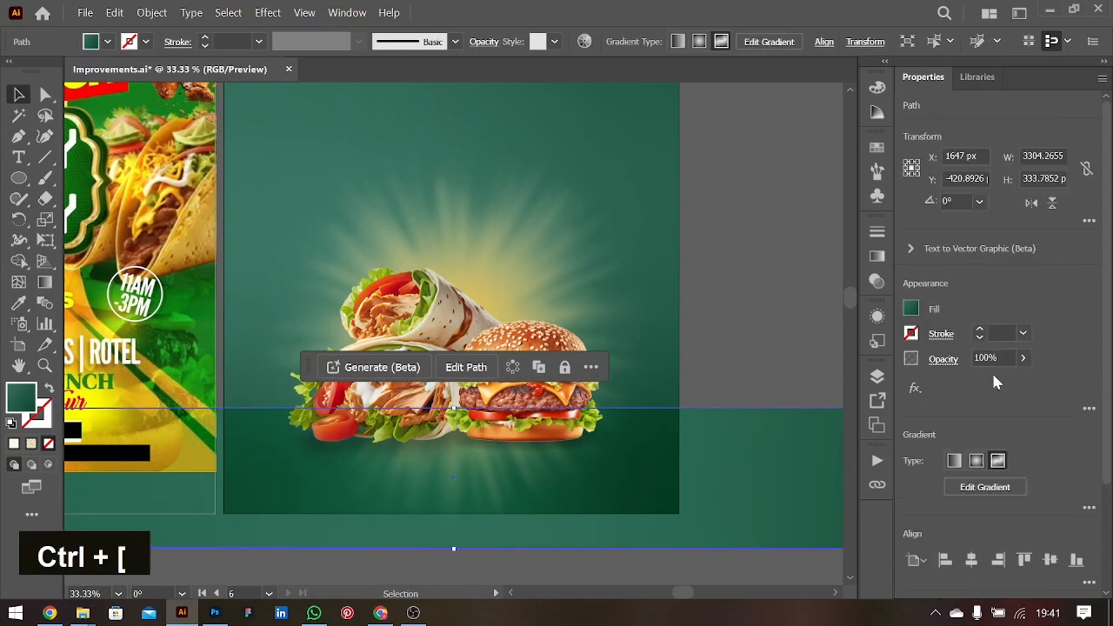
click(943, 358)
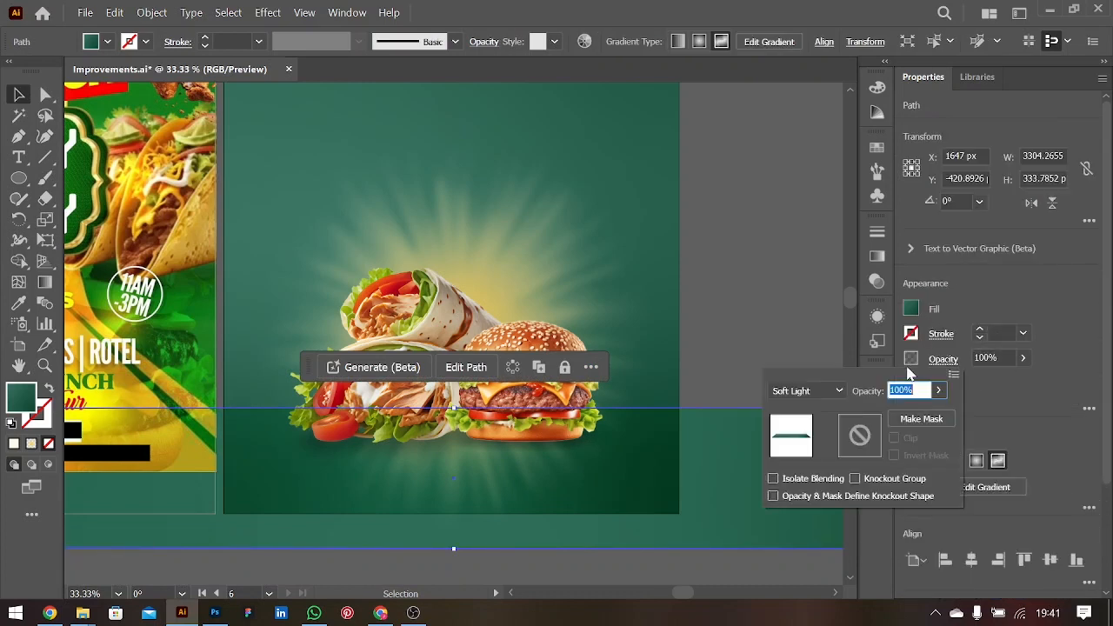
click(819, 388)
click(803, 64)
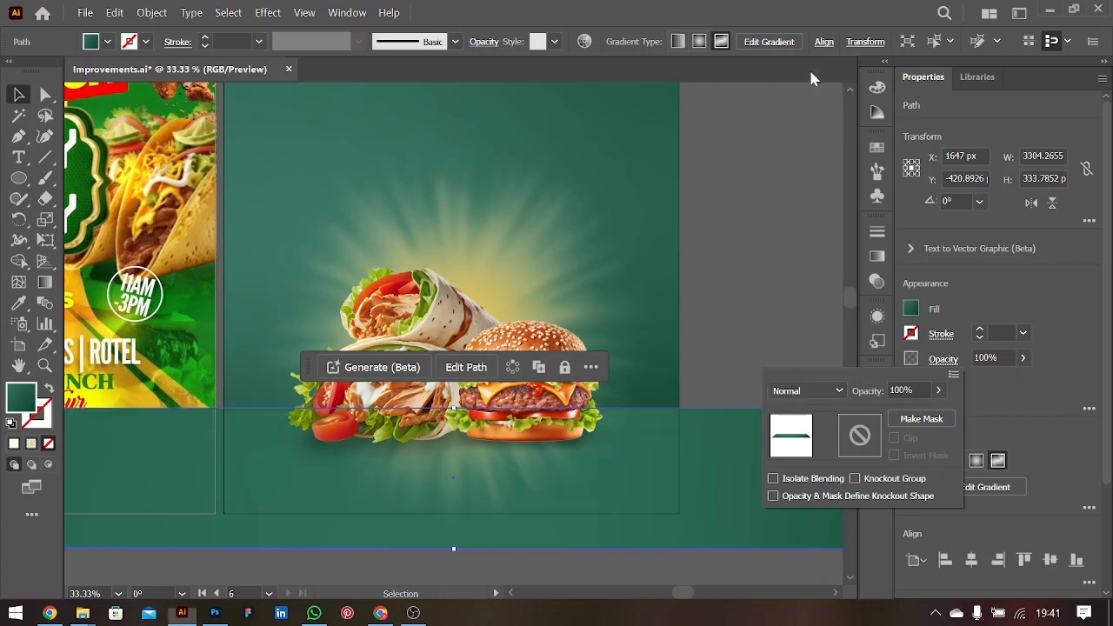
click(766, 254)
click(765, 320)
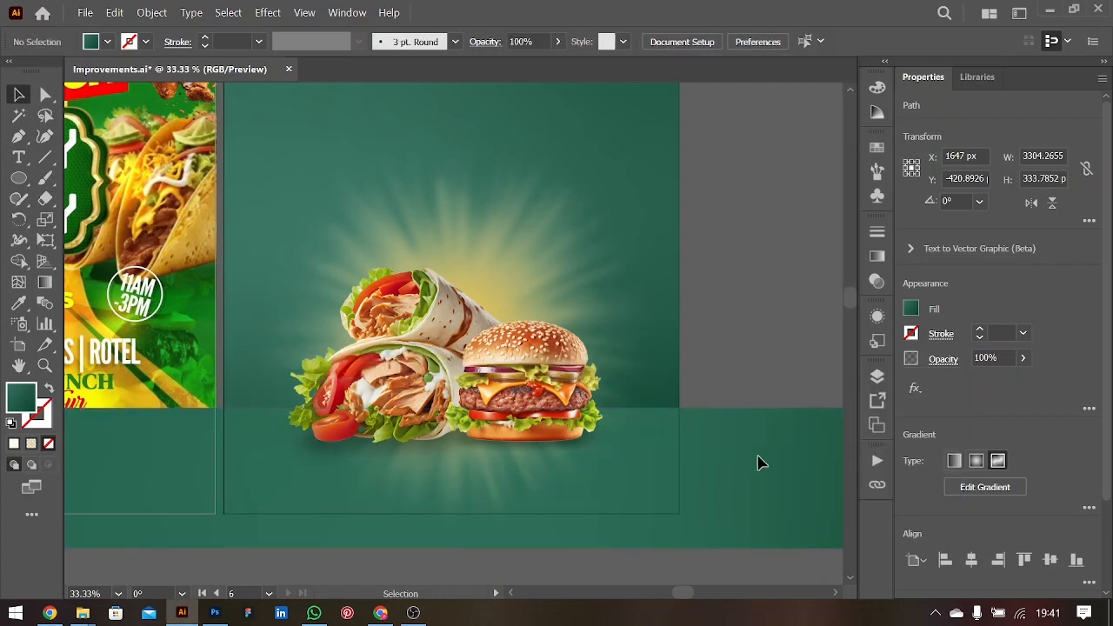
- Try different stacking positions for the 36% opacity green band behind the wraps and burger
click(756, 513)
key(ctrl+bracketleft)
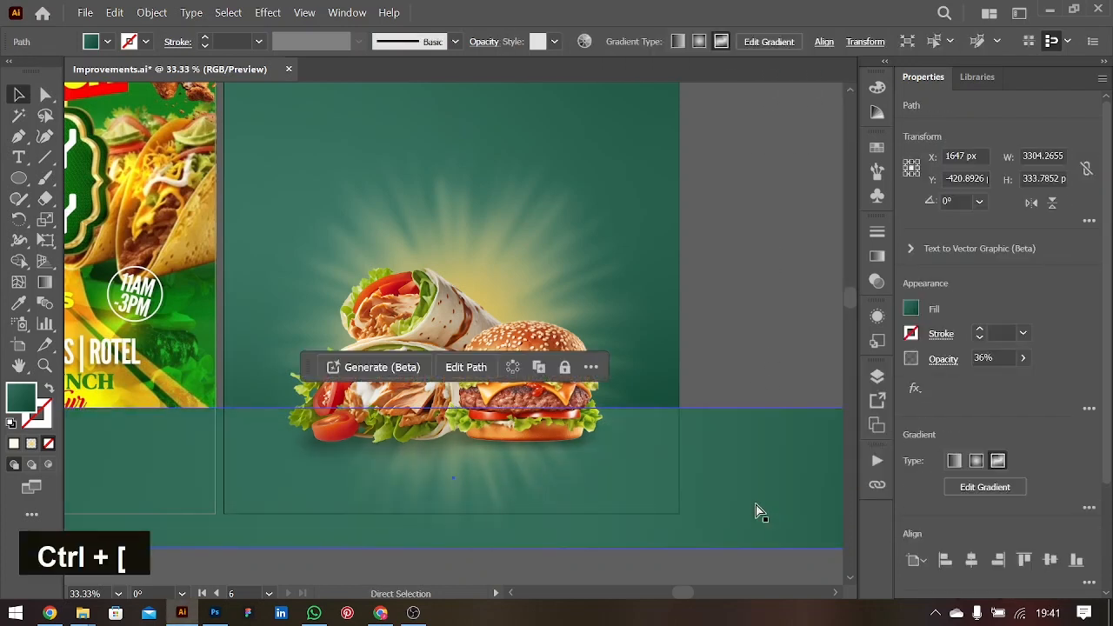
key(ctrl+bracketleft)
key(ctrl+bracketright)
key(ctrl+bracketright)
key(ctrl+bracketright)
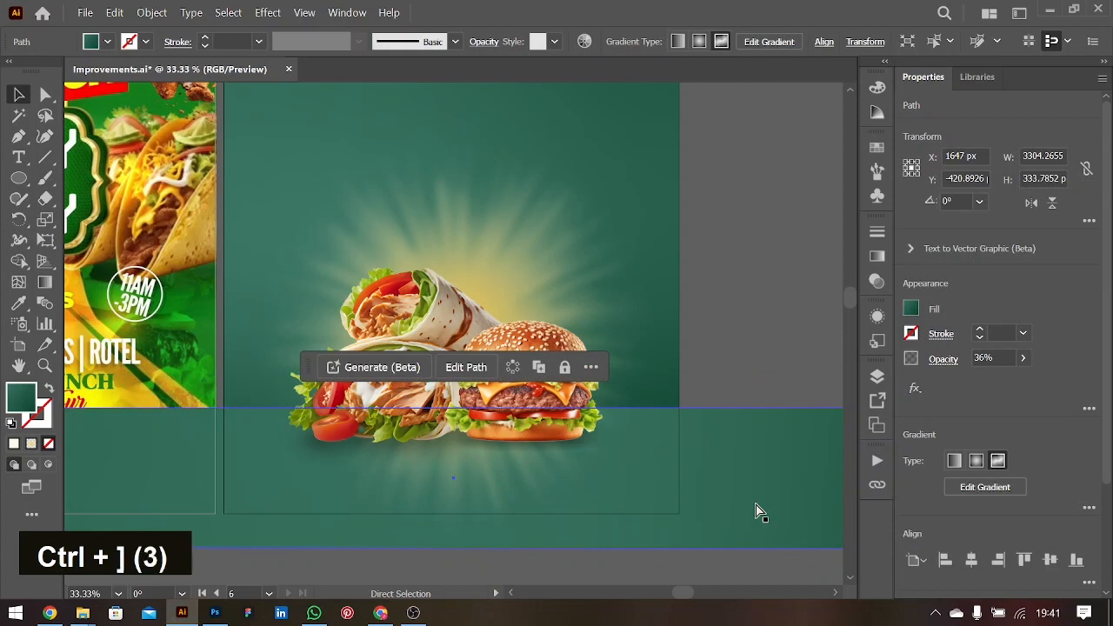
- Undo the recent stacking, blending mode and opacity changes to the green band, back to the single 36% opacity band
key(ctrl+z)
key(ctrl+z)
key(ctrl+z)
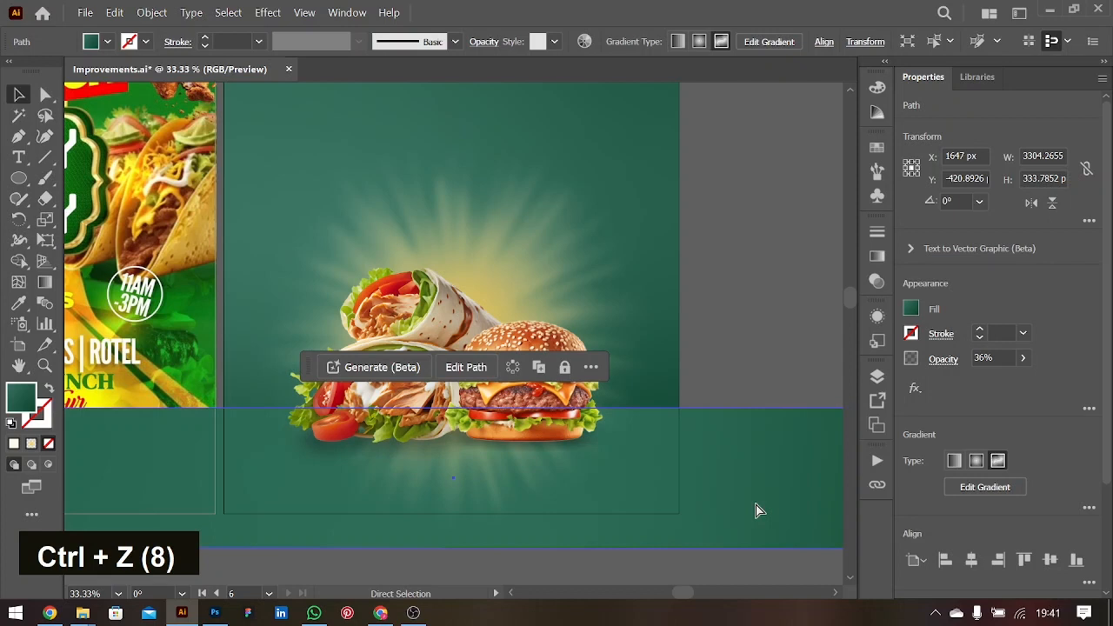
key(ctrl+z)
key(ctrl+z)
key(ctrl+z)
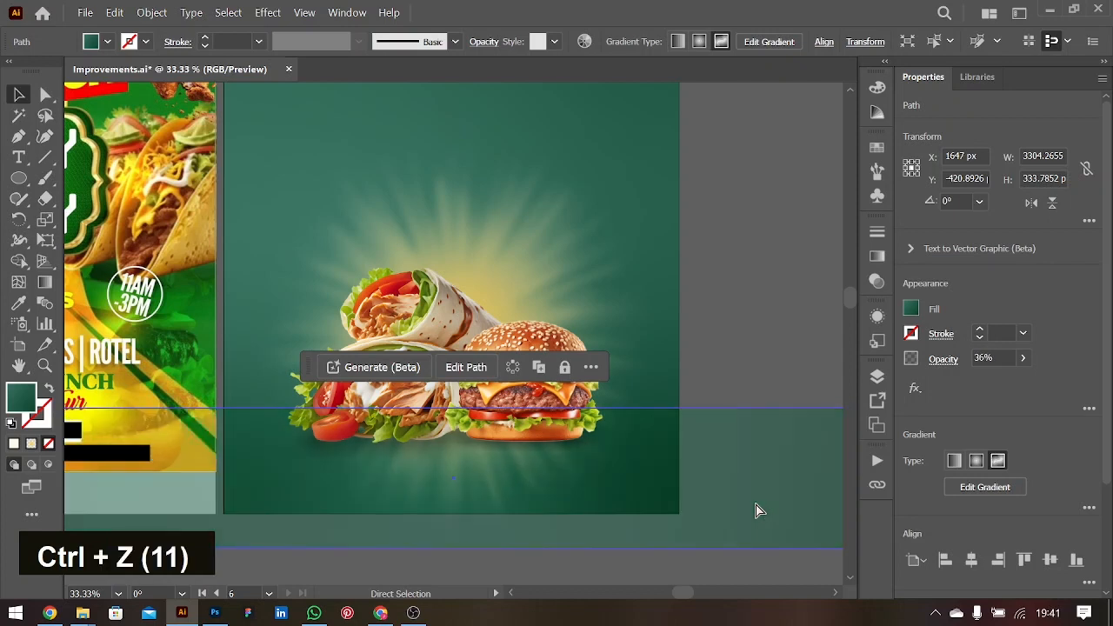
click(771, 288)
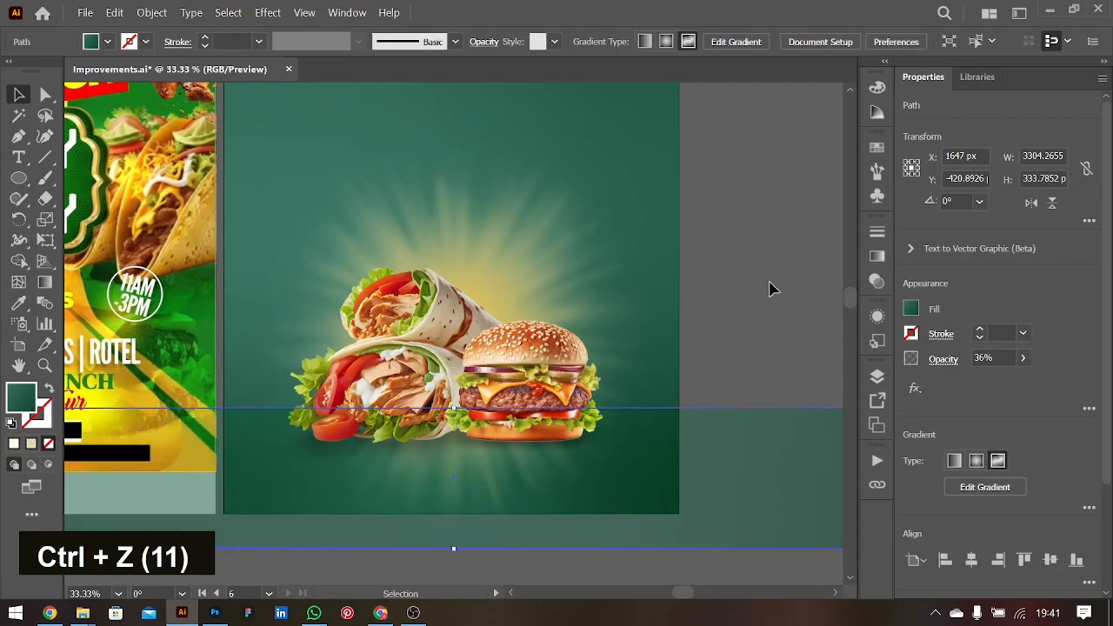
- Adjust the yellow light burst's position behind the wraps and burger and deselect it
click(482, 265)
drag(484, 241, 485, 176)
mouse_move(456, 141)
mouse_down()
mouse_move(464, 202)
mouse_move(467, 140)
mouse_up()
drag(479, 212, 479, 256)
click(758, 325)
- Review the green artboard's composition beside the original flyer and check the document's layer list
key(ctrl+minus)
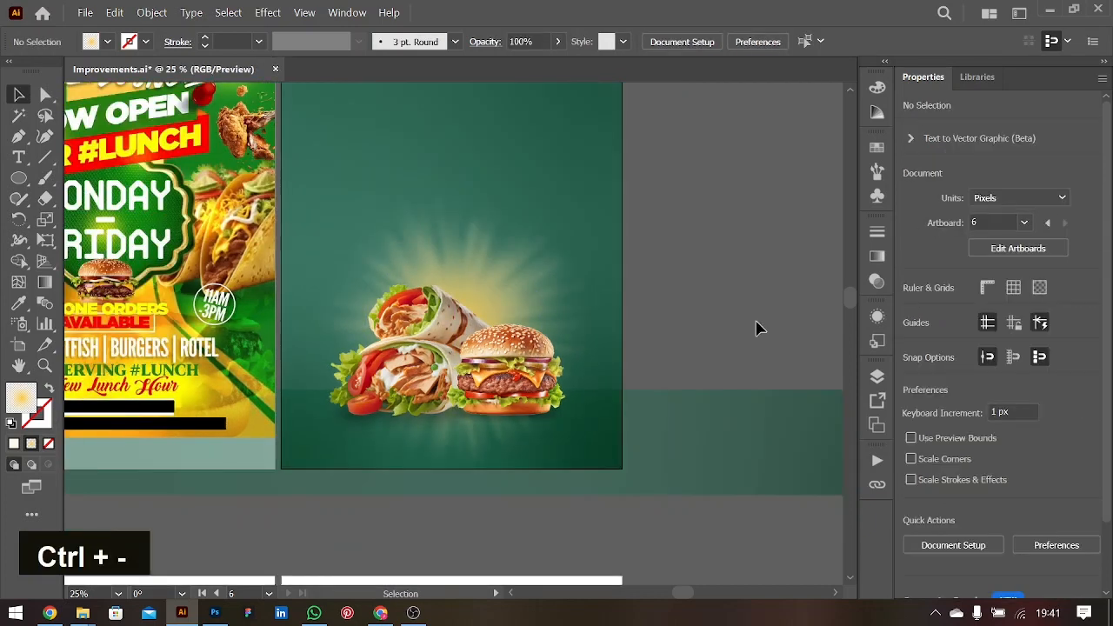
scroll(757, 328, up, 3)
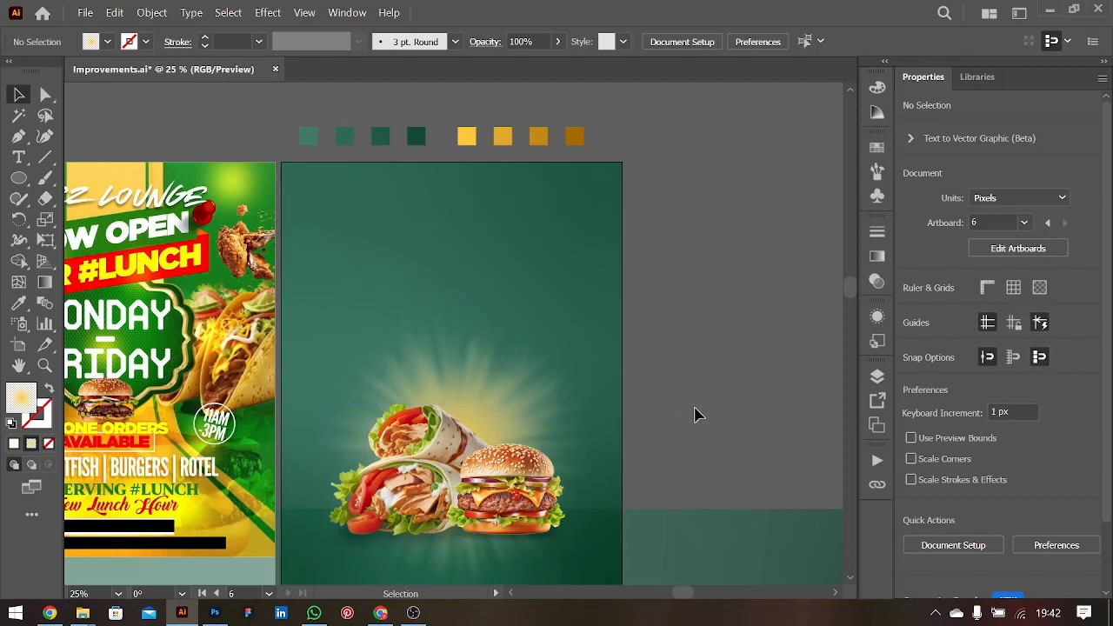
scroll(603, 365, down, 2)
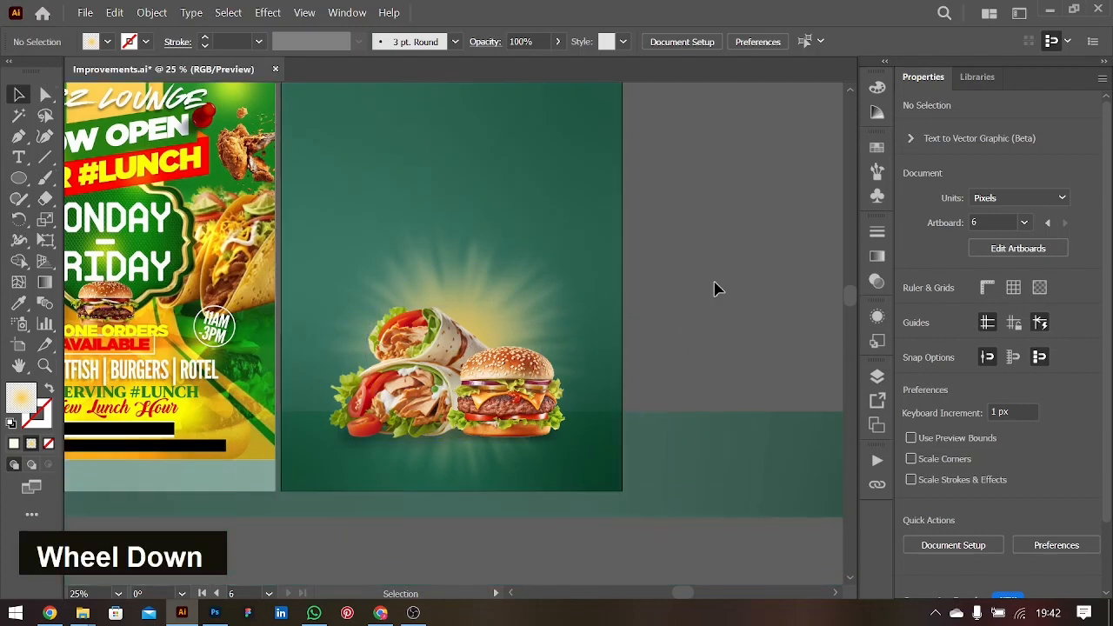
scroll(715, 288, up, 2)
scroll(715, 288, up, 1)
scroll(681, 440, down, 5)
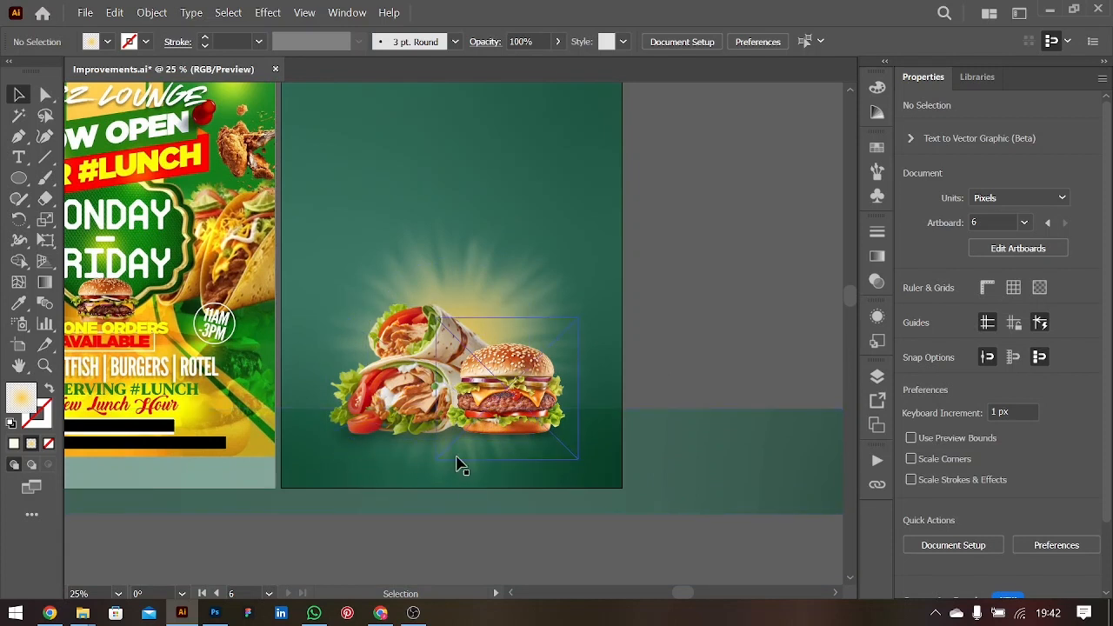
scroll(458, 465, up, 3)
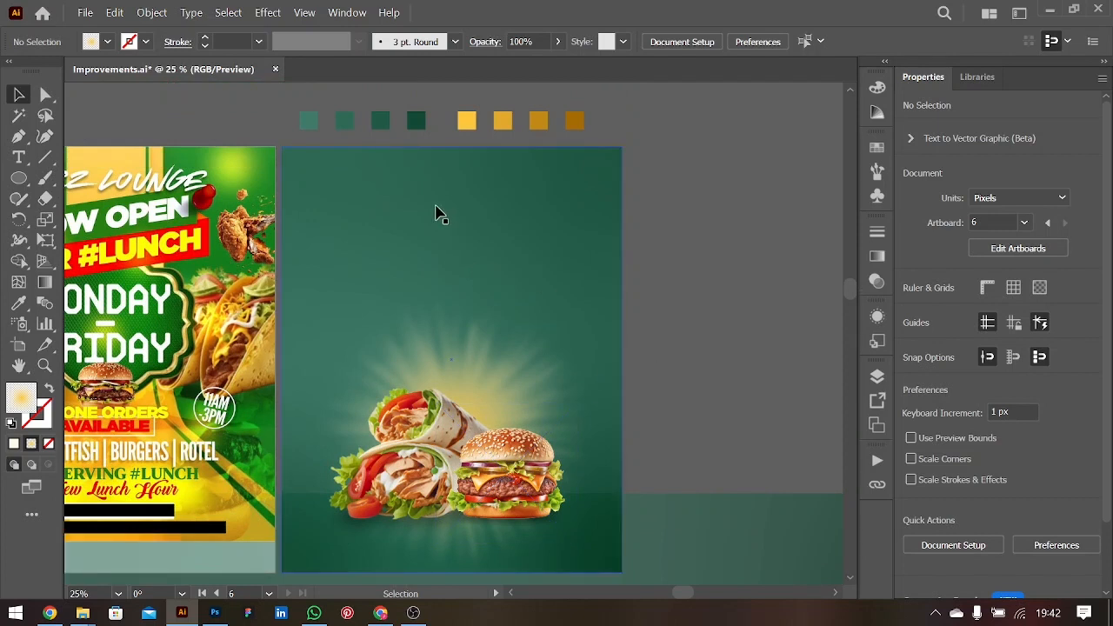
scroll(343, 288, left, 3)
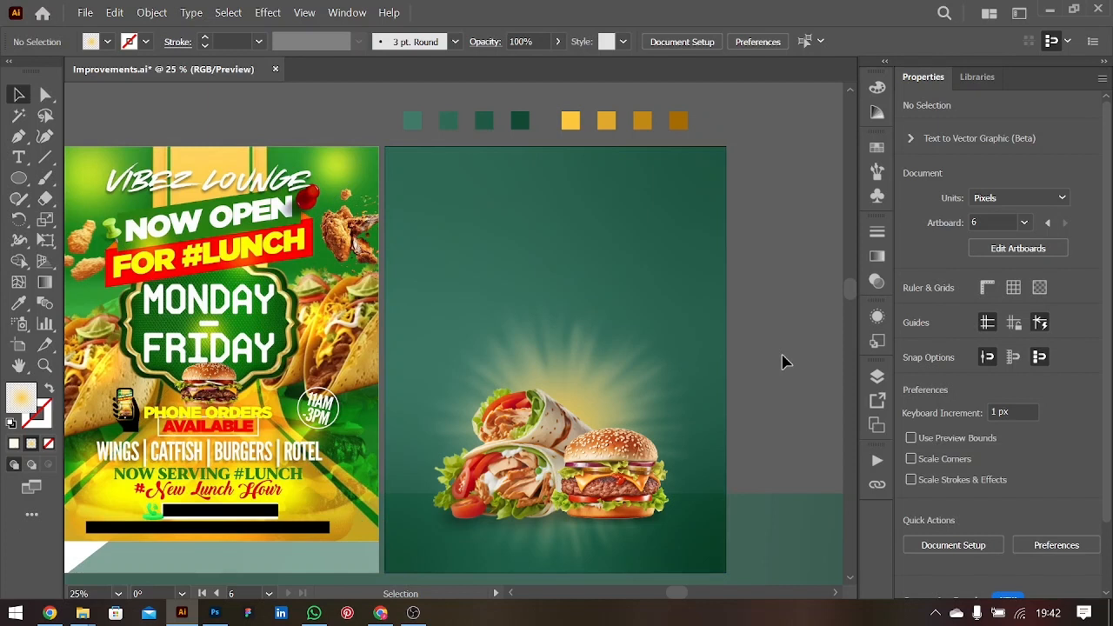
click(876, 375)
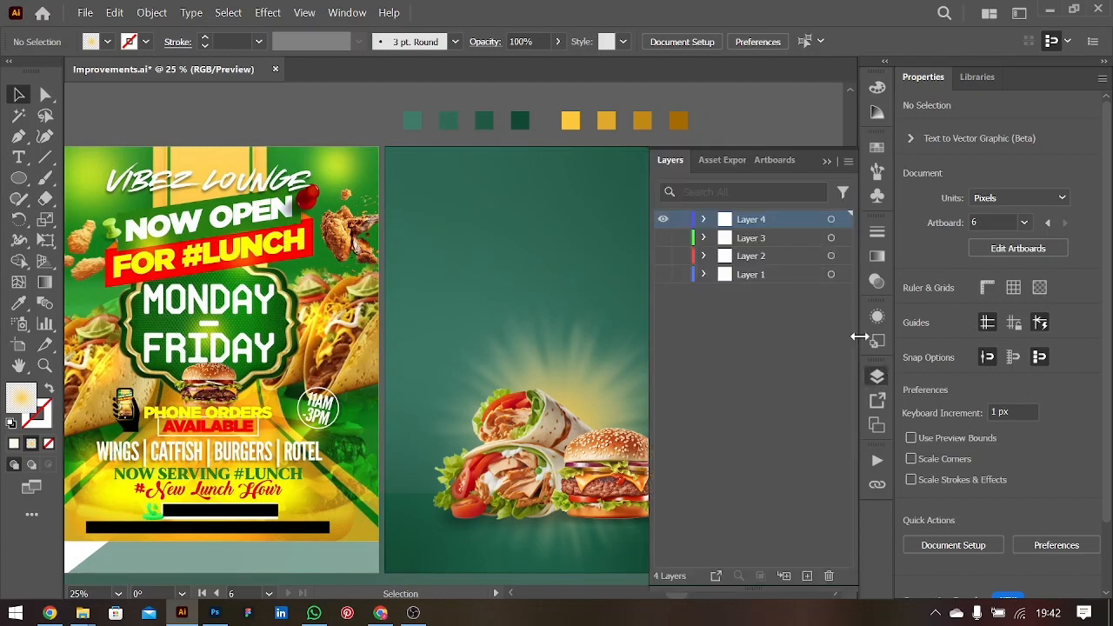
click(877, 378)
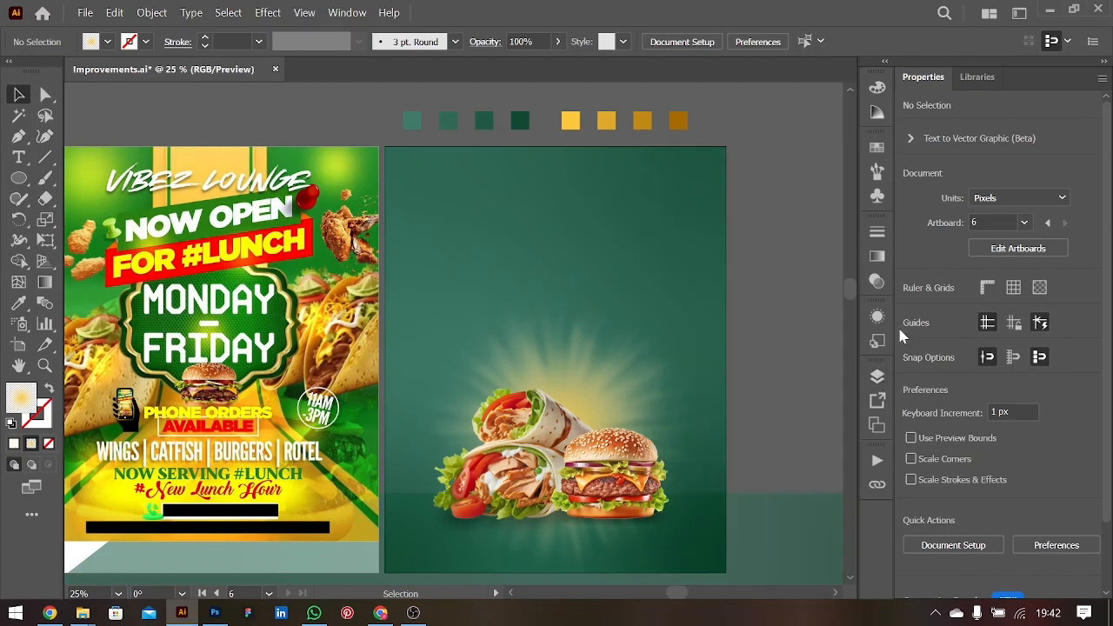
- Add the heading text "NOW OPEN" on two lines in the upper part of the green artboard
key(t)
click(459, 229)
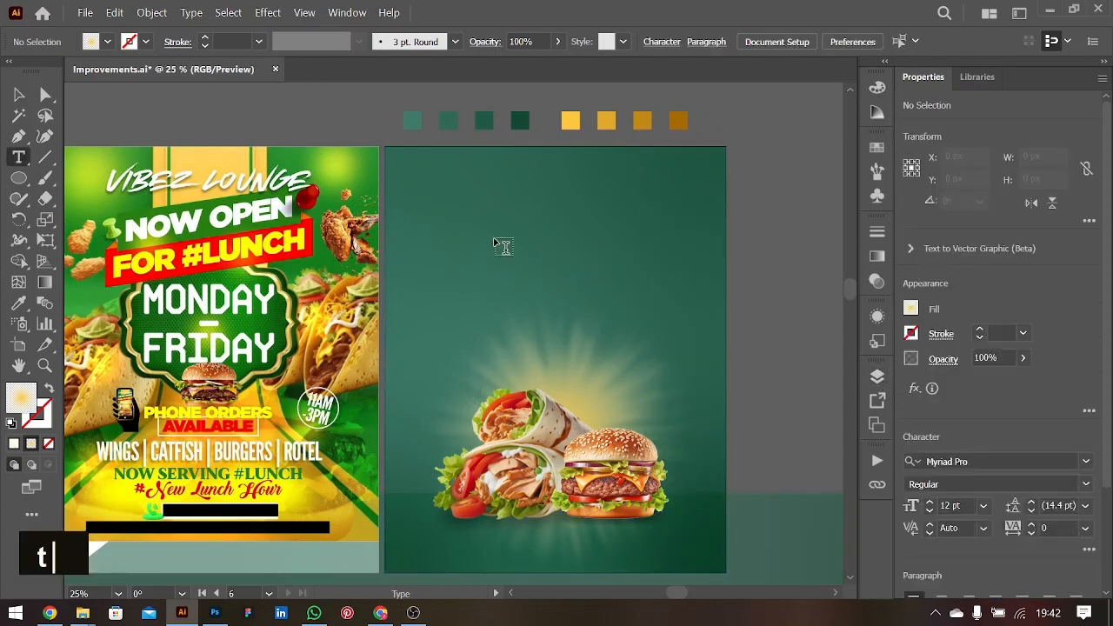
key(Caps_Lock)
text(NOW OPE)
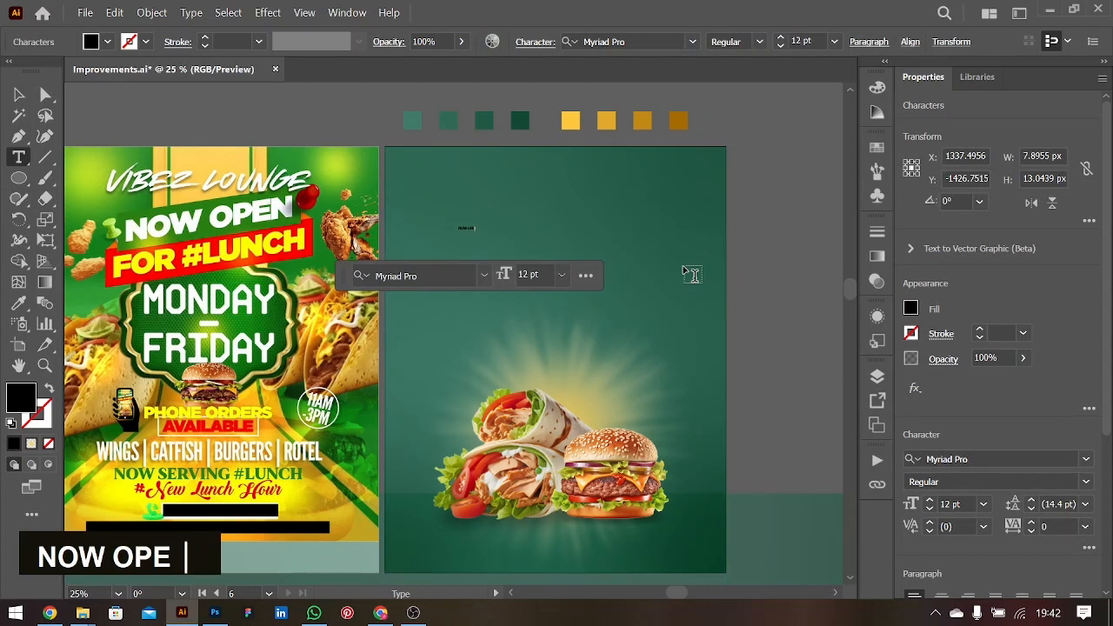
text(N)
key(Return)
- Set the whole heading to 72 pt in Monument Extended Ultrabold
key(ctrl+a)
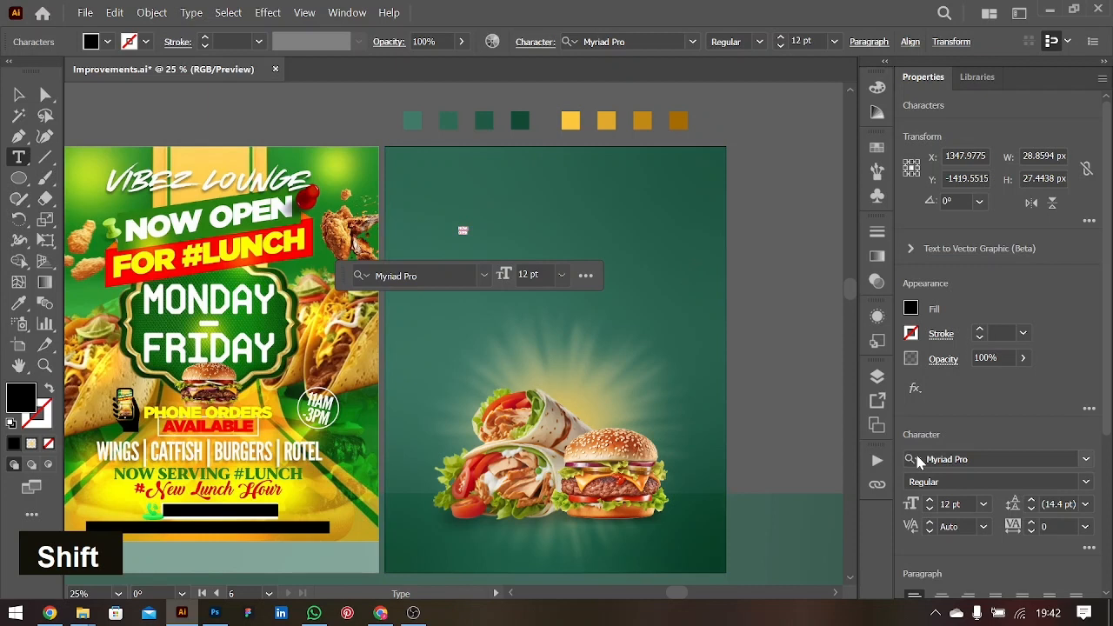
click(984, 504)
click(1000, 489)
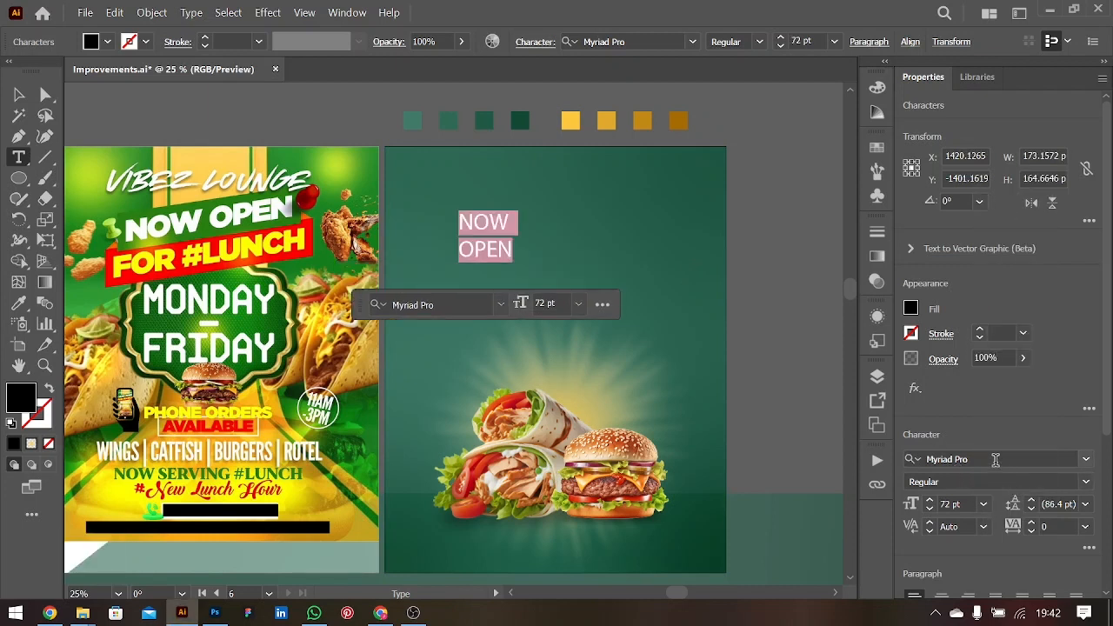
click(995, 458)
text(MONU)
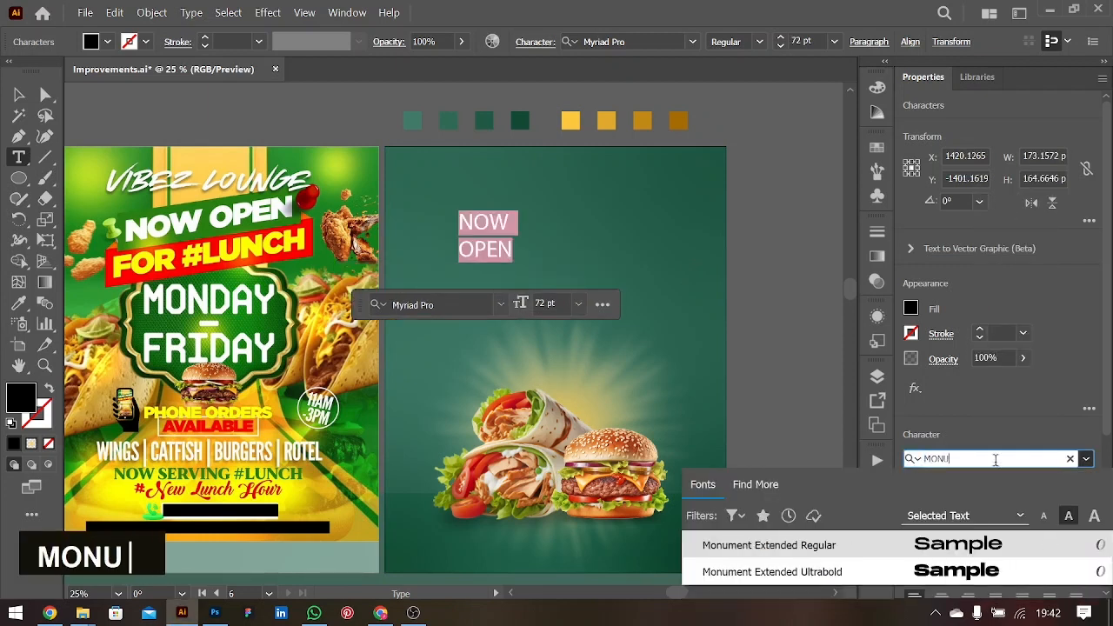
click(972, 547)
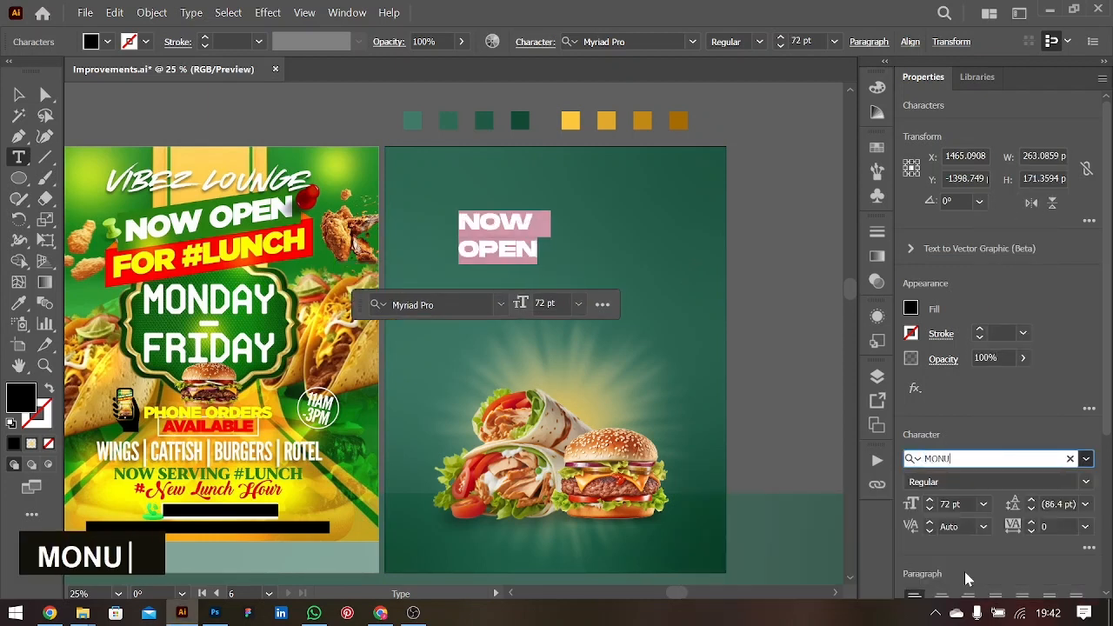
- Enlarge the NOW OPEN heading to about 138 pt and tighten its leading to 117.46 pt
click(18, 94)
drag(542, 237, 586, 260)
key(alt+Up)
key(alt+Up)
key(alt+Up)
key(alt+Up)
key(alt+Up)
key(alt+Up)
key(alt+Up)
key(alt+Up)
key(alt+Up)
key(alt+Up)
key(alt+Up)
key(alt+Up)
key(alt+Up)
key(alt+Up)
key(alt+Up)
key(alt+Up)
key(alt+Up)
key(alt+Up)
key(alt+Up)
key(alt+Up)
key(alt+Up)
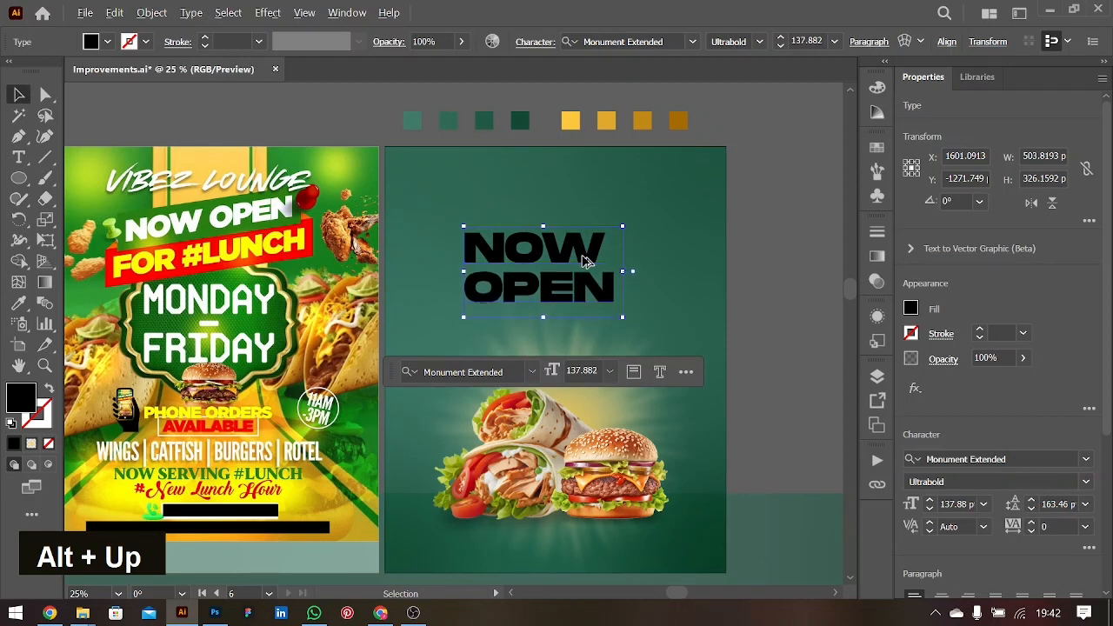
- Center-align the heading without the space after NOW and move it to about X 1656, Y -1275 px
key(ctrl+shift+c)
drag(484, 261, 646, 252)
key(ctrl+Right)
key(BackSpace)
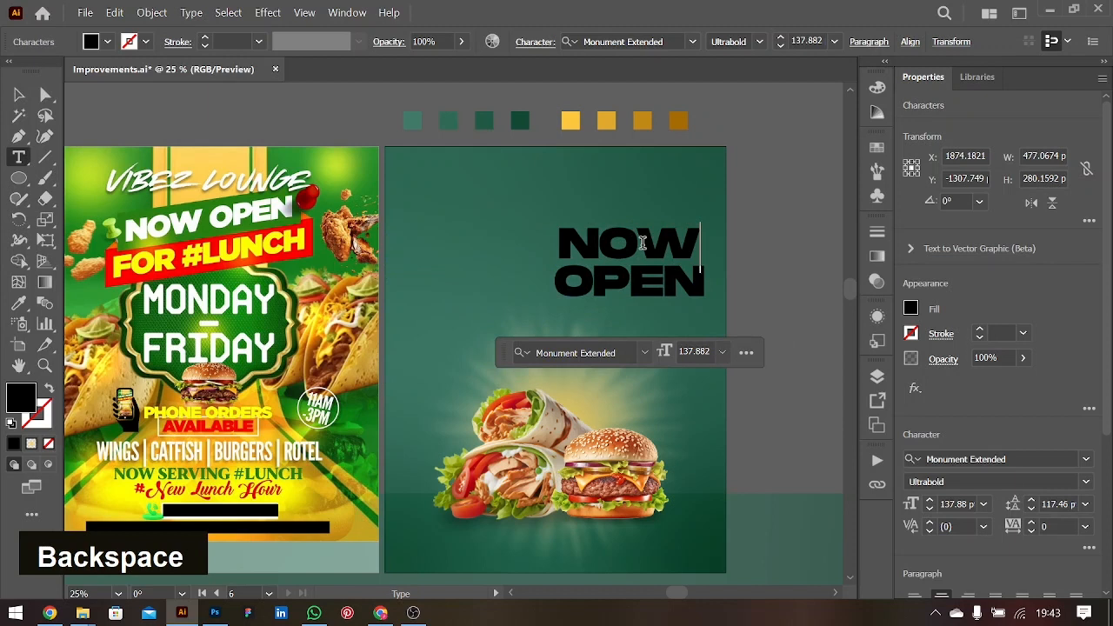
click(19, 94)
drag(665, 245, 614, 255)
- Fill the word NOW in the heading with white
double_click(616, 255)
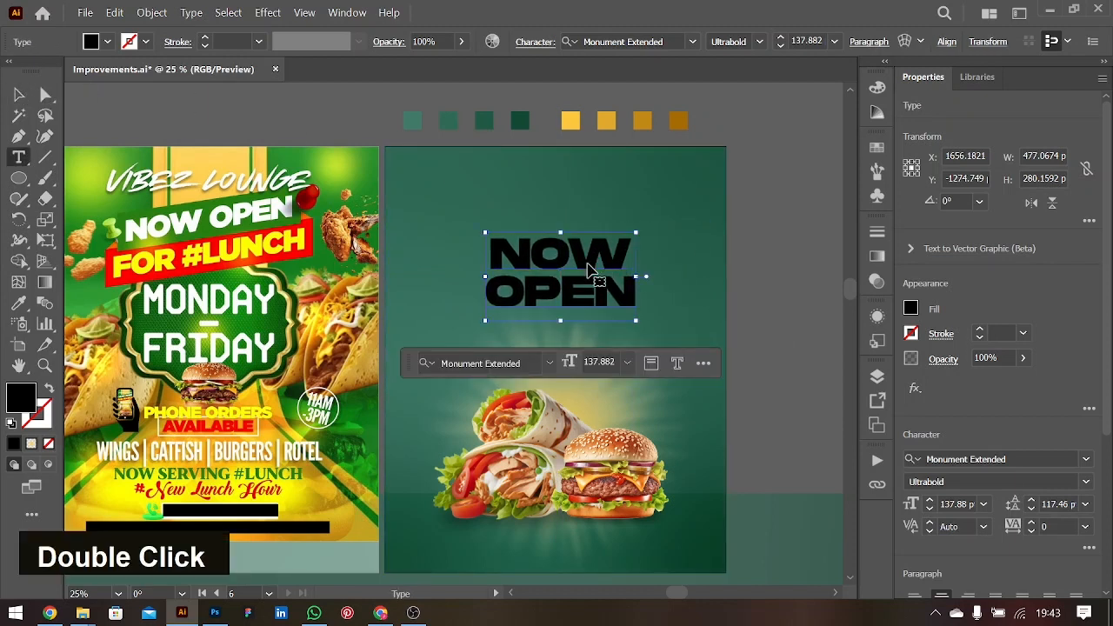
double_click(627, 248)
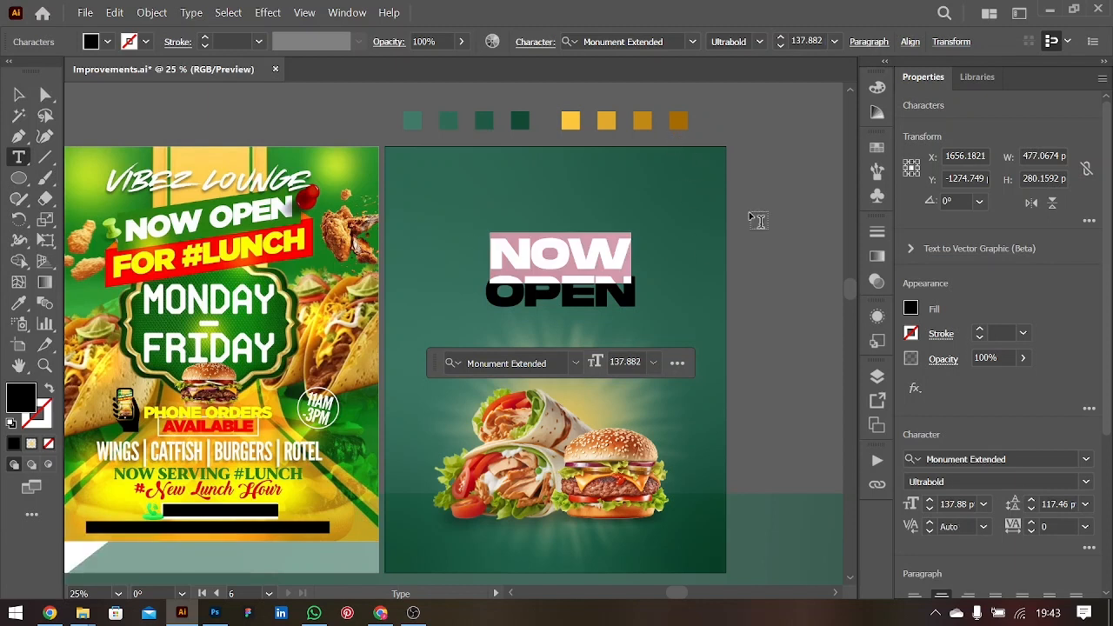
click(911, 308)
double_click(735, 372)
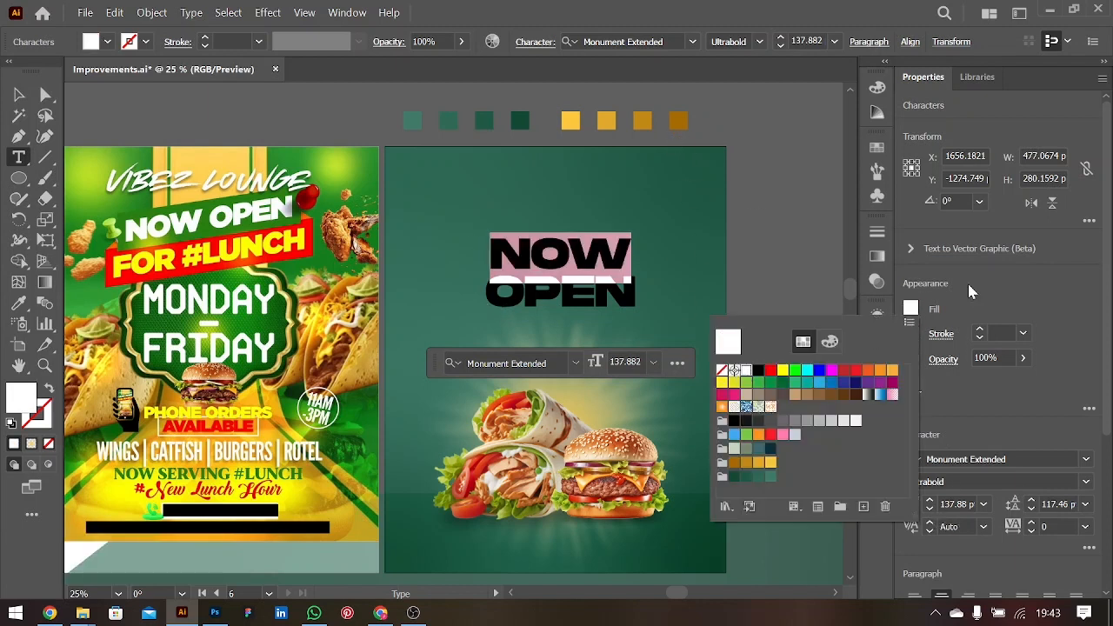
- Select the word OPEN on the heading's second line
drag(497, 289, 667, 290)
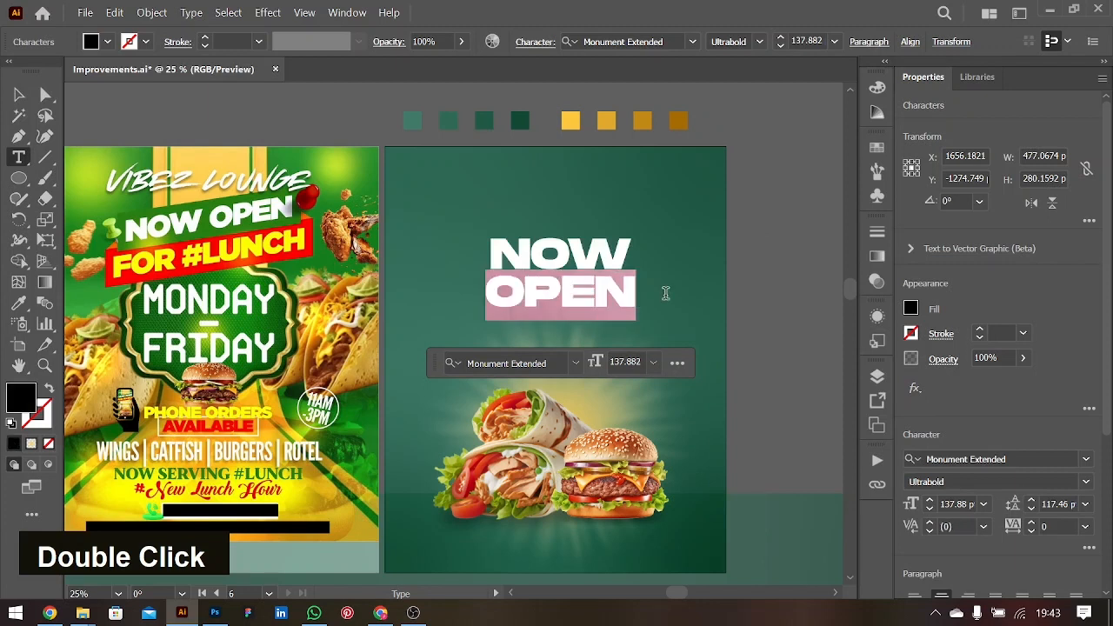
- Fill the word OPEN in the headline with the light yellow swatch from the amber color group
click(912, 309)
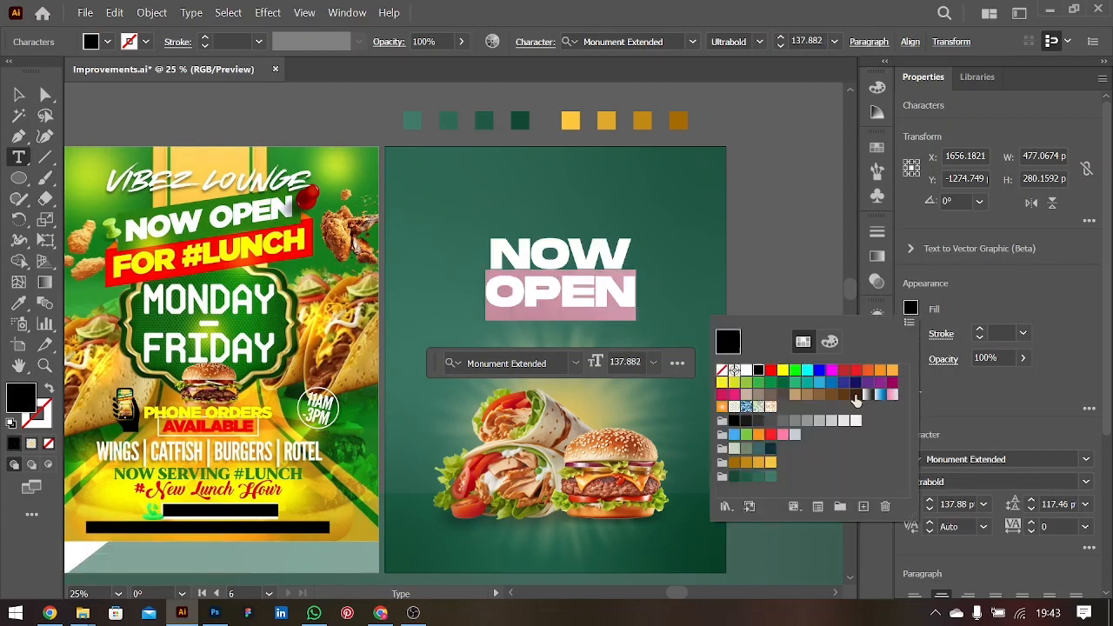
click(770, 463)
key(Escape)
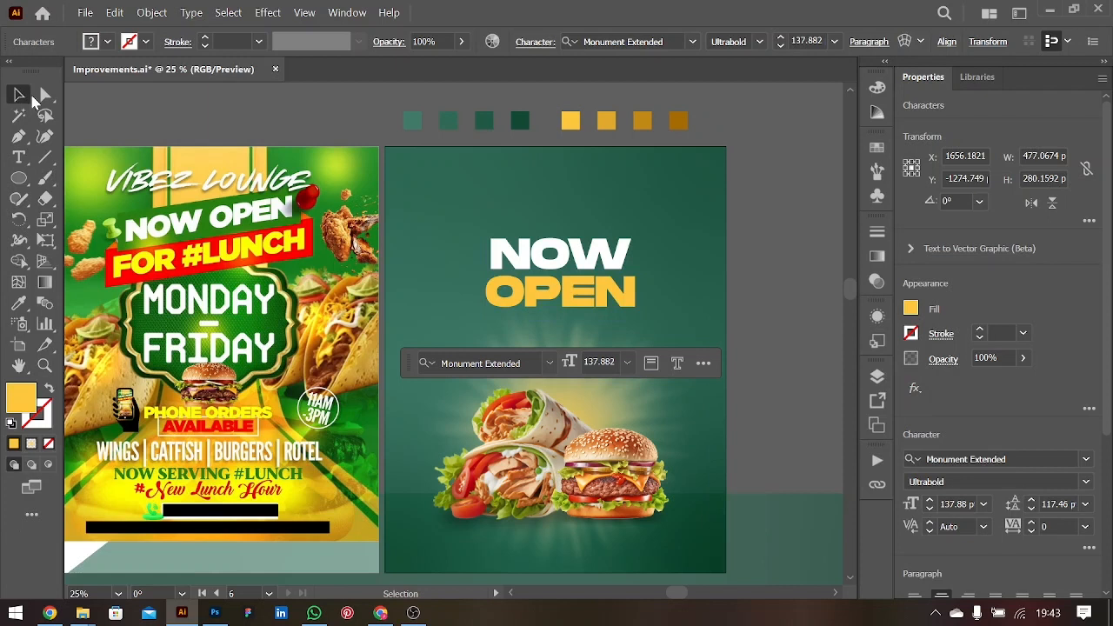
- Move the NOW OPEN headline slightly lower and center it horizontally on the green artboard
drag(632, 268, 630, 274)
scroll(1004, 538, down, 5)
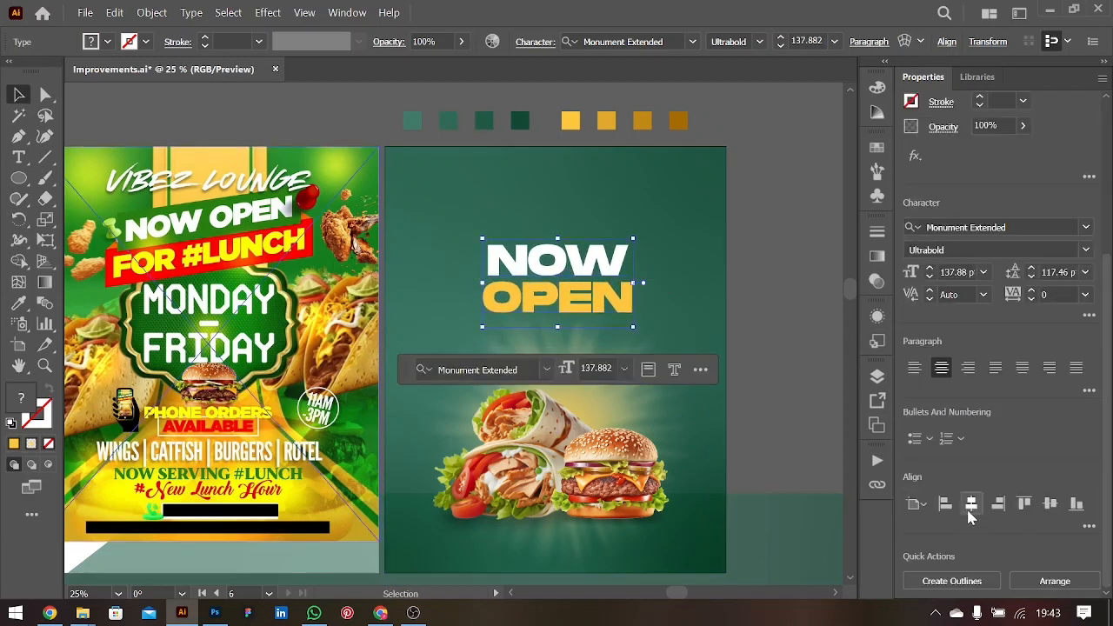
click(969, 509)
click(795, 289)
- Shear the NOW OPEN headline vertically with Free Transform so its lines rise to the right, about its center
click(614, 281)
key(ctrl+=)
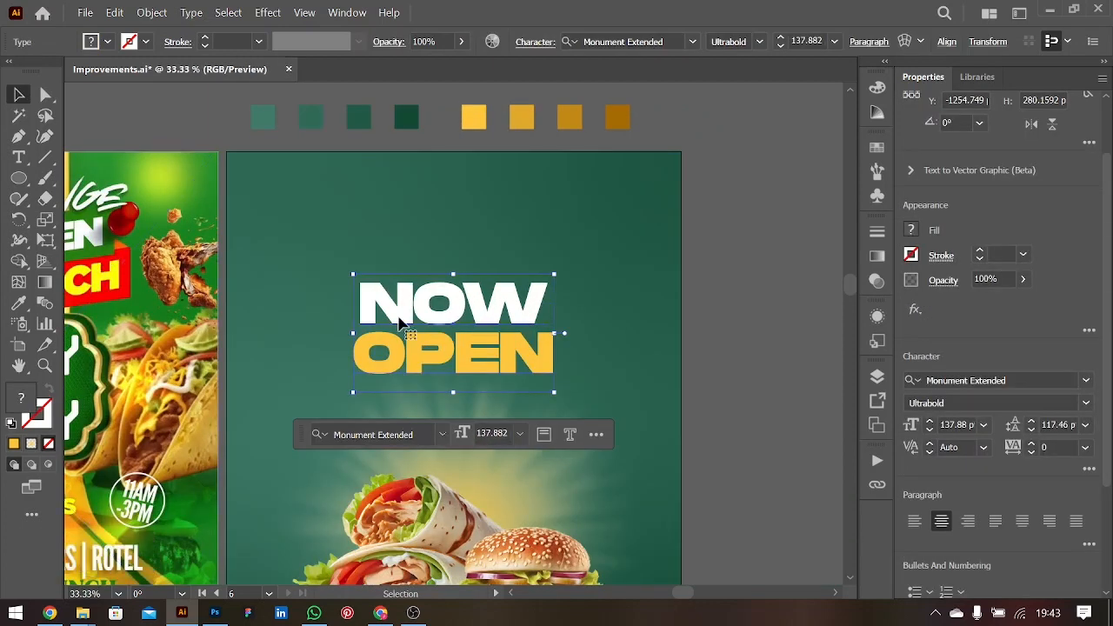
drag(45, 240, 128, 248)
drag(562, 331, 557, 317)
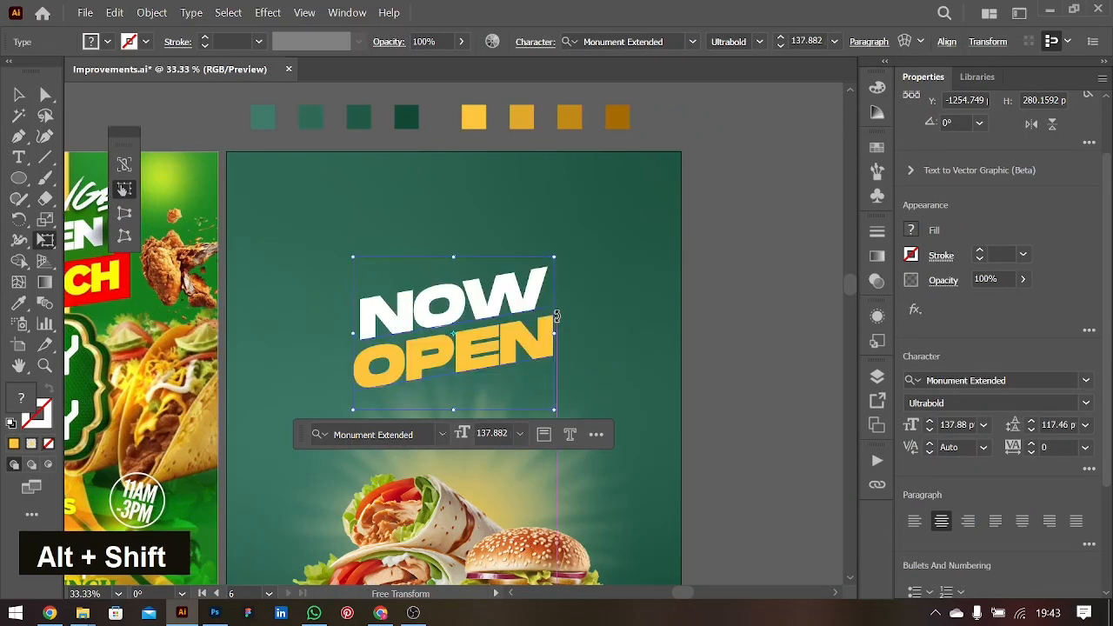
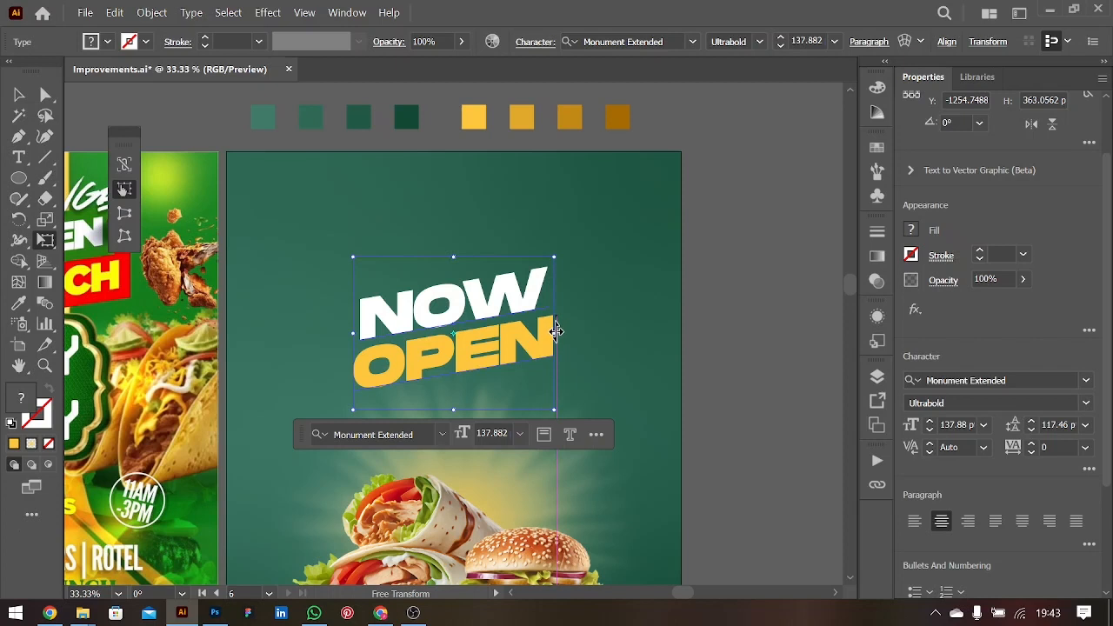
drag(556, 332, 511, 242)
key(ctrl+z)
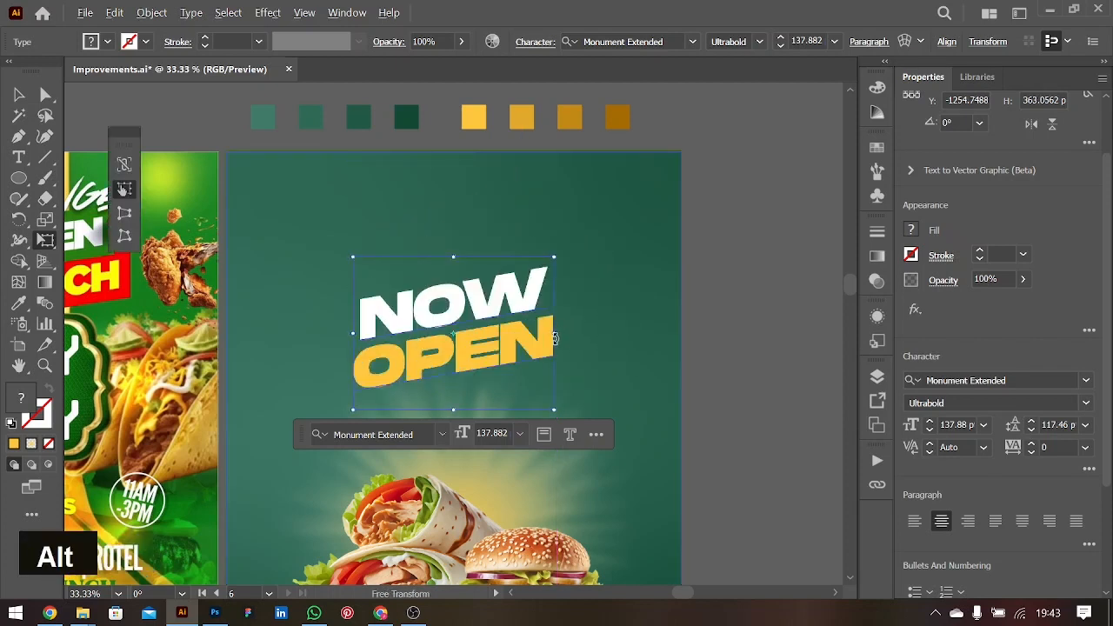
drag(554, 332, 549, 323)
key(ctrl+z)
- Reduce the NOW OPEN headline's upward slant with Free Transform, to a height of about 318 px
click(18, 95)
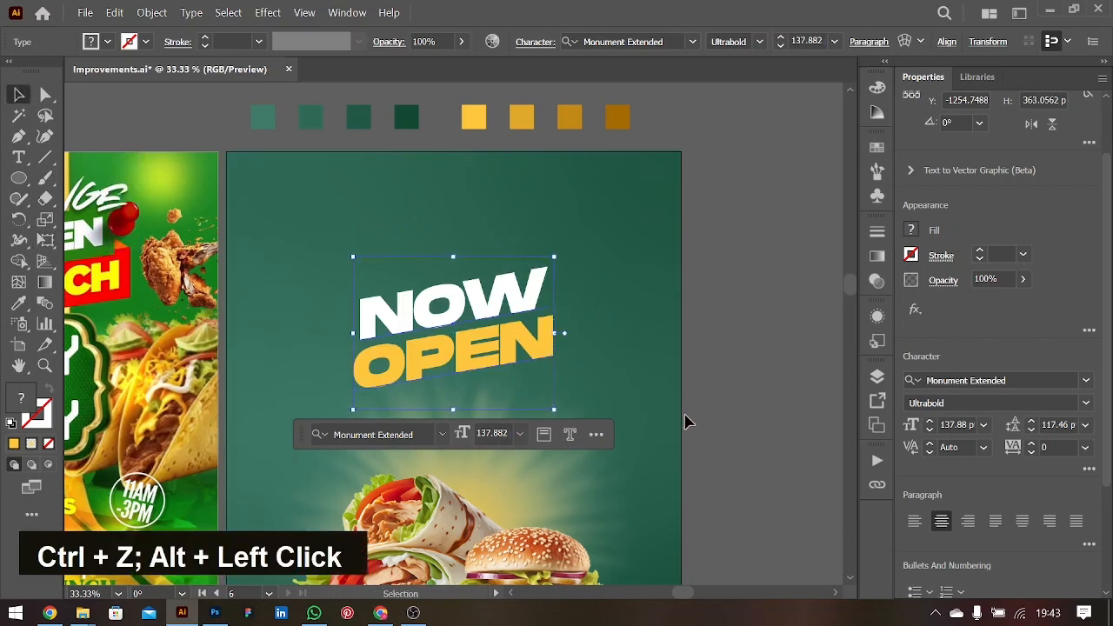
click(718, 405)
key(ctrl+minus)
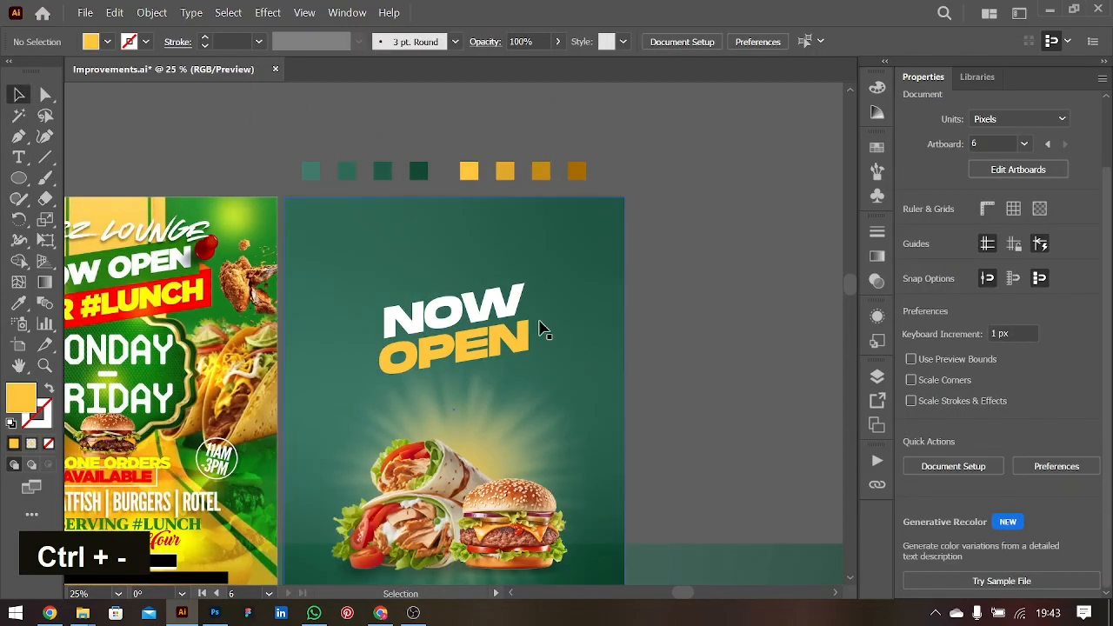
click(517, 349)
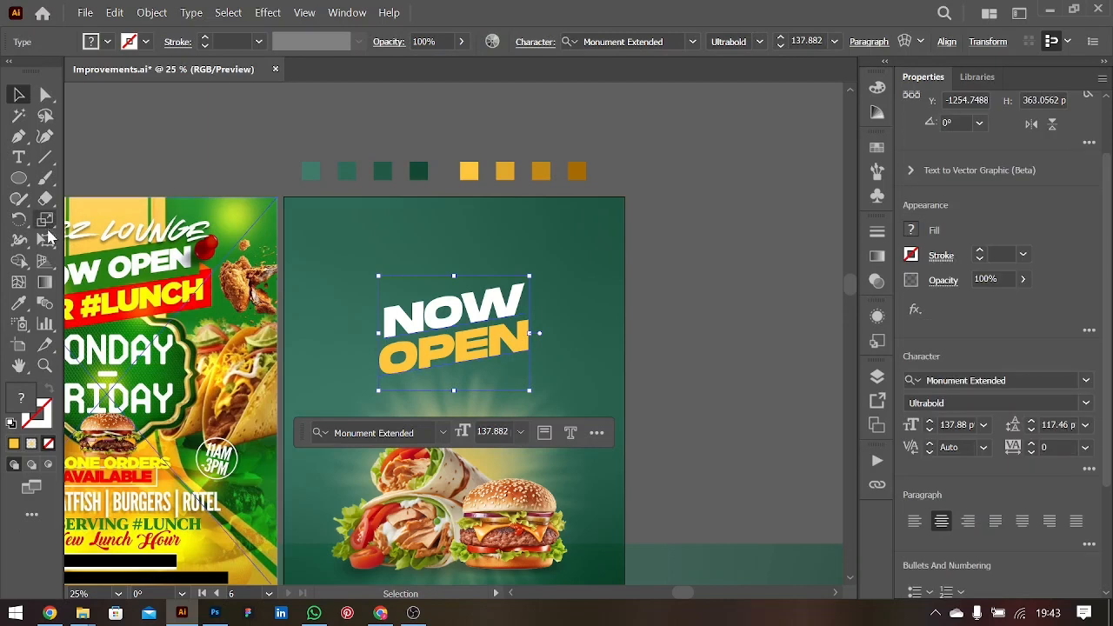
click(45, 240)
mouse_move(539, 333)
mouse_down()
mouse_move(527, 338)
mouse_move(539, 333)
mouse_up()
key(v)
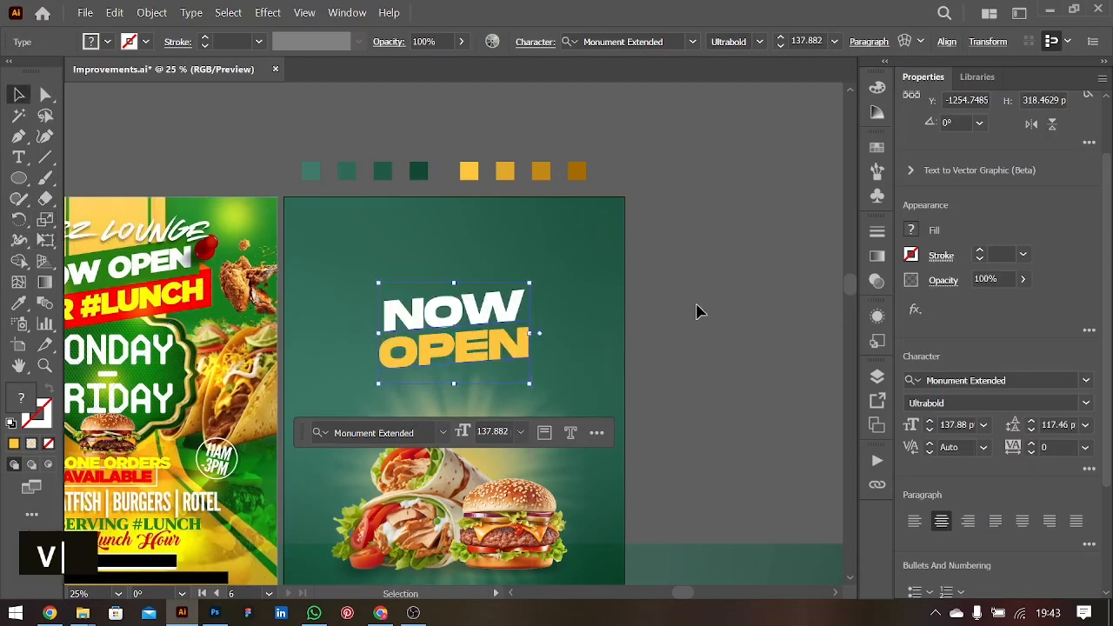
click(653, 217)
- Draw a yellow rectangle about 473 by 69 px directly beneath the word OPEN, matching the headline's width
scroll(653, 217, down, 2)
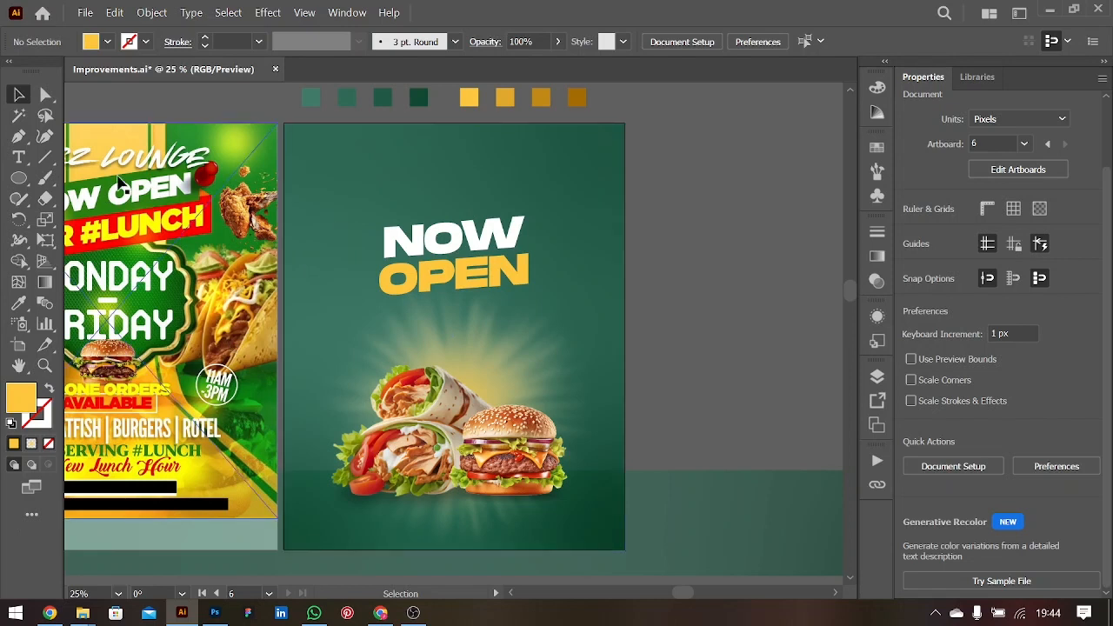
right_click(17, 185)
click(96, 179)
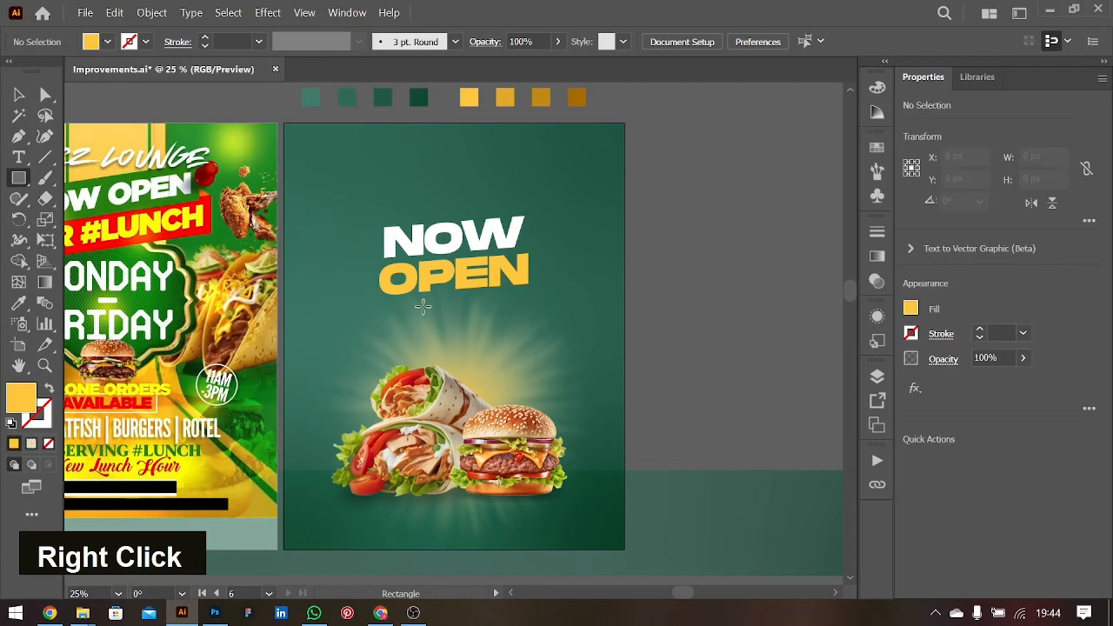
drag(379, 299, 525, 318)
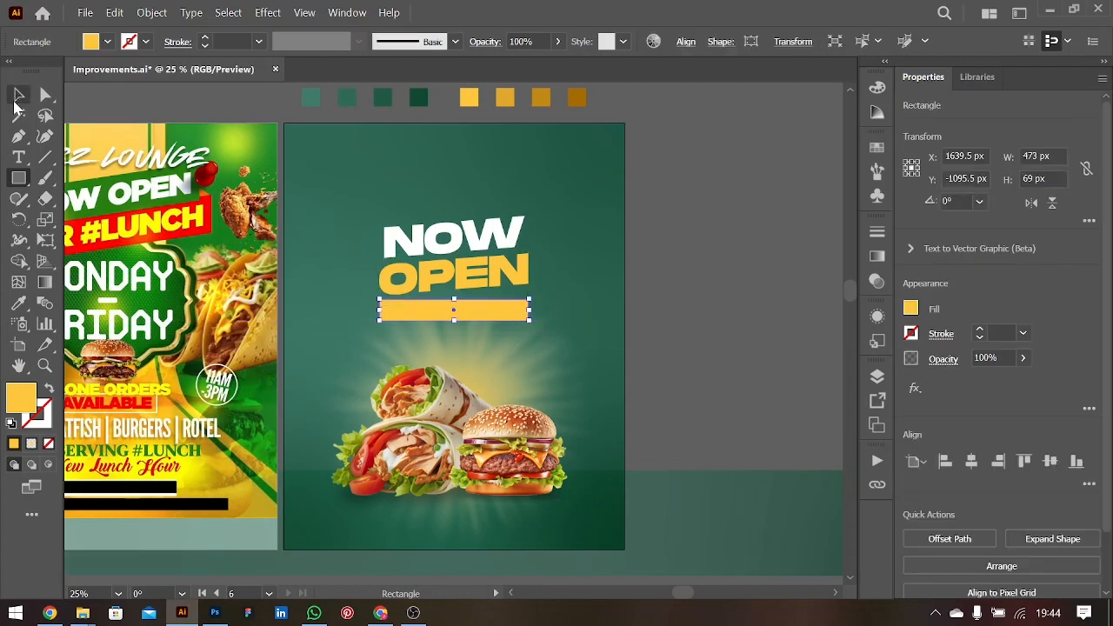
click(17, 99)
- Shear the yellow rectangle vertically about its center with Free Transform to match the headline's slant, about 108 px high overall
key(ctrl+equal)
key(ctrl+equal)
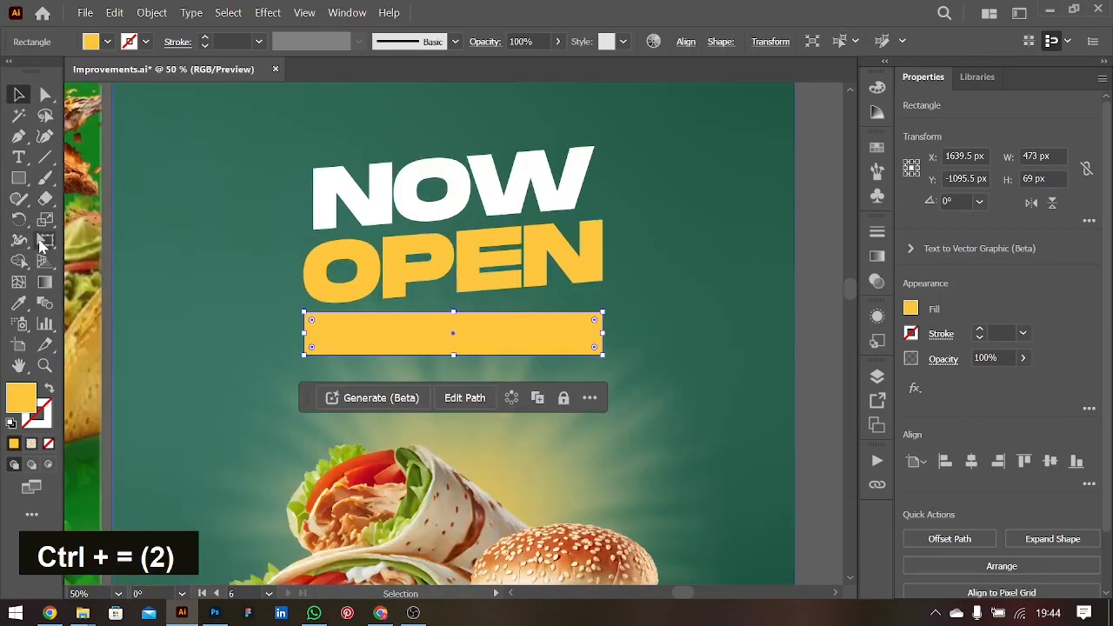
click(40, 243)
alt+click(603, 334)
drag(602, 334, 603, 322)
click(19, 95)
key(ctrl+minus)
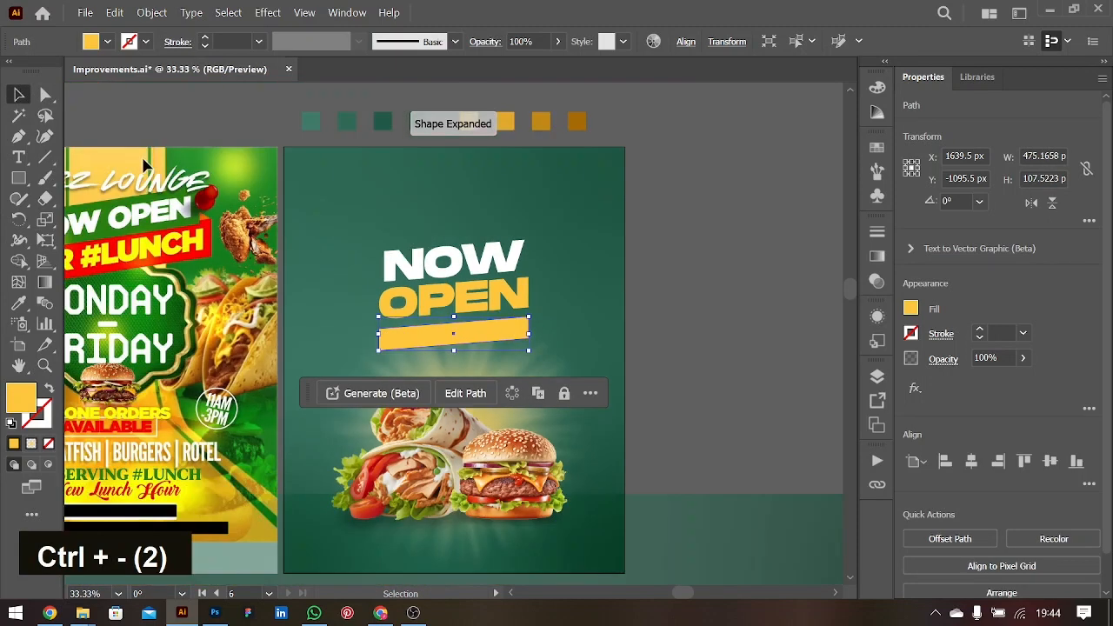
- Duplicate the slanted yellow bar and the NOW OPEN headline onto the empty canvas beside the artboard
drag(435, 341, 710, 279)
drag(453, 287, 753, 394)
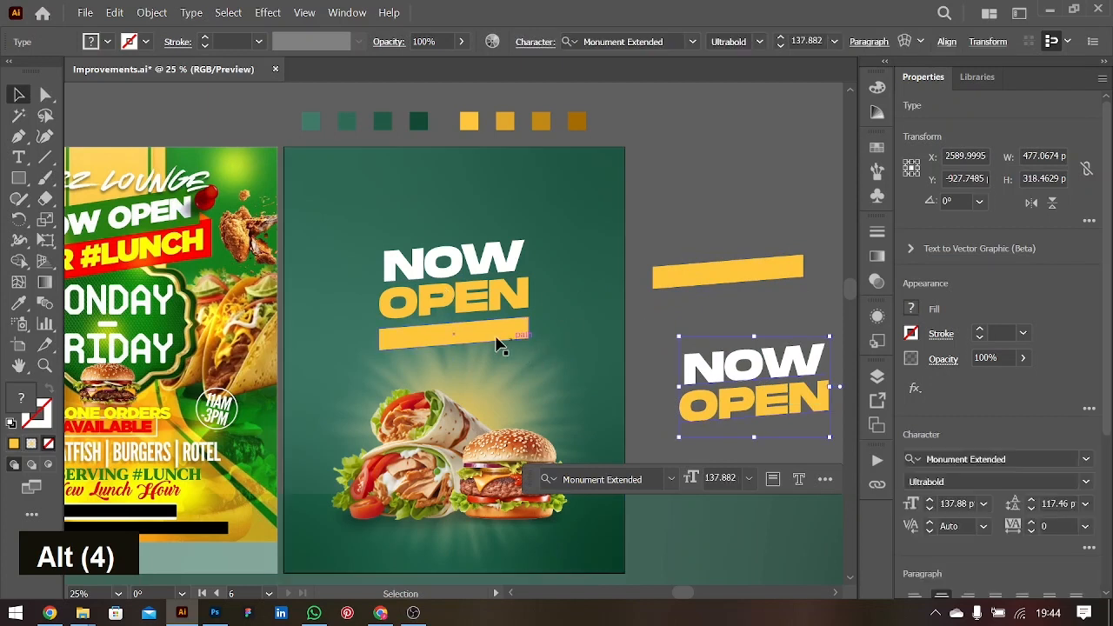
click(512, 348)
- Add a new text line reading FOR #LUNCH above the headline in Monument Extended Ultrabold
scroll(496, 335, left, 3)
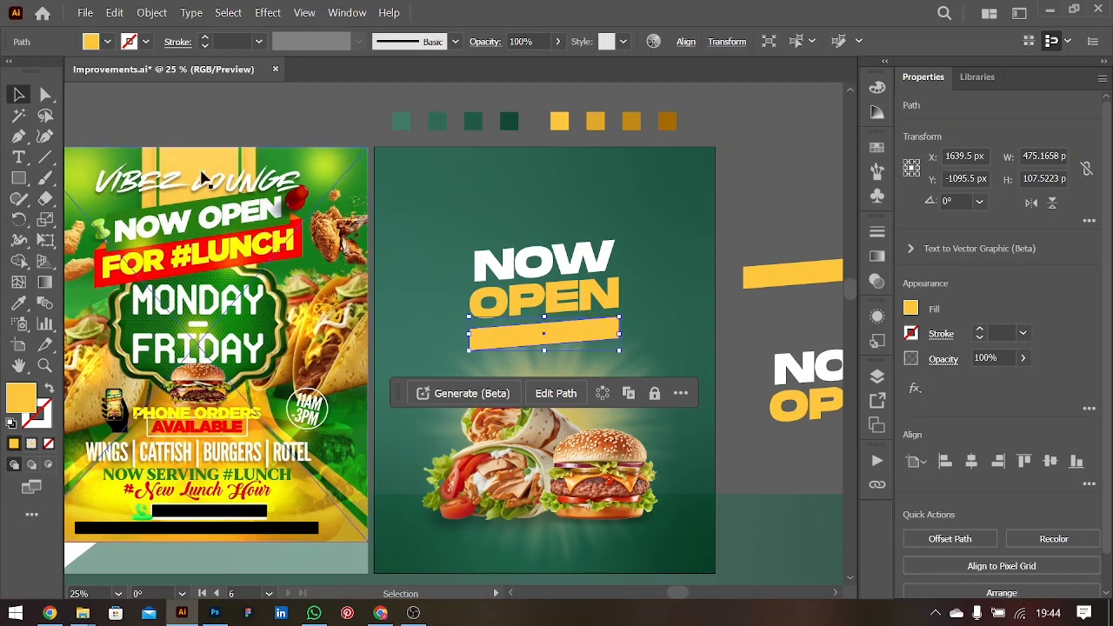
key(ctrl+equal)
key(ctrl+equal)
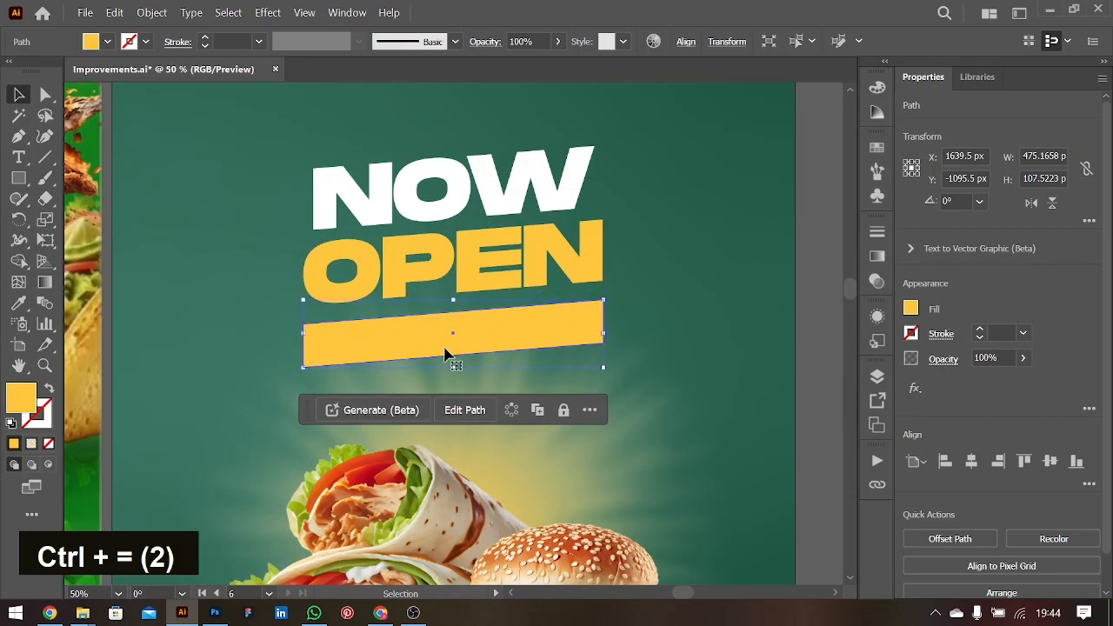
key(ctrl+minus)
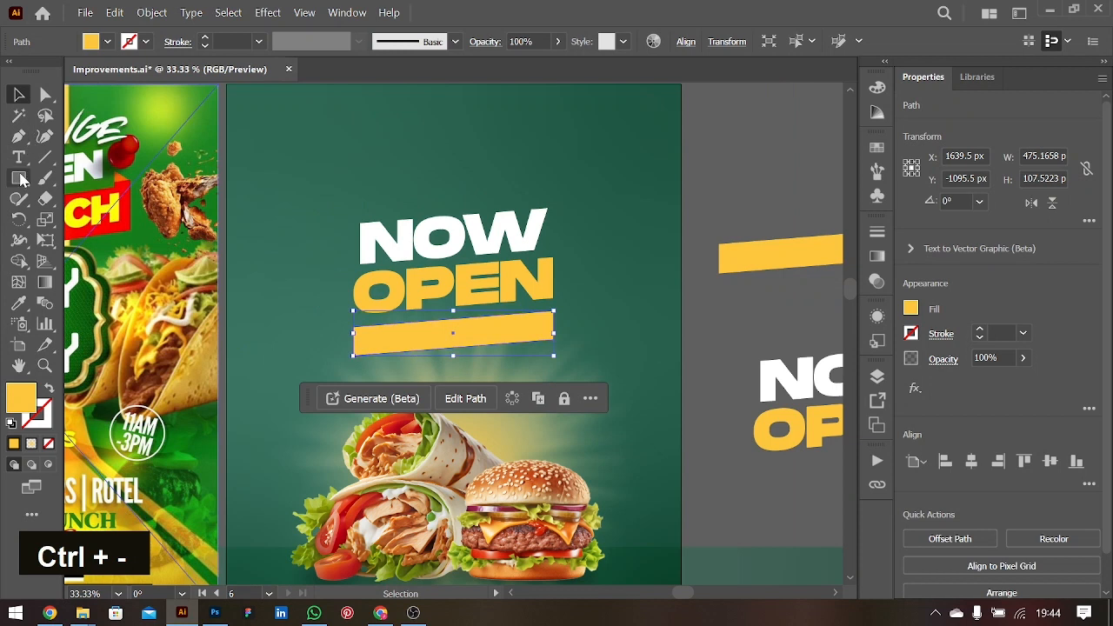
click(18, 157)
scroll(613, 191, left, 5)
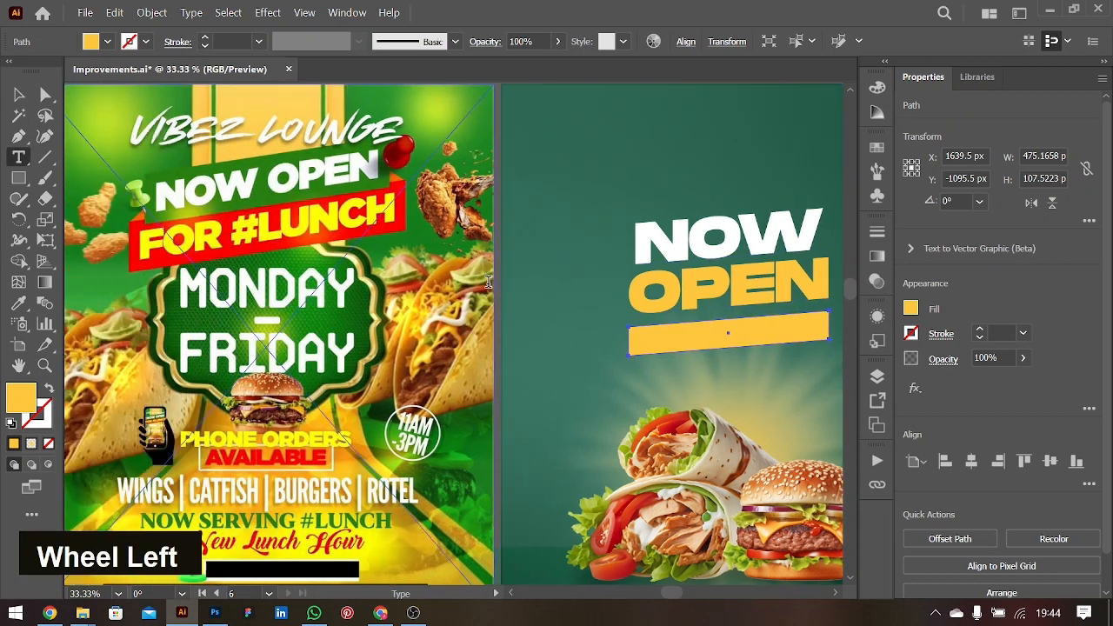
click(605, 186)
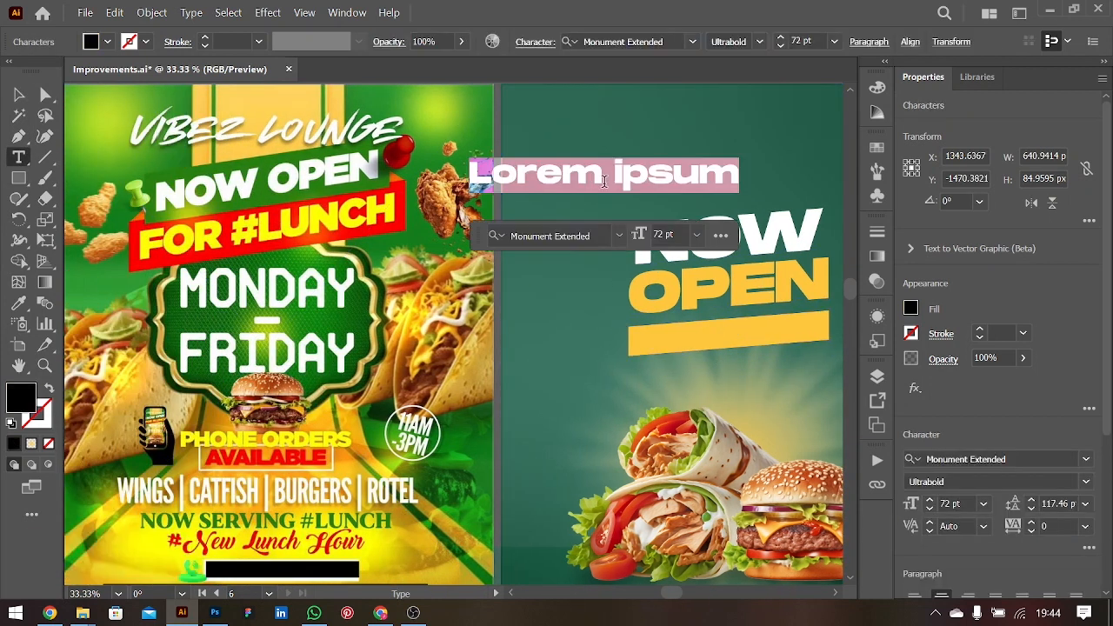
text(FOR )
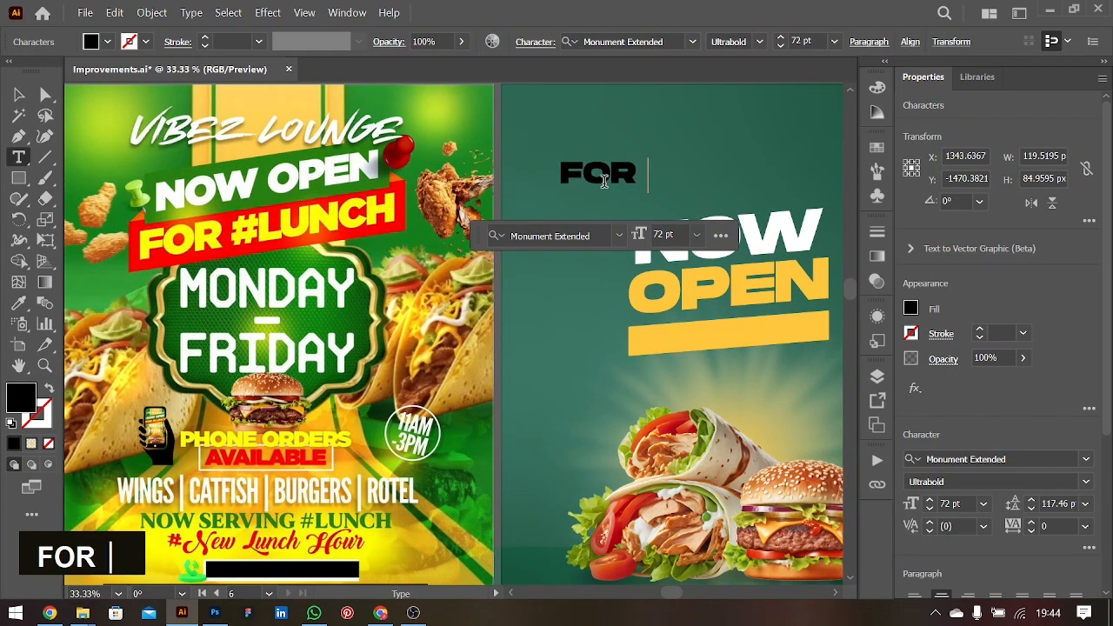
text(#LU)
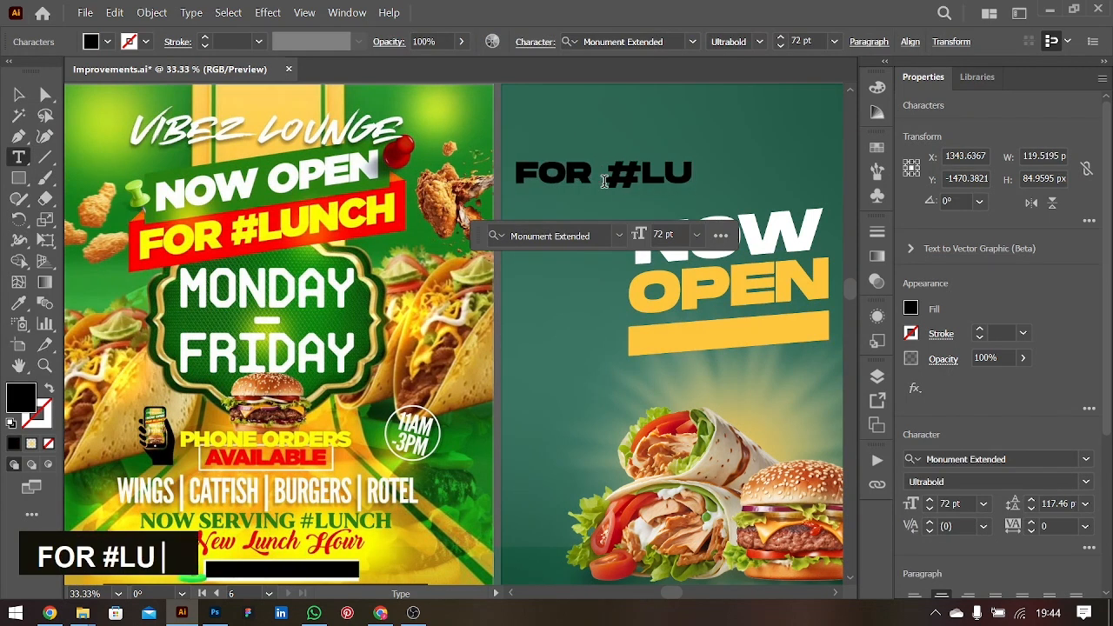
text(NCH)
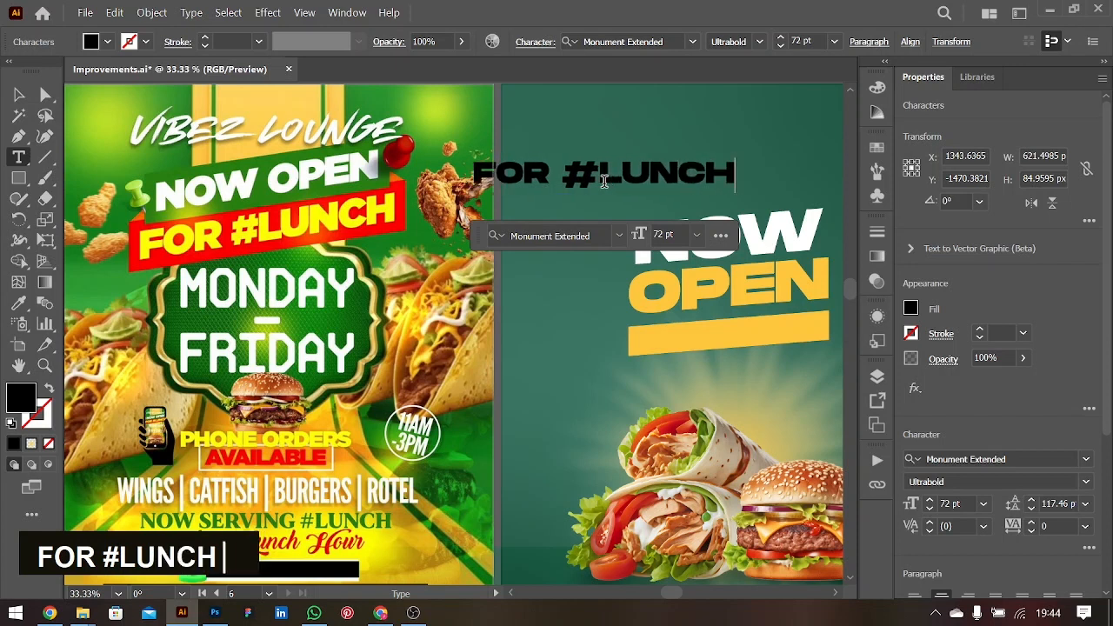
- Set the FOR #LUNCH text to 24 pt and place it on the yellow bar under the headline
key(ctrl+a)
click(984, 503)
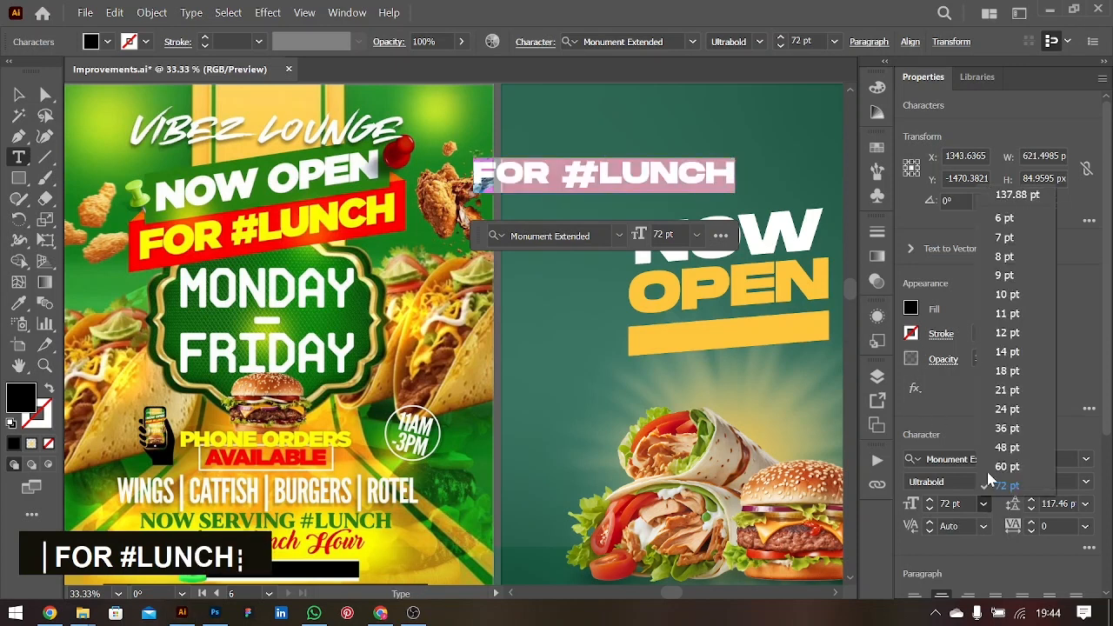
click(1000, 393)
click(19, 94)
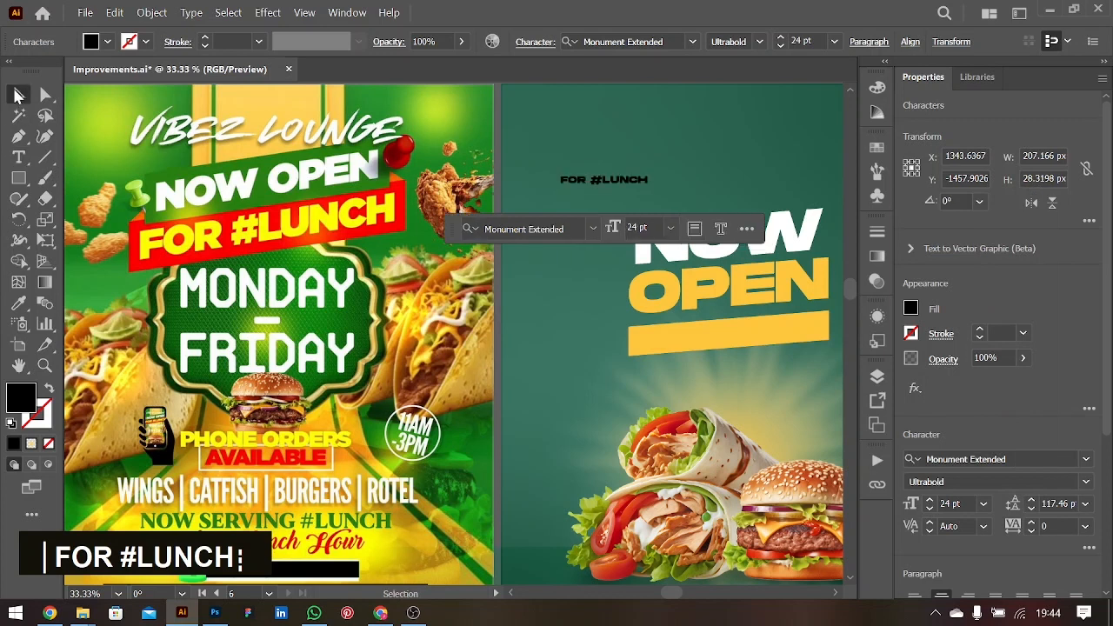
drag(644, 178, 722, 336)
- Replace the duplicated headline's text beside the artboard with the FOR #LUNCH wording copied from the yellow bar, keeping the slanted style
scroll(713, 345, right, 3)
scroll(714, 345, right, 5)
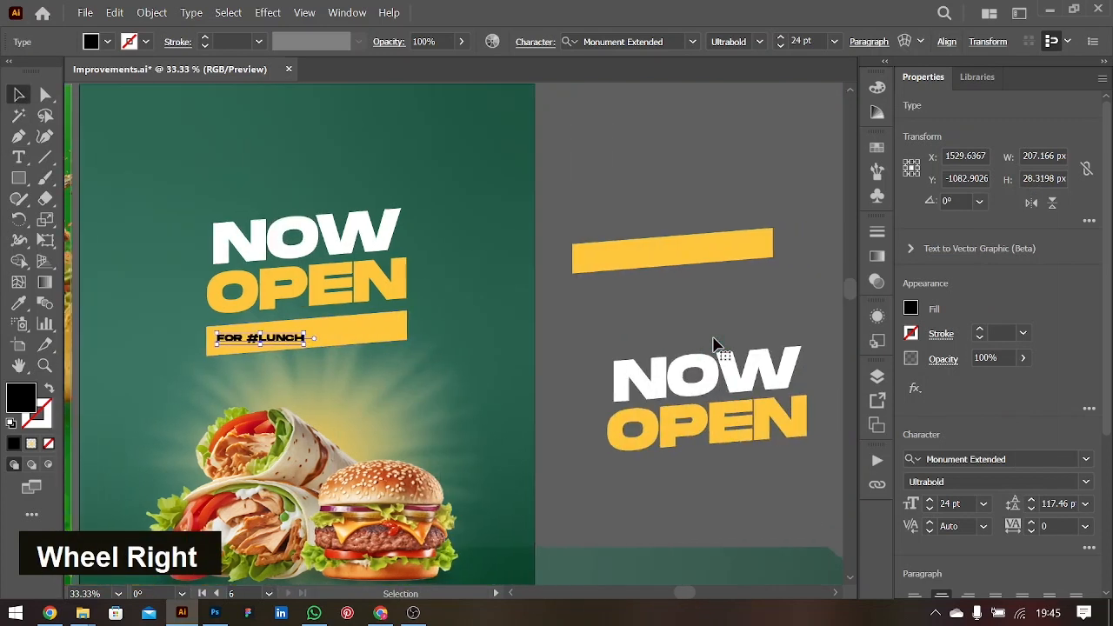
double_click(652, 389)
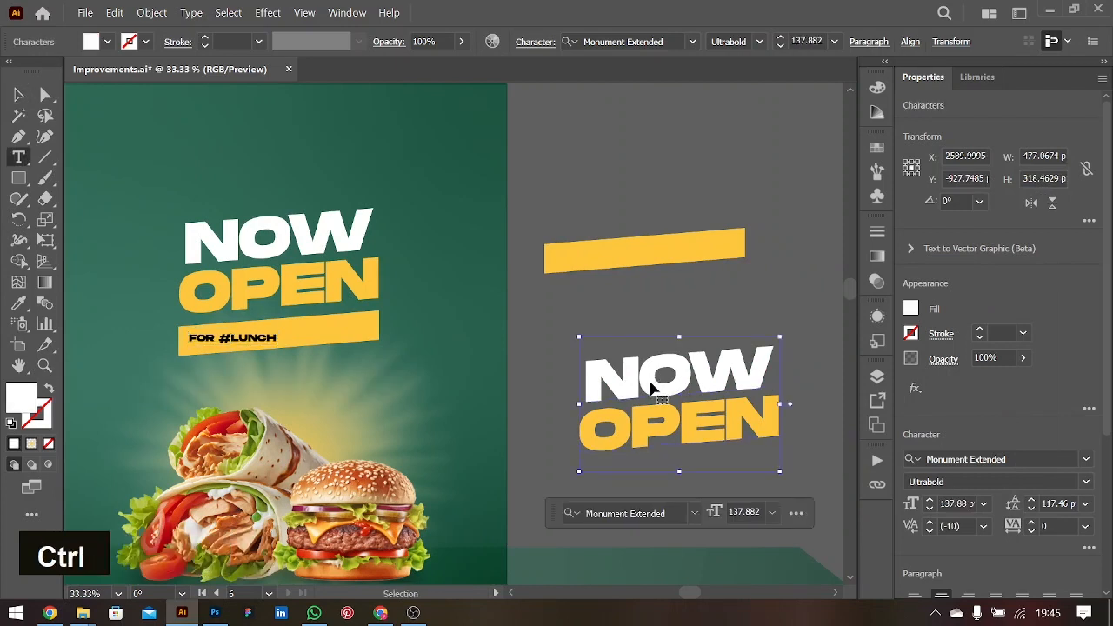
click(258, 338)
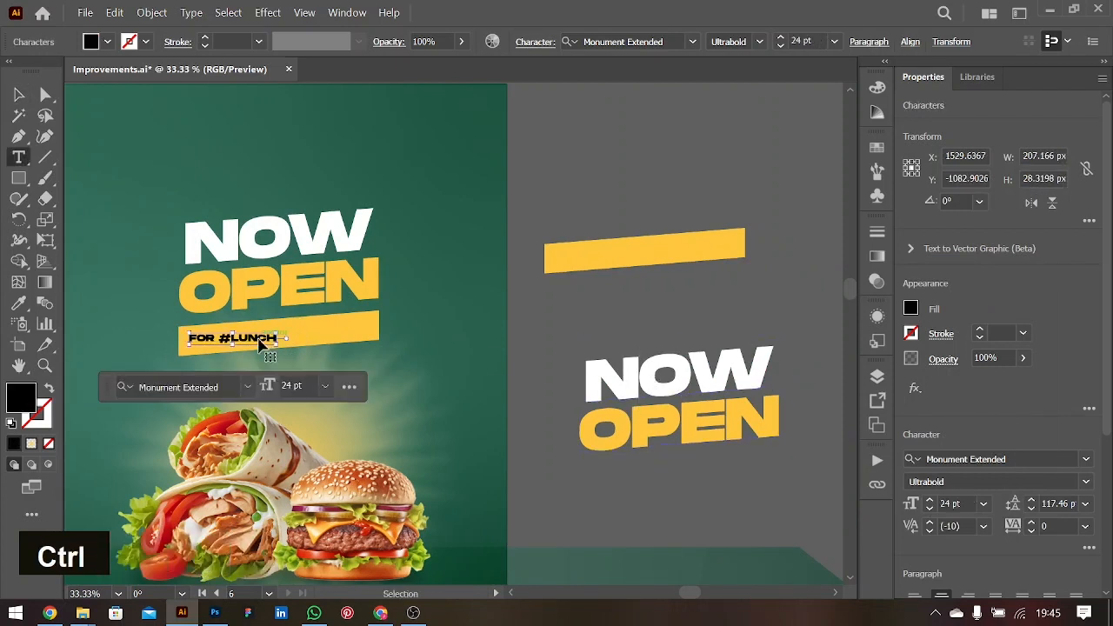
key(ctrl+a)
key(ctrl+c)
click(620, 377)
key(ctrl+a)
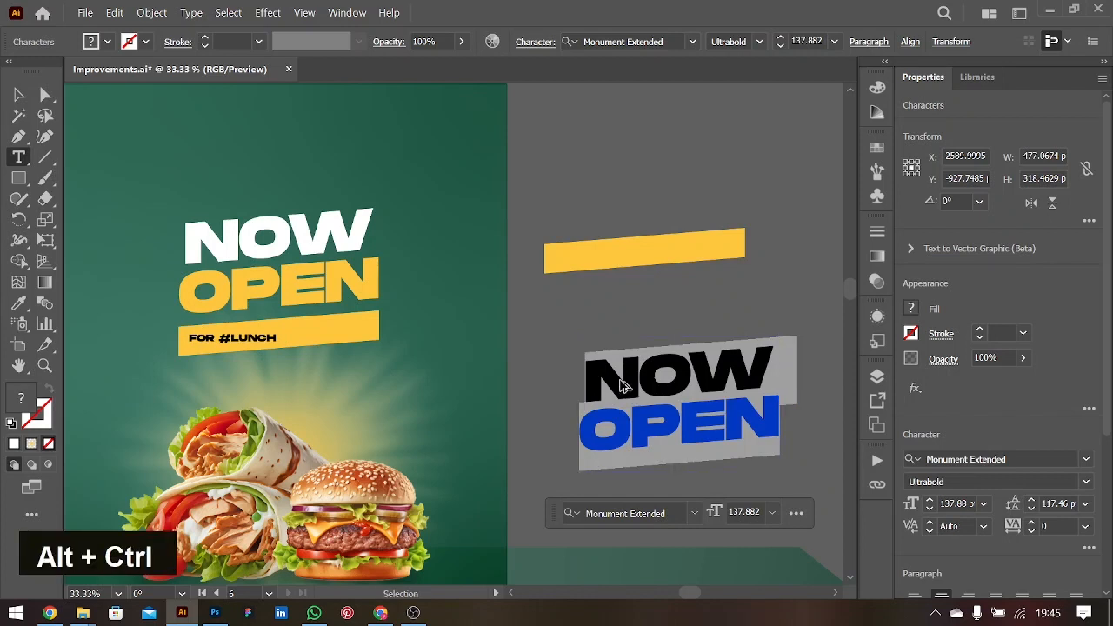
key(ctrl+alt+v)
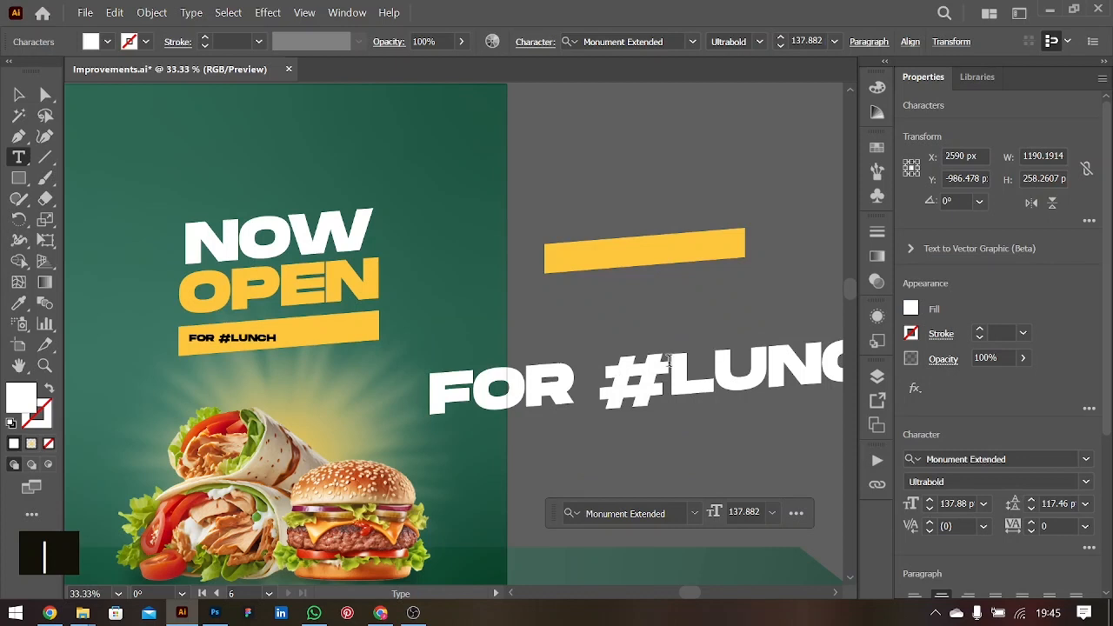
- Duplicate the large slanted FOR #LUNCH text onto the empty canvas above the spare yellow bar
click(19, 95)
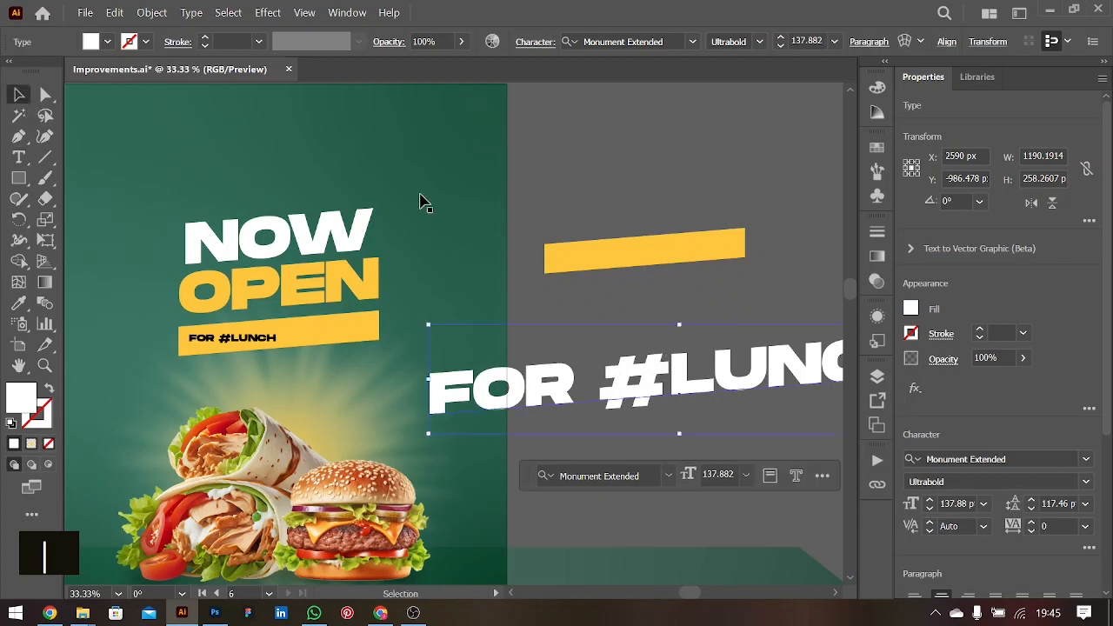
key(ctrl+minus)
key(ctrl+minus)
drag(536, 326, 608, 192)
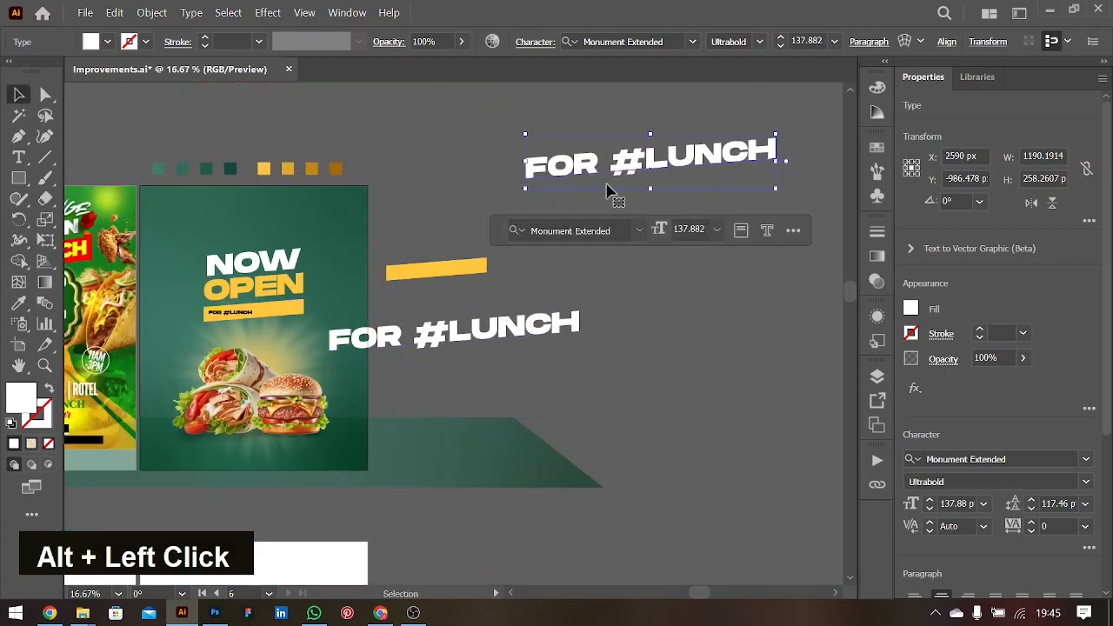
- Set the lower large FOR #LUNCH copy beside the artboard to 48 pt
double_click(418, 335)
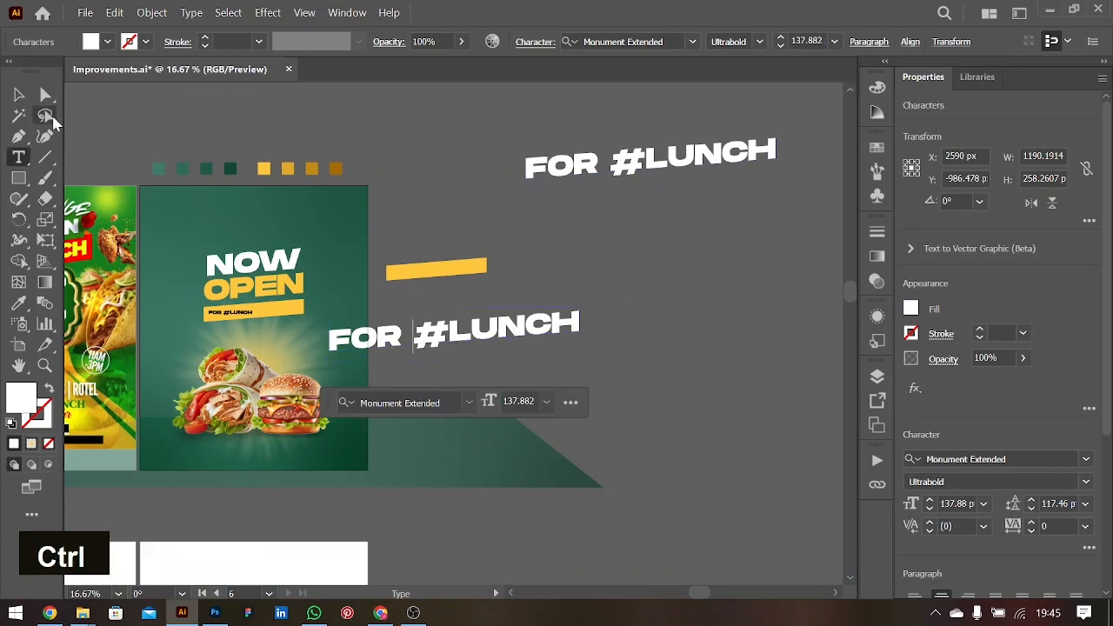
key(ctrl+a)
click(984, 504)
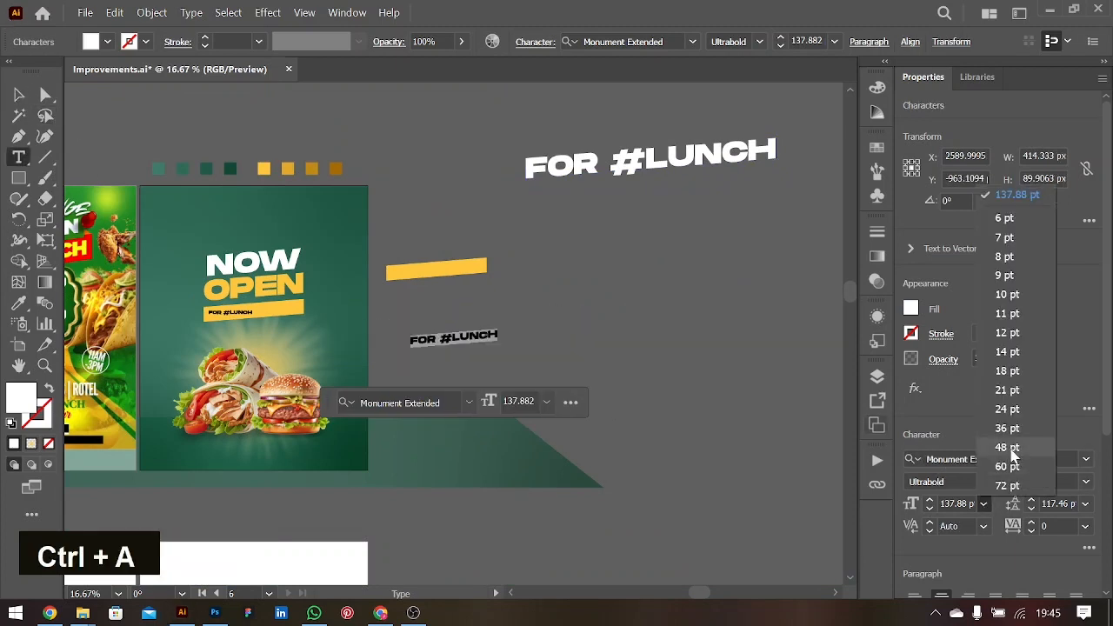
click(1009, 448)
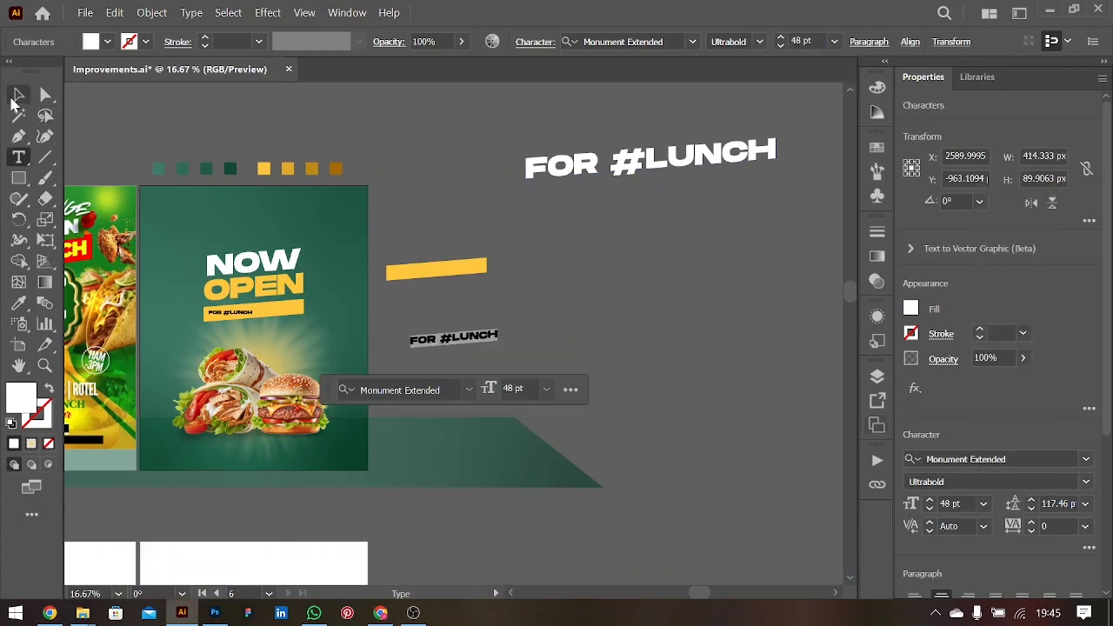
- Move the small FOR #LUNCH text off the artboard, place the 48 pt copy on the yellow bar and bring it to the front
click(13, 102)
drag(233, 316, 637, 264)
drag(474, 348, 265, 313)
key(ctrl+shift+bracketright)
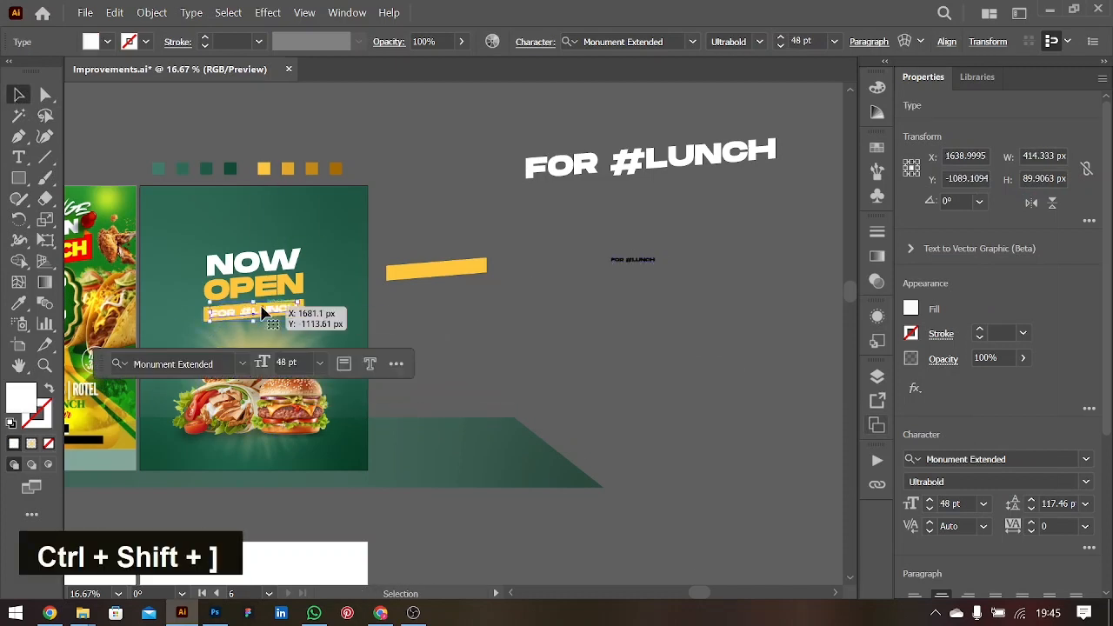
- Scale the FOR #LUNCH text on the yellow bar up slightly to about 48.44 pt
key(ctrl+equal)
key(ctrl+equal)
key(ctrl+equal)
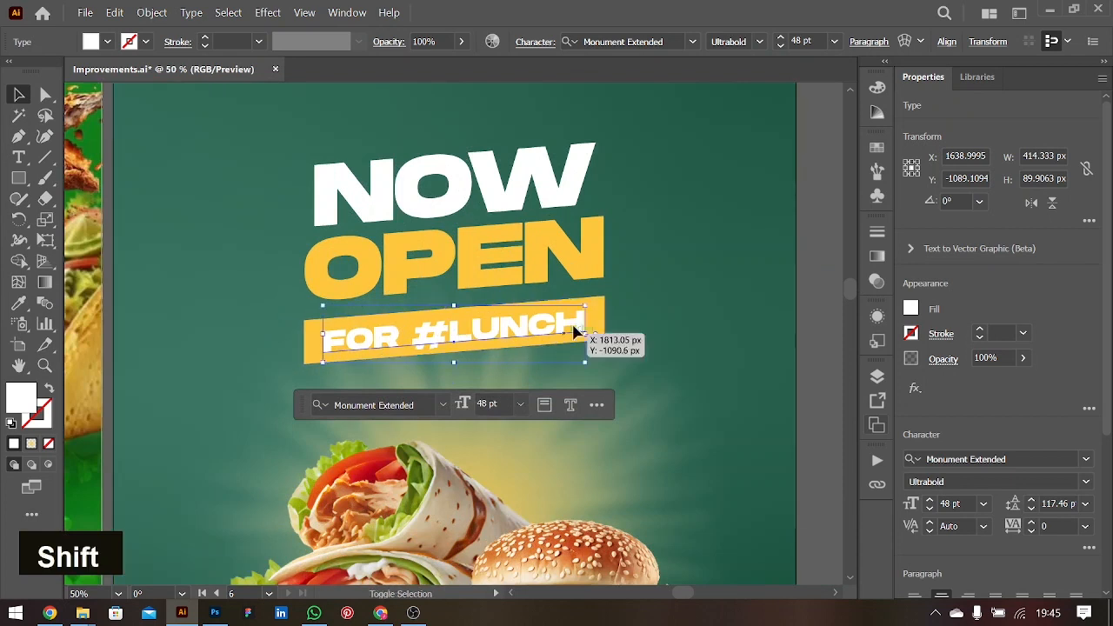
shift+click(586, 333)
drag(588, 335, 541, 330)
key(ctrl+minus)
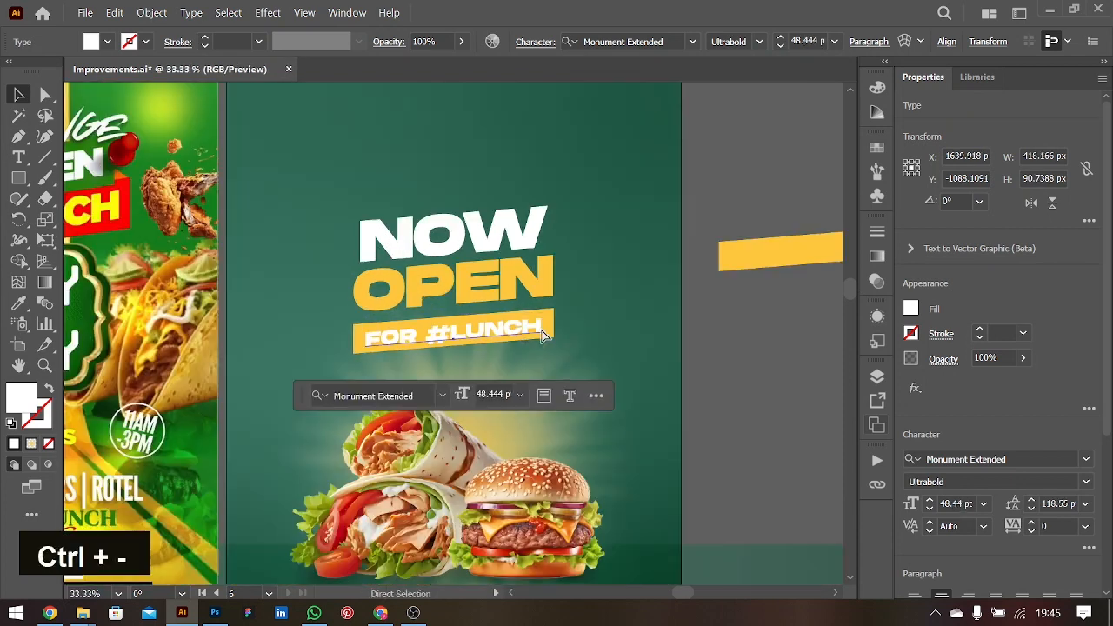
click(643, 391)
key(ctrl+minus)
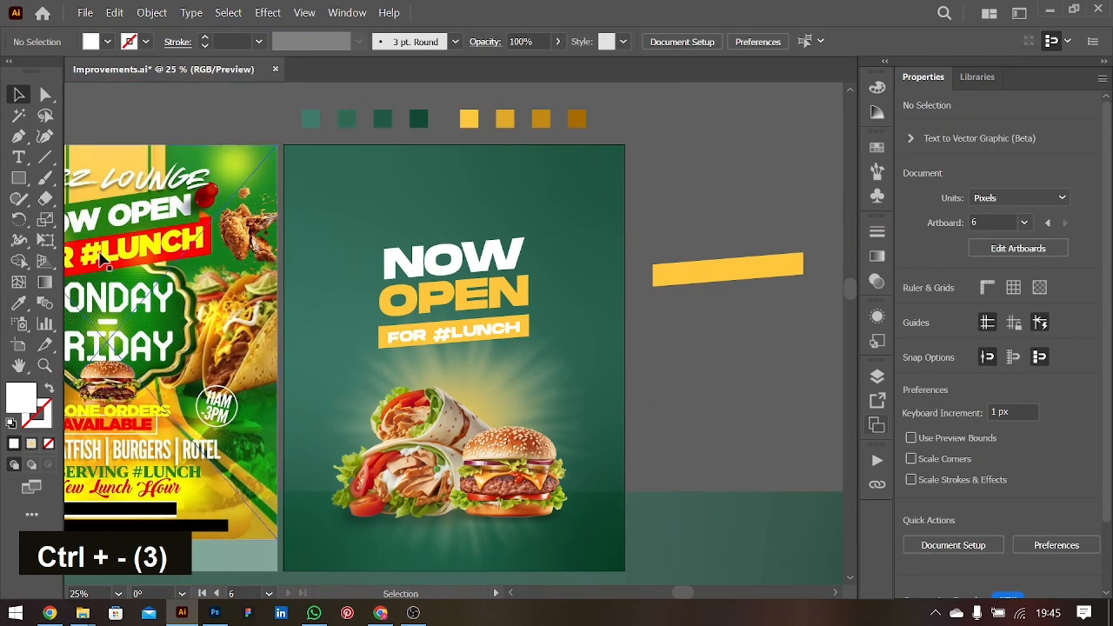
- Nudge the FOR #LUNCH text up about 4 px within the yellow bar
scroll(141, 309, left, 2)
click(530, 336)
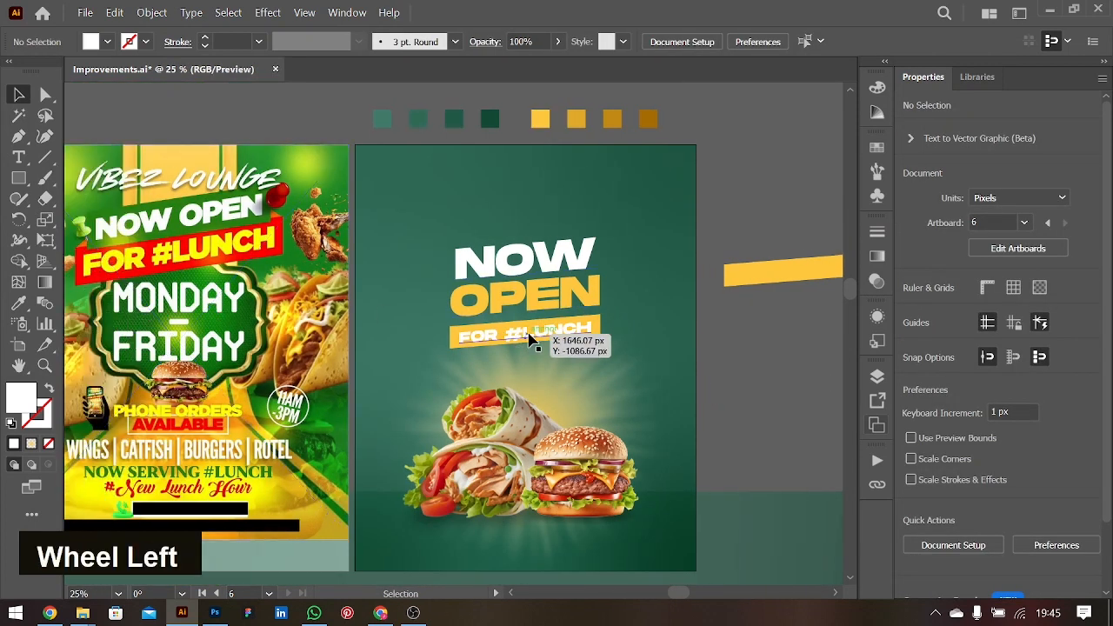
key(Up)
key(Up)
key(Up)
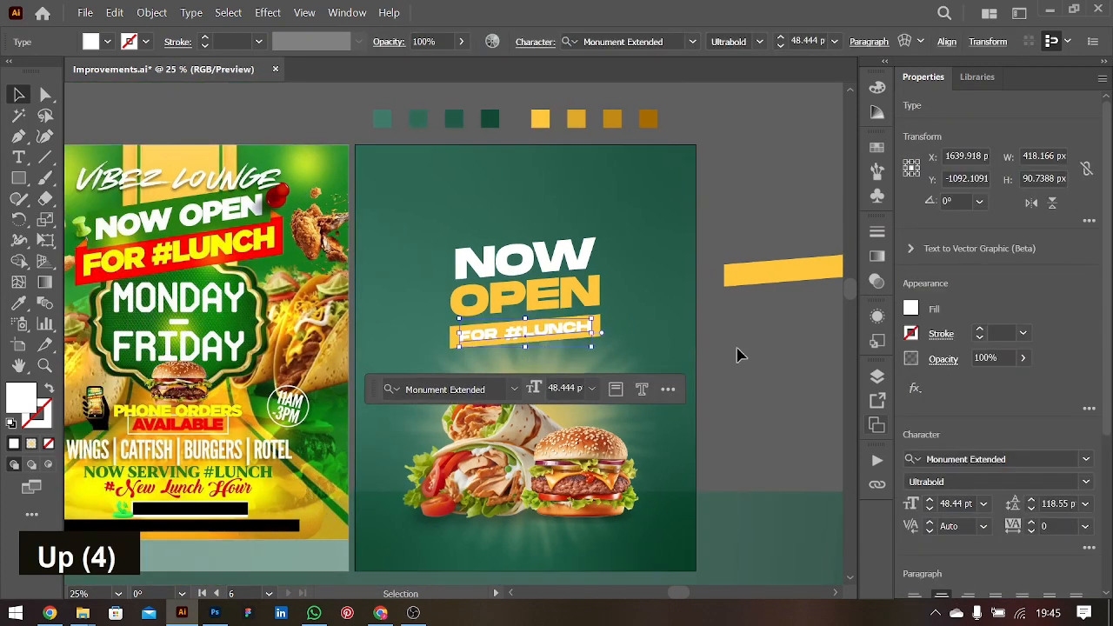
click(753, 378)
- Duplicate the FOR #LUNCH text just below the yellow bar and change the copy's wording to MONDAY TO FRIDAY
drag(566, 331, 567, 355)
double_click(568, 355)
key(ctrl+a)
key(Caps_Lock)
text(MONDAY TO F)
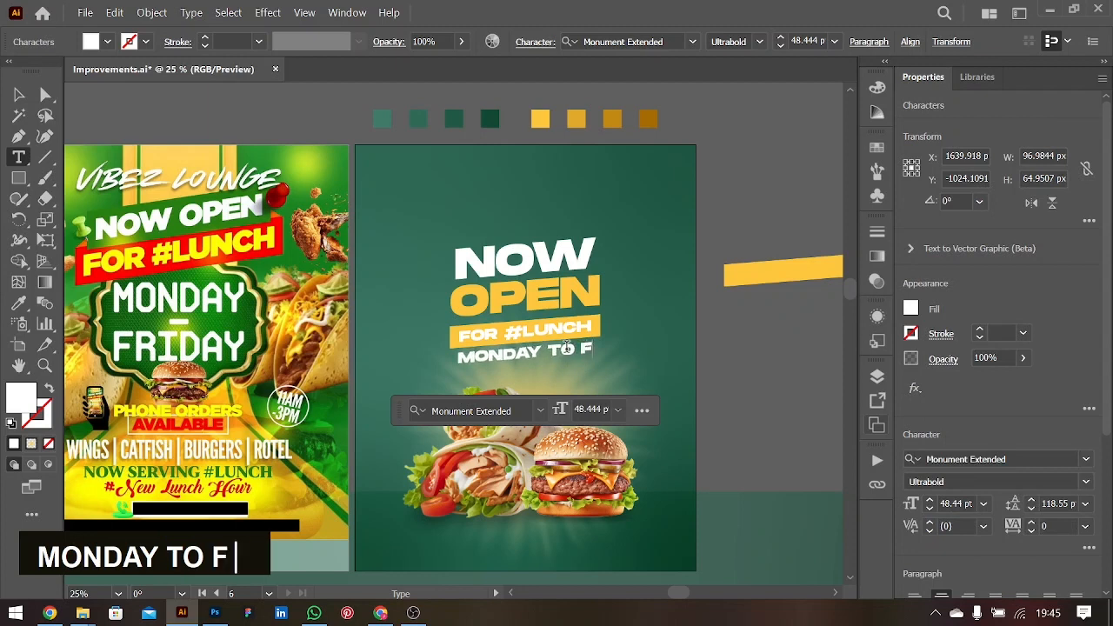
text(IRD)
key(BackSpace)
key(BackSpace)
key(BackSpace)
text(RDI)
key(BackSpace)
key(BackSpace)
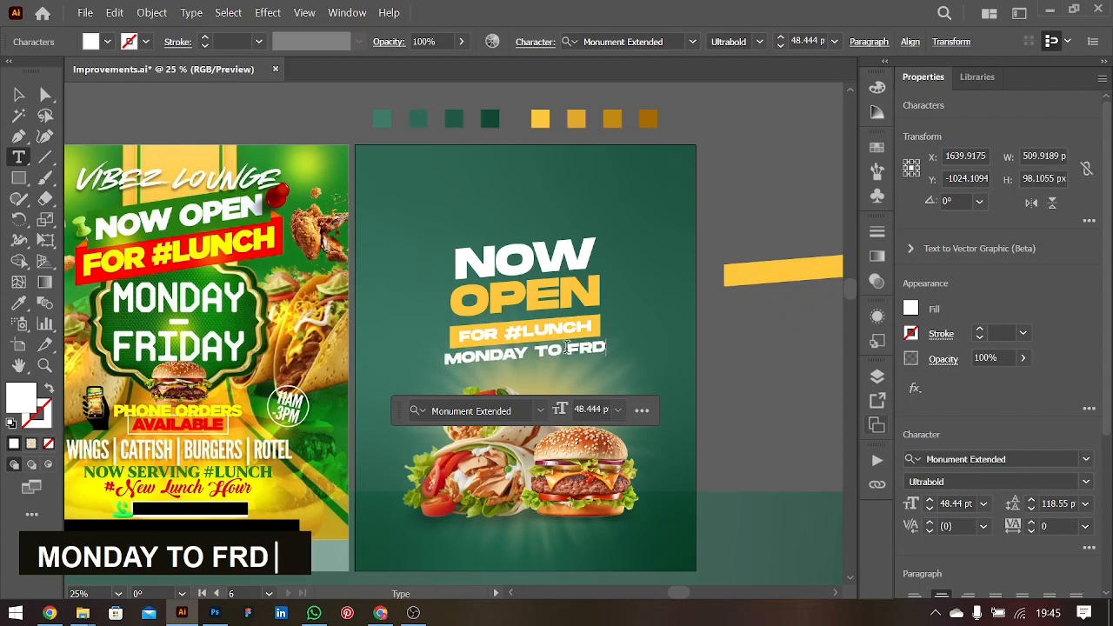
text(IDAY)
key(BackSpace)
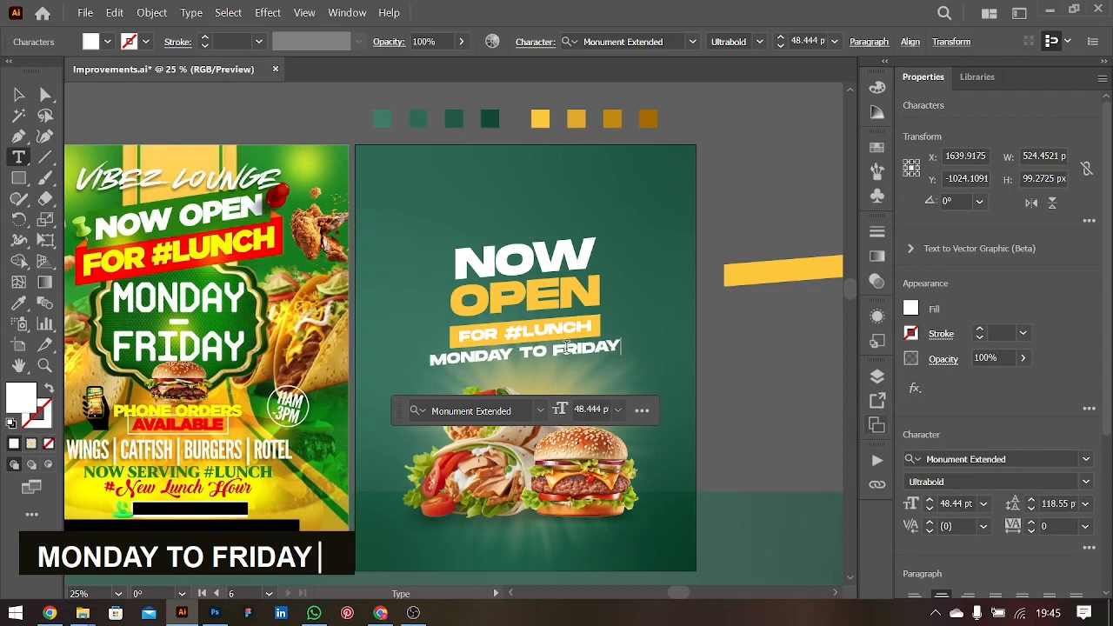
- Set the MONDAY TO FRIDAY text to 24 pt and position it closely beneath the yellow bar
key(ctrl+a)
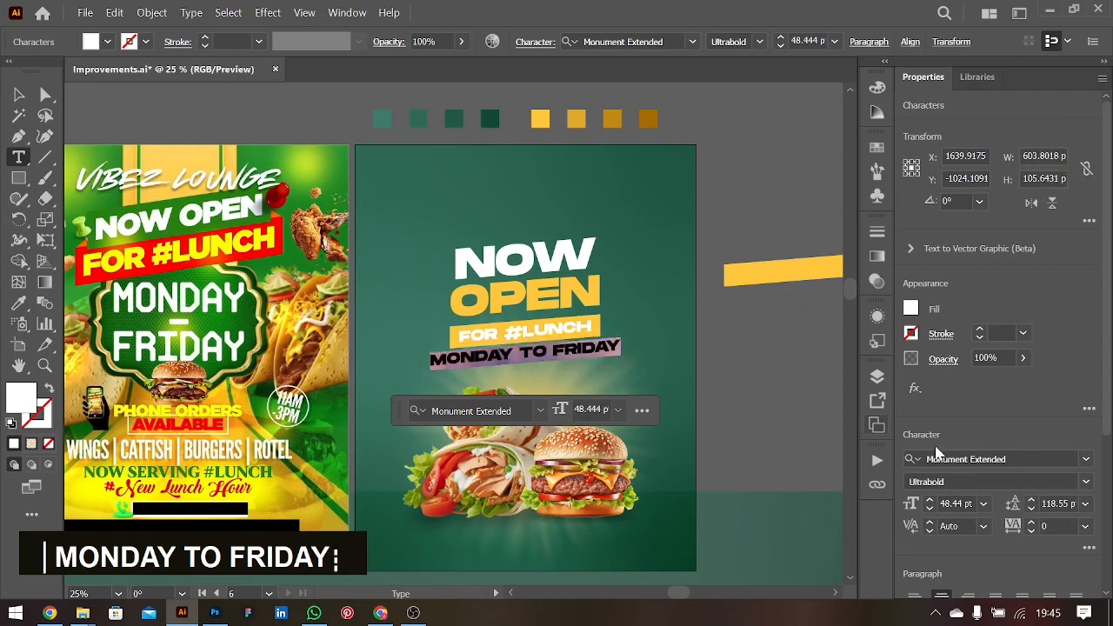
click(984, 506)
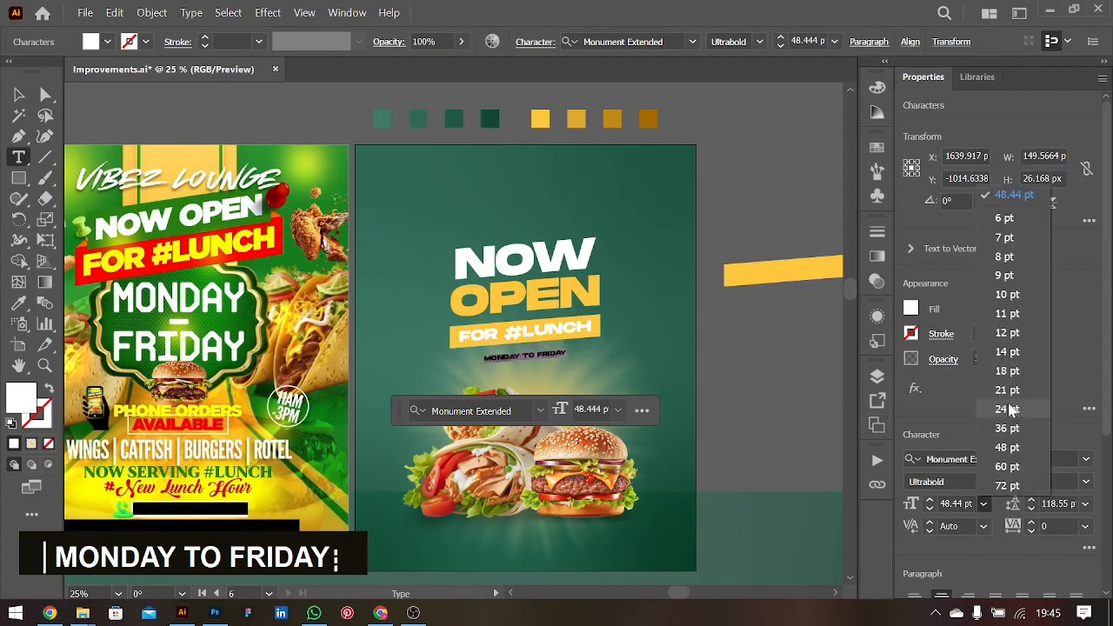
click(1009, 413)
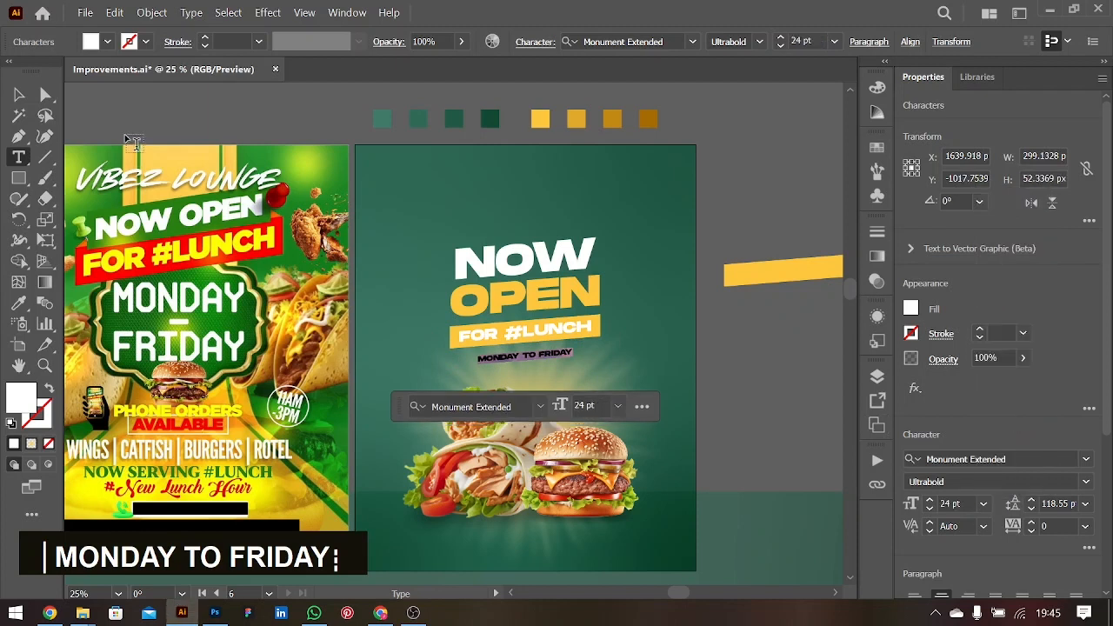
click(14, 96)
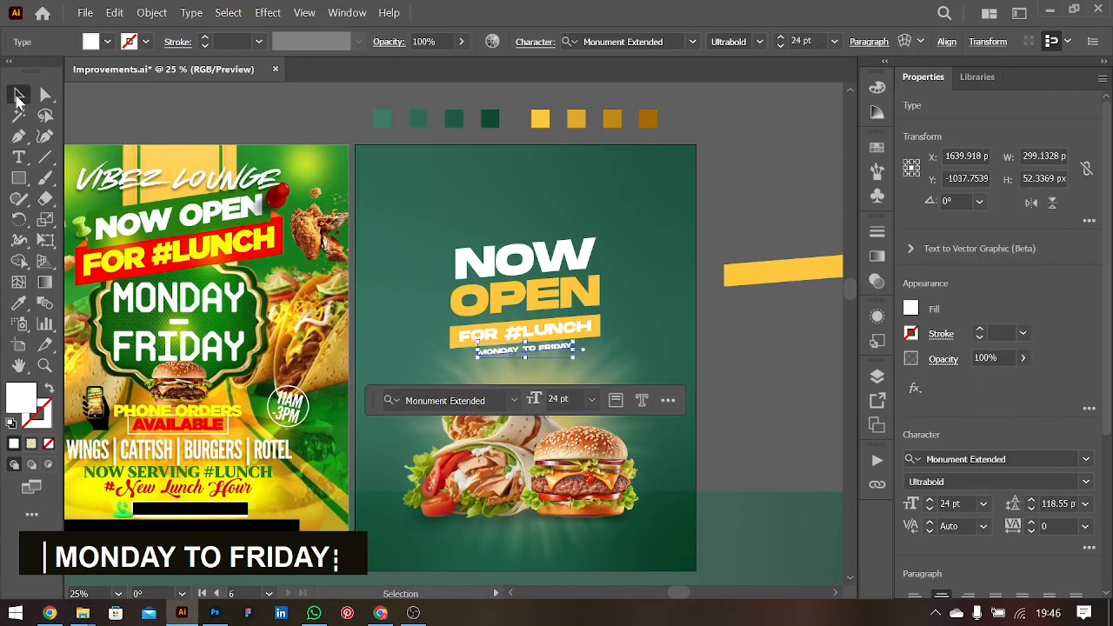
key(ctrl+equal)
key(ctrl+equal)
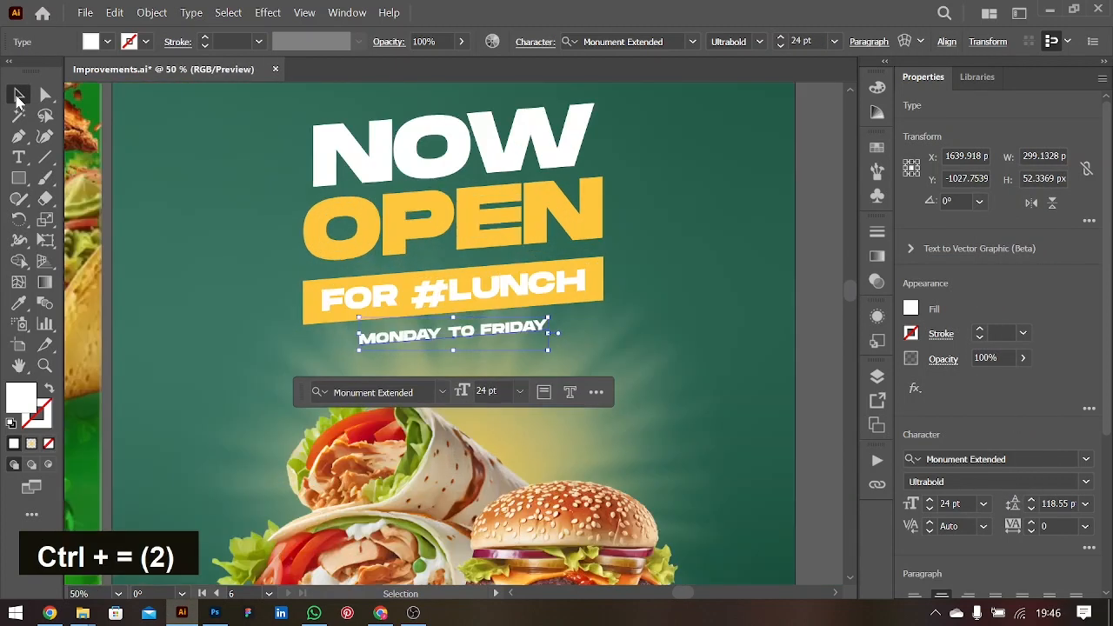
- Add 11AM - 3PM to the end of the MONDAY TO FRIDAY line, with spaces around the dash
double_click(485, 335)
key(Down)
key(Down)
key(Down)
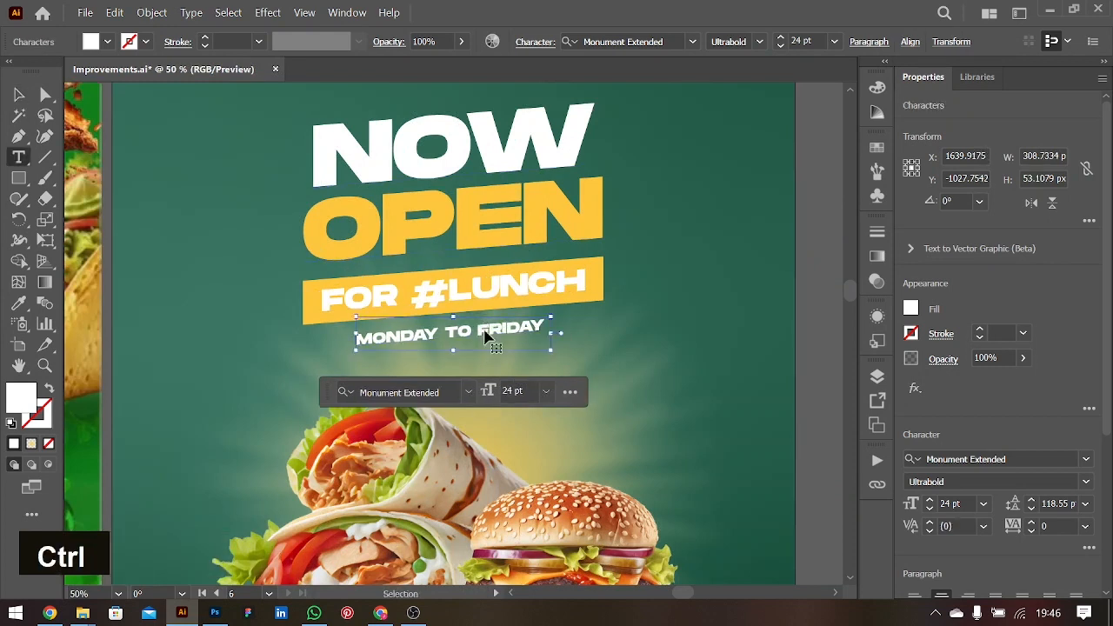
key(ctrl+minus)
key(ctrl+minus)
scroll(347, 328, left, 3)
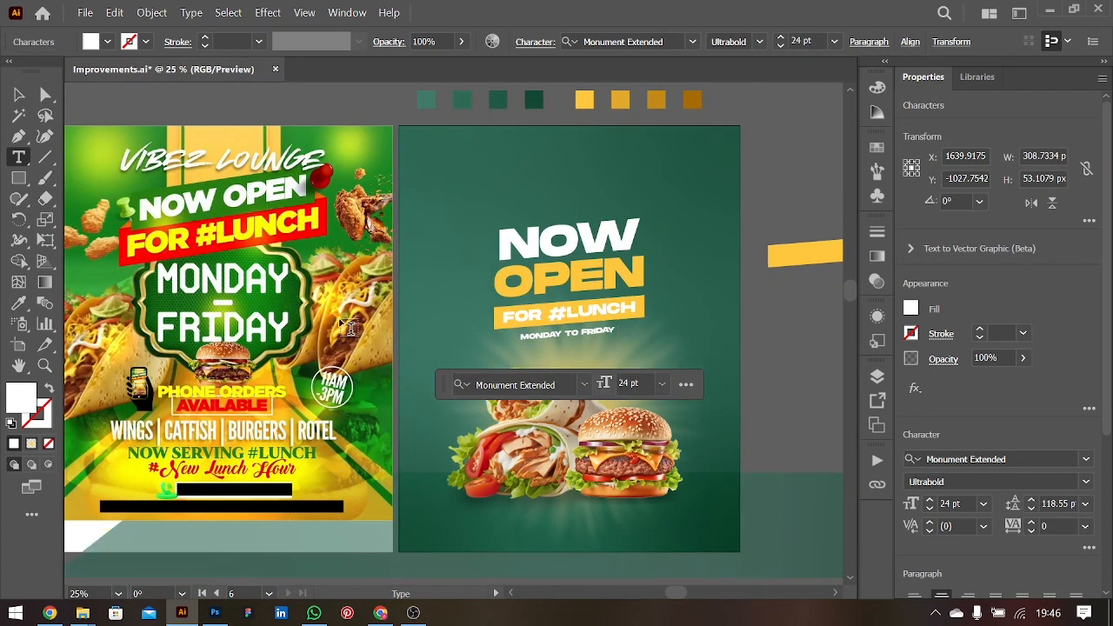
text(11AM)
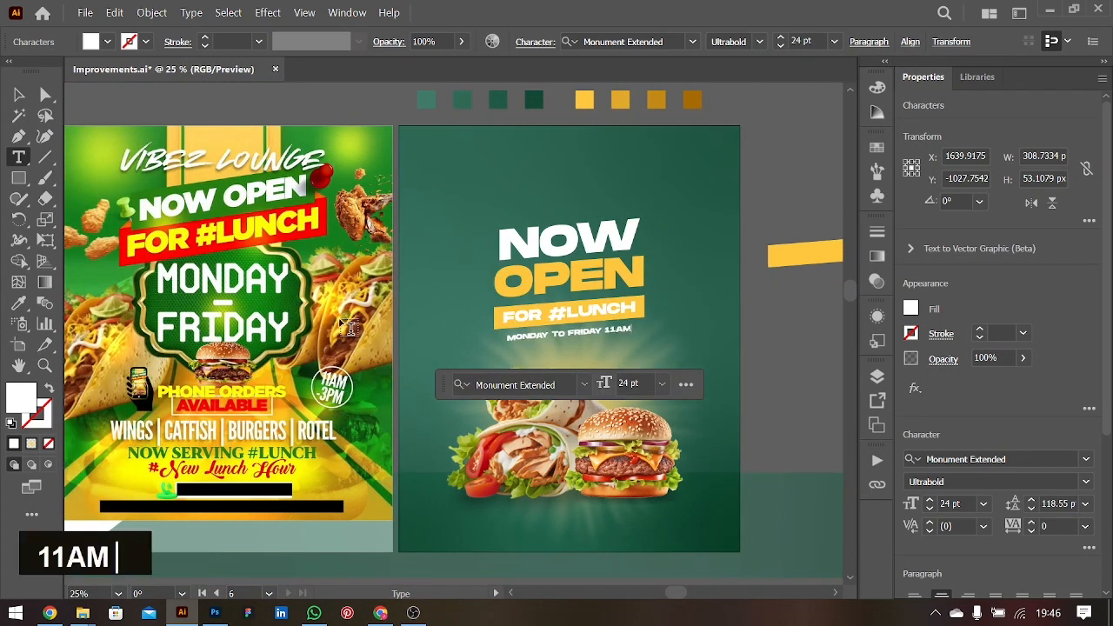
text(- 3P)
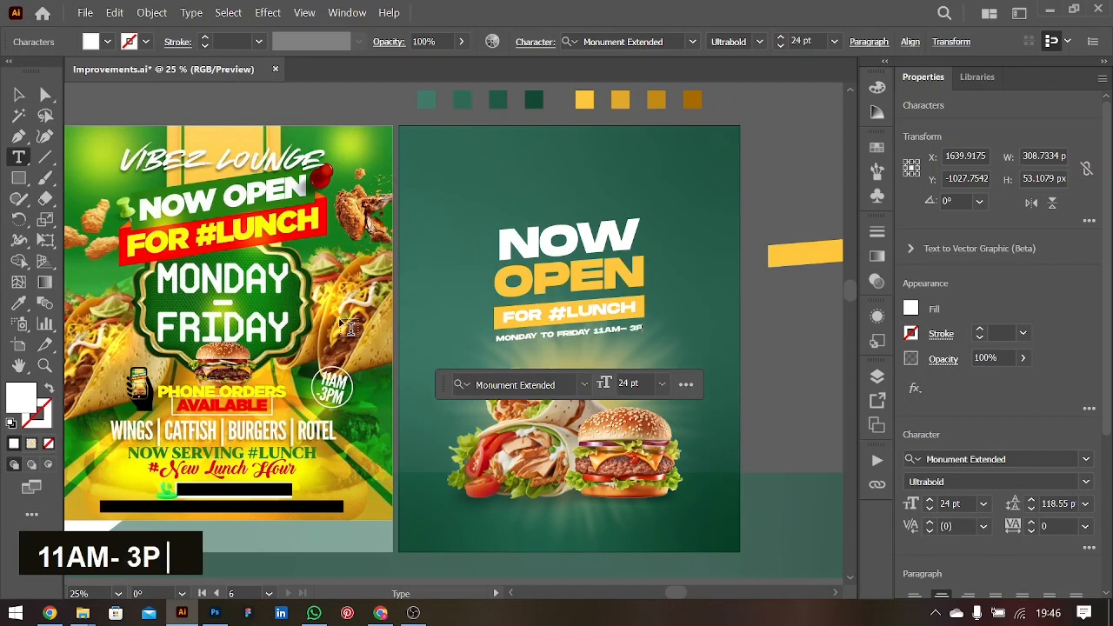
text(M)
key(ctrl+Left)
key(ctrl+Left)
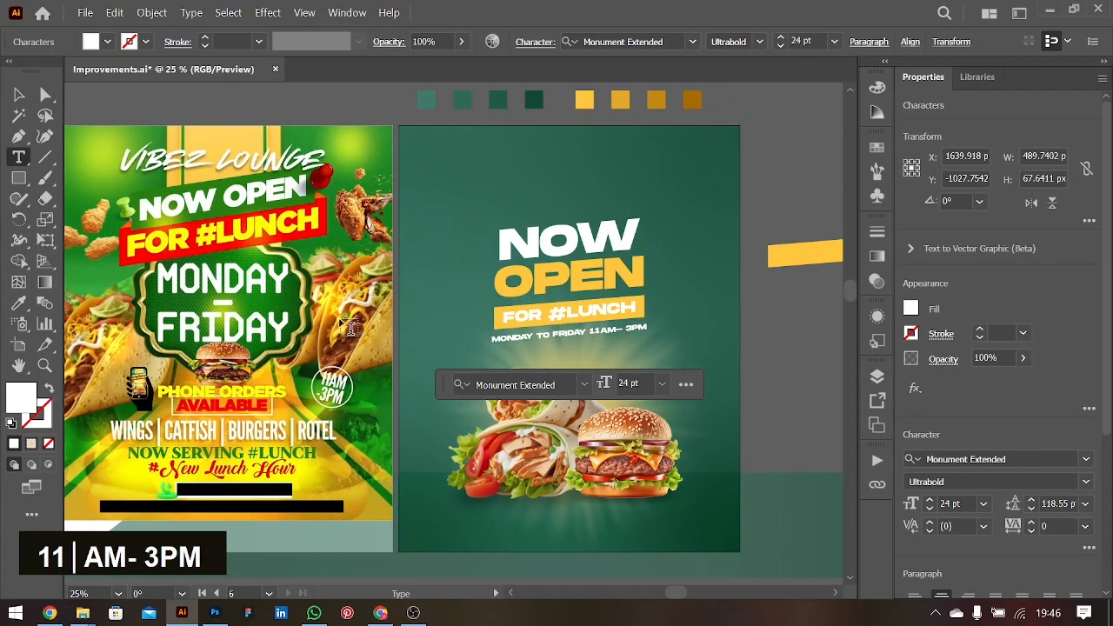
key(ctrl+Right)
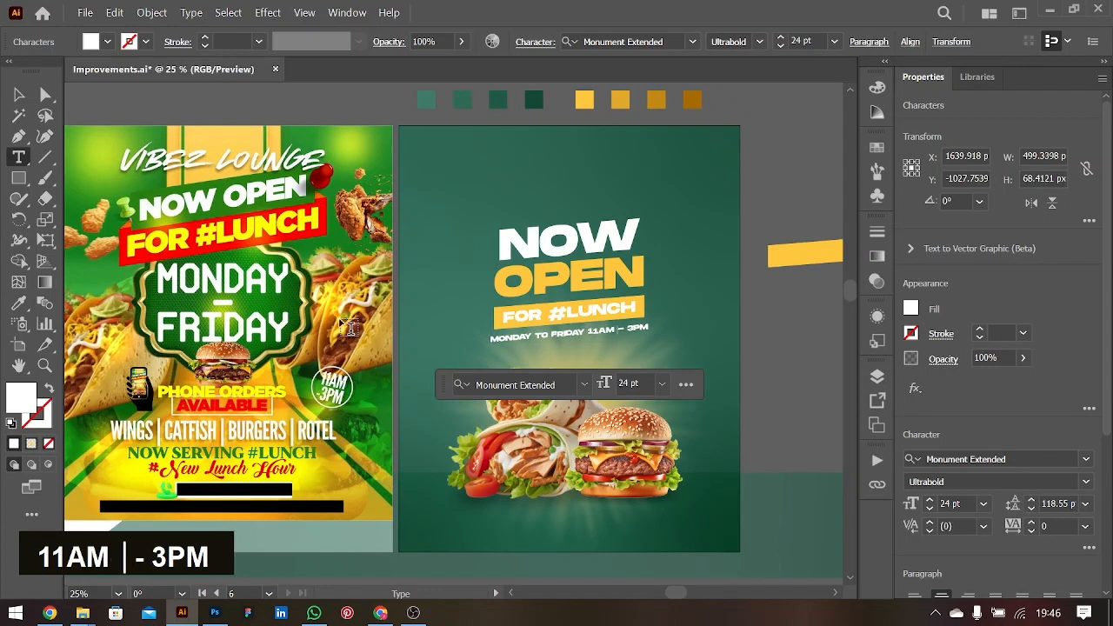
- Reduce the MONDAY TO FRIDAY 11AM - 3PM line to 21 pt
click(18, 94)
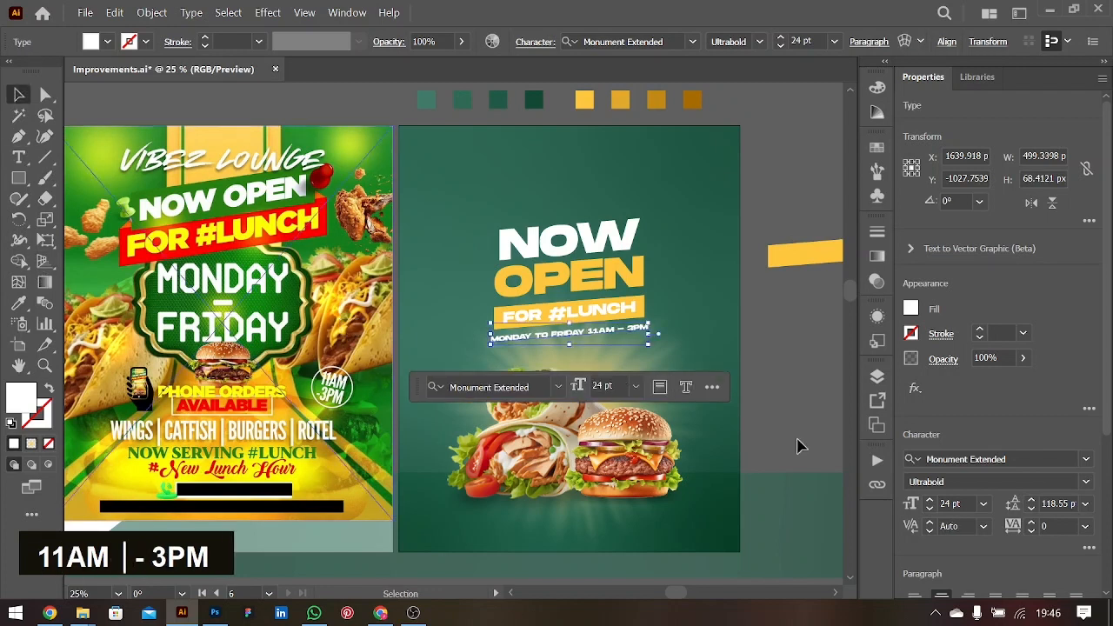
click(984, 503)
click(1007, 389)
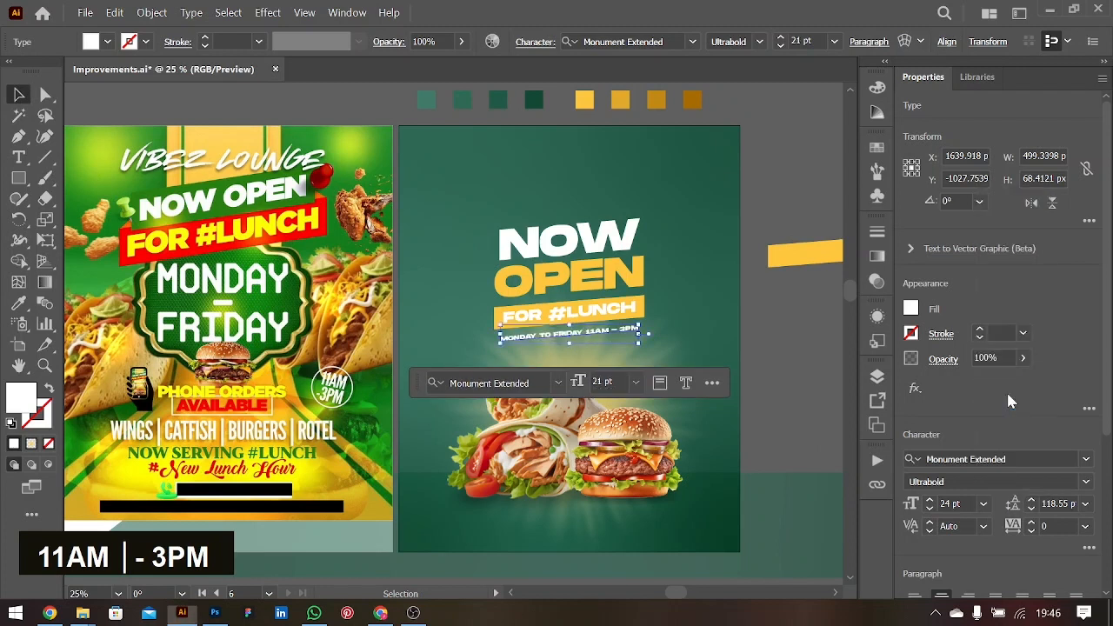
click(802, 359)
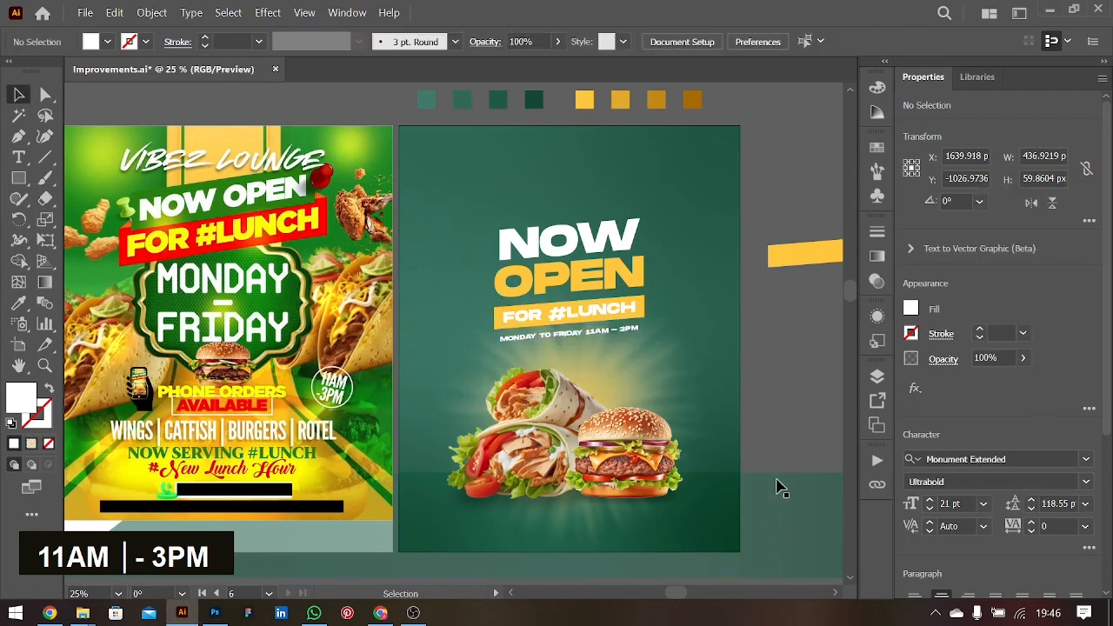
- Select the NOW OPEN headline, the FOR #LUNCH banner and the opening-hours line, and enlarge them together above the food
click(591, 327)
shift+click(578, 316)
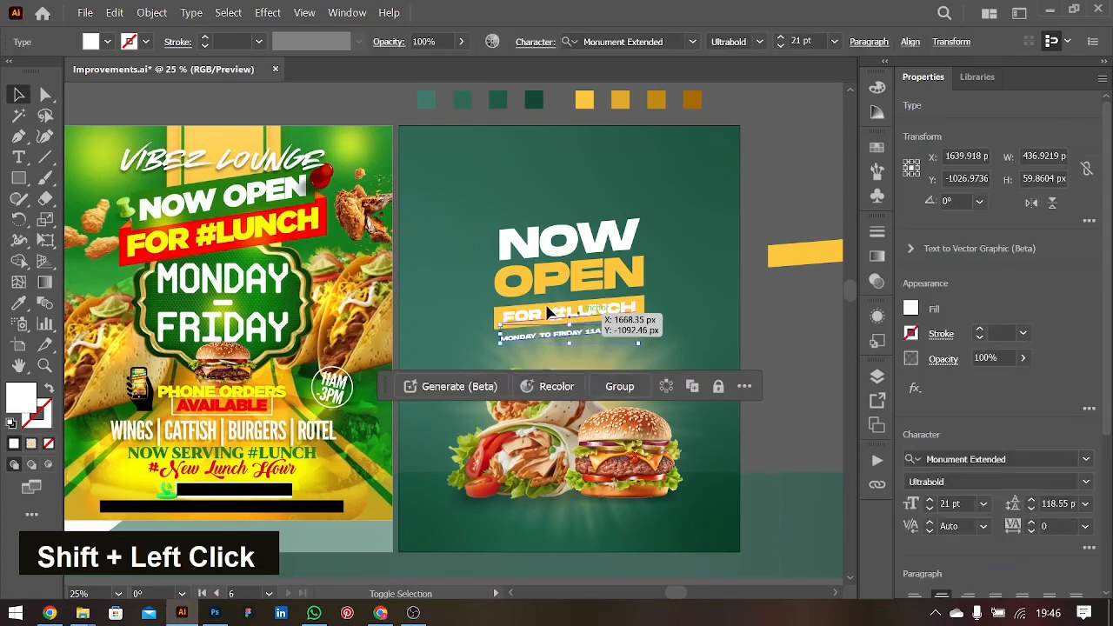
shift+click(637, 277)
drag(646, 279, 622, 294)
click(778, 326)
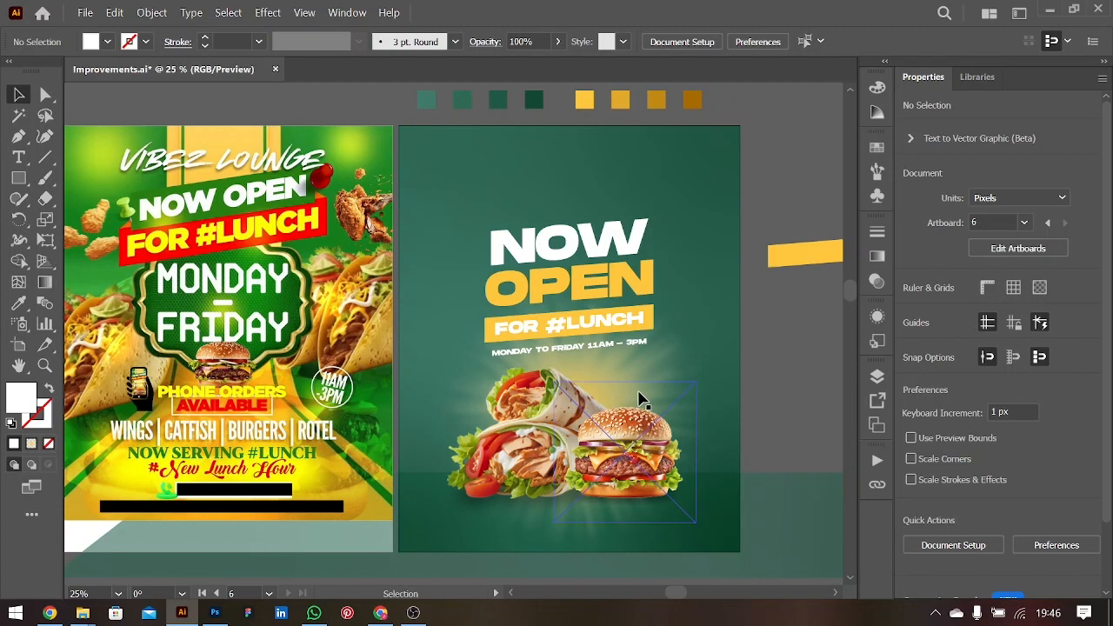
- Draw a white 398 px square on the empty canvas below the spare yellow bar
scroll(641, 397, right, 5)
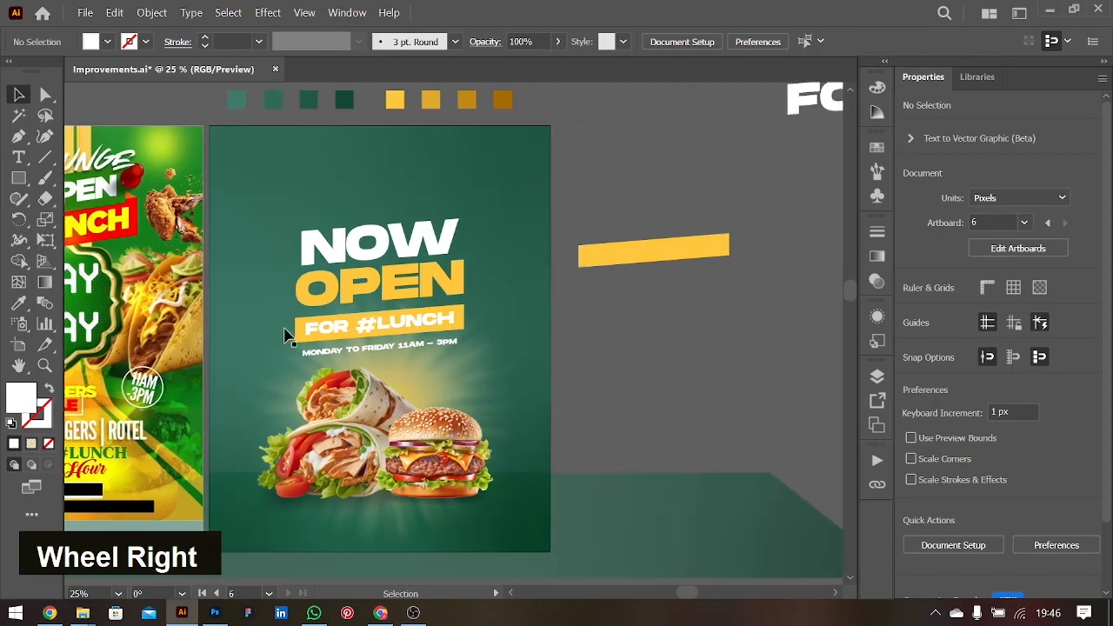
scroll(368, 397, left, 6)
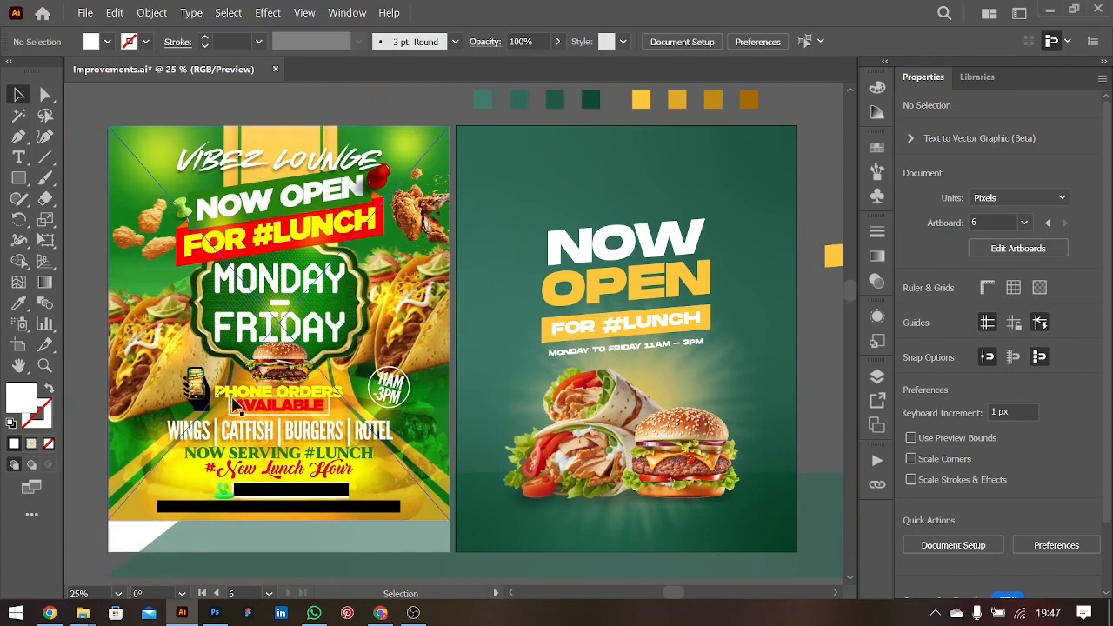
scroll(377, 403, right, 6)
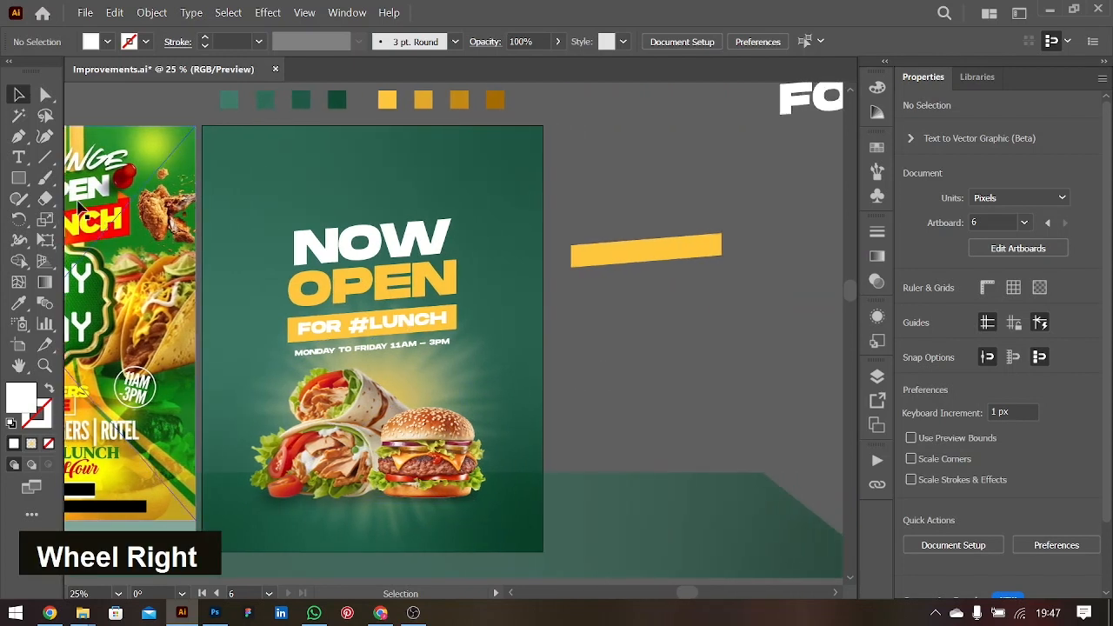
right_click(17, 180)
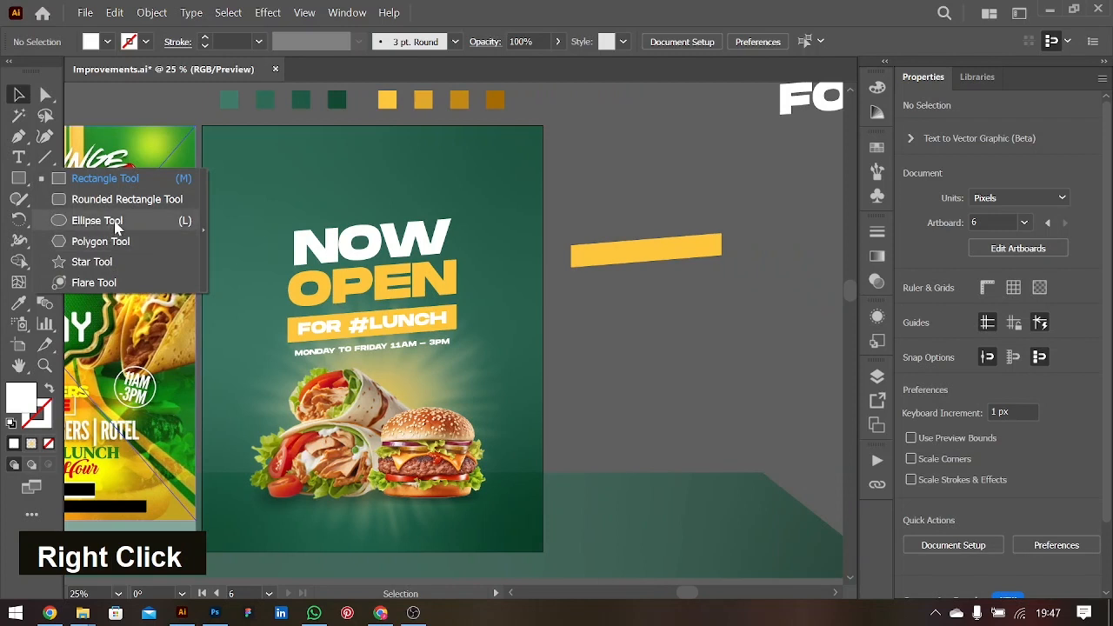
click(87, 179)
drag(615, 346, 678, 385)
key(v)
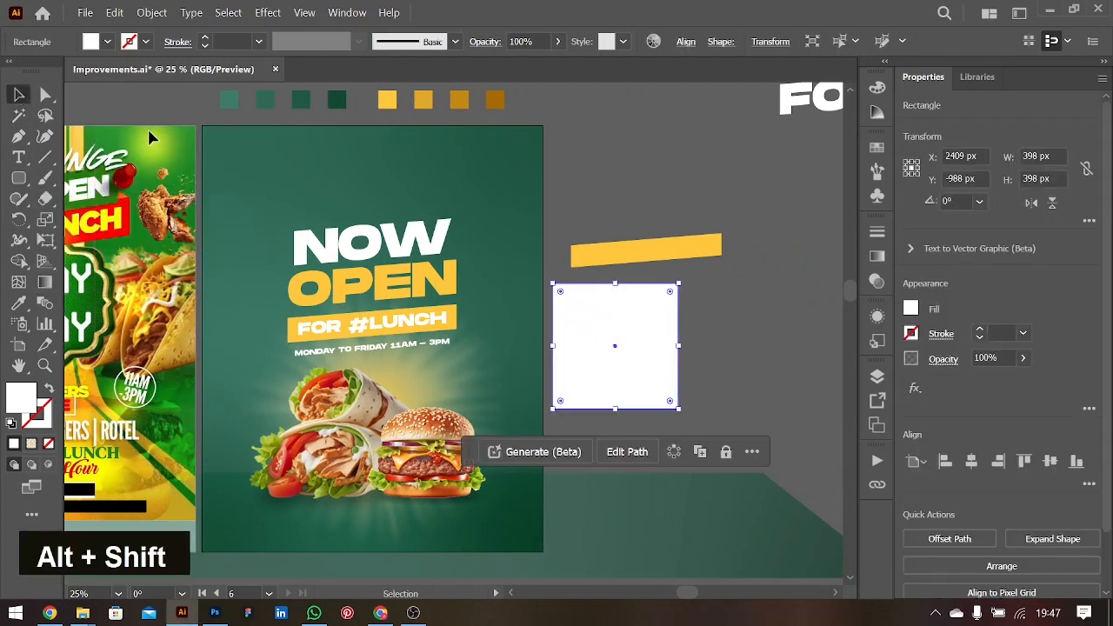
- Round the white square's corners heavily and apply a Roughen effect with a relative size of 7%
drag(662, 296, 629, 335)
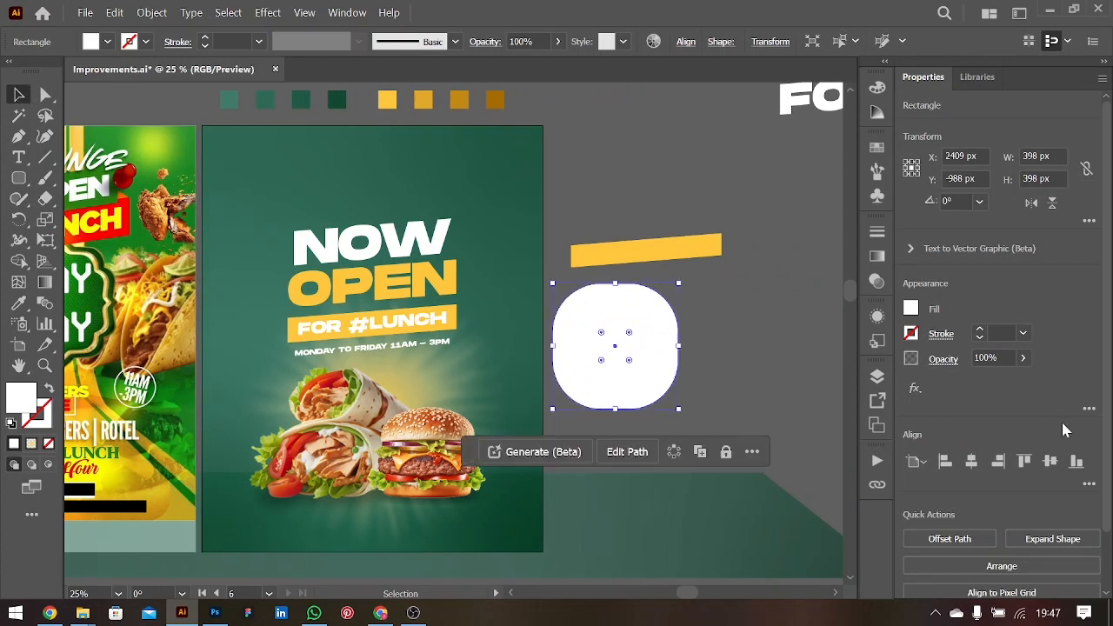
double_click(915, 389)
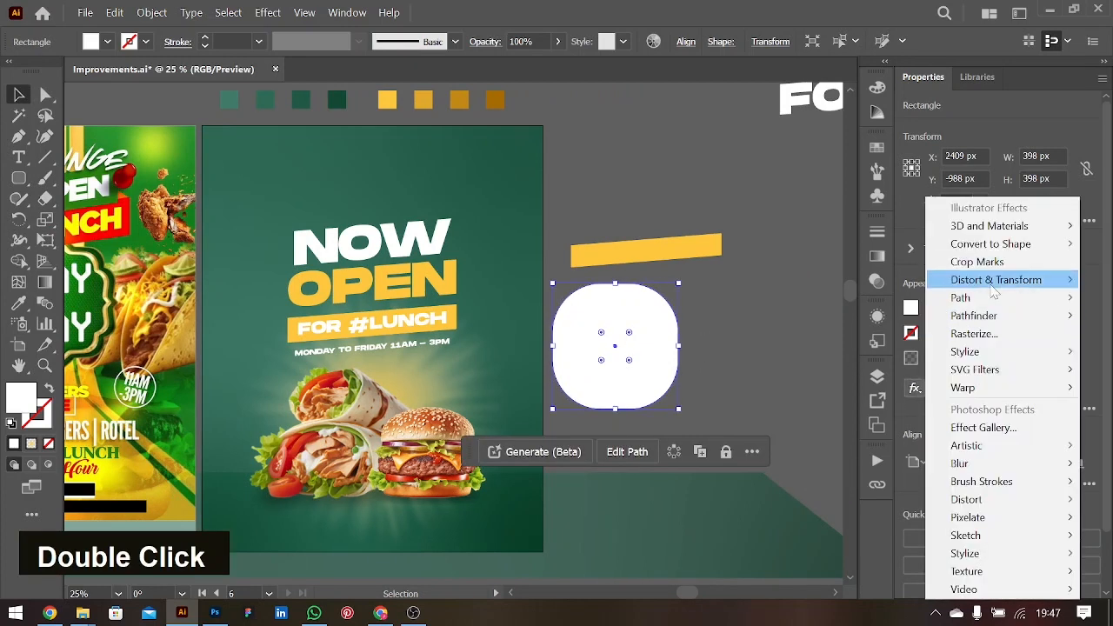
mouse_move(991, 279)
click(842, 315)
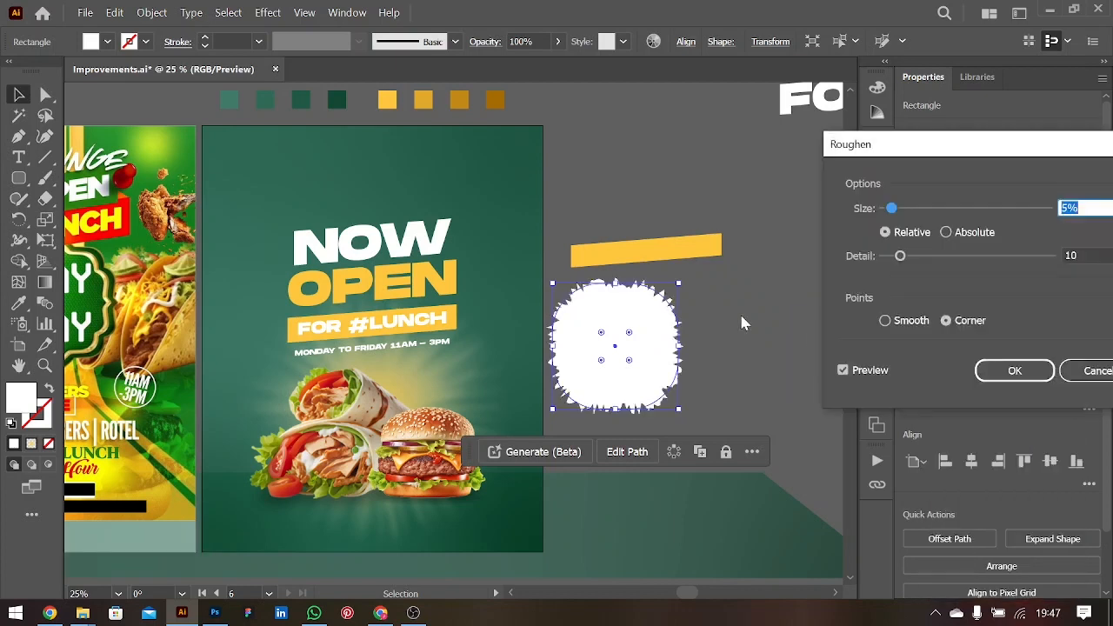
key(shift+Up)
key(shift+Up)
key(shift+Down)
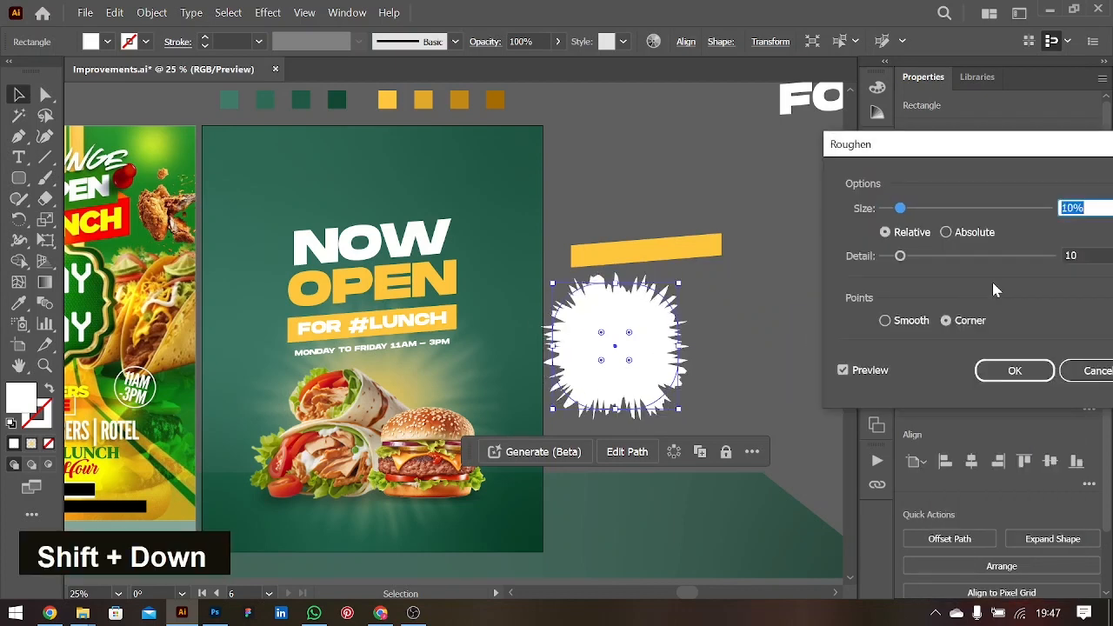
key(Down)
key(Down)
key(Down)
key(Down)
key(Down)
key(Up)
key(Up)
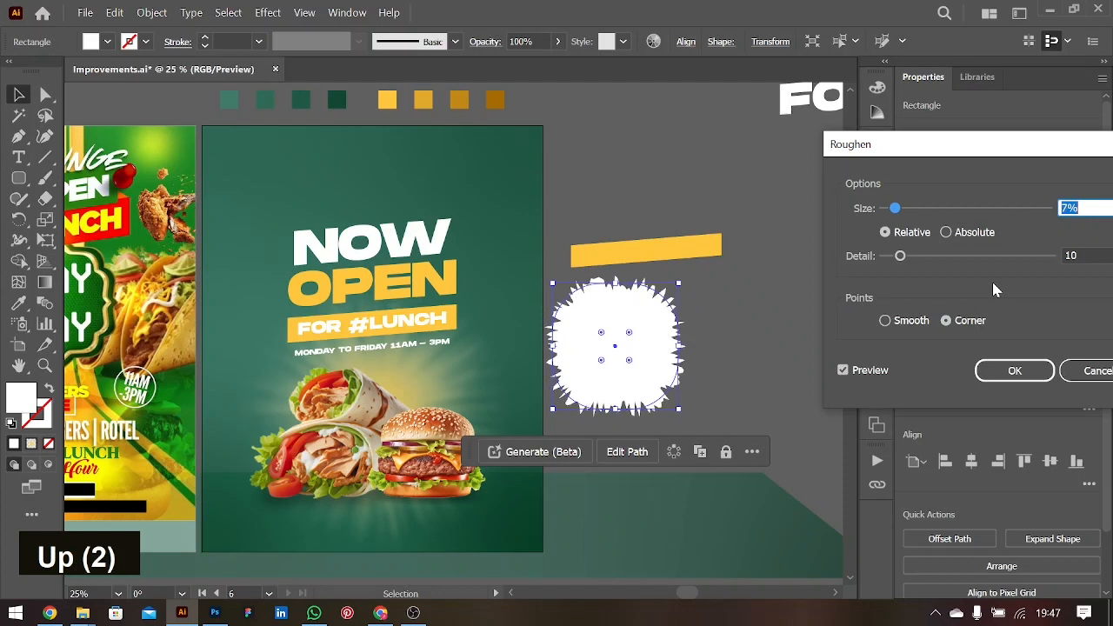
- Try a Roughen detail of 20, return it to 10 and apply the effect to the rounded white shape
click(1076, 254)
key(shift+Up)
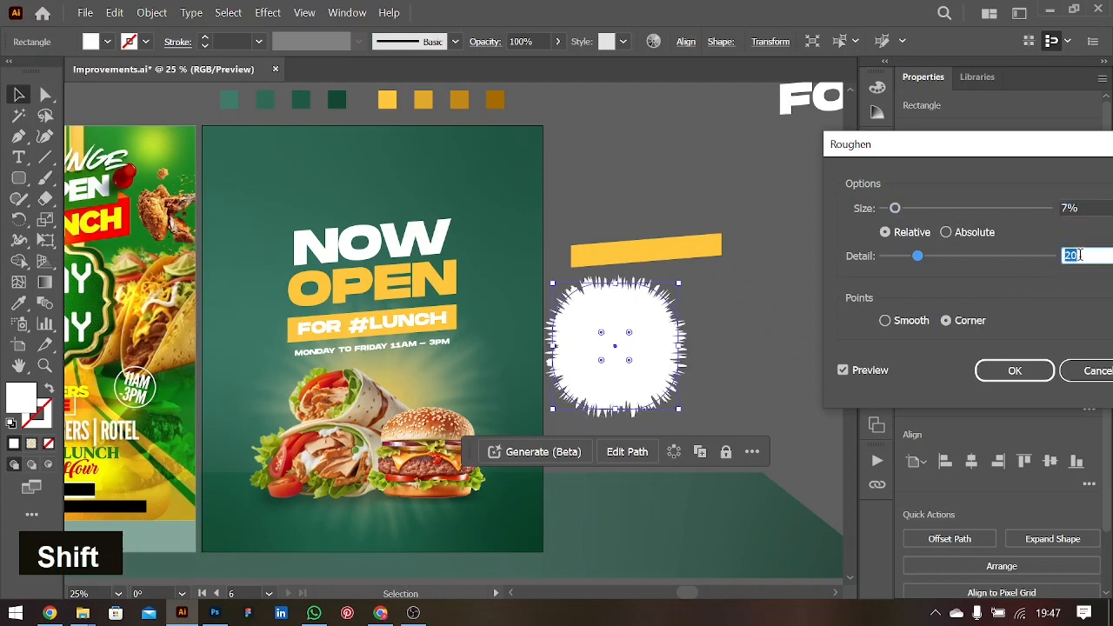
key(shift+Down)
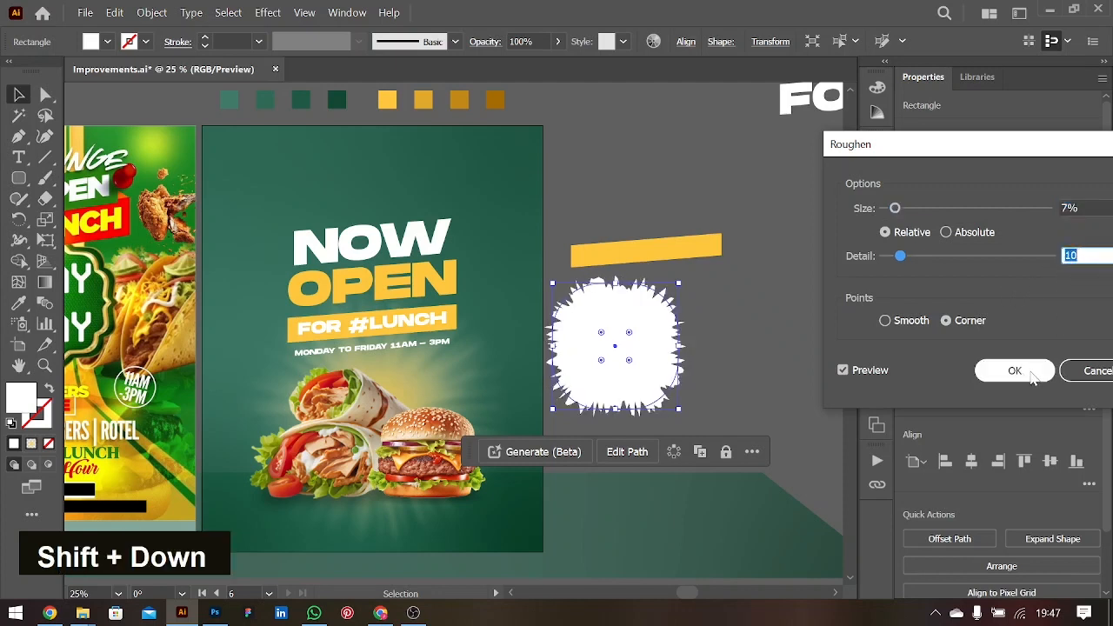
click(1032, 375)
- Round the roughened shape's corners almost to a circle and set its Roughen size to 10%
mouse_move(628, 334)
mouse_down()
mouse_move(610, 351)
mouse_move(687, 309)
mouse_move(600, 369)
mouse_move(627, 343)
mouse_up()
click(935, 387)
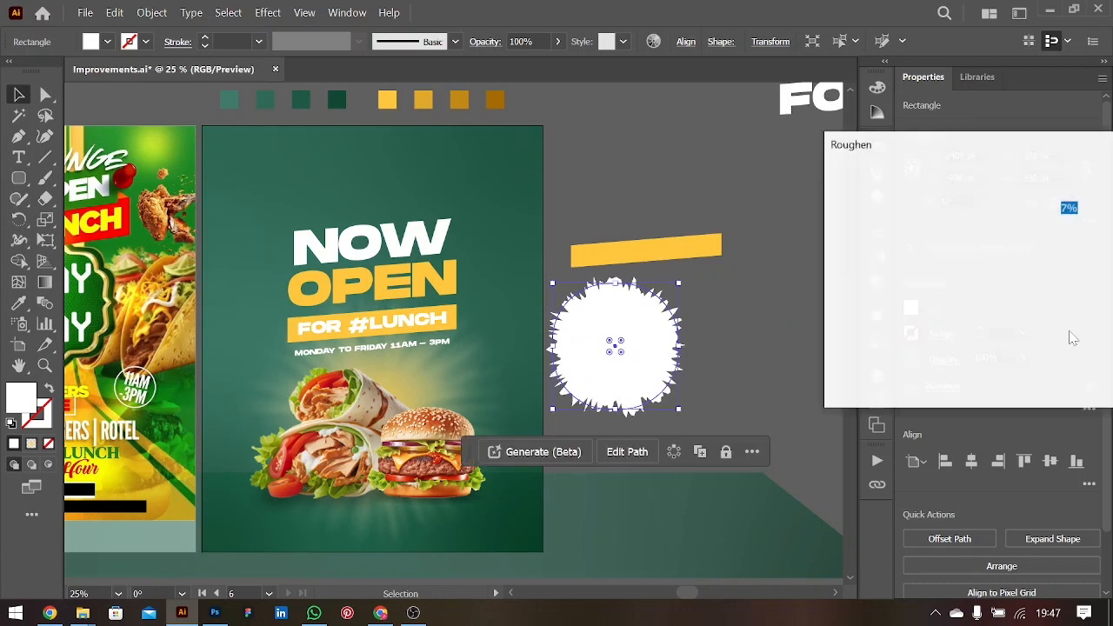
key(shift+Up)
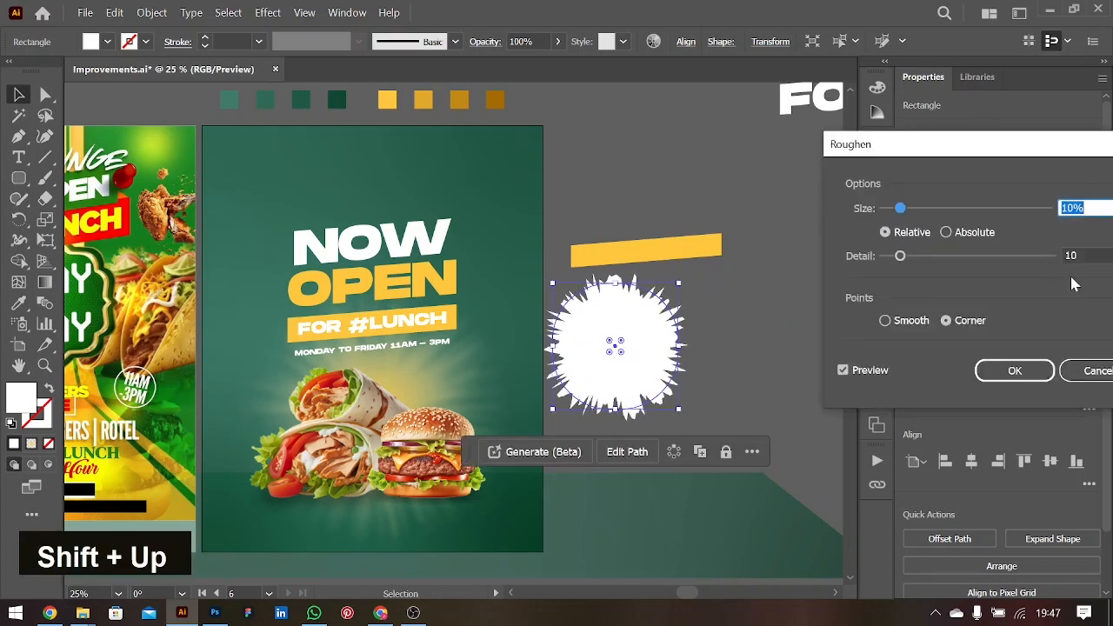
key(shift+Up)
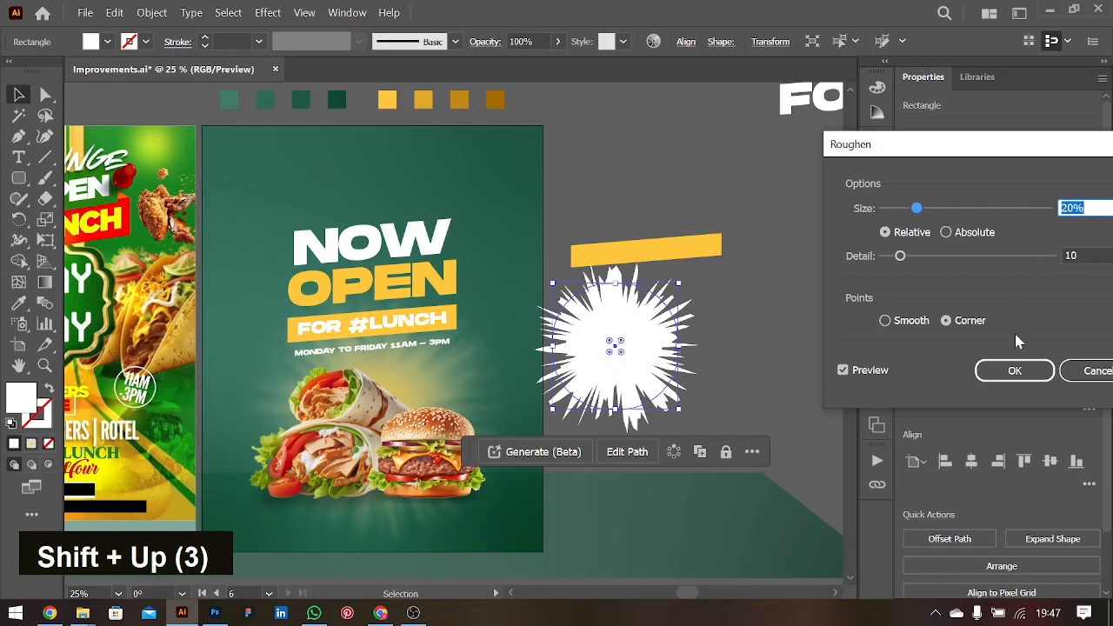
key(shift+Down)
click(1015, 370)
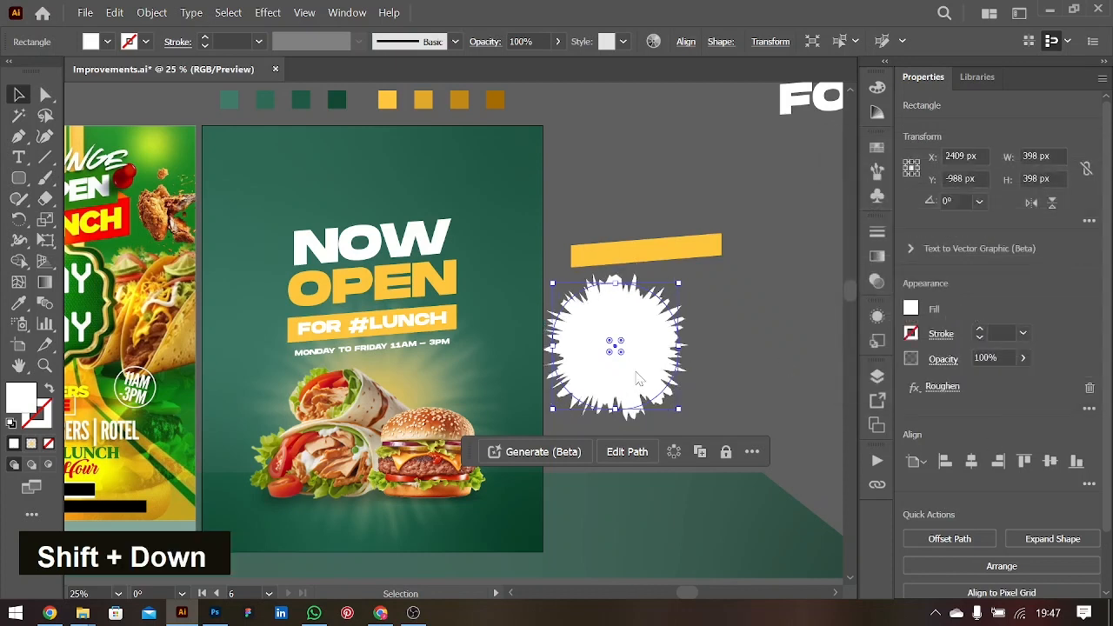
- Round the white burst's corners fully and fill it with the spare bar's yellow
mouse_move(620, 345)
mouse_down()
mouse_move(629, 336)
mouse_move(620, 346)
mouse_up()
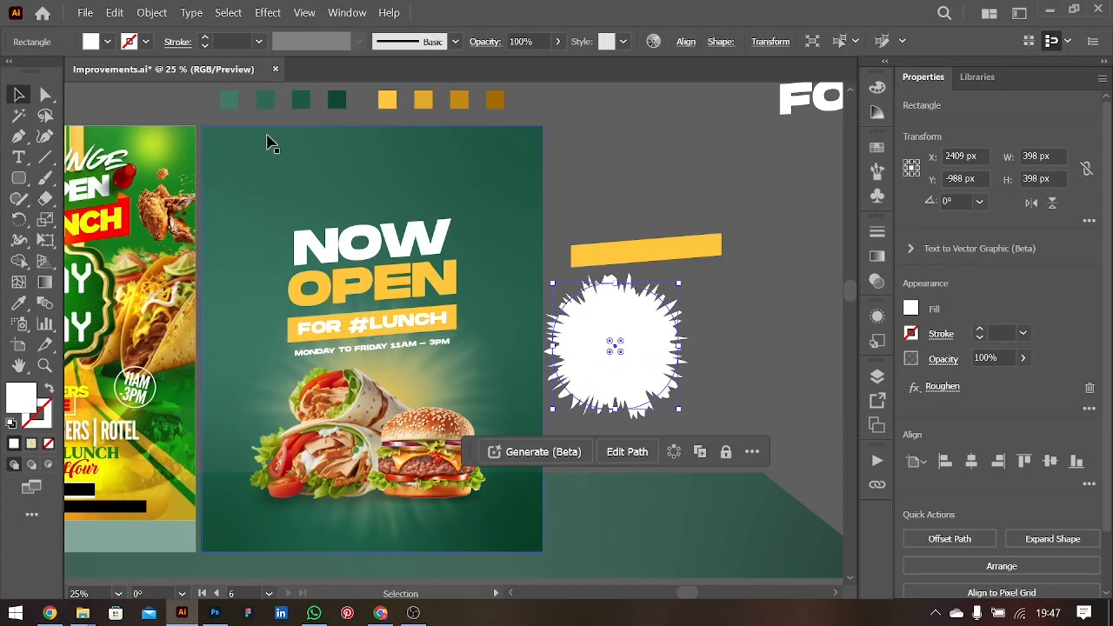
key(i)
click(648, 250)
key(v)
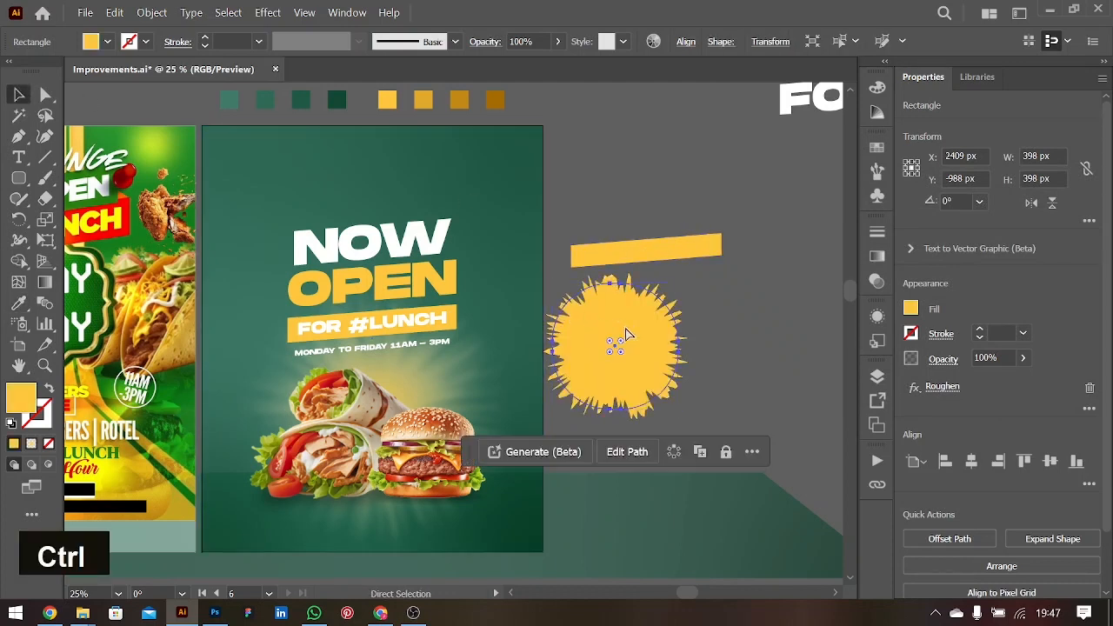
- Copy the yellow burst in place, shrink the copy to about 363 px from its centre and fill it with the next darker yellow swatch
key(ctrl+c)
mouse_move(670, 291)
mouse_down()
mouse_move(680, 293)
mouse_move(665, 294)
mouse_up()
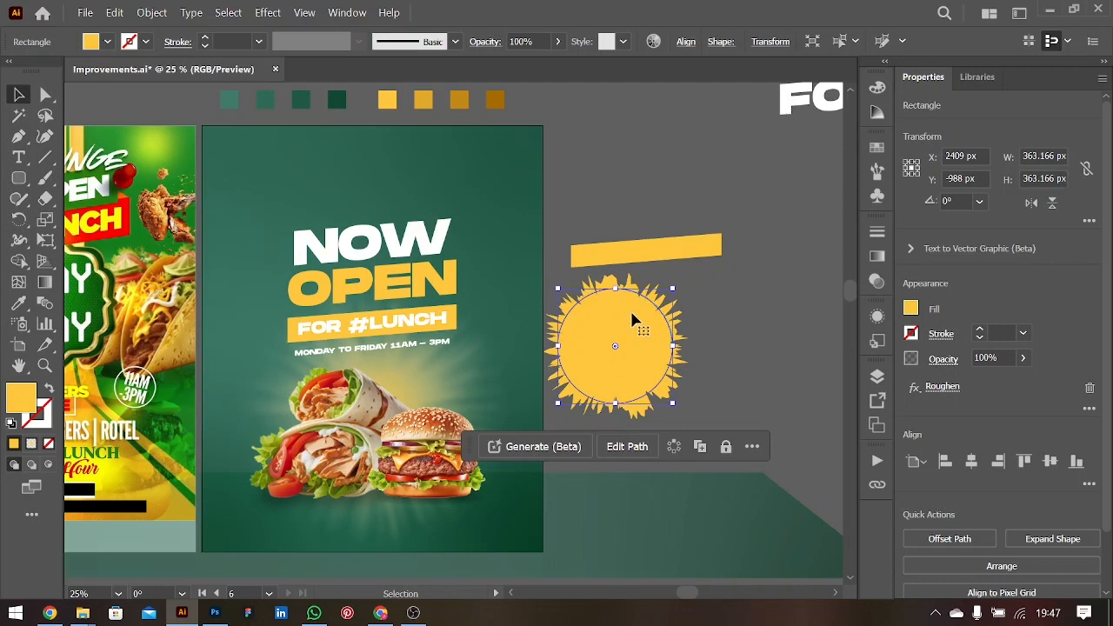
click(910, 309)
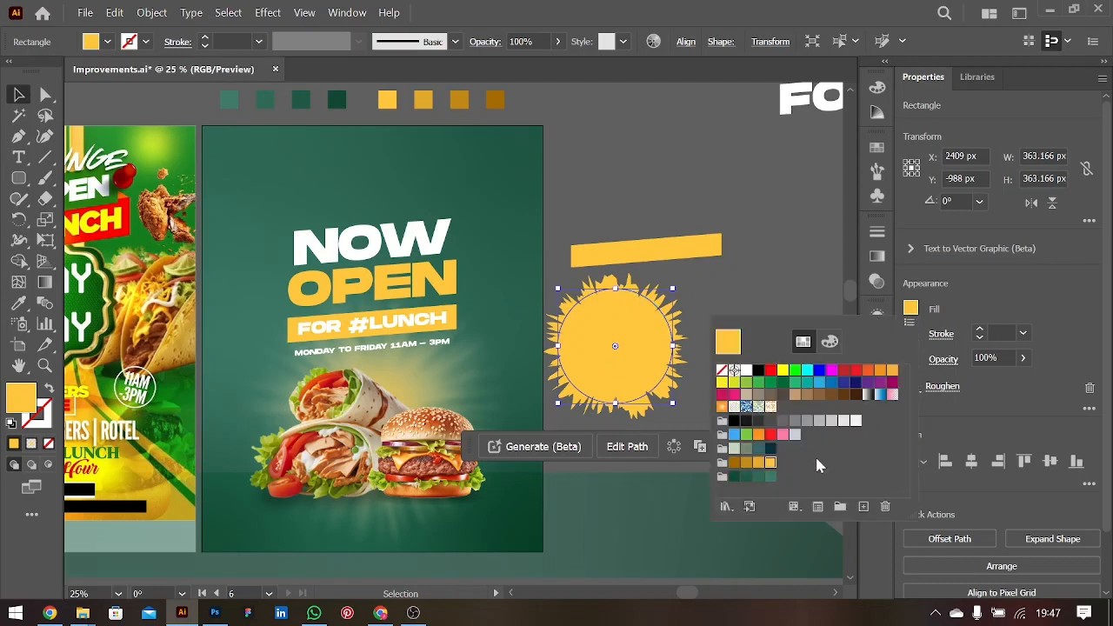
click(758, 470)
double_click(766, 352)
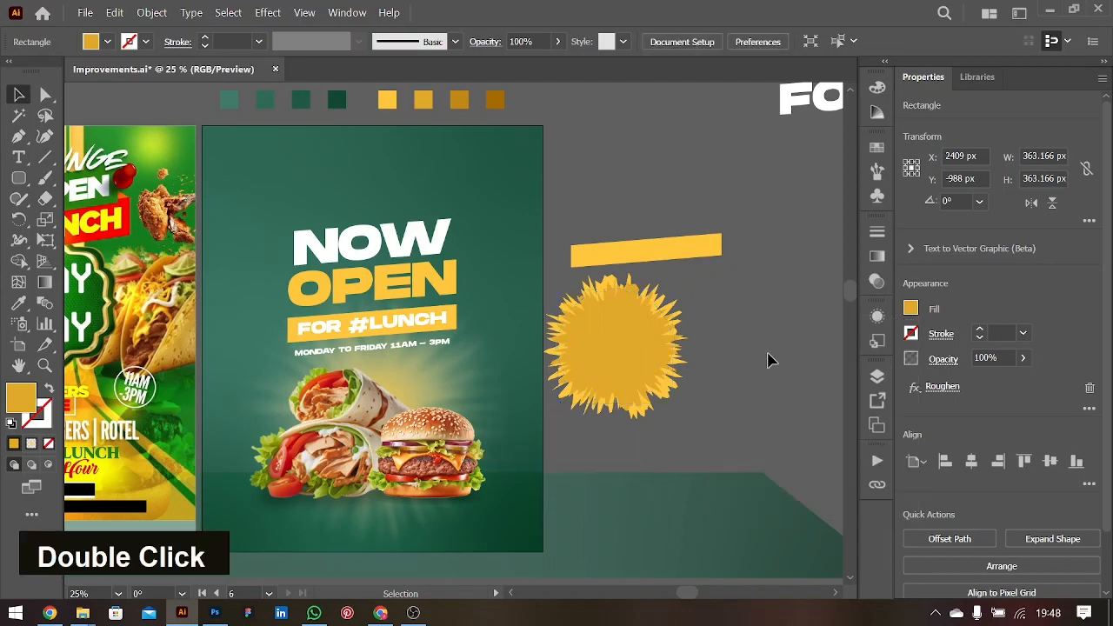
- Select the lighter yellow burst at the back and enlarge it slightly from its centre
shift+click(645, 345)
shift+click(698, 347)
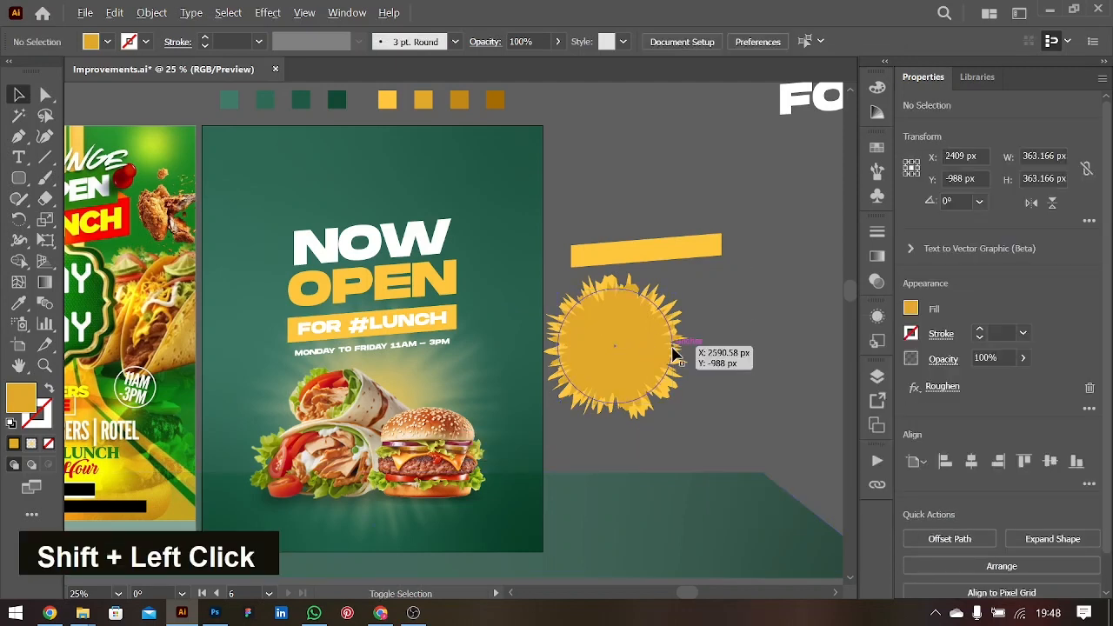
shift+click(681, 337)
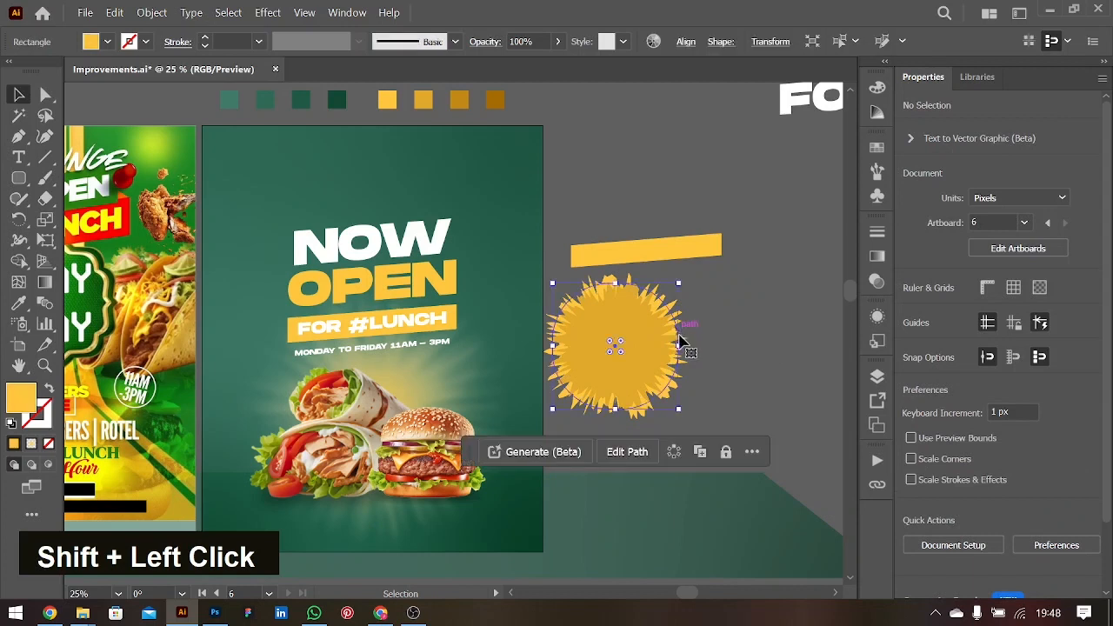
drag(682, 347, 684, 348)
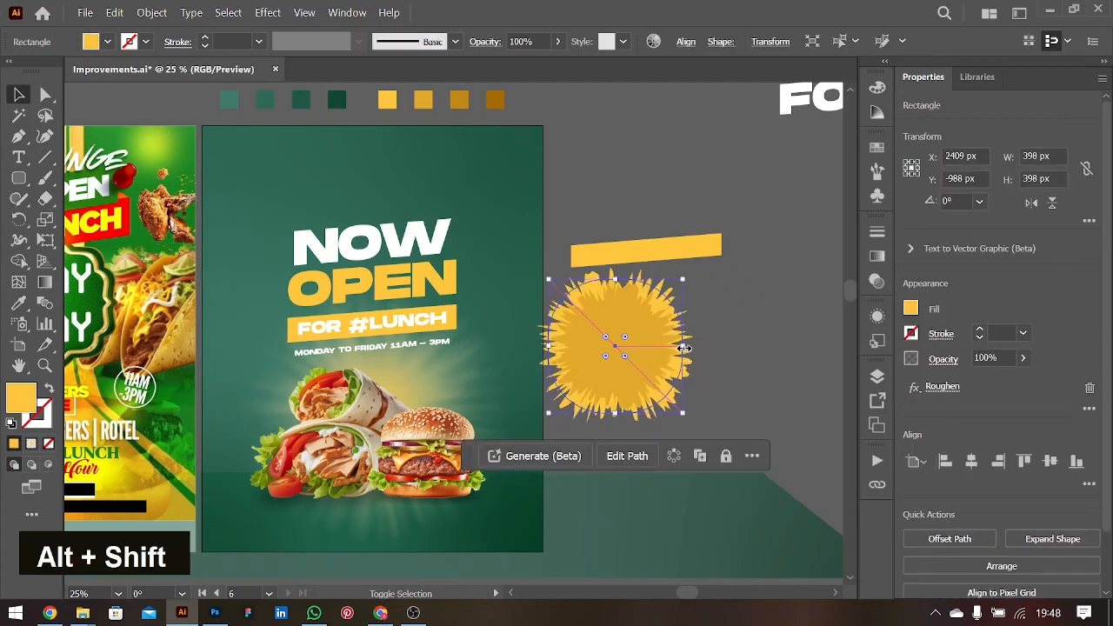
click(726, 315)
- Group the two yellow bursts, scale the group to about 270 px and place it over the top of the burger
click(629, 333)
key(ctrl+g)
drag(681, 346, 448, 391)
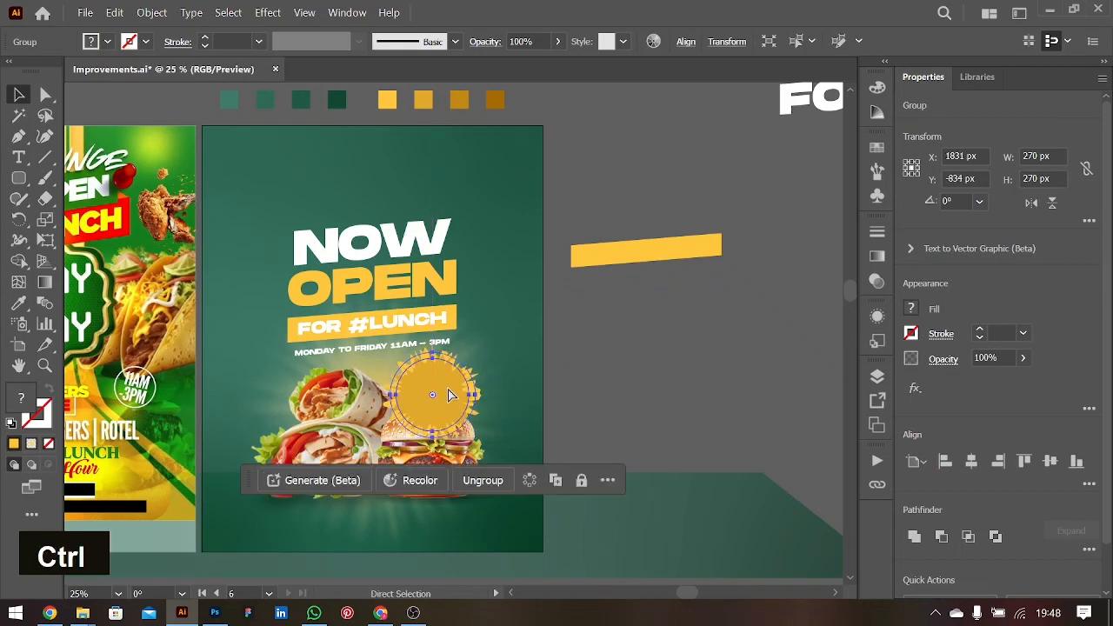
- Duplicate the MONDAY TO FRIDAY line onto the yellow burst and bring the copy to the front
key(ctrl+equal)
drag(391, 274, 522, 327)
key(ctrl+shift+bracketright)
- Replace the copied line's text with PHONE ORDERS and AVAILABLE on two lines
double_click(535, 327)
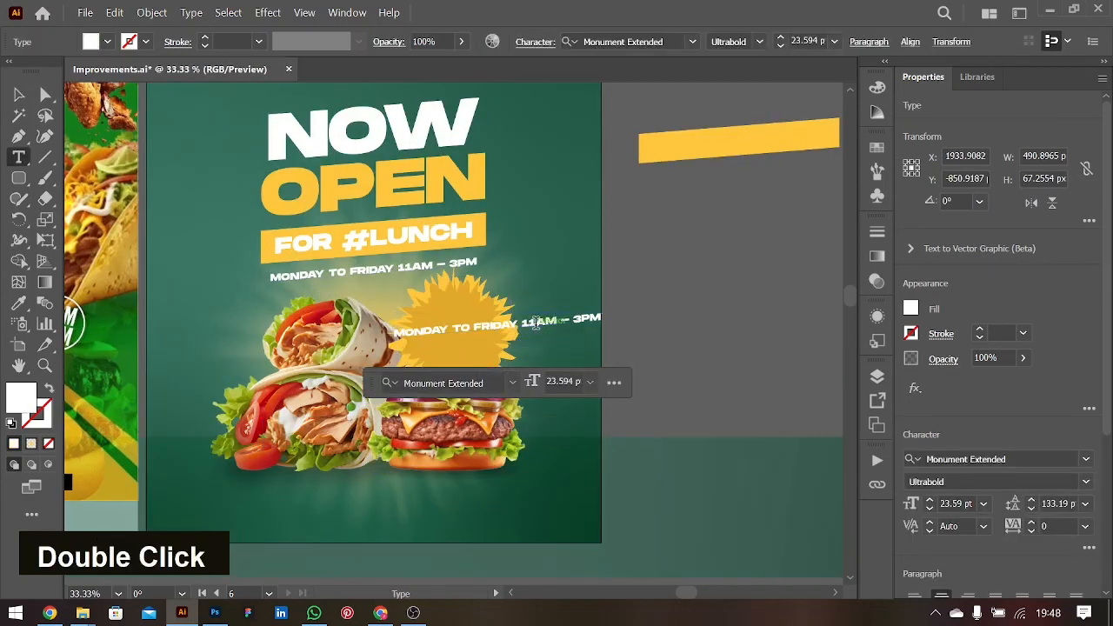
key(ctrl+a)
key(ctrl+minus)
scroll(644, 289, left, 6)
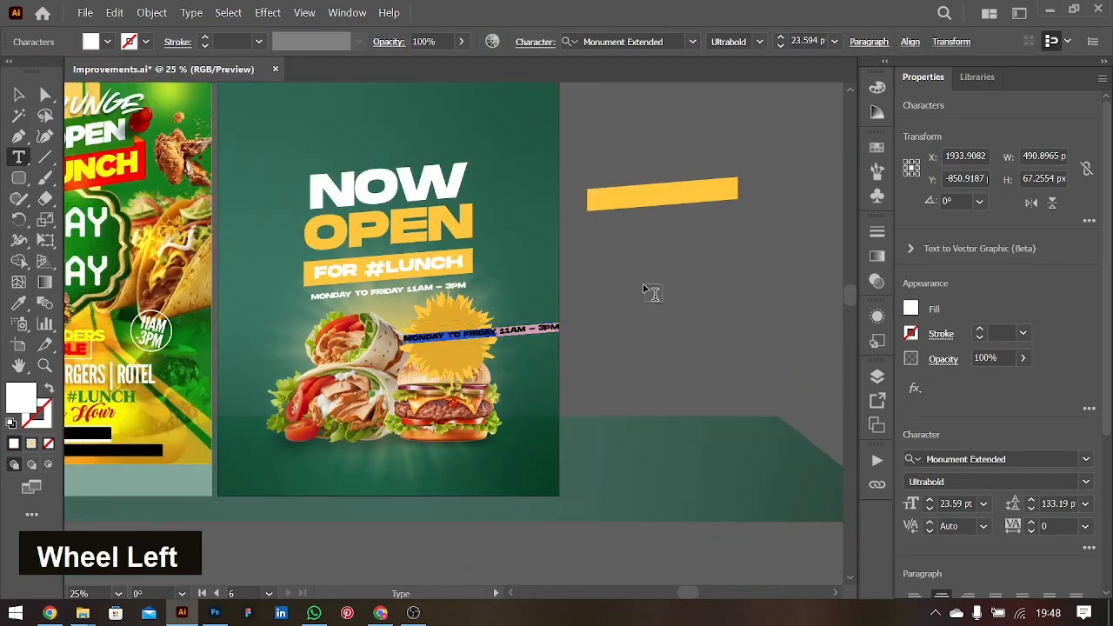
scroll(651, 294, left, 1)
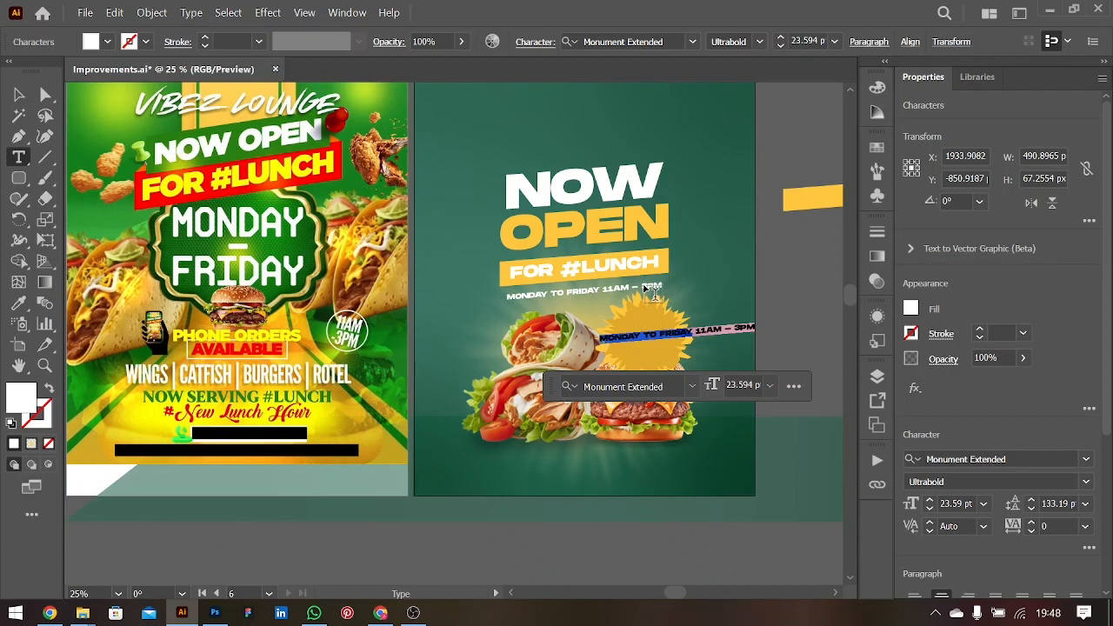
text(PHONE )
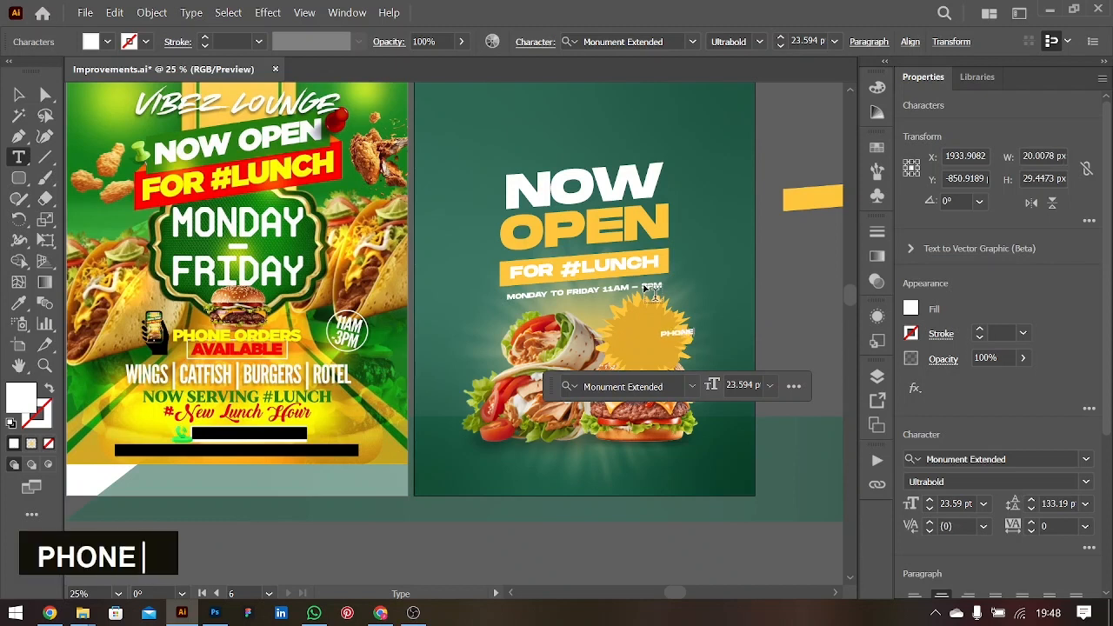
text(ORDERS)
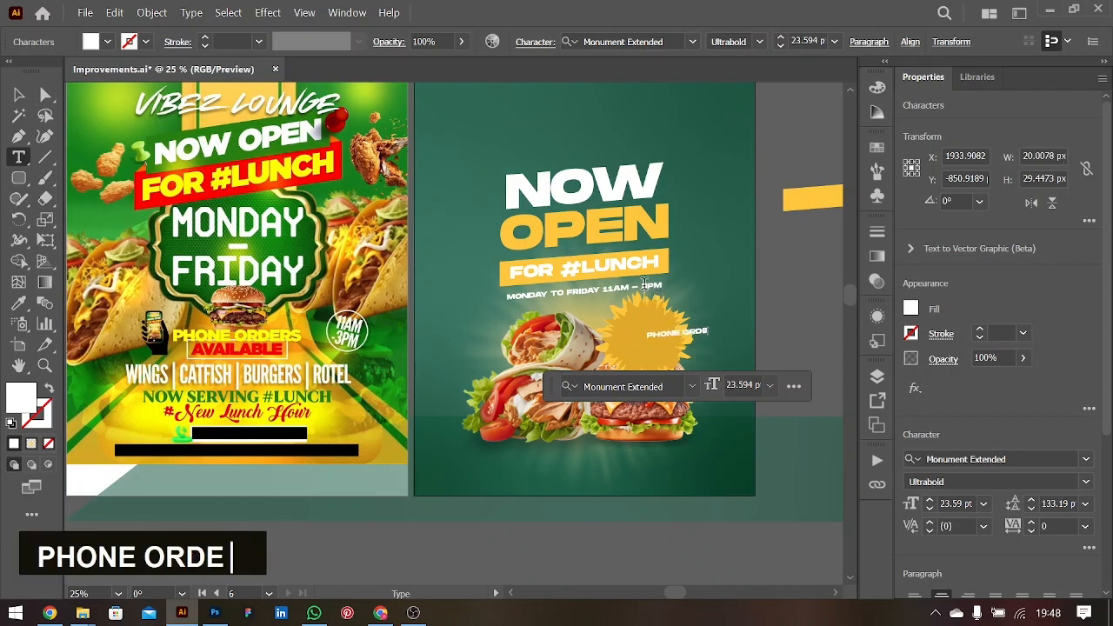
key(Return)
text(AVAI)
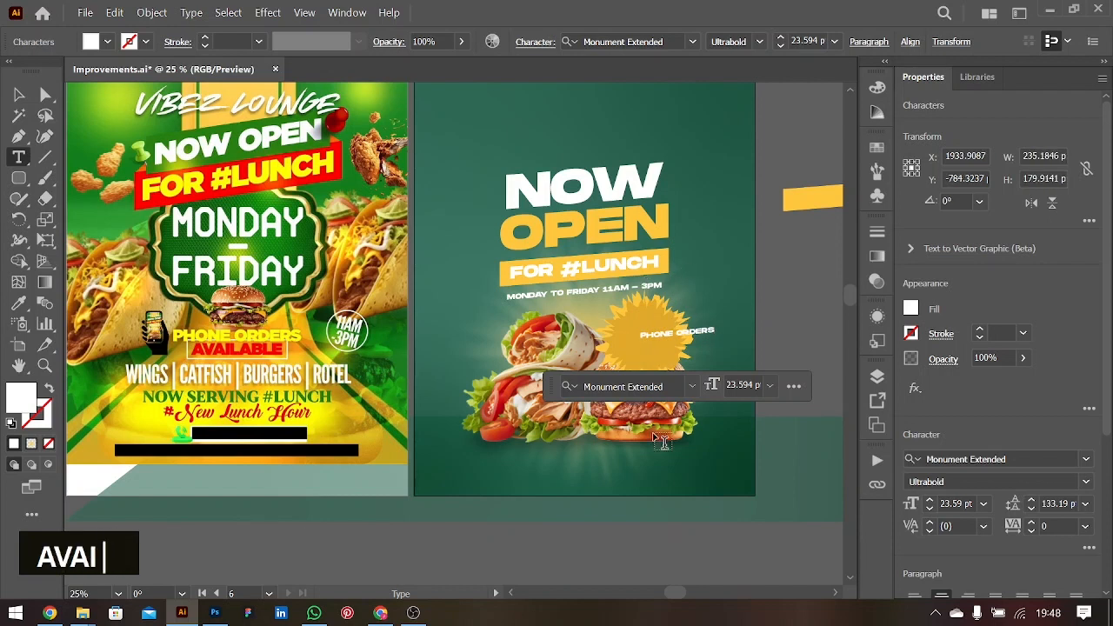
key(ctrl+equal)
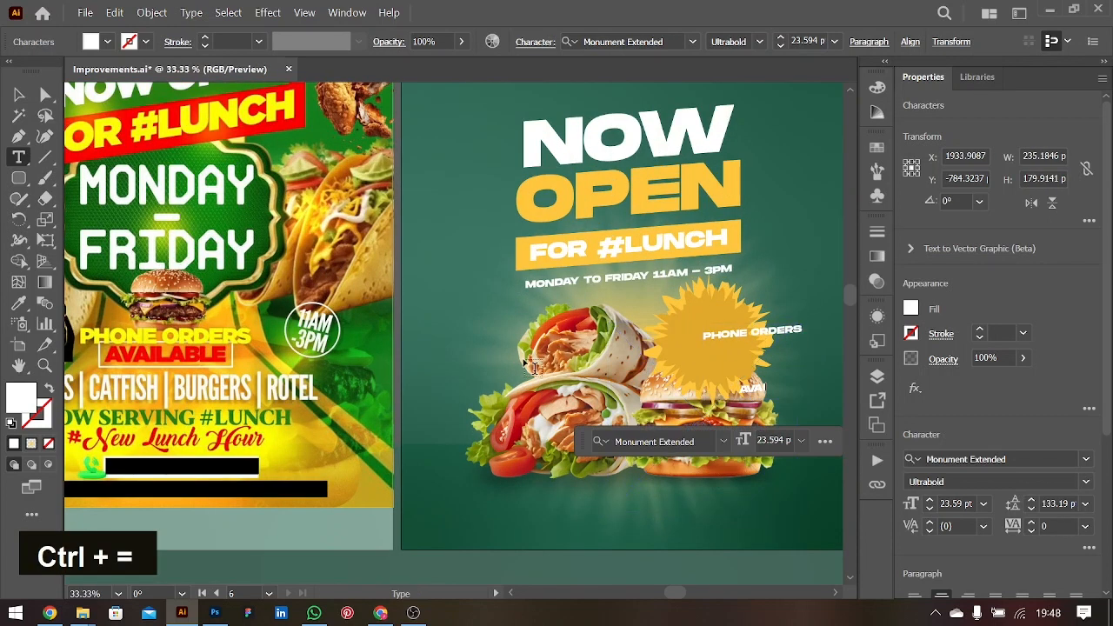
text(LABLE)
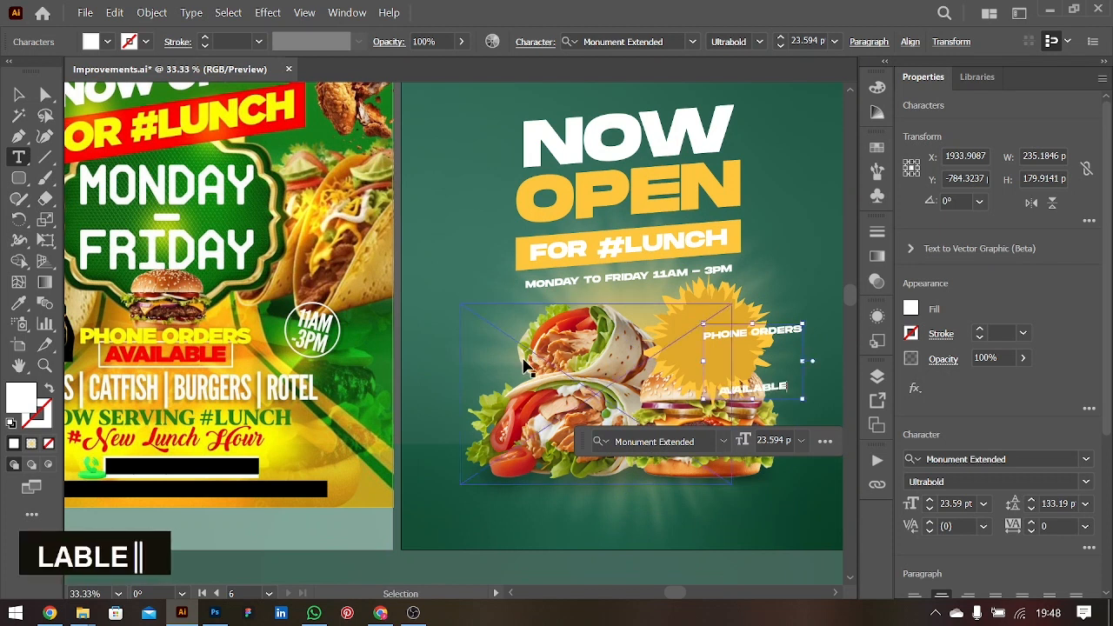
- Set the leading of the whole PHONE ORDERS AVAILABLE text to Auto
key(ctrl+a)
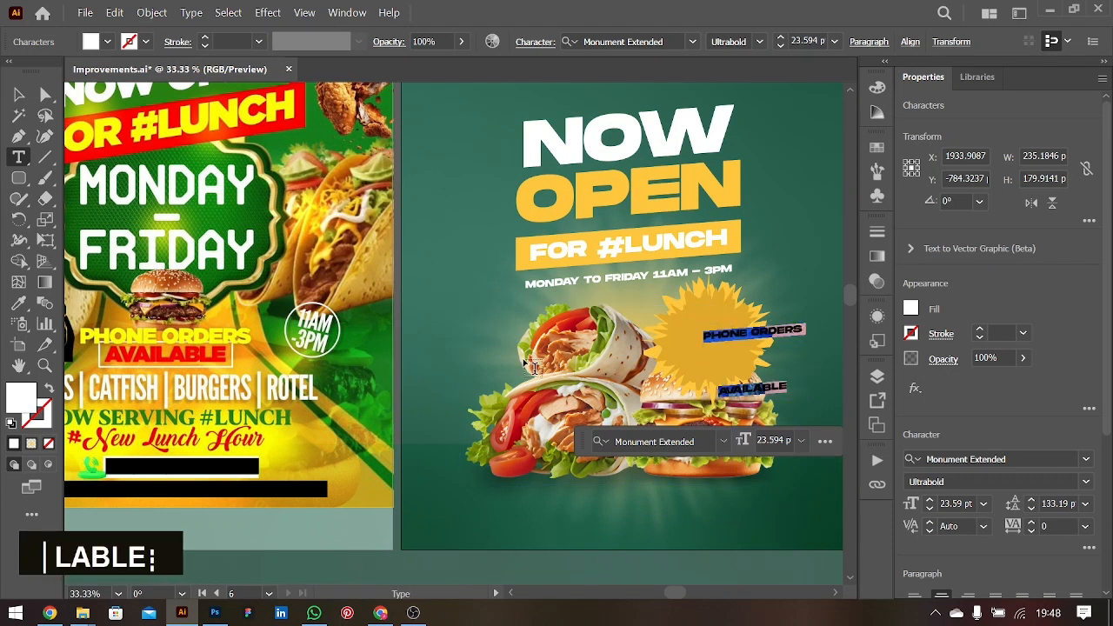
click(1085, 504)
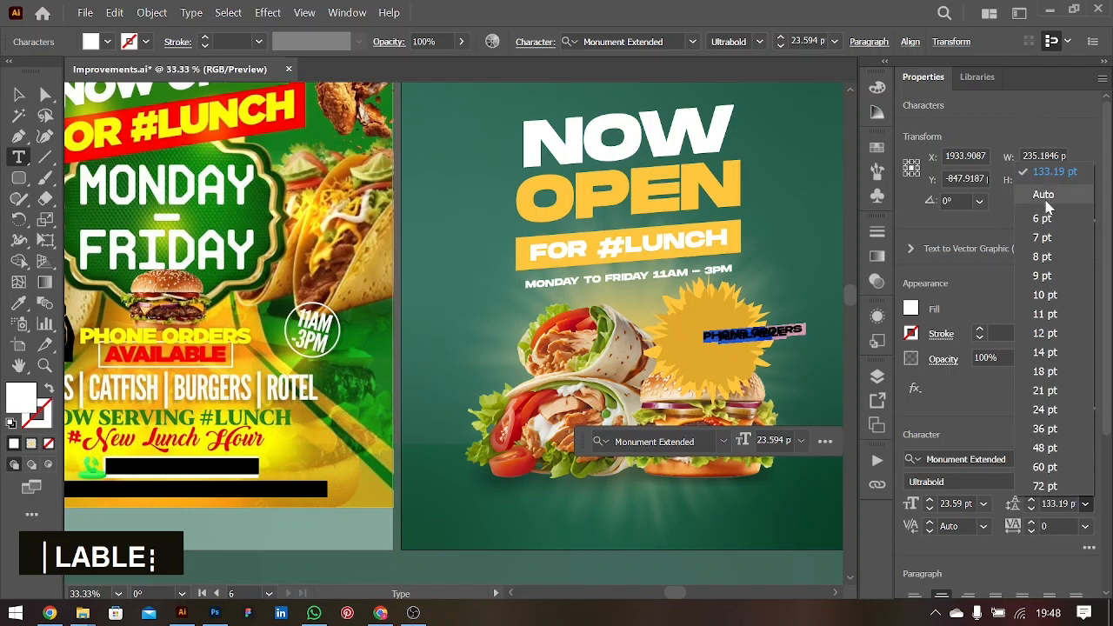
click(1047, 192)
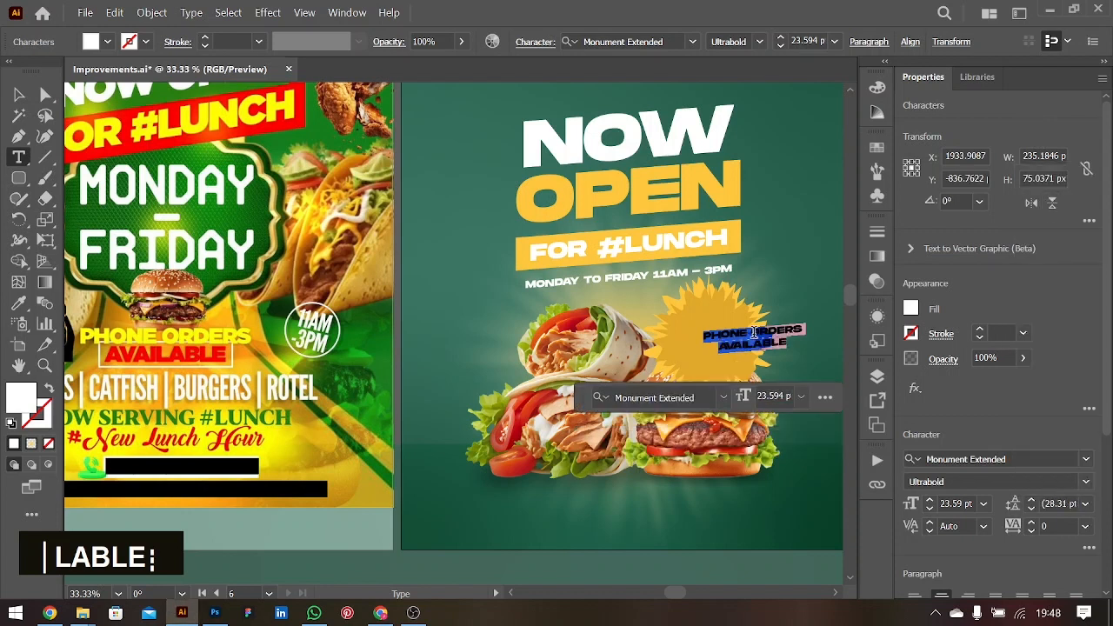
- Break PHONE and ORDERS onto separate lines and move the three-line text onto the middle of the burst
click(753, 335)
key(Return)
click(19, 94)
drag(788, 342, 706, 341)
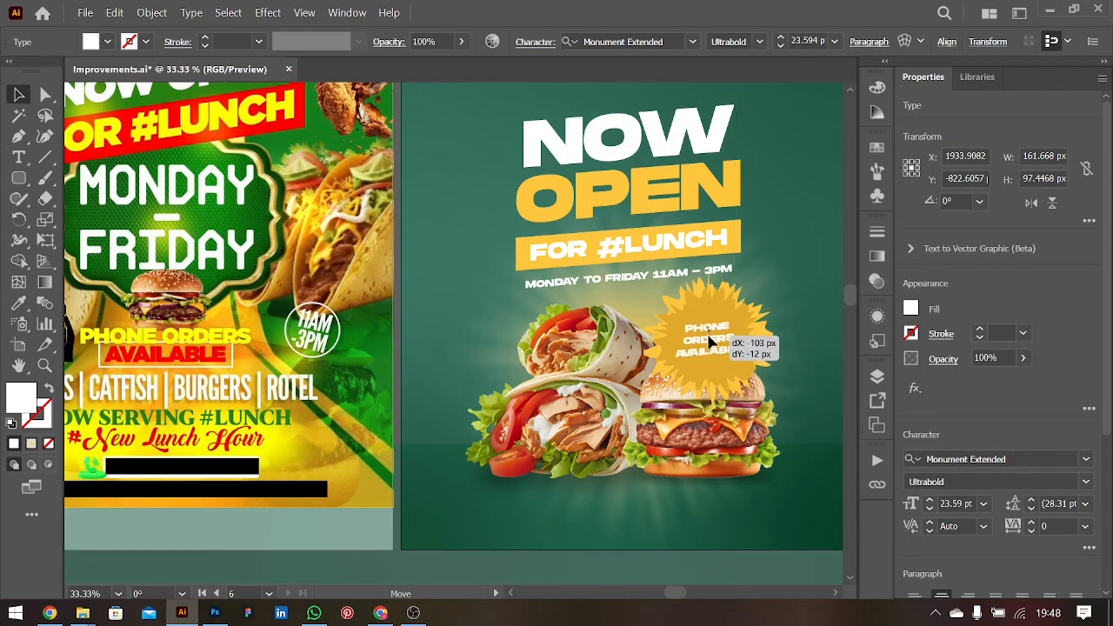
- Tighten the badge text's line spacing and enlarge it to about 26.3 pt with 27.1 pt leading
key(alt+Up)
key(alt+Up)
key(alt+Up)
key(alt+Down)
drag(747, 340, 727, 346)
key(ctrl+minus)
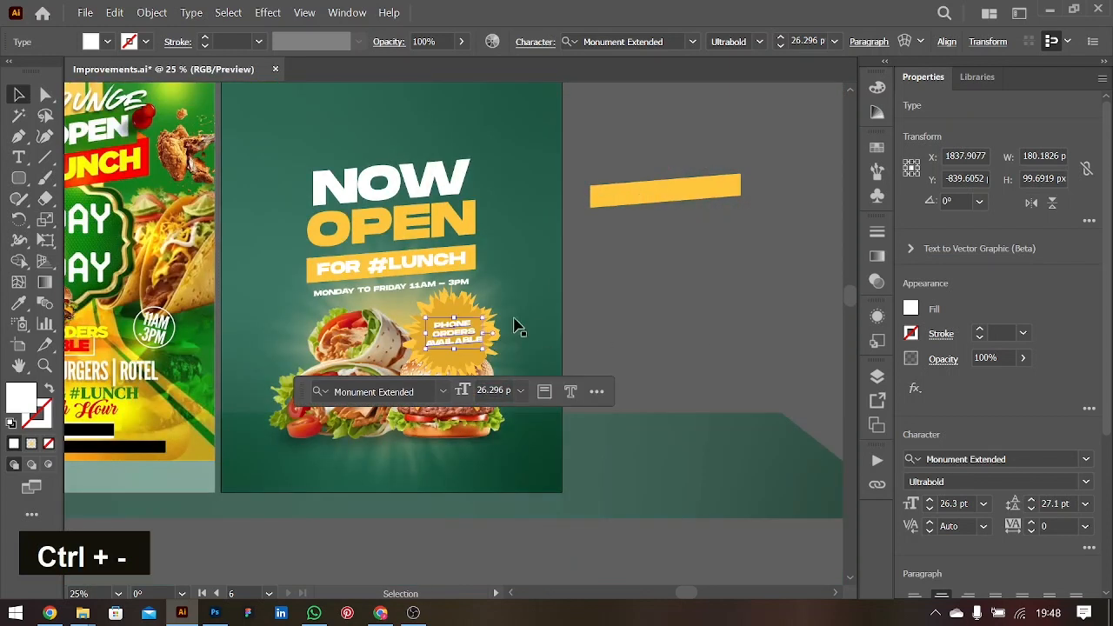
- Shrink the yellow burst slightly from its centre so it fits more closely around the PHONE ORDERS AVAILABLE text
shift+click(493, 333)
drag(493, 333, 488, 335)
click(705, 327)
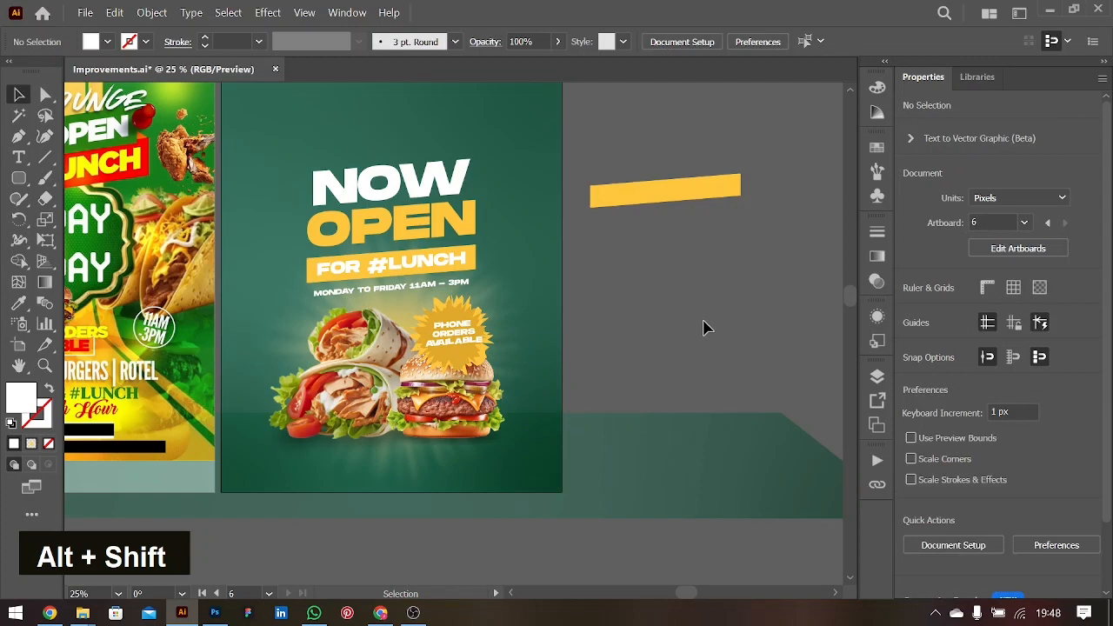
scroll(435, 374, left, 3)
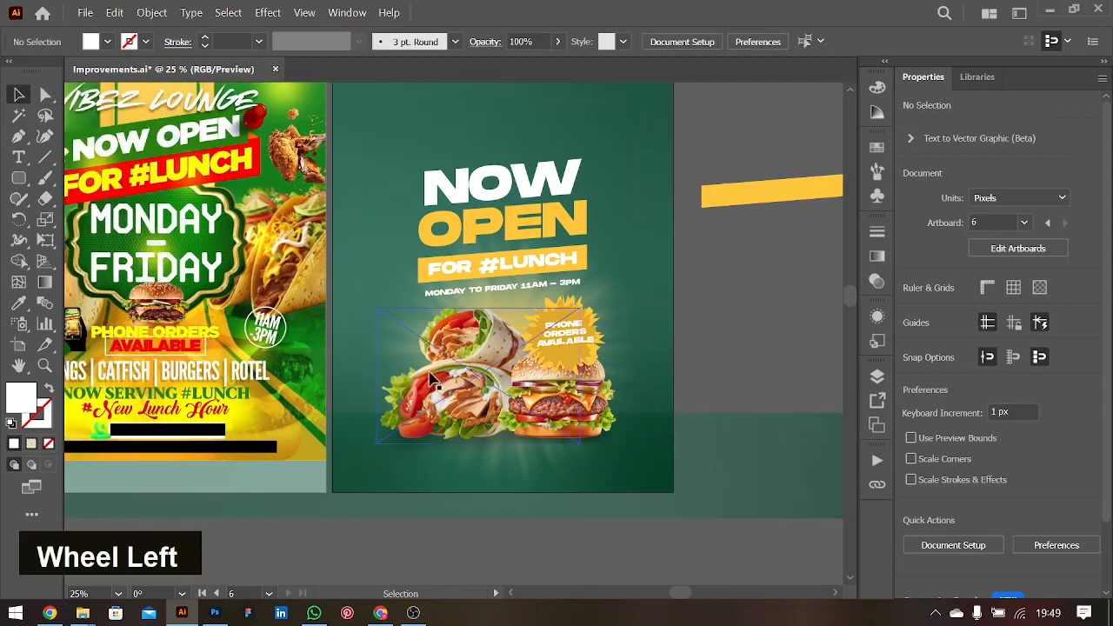
- Move the NOW OPEN headline, FOR #LUNCH banner and opening-hours line together up about 40 px on the green artboard
scroll(432, 376, left, 5)
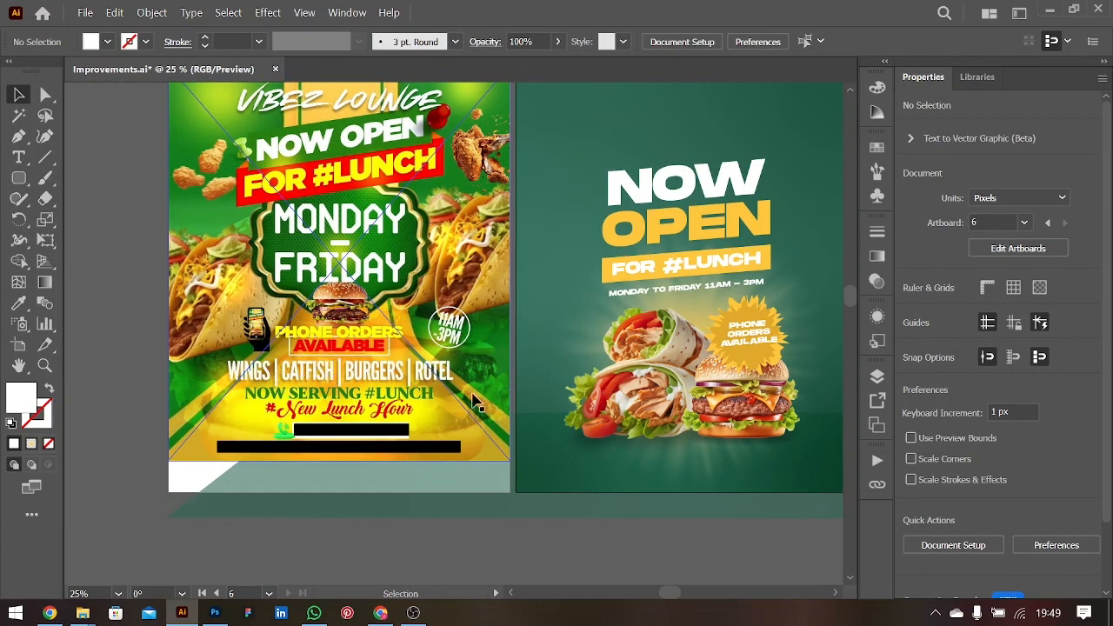
scroll(477, 402, right, 6)
scroll(477, 402, up, 3)
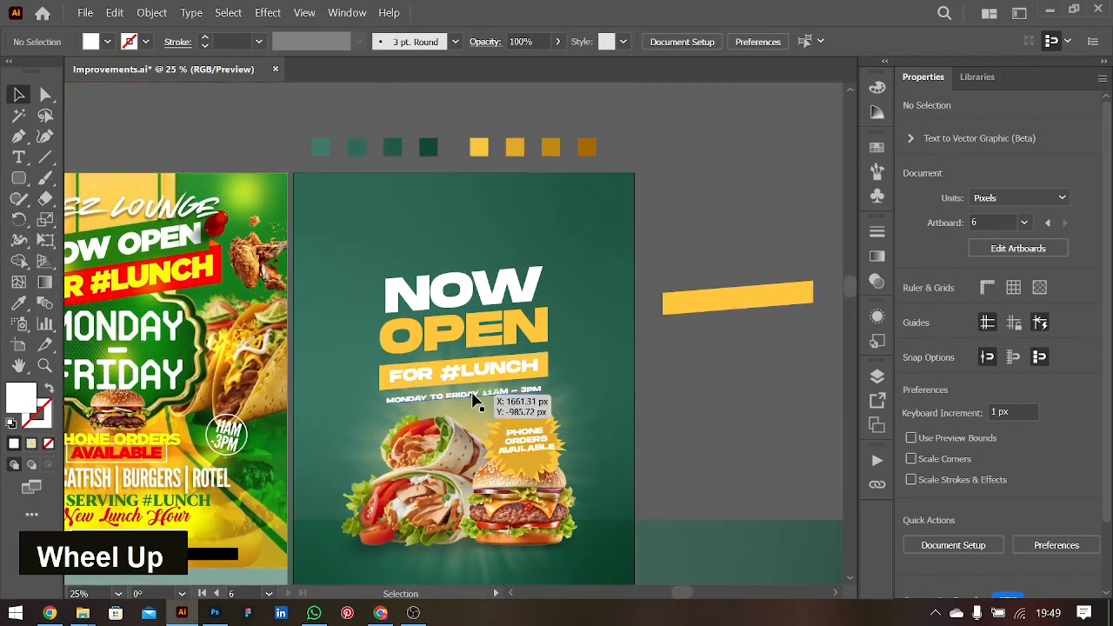
click(478, 399)
shift+click(437, 369)
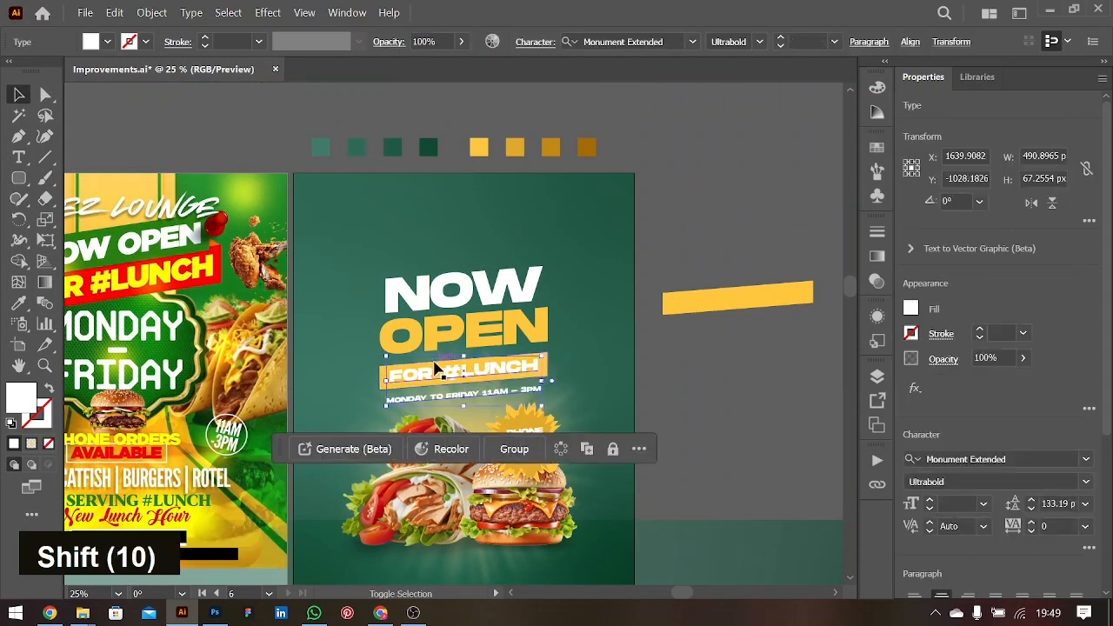
shift+click(451, 310)
key(shift+Up)
key(shift+Up)
key(shift+Up)
key(shift+Up)
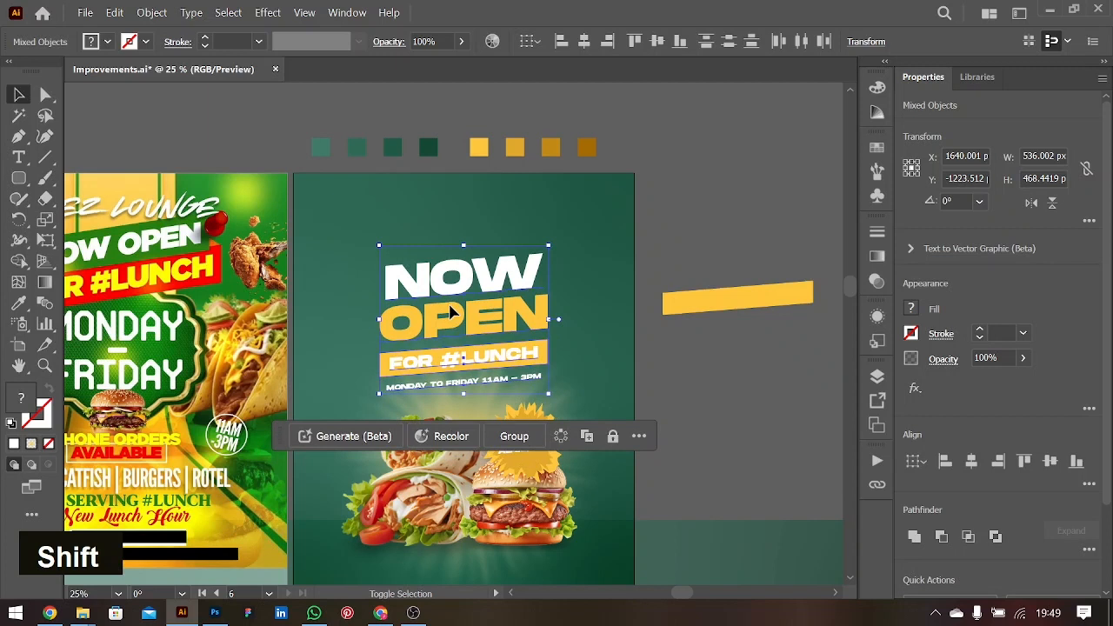
click(701, 417)
- Duplicate the opening-hours line about 42 px straight below the original and set the copy's font size to 28 pt
scroll(670, 470, left, 3)
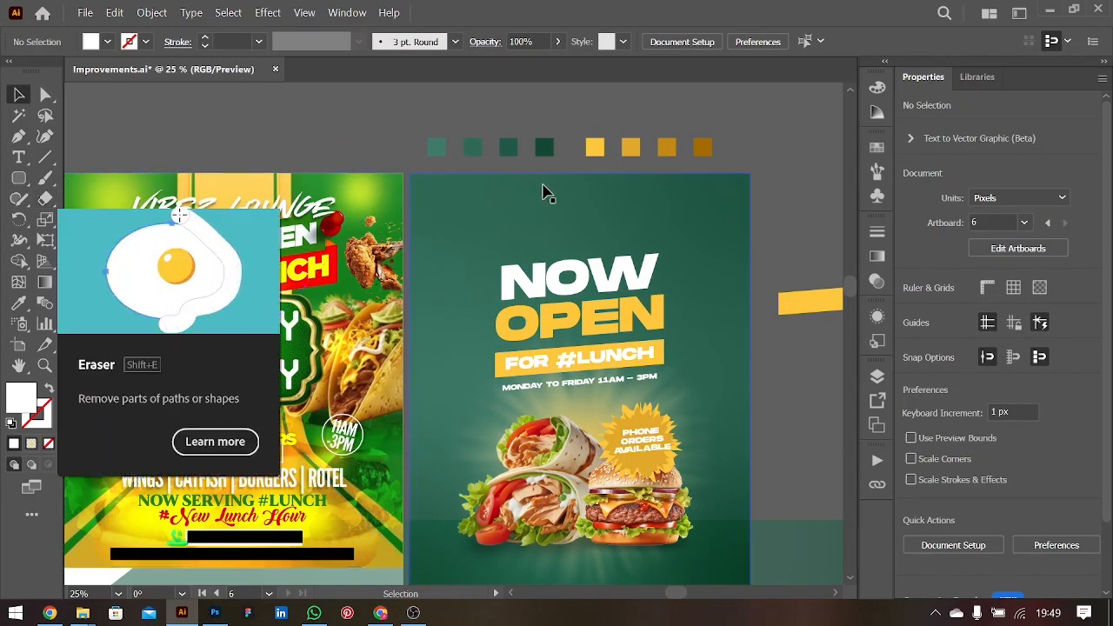
key(alt)
drag(606, 387, 608, 402)
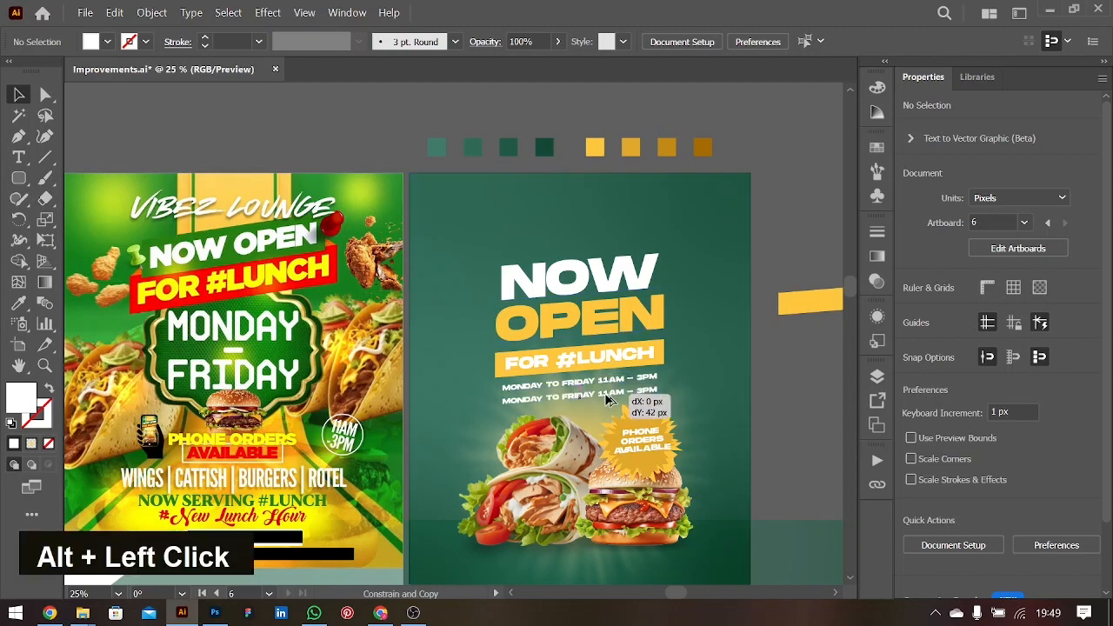
double_click(609, 402)
key(ctrl+a)
key(ctrl+=)
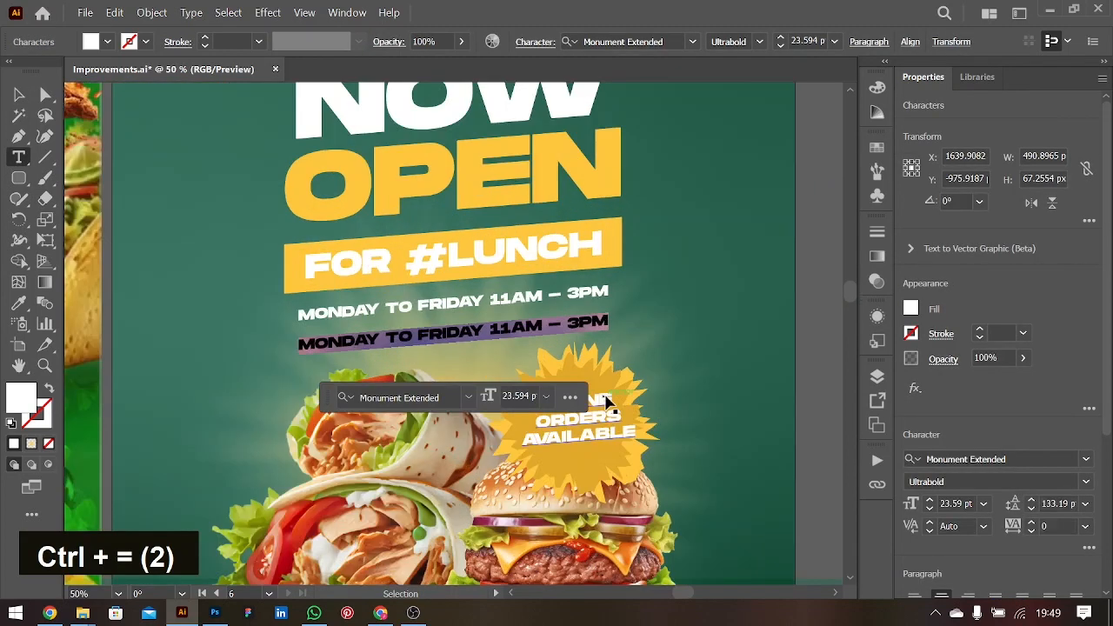
key(ctrl+minus)
scroll(607, 402, left, 1)
key(ctrl+shift+period)
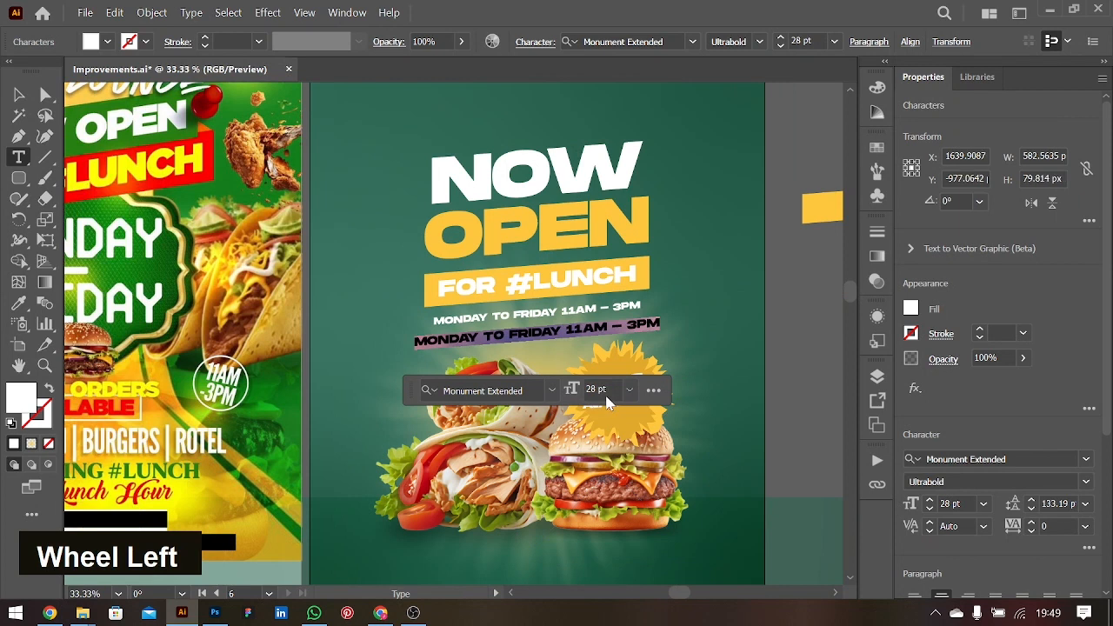
- Replace the copied line's text with "WINGS | CATFISH | BURGERS | ROTEL"
scroll(582, 331, left, 3)
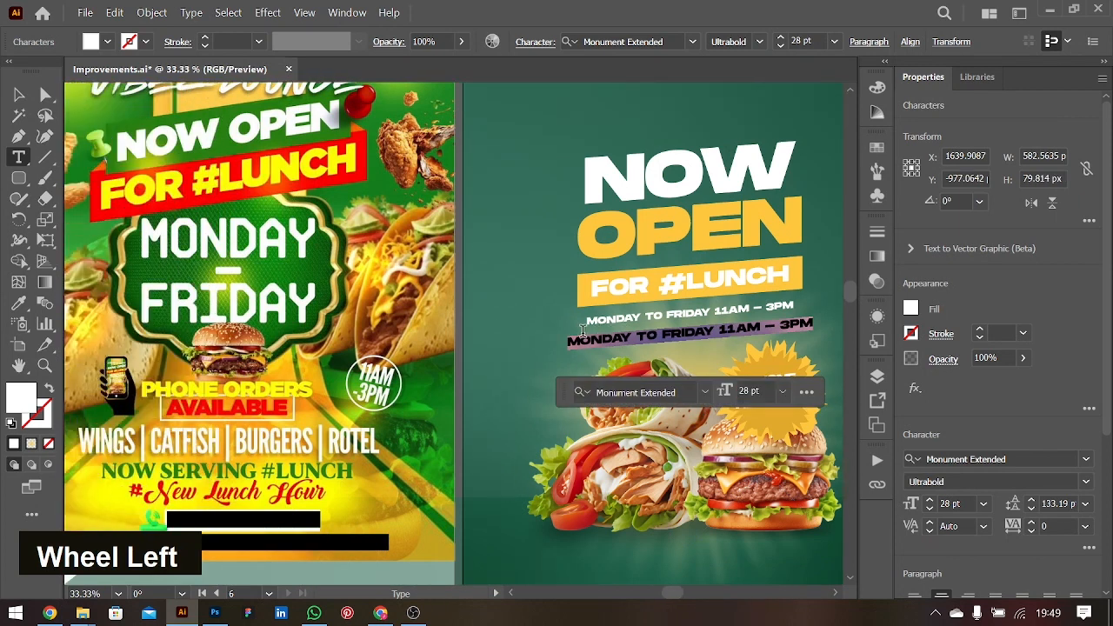
text(WINGS |)
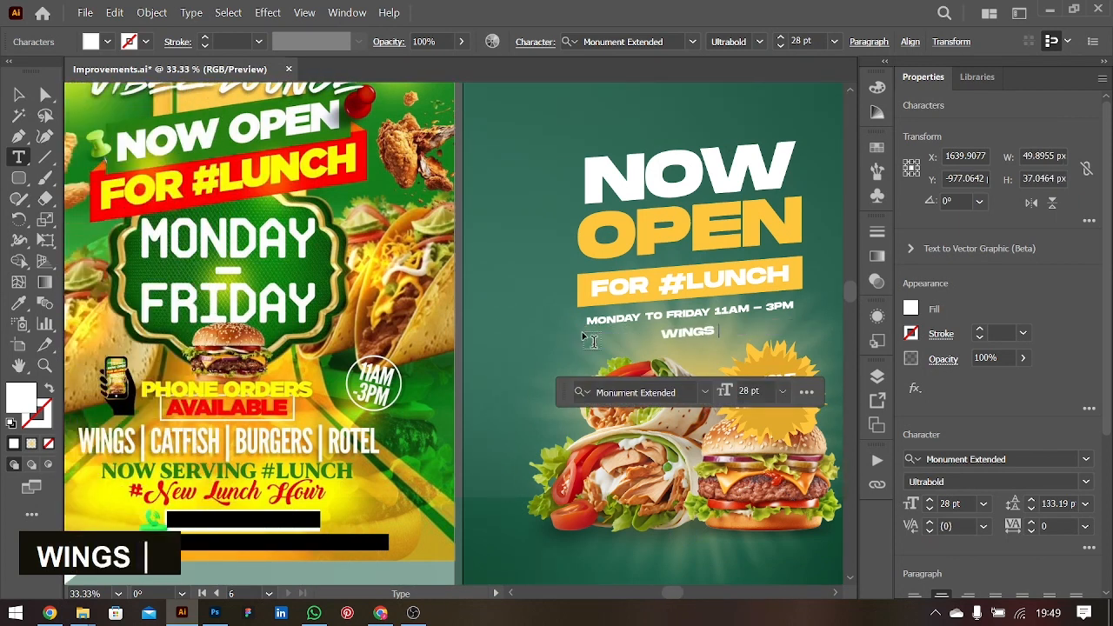
text( CAT)
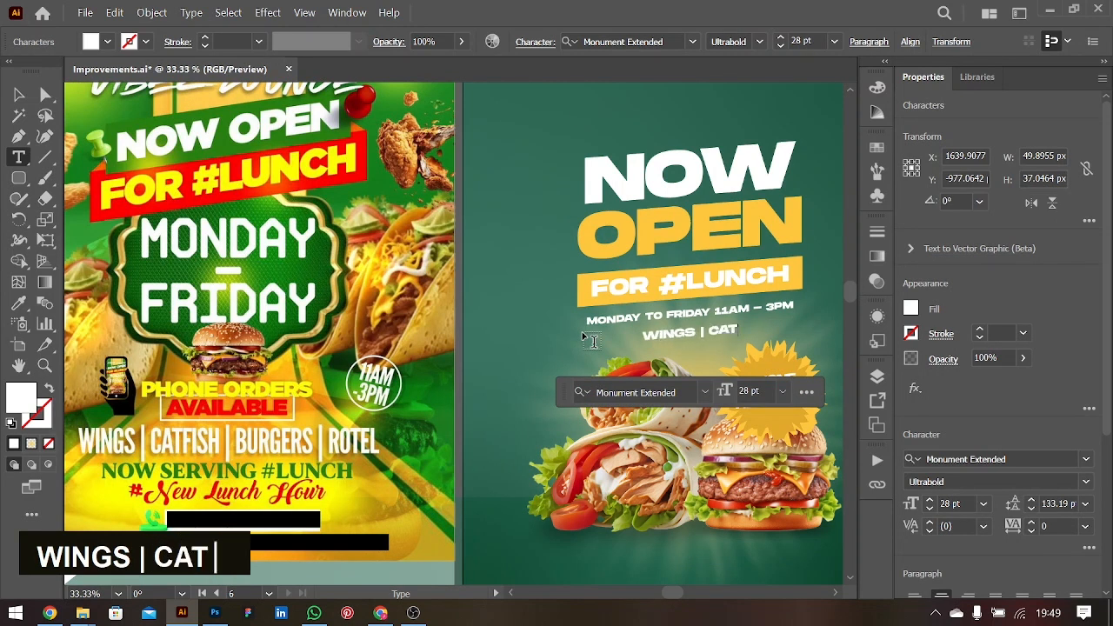
text(FISH)
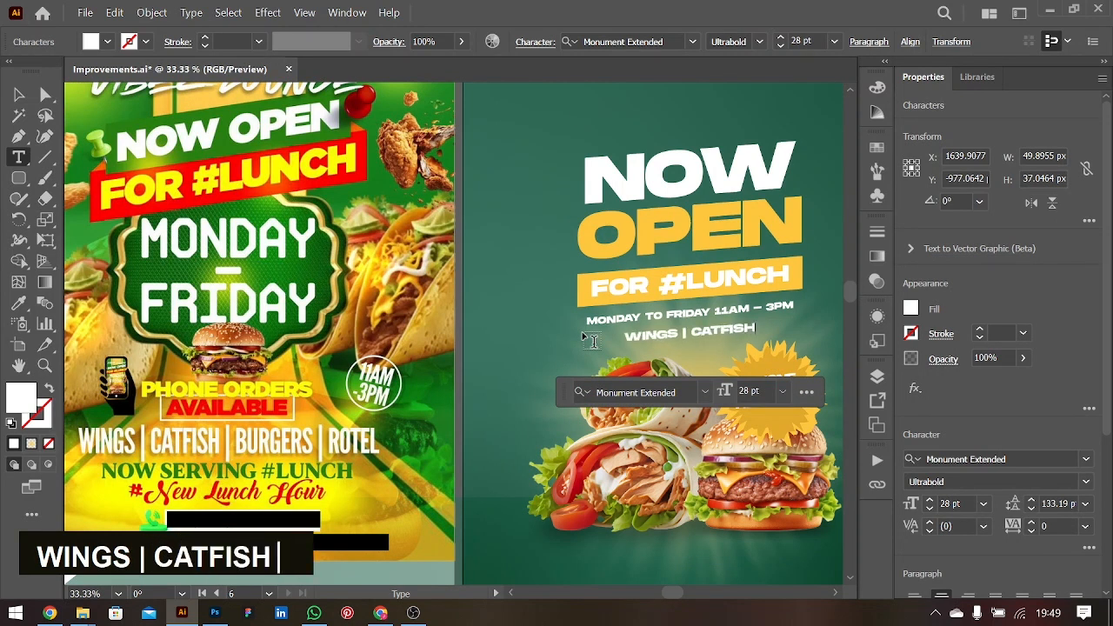
text( |)
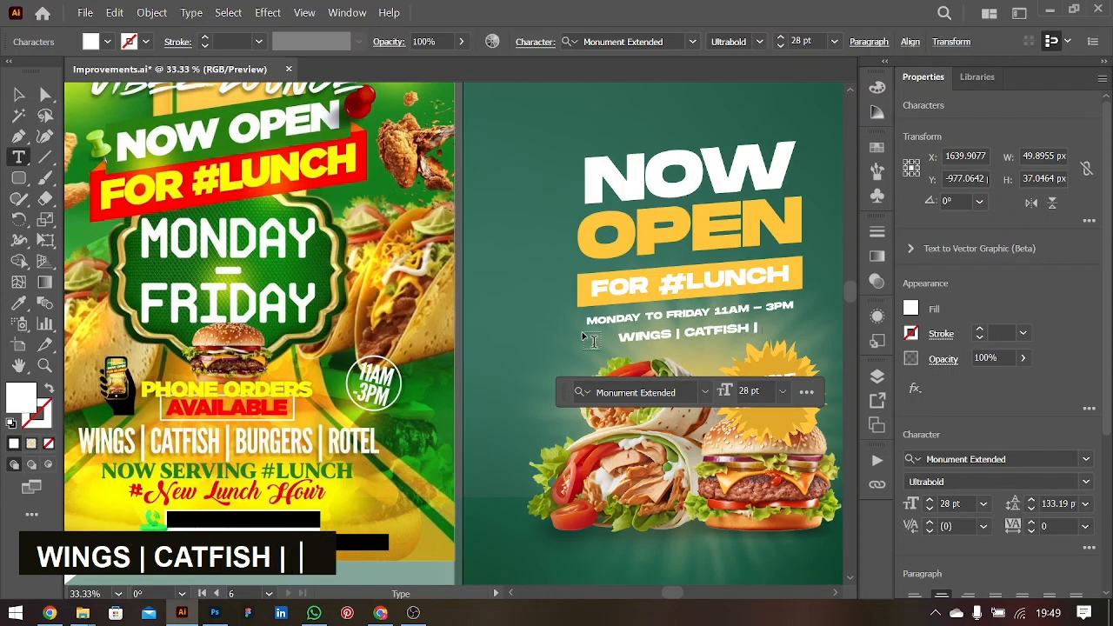
text( BURGER)
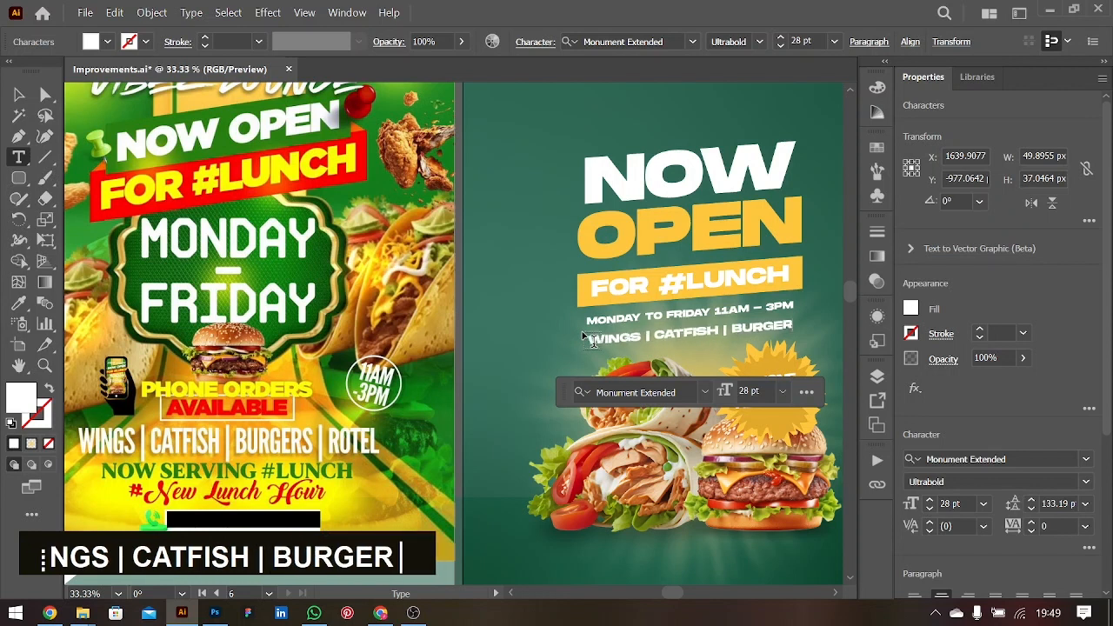
text(S |)
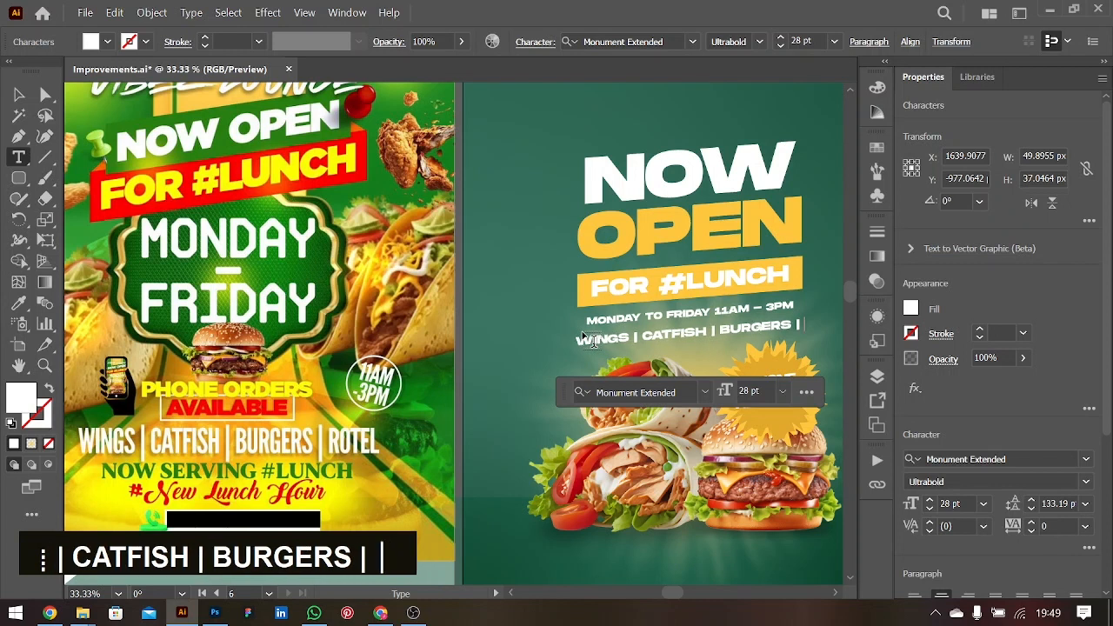
text( |ROTEL)
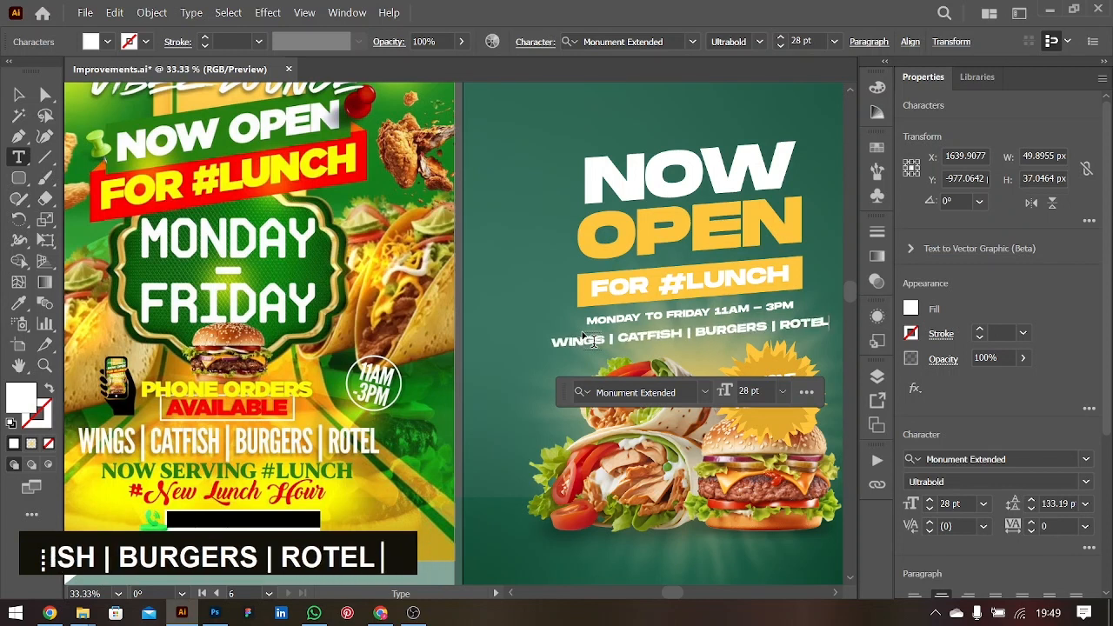
- Fill the WINGS | CATFISH | BURGERS | ROTEL line with the brightest yellow of the saved palette
click(16, 93)
key(ctrl+minus)
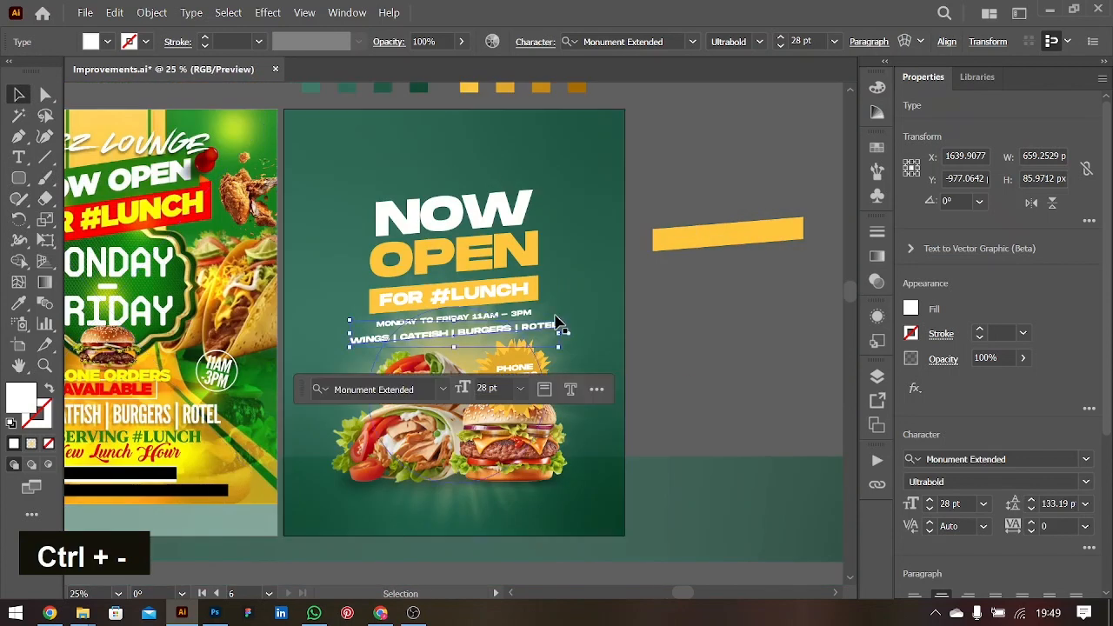
click(911, 308)
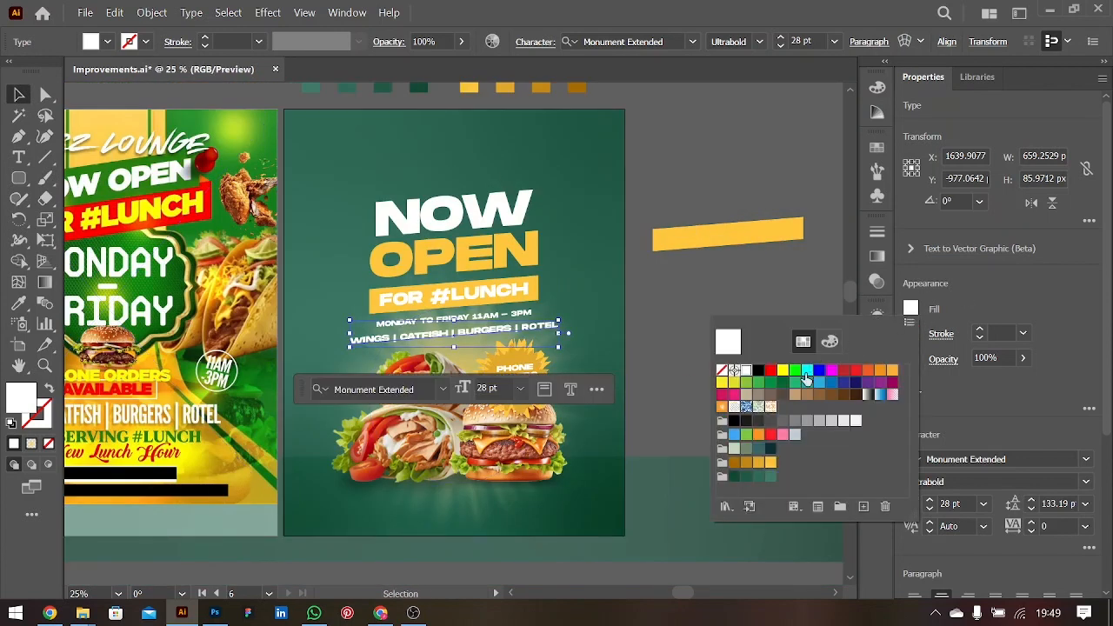
click(771, 464)
click(721, 386)
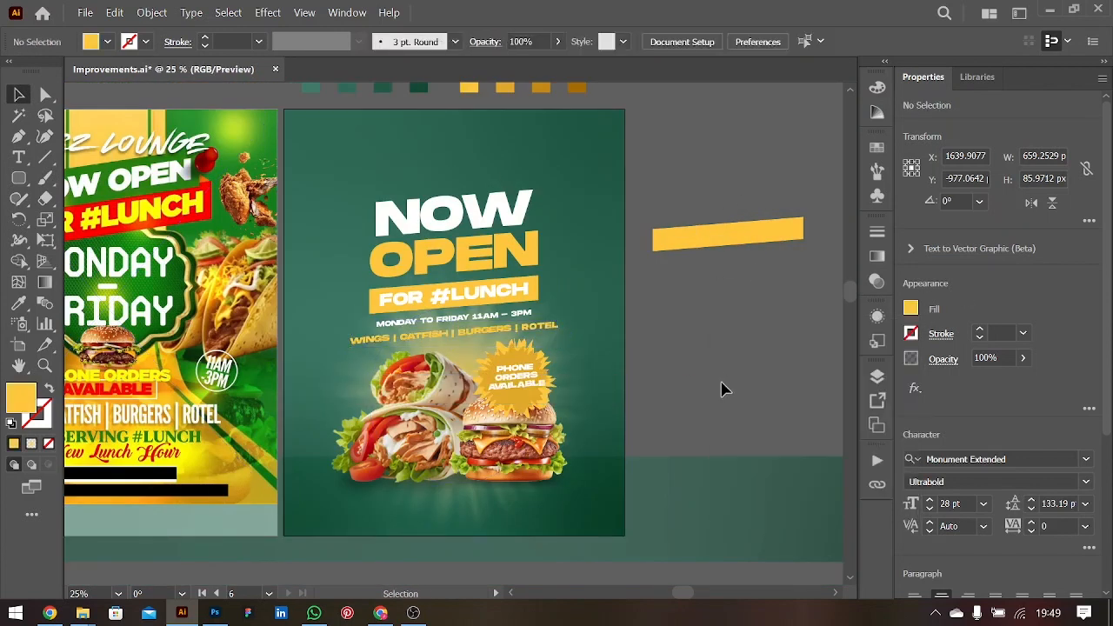
- Raise the headline, FOR #LUNCH banner and hours line together by 30 px, and the yellow menu line by 10 px
click(513, 317)
shift+click(481, 297)
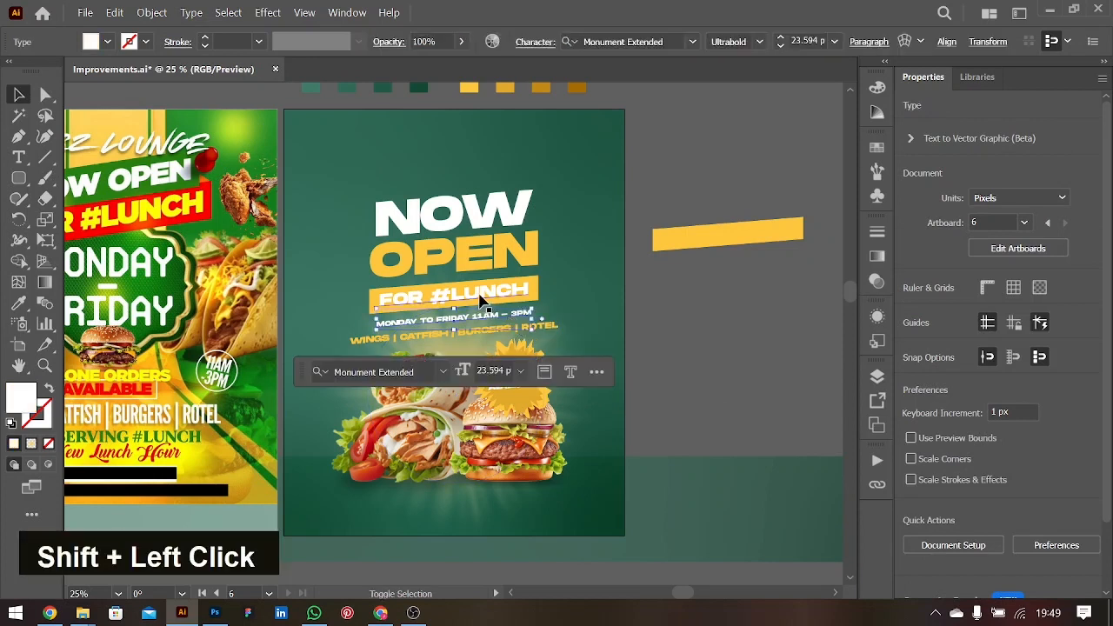
shift+click(483, 263)
key(shift+Up)
key(shift+Up)
key(shift+Up)
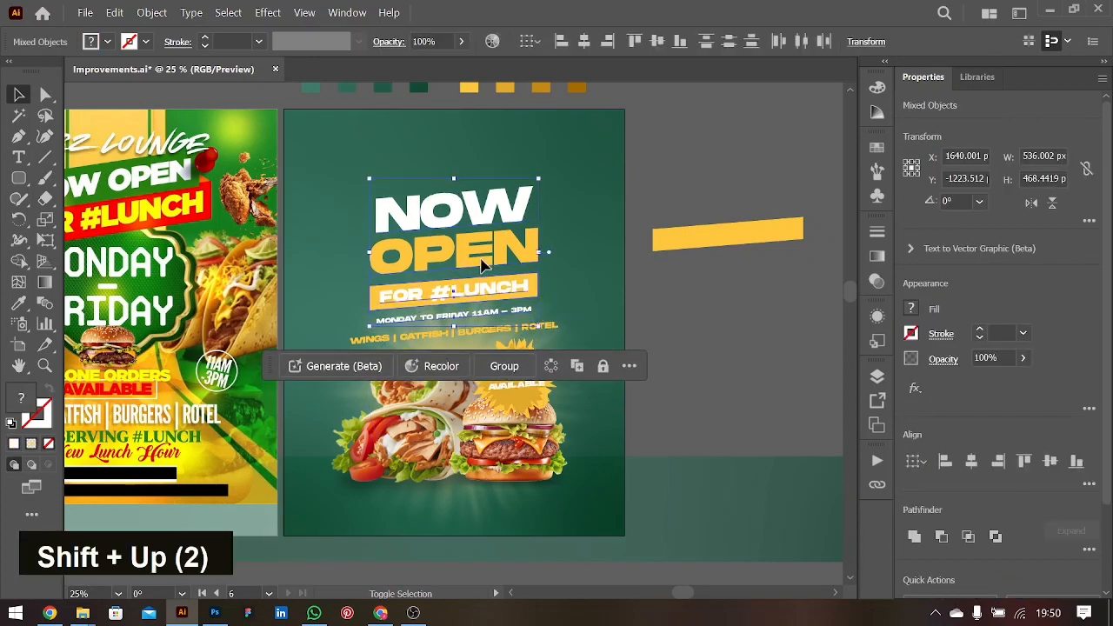
key(shift+Up)
key(shift+Down)
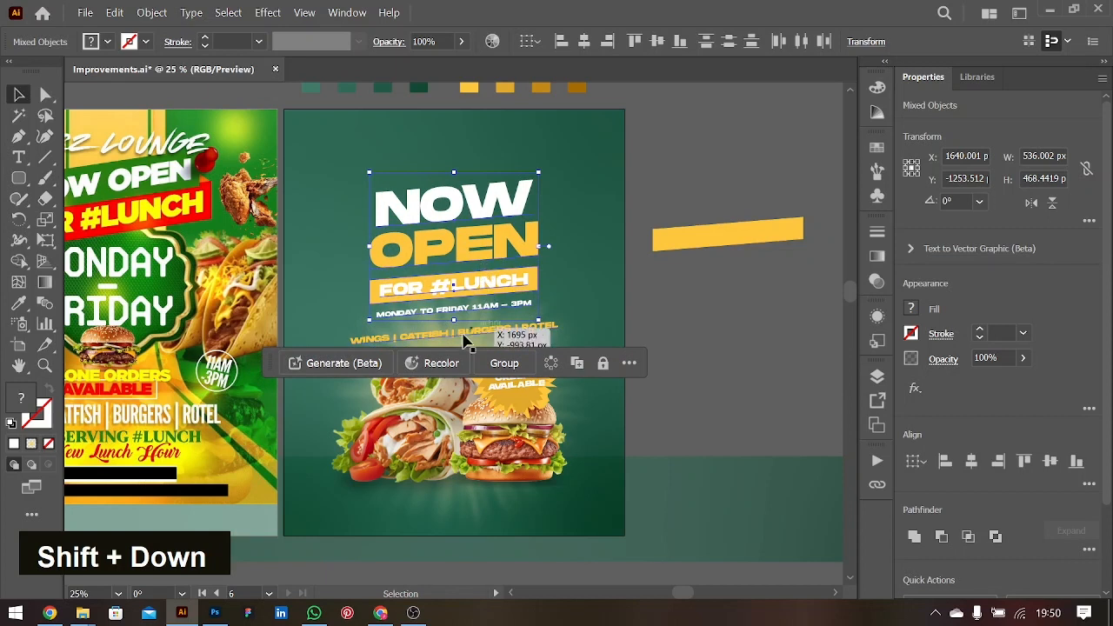
click(462, 336)
key(shift+Up)
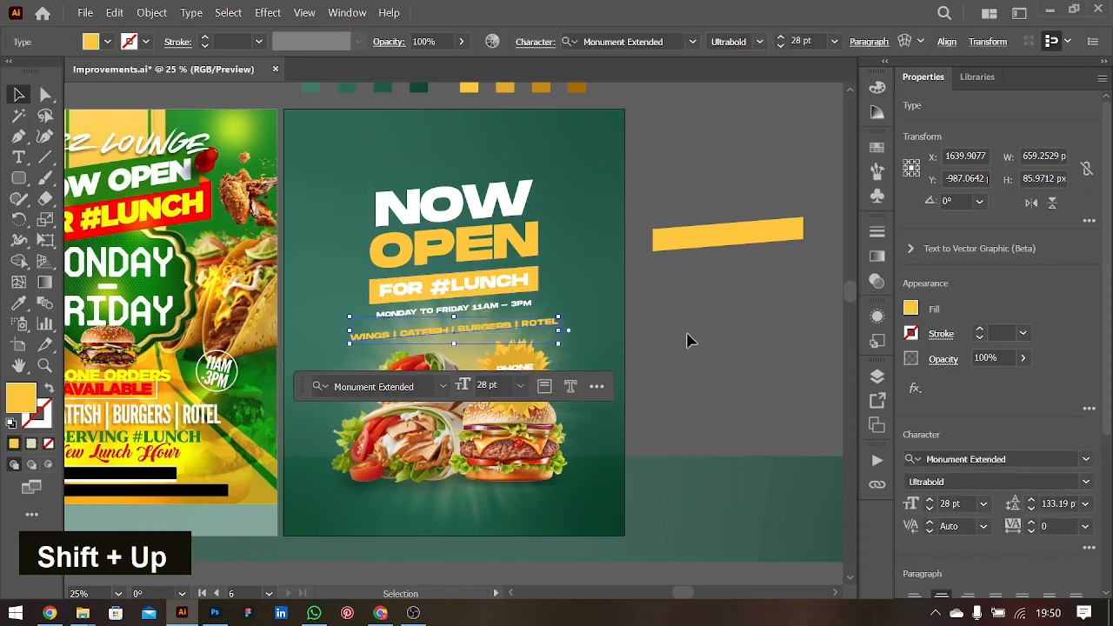
click(663, 485)
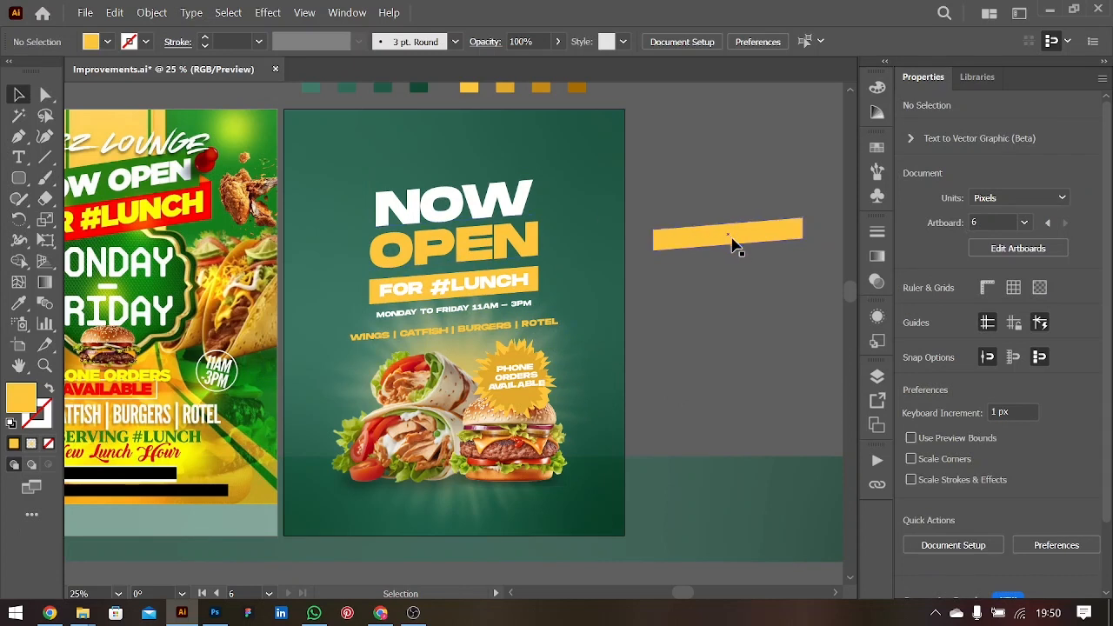
- Draw a yellow rectangle about 717 × 92 px below the wraps and burger near the artboard's lower edge
right_click(14, 180)
click(78, 181)
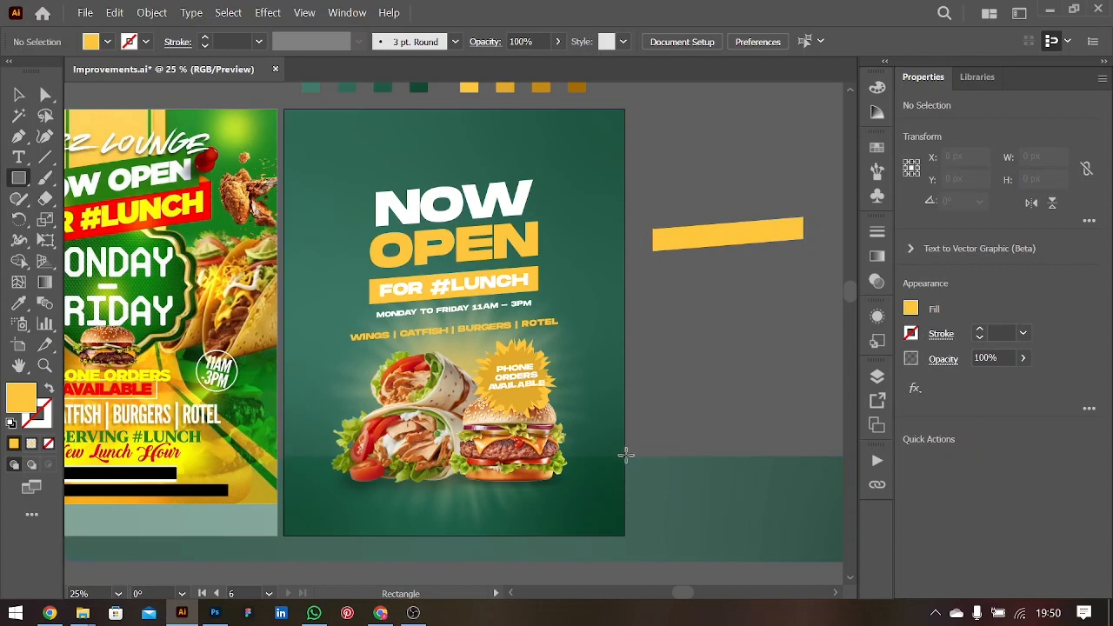
drag(347, 497, 573, 524)
key(v)
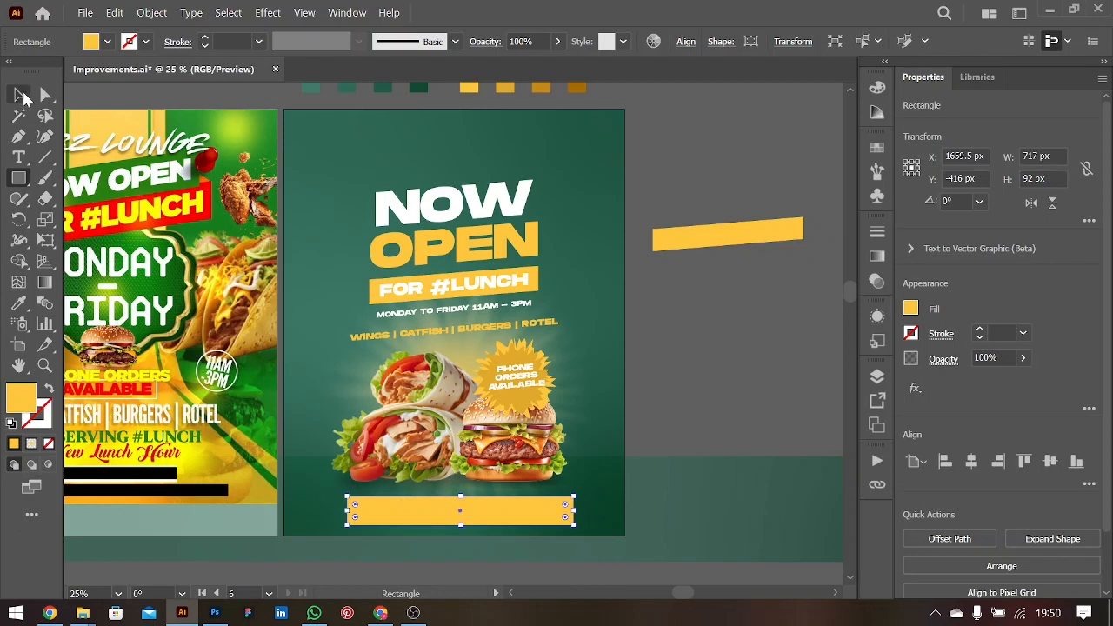
- Centre the yellow rectangle horizontally on the artboard and raise it 10 px
click(972, 462)
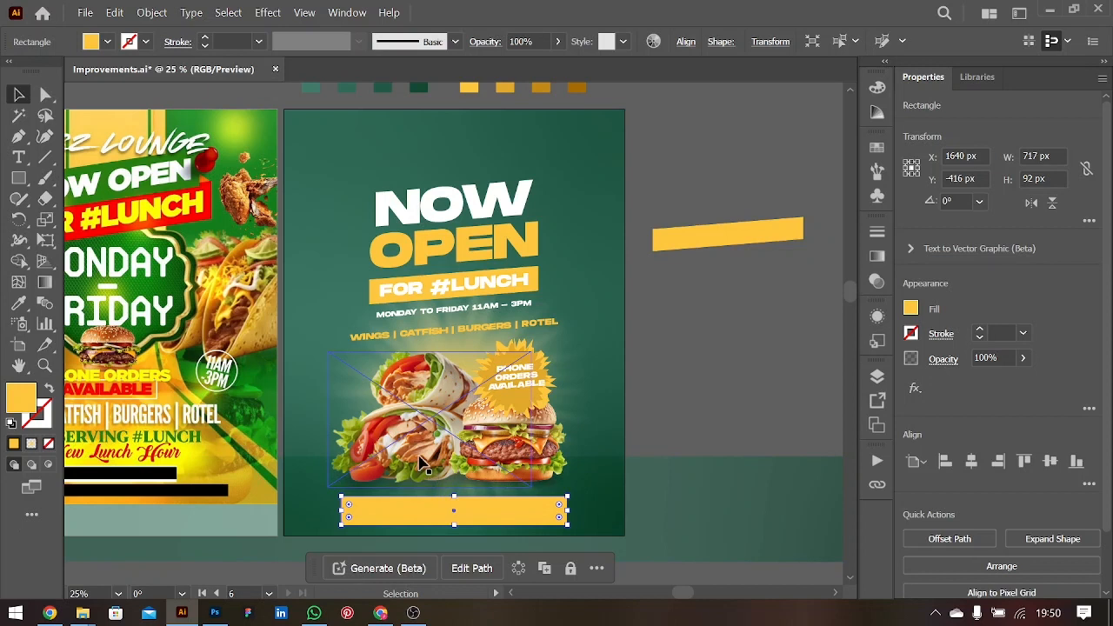
scroll(424, 463, down, 3)
scroll(442, 484, left, 4)
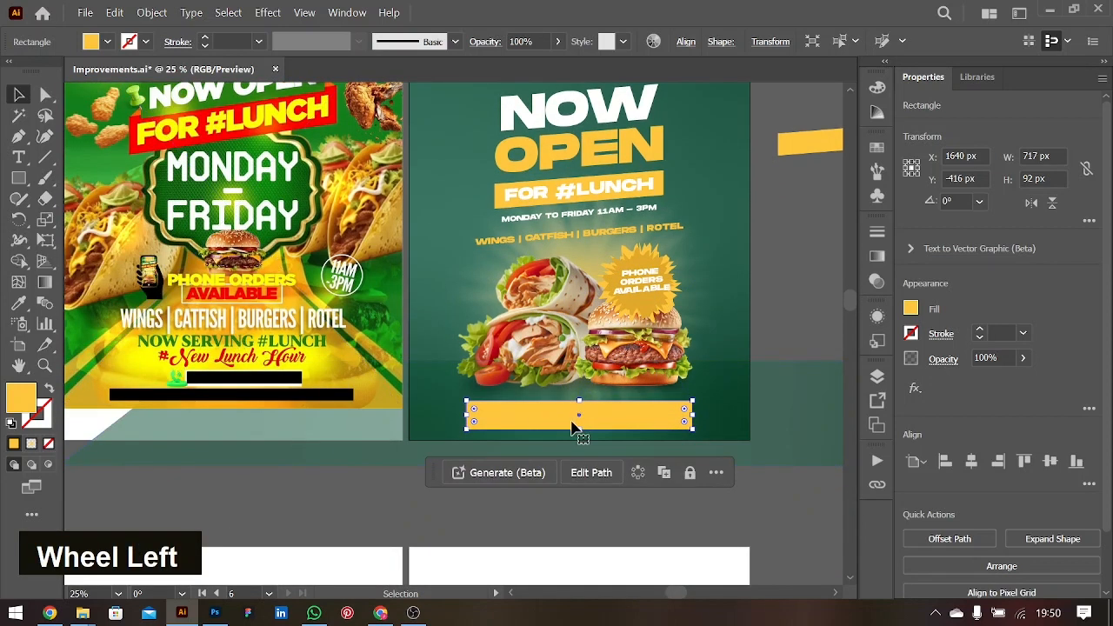
key(shift+Up)
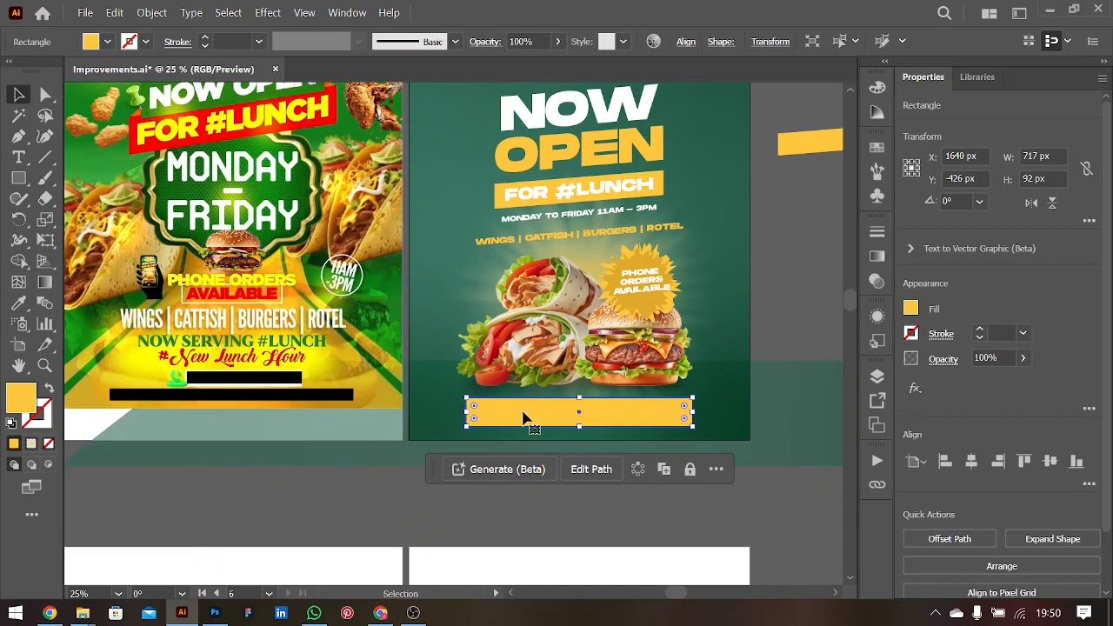
- Draw a rectangle about 172 × 67 px inside the yellow bar near its left end
key(ctrl+equal)
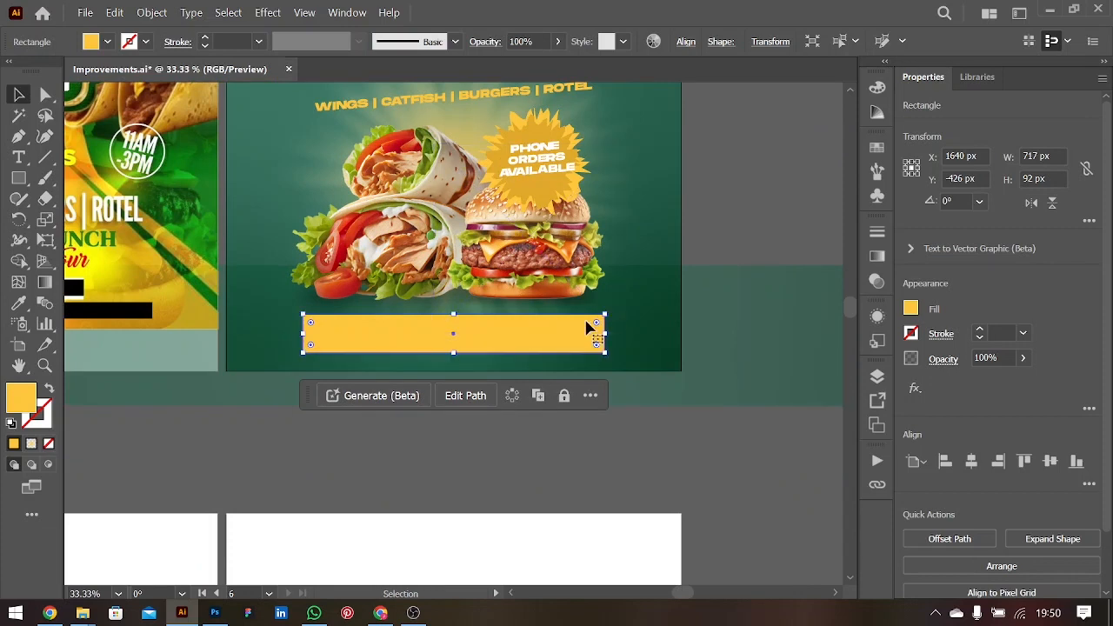
click(17, 182)
scroll(453, 329, left, 5)
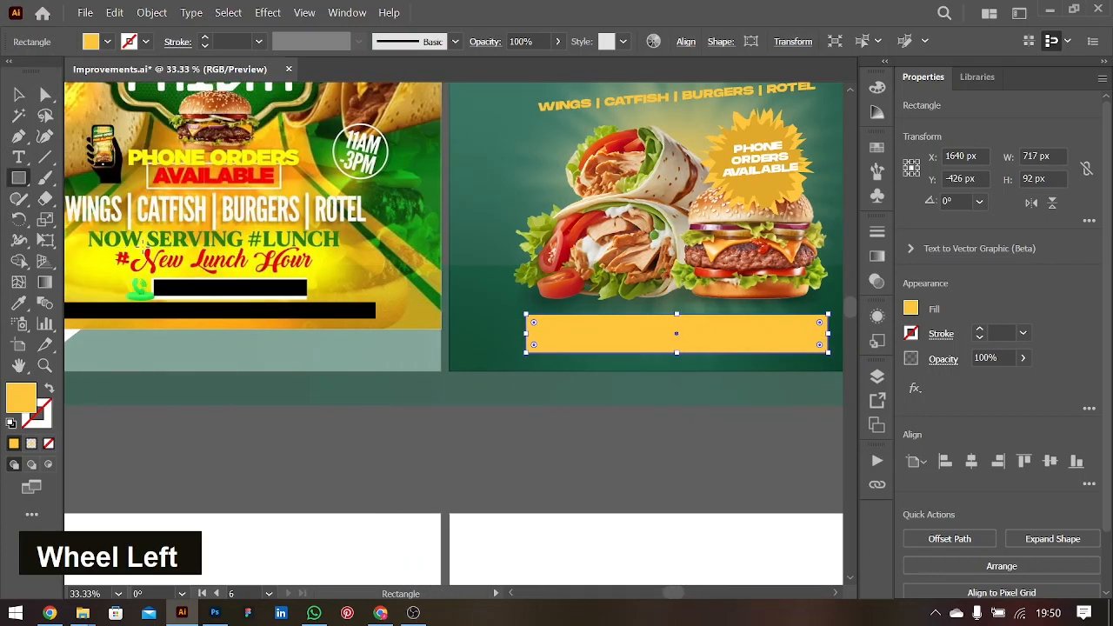
scroll(370, 239, up, 5)
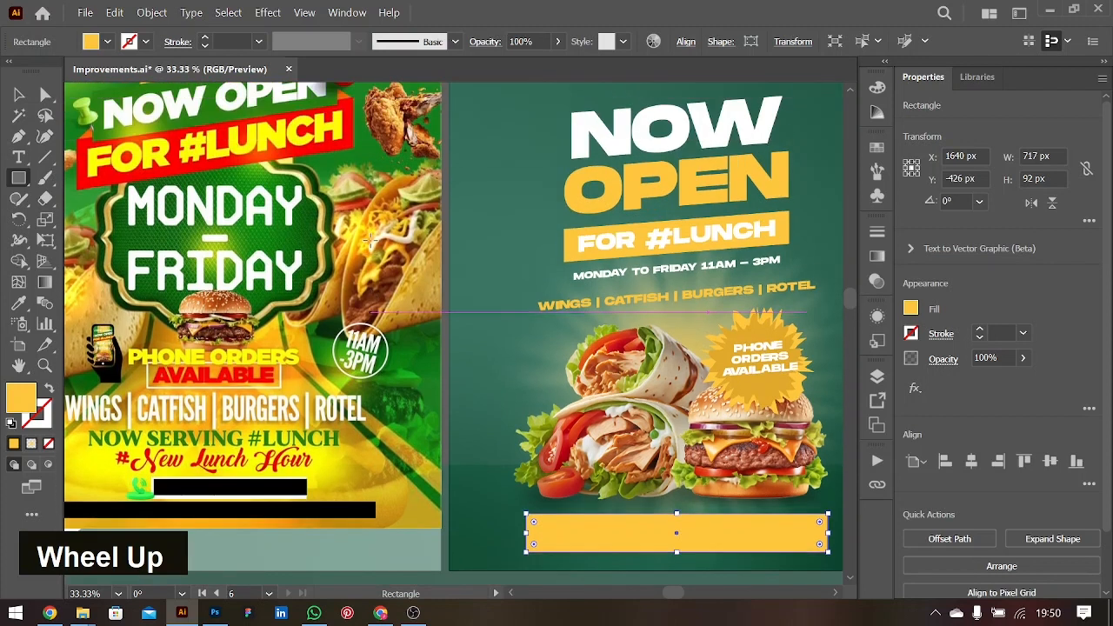
scroll(370, 239, down, 6)
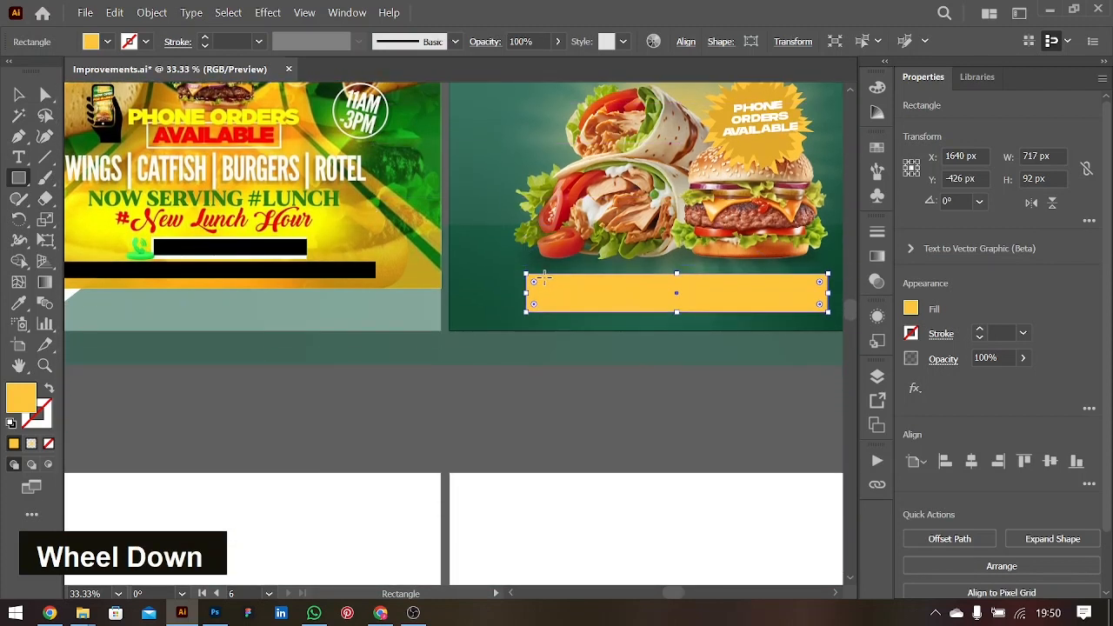
drag(539, 277, 613, 307)
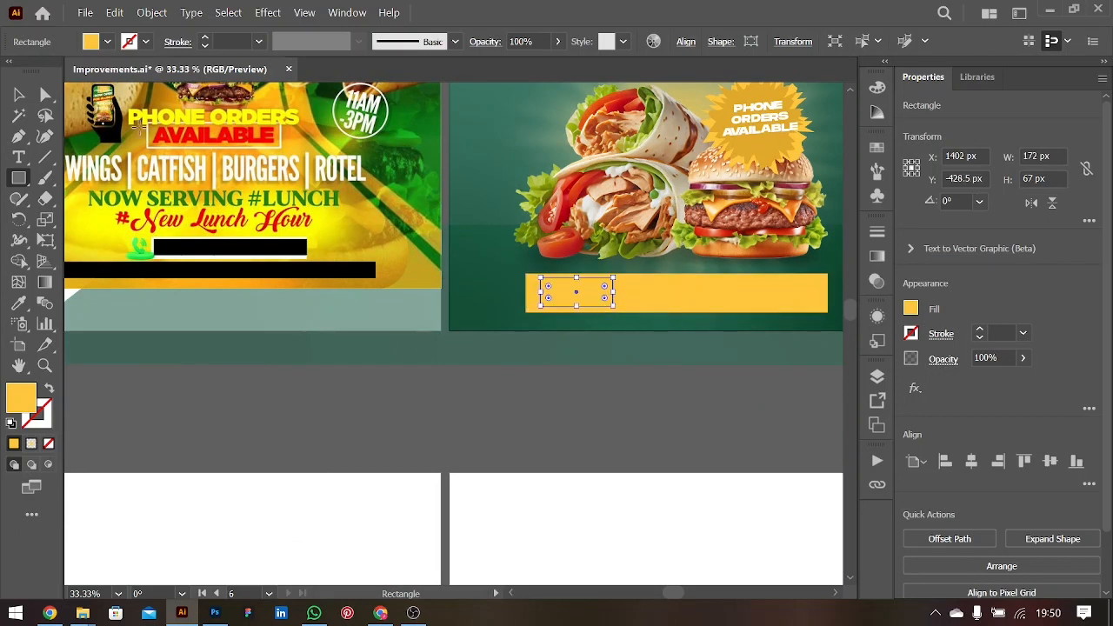
- Fill the small rectangle on the yellow bar with the lightest green of the saved palette
click(12, 94)
click(108, 42)
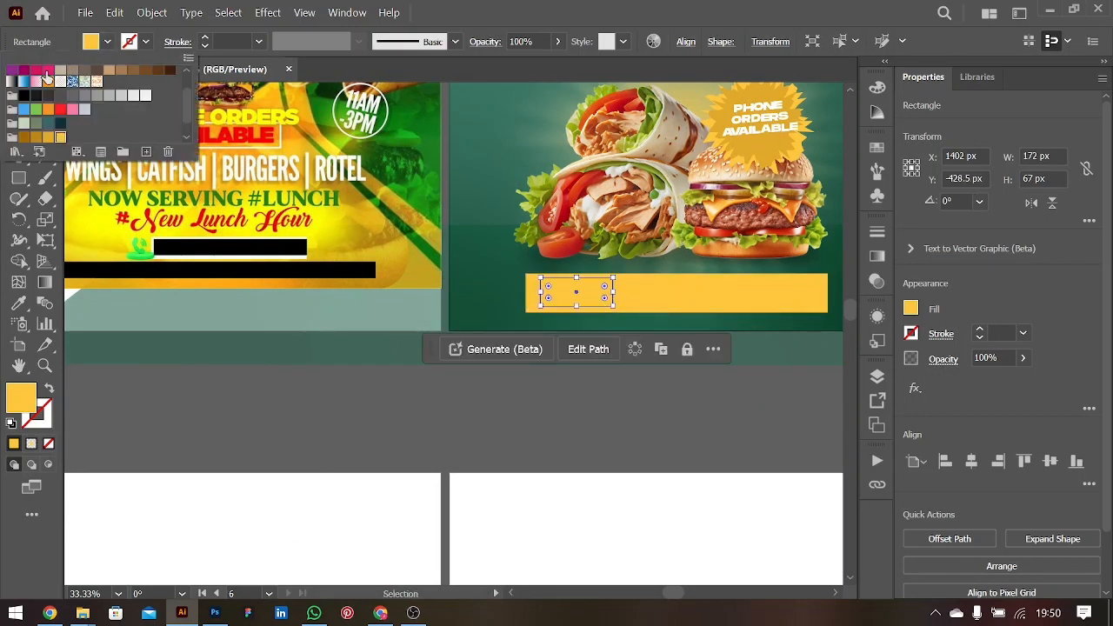
scroll(53, 113, down, 2)
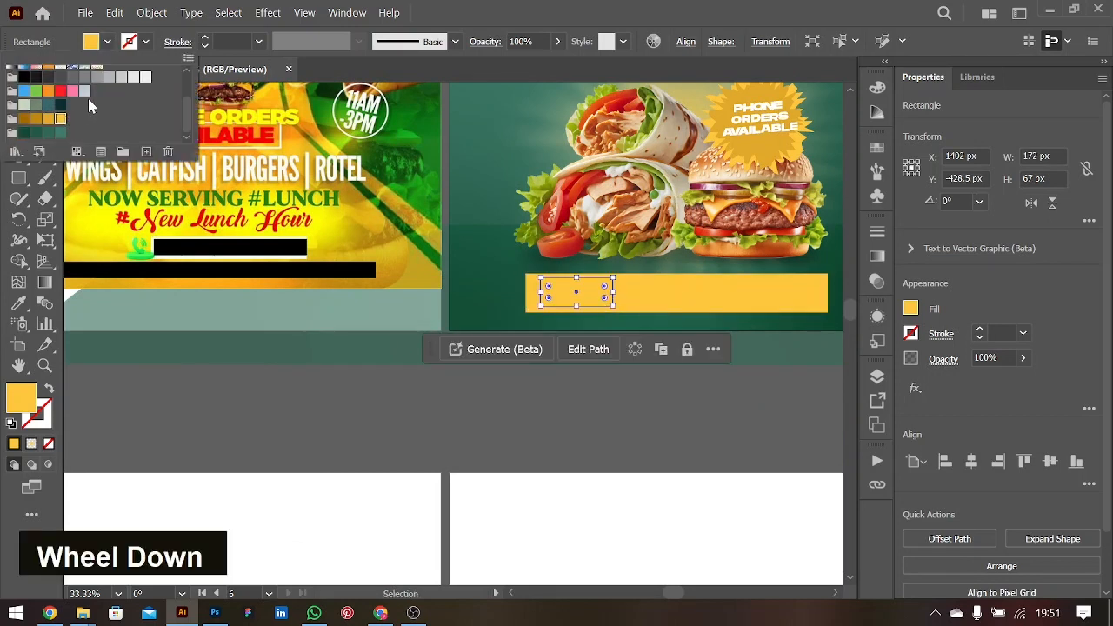
scroll(83, 100, up, 4)
scroll(85, 92, down, 3)
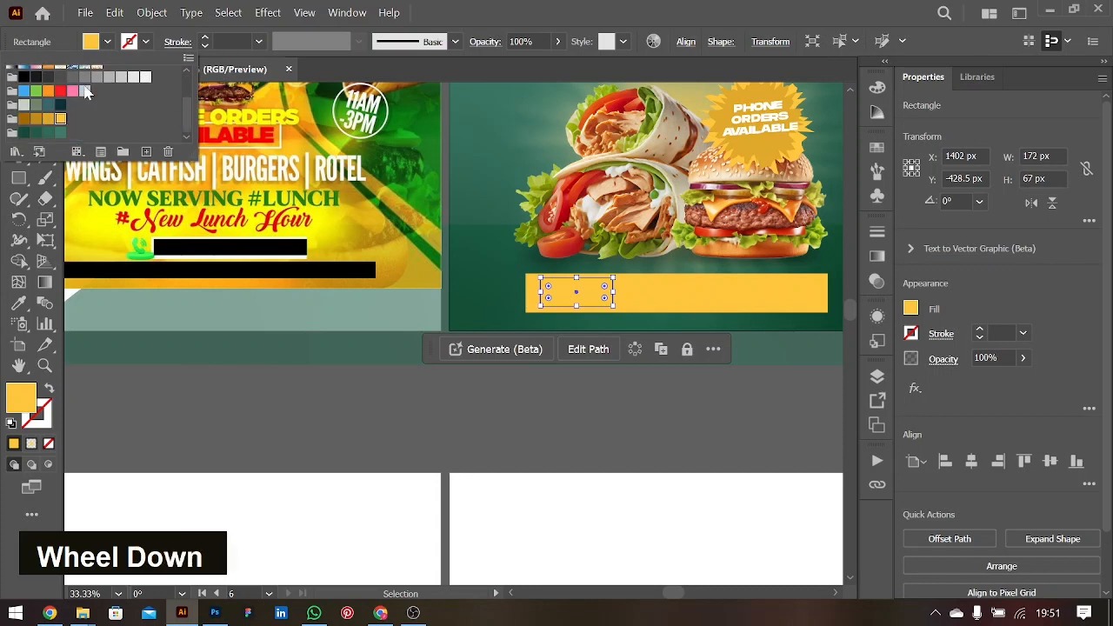
click(60, 133)
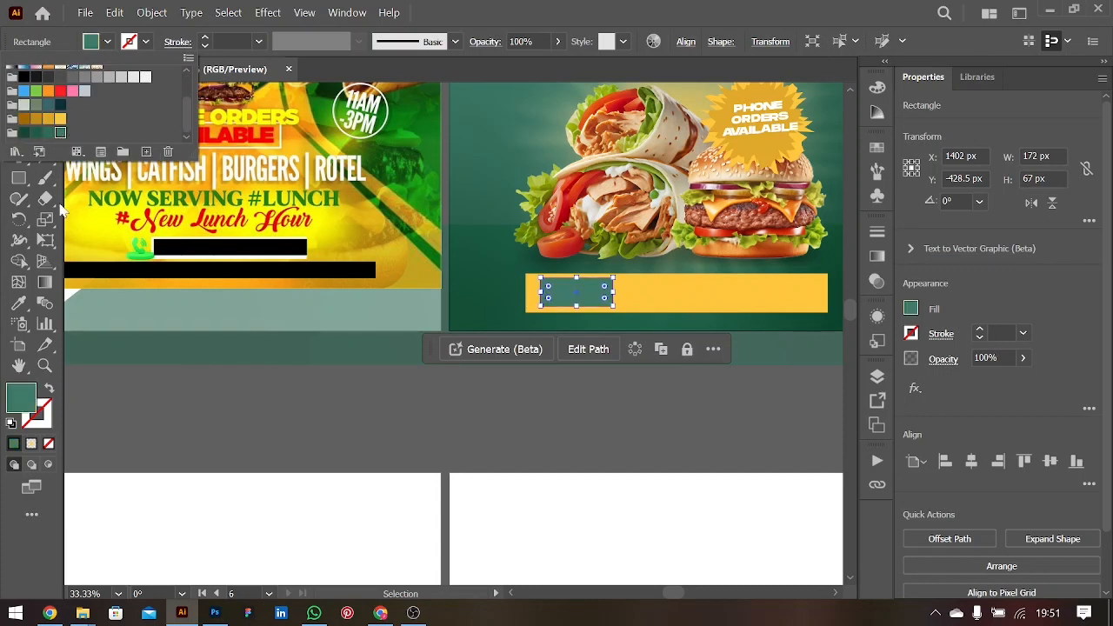
click(685, 7)
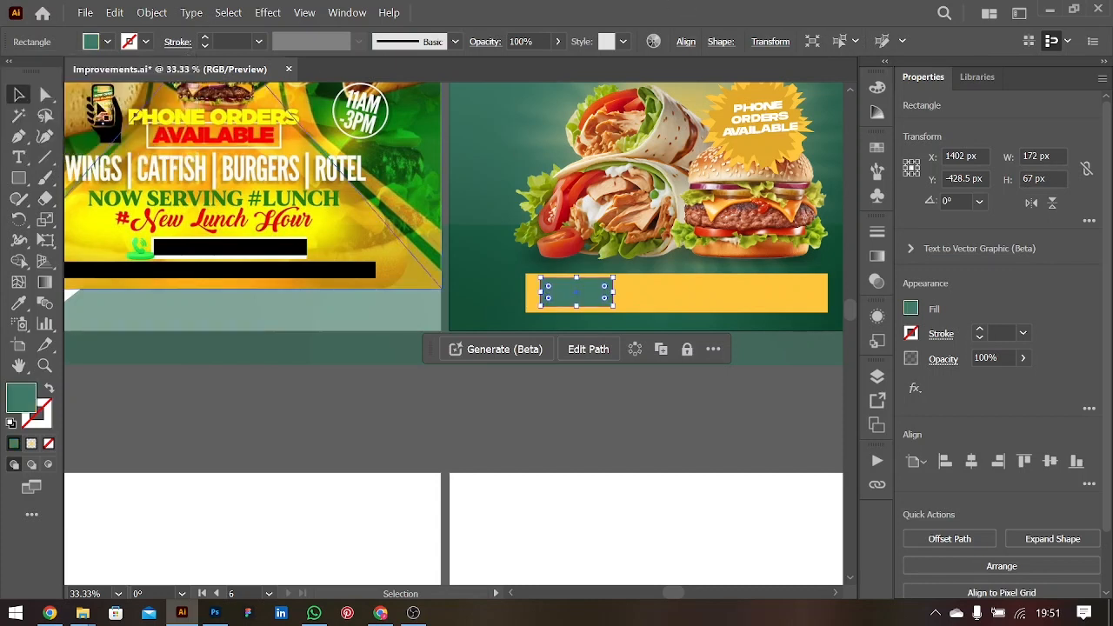
- Add the text NOW SERVING on two lines in the empty area below the artboard
click(547, 405)
key(t)
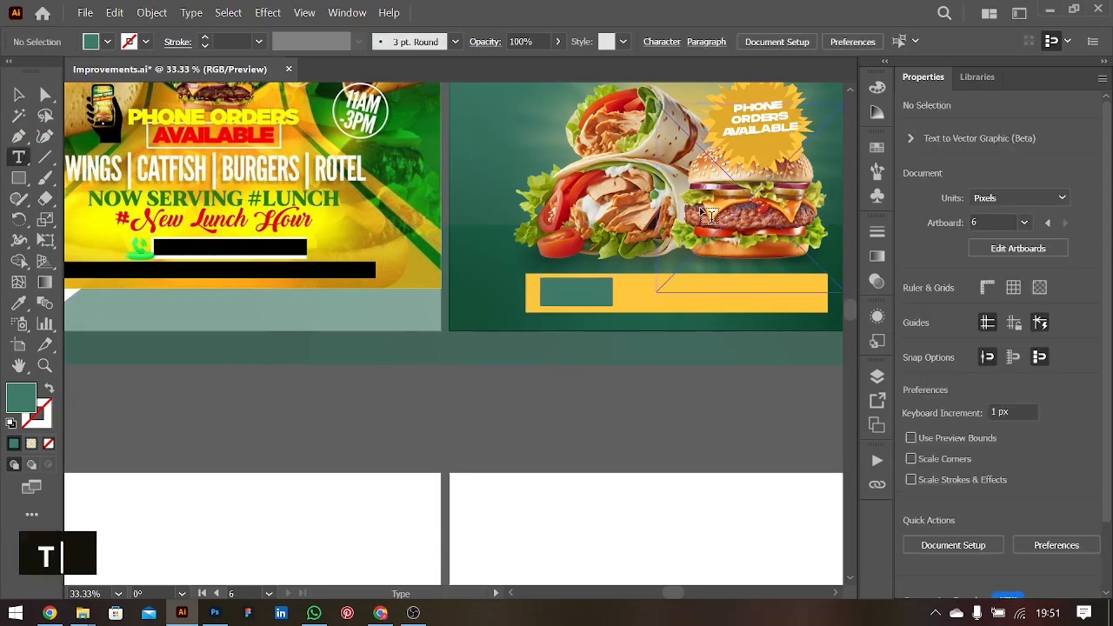
click(518, 388)
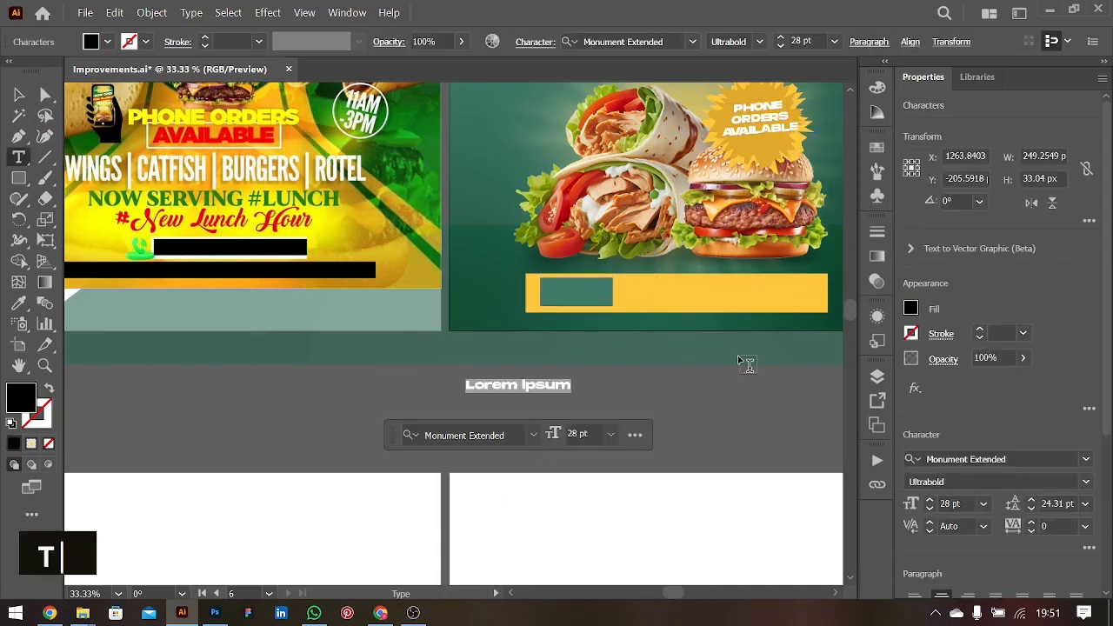
text(NOW)
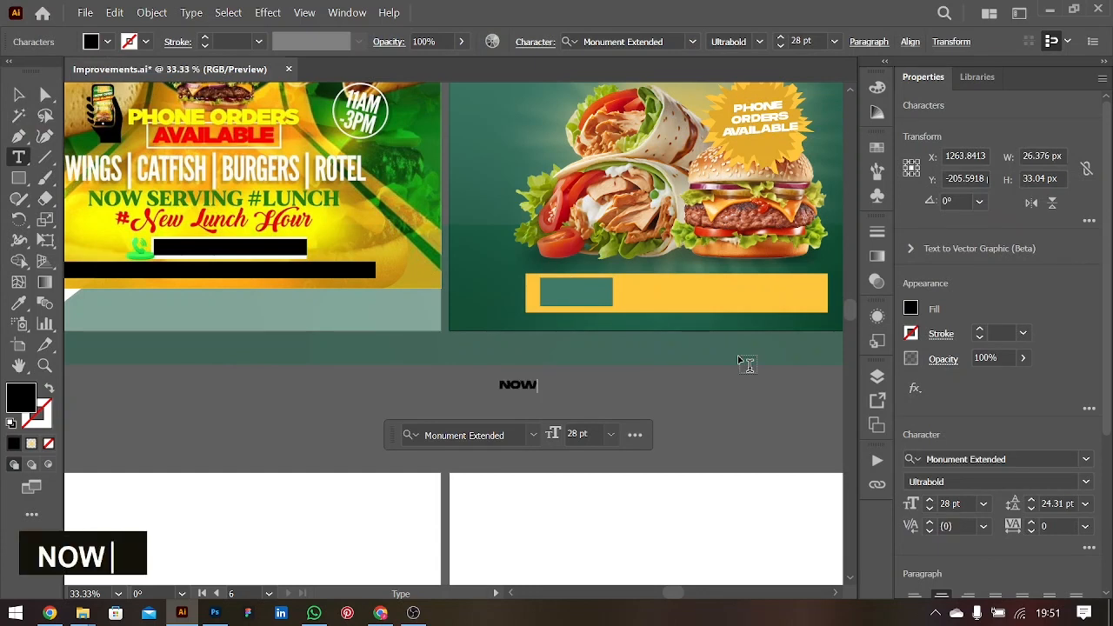
text( SERVI)
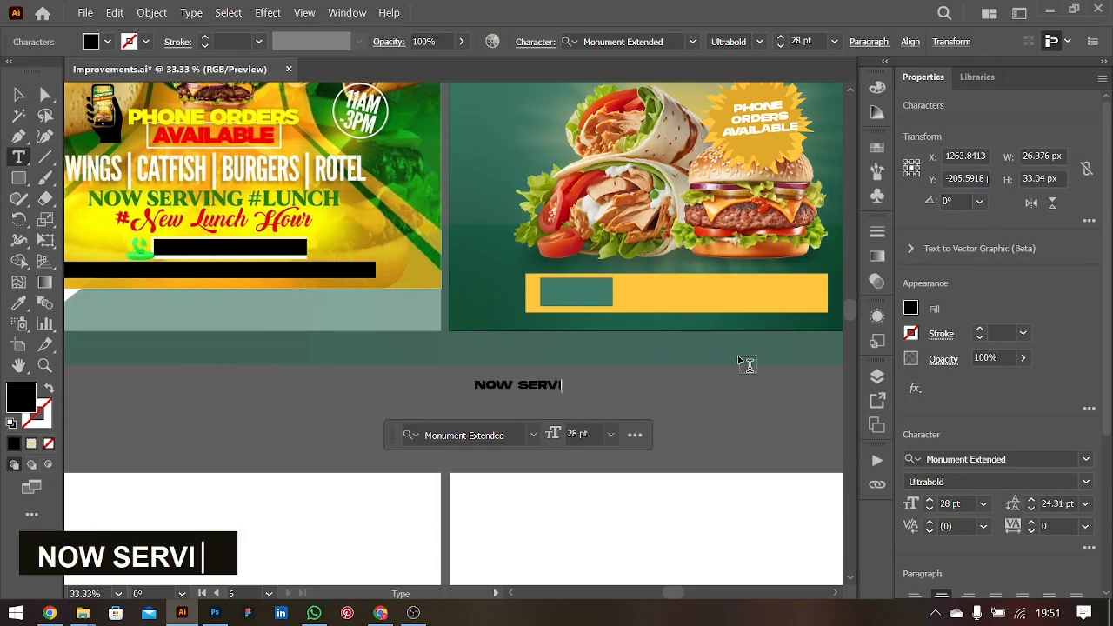
text(NG)
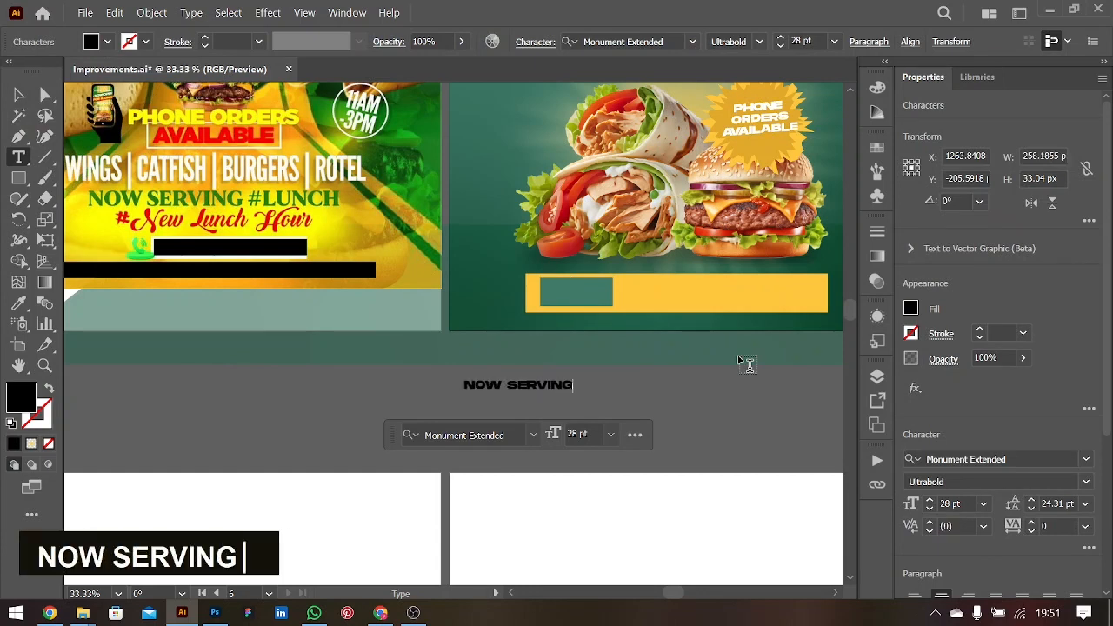
key(Left)
key(Left)
key(Left)
key(Left)
key(Left)
key(Left)
key(Left)
key(Return)
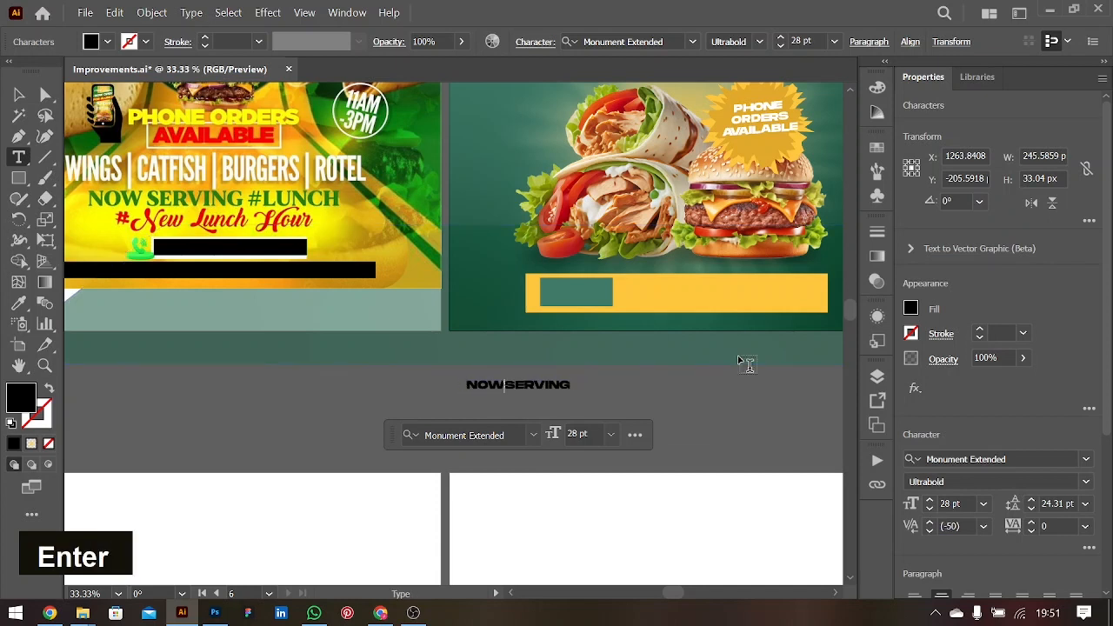
- Set the NOW SERVING text in Satoshi Bold and fill it with white
key(ctrl+a)
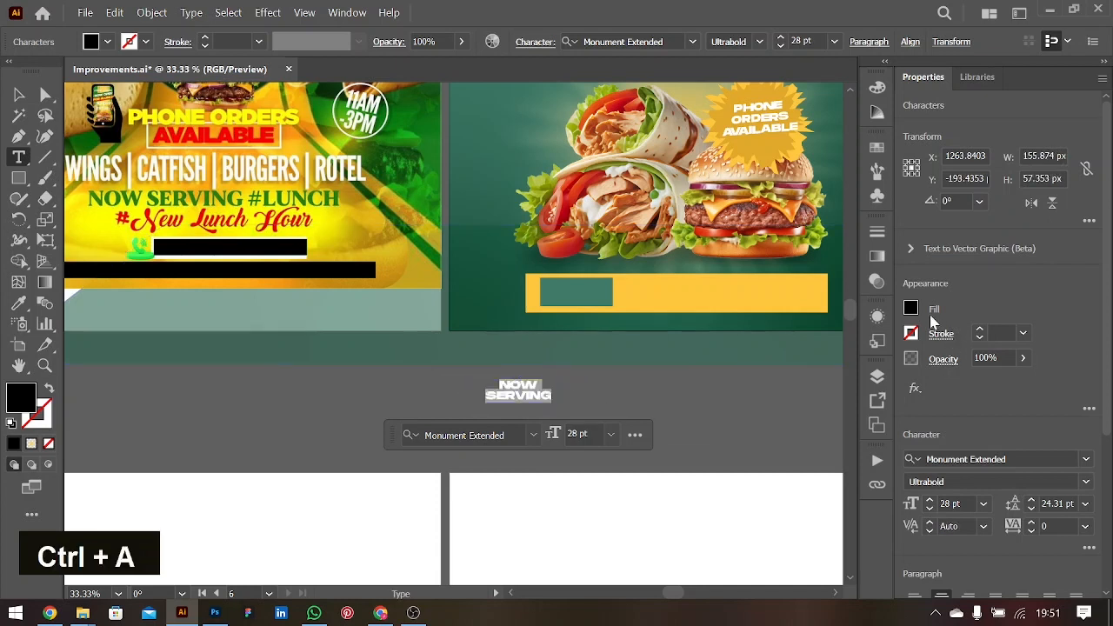
click(1014, 455)
text(STA)
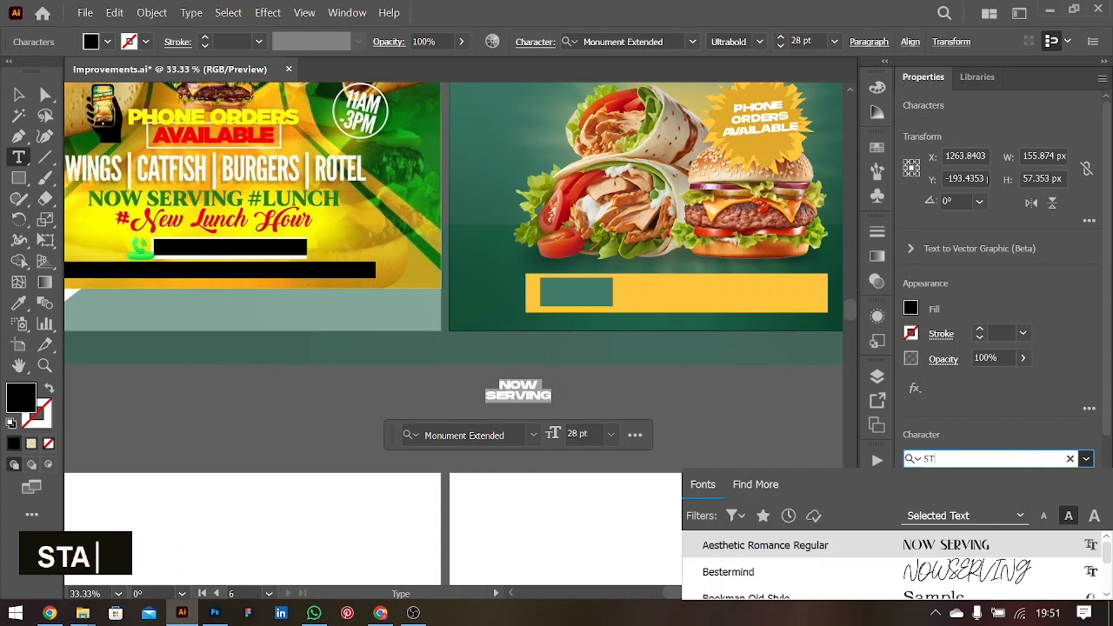
key(BackSpace)
key(BackSpace)
text(ATO)
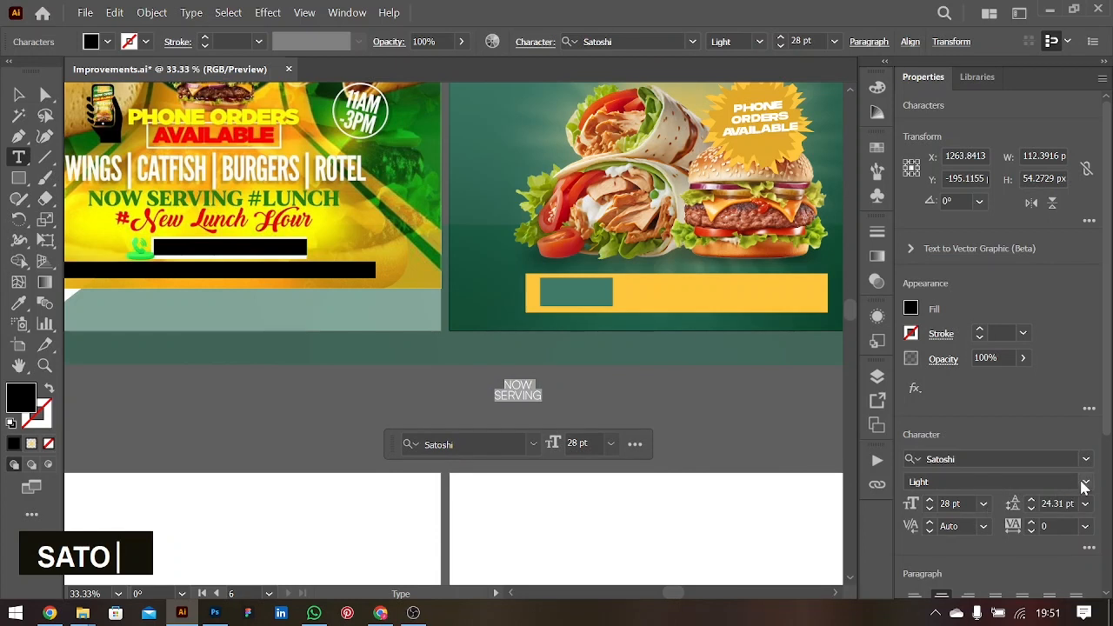
click(1085, 482)
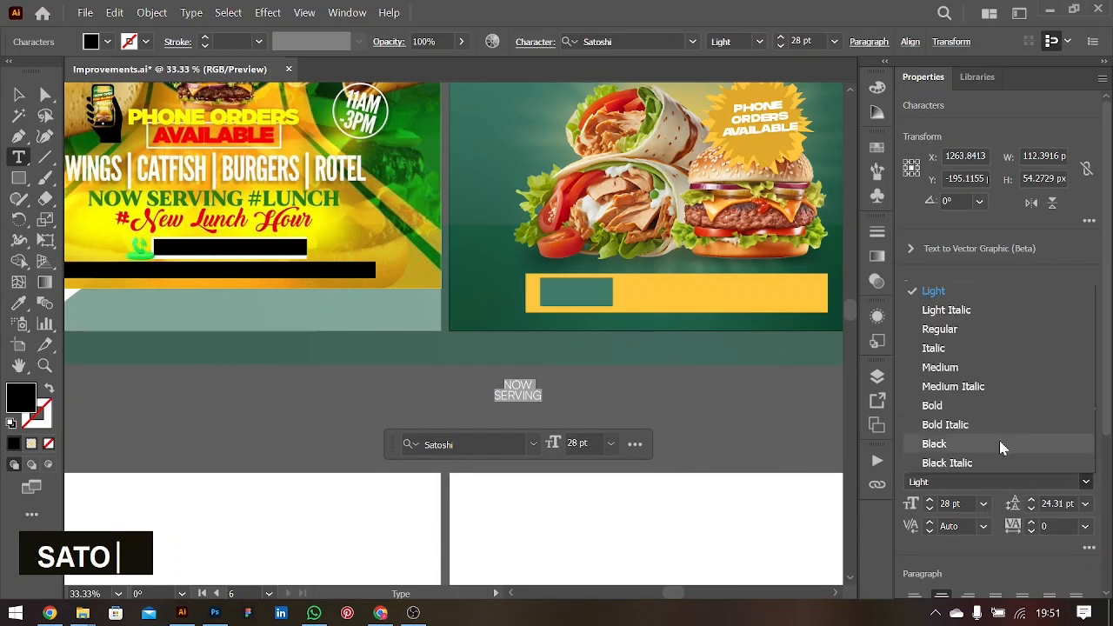
click(956, 404)
click(910, 311)
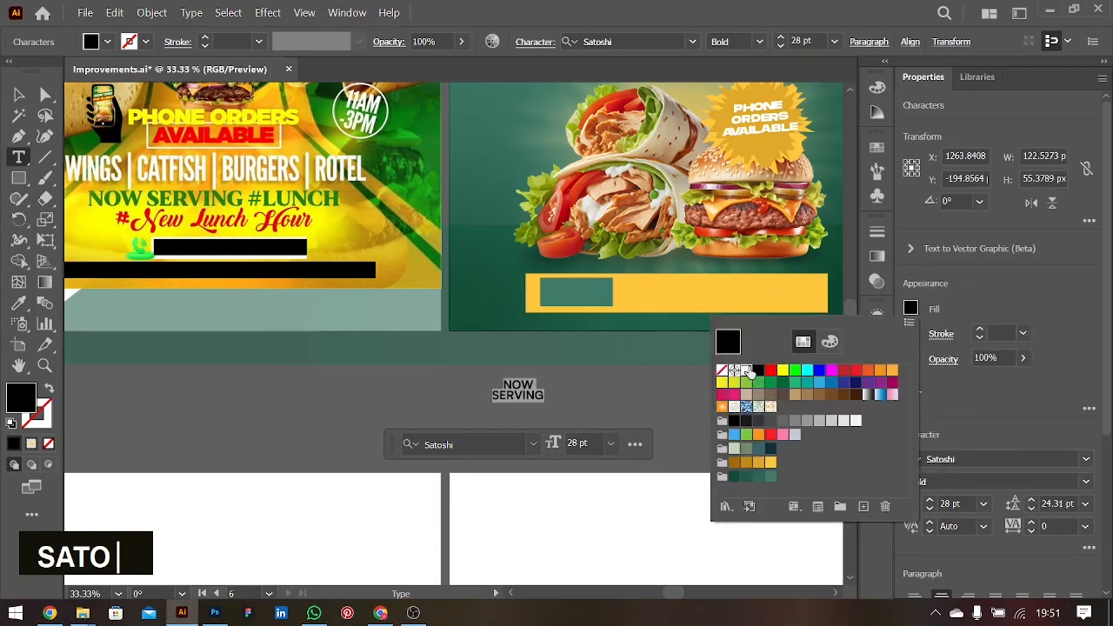
click(745, 372)
click(19, 94)
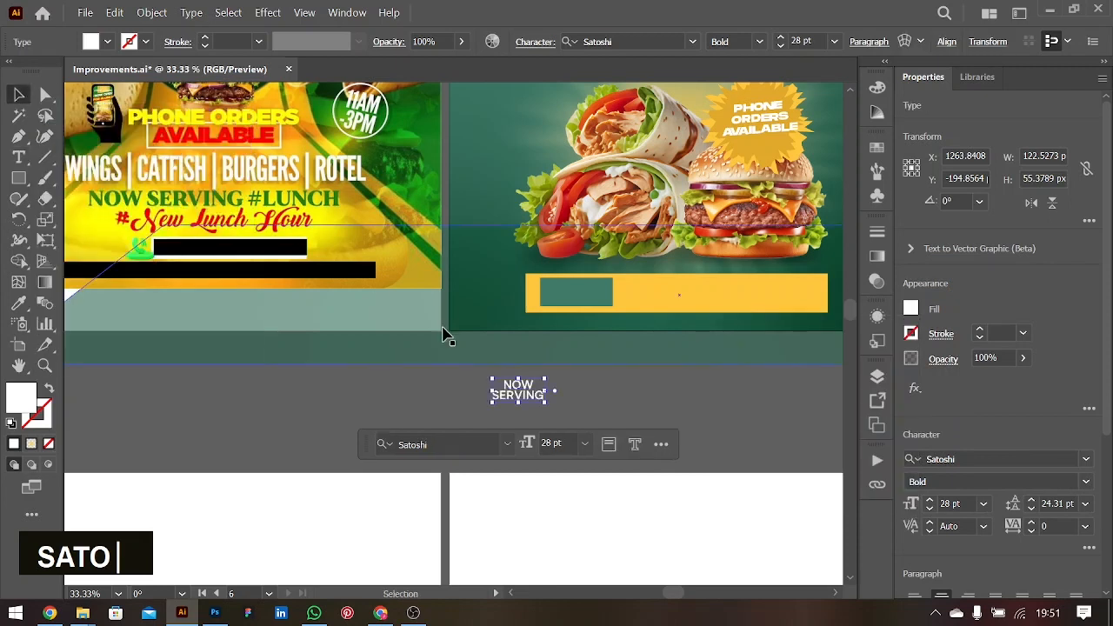
- Place the NOW SERVING text on the green rectangle and left-align its lines
drag(537, 396, 567, 298)
key(ctrl+shift+l)
key(ctrl+equal)
key(ctrl+equal)
key(ctrl+equal)
key(ctrl+equal)
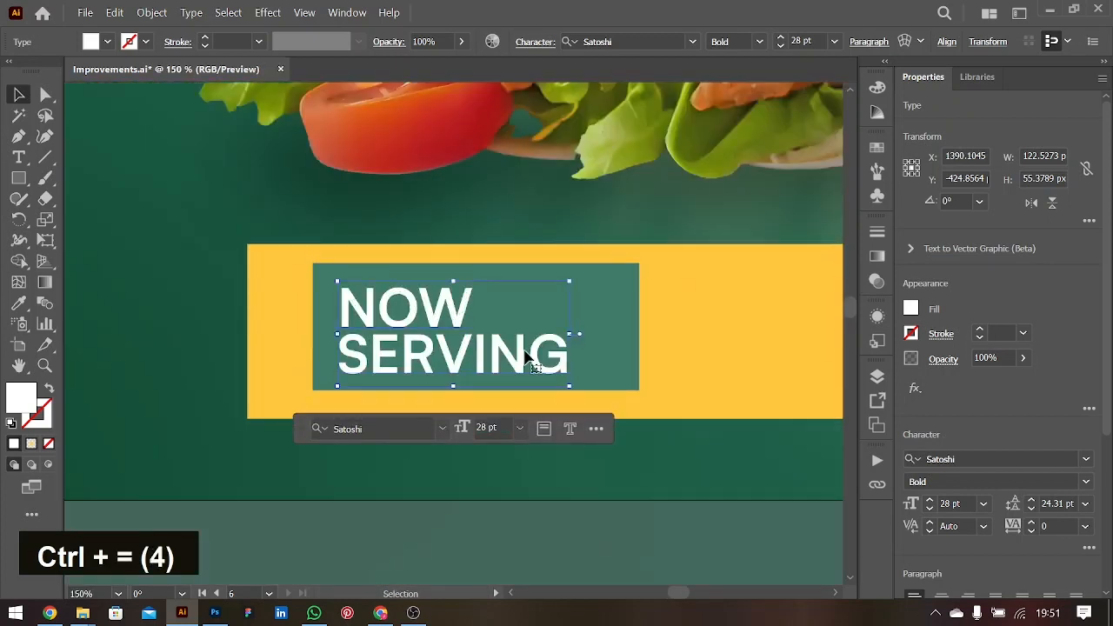
- Widen the tracking of the word SERVING to 120
double_click(497, 360)
drag(342, 356, 609, 365)
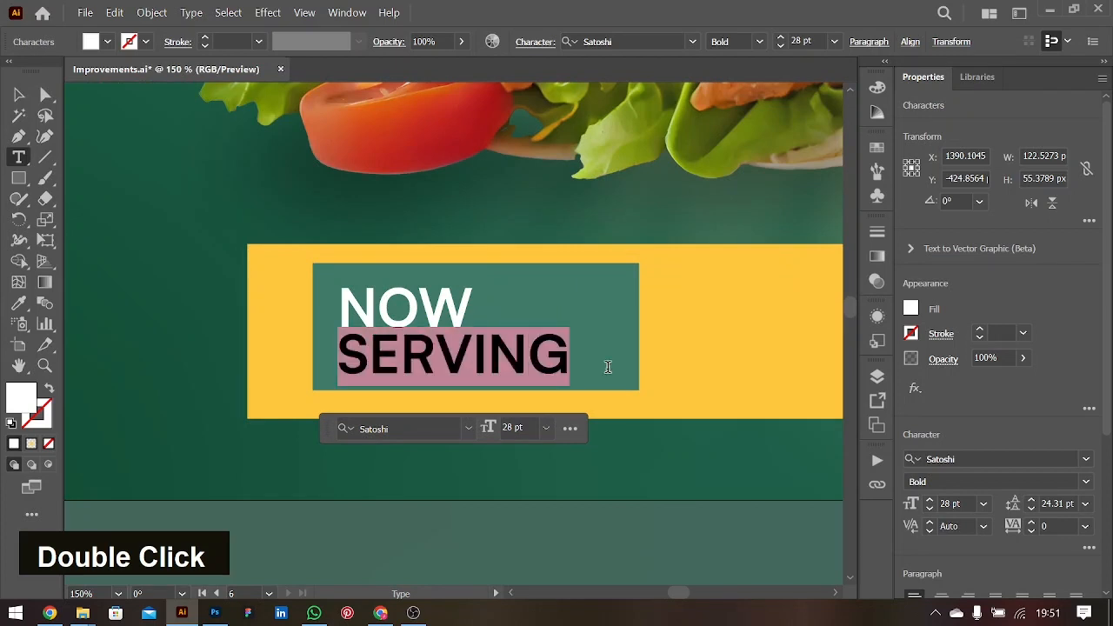
key(alt+Right)
key(alt+Right)
key(alt+Right)
key(alt+Right)
key(alt+Right)
key(alt+Right)
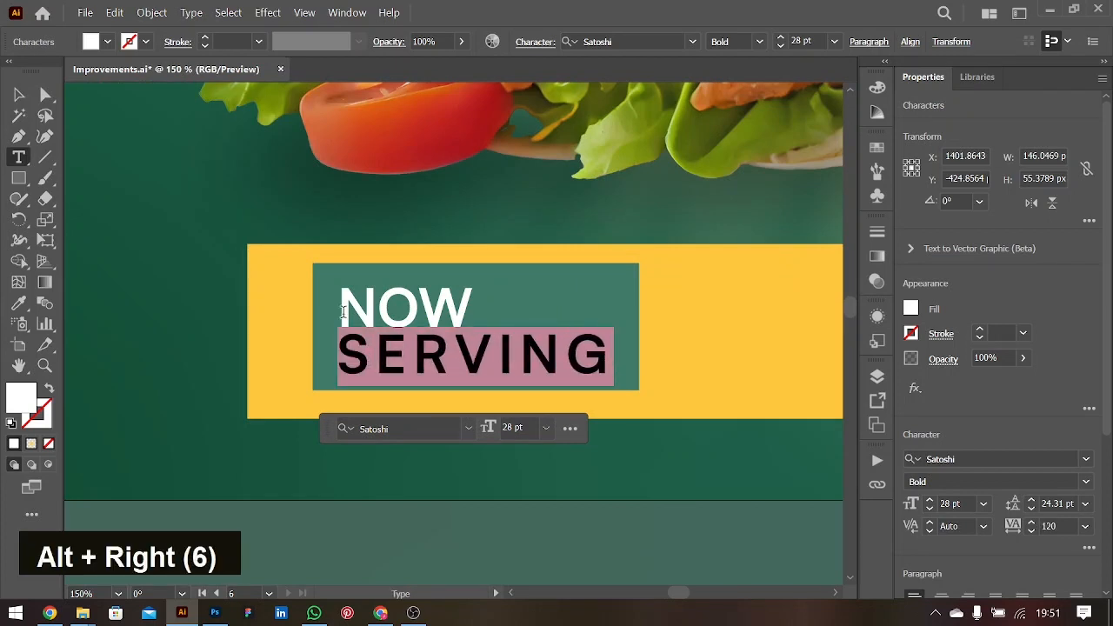
- Reposition NOW SERVING within the green rectangle, duplicate it up and to the right, and replace the copy's text with #LUNCH
click(19, 94)
drag(489, 356, 685, 298)
double_click(684, 299)
key(ctrl+a)
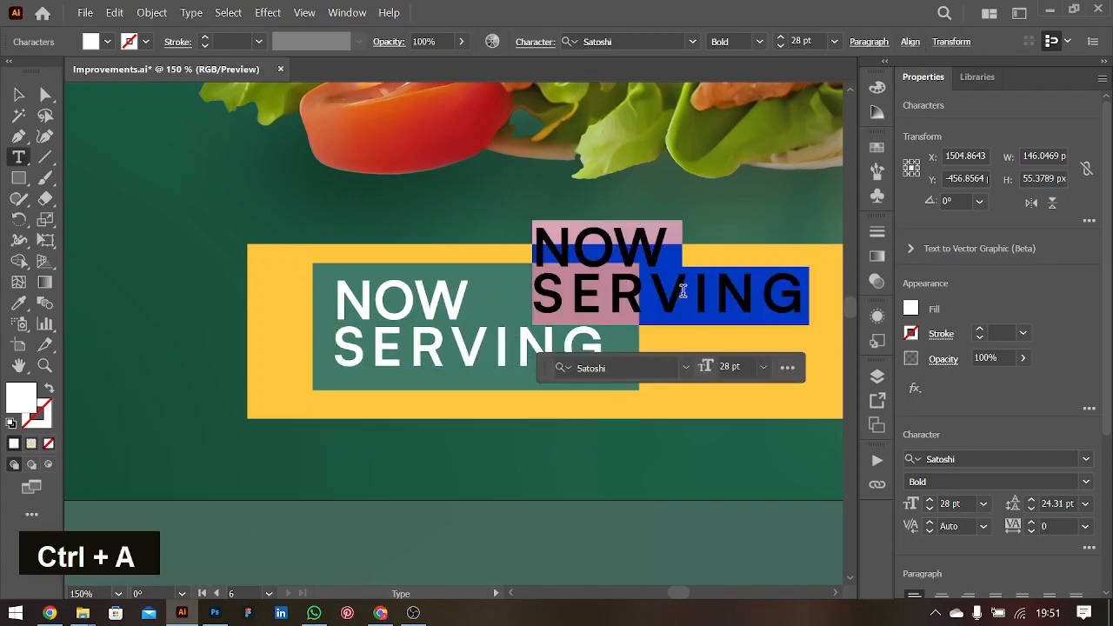
text(#)
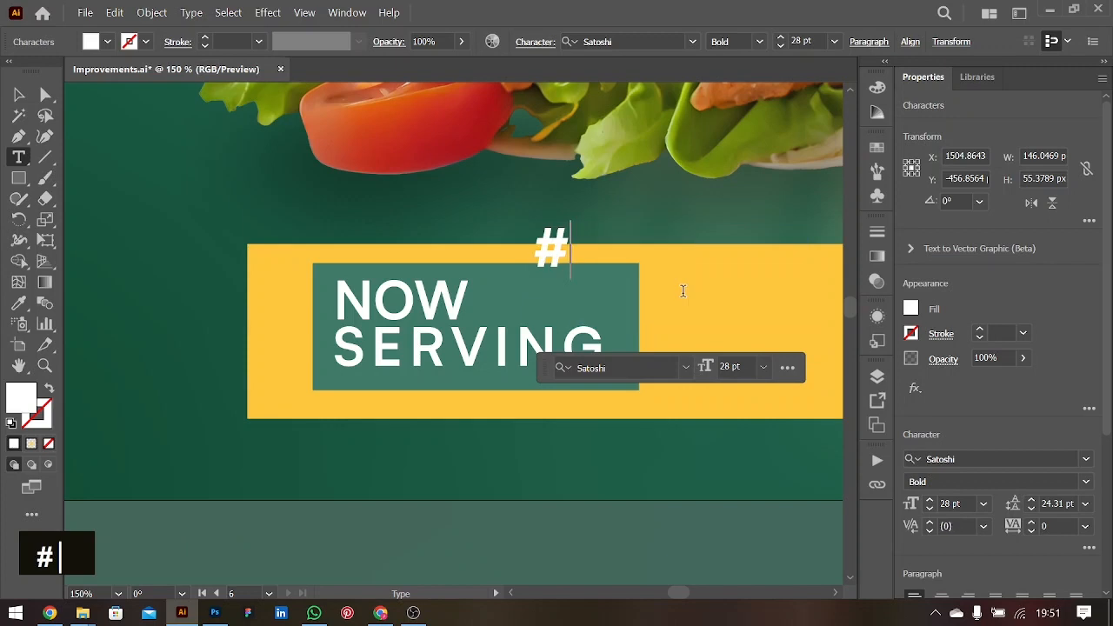
text(LUNCH)
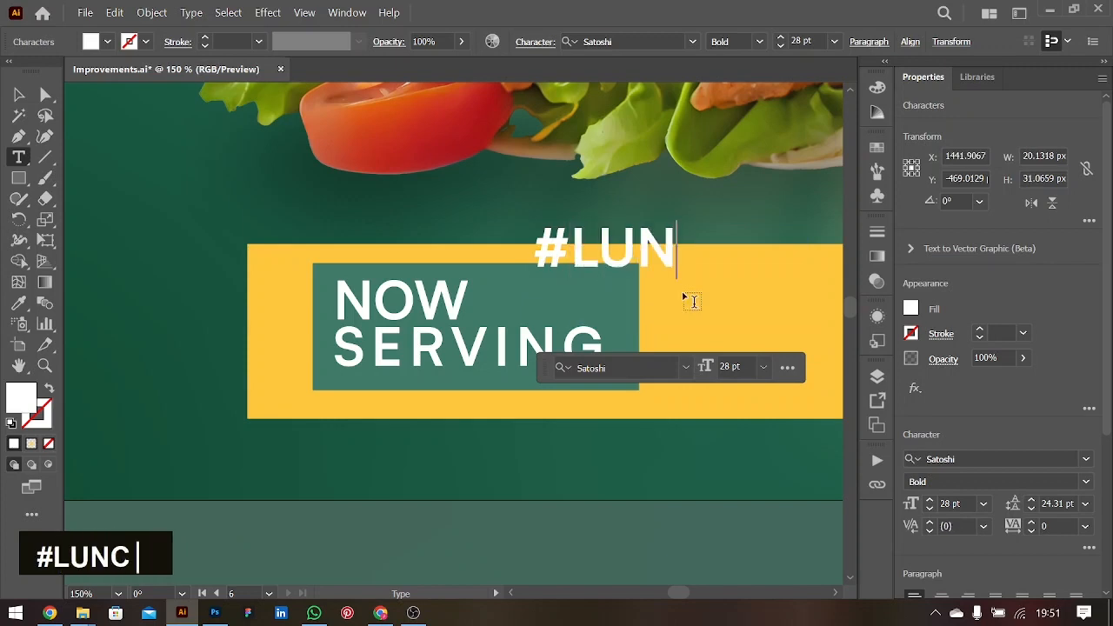
- Shrink the #LUNCH text to about 15.2 pt and fit it beside NOW, above the end of SERVING
key(ctrl+a)
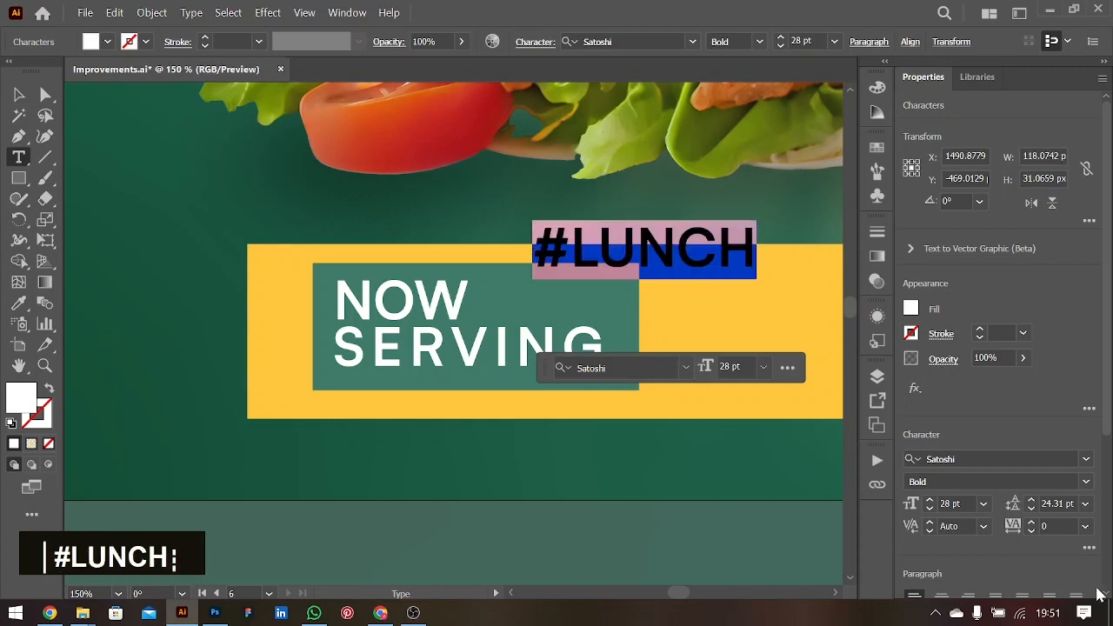
click(983, 504)
click(1000, 387)
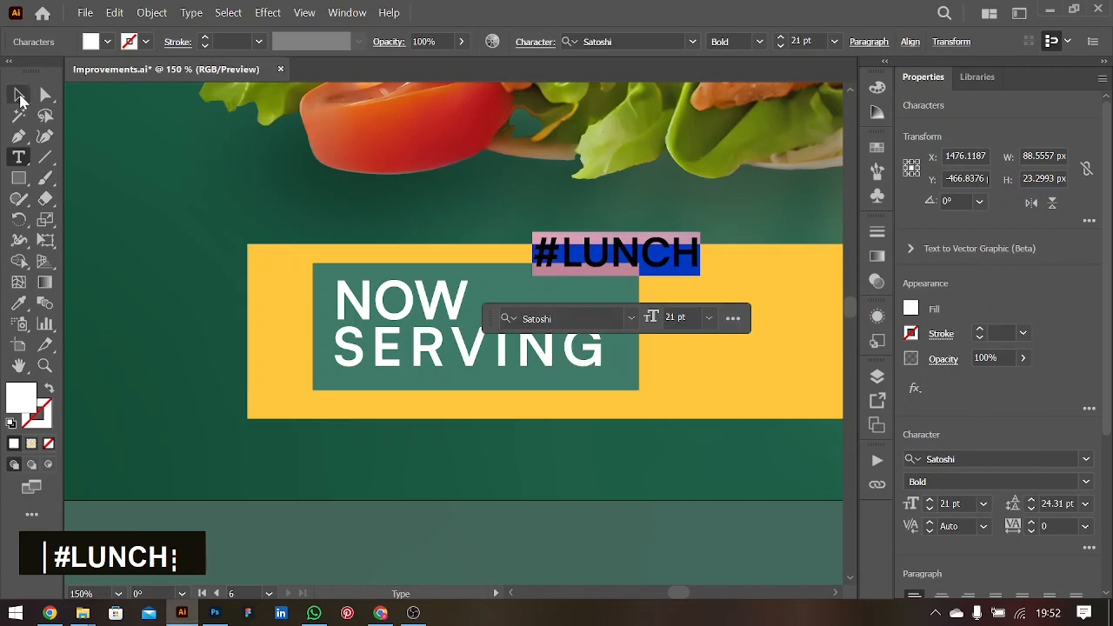
click(19, 95)
drag(612, 265, 555, 313)
drag(648, 303, 578, 311)
- Draw a rectangle about 66 × 21 px over #LUNCH and fill it with the second-brightest yellow of the saved palette
key(ctrl+equal)
key(ctrl+equal)
click(14, 182)
drag(329, 290, 578, 369)
click(910, 310)
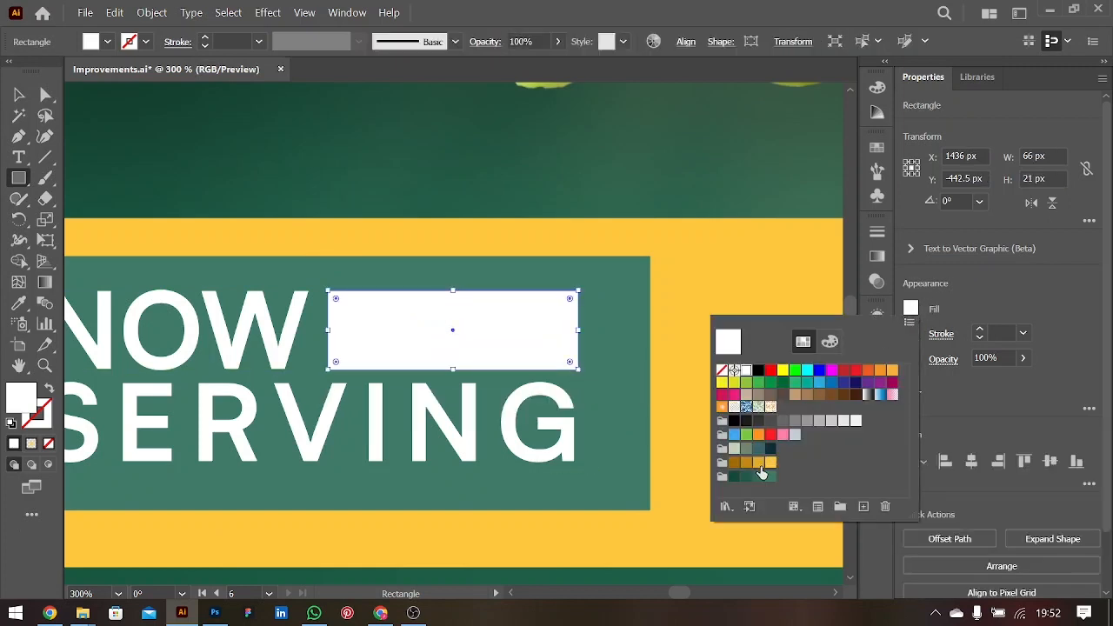
click(759, 464)
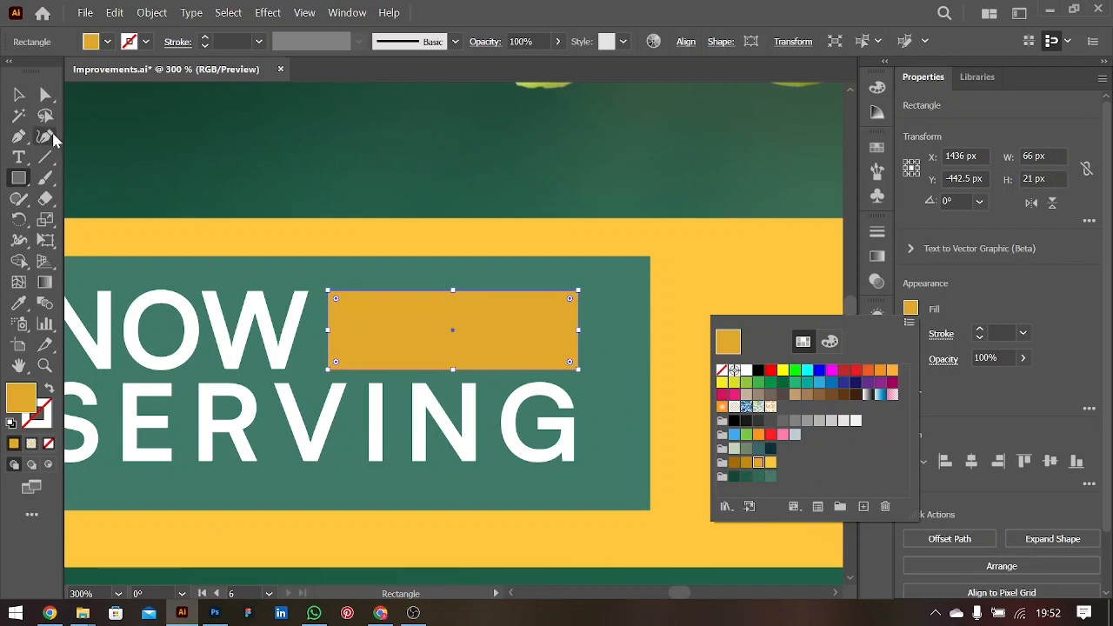
- Send the golden rectangle behind the #LUNCH text and widen it to 67 px
click(22, 98)
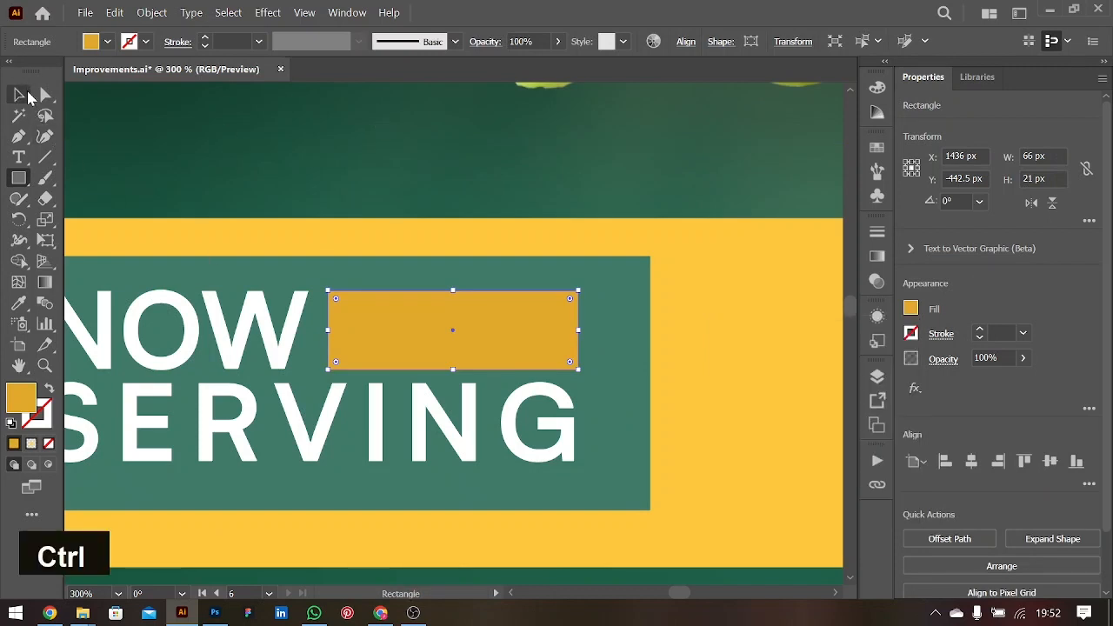
key(ctrl+bracketleft)
drag(579, 329, 585, 334)
- Set the #LUNCH text size to 15 pt
click(543, 333)
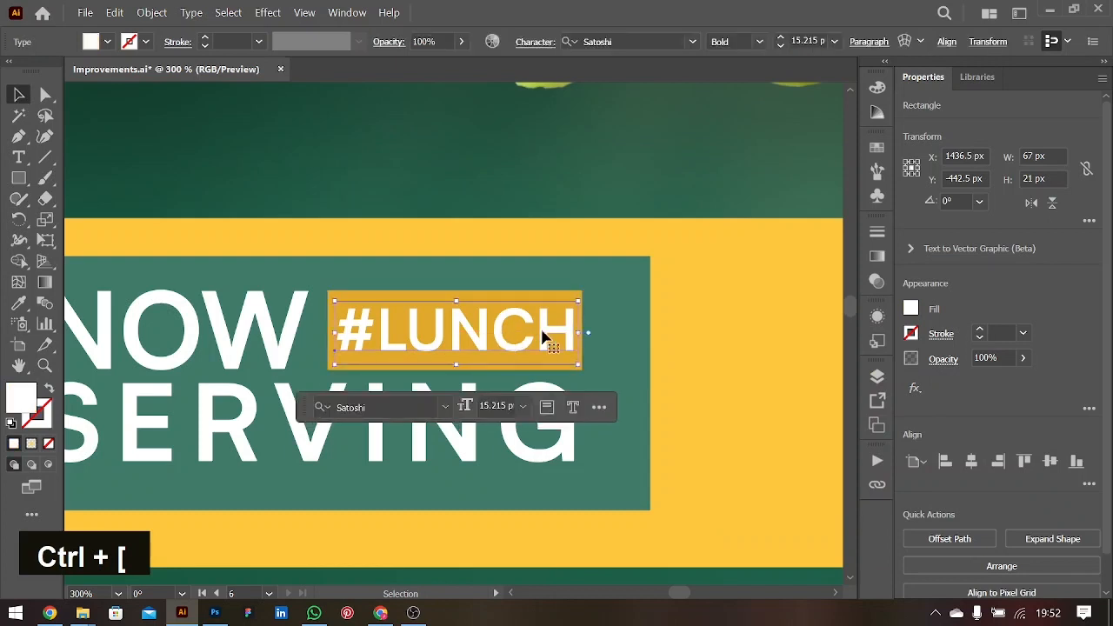
click(930, 510)
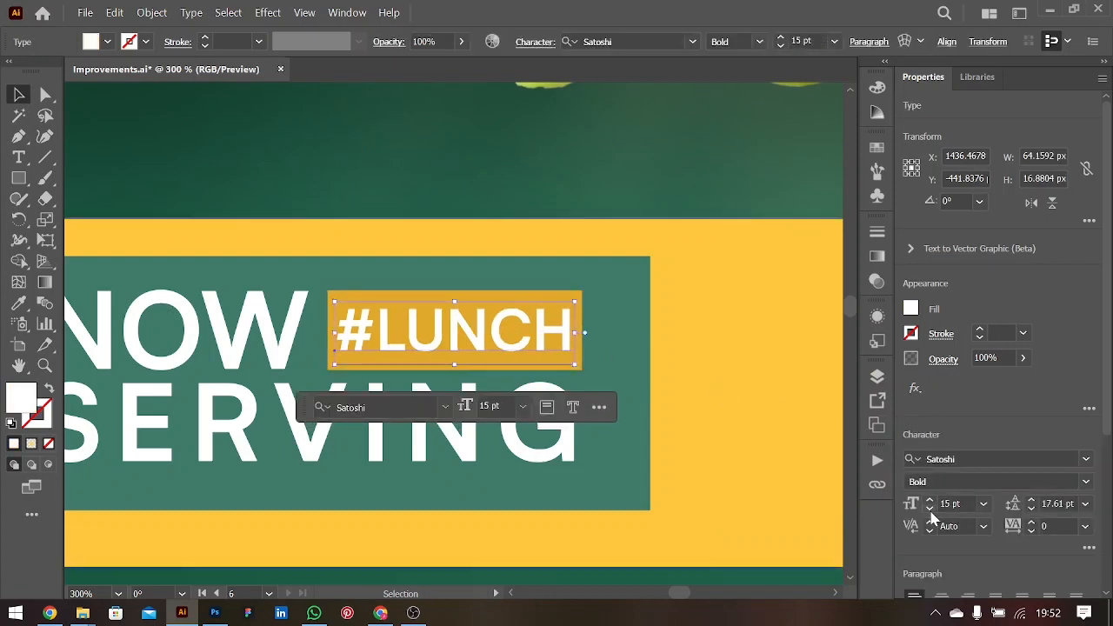
- Set the #LUNCH text size to 14 pt and recentre the text in its golden rectangle
click(931, 512)
drag(510, 336, 515, 336)
key(ctrl+minus)
key(ctrl+minus)
key(ctrl+minus)
key(ctrl+minus)
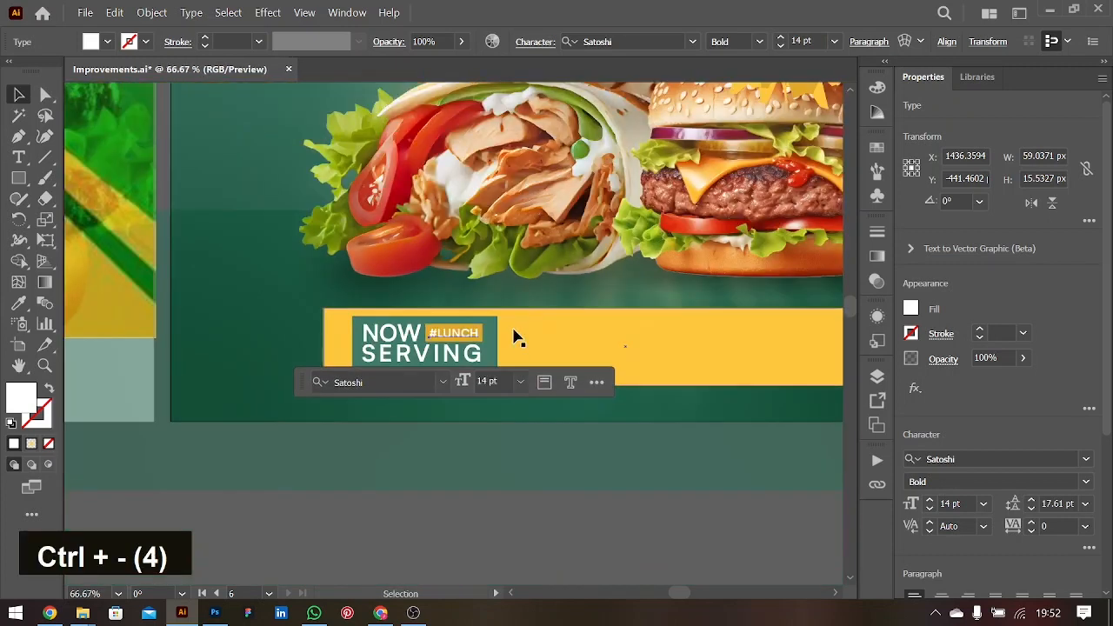
click(519, 504)
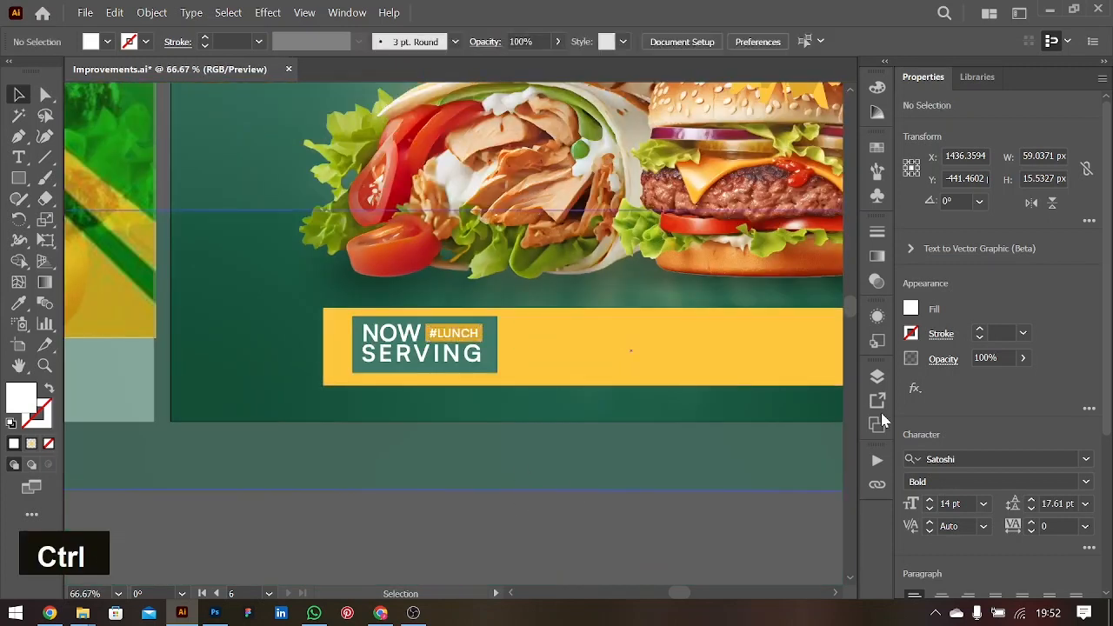
- Nudge the yellow bar under the food images up by 2 px
key(ctrl+minus)
key(ctrl+minus)
key(ctrl+minus)
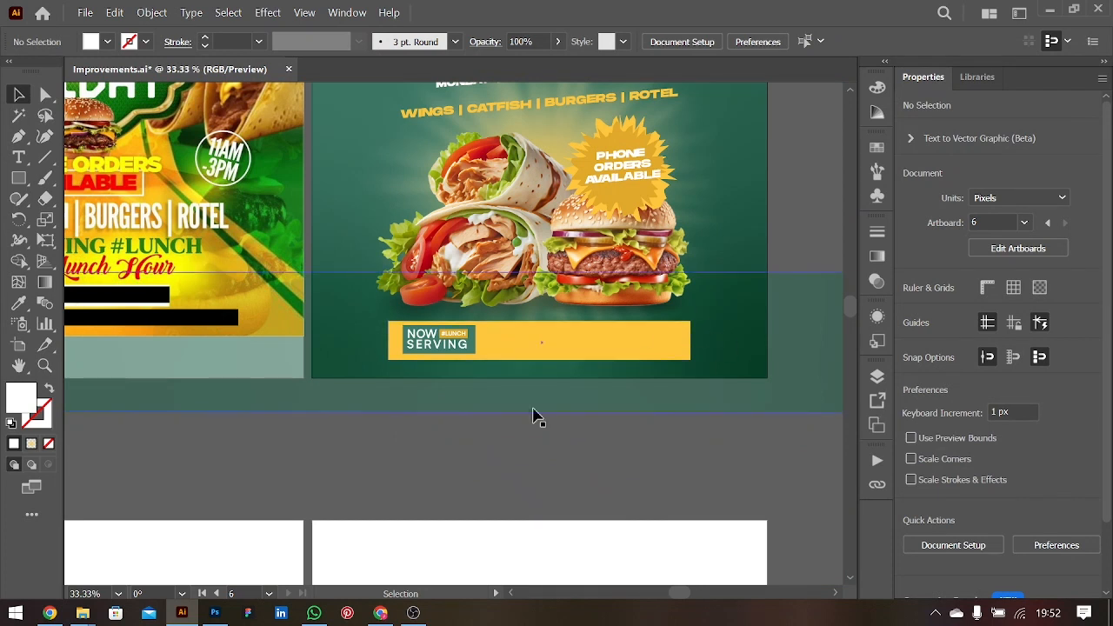
scroll(536, 405, left, 3)
key(ctrl+minus)
scroll(620, 365, up, 2)
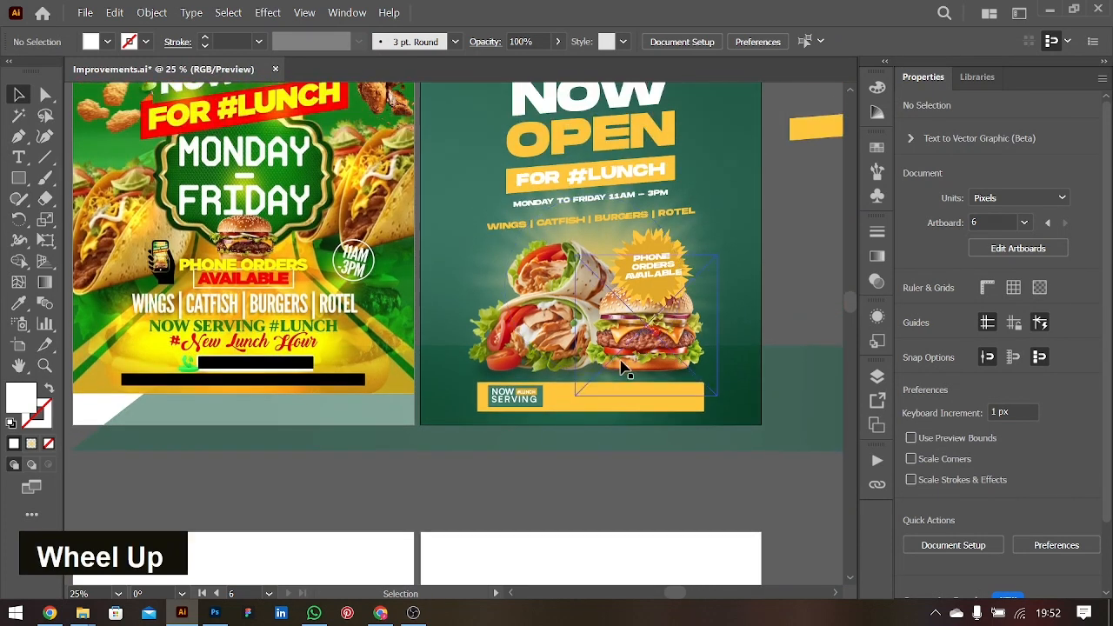
scroll(621, 367, left, 2)
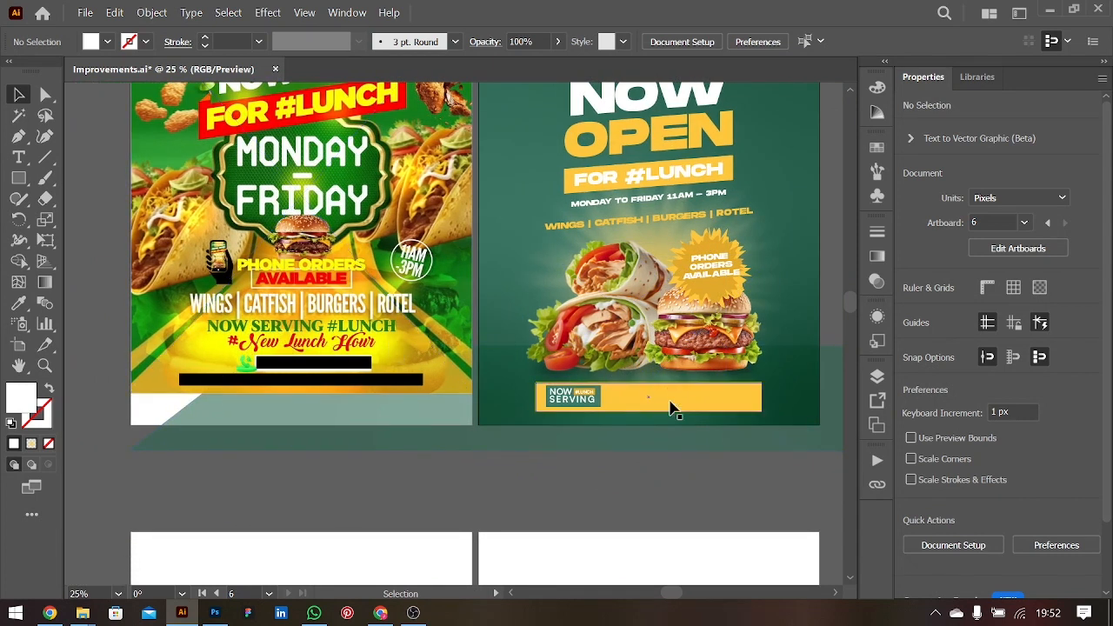
click(600, 407)
key(Up)
key(Up)
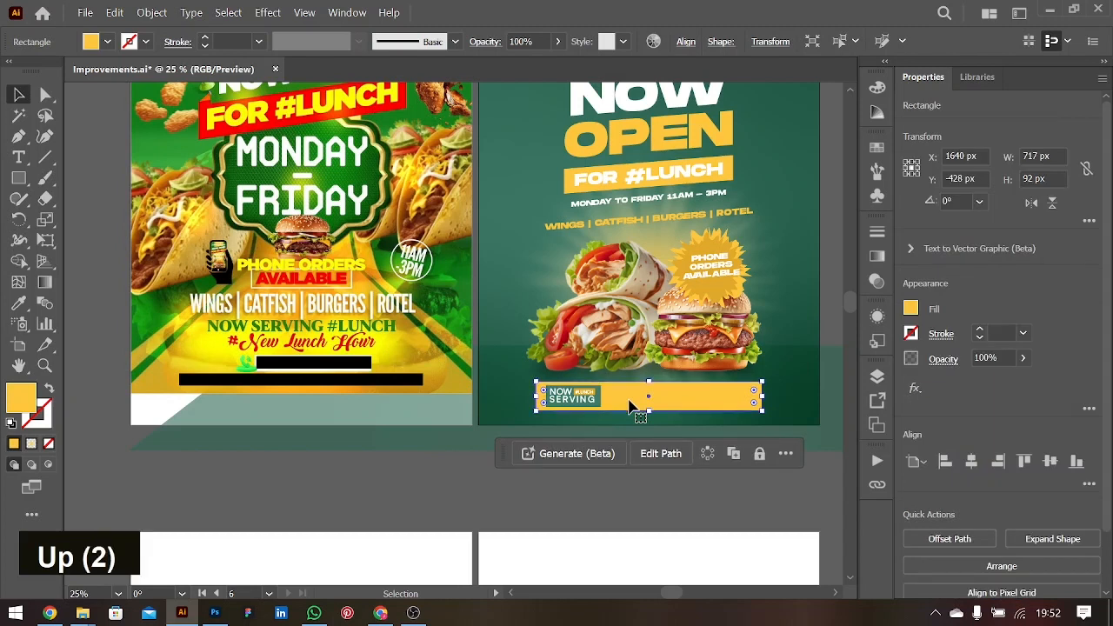
- Review the redesigned lunch flyer and its yellow bar against the original flyer beside it
key(ctrl+equal)
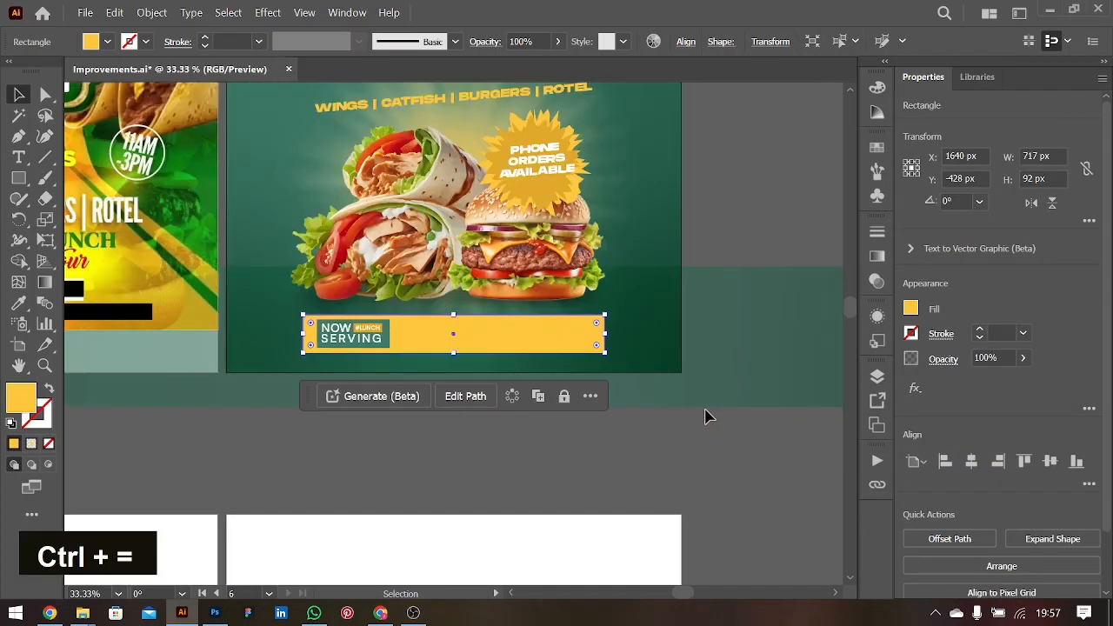
key(ctrl)
key(ctrl+equal)
key(ctrl+minus)
key(ctrl+minus)
click(579, 450)
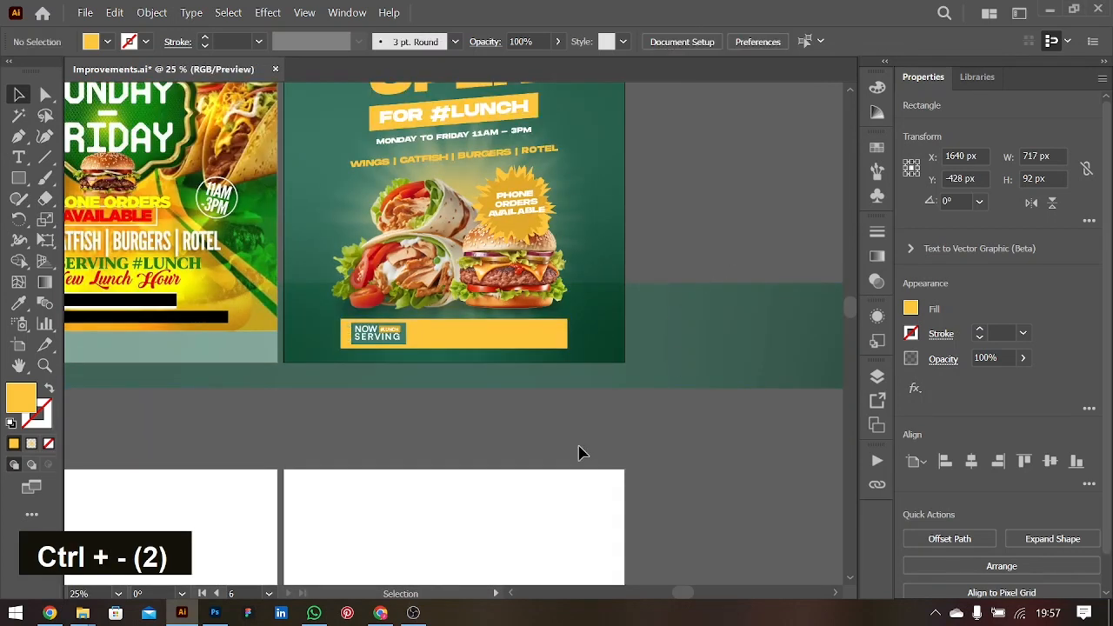
scroll(580, 449, left, 5)
scroll(579, 449, up, 4)
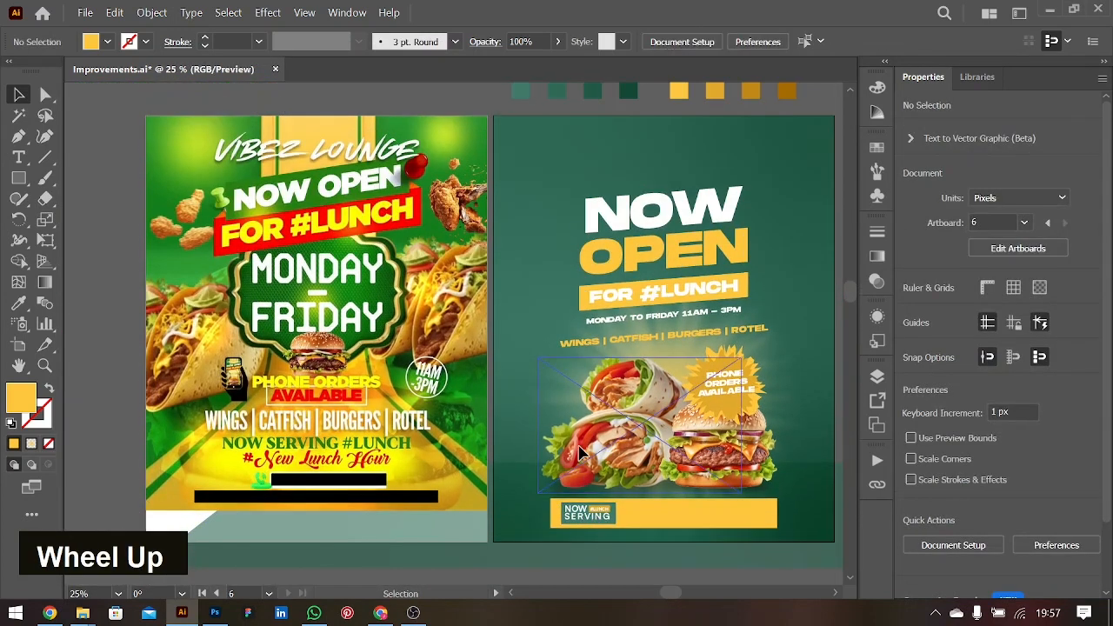
scroll(581, 451, down, 3)
scroll(581, 451, right, 3)
scroll(581, 451, up, 2)
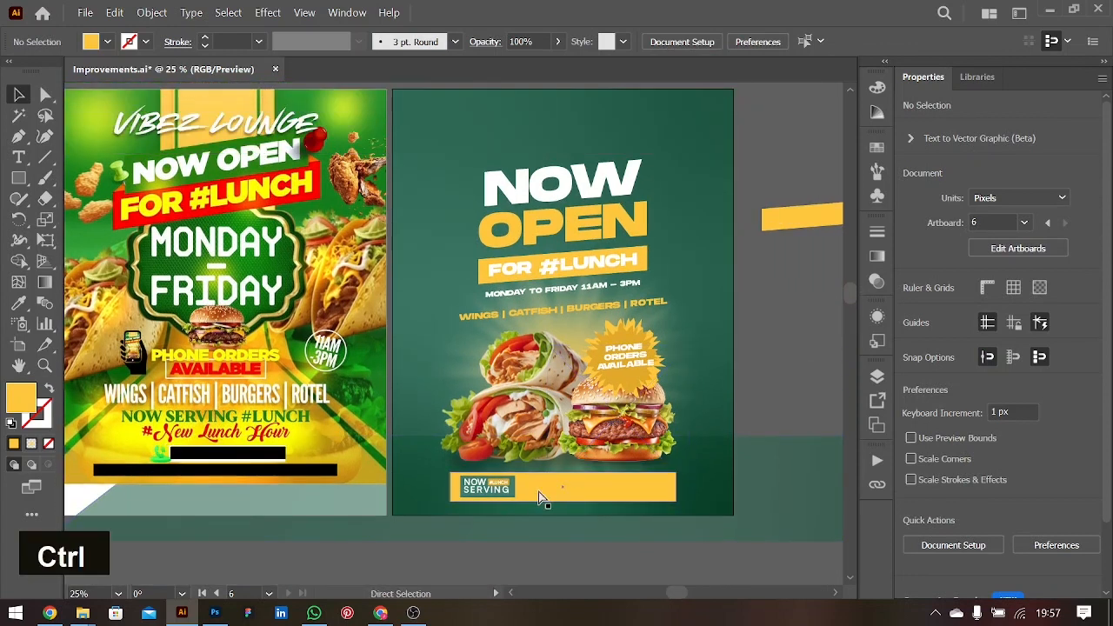
key(ctrl+equal)
scroll(540, 498, down, 3)
scroll(539, 498, down, 1)
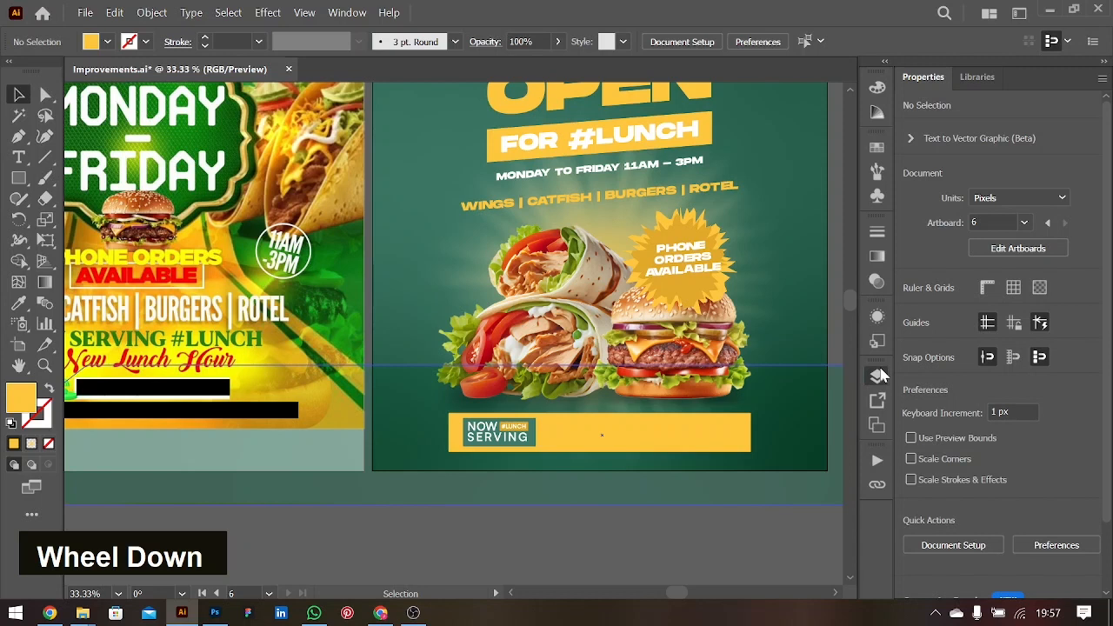
- Hide Layer 4 and bring the contact section of the Graphic Designing flyer on Layer 2 into view
click(878, 376)
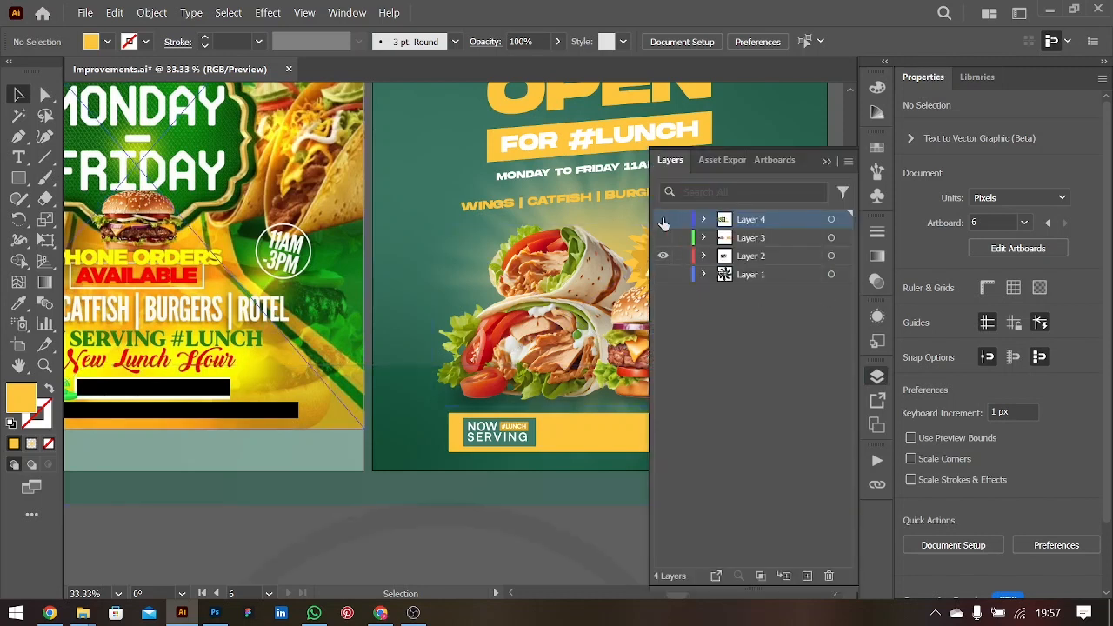
click(662, 224)
key(ctrl+minus)
scroll(477, 403, down, 5)
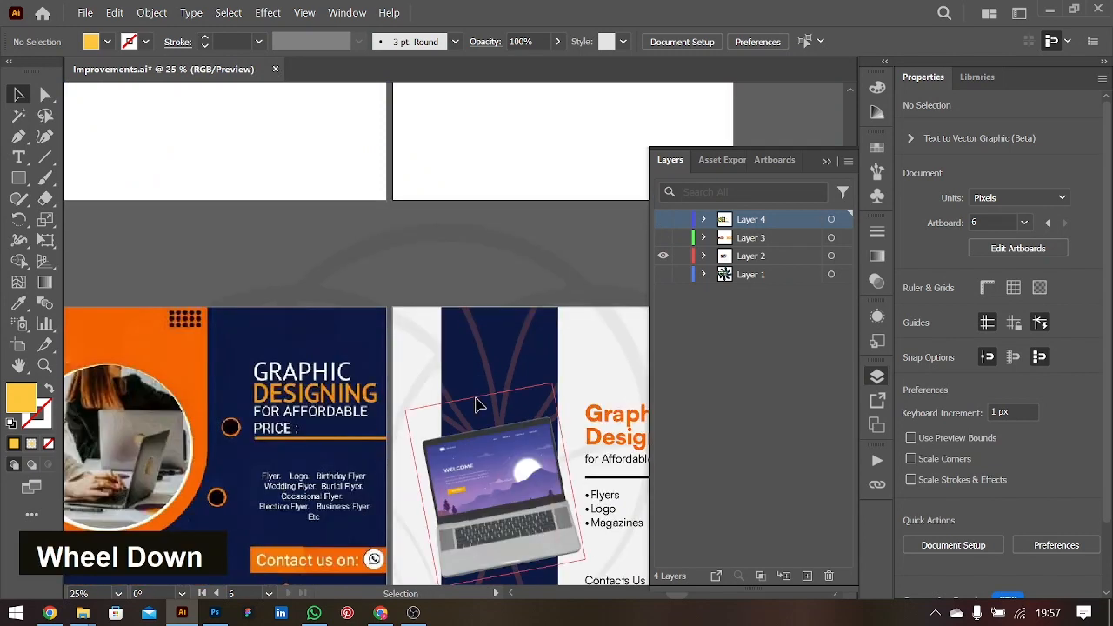
scroll(477, 404, down, 2)
scroll(476, 405, right, 4)
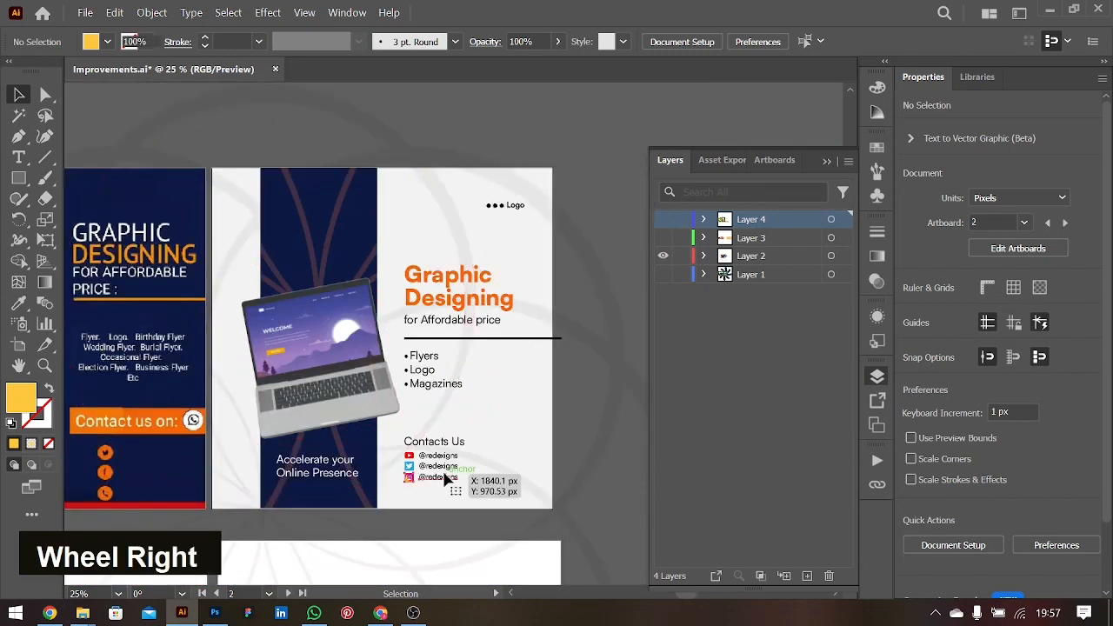
- Copy the YouTube, Twitter and Instagram handle groups into Layer 4, hiding Layer 2 and showing Layer 4 again
click(445, 478)
shift+click(435, 465)
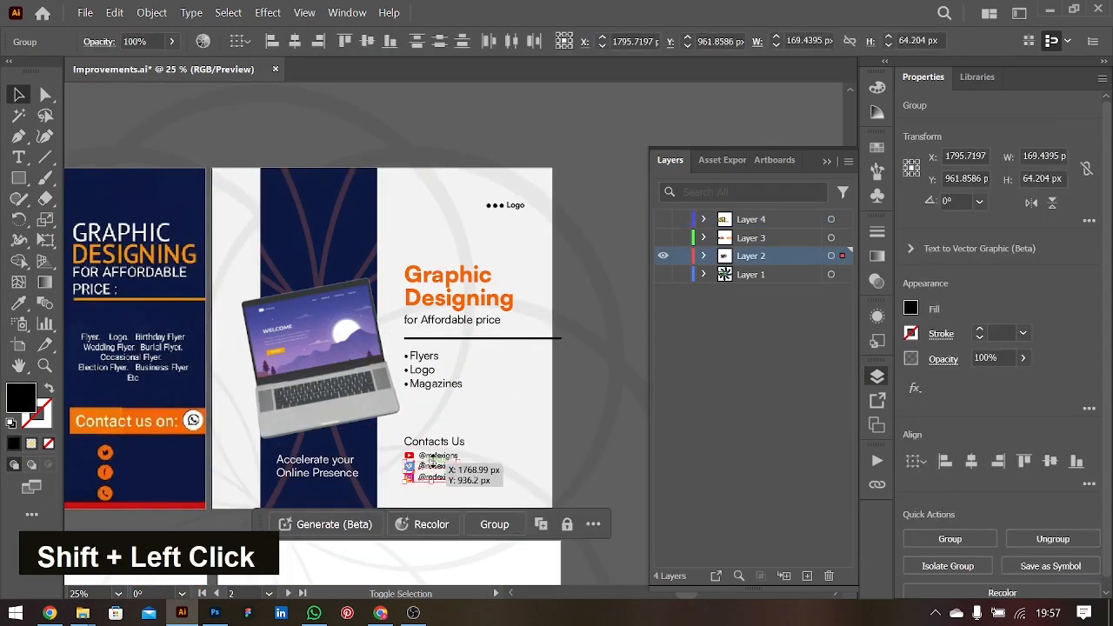
shift+click(450, 463)
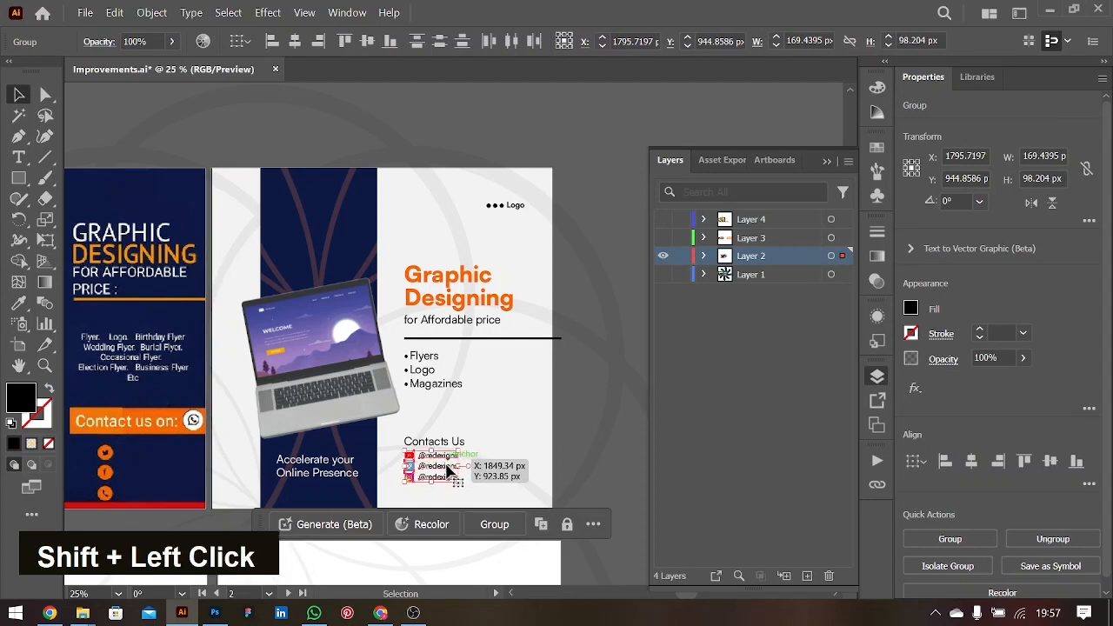
key(ctrl+z)
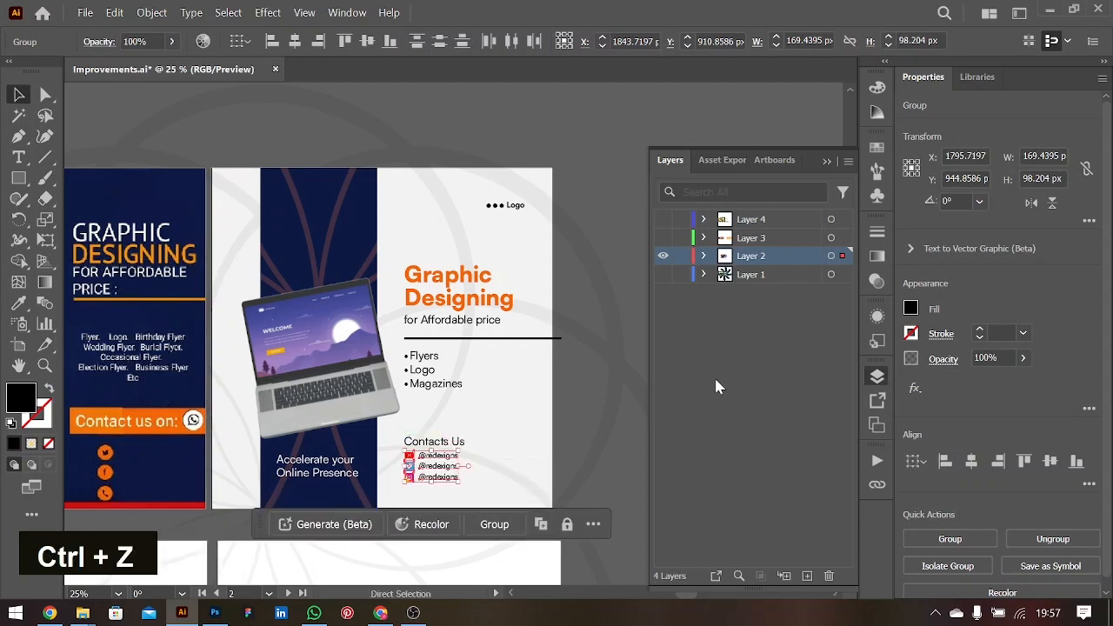
alt+click(842, 257)
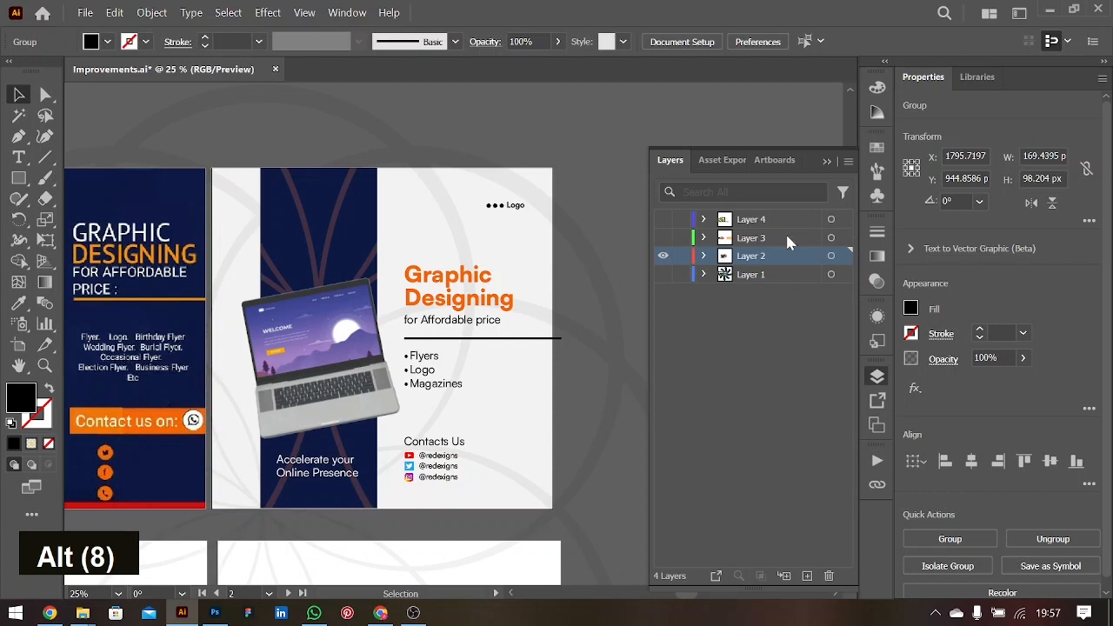
double_click(663, 259)
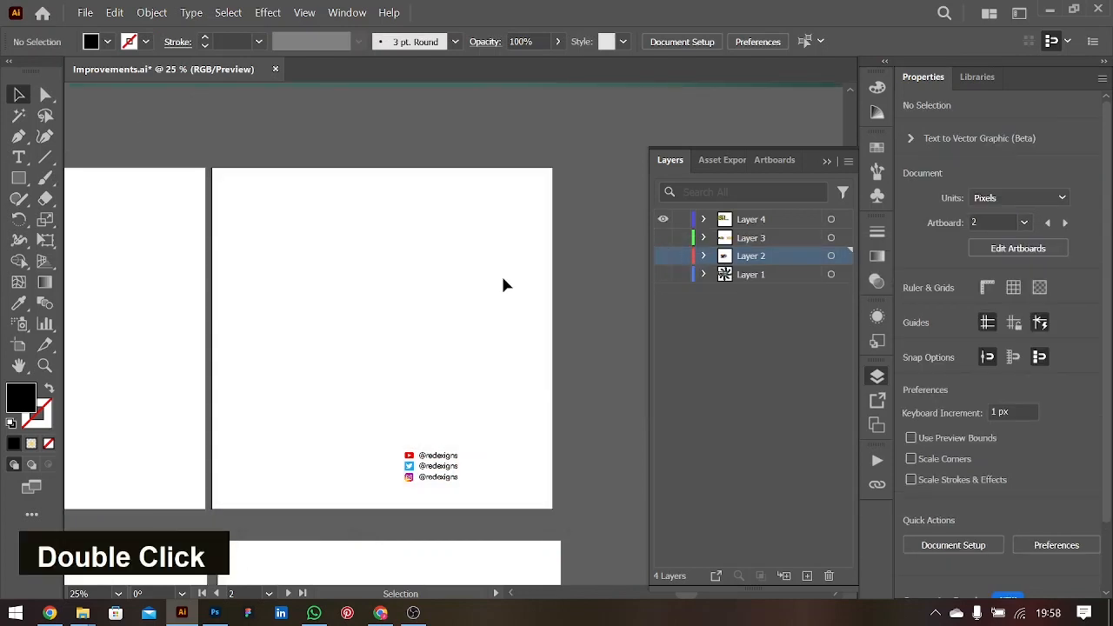
- Move the three copied social handle groups onto the lunch flyer's yellow bar, beside the NOW SERVING tag
scroll(504, 285, up, 10)
scroll(505, 285, left, 3)
scroll(504, 285, down, 2)
scroll(505, 285, down, 5)
drag(497, 530, 466, 108)
key(ctrl+equal)
key(ctrl+equal)
key(ctrl+equal)
key(ctrl+equal)
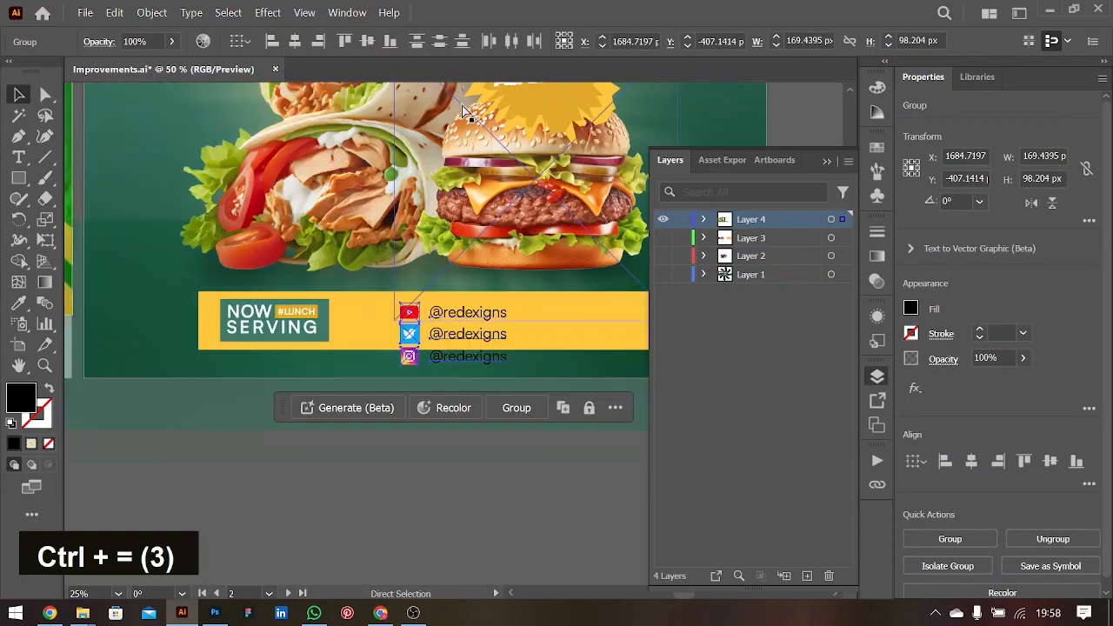
click(827, 161)
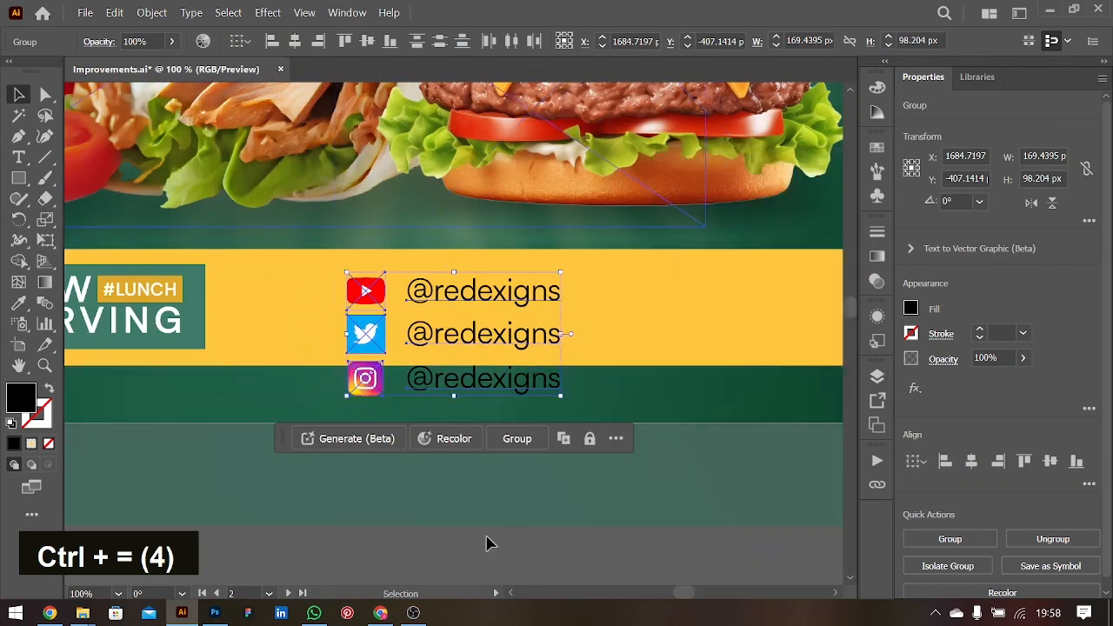
- Spread the YouTube, Twitter and Instagram handle groups into one horizontal row along the yellow bar
click(484, 542)
drag(438, 289, 331, 305)
drag(462, 346, 595, 321)
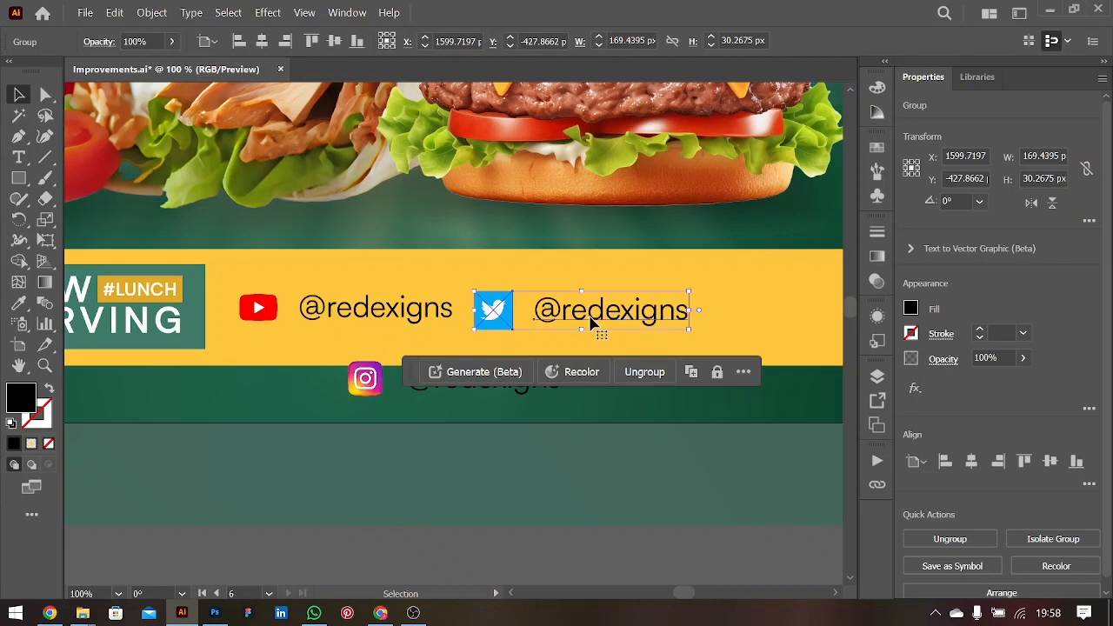
scroll(589, 321, right, 4)
drag(225, 393, 579, 323)
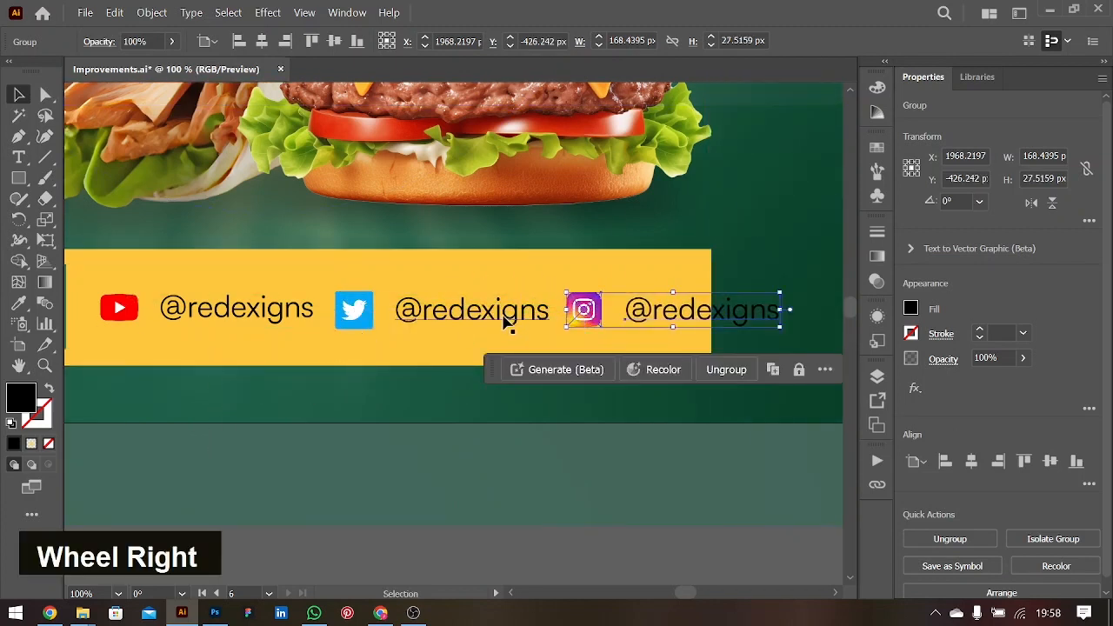
- Ungroup the Instagram handle, delete its text, and place the Instagram icon directly before the Twitter icon
key(ctrl+shift+g)
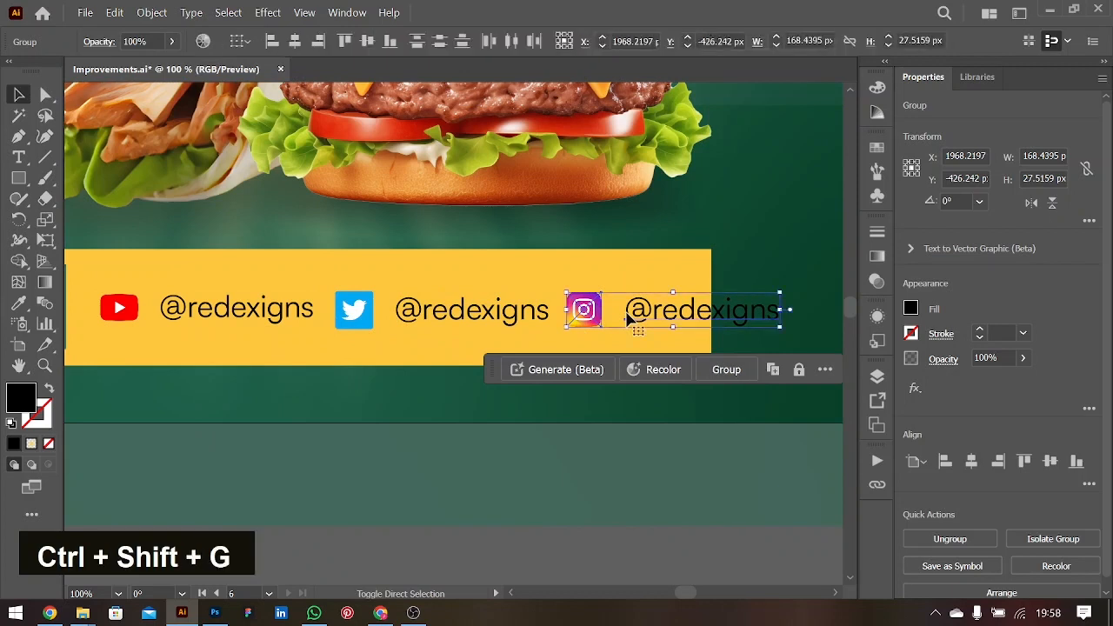
click(619, 537)
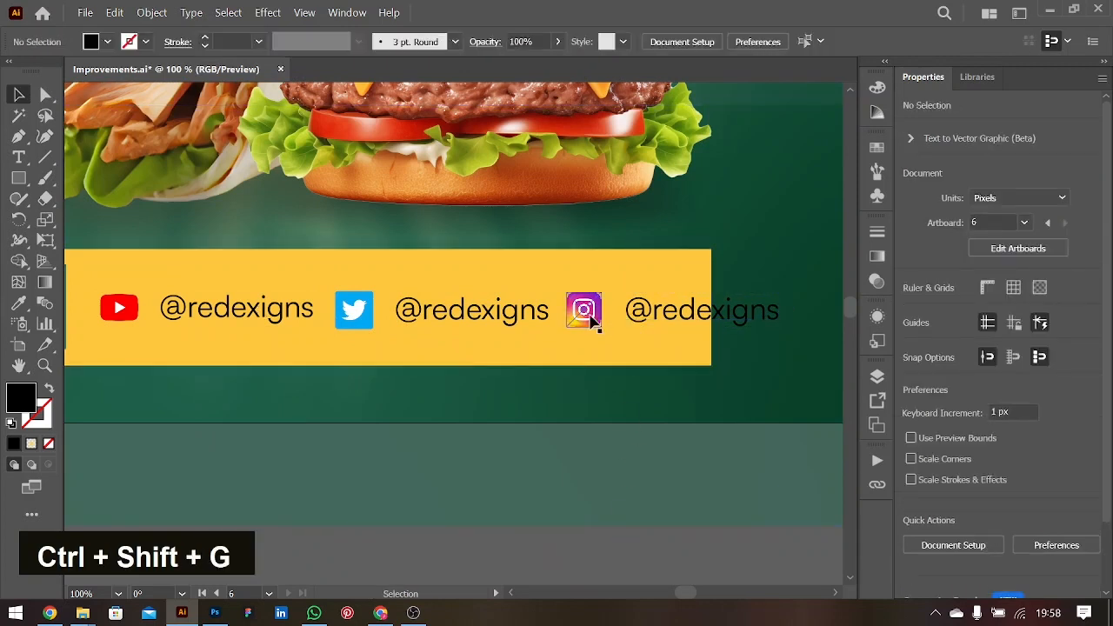
click(641, 318)
key(BackSpace)
drag(539, 318, 593, 318)
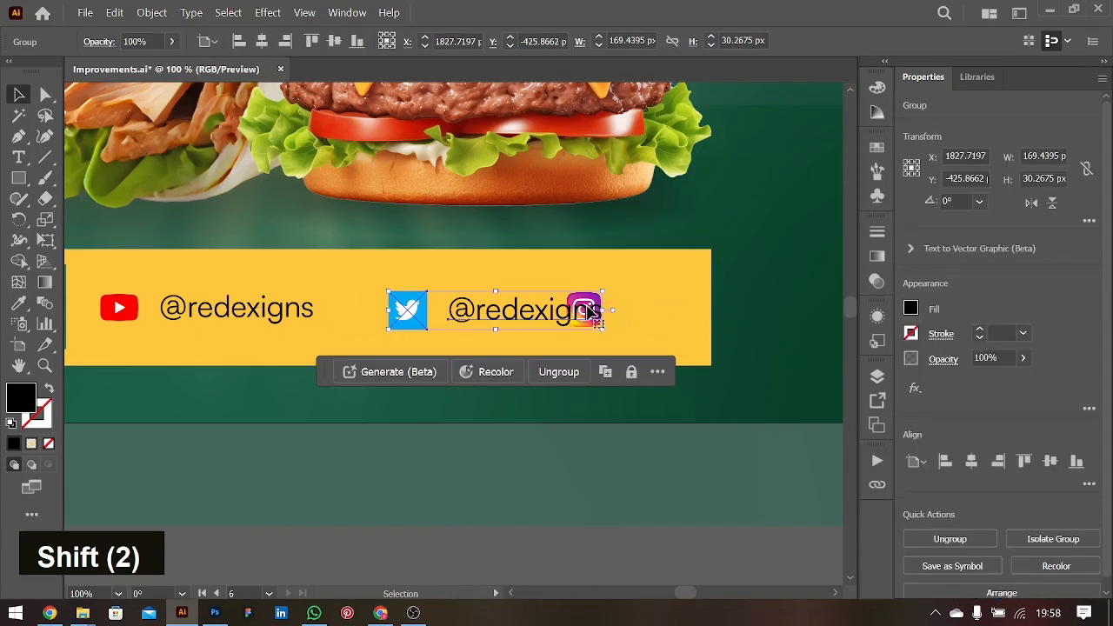
key(ctrl+bracketleft)
click(590, 313)
drag(588, 311, 380, 310)
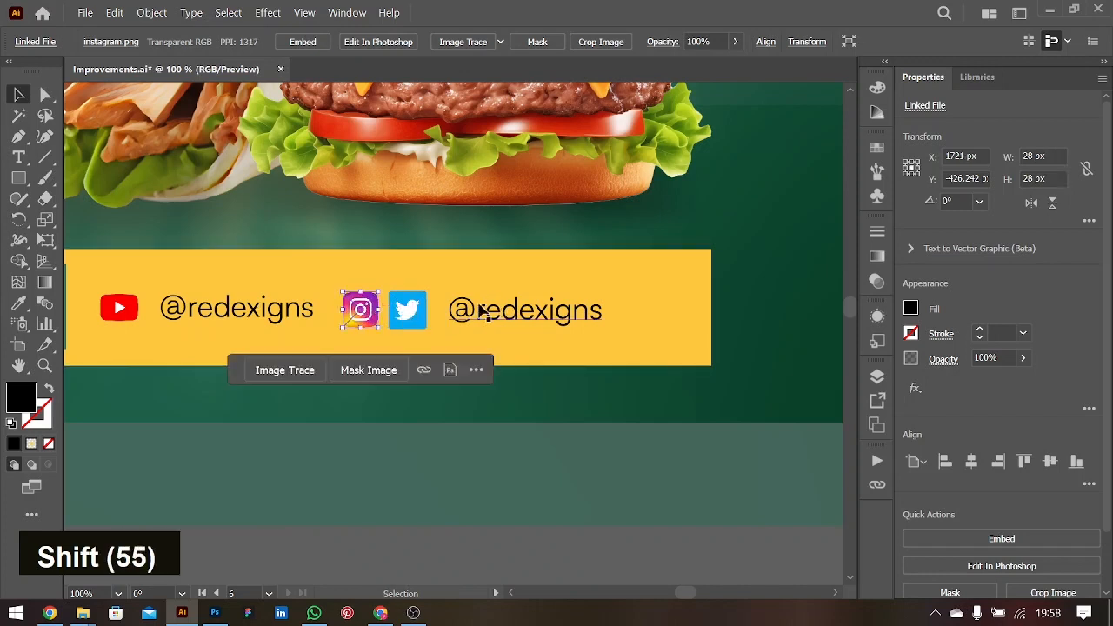
- Move the handle text inside the Twitter group 5 px closer to the Twitter icon
double_click(507, 323)
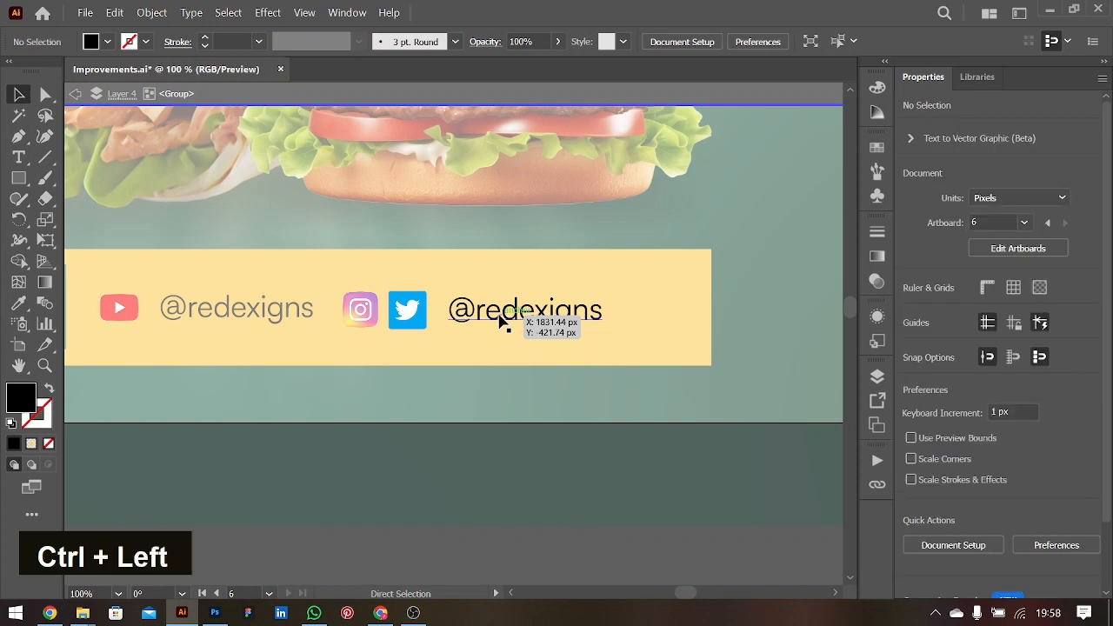
click(501, 316)
key(shift+Left)
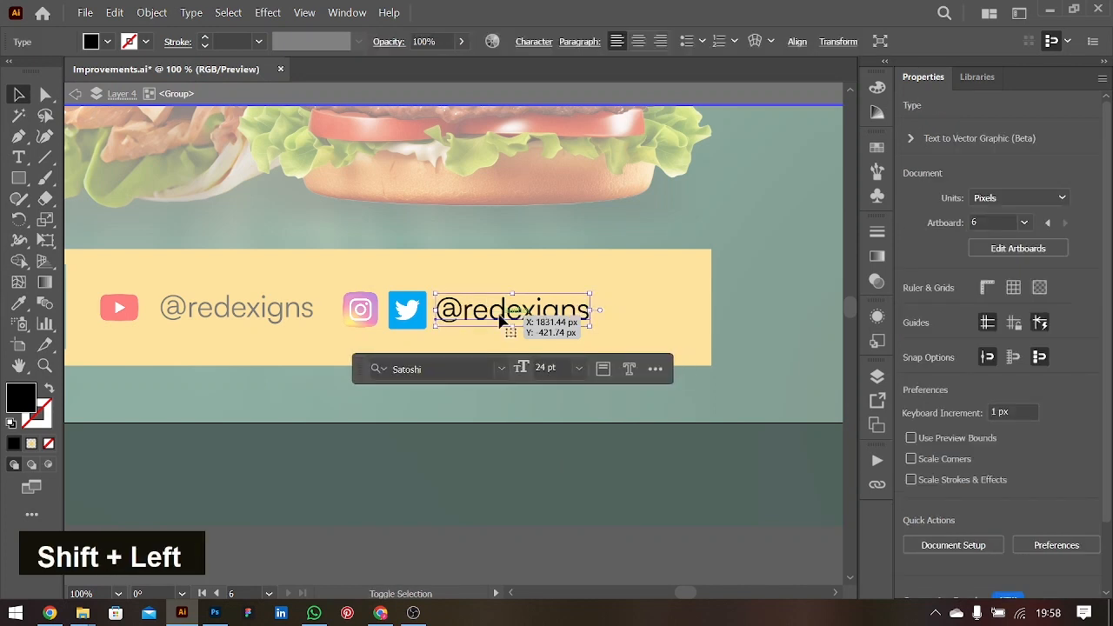
key(Right)
key(Right)
key(Right)
key(Right)
key(Right)
double_click(401, 514)
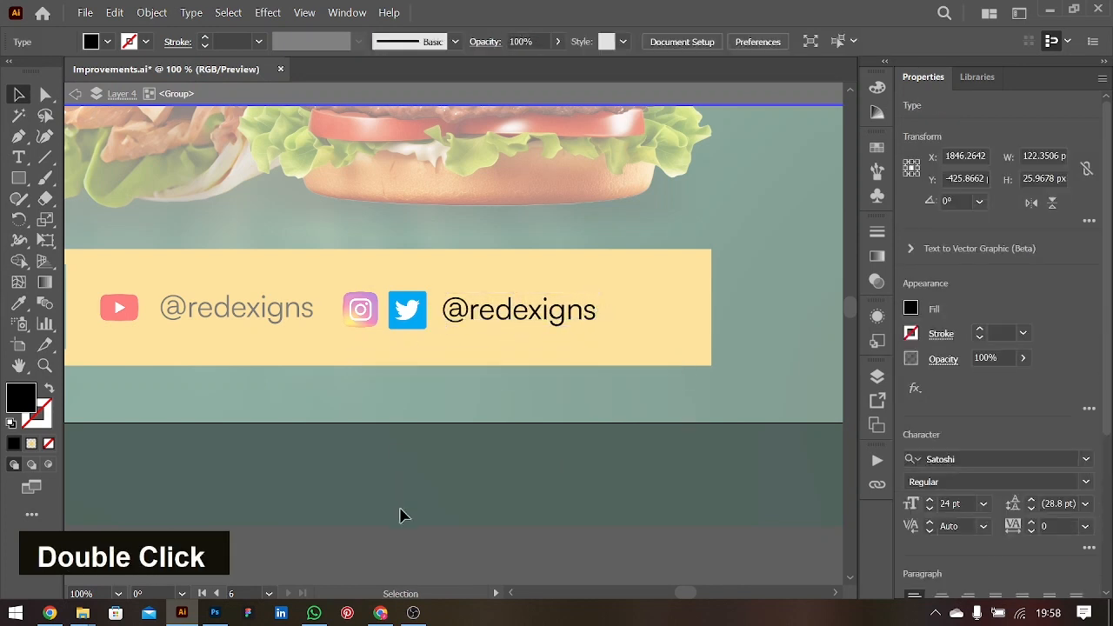
- Group the Instagram icon with the Twitter icon and handle
click(416, 315)
shift+click(369, 315)
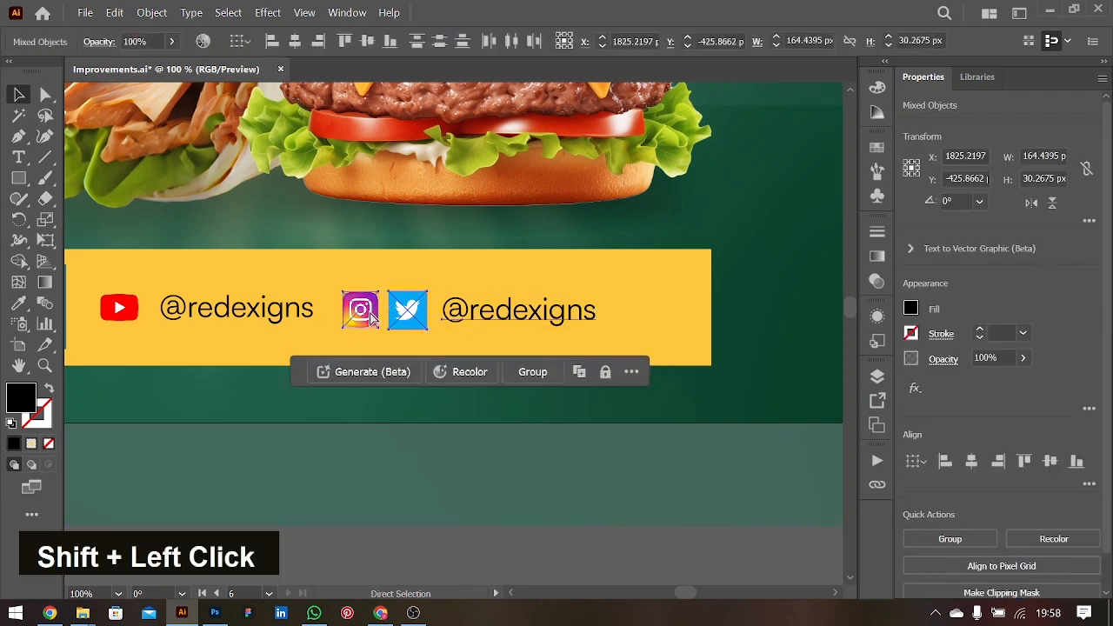
key(ctrl+g)
- Move the YouTube icon inside its group 10 px closer to its handle text
click(119, 313)
double_click(119, 313)
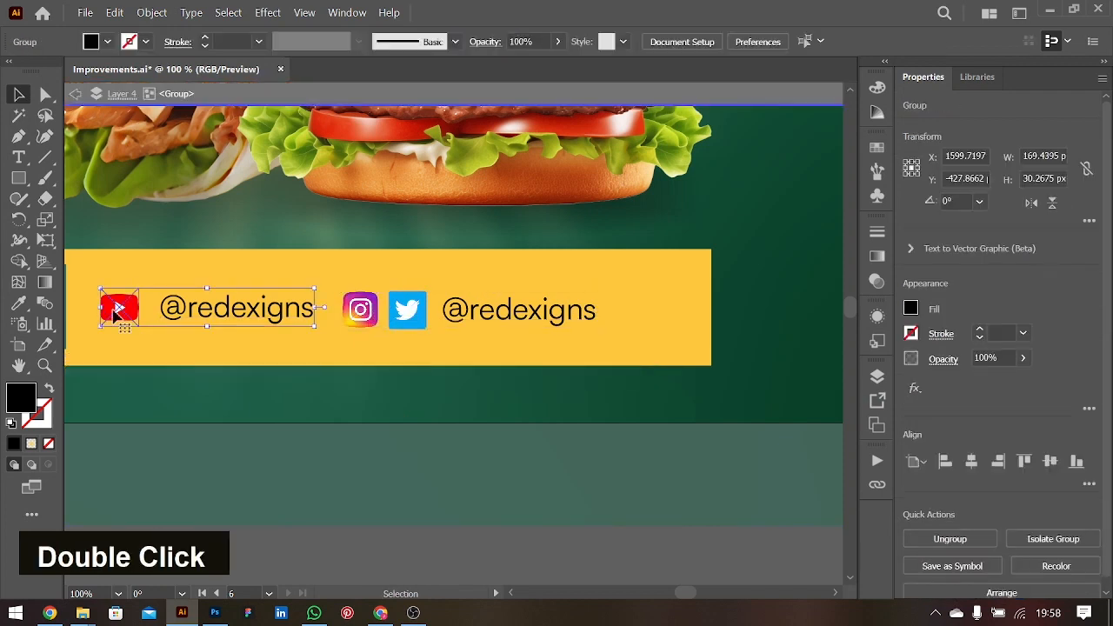
key(shift+Right)
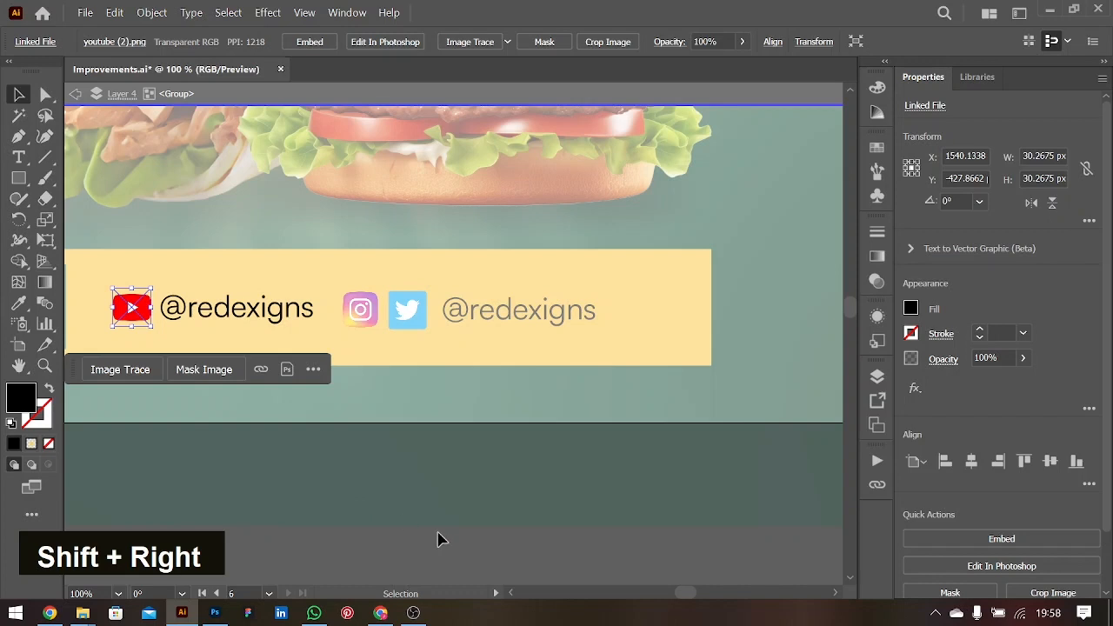
double_click(440, 539)
- Move the YouTube group and the Instagram and Twitter group together 10 px to the right on the yellow bar
key(ctrl+minus)
key(ctrl+minus)
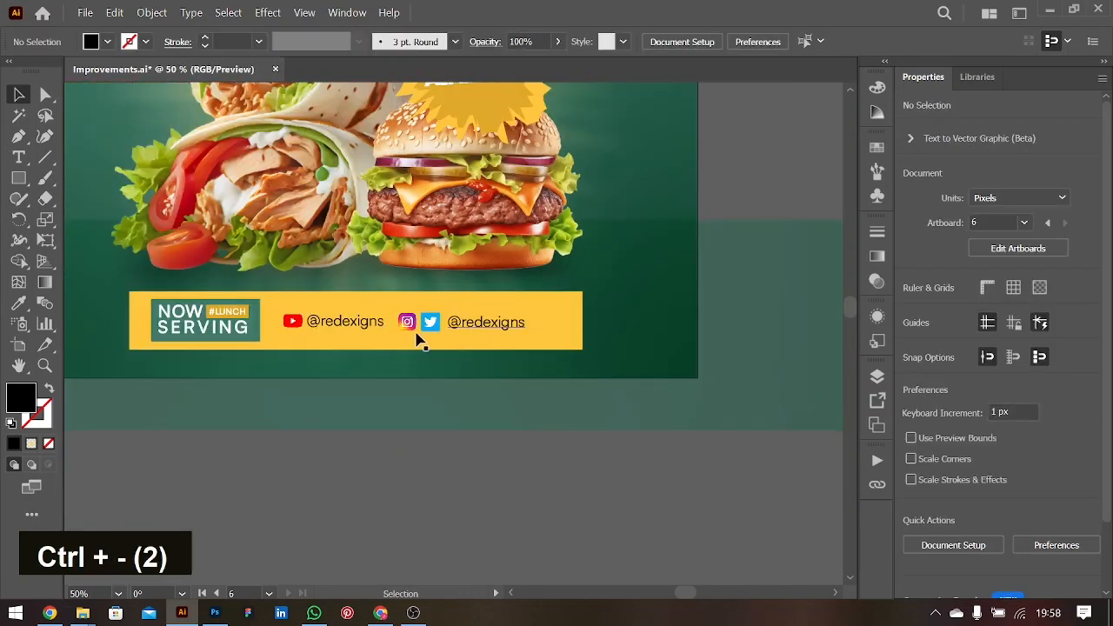
shift+click(449, 329)
shift+click(355, 322)
key(shift+Right)
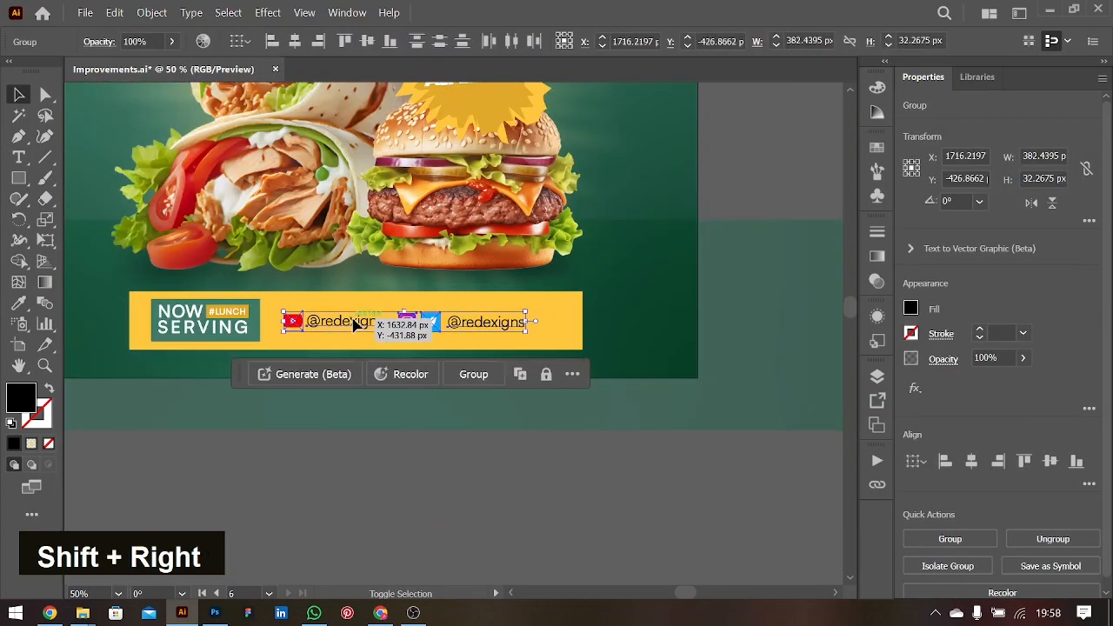
key(ctrl+minus)
key(ctrl+0)
key(ctrl+minus)
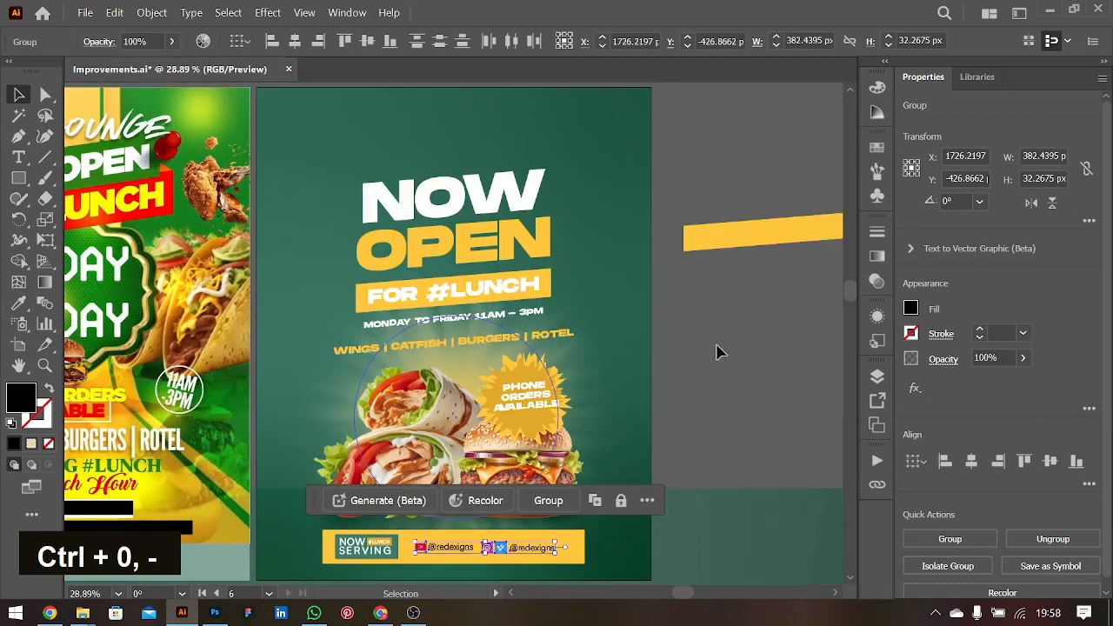
click(704, 340)
- Duplicate the white FOR #LUNCH text and place the copy above the NOW headline
scroll(497, 416, left, 3)
scroll(497, 415, right, 1)
scroll(496, 416, left, 1)
scroll(621, 173, up, 2)
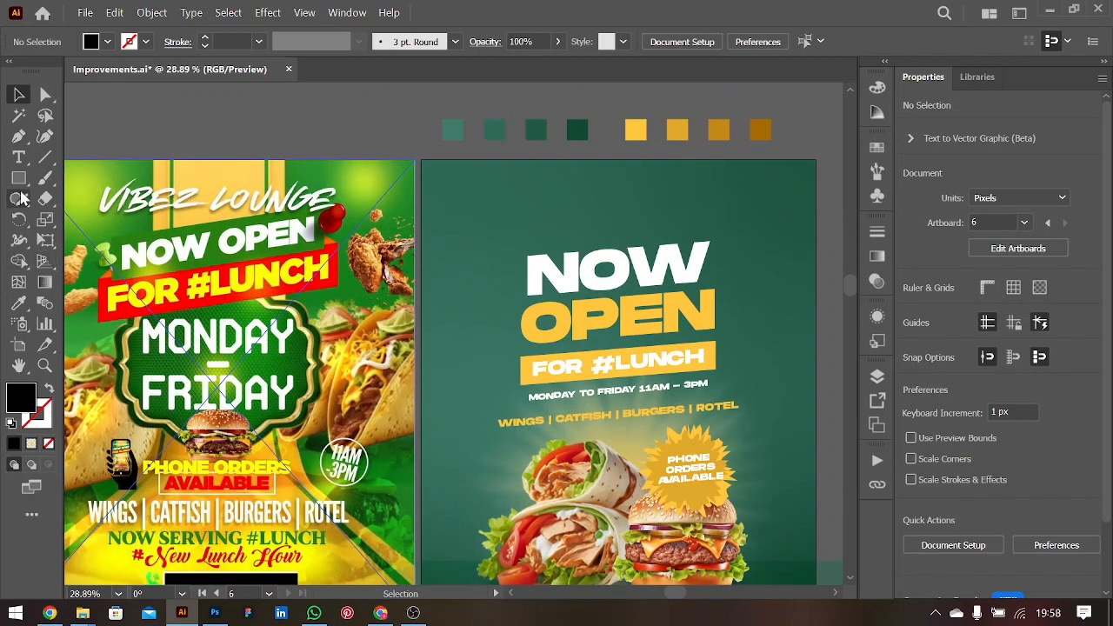
click(18, 159)
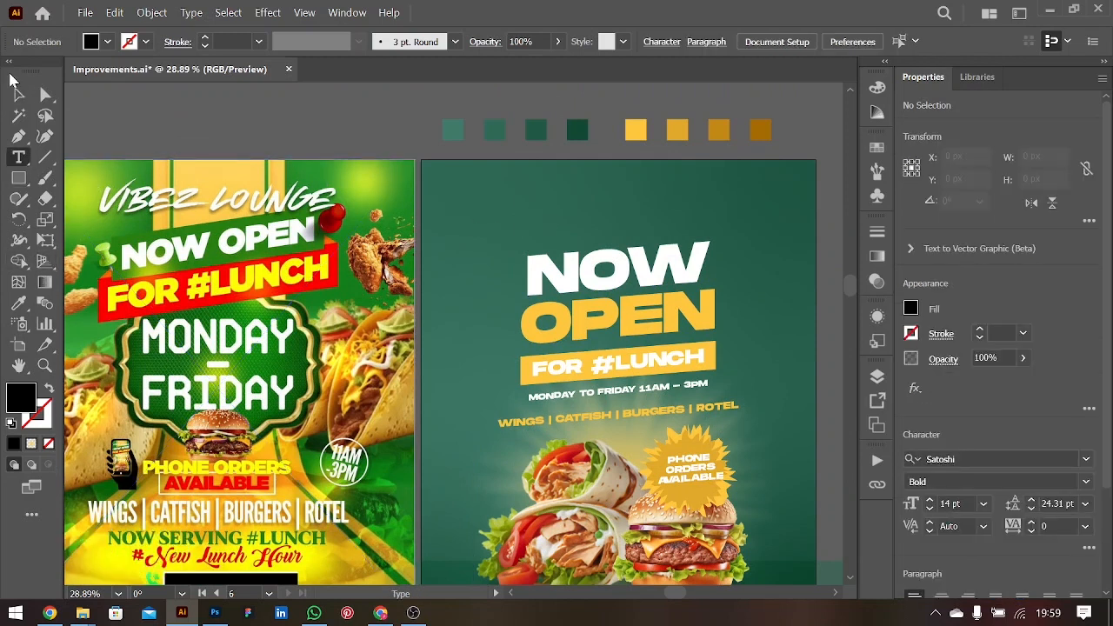
click(18, 94)
drag(609, 369, 600, 236)
- Replace the wording of the copied text above NOW with VIBEZ LOUNGE
double_click(620, 228)
key(ctrl+a)
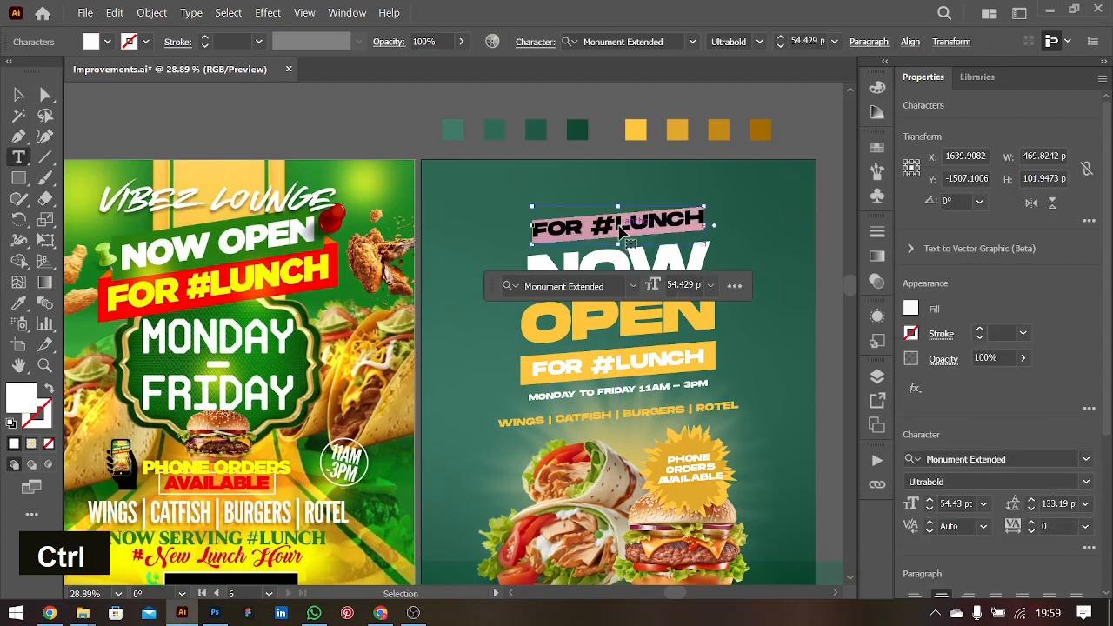
text(VIBE)
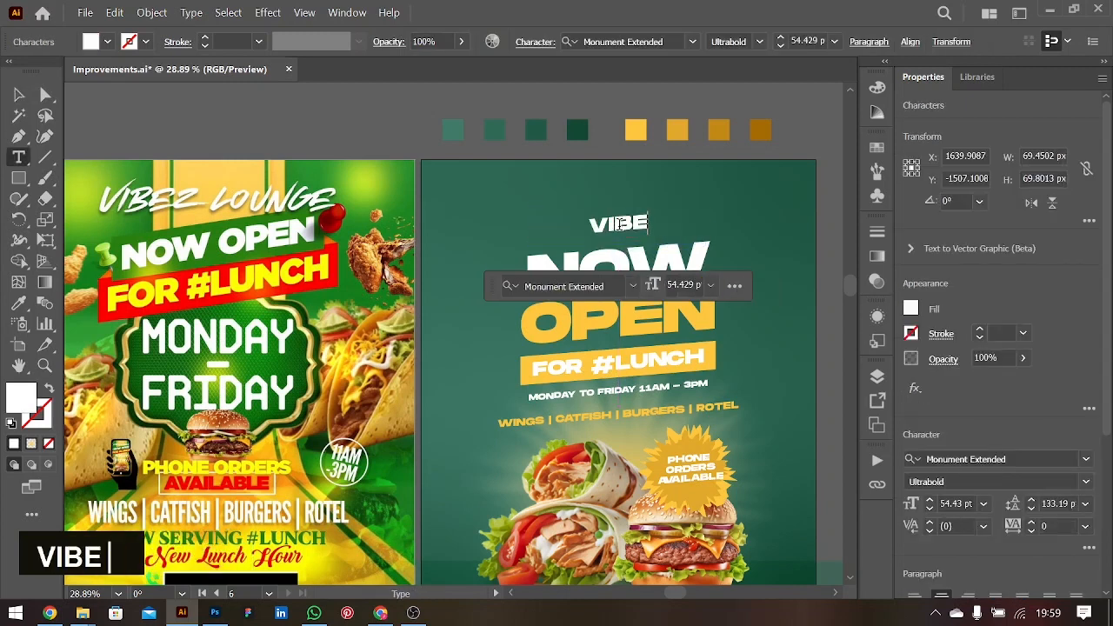
text(Z )
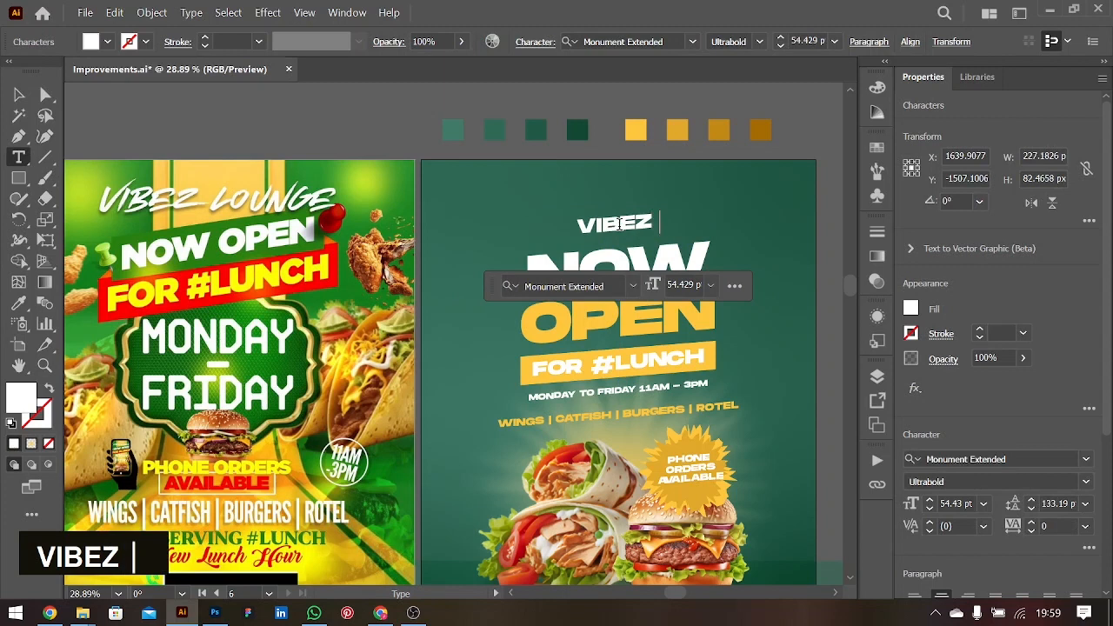
text(LOU)
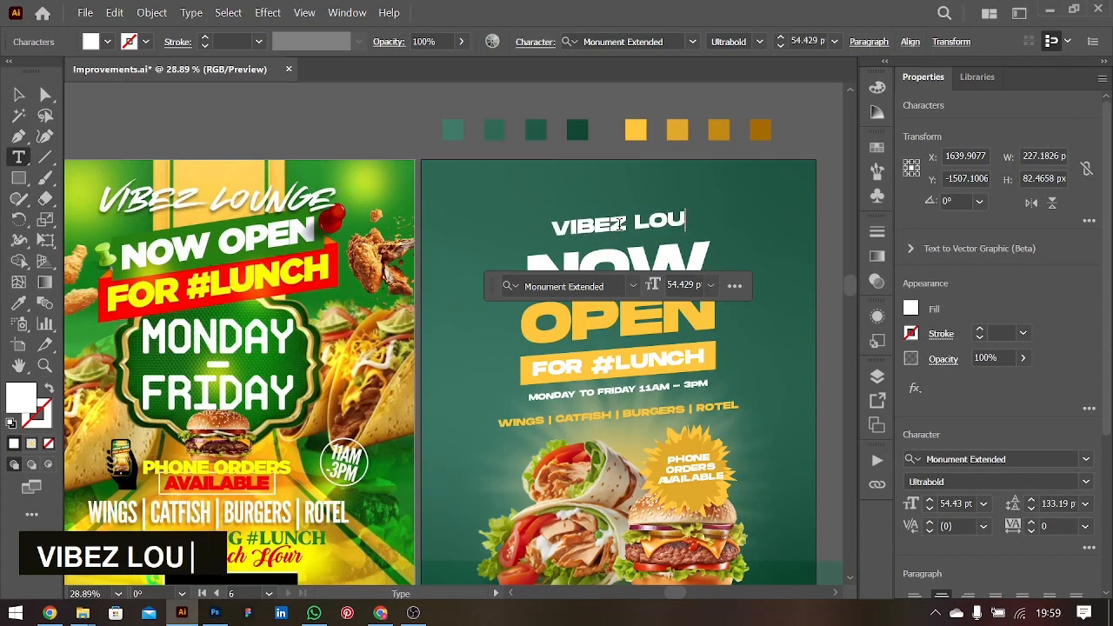
text(NGE)
- Preview fonts on the VIBEZ LOUNGE text and set its font family to Comic Kings
key(ctrl+a)
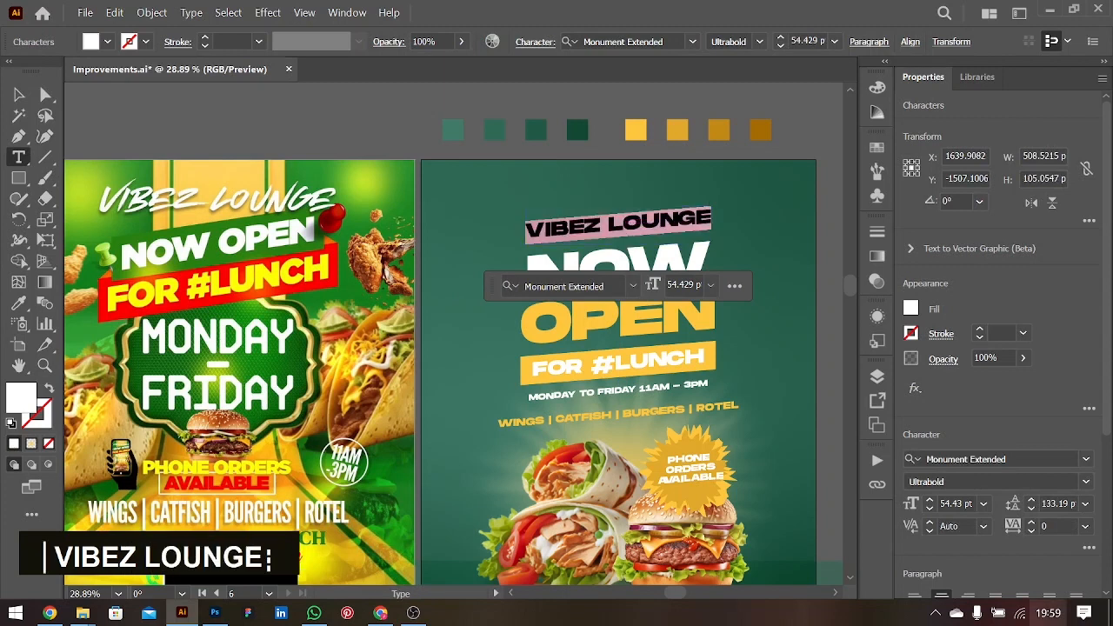
click(1087, 464)
key(Down)
key(Down)
key(Down)
key(Down)
key(Down)
key(Down)
key(Down)
key(Down)
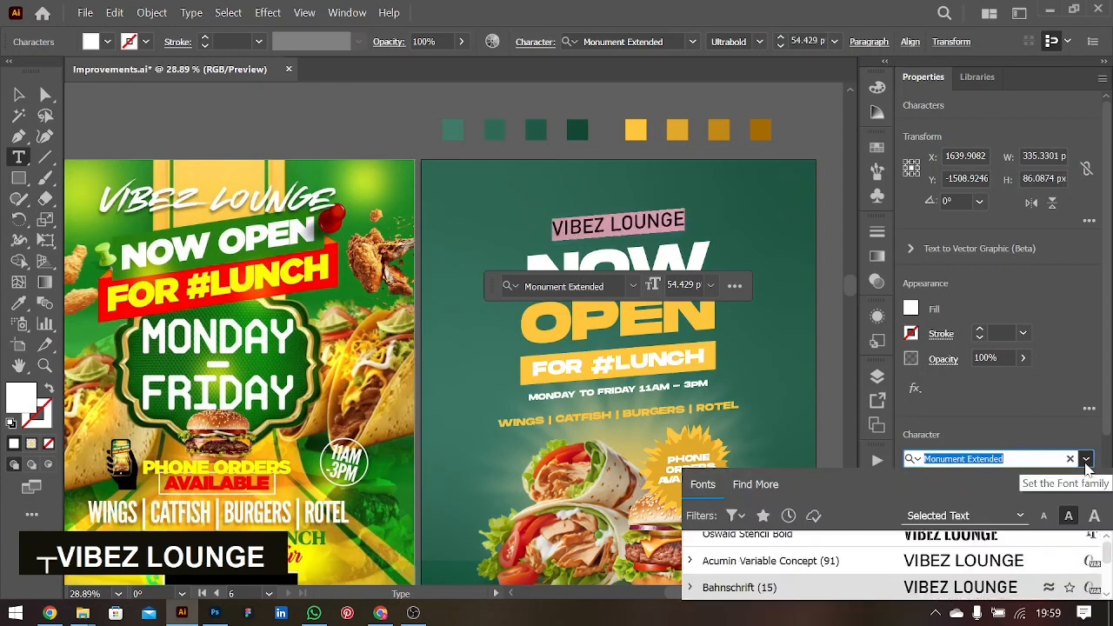
key(Down)
key(Down)
key(Down)
key(Down)
key(Down)
key(Down)
key(Down)
key(Down)
key(Down)
key(Down)
key(Down)
key(Down)
key(Down)
key(Down)
key(Down)
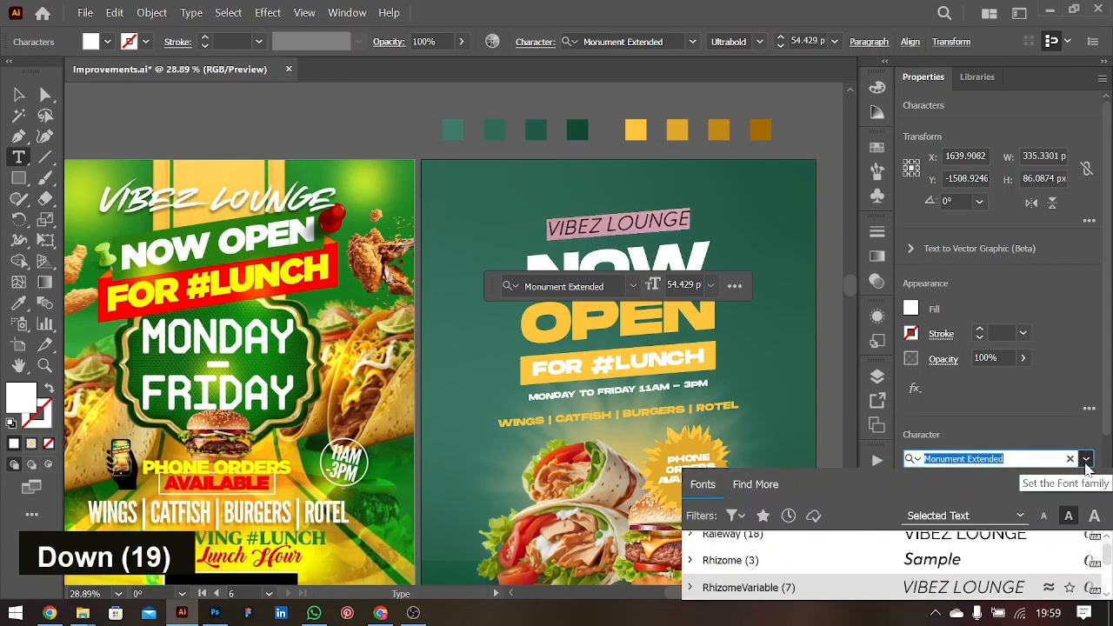
key(Down)
key(Down)
key(Down)
key(Down)
key(Down)
key(Down)
key(Down)
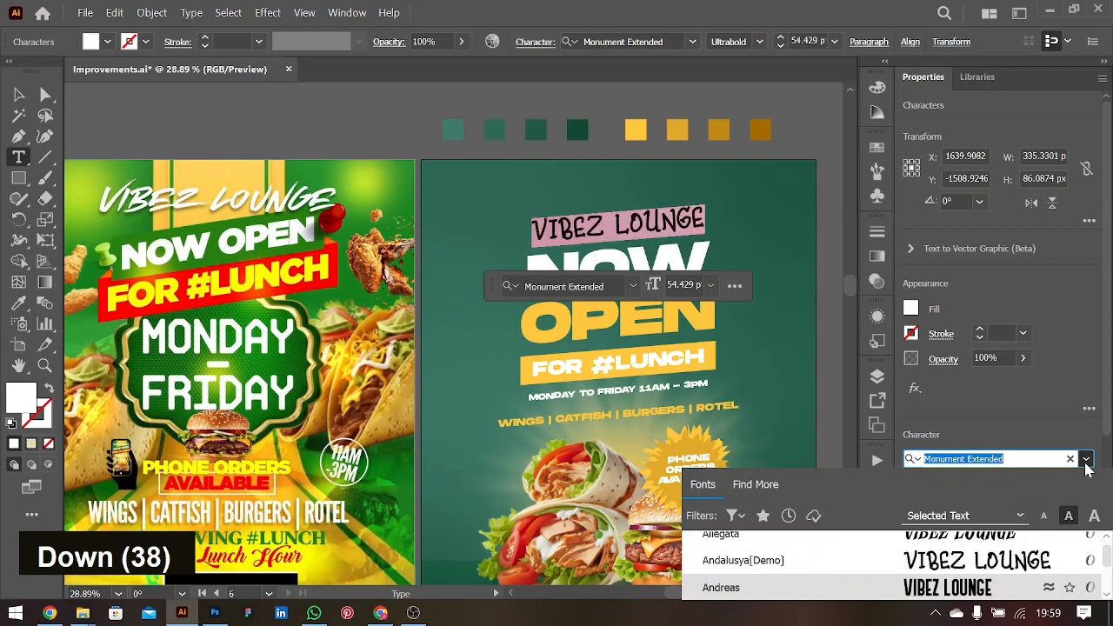
key(Up)
key(Up)
key(Down)
key(Down)
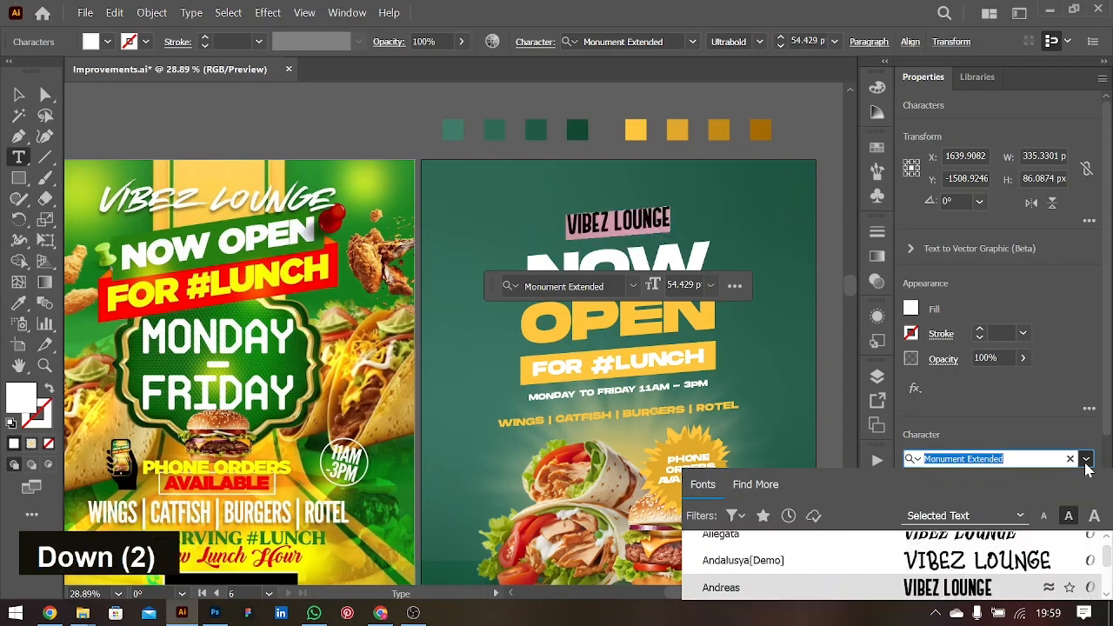
key(Up)
key(Down)
key(Down)
key(Down)
key(Up)
key(Down)
key(Up)
key(Up)
key(Up)
key(Up)
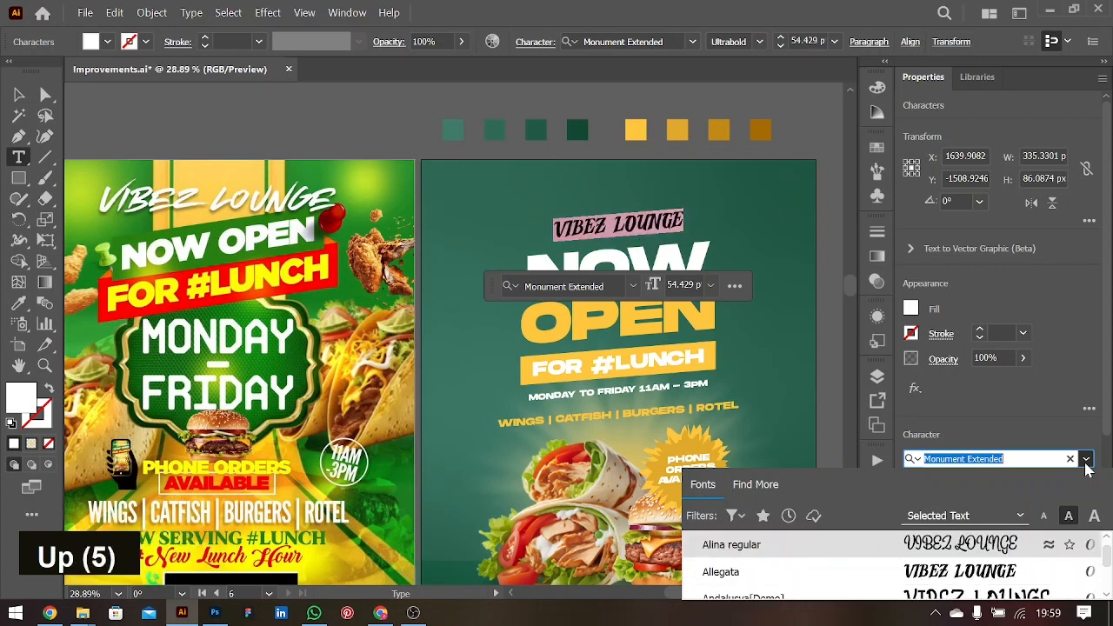
key(Down)
key(Down)
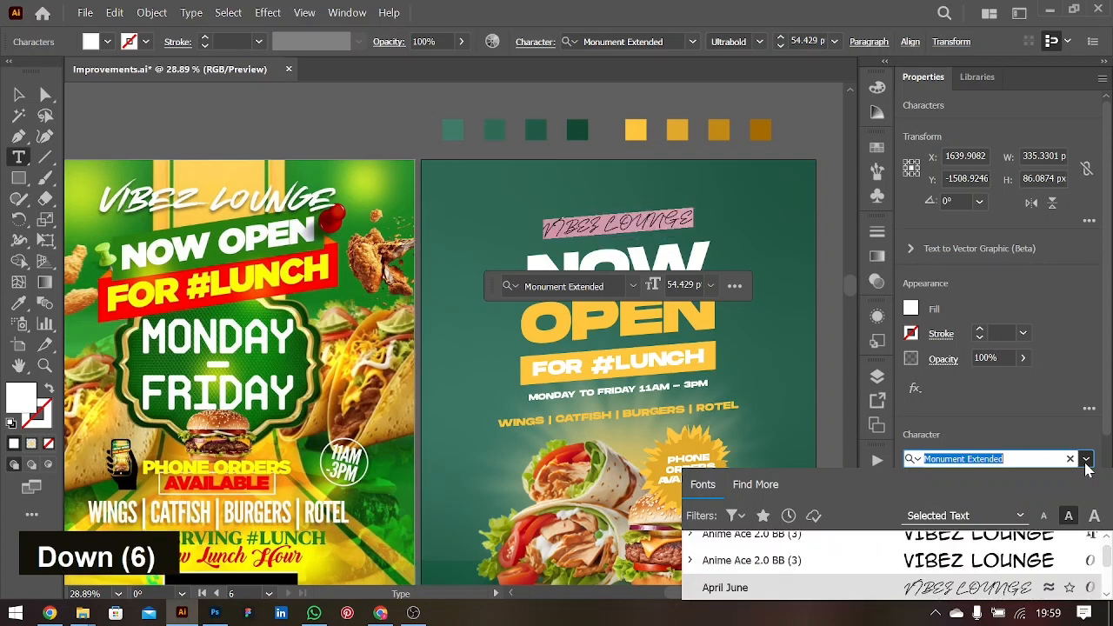
key(Down)
key(Down)
key(Down)
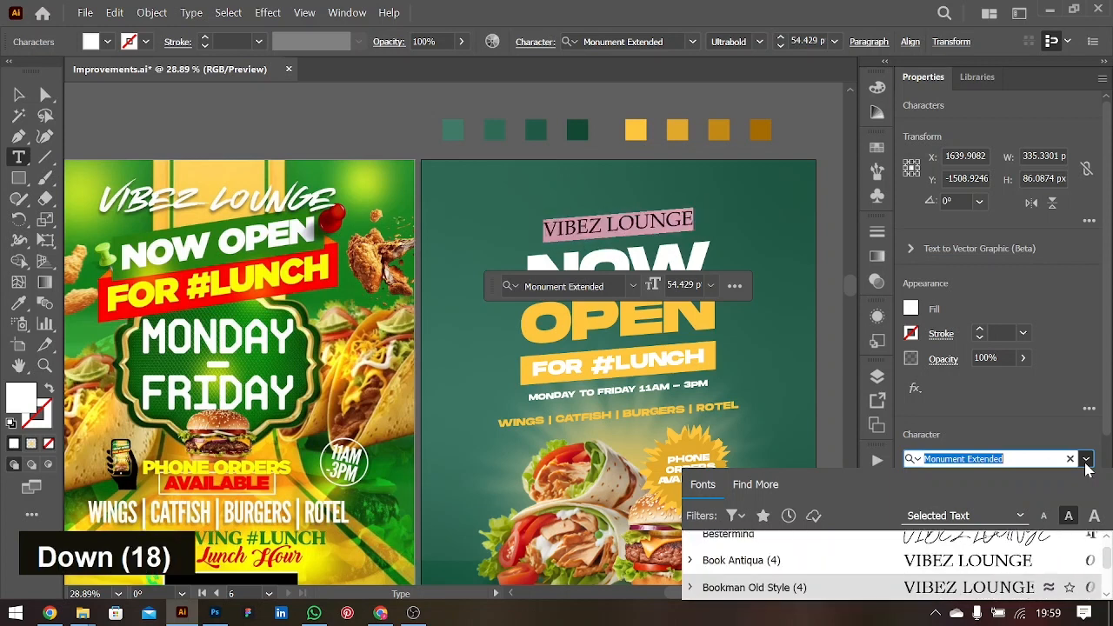
key(Down)
key(Down)
key(Down)
key(Down)
key(Down)
key(Down)
key(Down)
key(Down)
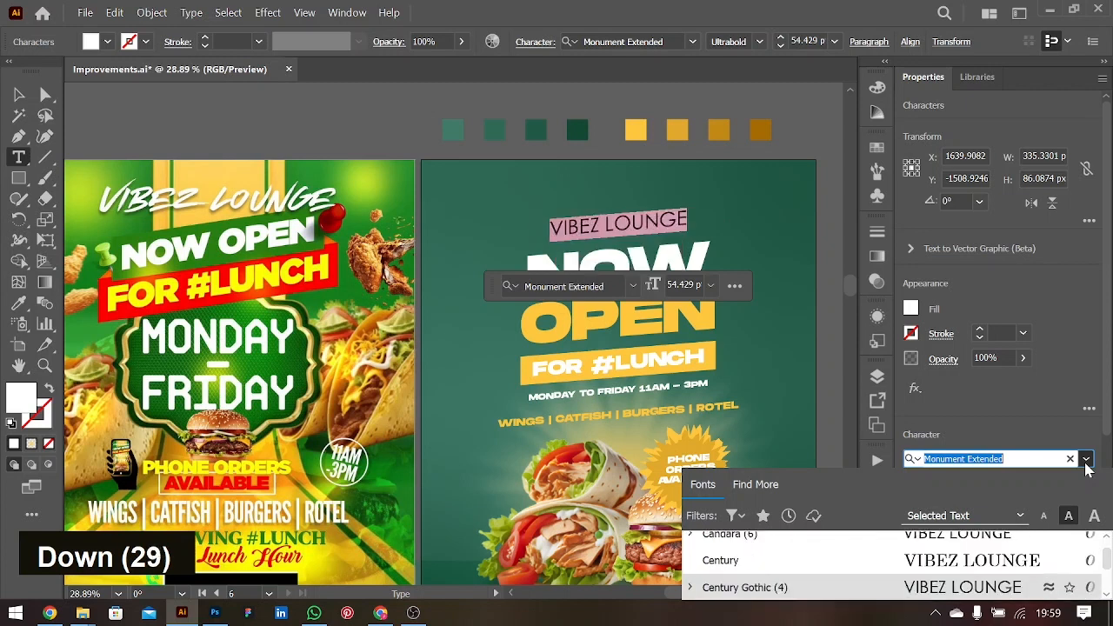
key(Up)
key(Up)
key(Down)
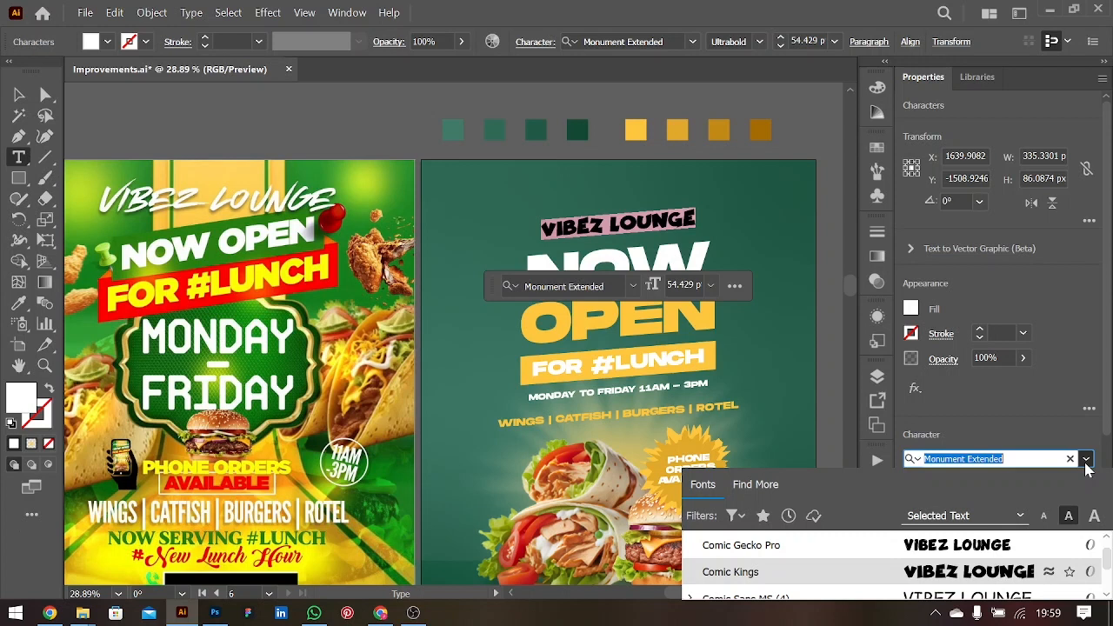
key(Return)
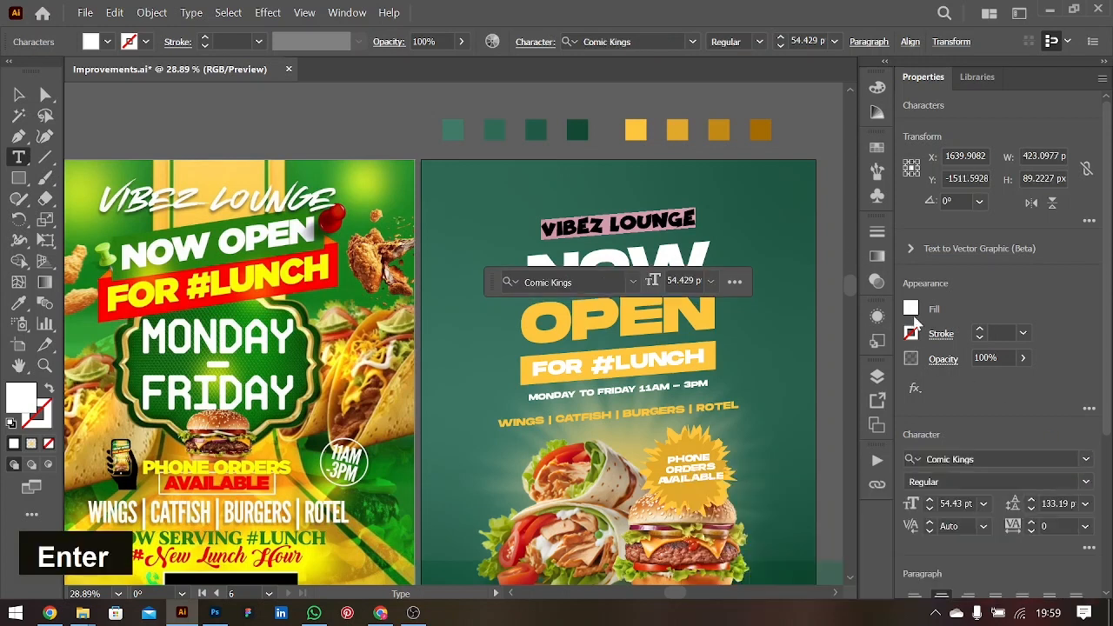
- Fill the VIBEZ LOUNGE text with the bright yellow swatch used in the flyer
click(911, 311)
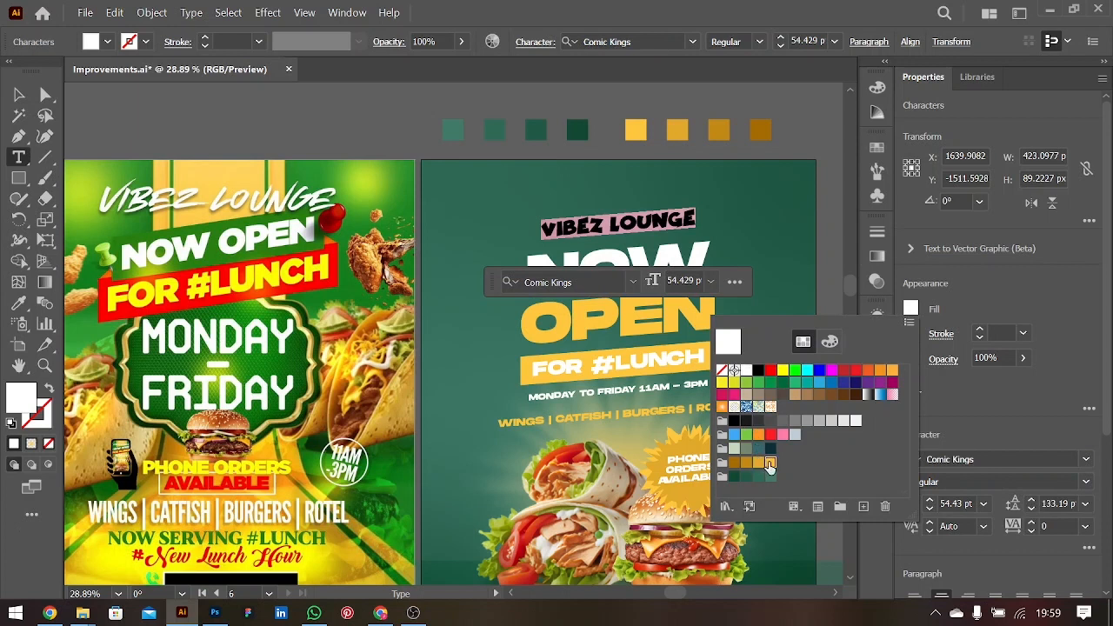
click(771, 462)
click(17, 92)
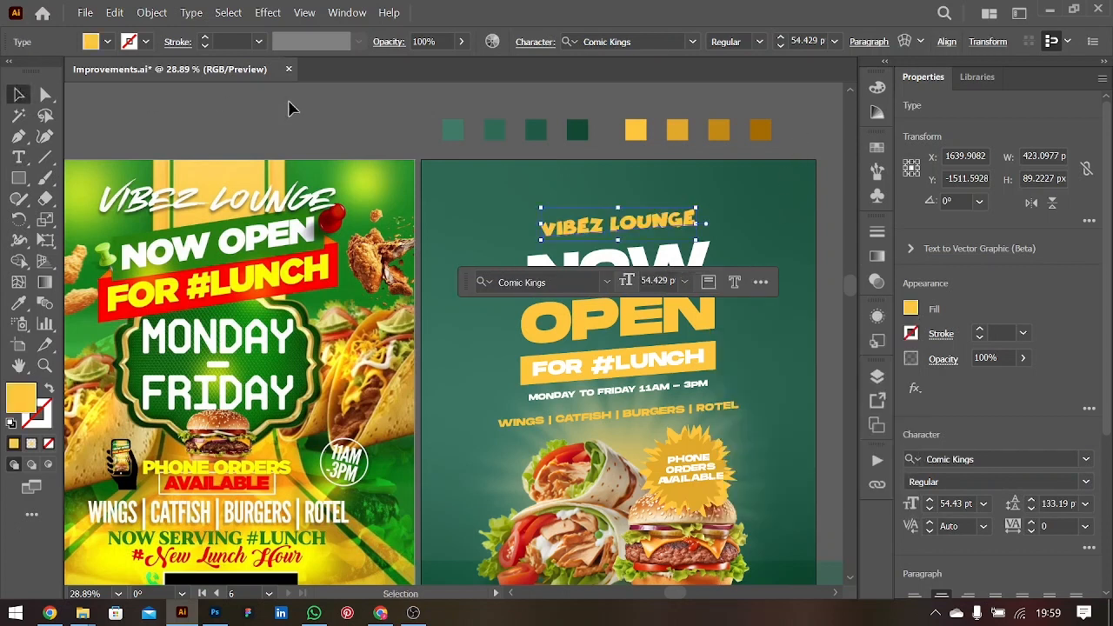
click(403, 121)
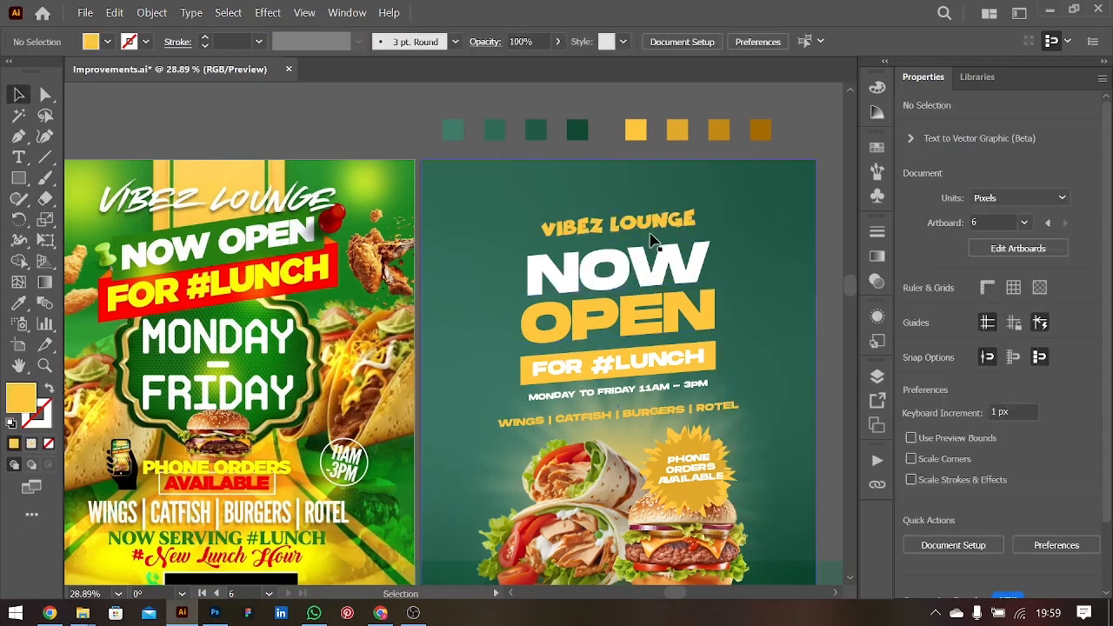
- Scale the VIBEZ LOUNGE text down proportionally about its centre to about 304 px wide
click(663, 224)
key(ctrl+equal)
key(ctrl+equal)
key(ctrl+equal)
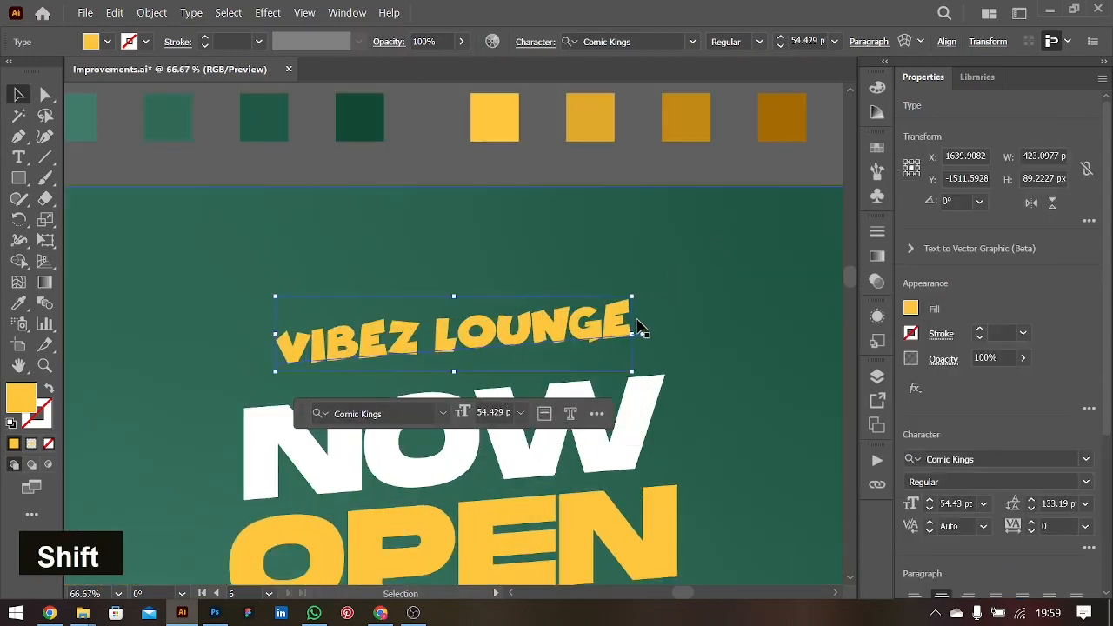
drag(635, 334, 583, 340)
key(ctrl+minus)
key(ctrl+minus)
click(748, 251)
scroll(592, 319, down, 5)
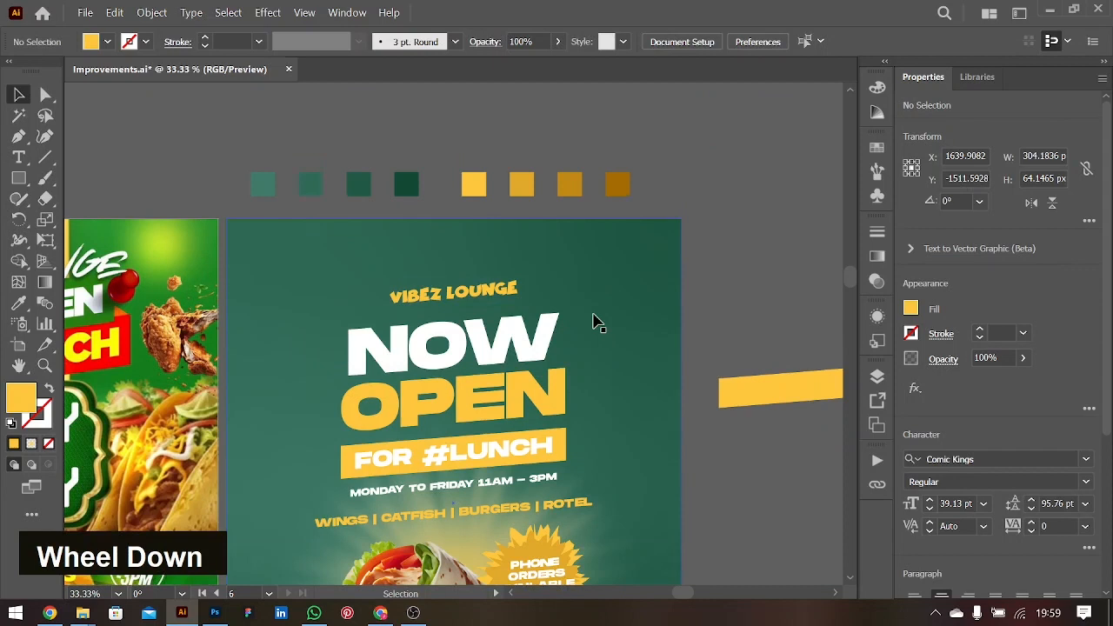
- Break VIBEZ LOUNGE into two lines, with LOUNGE below VIBEZ, and set the text's leading to Auto
double_click(449, 166)
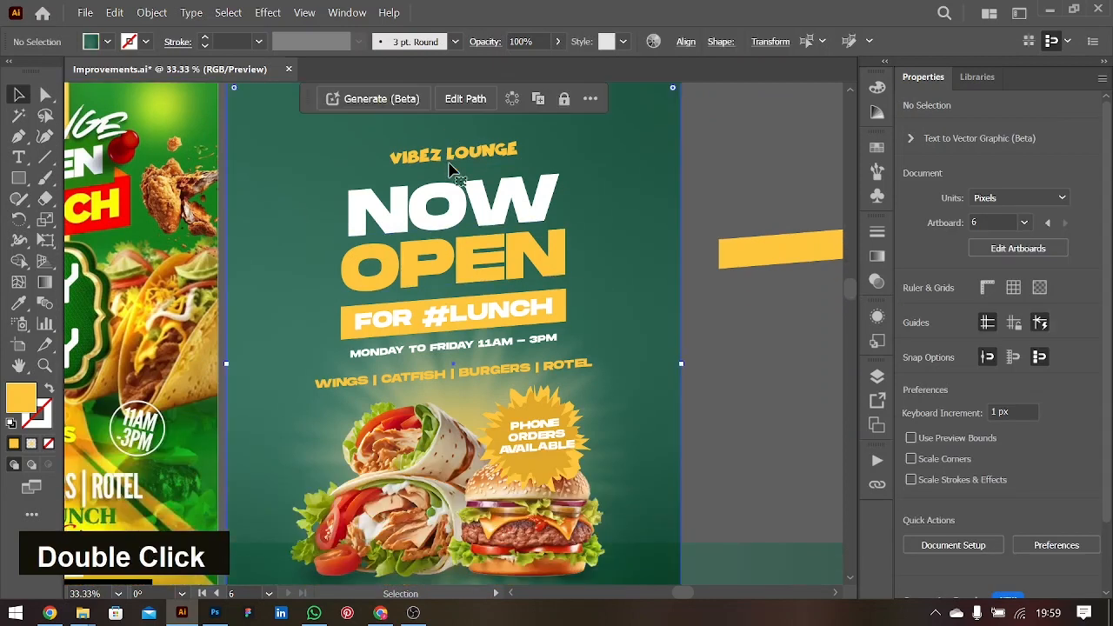
double_click(755, 203)
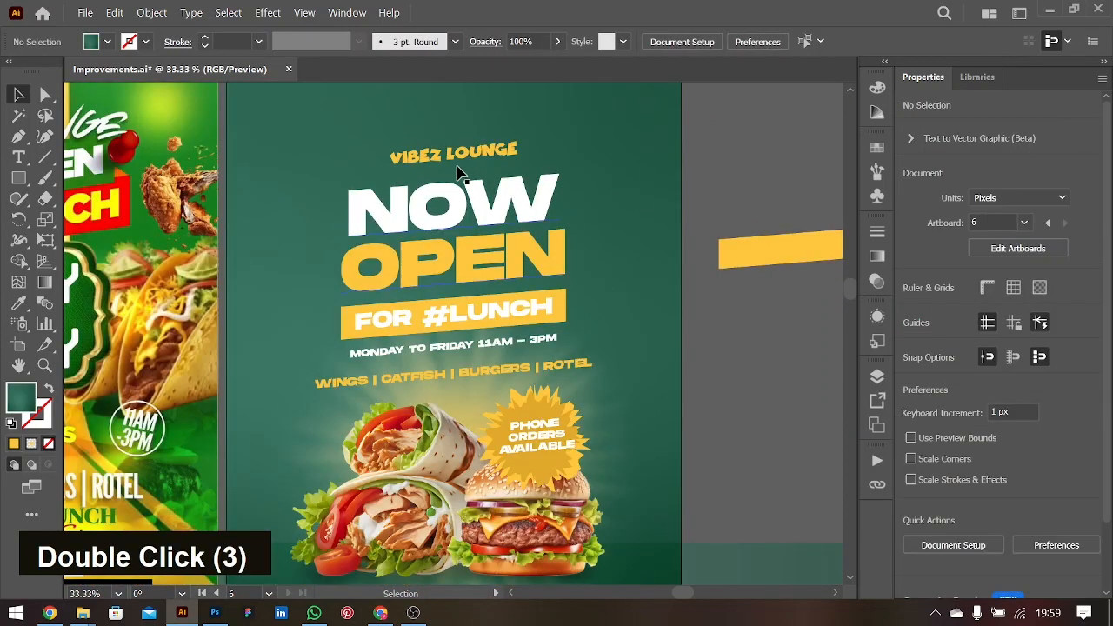
double_click(448, 161)
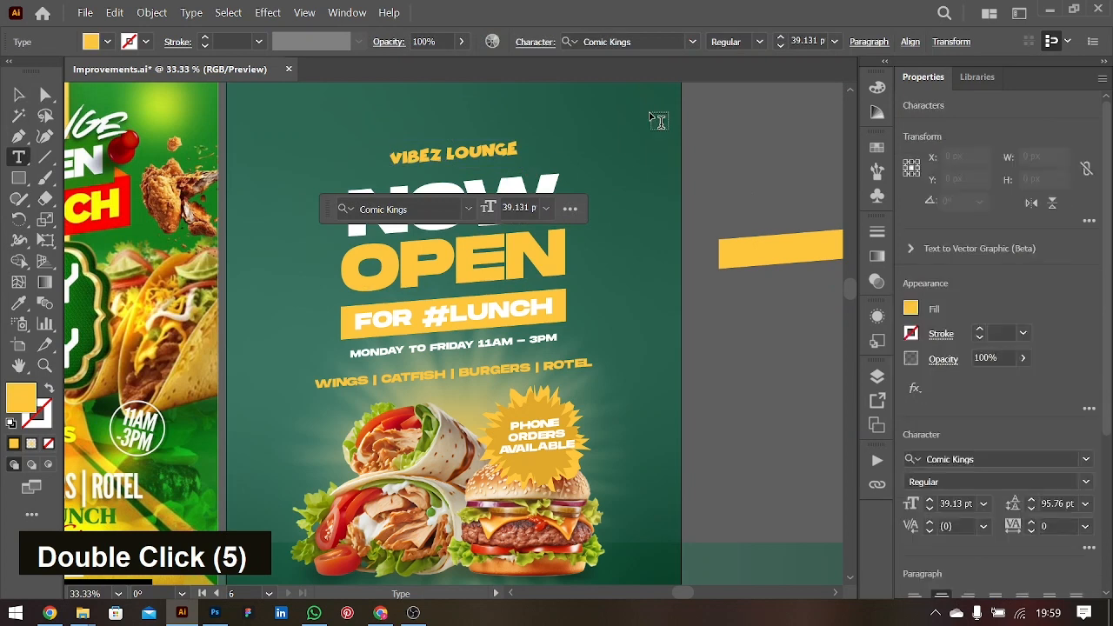
key(Return)
key(BackSpace)
key(ctrl+a)
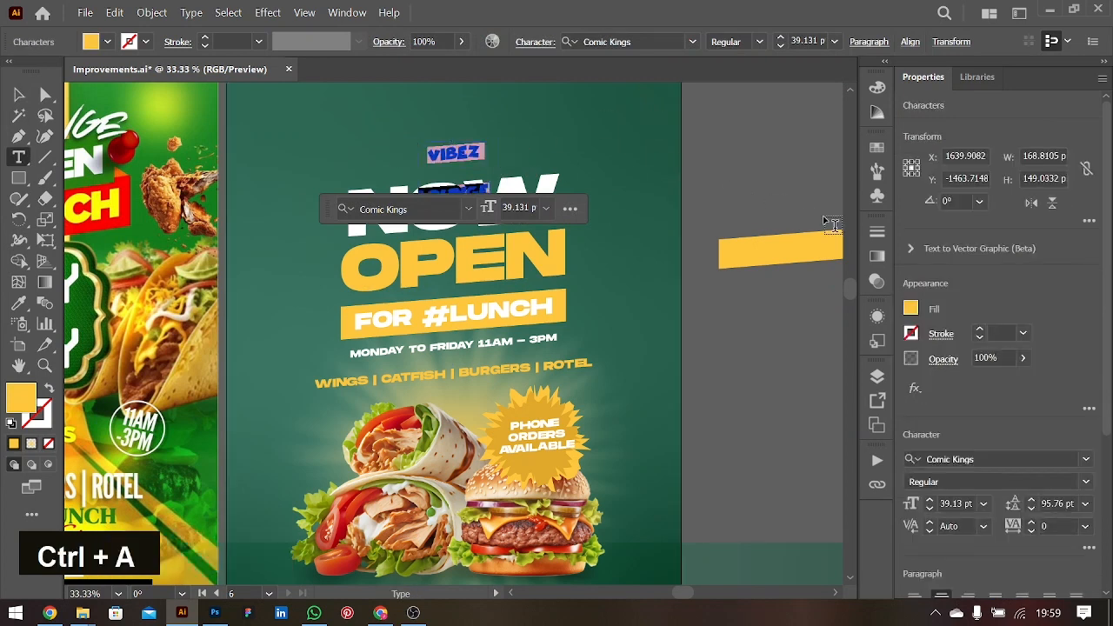
click(1086, 505)
click(1055, 199)
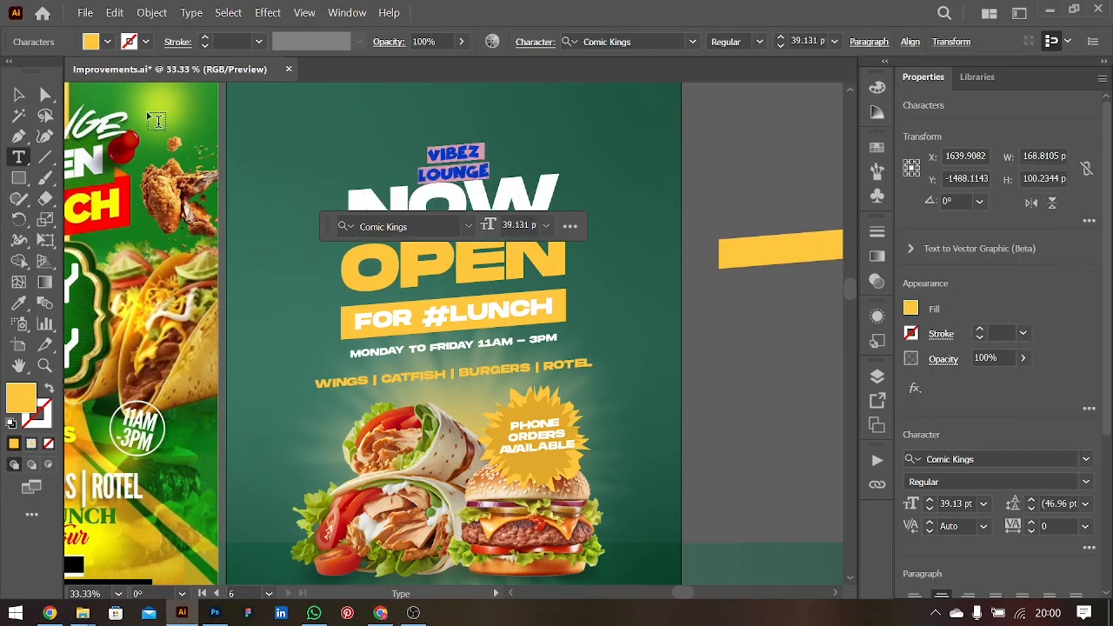
- Tighten the leading of the two-line VIBEZ LOUNGE text to 36.96 pt
click(19, 94)
key(alt+Up)
key(alt+Up)
key(alt+Up)
key(alt+Up)
key(alt+Up)
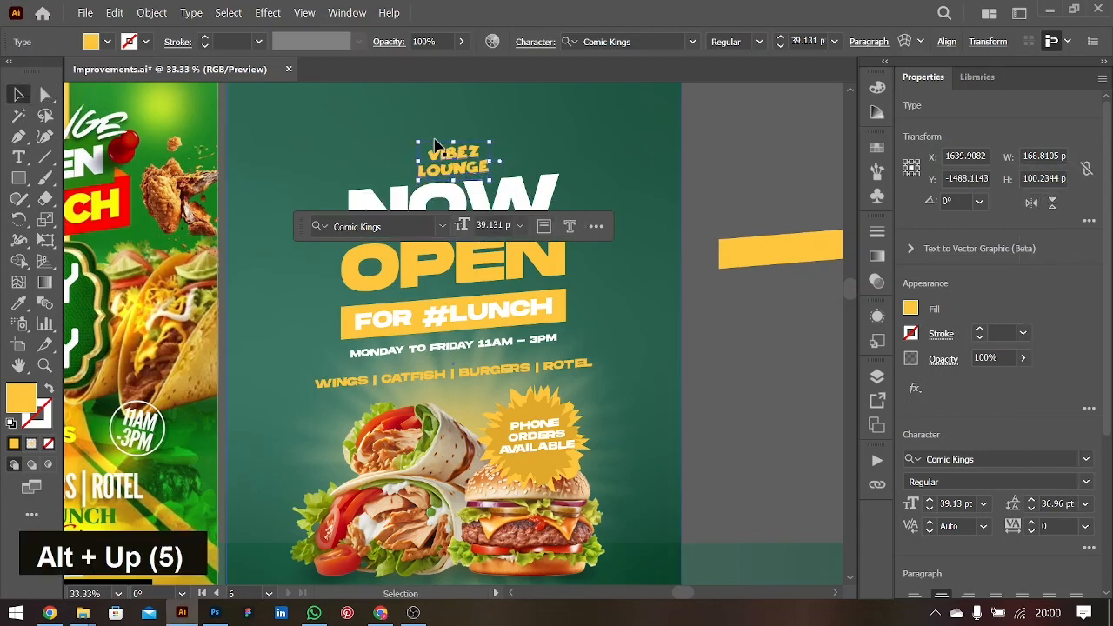
- Move the VIBEZ LOUNGE text straight up, clear of the NOW headline and nearer the artboard's upper edge
drag(448, 156, 448, 142)
key(ctrl+equal)
key(ctrl+equal)
key(ctrl+equal)
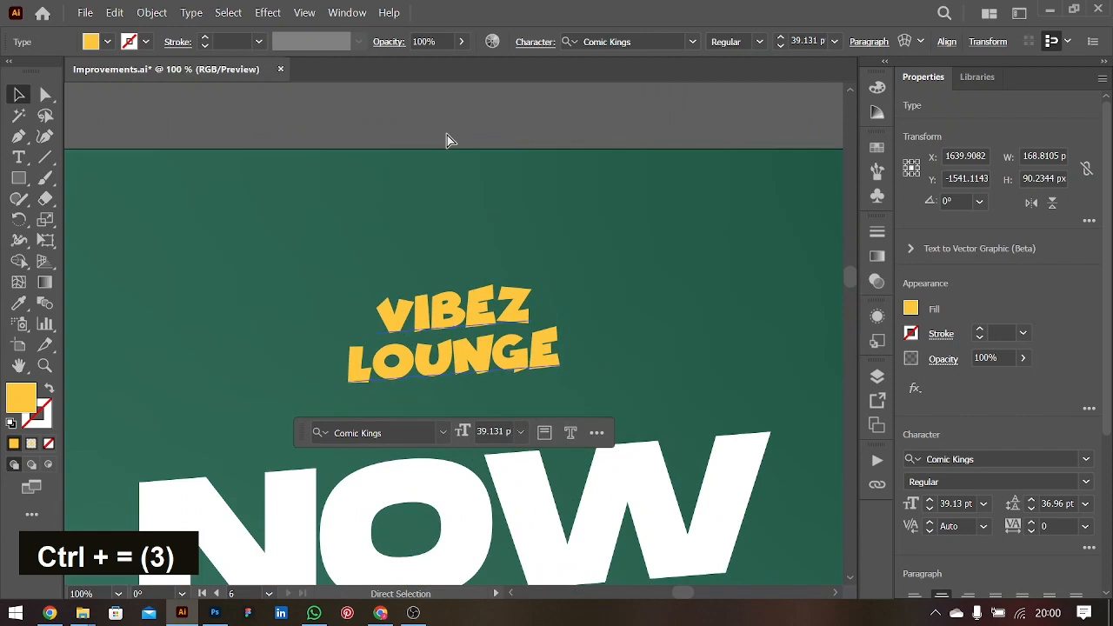
key(ctrl+minus)
key(ctrl+minus)
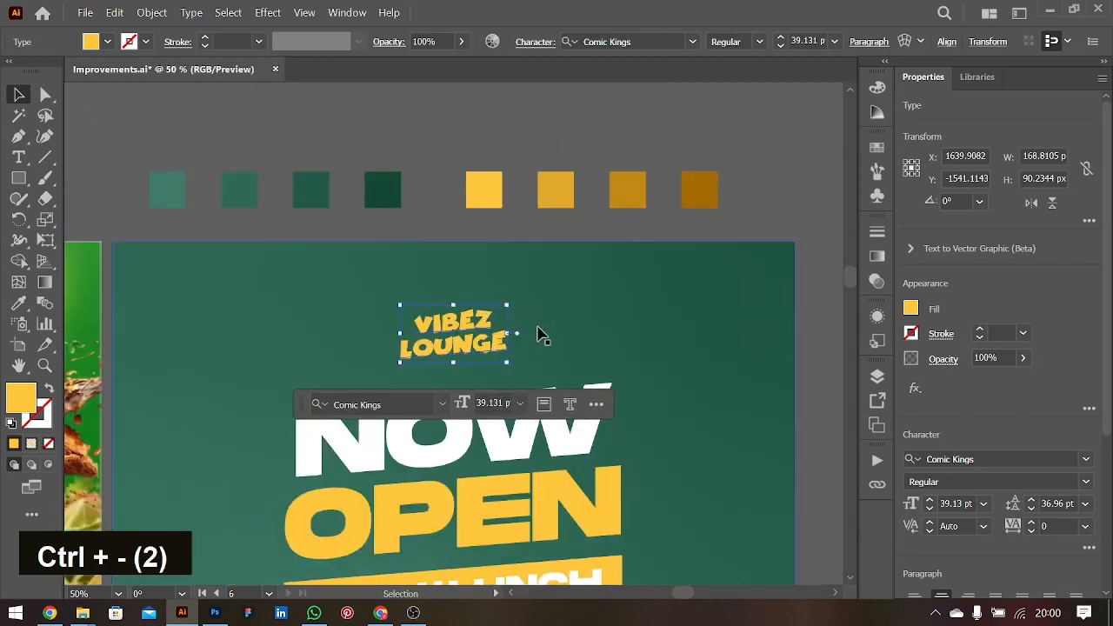
key(ctrl+minus)
key(ctrl+minus)
click(664, 251)
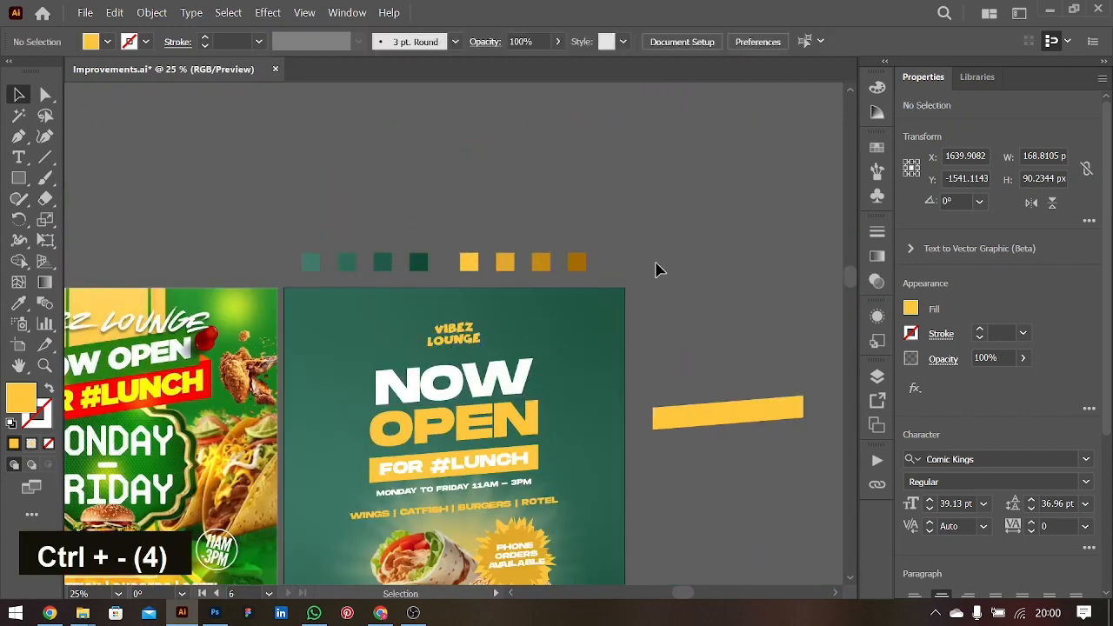
click(468, 329)
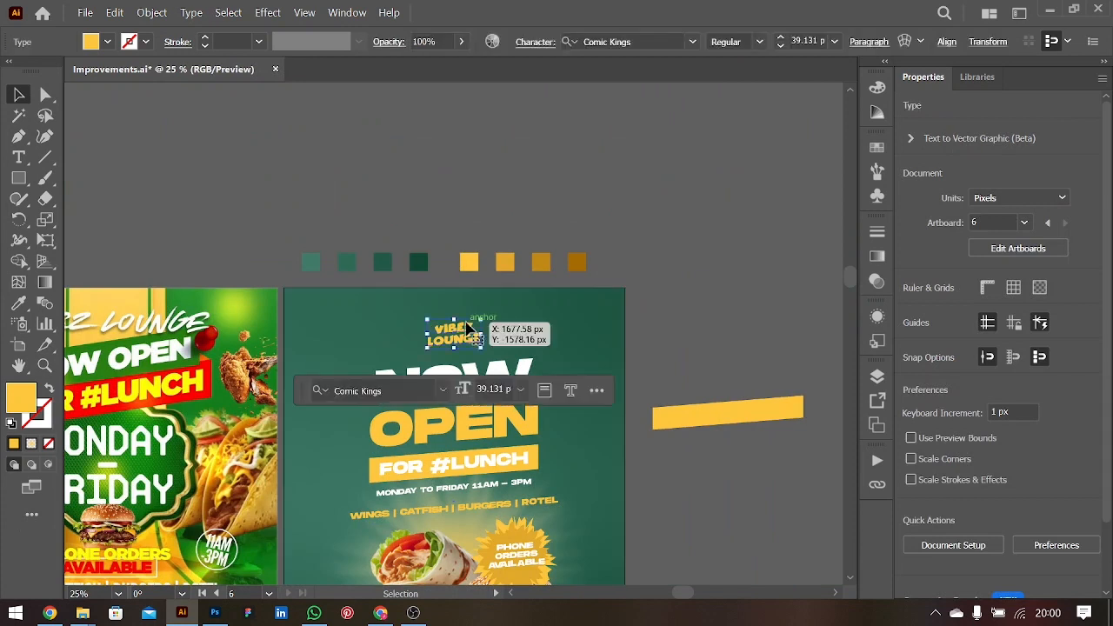
- Draw a 10 px yellow circle beside the Z of VIBEZ and place copies of it around the VIBEZ LOUNGE text
key(ctrl+equal)
key(ctrl+equal)
key(ctrl+equal)
key(ctrl+equal)
key(l)
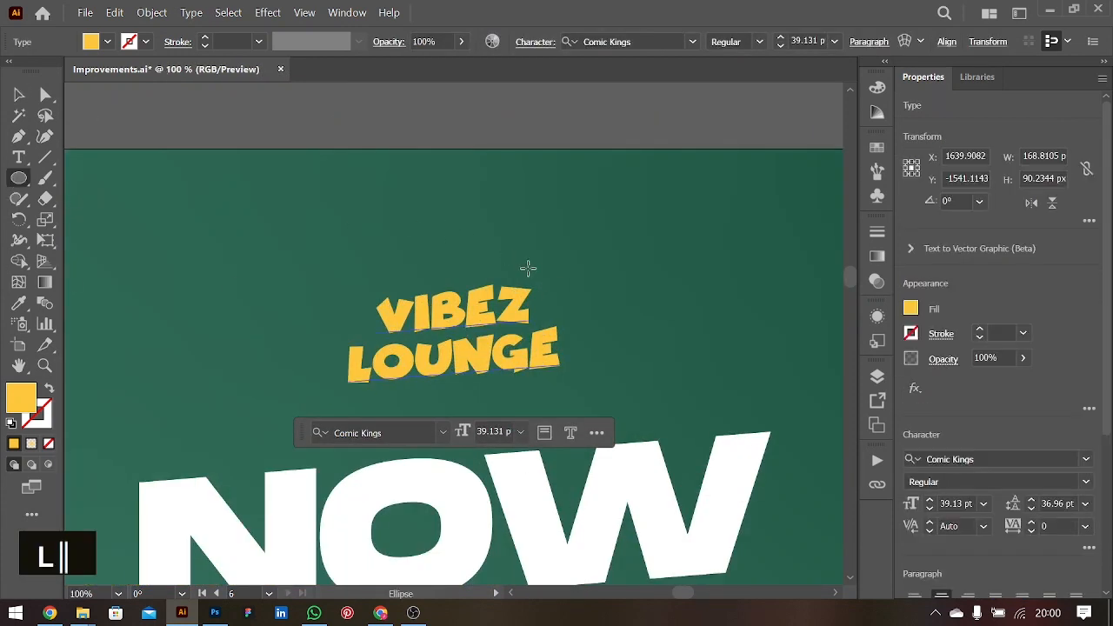
drag(536, 273, 551, 288)
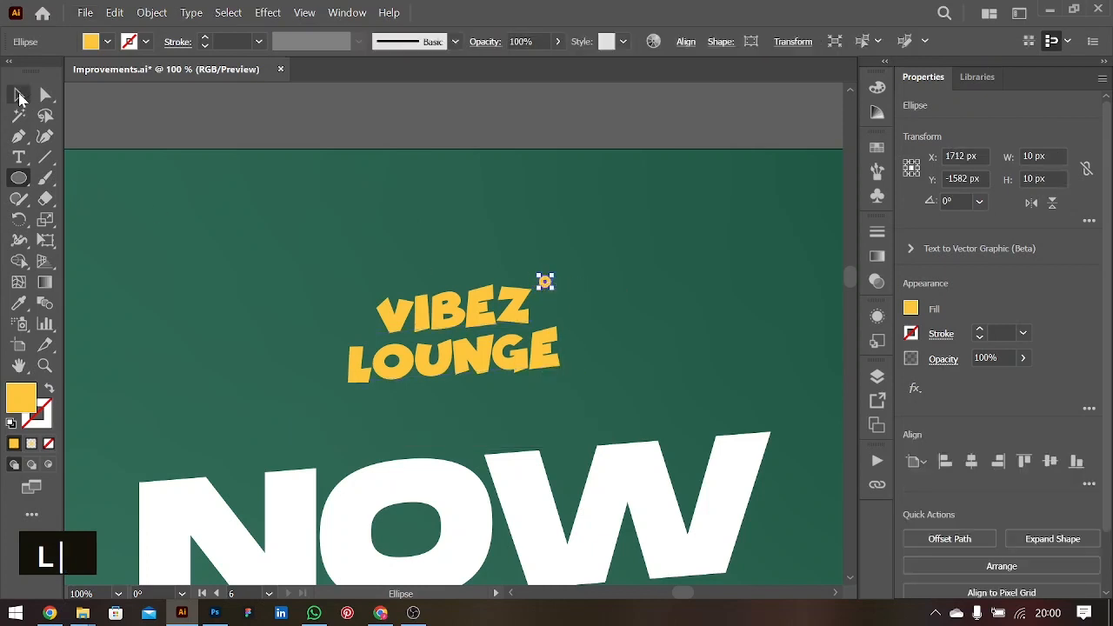
click(20, 96)
drag(544, 283, 435, 336)
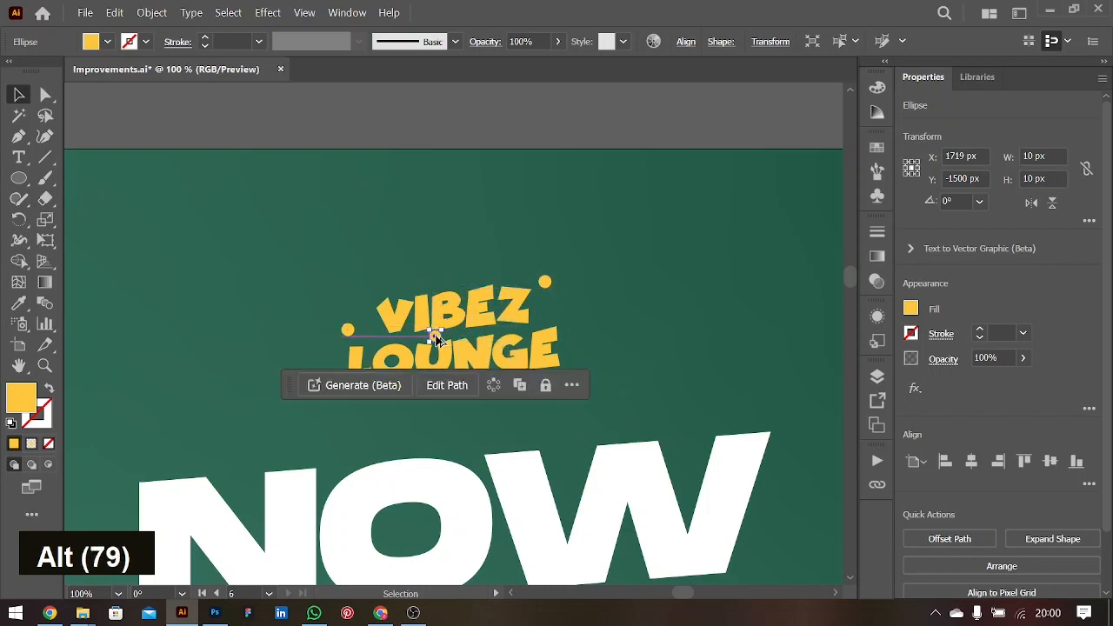
- Group the four yellow dots with the VIBEZ LOUNGE text
shift+click(546, 282)
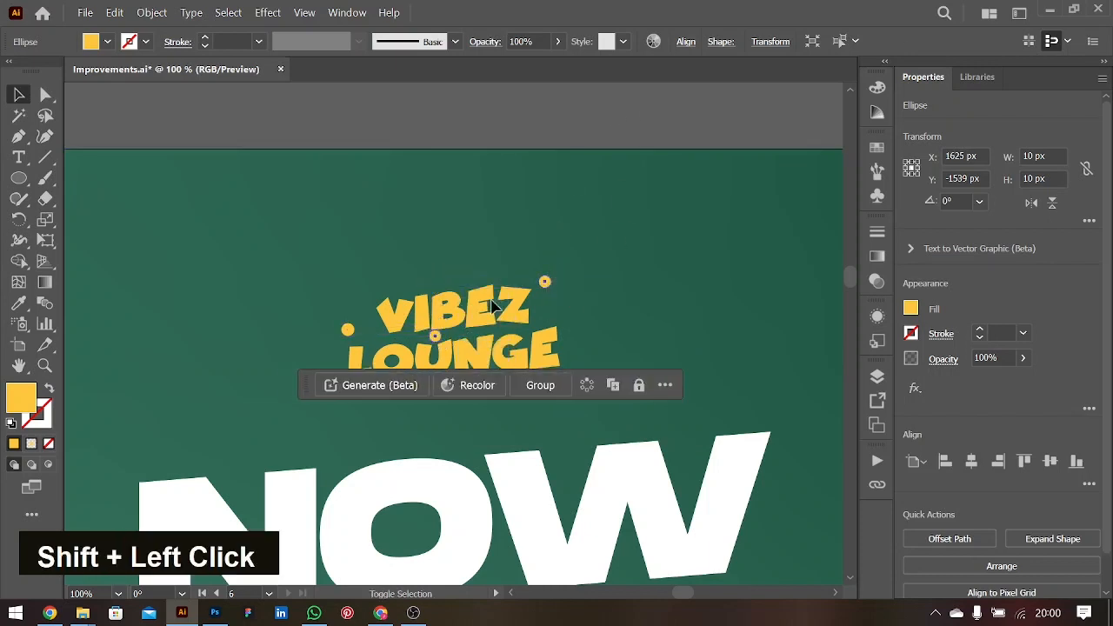
shift+click(347, 330)
shift+click(507, 316)
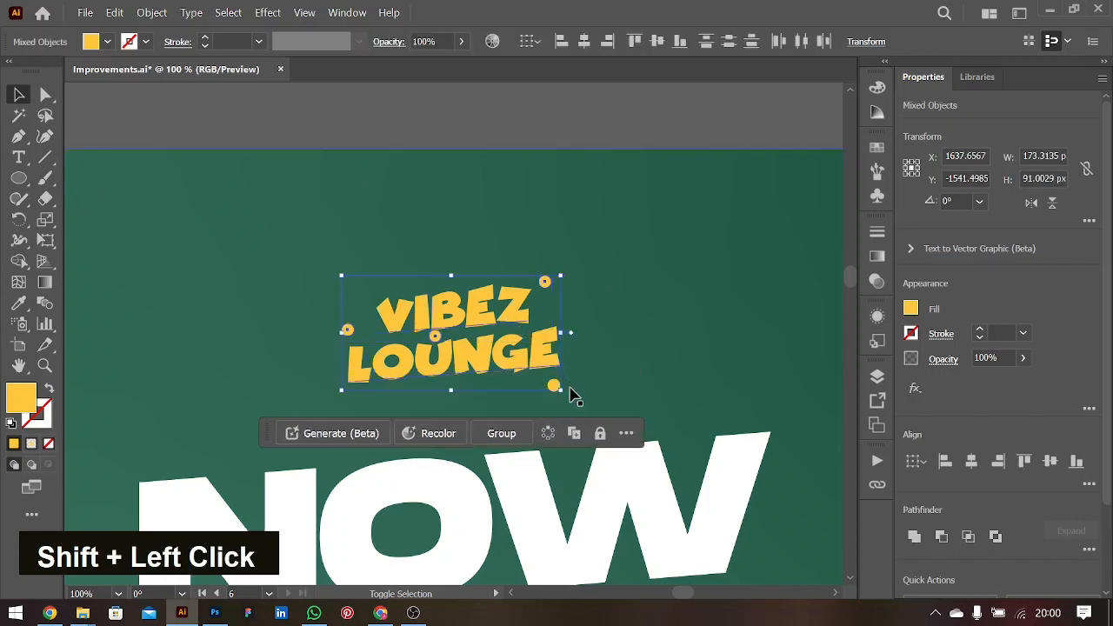
shift+click(552, 385)
key(ctrl+g)
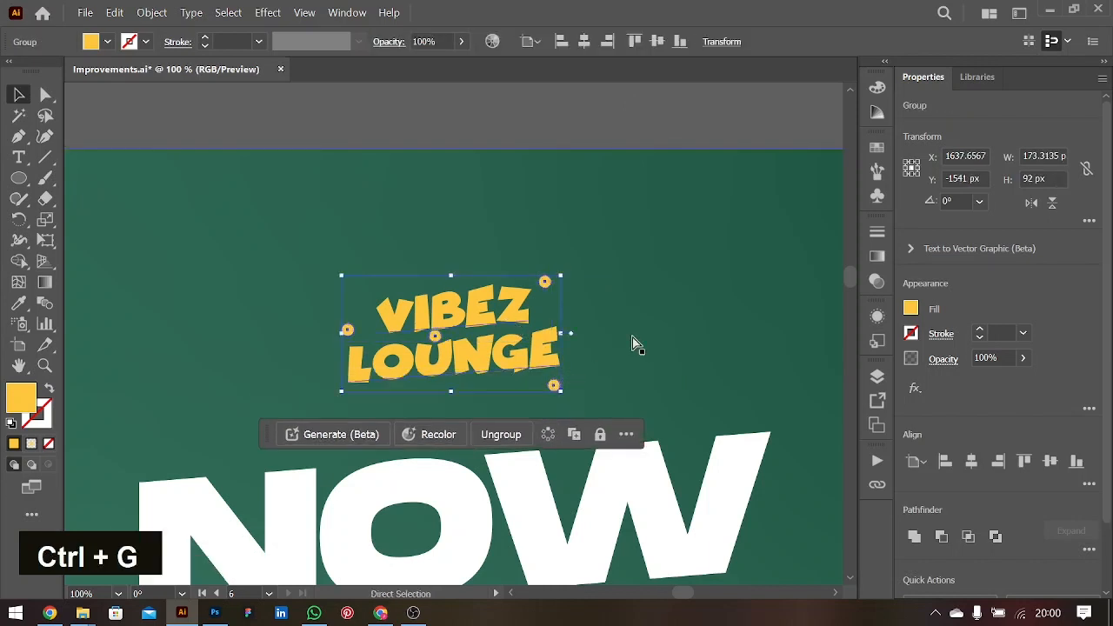
key(ctrl+equal)
key(ctrl+0)
click(763, 391)
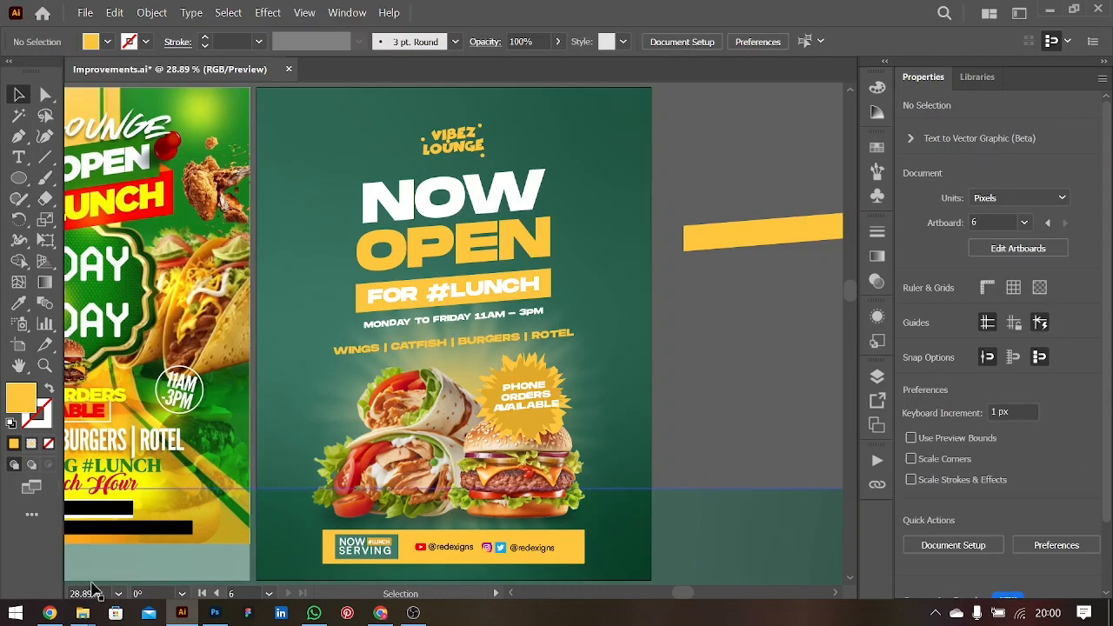
- Place the image "Fresh beef burger isolated -1" over the artboard's right edge, about 552 px wide and rotated about 21°
key(ctrl+shift+p)
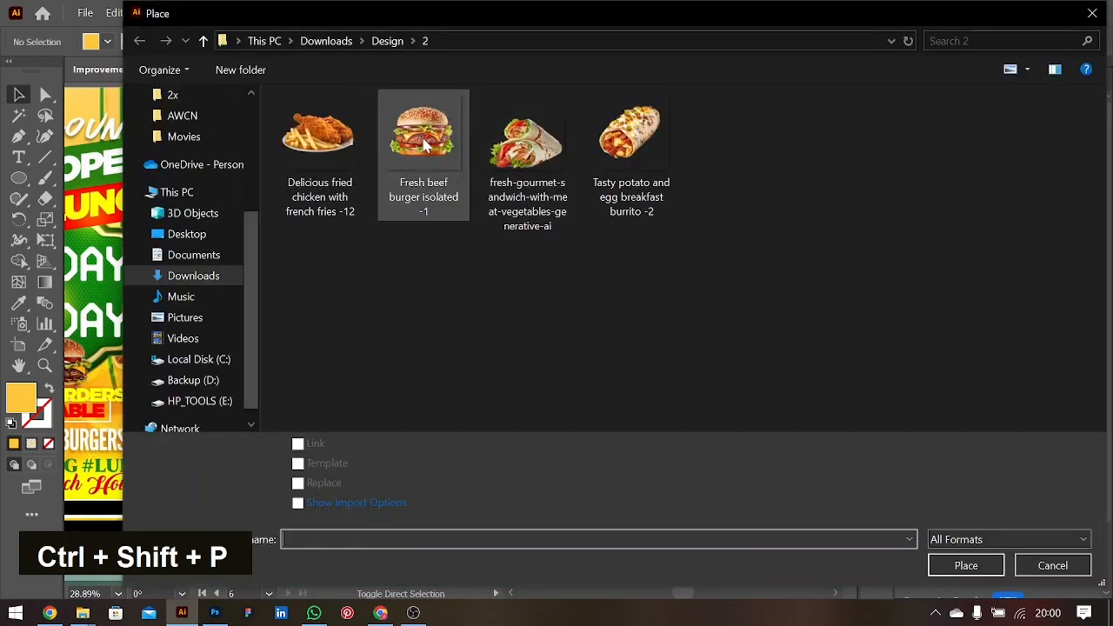
double_click(424, 146)
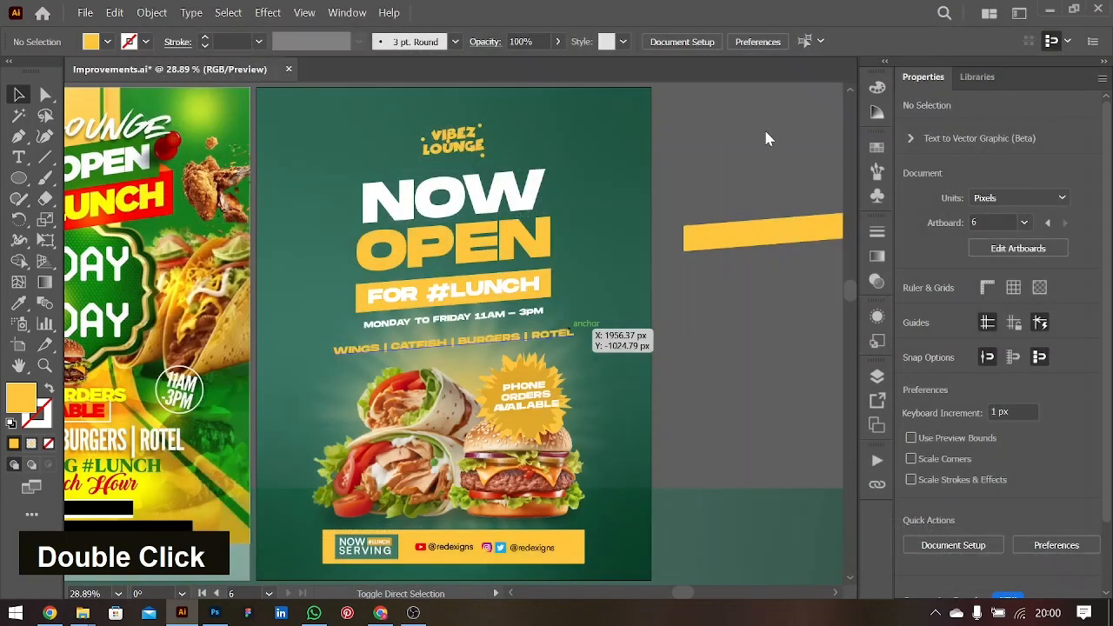
click(607, 190)
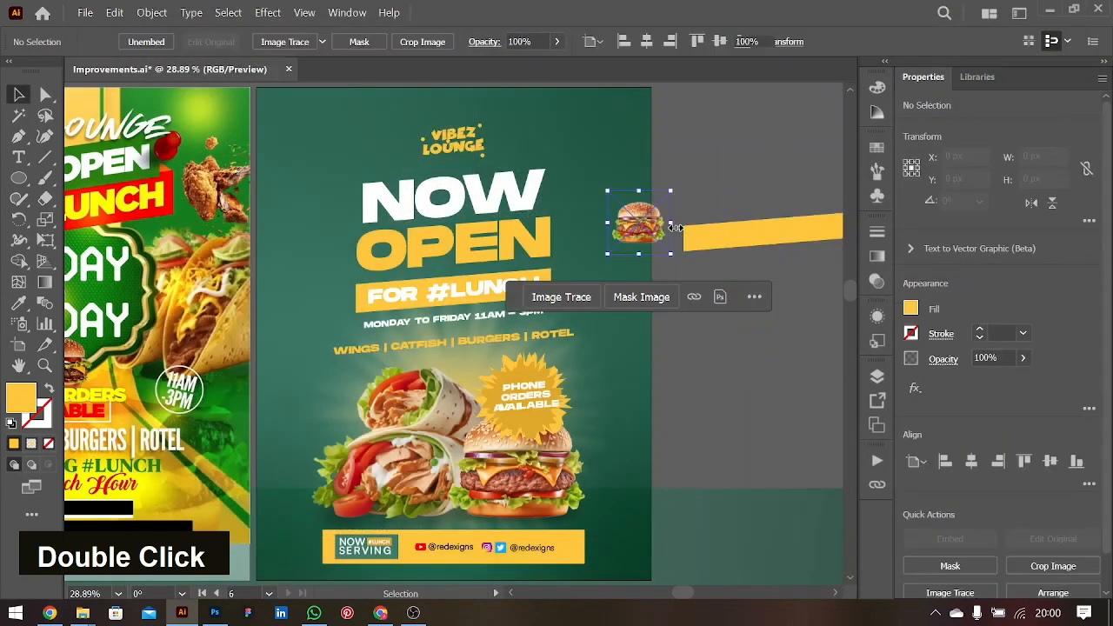
drag(678, 186, 692, 176)
drag(668, 212, 674, 309)
- Place the image "Tasty potato and egg breakfast burrito -2" over the green artboard's left edge beside NOW, about 535 px wide
key(ctrl+shift+p)
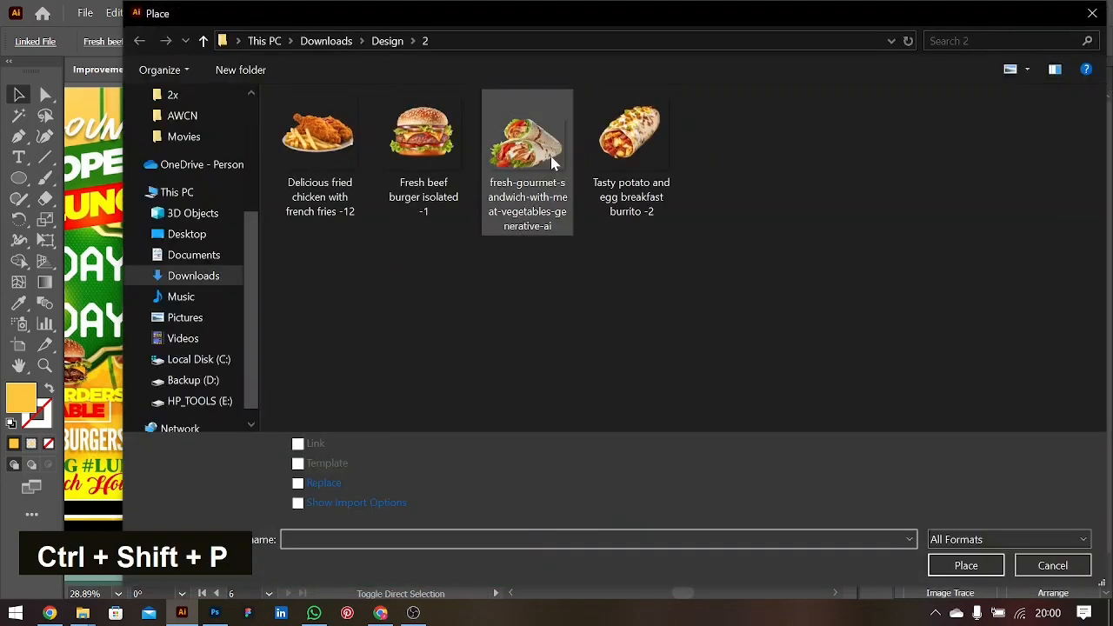
double_click(630, 150)
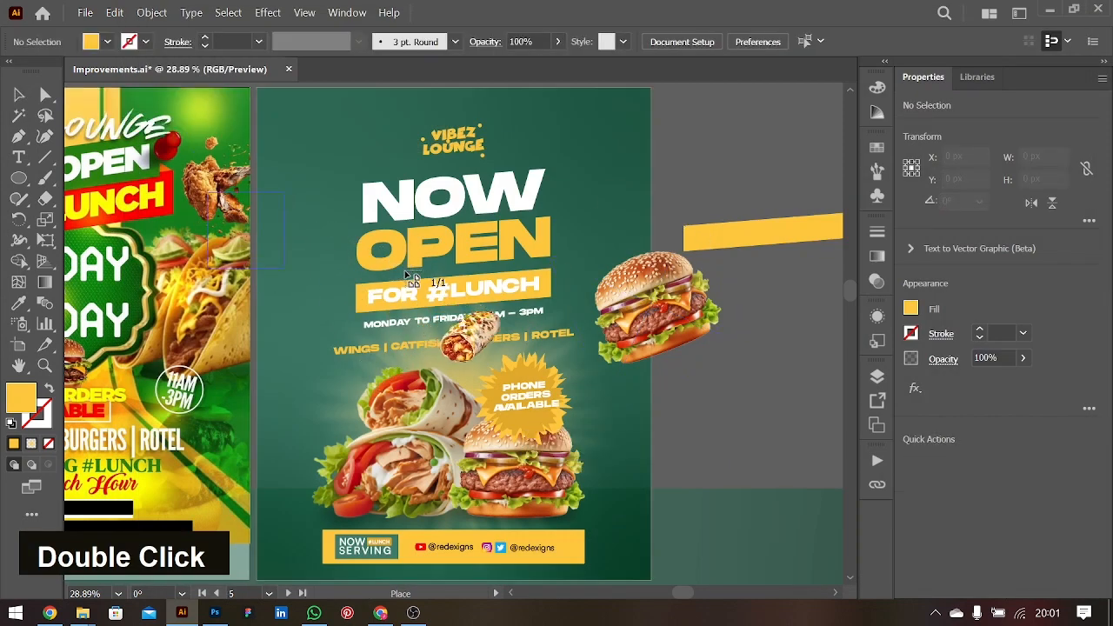
click(272, 253)
drag(272, 252, 362, 201)
drag(285, 186, 272, 177)
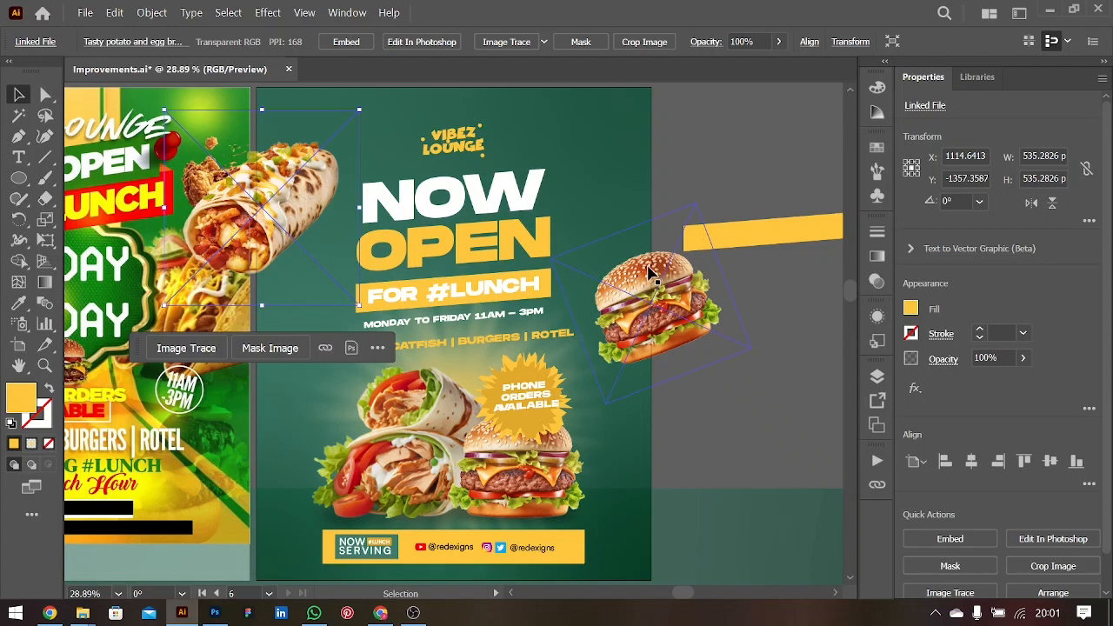
- Duplicate the burrito, scale the copy to about 195 px wide, and arrange it behind the right end of the NOW OPEN headline
mouse_move(340, 198)
mouse_down()
mouse_move(498, 446)
mouse_move(753, 452)
mouse_move(621, 174)
mouse_move(291, 491)
mouse_move(278, 496)
mouse_move(261, 435)
mouse_up()
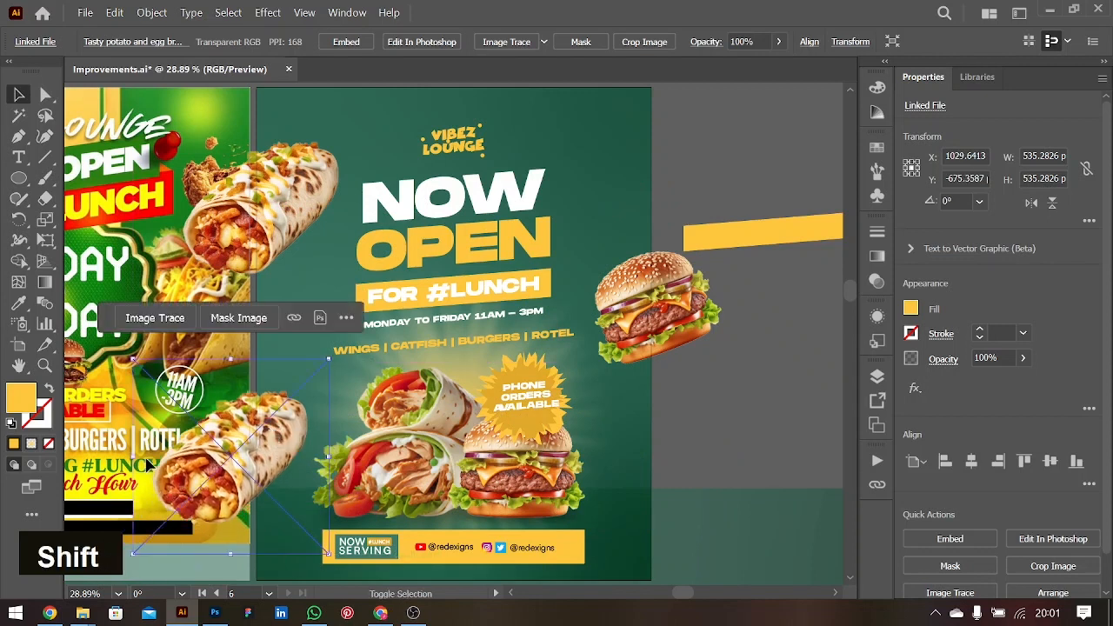
mouse_move(133, 458)
mouse_down()
mouse_move(284, 452)
mouse_move(400, 374)
mouse_move(492, 278)
mouse_move(544, 270)
mouse_move(537, 242)
mouse_move(532, 261)
mouse_move(550, 271)
mouse_move(532, 271)
mouse_move(553, 223)
mouse_move(537, 208)
mouse_move(588, 208)
mouse_move(551, 213)
mouse_up()
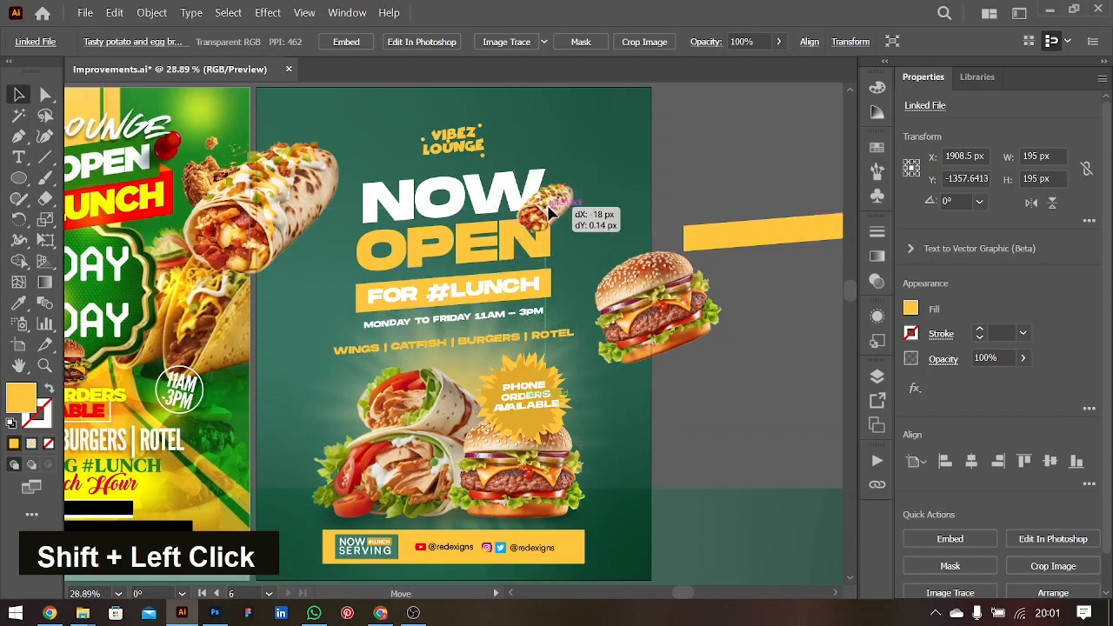
key(ctrl+bracketleft)
key(ctrl+bracketleft)
key(ctrl+bracketleft)
key(ctrl+bracketleft)
key(ctrl+bracketleft)
key(ctrl+bracketleft)
key(ctrl+bracketleft)
key(ctrl+bracketleft)
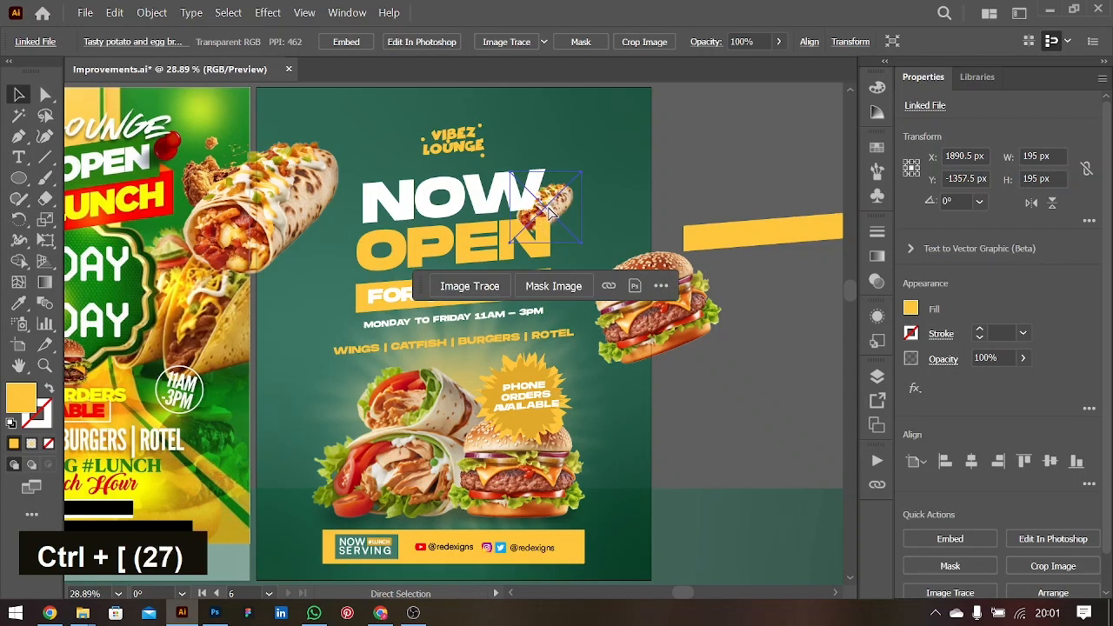
key(ctrl+bracketright)
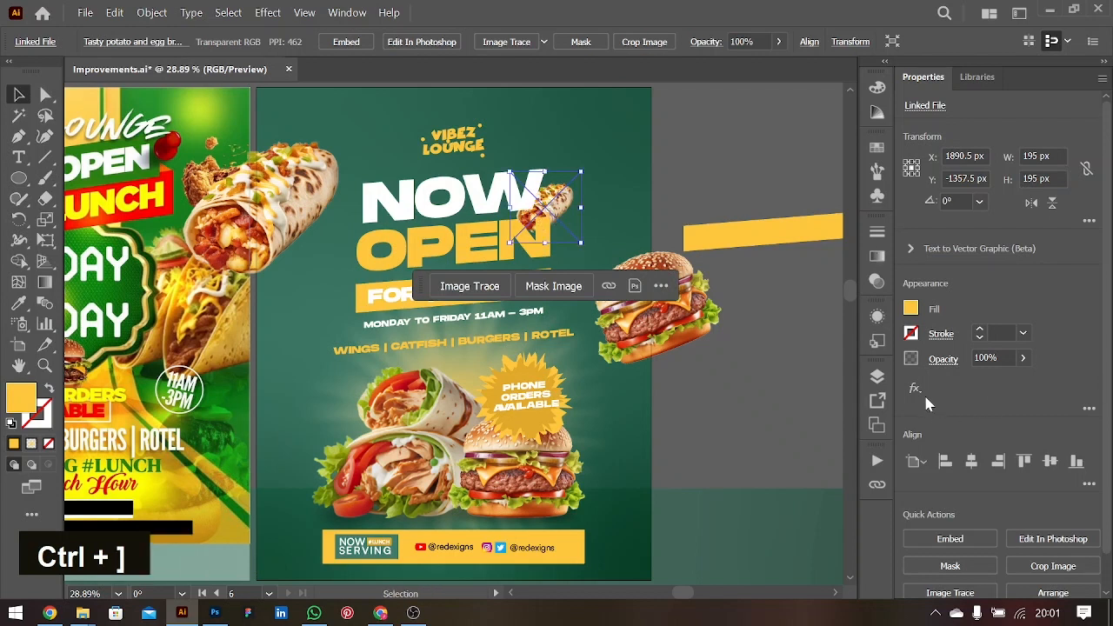
- Apply a Gaussian Blur with a 10-pixel radius to the small burrito behind the headline
click(915, 389)
mouse_move(961, 462)
click(905, 465)
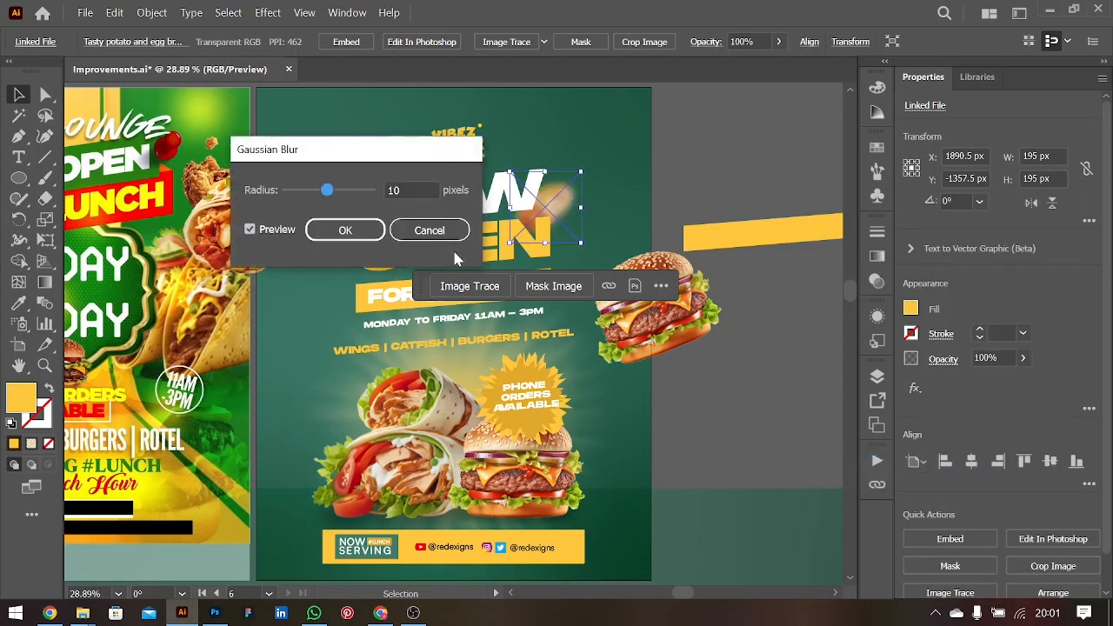
click(346, 231)
click(678, 324)
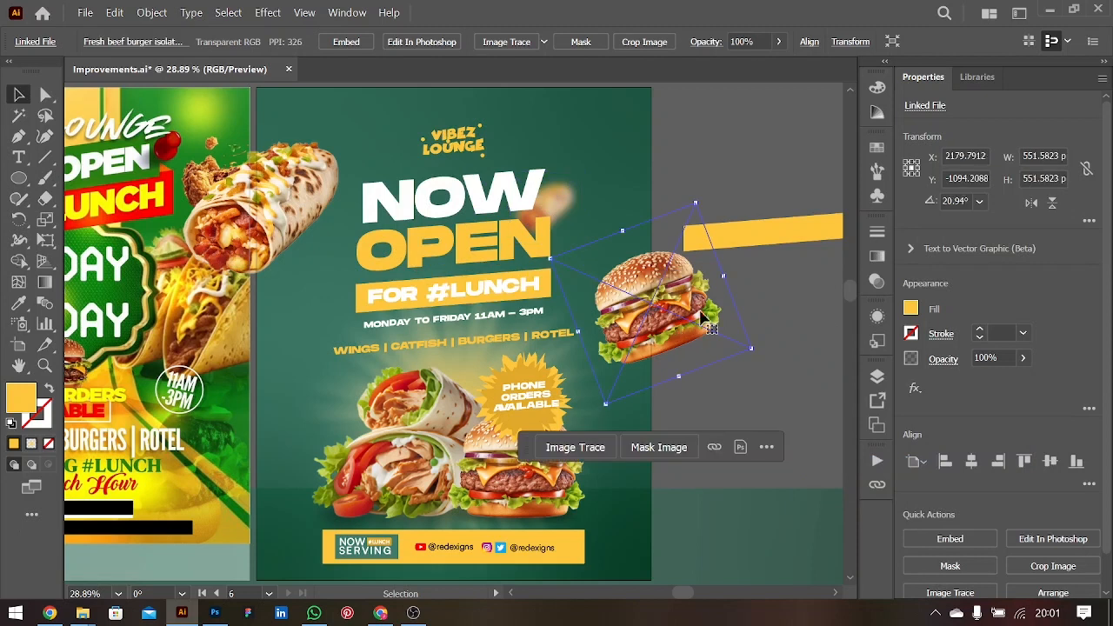
drag(678, 301, 152, 500)
drag(176, 580, 206, 506)
key(ctrl+z)
key(ctrl+z)
key(ctrl+z)
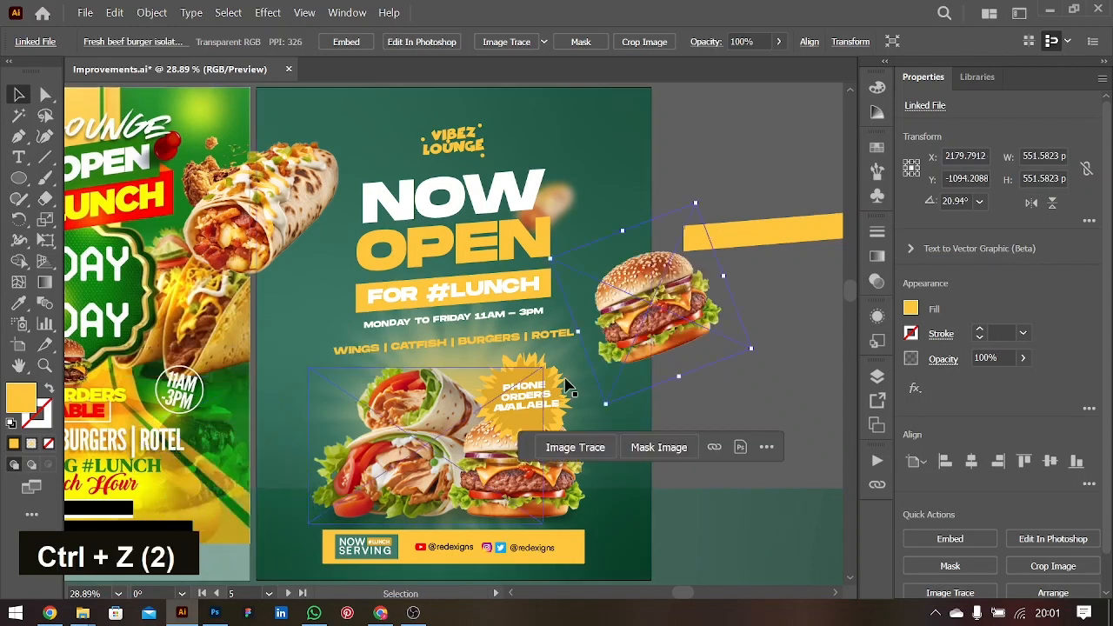
- Add a burger copy about 304 px wide near the artboard's lower-left edge and group it with the large burrito and large burger
mouse_move(624, 329)
mouse_down()
mouse_move(204, 453)
mouse_move(204, 511)
mouse_move(161, 511)
mouse_move(257, 487)
mouse_move(199, 493)
mouse_move(218, 487)
mouse_up()
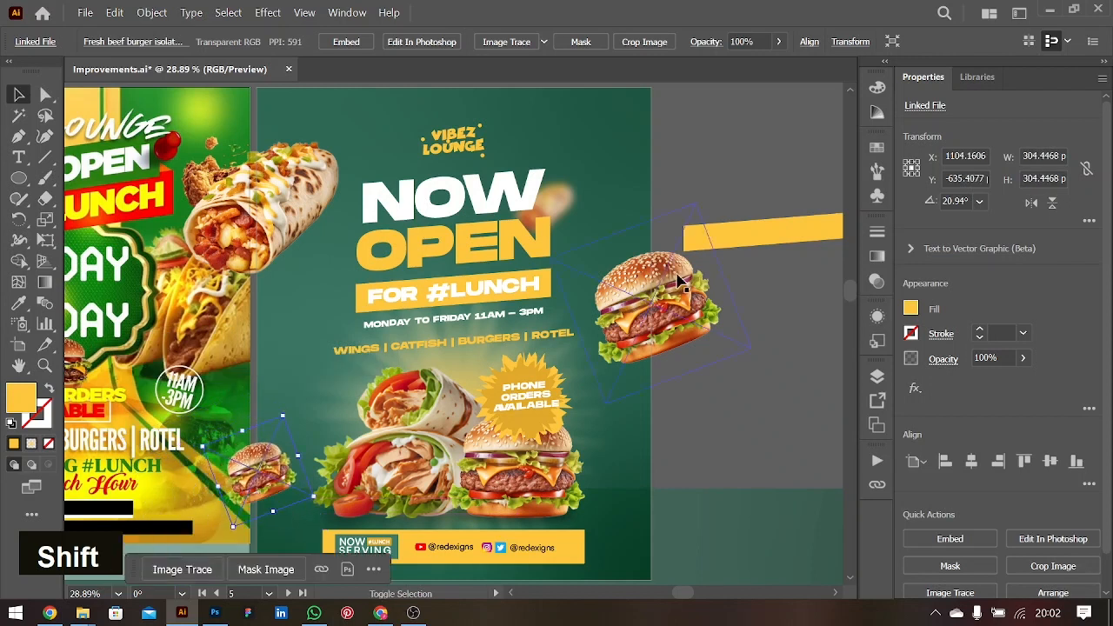
shift+click(322, 229)
shift+click(609, 248)
key(ctrl)
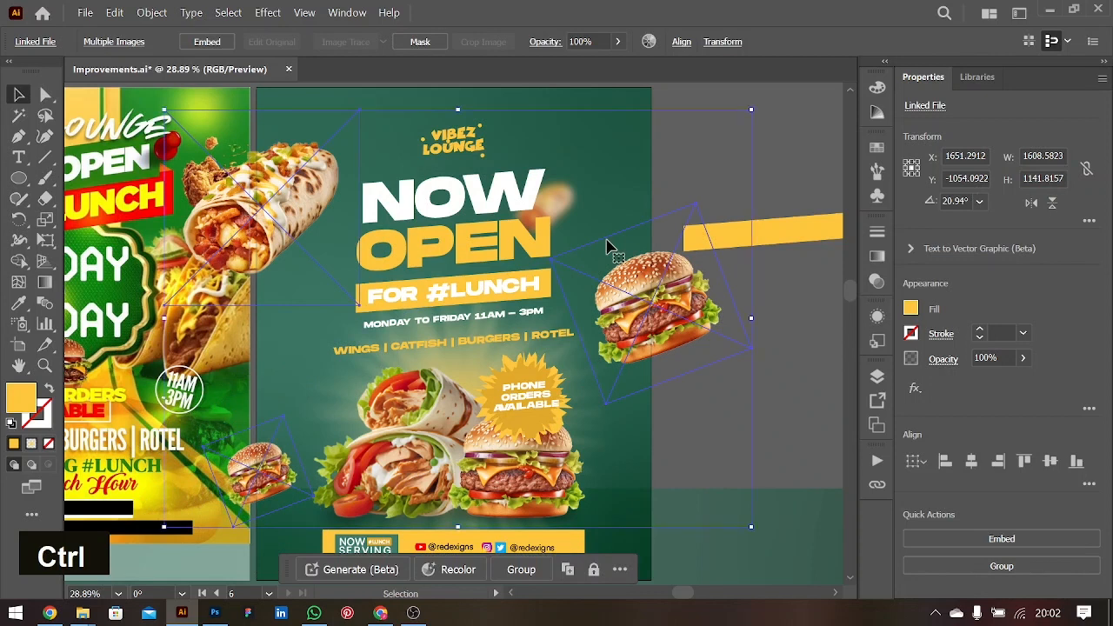
key(ctrl+g)
- Apply a Radial Blur to the food group with amount 10, the Zoom method and Good quality
click(913, 394)
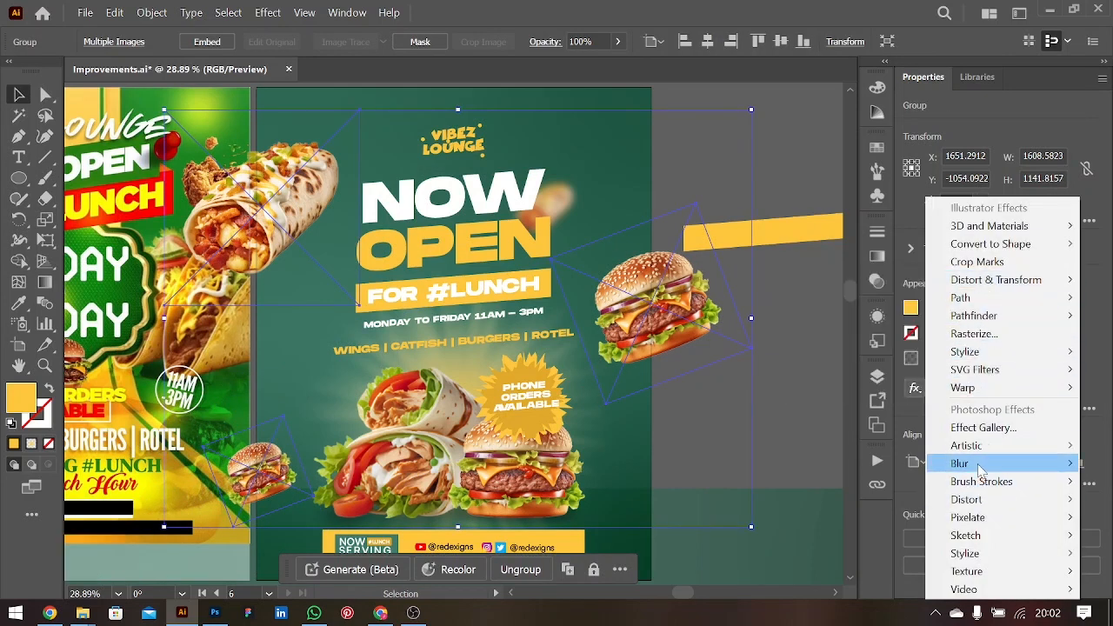
mouse_move(981, 474)
click(846, 489)
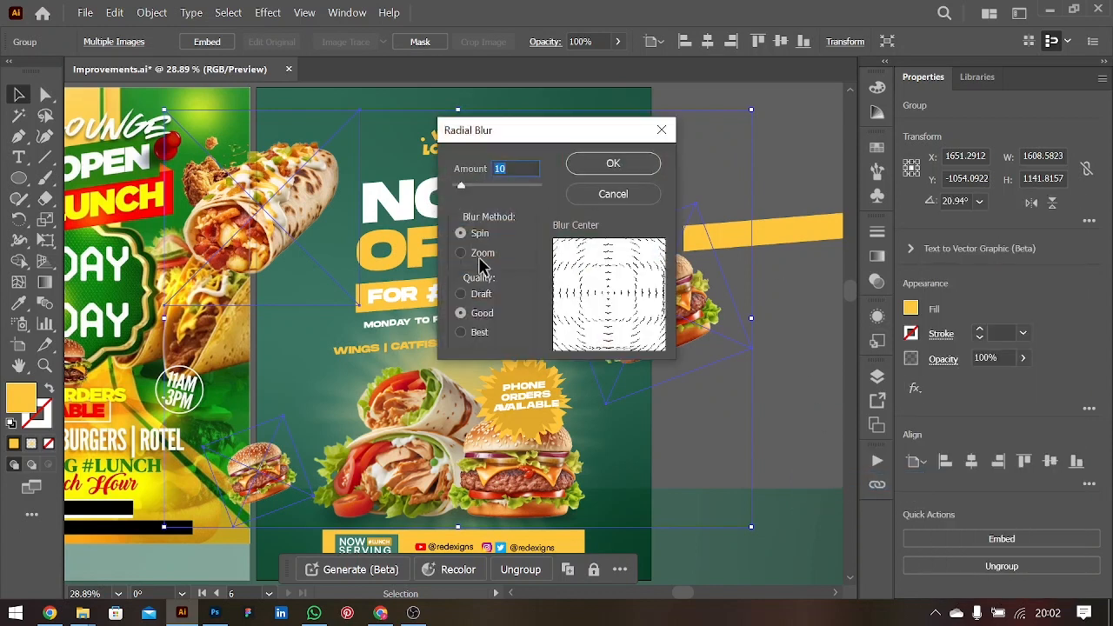
click(462, 253)
drag(511, 143, 802, 118)
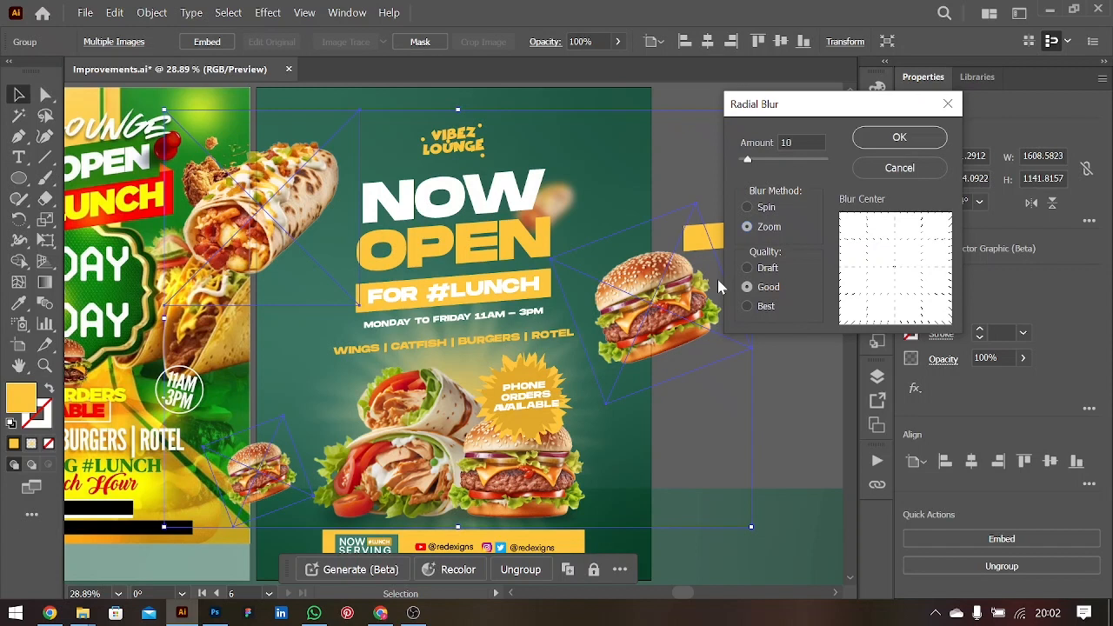
click(896, 144)
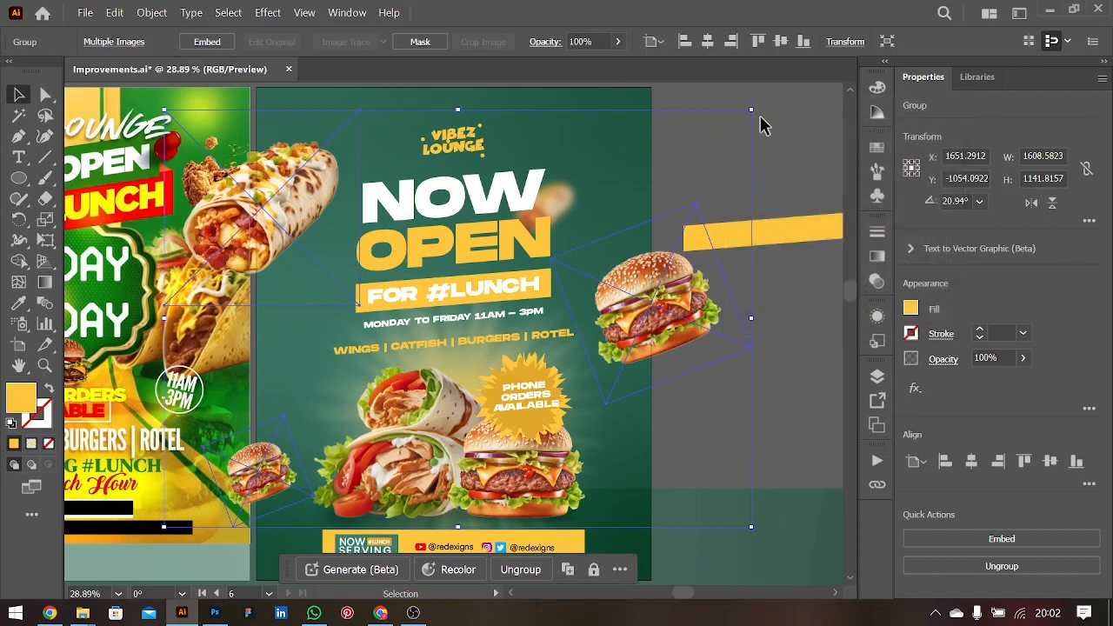
click(779, 144)
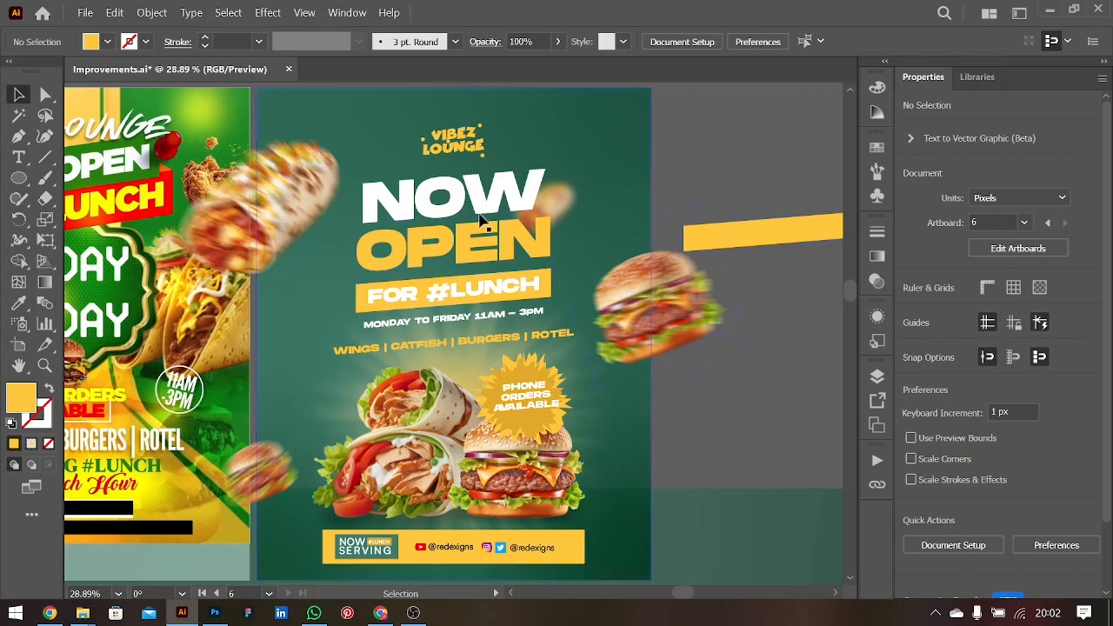
- Shift the blurred food group slightly right and down, and move its large burger a little left within the group
drag(631, 299, 668, 303)
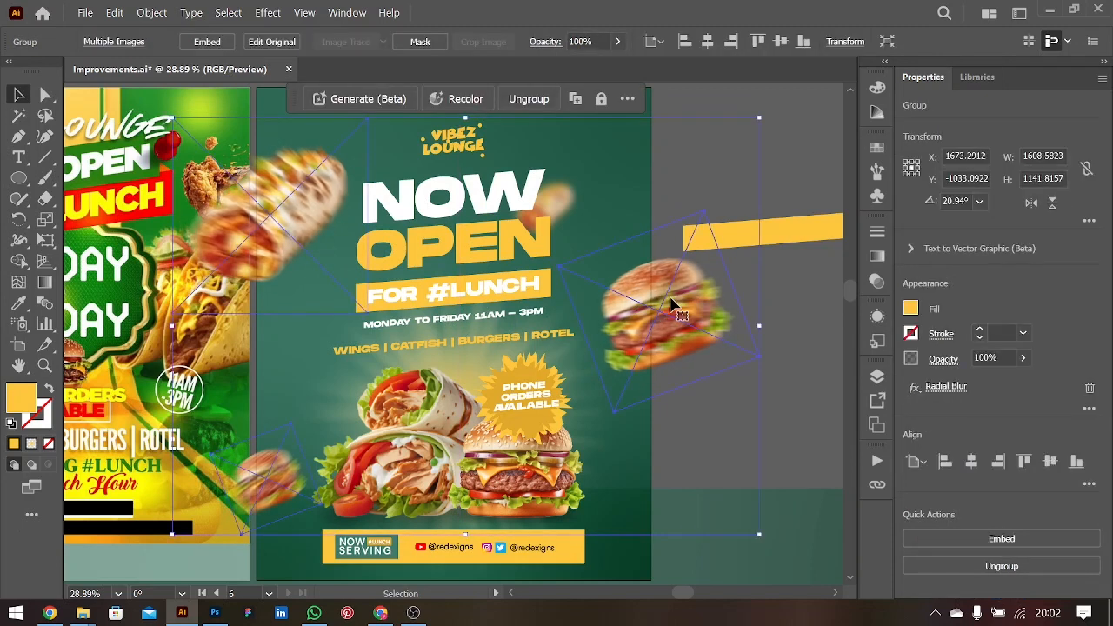
double_click(669, 306)
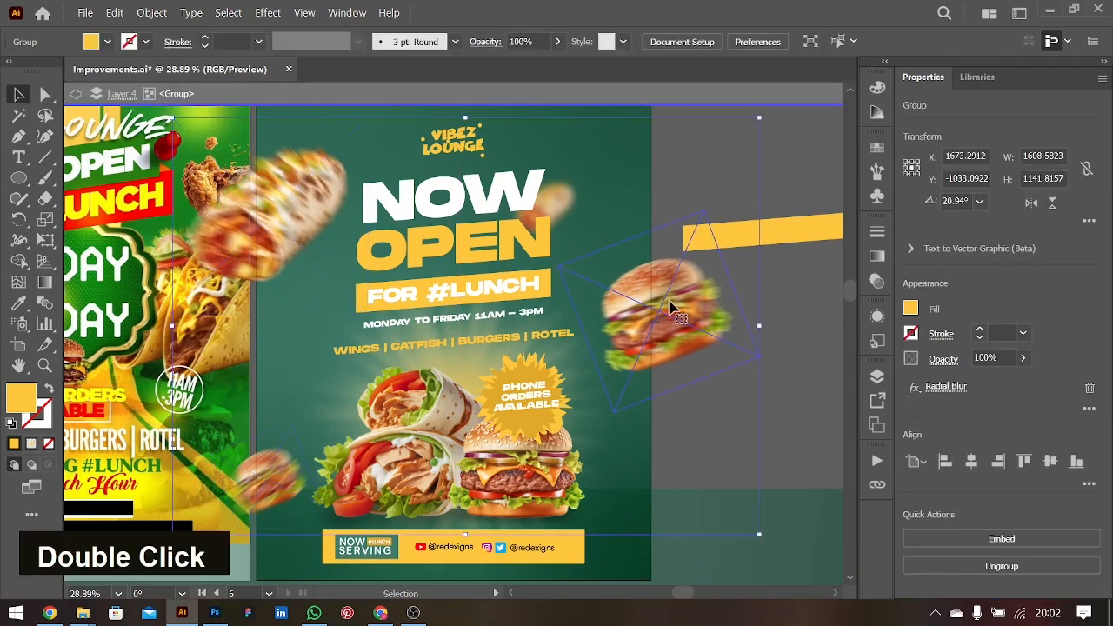
drag(662, 306, 657, 304)
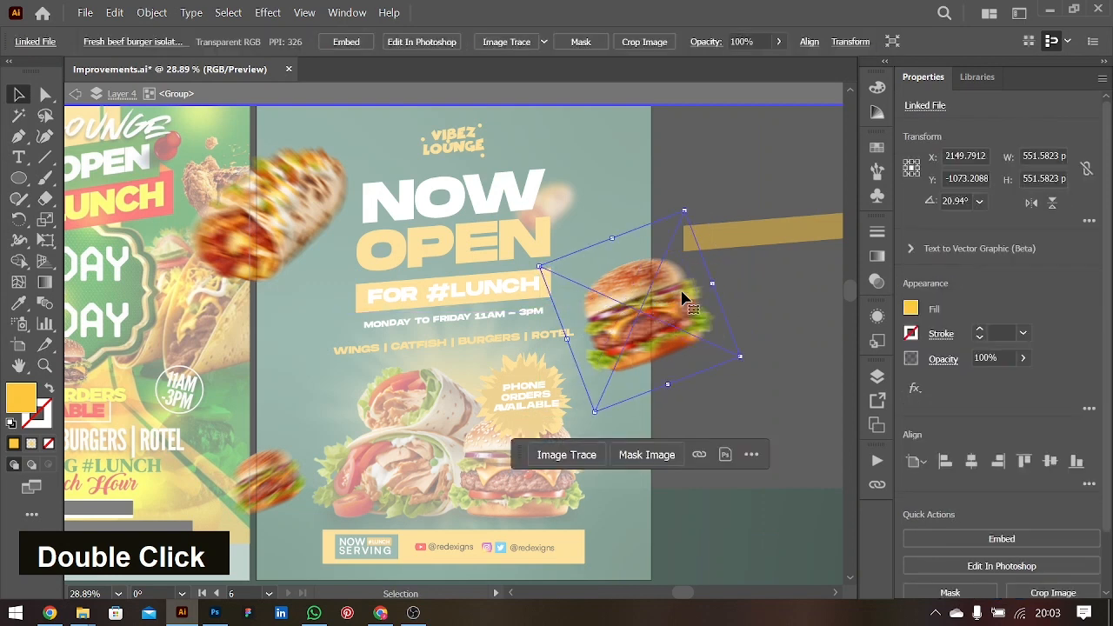
double_click(756, 331)
drag(660, 311, 683, 331)
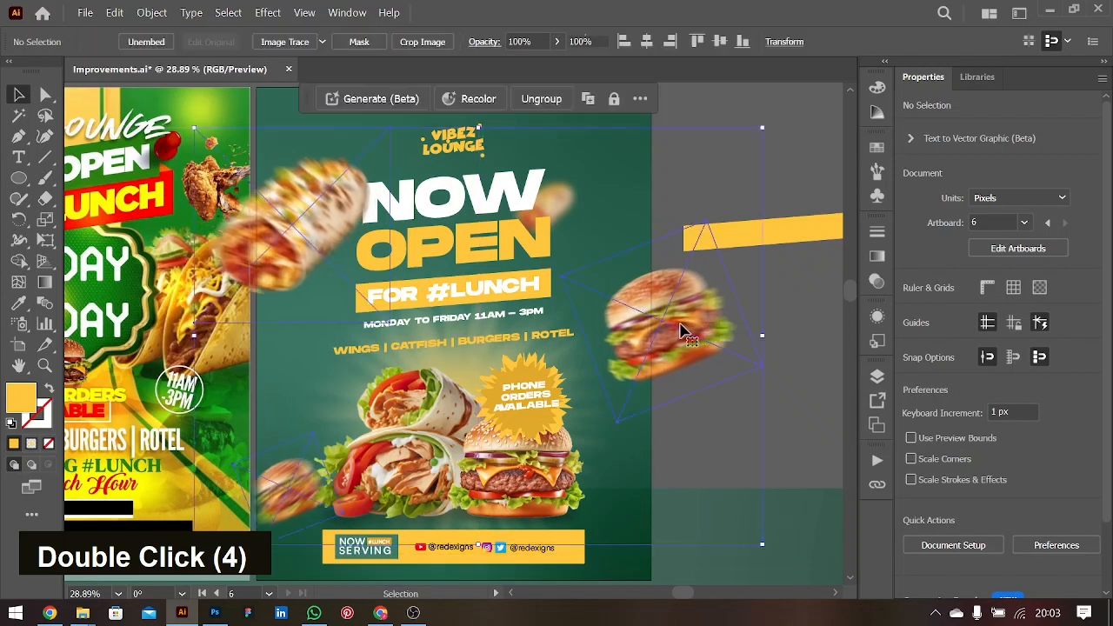
click(792, 445)
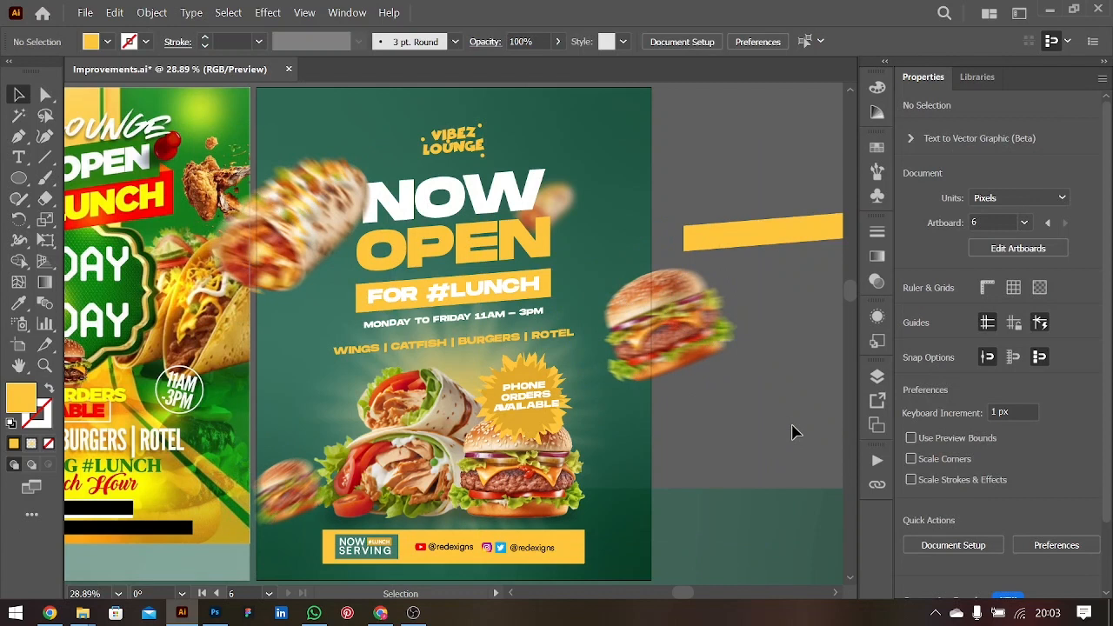
- Turn on Trim View to hide everything outside the artboards, with the original and redesigned flyers side by side
scroll(479, 365, left, 2)
key(ctrl+minus)
scroll(483, 365, left, 1)
scroll(479, 360, left, 2)
scroll(479, 360, right, 1)
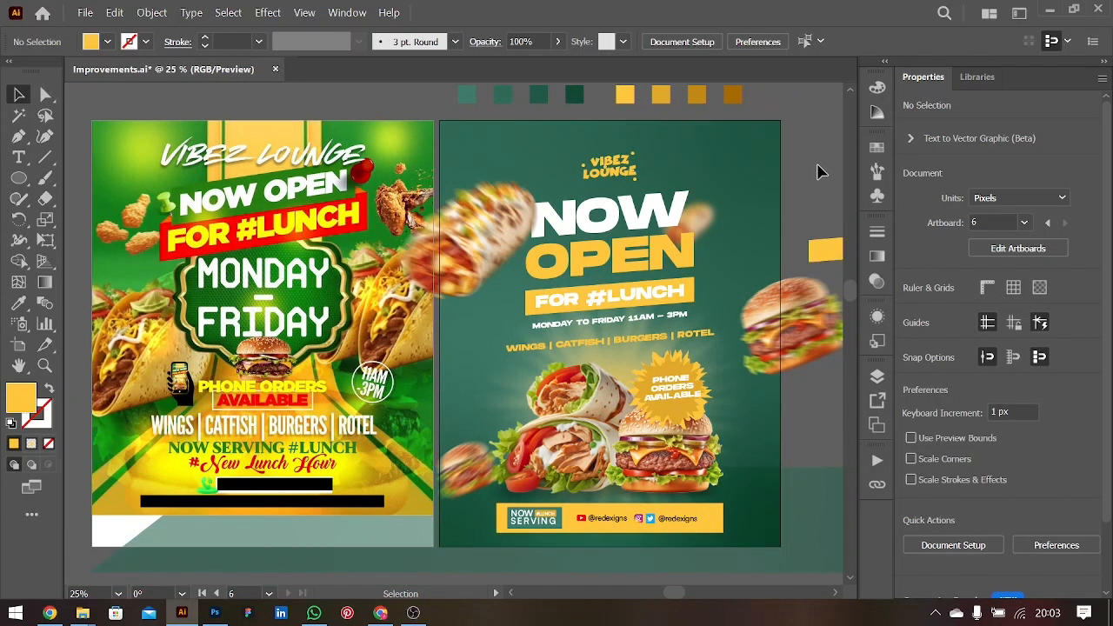
click(300, 16)
mouse_move(285, 17)
click(320, 119)
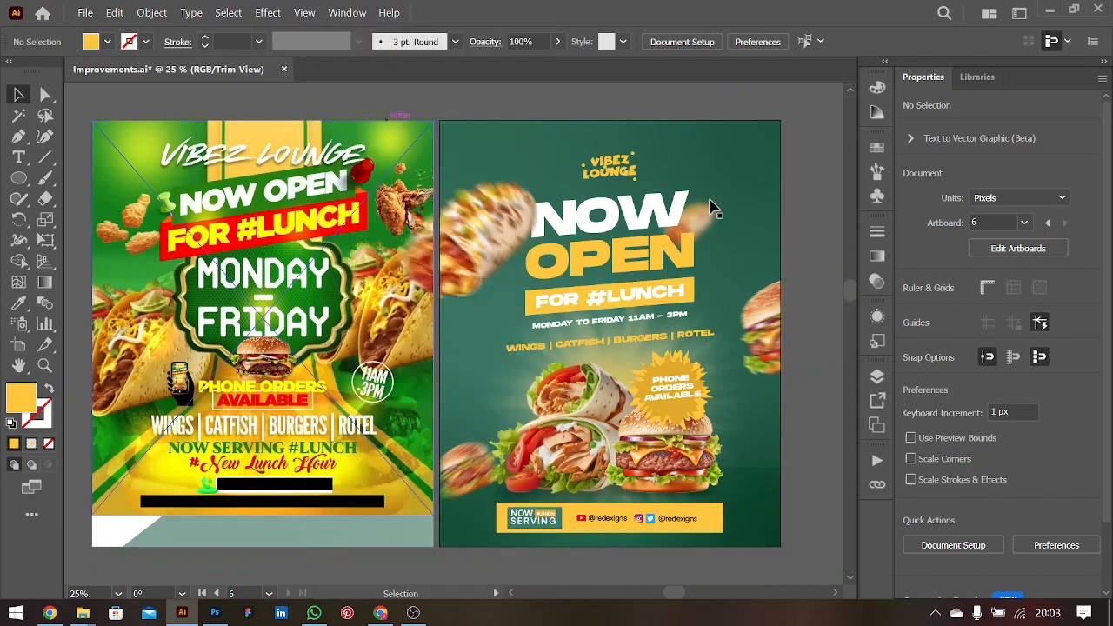